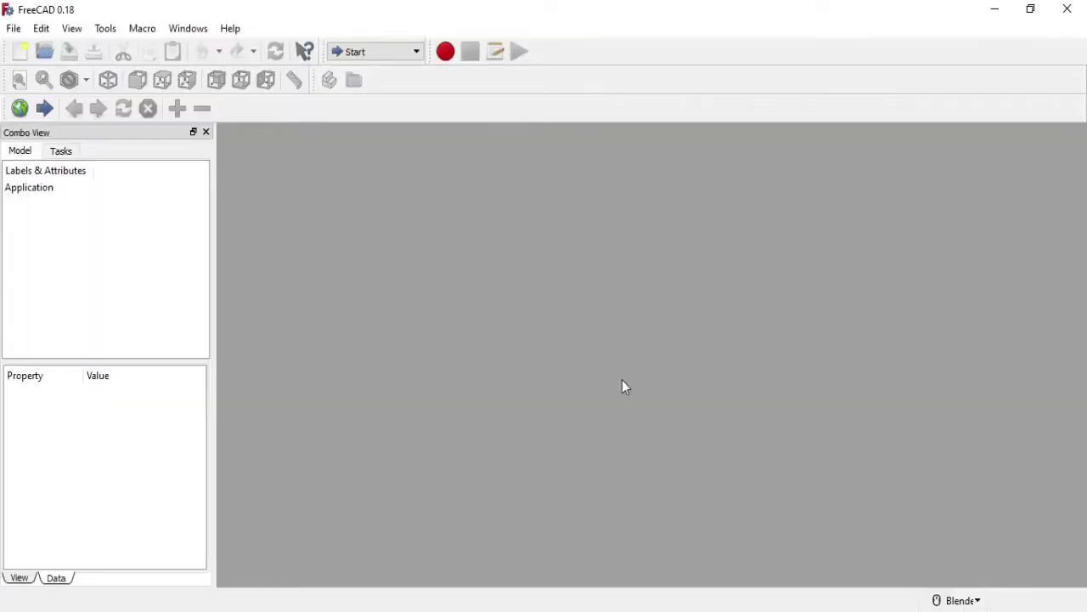
# Step: Switch to the Part Design workbench and create a new document
pyautogui.click(394, 52)
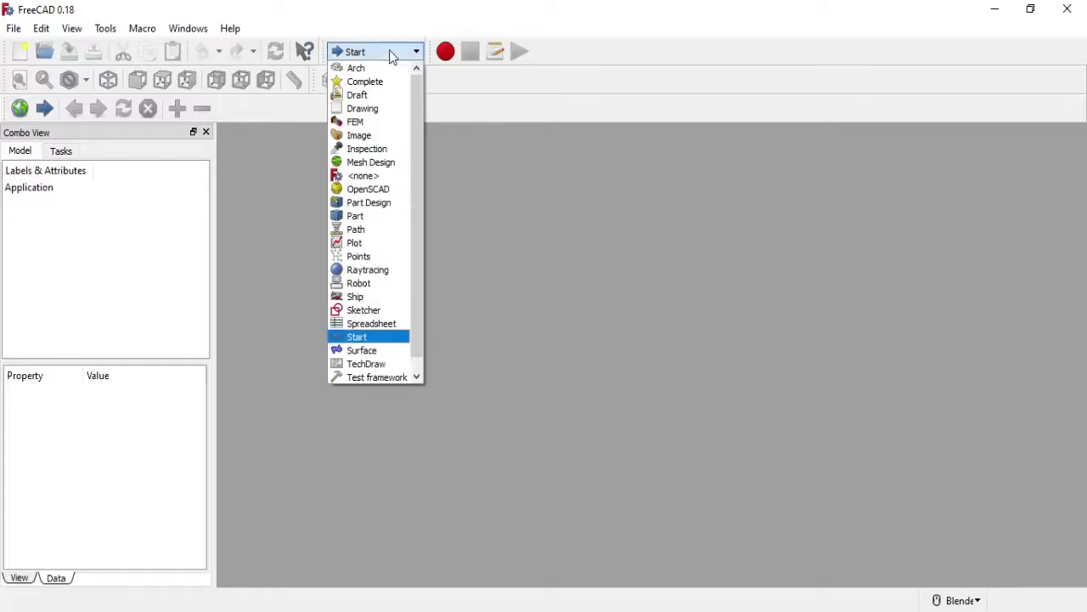
pyautogui.click(381, 200)
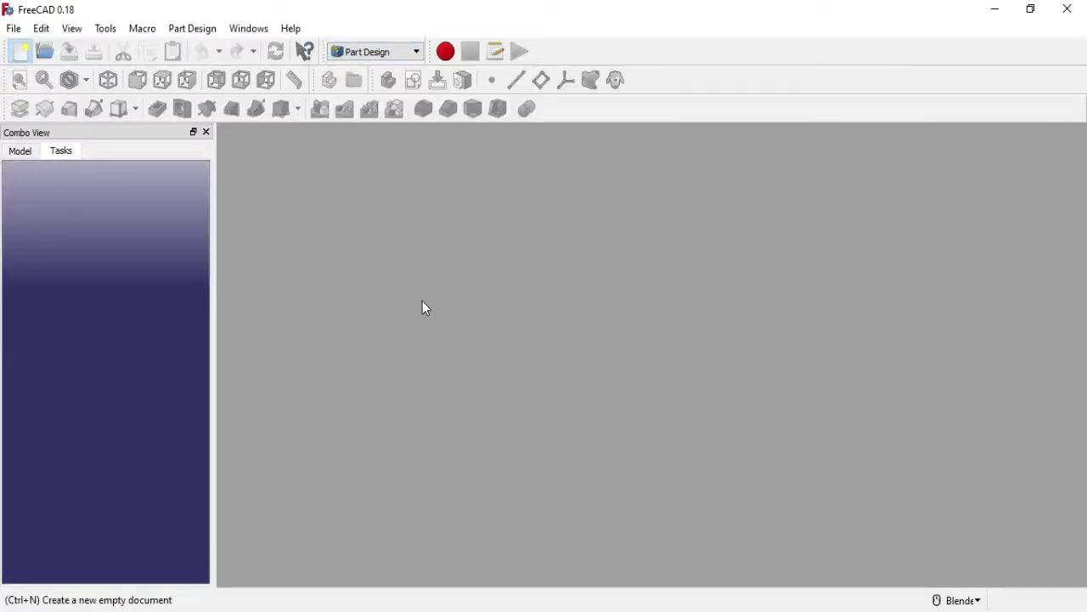
pyautogui.hotkey('ctrl', 'n')
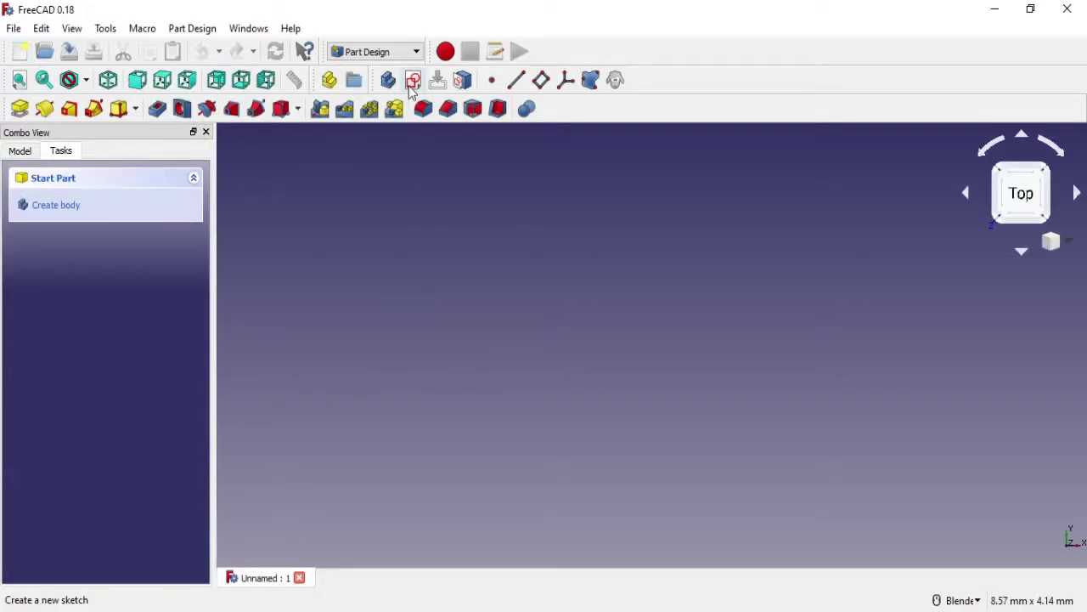
# Step: Start a new sketch on the XY_Plane
pyautogui.click(414, 82)
pyautogui.moveTo(578, 323); pyautogui.dragTo(783, 231, button='middle')
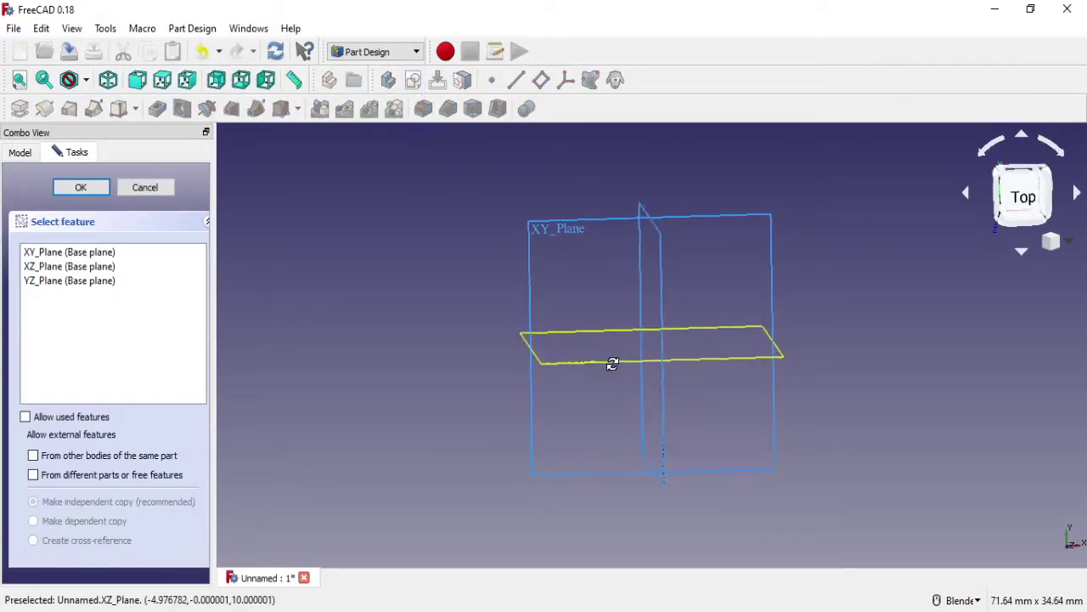
pyautogui.click(768, 215)
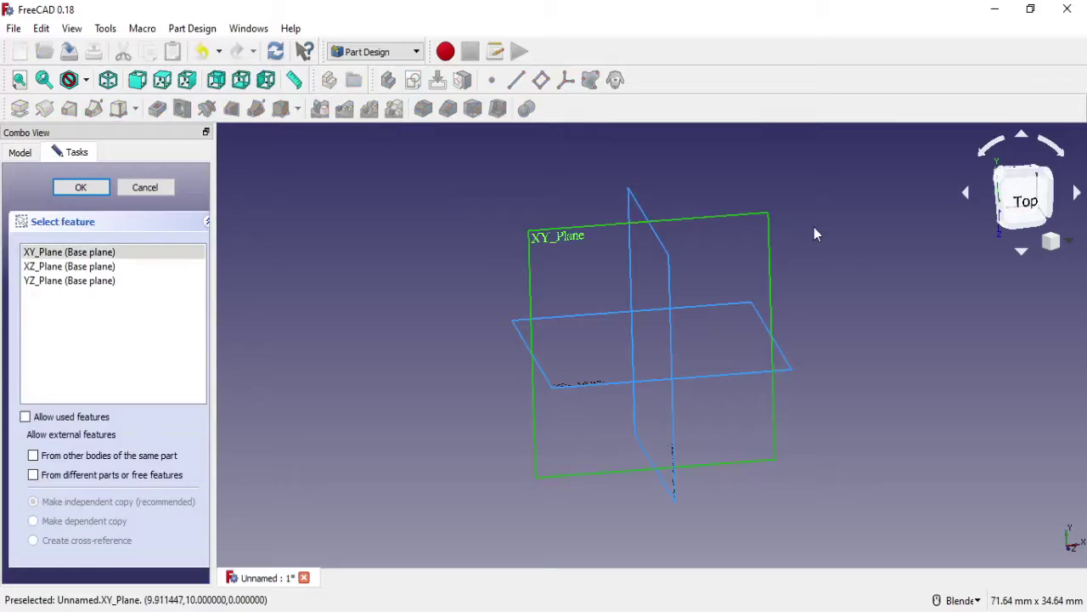
pyautogui.click(88, 188)
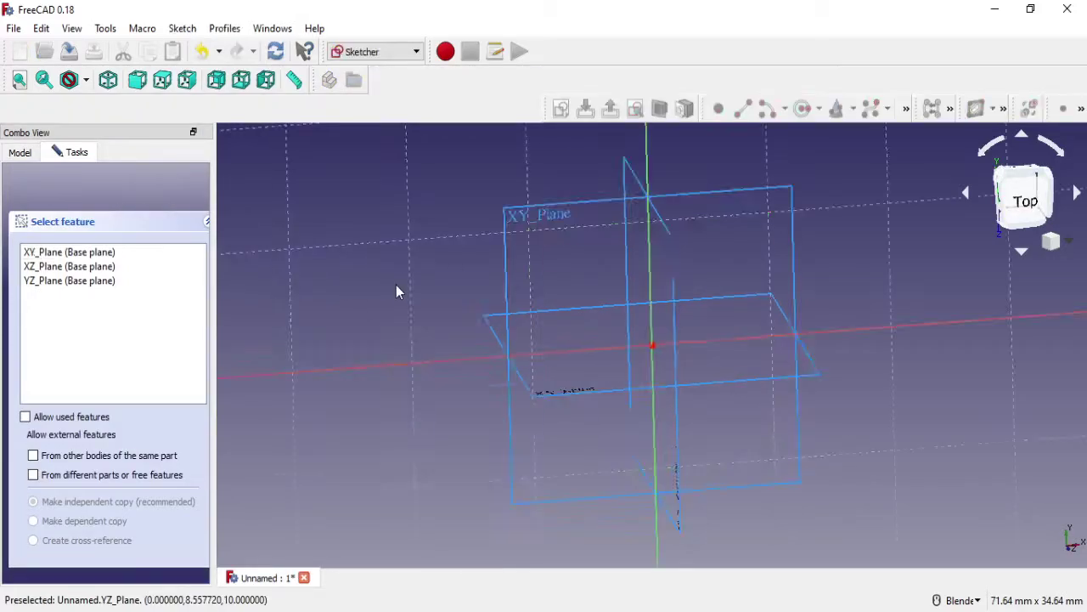
pyautogui.click(961, 601)
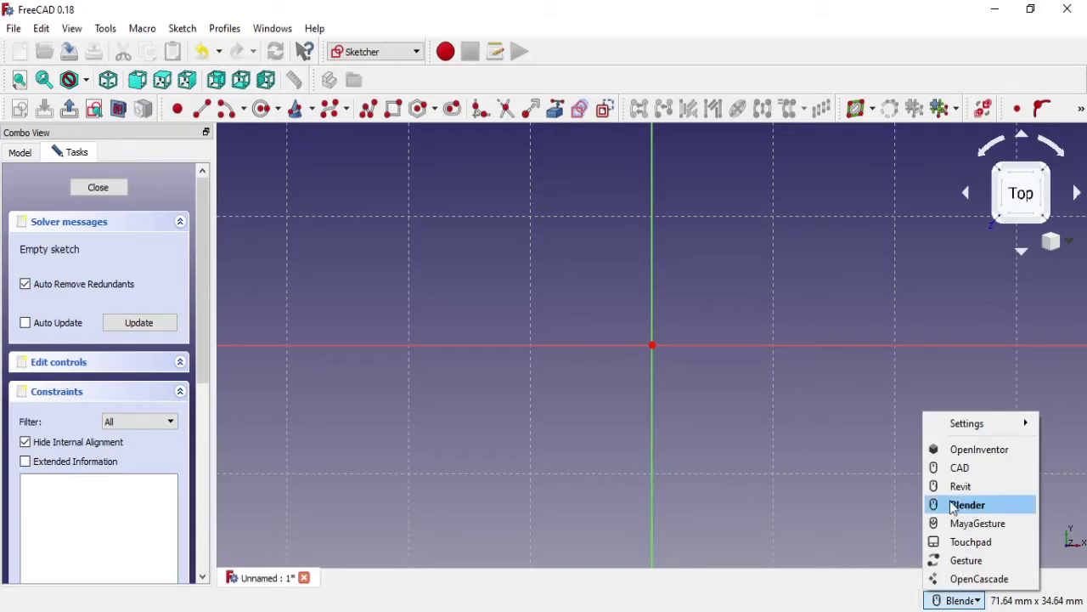
pyautogui.moveTo(977, 423)
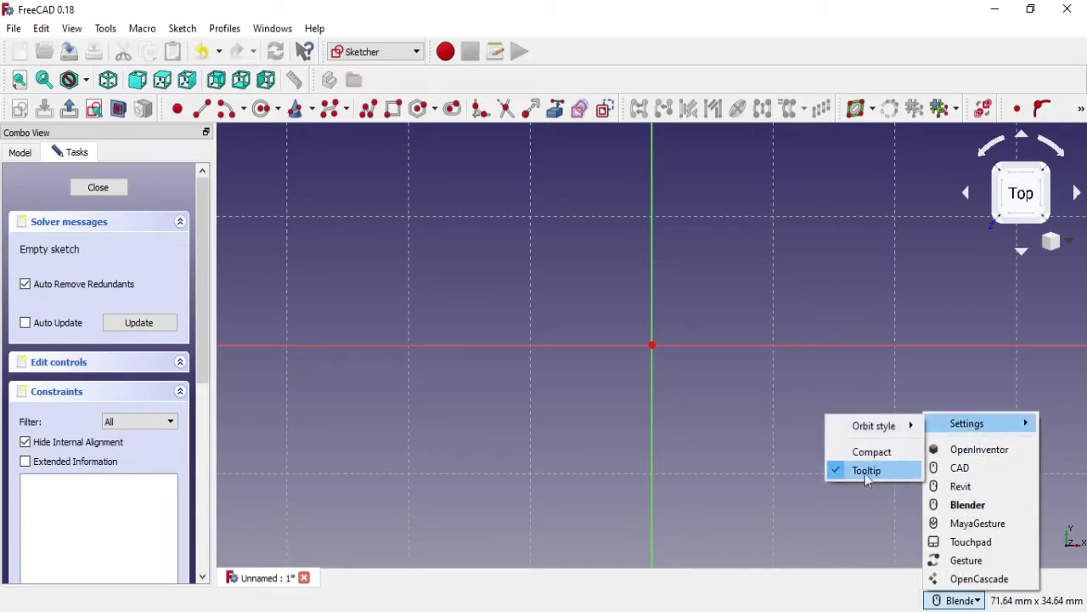
pyautogui.moveTo(874, 425)
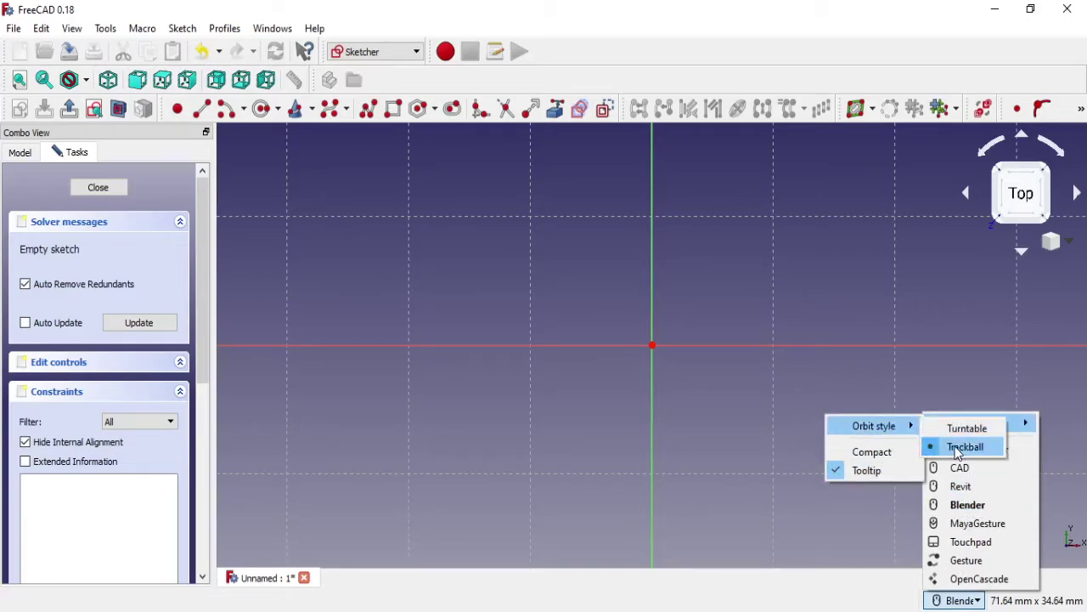
pyautogui.click(958, 453)
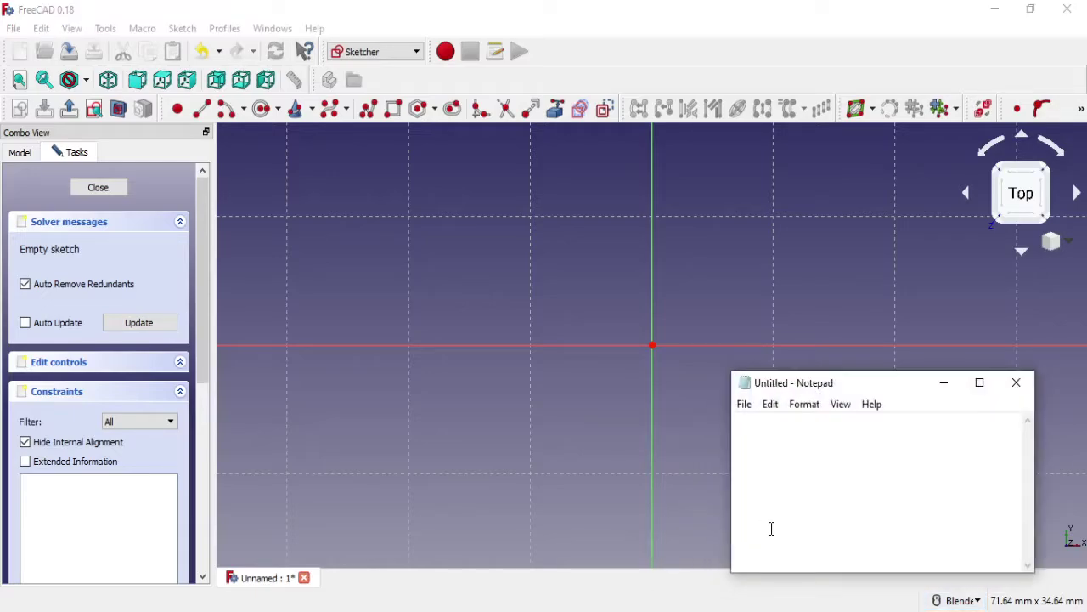
pyautogui.write('I using "Blender" mouse navigation style')
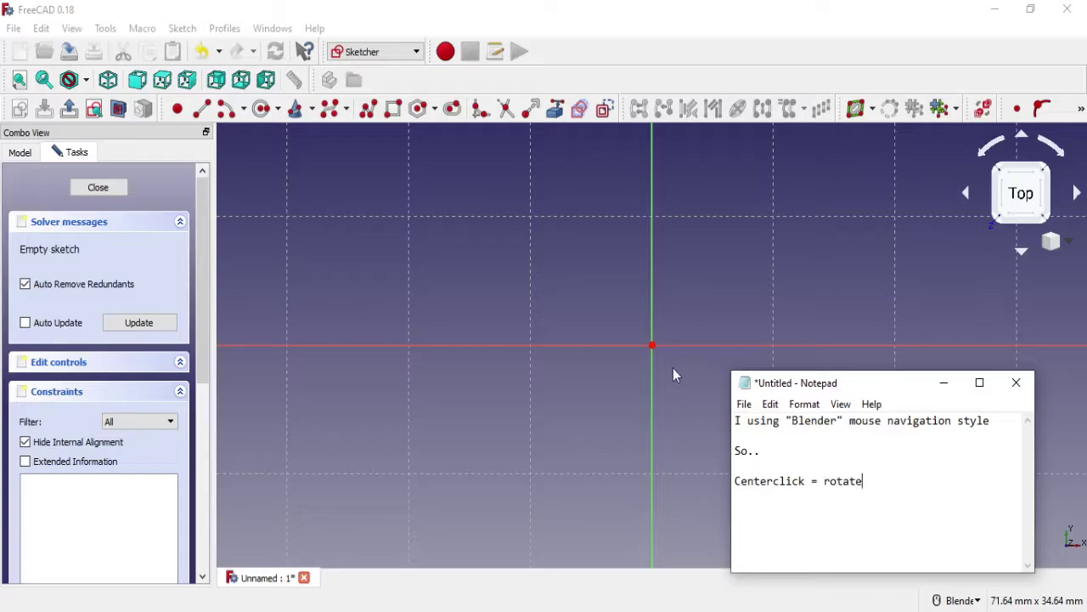
pyautogui.moveTo(674, 375); pyautogui.dragTo(701, 340, button='middle')
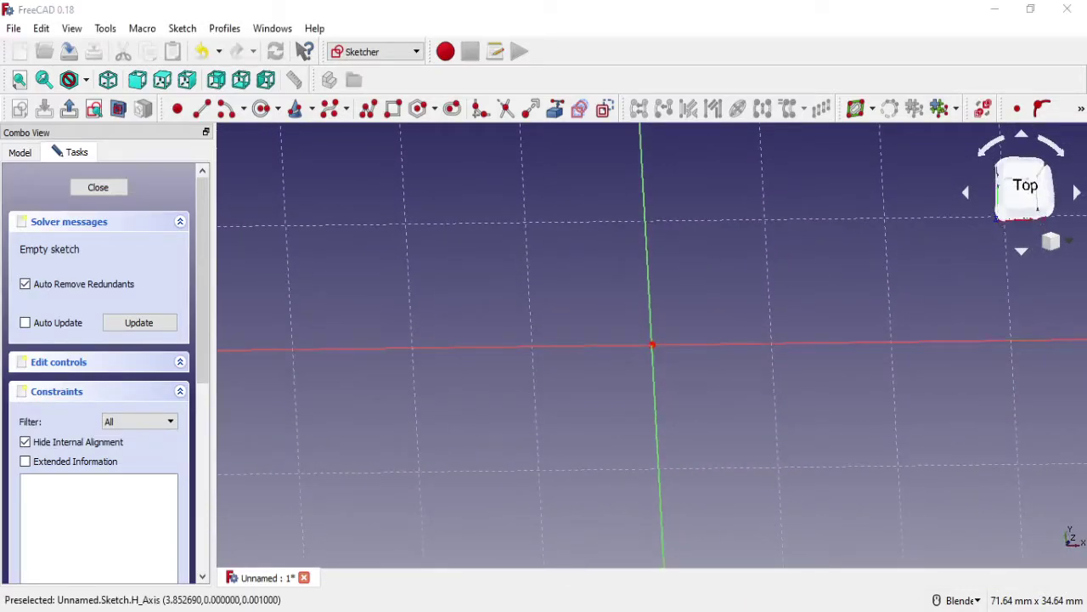
pyautogui.click(548, 609)
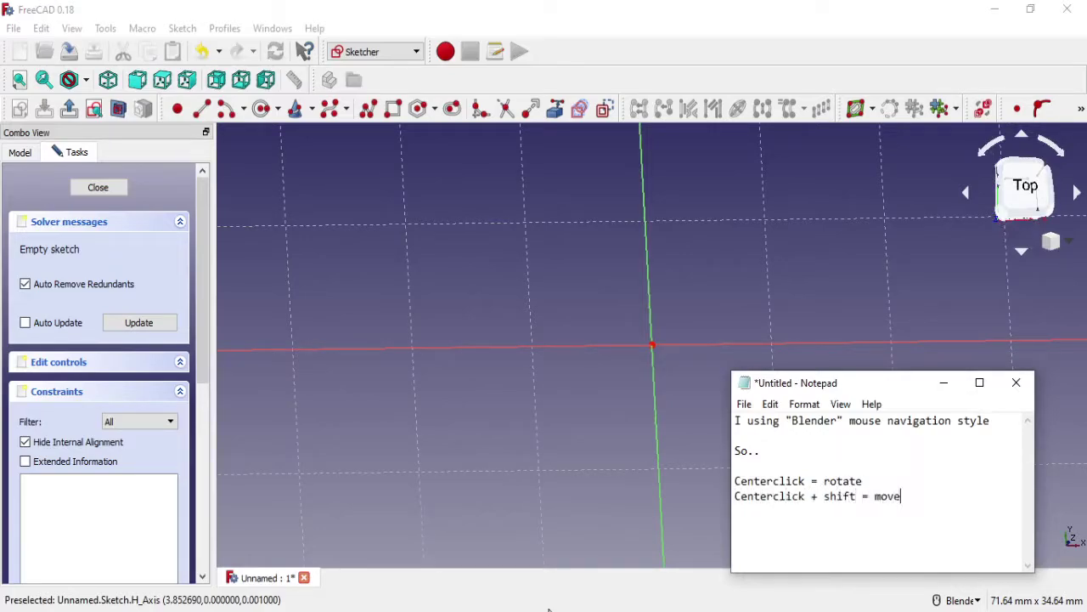
pyautogui.moveTo(593, 438)
pyautogui.keyDown('shift'); pyautogui.mouseDown(button='middle')
pyautogui.moveTo(413, 391)
pyautogui.moveTo(740, 306)
pyautogui.moveTo(332, 381)
pyautogui.moveTo(891, 424)
pyautogui.moveTo(420, 556)
pyautogui.moveTo(638, 497)
pyautogui.moveTo(547, 488)
pyautogui.mouseUp(button='middle'); pyautogui.keyUp('shift')
pyautogui.hotkey('alt', 'Tab')
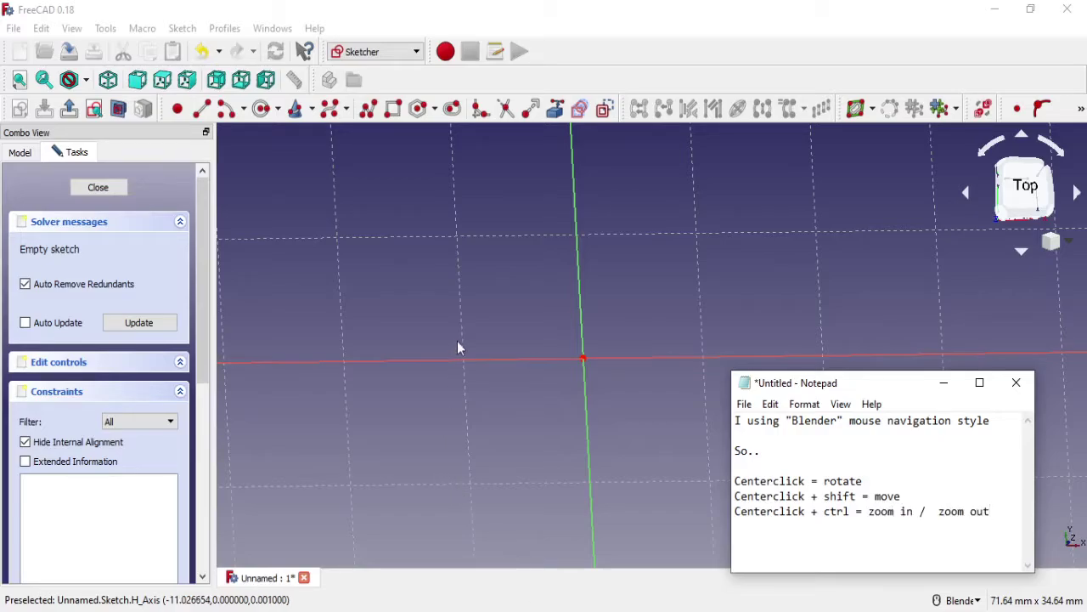
pyautogui.moveTo(459, 346)
pyautogui.keyDown('ctrl'); pyautogui.mouseDown(button='middle')
pyautogui.moveTo(476, 388)
pyautogui.moveTo(464, 320)
pyautogui.moveTo(482, 421)
pyautogui.moveTo(457, 334)
pyautogui.mouseUp(button='middle'); pyautogui.keyUp('ctrl')
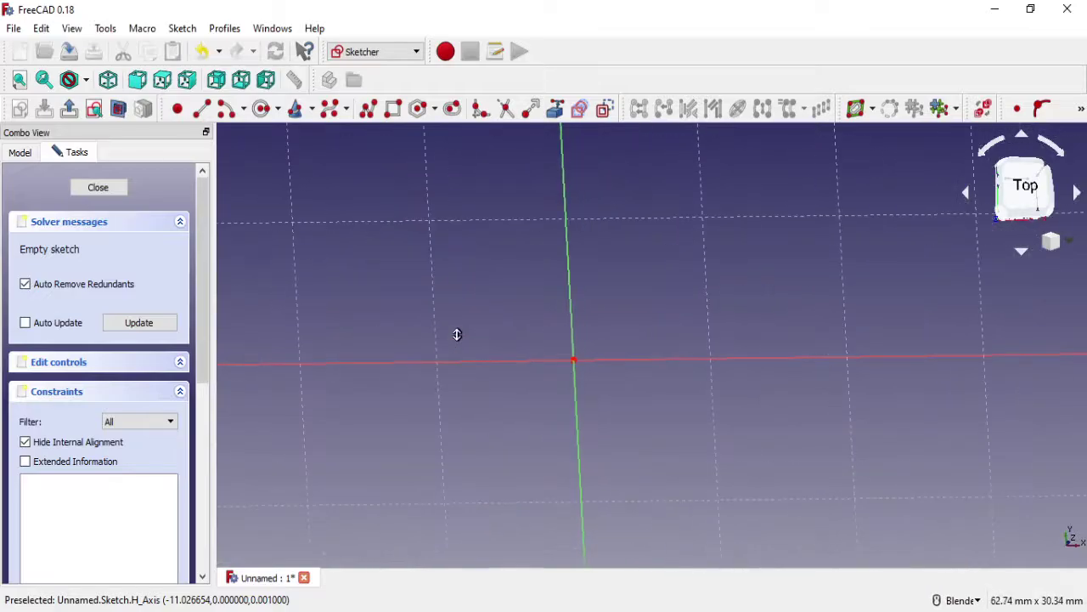
pyautogui.hotkey('alt', 'Tab')
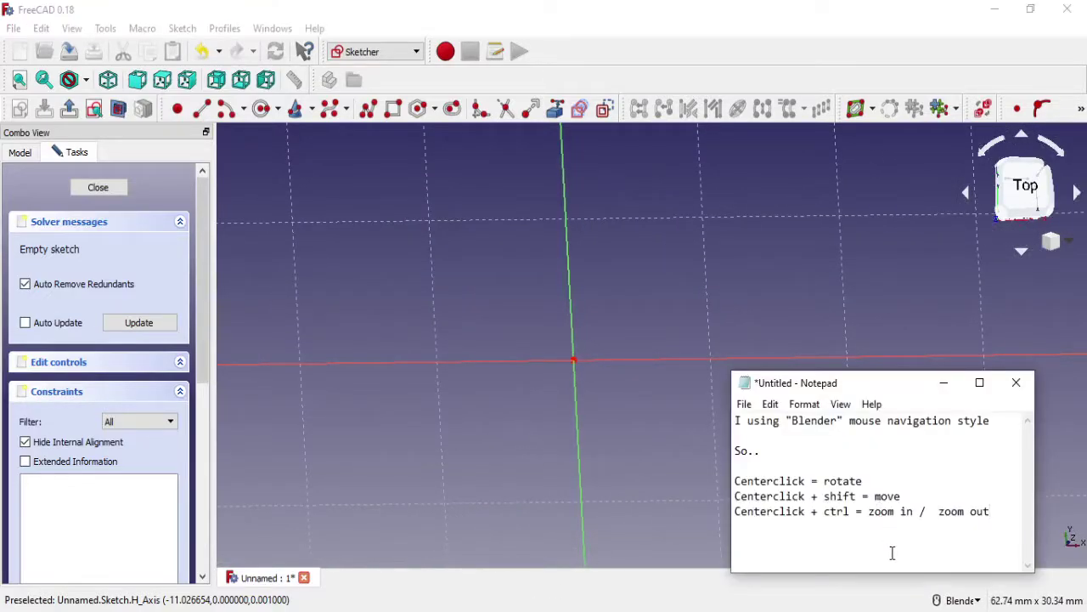
pyautogui.hotkey('ctrl', 'z')
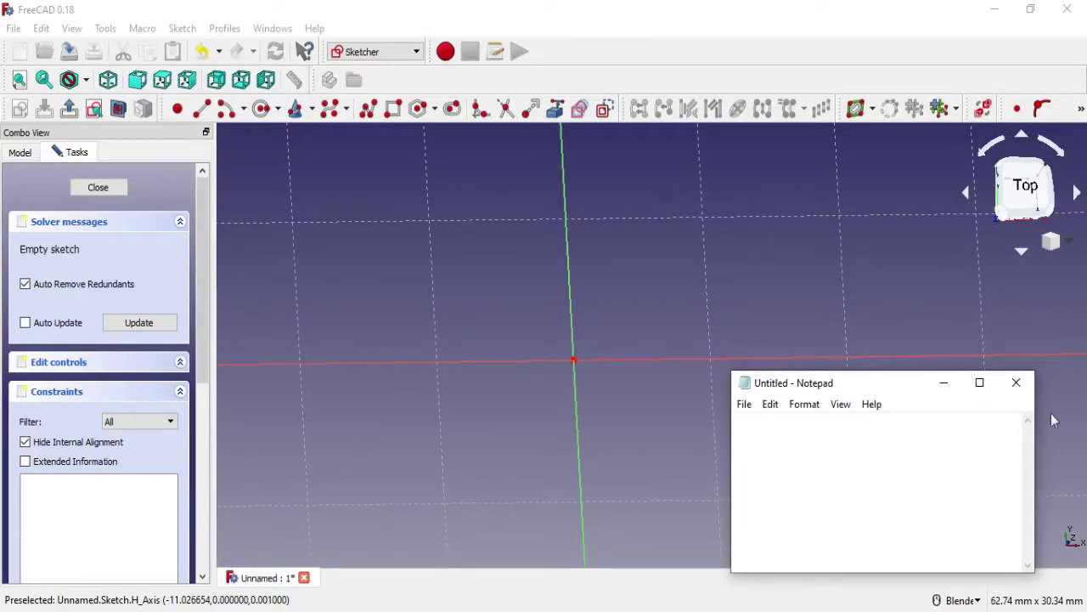
pyautogui.click(1025, 188)
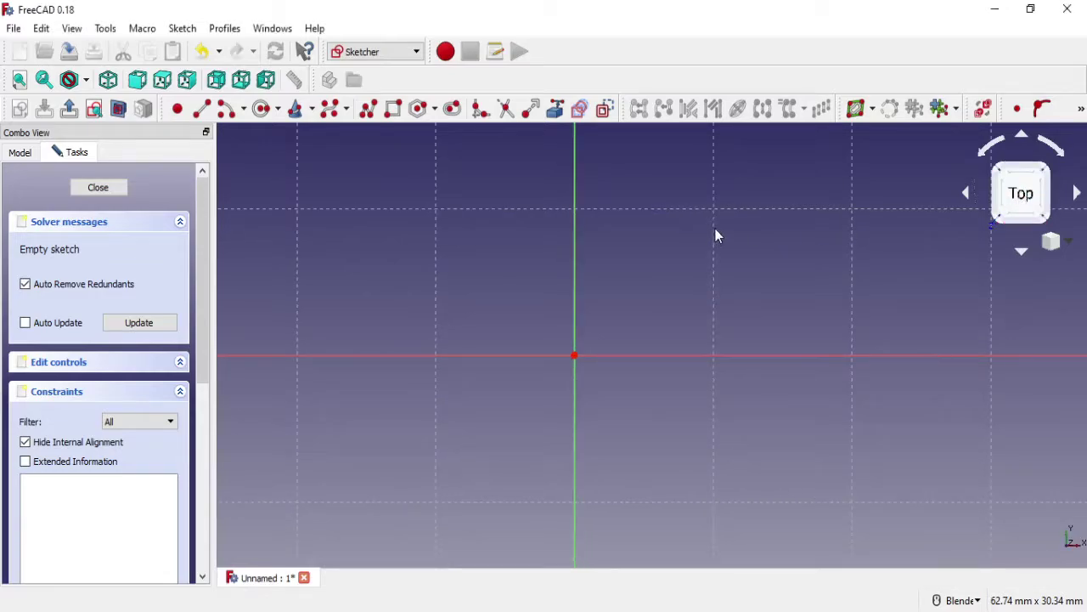
# Step: Draw three circles: one at the origin, one upper right and one lower left
pyautogui.click(261, 108)
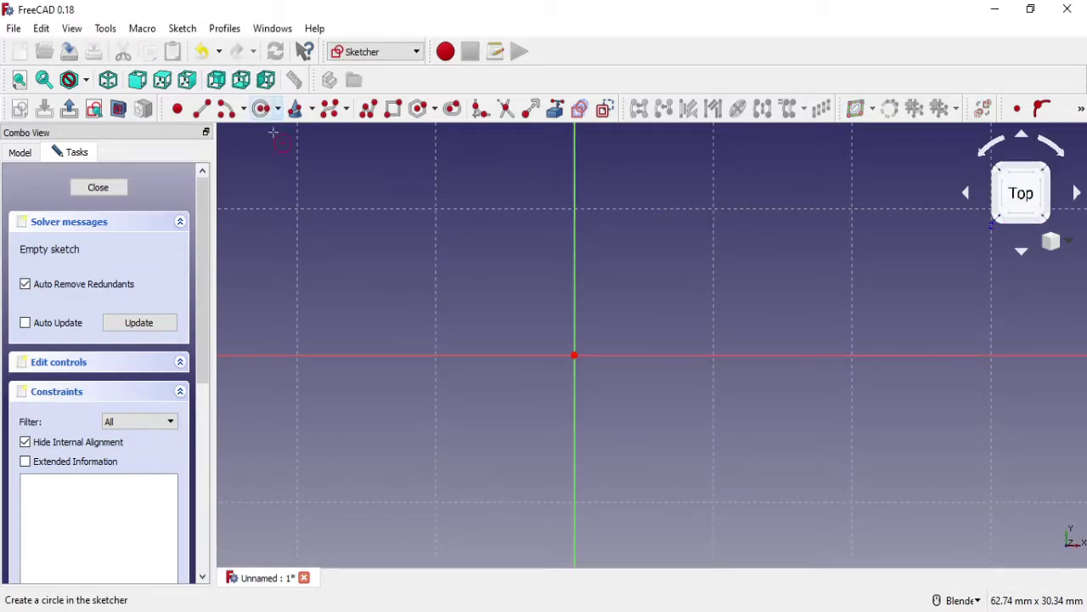
pyautogui.click(574, 355)
pyautogui.click(611, 389)
pyautogui.scroll(-5, 688, 371)
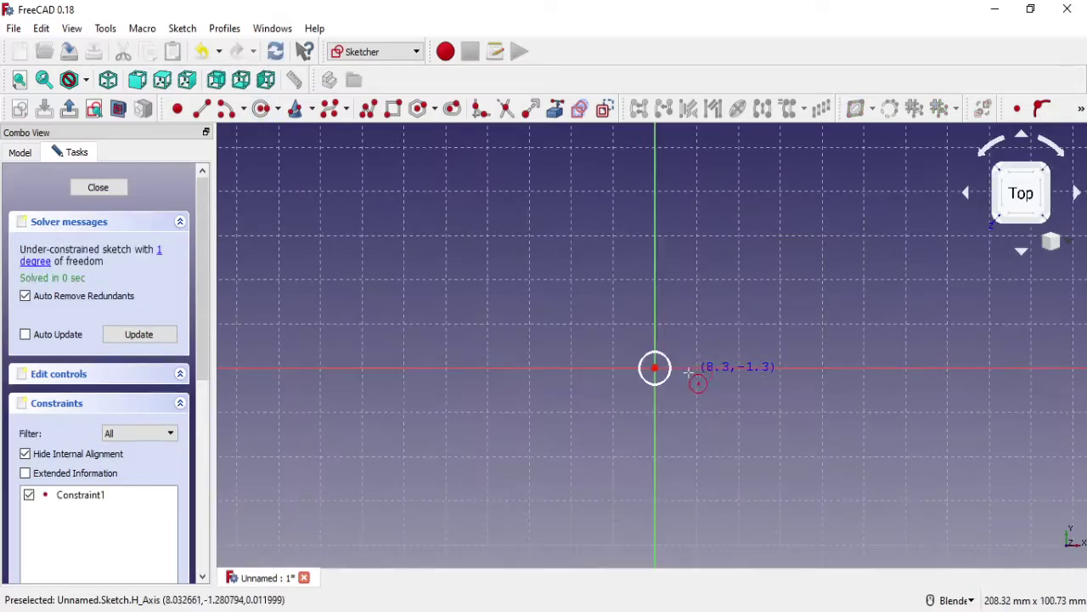
pyautogui.keyDown('shift'); pyautogui.moveTo(688, 371); pyautogui.dragTo(642, 443, button='middle'); pyautogui.keyUp('shift')
pyautogui.click(703, 312)
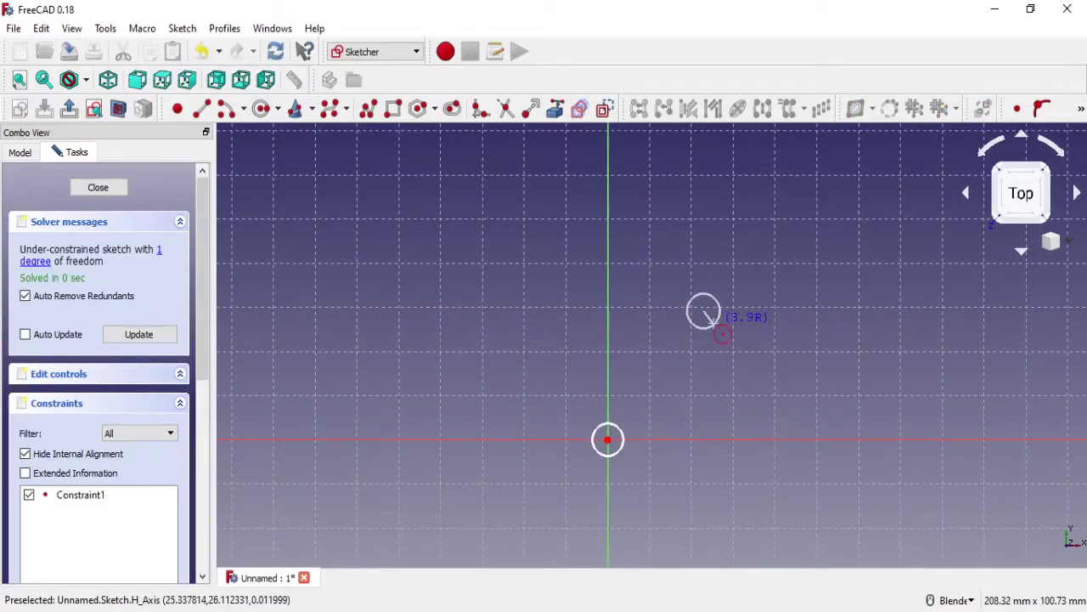
pyautogui.click(716, 324)
pyautogui.click(451, 498)
pyautogui.click(466, 513)
pyautogui.scroll(2, 509, 513)
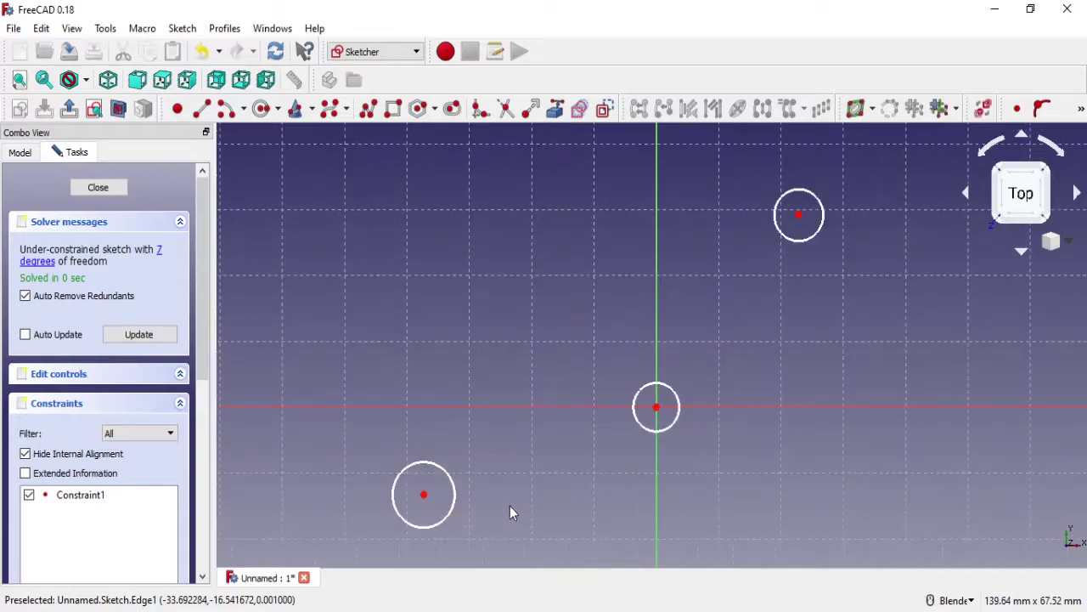
pyautogui.scroll(2, 510, 507)
pyautogui.scroll(-2, 646, 438)
pyautogui.keyDown('shift'); pyautogui.moveTo(638, 440); pyautogui.dragTo(645, 391, button='middle'); pyautogui.keyUp('shift')
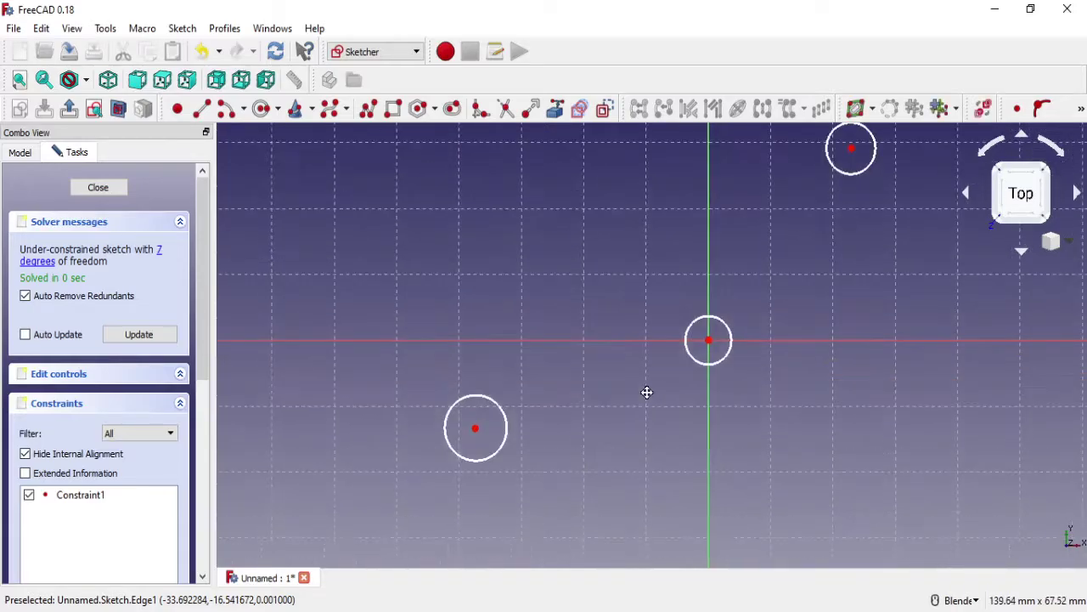
# Step: Draw two lines linking each outer circle to the centre circle
pyautogui.press('a')
pyautogui.scroll(2, 574, 399)
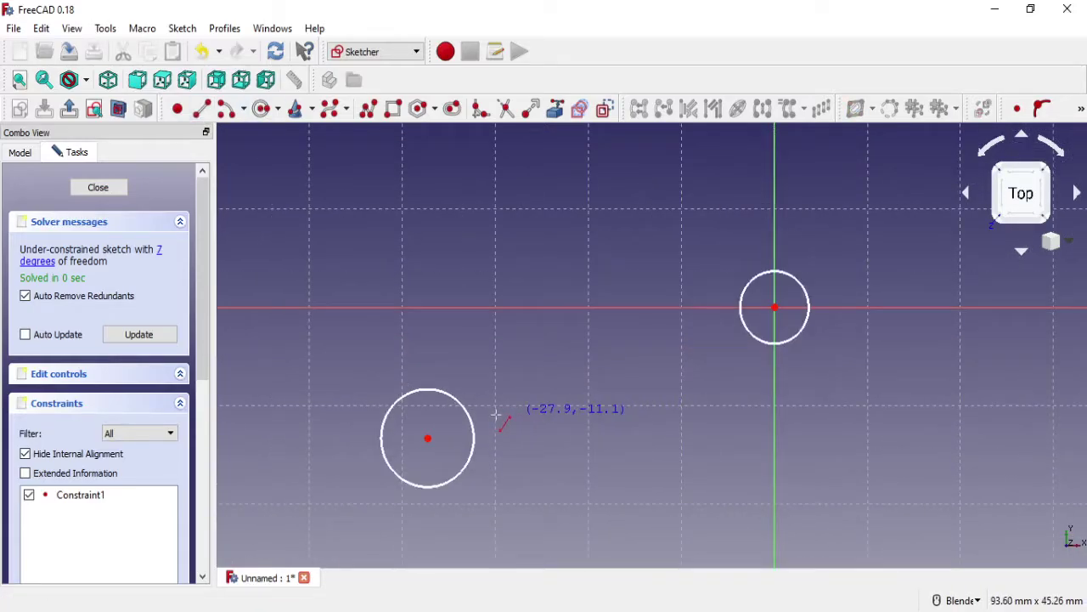
pyautogui.click(435, 416)
pyautogui.click(761, 293)
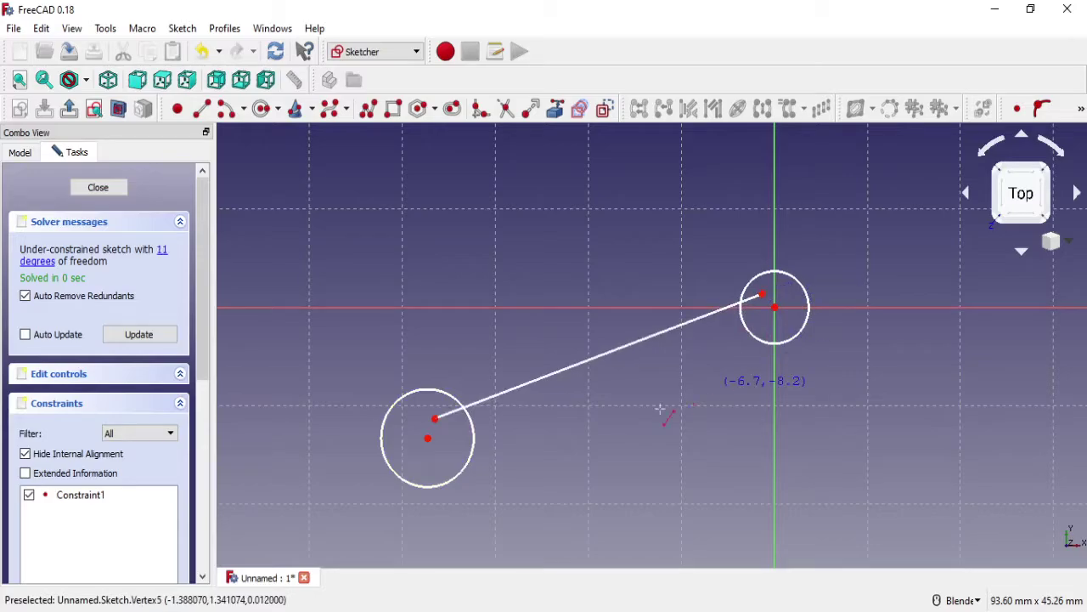
pyautogui.click(452, 465)
pyautogui.click(768, 336)
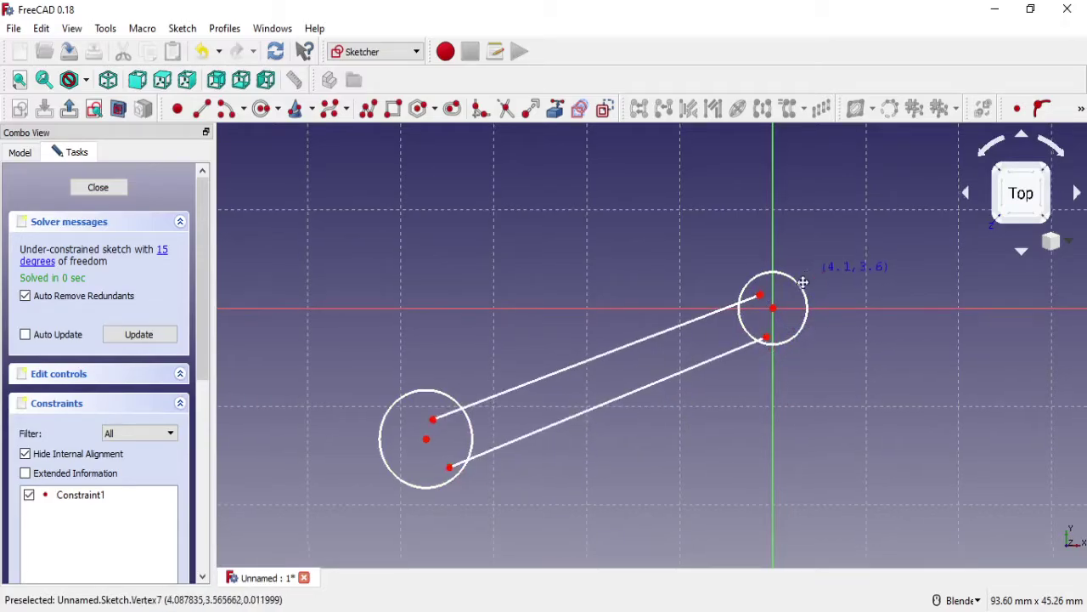
pyautogui.keyDown('shift'); pyautogui.moveTo(802, 279); pyautogui.dragTo(628, 452, button='middle'); pyautogui.keyUp('shift')
pyautogui.click(610, 452)
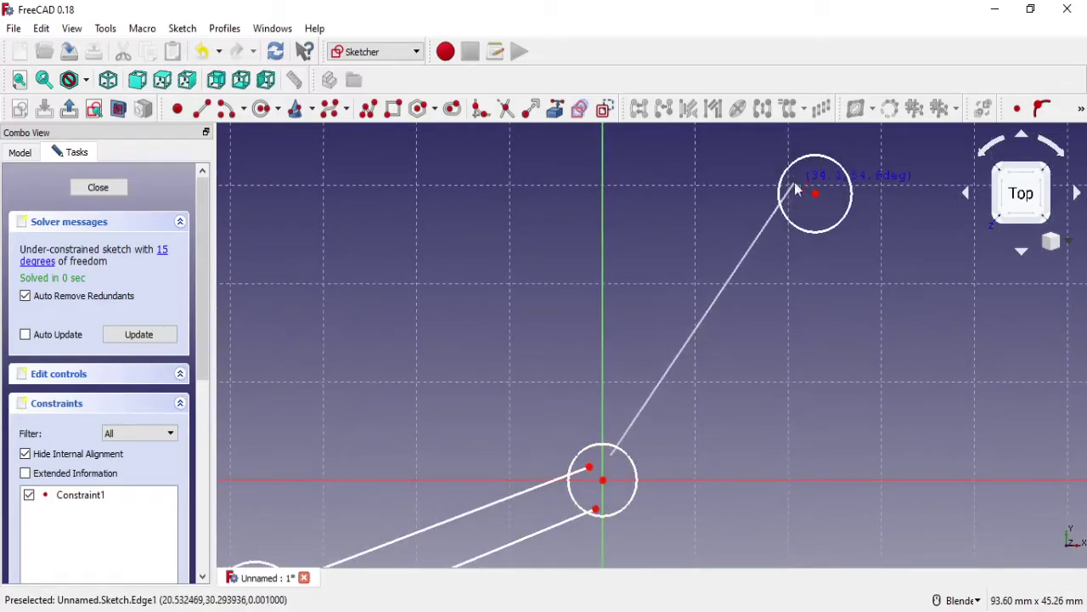
pyautogui.click(794, 181)
pyautogui.click(831, 210)
pyautogui.click(636, 498)
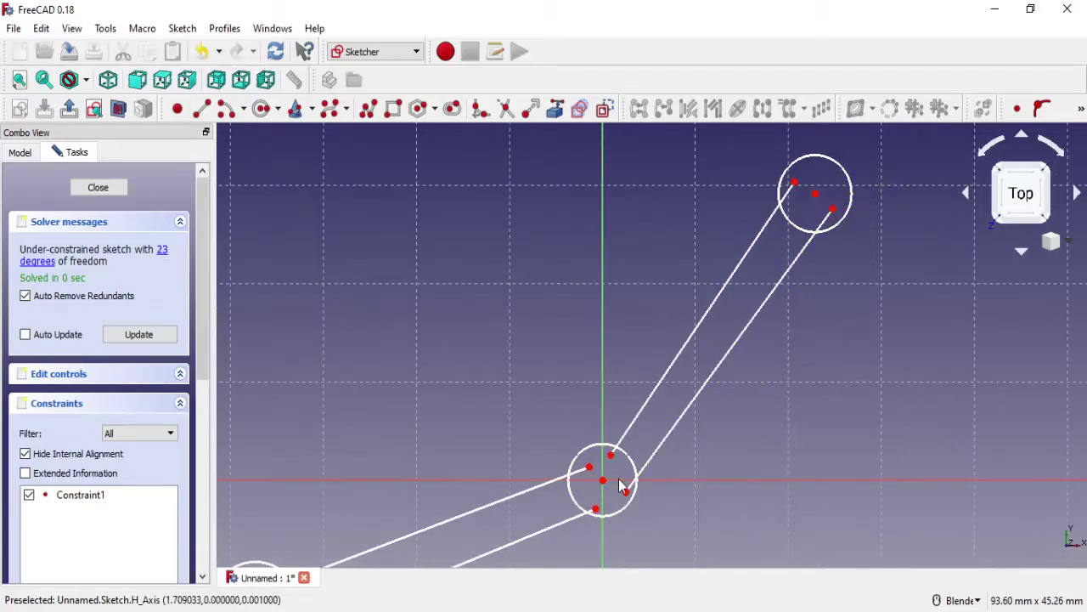
pyautogui.keyDown('shift'); pyautogui.moveTo(626, 486); pyautogui.dragTo(691, 387, button='middle'); pyautogui.keyUp('shift')
pyautogui.scroll(2, 639, 415)
pyautogui.keyDown('shift'); pyautogui.moveTo(639, 415); pyautogui.dragTo(757, 304, button='middle'); pyautogui.keyUp('shift')
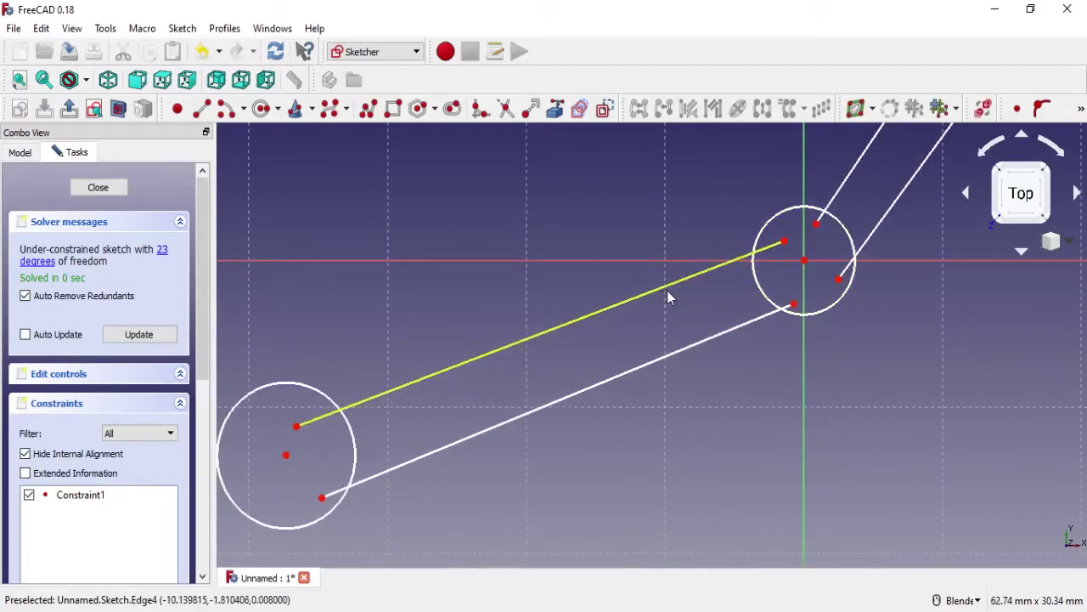
# Step: Make the lower-left arm's two lines tangent to the left end circle and the centre circle
pyautogui.click(505, 108)
pyautogui.click(325, 415)
pyautogui.click(335, 408)
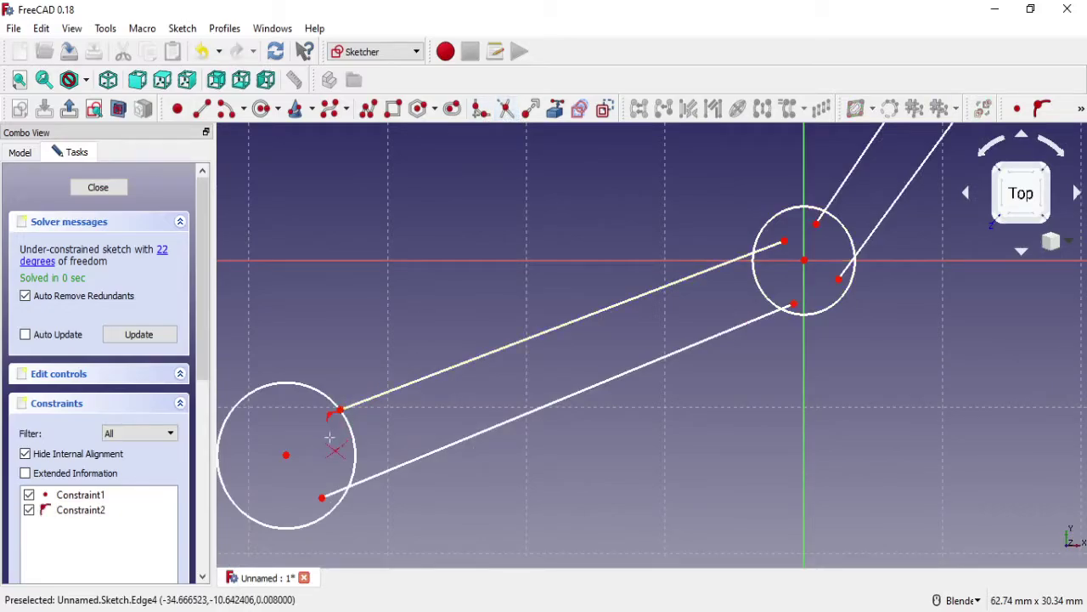
pyautogui.click(324, 496)
pyautogui.click(343, 488)
pyautogui.click(852, 270)
pyautogui.click(764, 250)
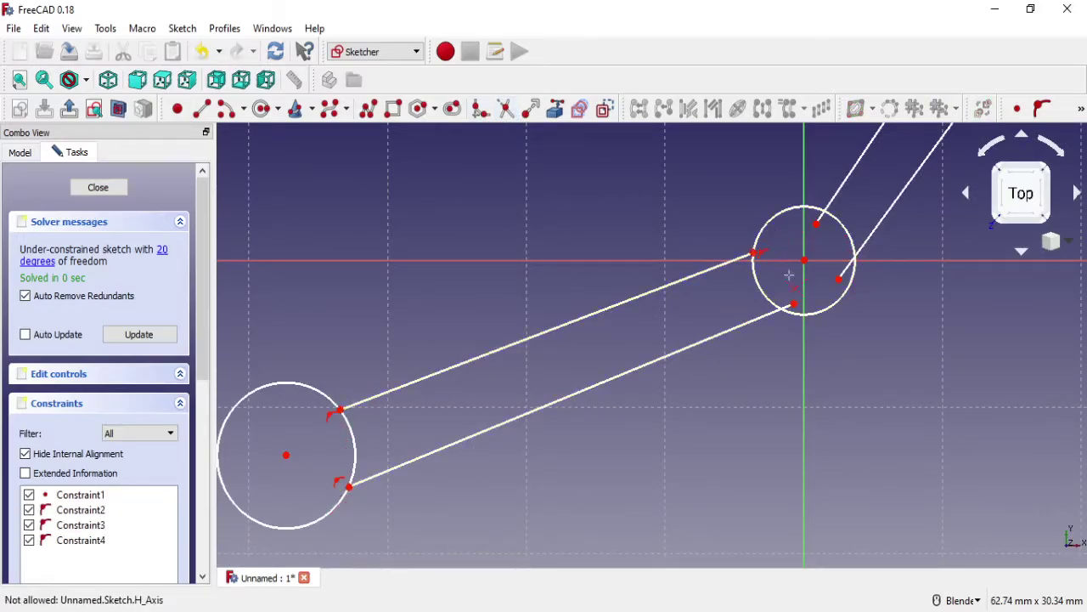
pyautogui.scroll(5, 788, 301)
pyautogui.click(789, 302)
pyautogui.click(769, 345)
pyautogui.scroll(-2, 785, 326)
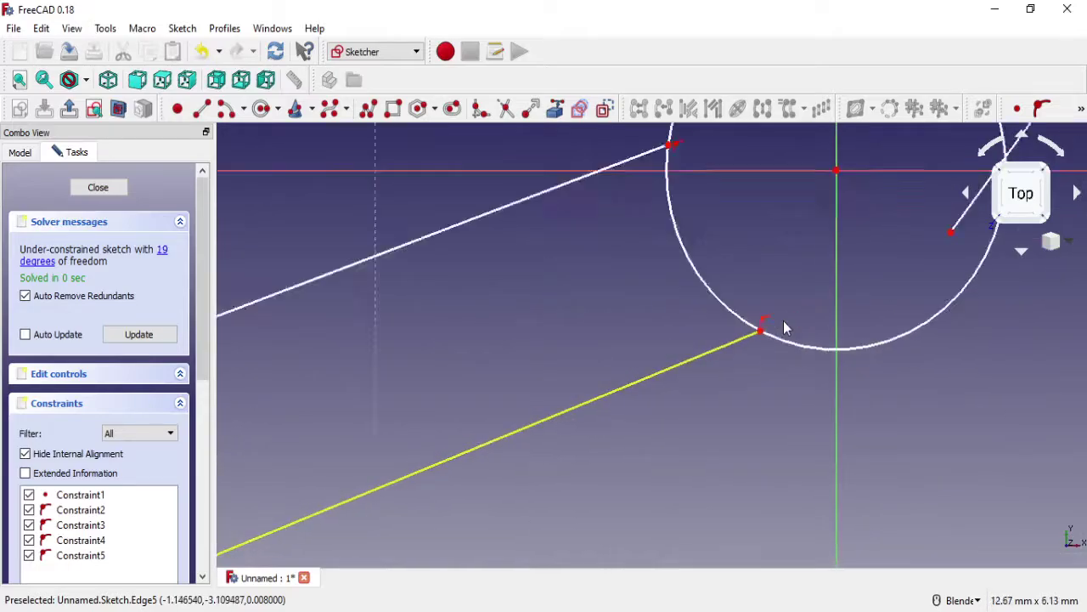
pyautogui.scroll(-3, 784, 326)
# Step: Make the upper-right arm's lines tangent to the origin circle and the top-right circle
pyautogui.click(835, 198)
pyautogui.click(853, 249)
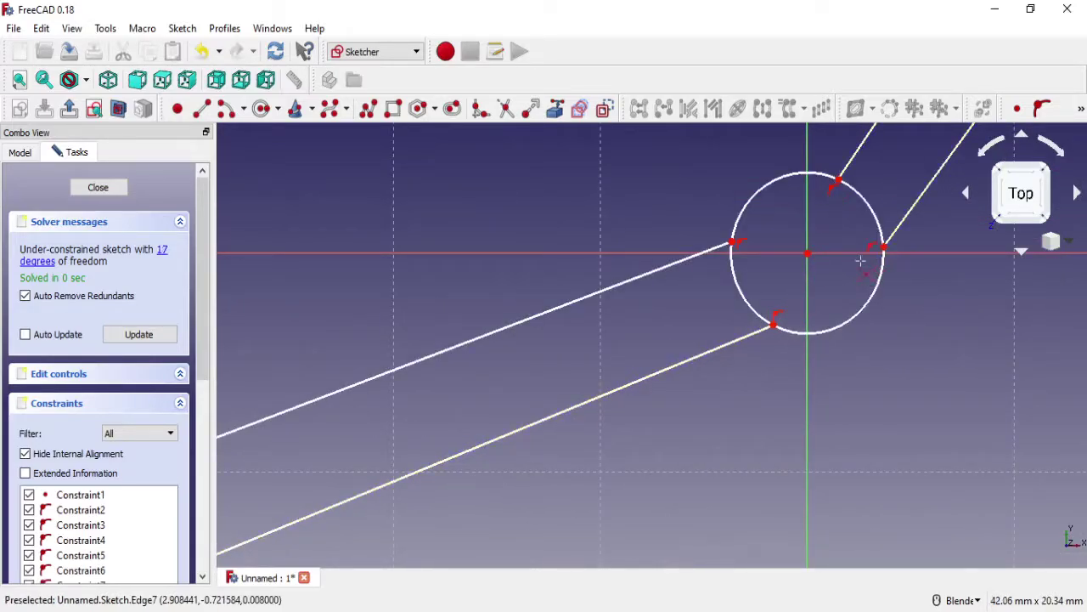
pyautogui.scroll(-3, 728, 323)
pyautogui.scroll(3, 732, 223)
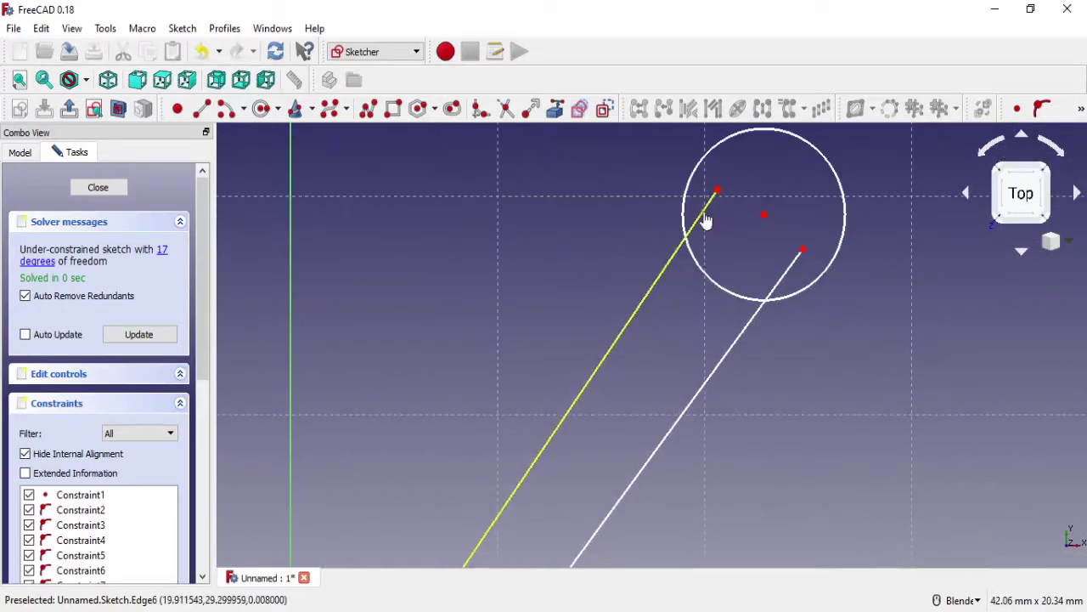
pyautogui.click(706, 221)
pyautogui.click(786, 284)
pyautogui.click(769, 297)
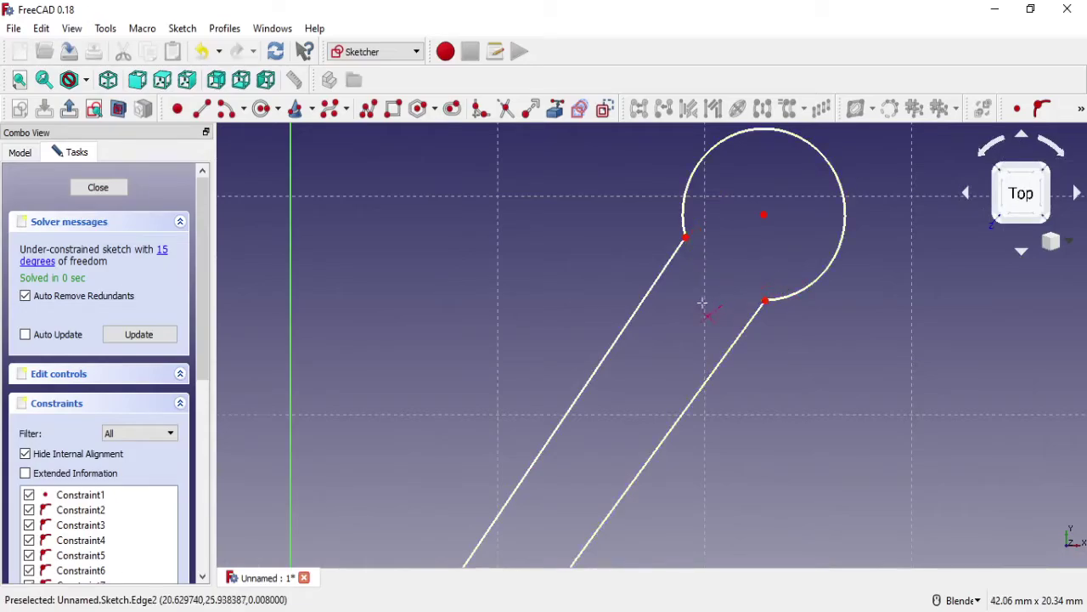
pyautogui.scroll(-3, 704, 303)
pyautogui.scroll(1, 719, 361)
# Step: Trim the origin circle's and left circle's arcs lying between the arm lines
pyautogui.click(725, 323)
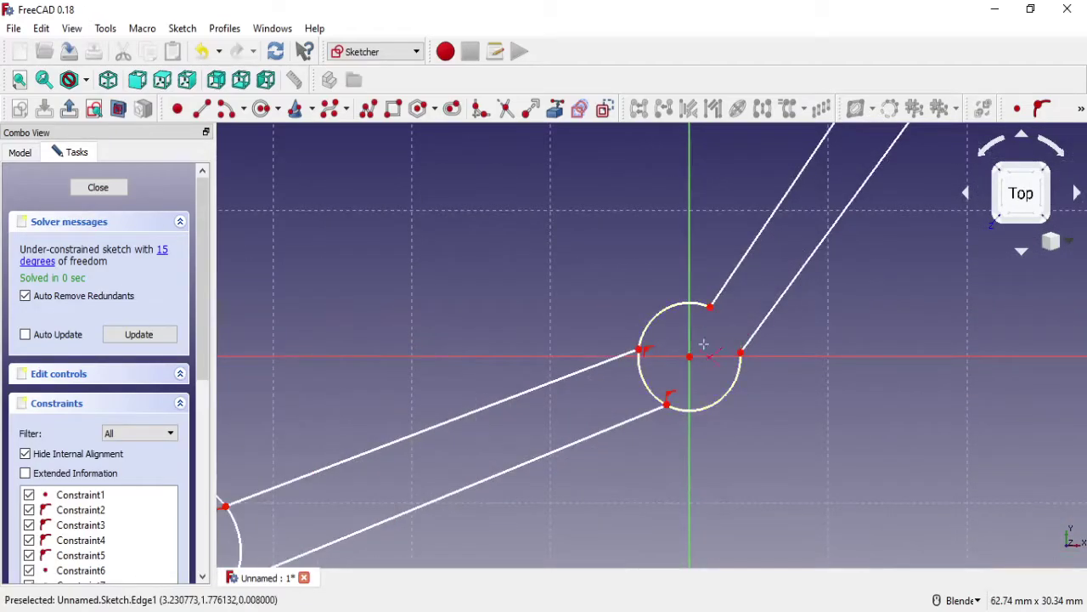
pyautogui.click(648, 387)
pyautogui.keyDown('shift'); pyautogui.moveTo(594, 400); pyautogui.dragTo(524, 361, button='middle'); pyautogui.keyUp('shift')
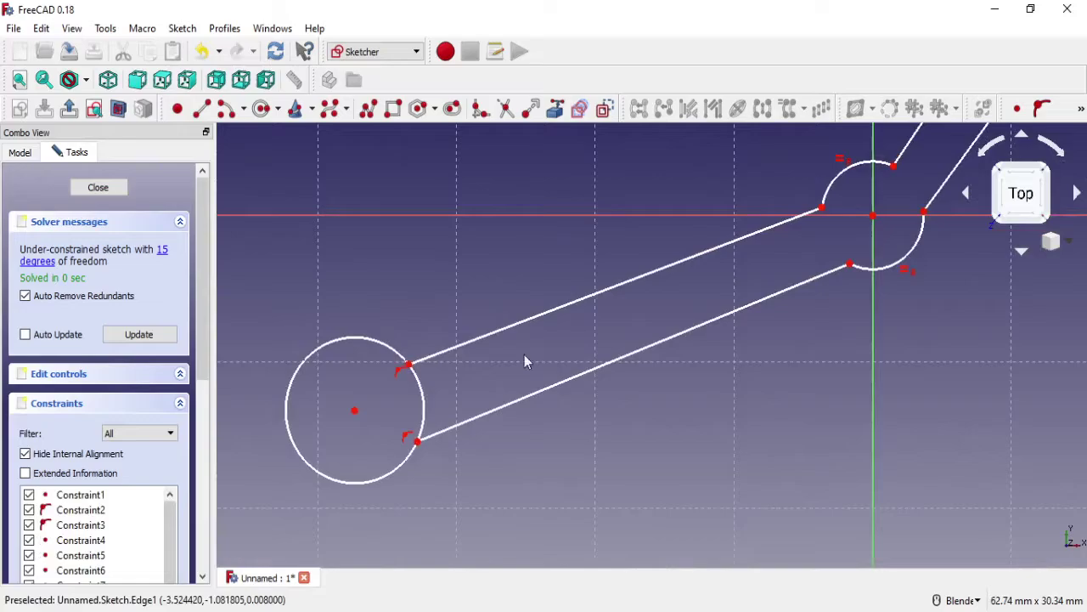
pyautogui.click(420, 393)
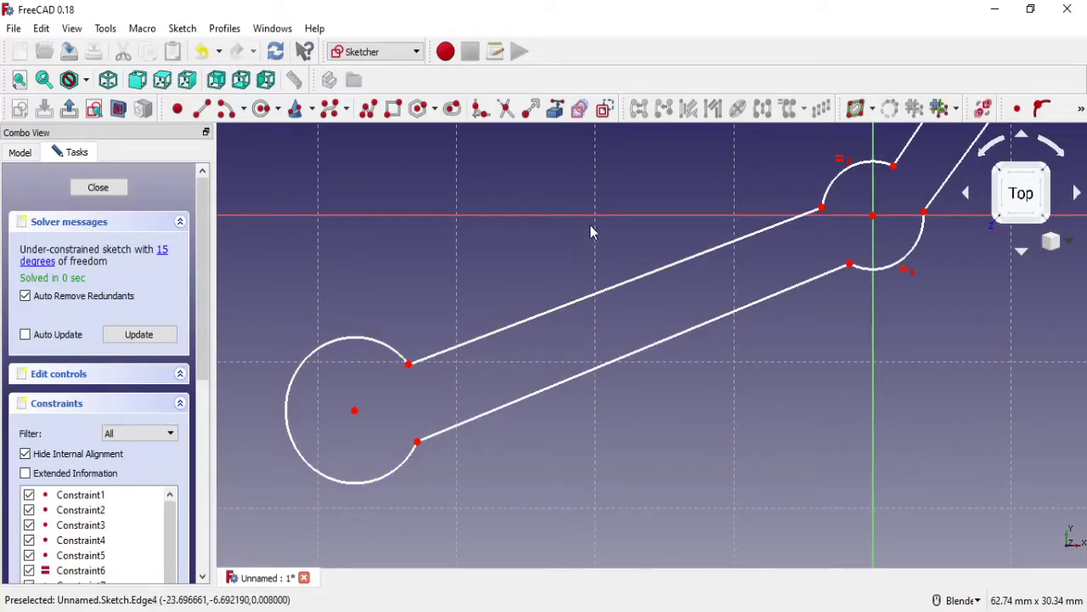
pyautogui.click(1082, 110)
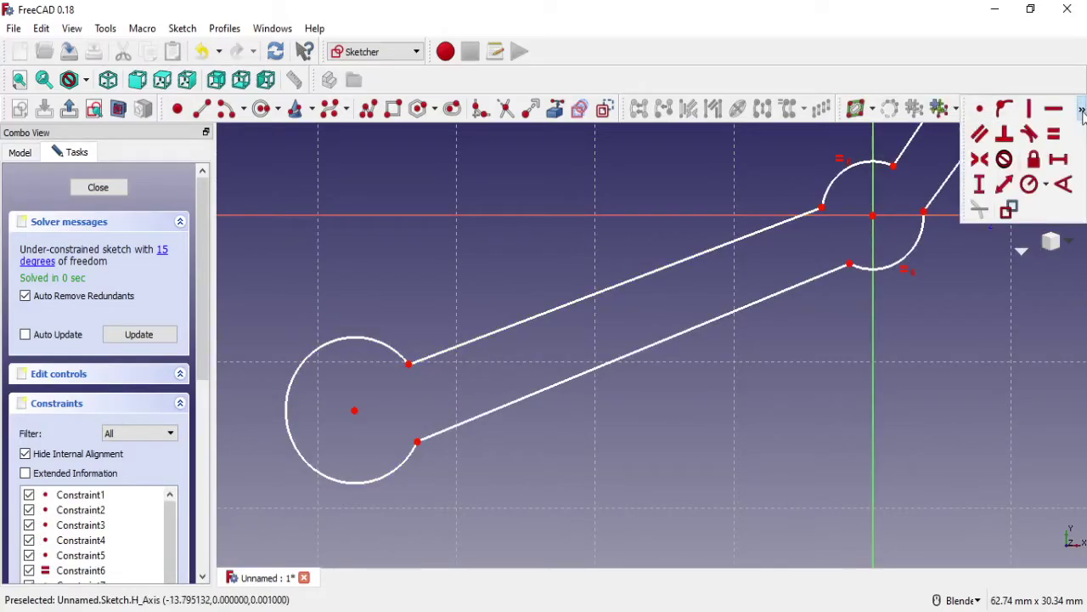
# Step: Constrain the central arc's diameter to 35 mm
pyautogui.click(1047, 184)
pyautogui.click(990, 226)
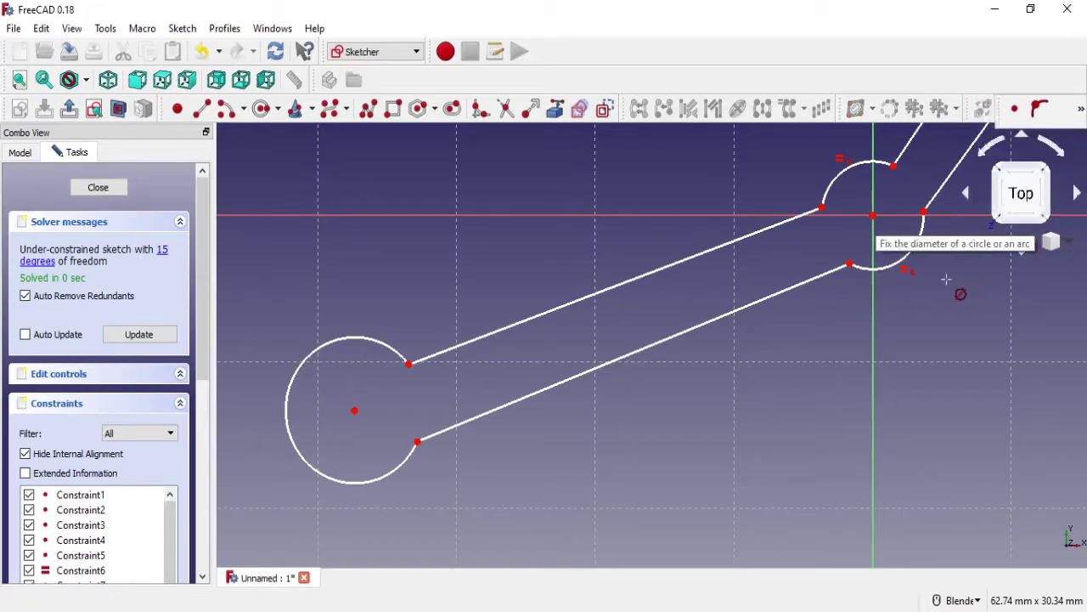
pyautogui.keyDown('shift'); pyautogui.moveTo(946, 279); pyautogui.dragTo(764, 370, button='middle'); pyautogui.keyUp('shift')
pyautogui.click(745, 346)
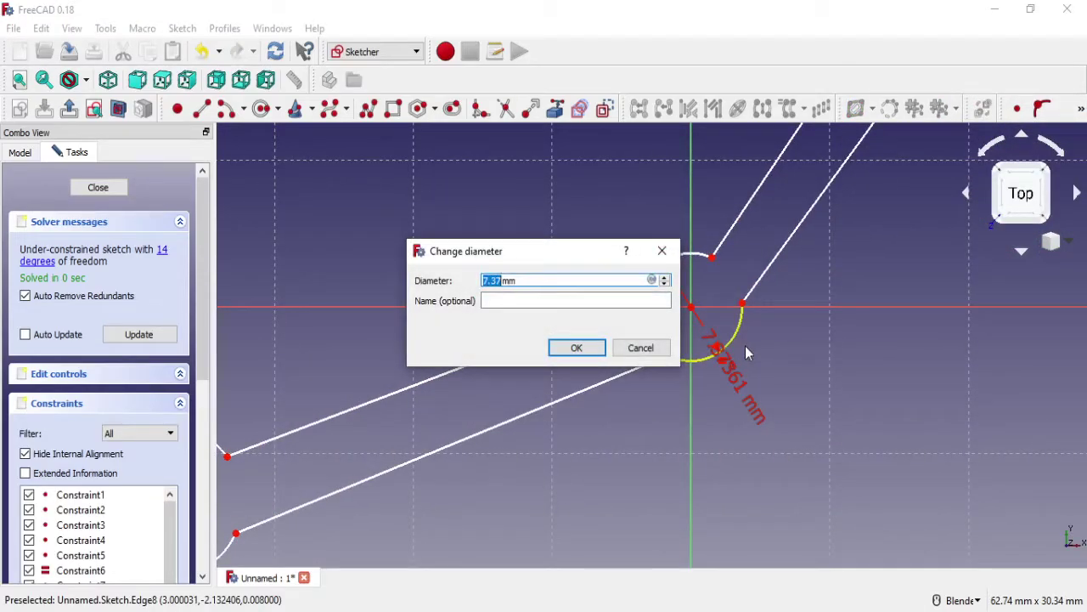
pyautogui.write('40')
pyautogui.click(577, 348)
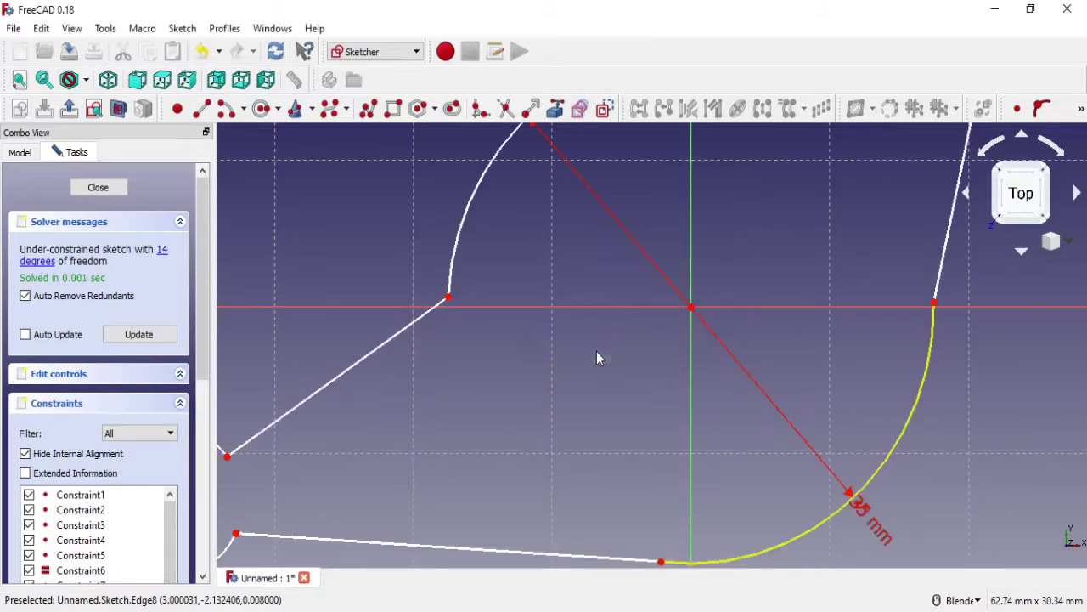
pyautogui.rightClick(492, 409)
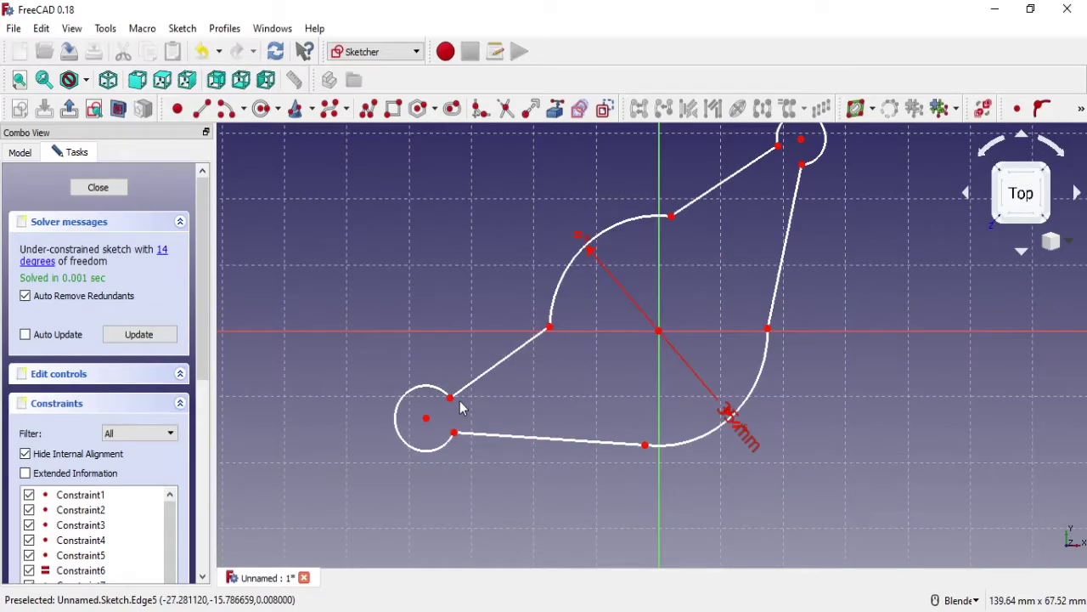
# Step: Reshape the left end circle by dragging it, then close the sketch
pyautogui.moveTo(425, 418); pyautogui.dragTo(350, 440)
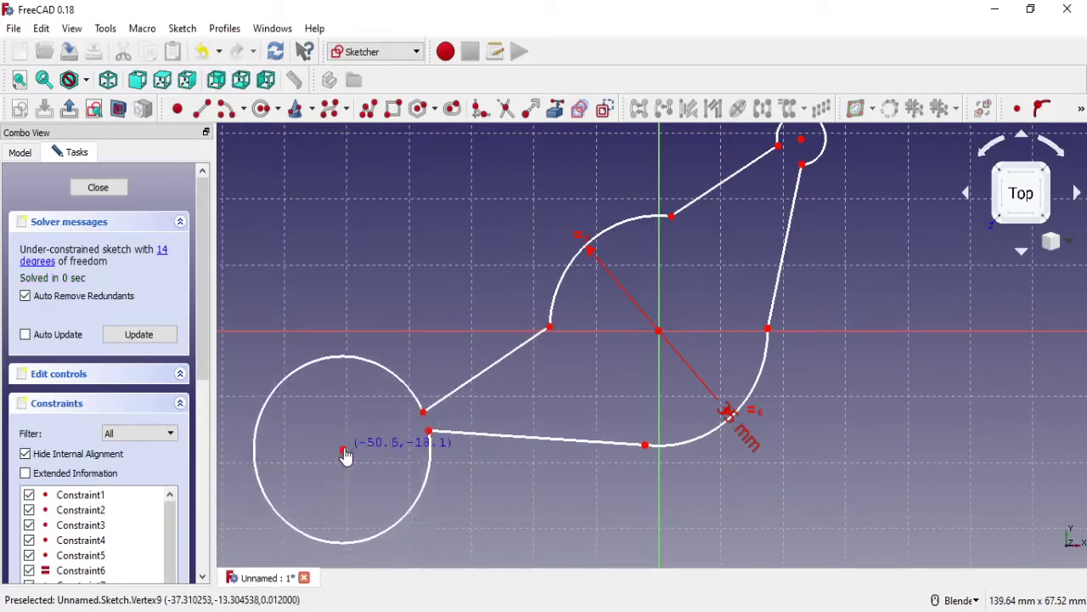
pyautogui.moveTo(432, 435); pyautogui.dragTo(411, 493)
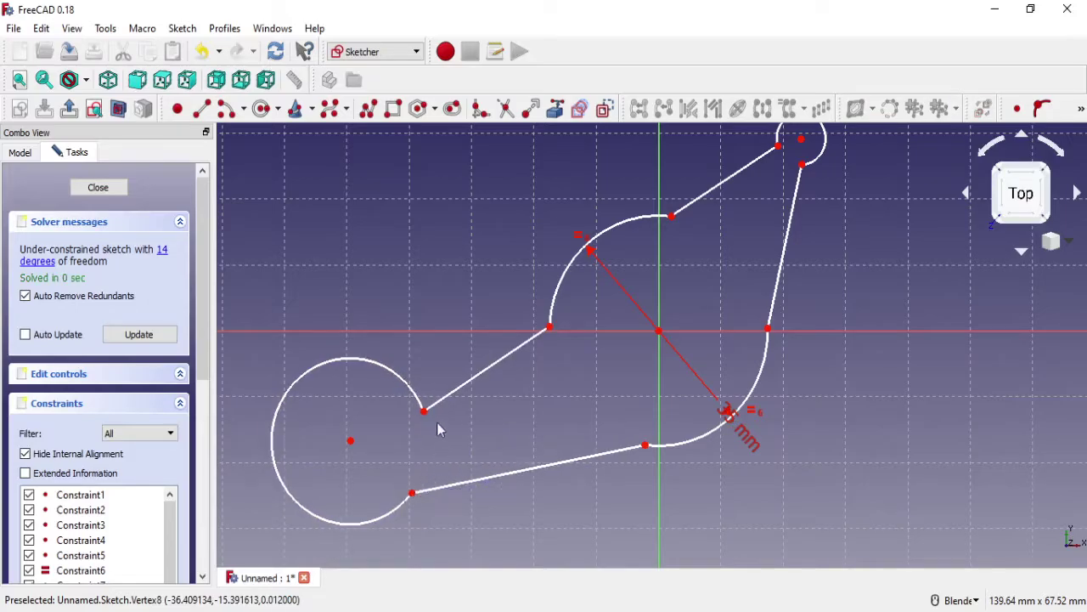
pyautogui.moveTo(425, 418); pyautogui.dragTo(372, 400)
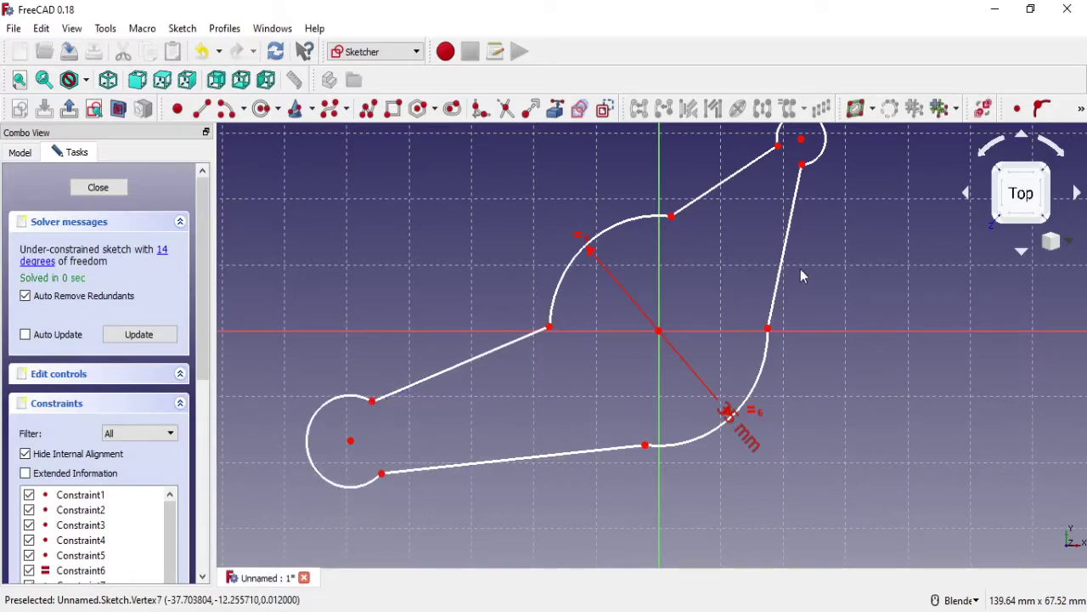
pyautogui.press('Escape')
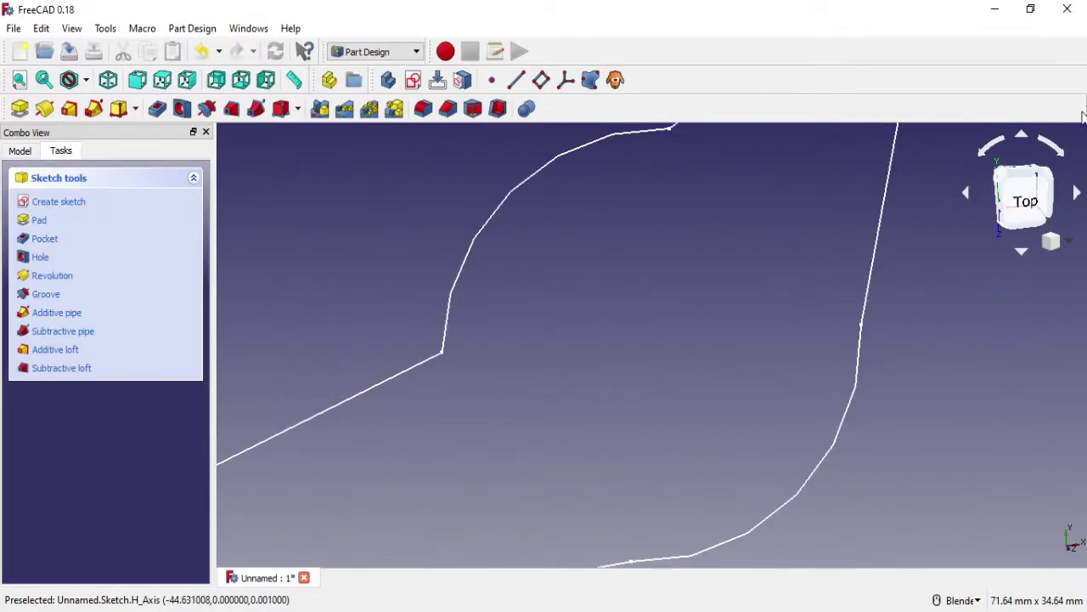
pyautogui.click(19, 150)
# Step: Reopen the sketch and give the left end arc a 20 mm diameter
pyautogui.rightClick(81, 253)
pyautogui.click(172, 260)
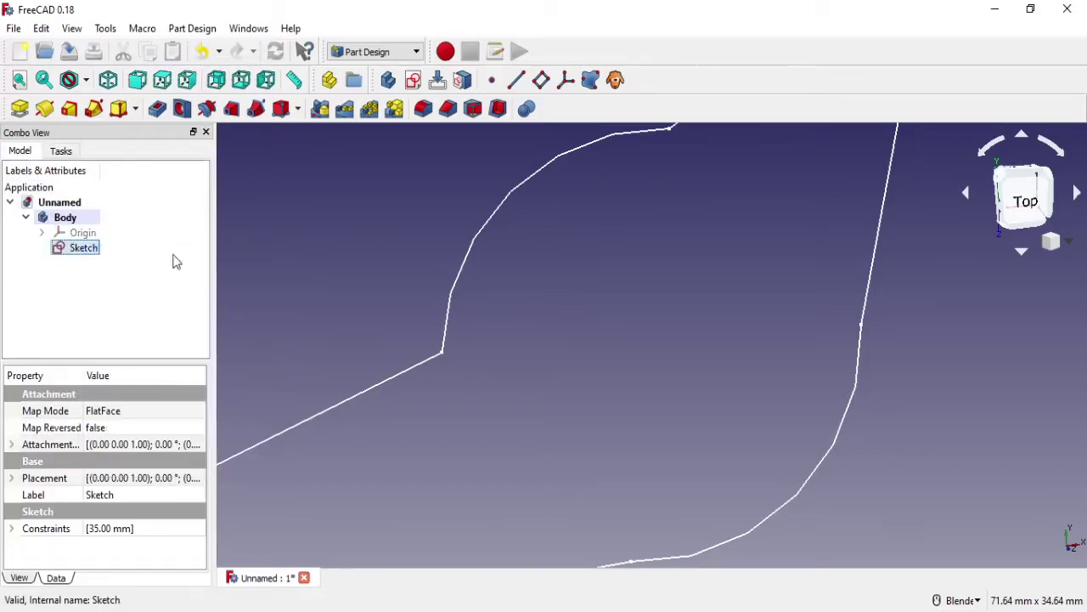
pyautogui.scroll(-5, 799, 298)
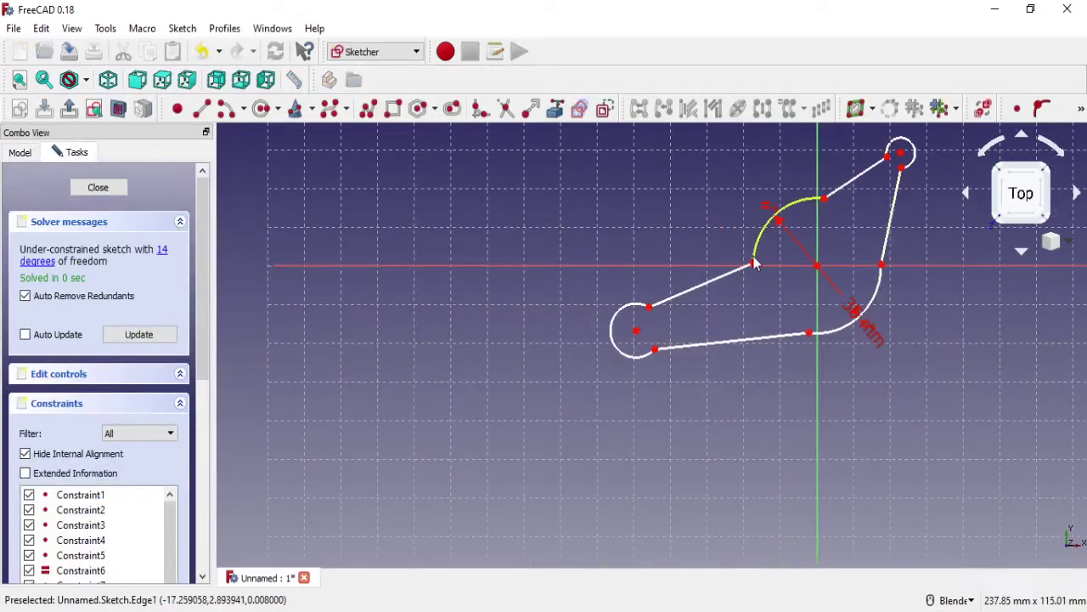
pyautogui.click(1081, 108)
pyautogui.click(1047, 186)
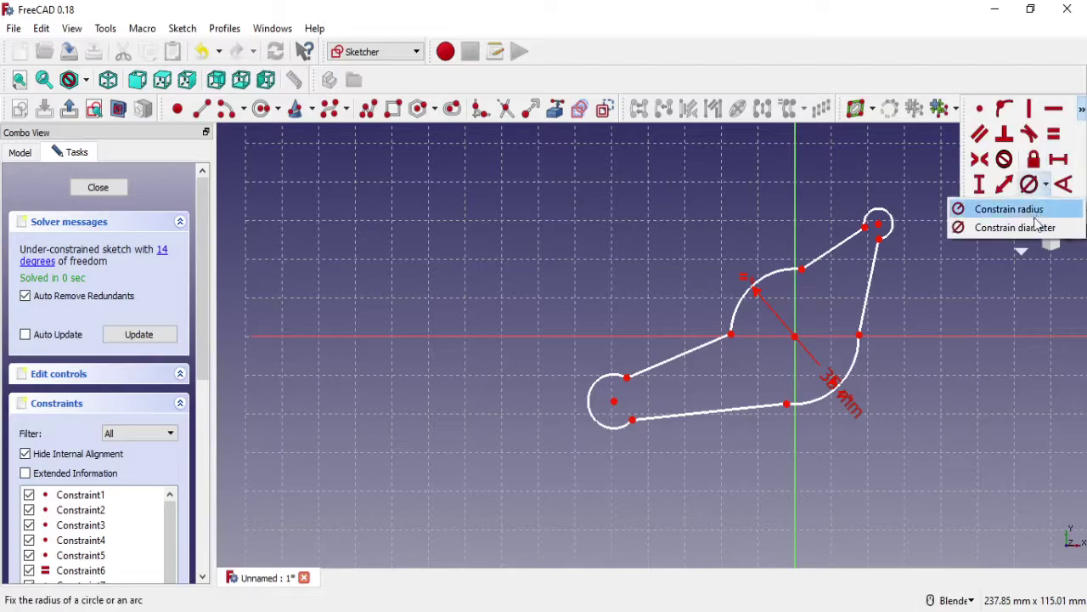
pyautogui.click(998, 225)
pyautogui.click(610, 431)
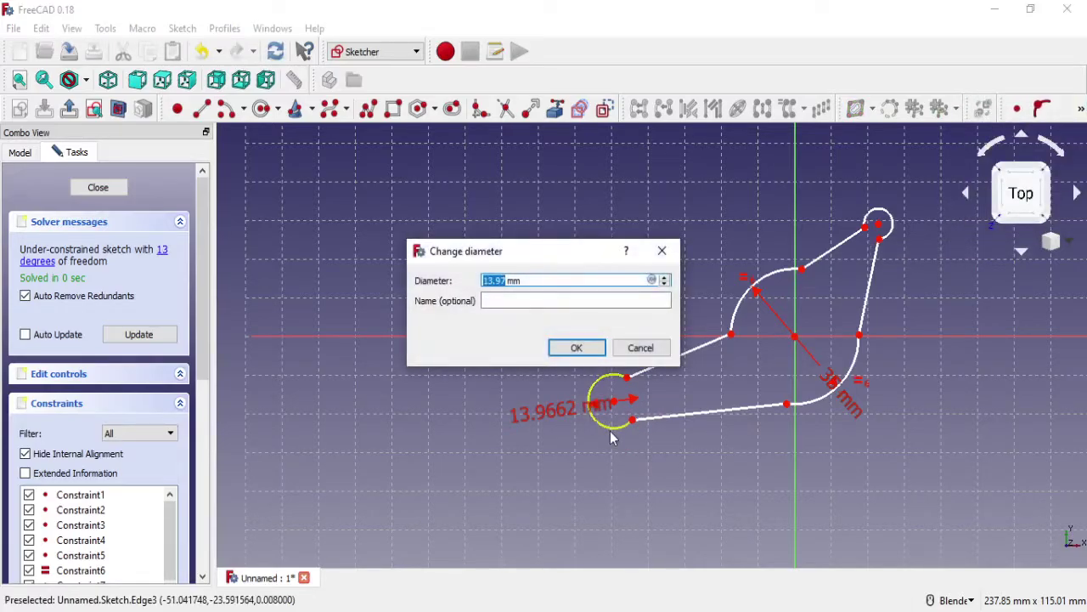
pyautogui.write('20')
pyautogui.click(586, 350)
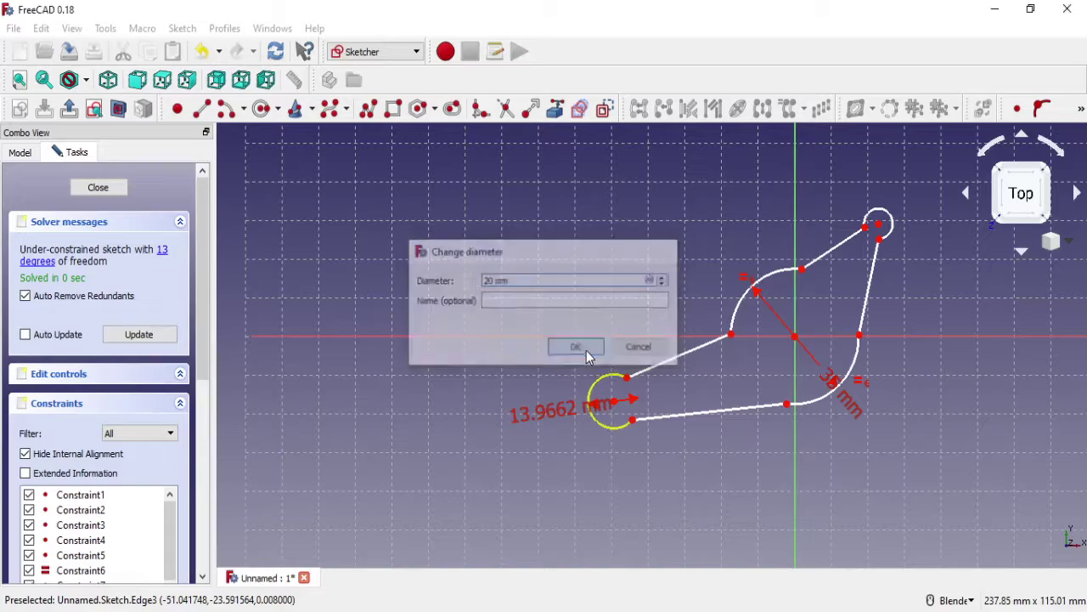
# Step: Give the top-right end arc a 15 mm diameter
pyautogui.click(892, 237)
pyautogui.write('15')
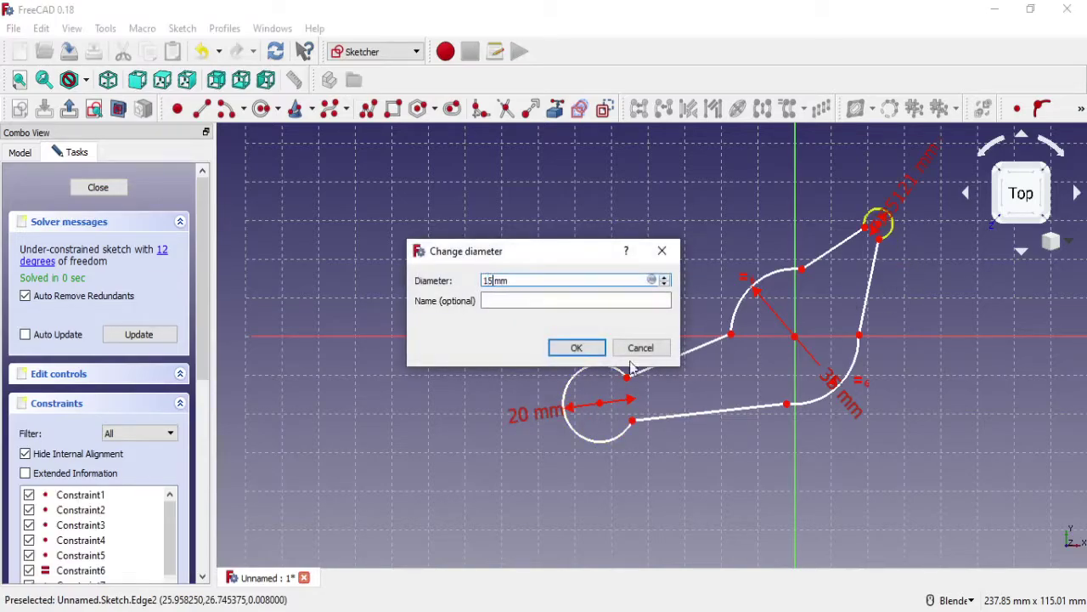
pyautogui.click(582, 348)
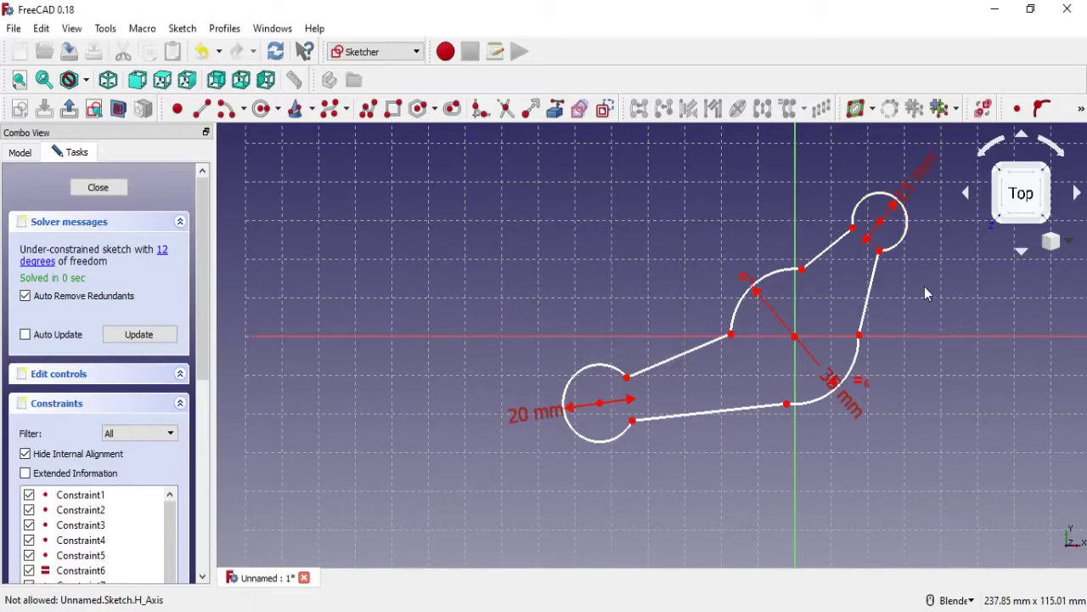
pyautogui.click(202, 108)
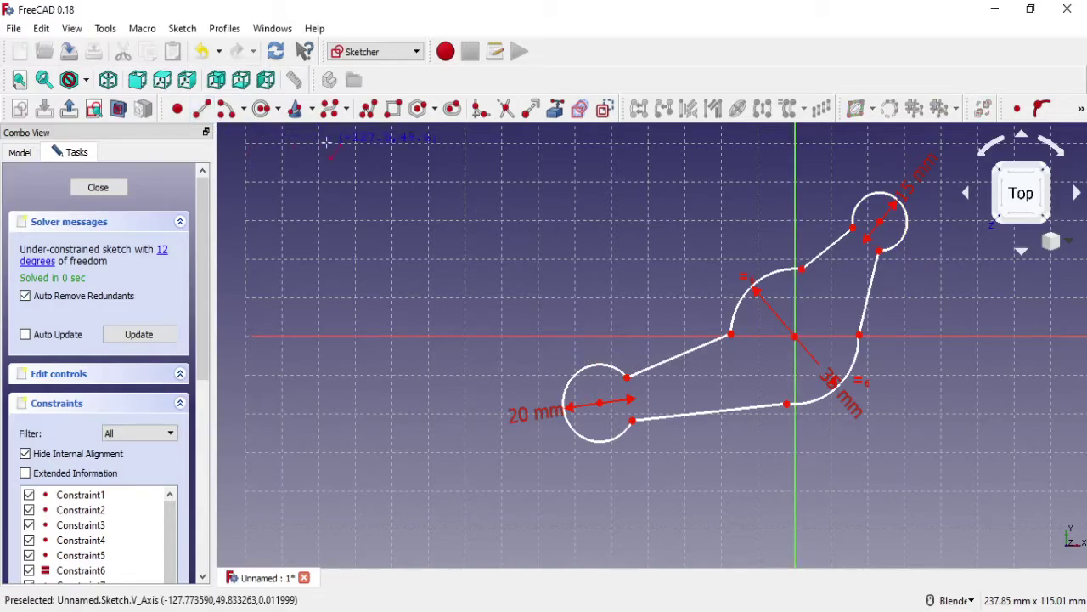
# Step: Draw a polyline from the left circle's centre through the origin to the top-right circle's centre
pyautogui.click(367, 117)
pyautogui.scroll(4, 697, 400)
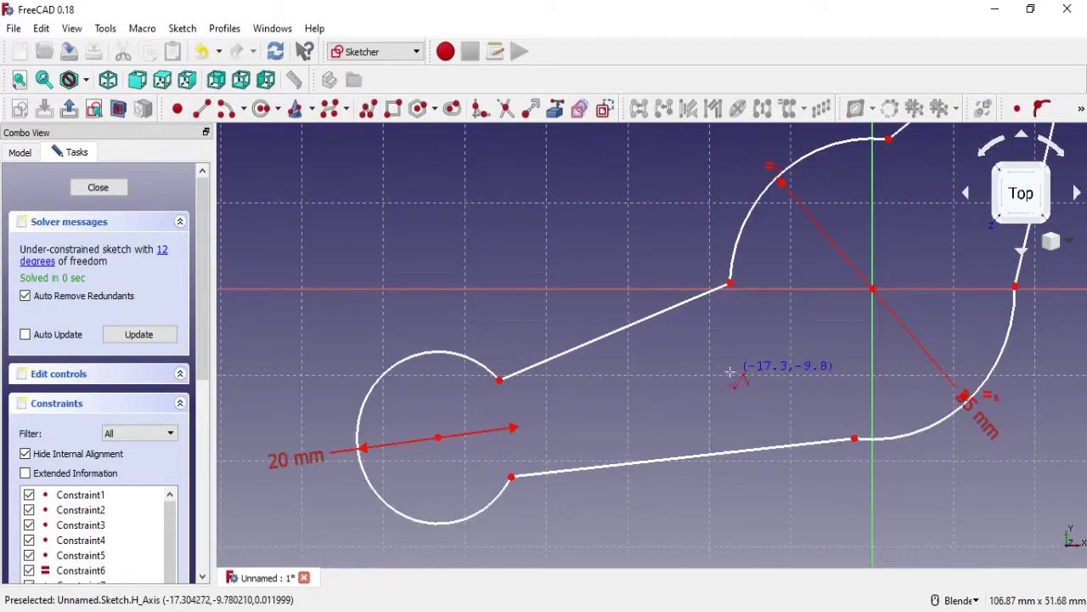
pyautogui.click(438, 437)
pyautogui.click(872, 290)
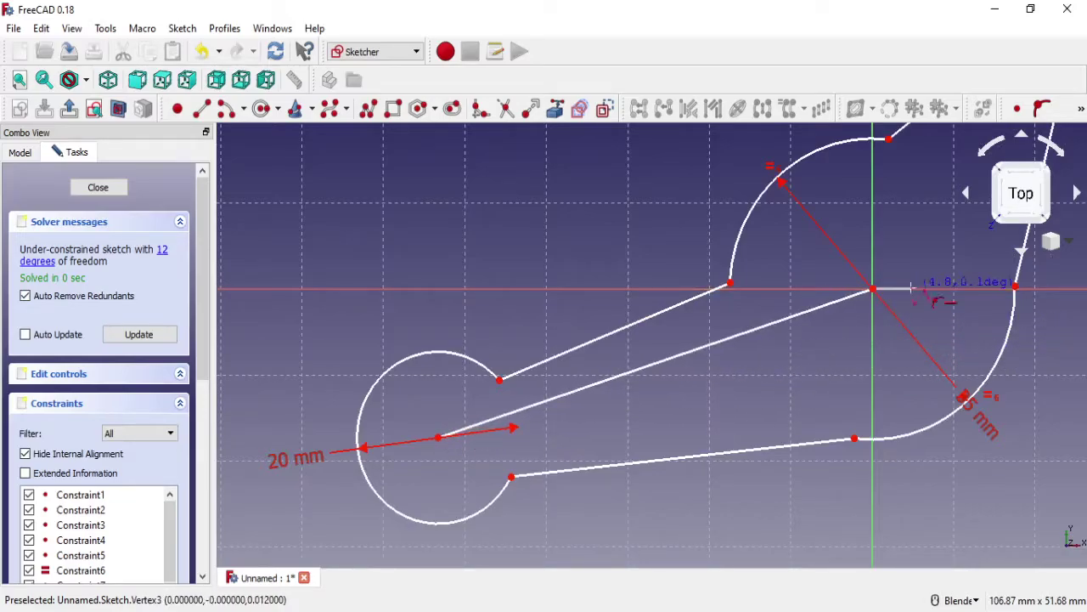
pyautogui.keyDown('shift'); pyautogui.moveTo(907, 218); pyautogui.dragTo(627, 439, button='middle'); pyautogui.keyUp('shift')
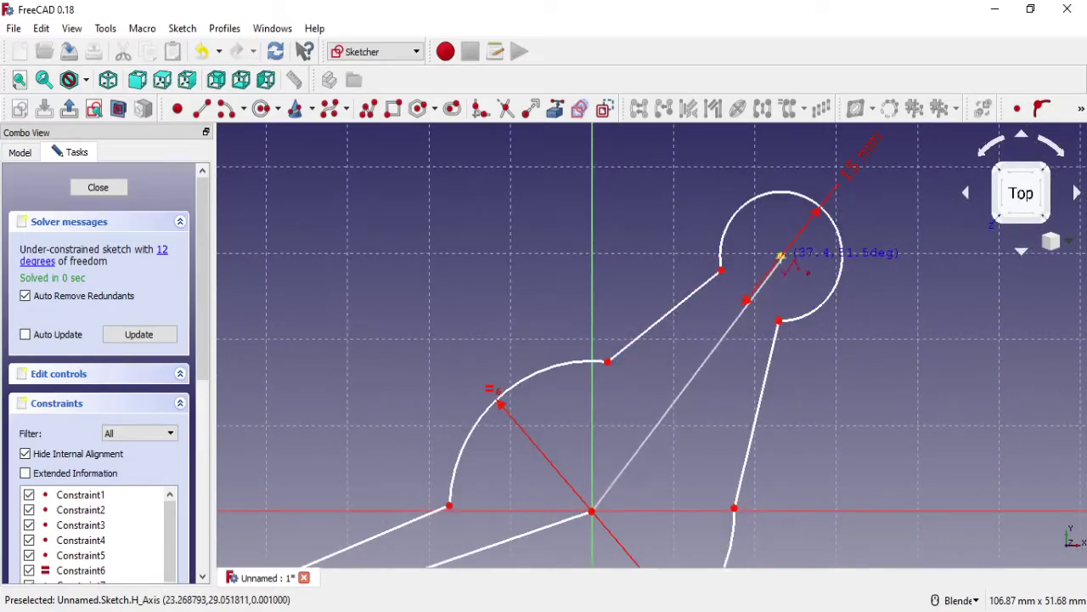
pyautogui.click(781, 257)
pyautogui.scroll(-1, 722, 423)
pyautogui.scroll(-2, 714, 425)
pyautogui.press('Escape')
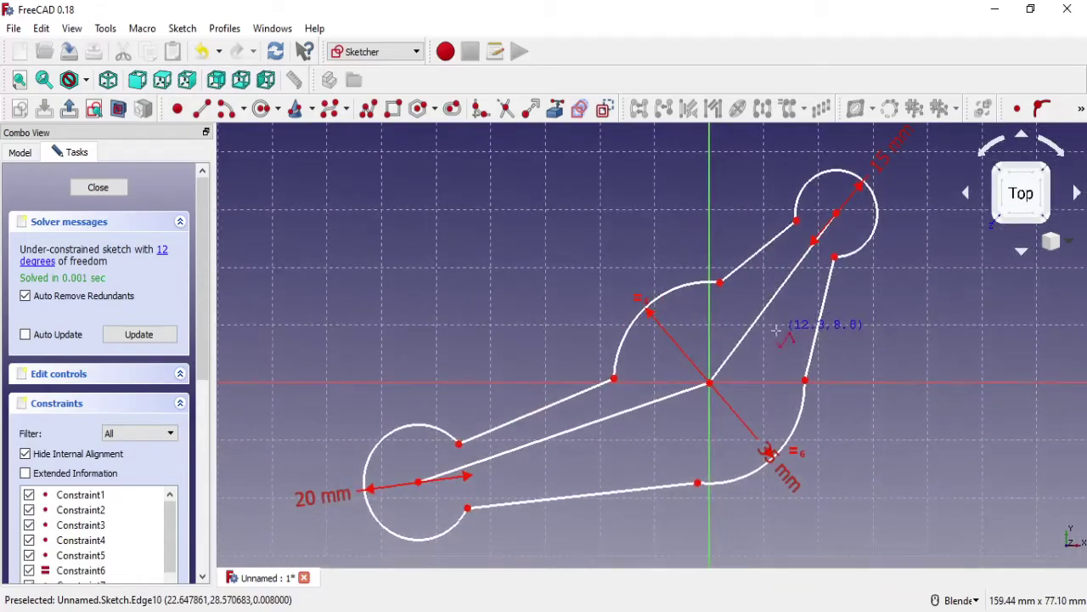
# Step: Convert both centre-to-circle lines to construction geometry
pyautogui.click(739, 342)
pyautogui.click(552, 436)
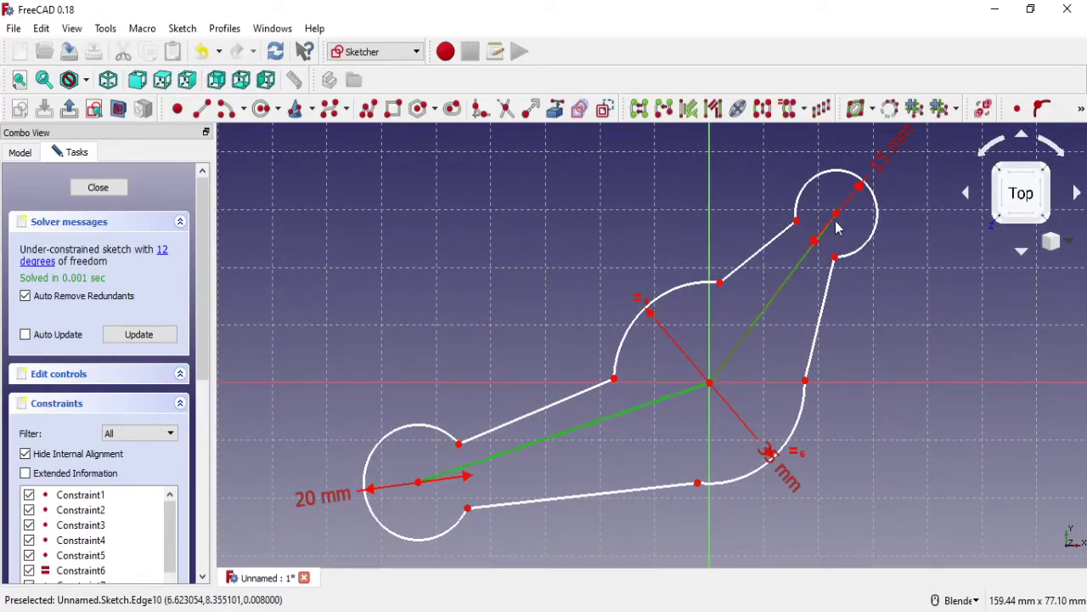
pyautogui.click(605, 107)
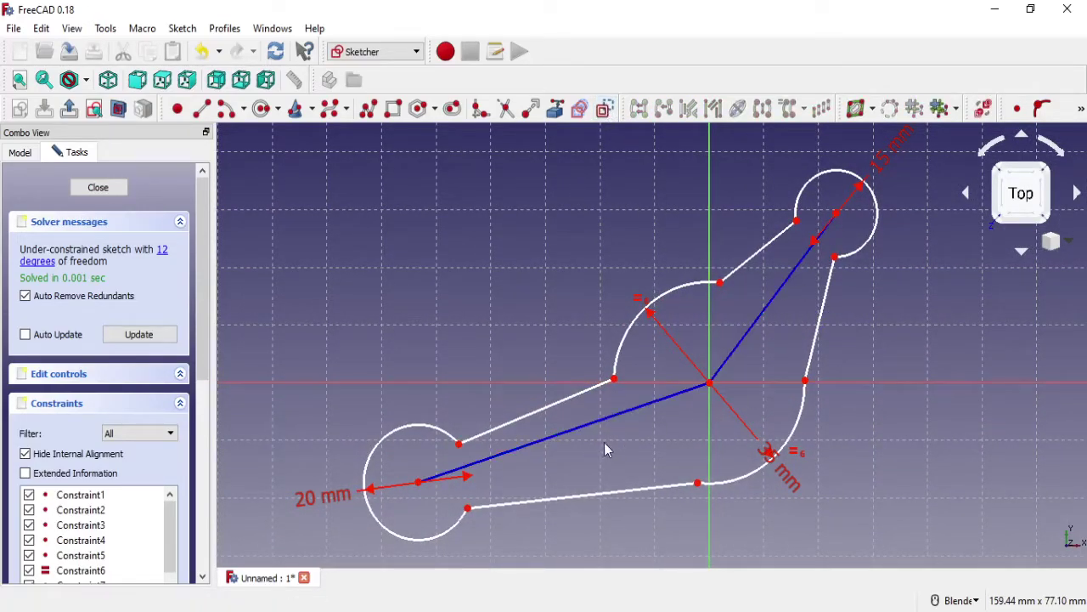
pyautogui.scroll(-2, 510, 495)
pyautogui.scroll(2, 466, 520)
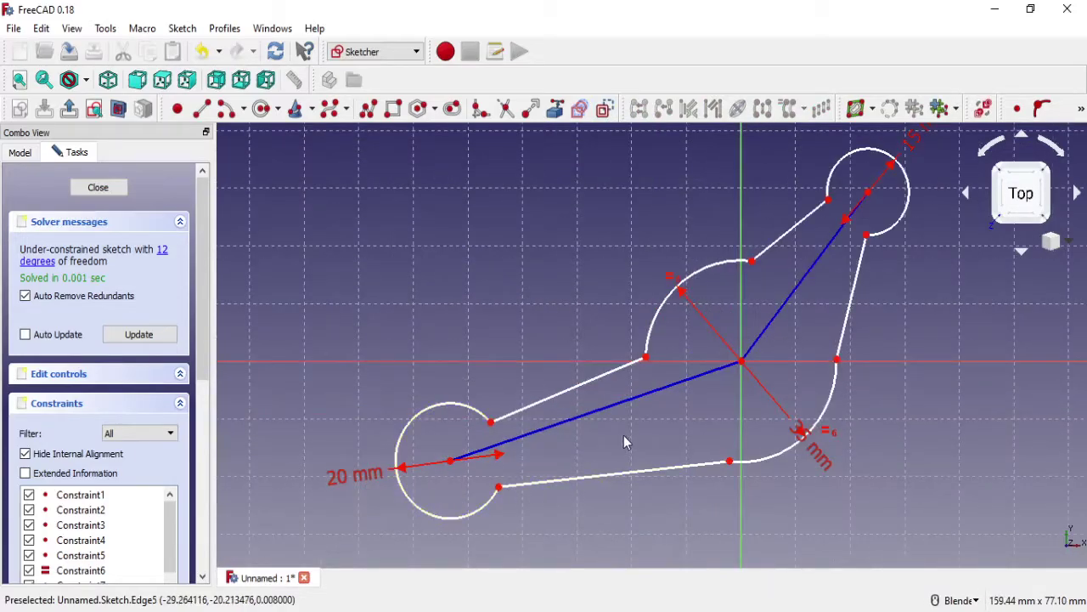
# Step: Fillet the upper corner where the left end circle meets its straight side
pyautogui.click(480, 108)
pyautogui.scroll(2, 493, 434)
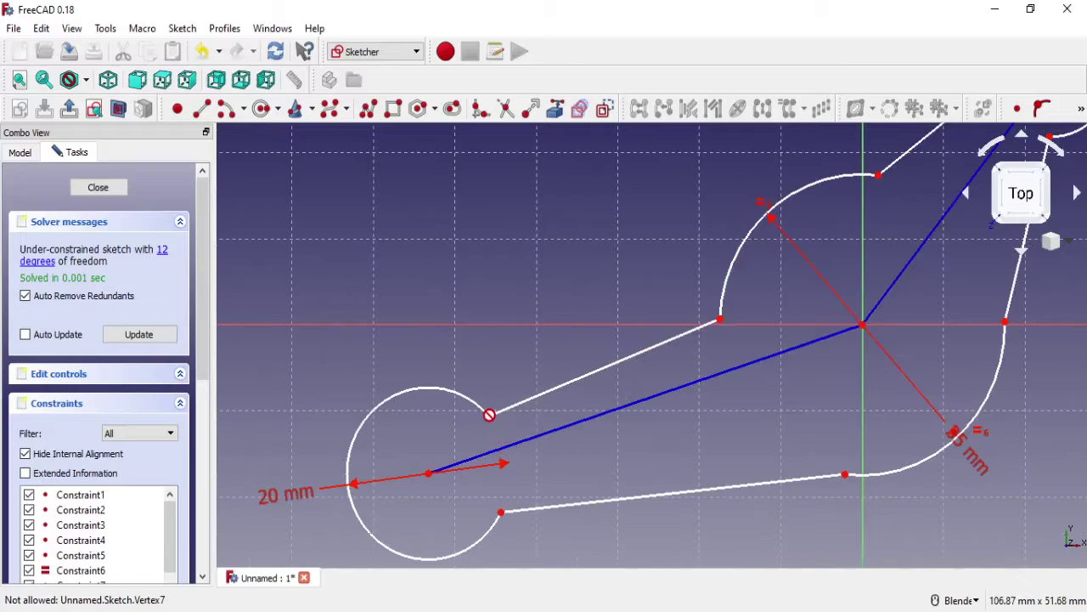
pyautogui.scroll(3, 491, 413)
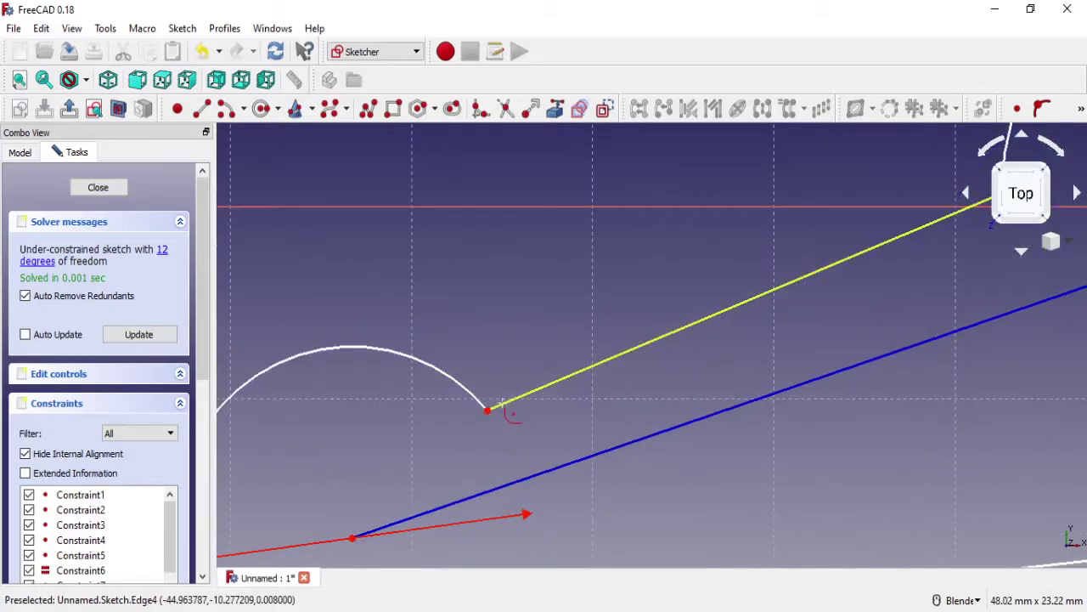
pyautogui.click(502, 404)
pyautogui.click(483, 407)
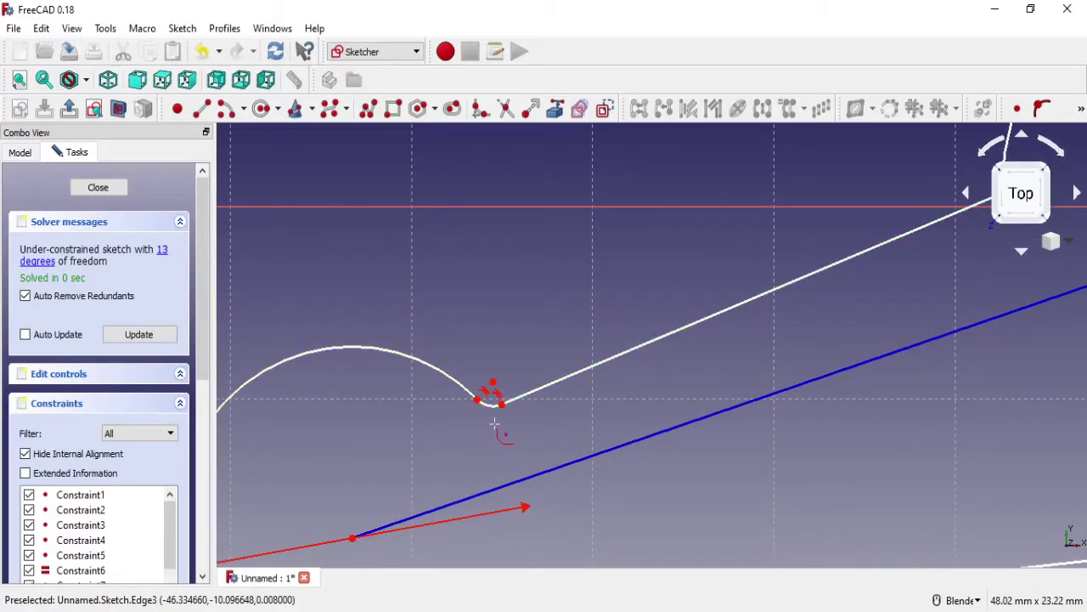
# Step: Fillet the lower left-circle corner and exit sketch editing
pyautogui.keyDown('shift'); pyautogui.moveTo(511, 434); pyautogui.dragTo(529, 226, button='middle'); pyautogui.keyUp('shift')
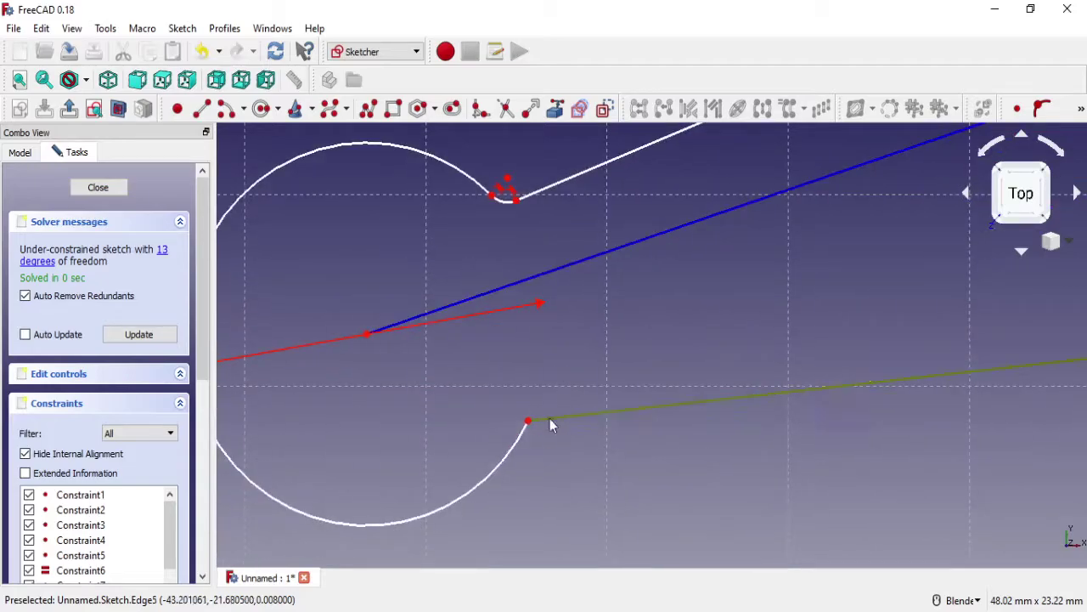
pyautogui.click(544, 463)
pyautogui.click(713, 107)
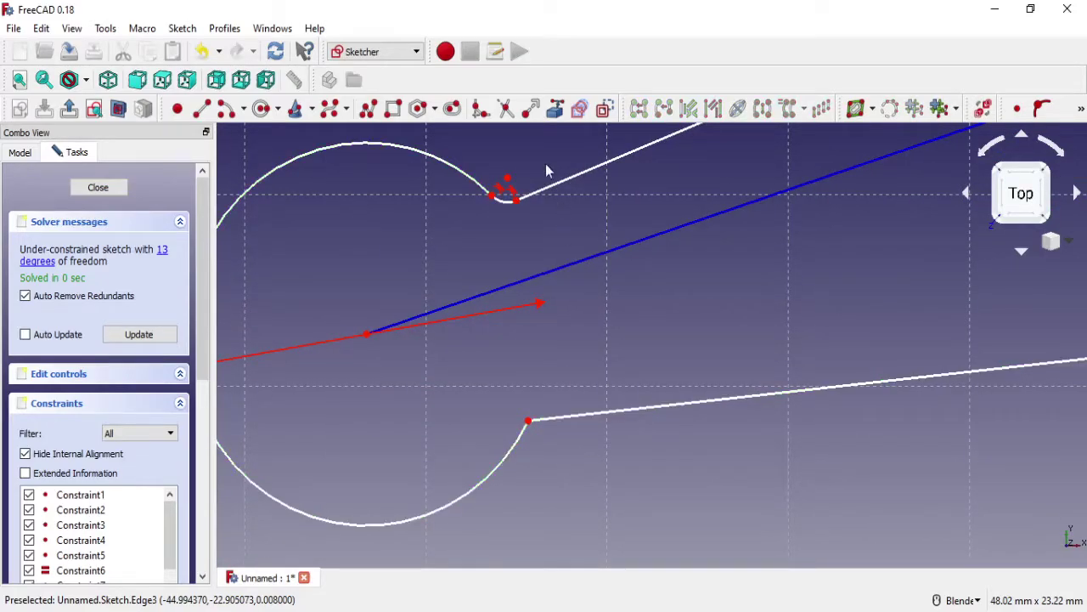
pyautogui.click(551, 423)
pyautogui.click(522, 435)
pyautogui.scroll(-2, 564, 476)
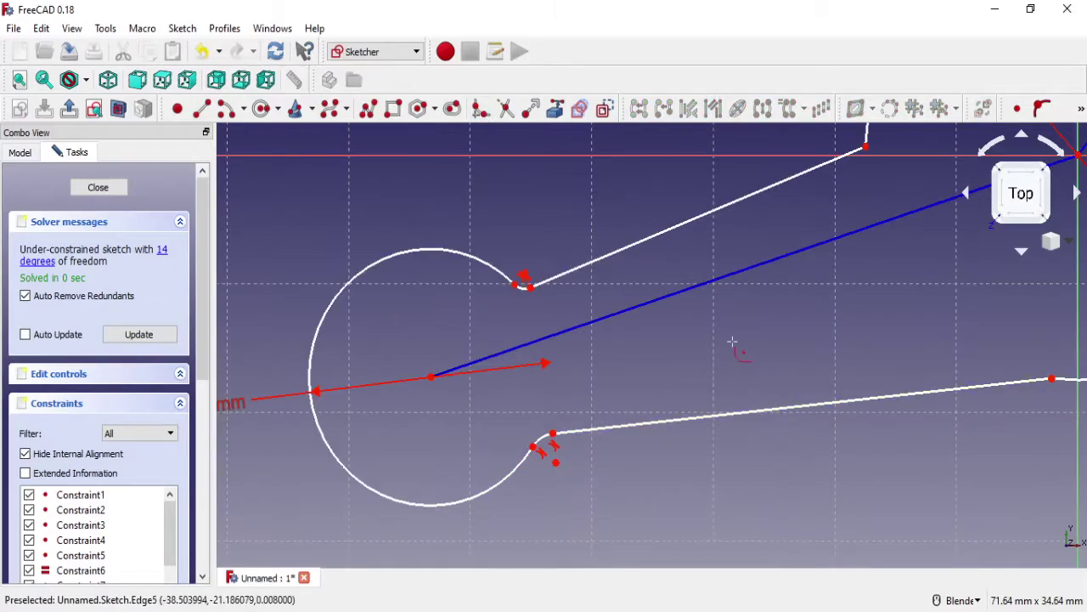
pyautogui.keyDown('shift'); pyautogui.moveTo(732, 342); pyautogui.dragTo(445, 490, button='middle'); pyautogui.keyUp('shift')
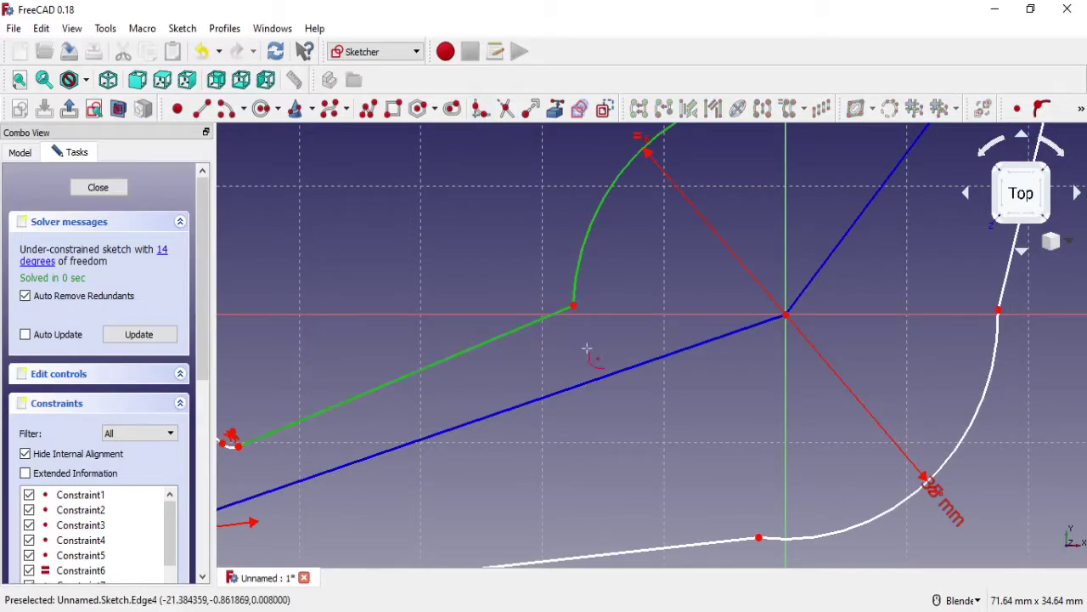
pyautogui.press('Escape')
# Step: Reopen the sketch and fillet the two line-to-middle-arc corners
pyautogui.click(20, 151)
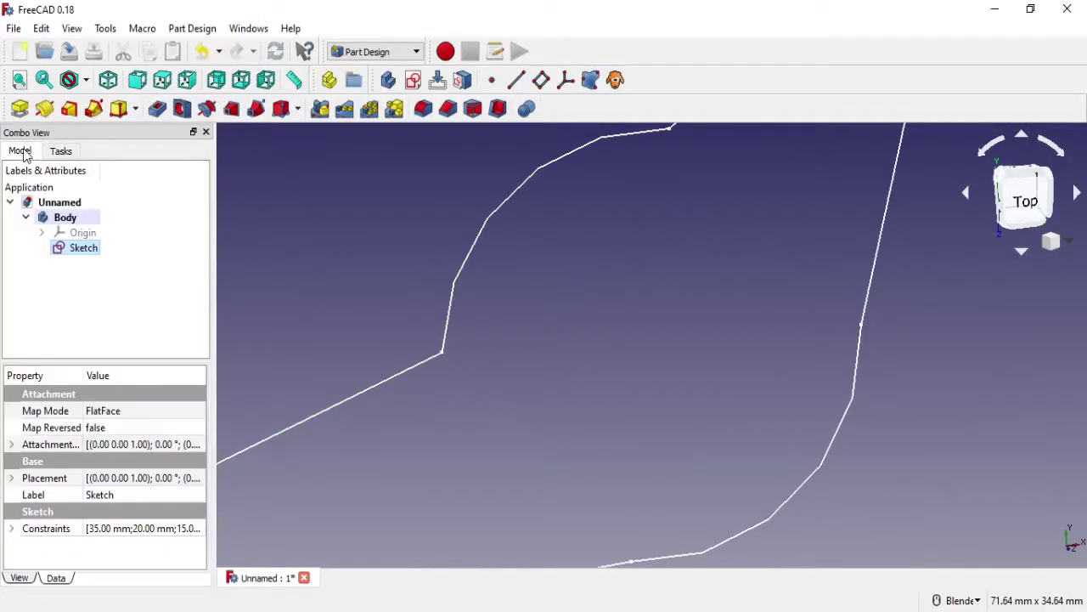
pyautogui.doubleClick(83, 248)
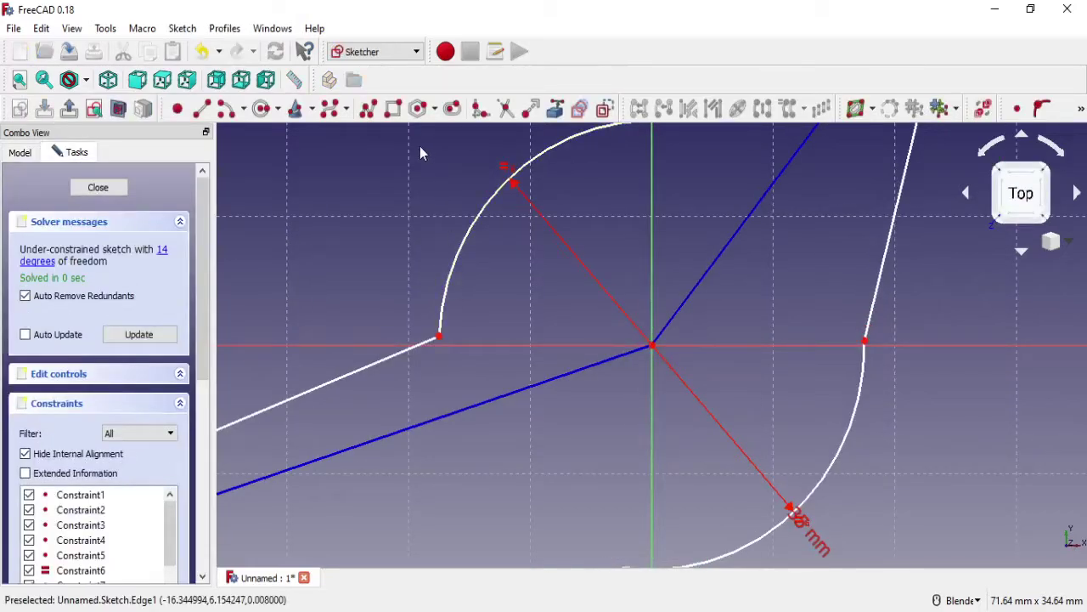
pyautogui.click(480, 111)
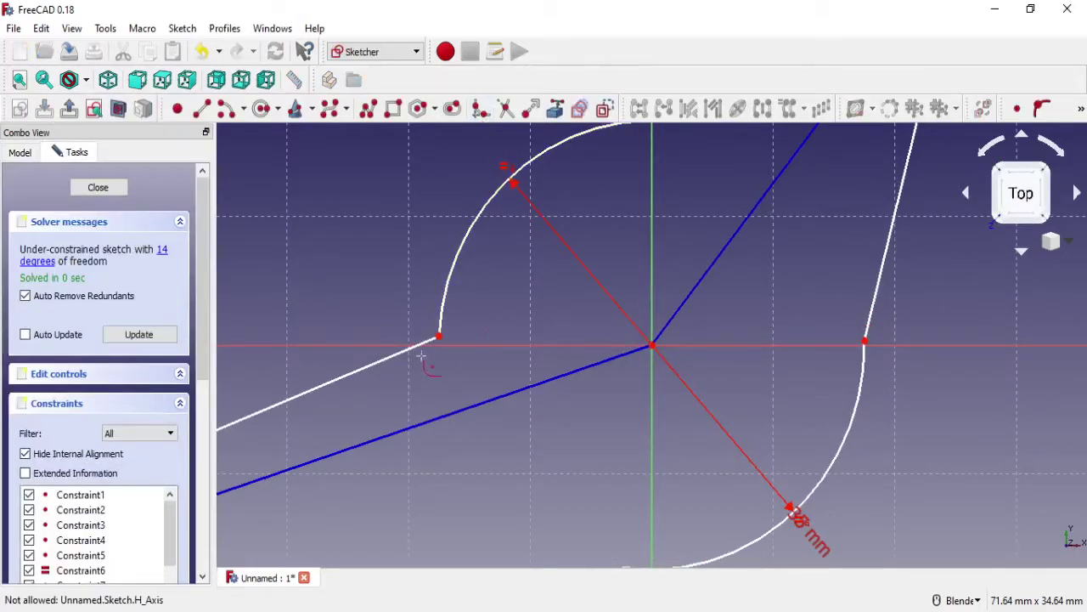
pyautogui.click(445, 317)
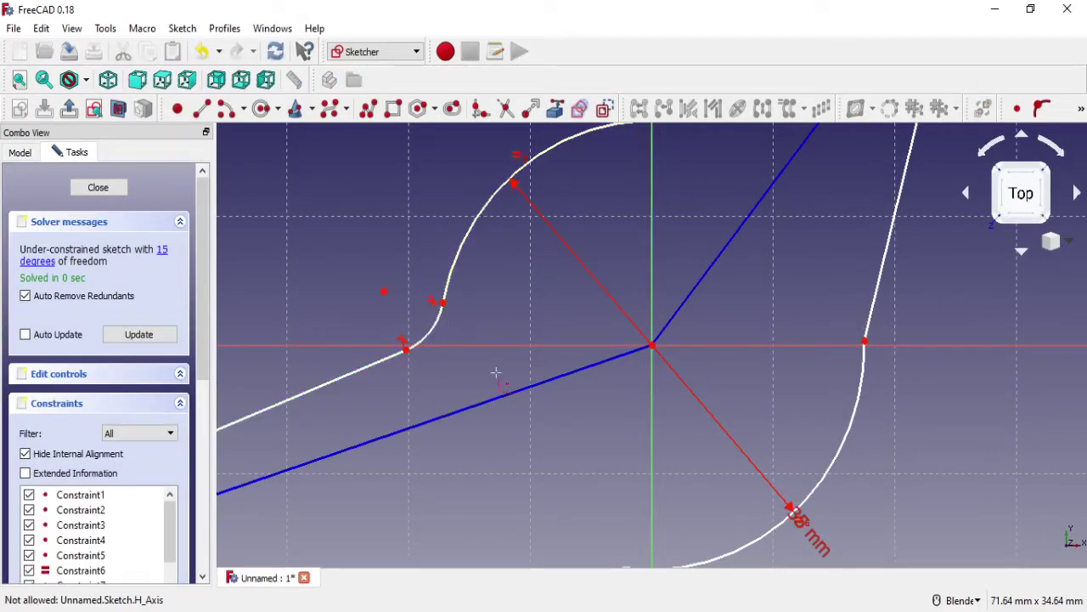
pyautogui.keyDown('shift'); pyautogui.moveTo(496, 372); pyautogui.dragTo(544, 296, button='middle'); pyautogui.keyUp('shift')
pyautogui.click(569, 407)
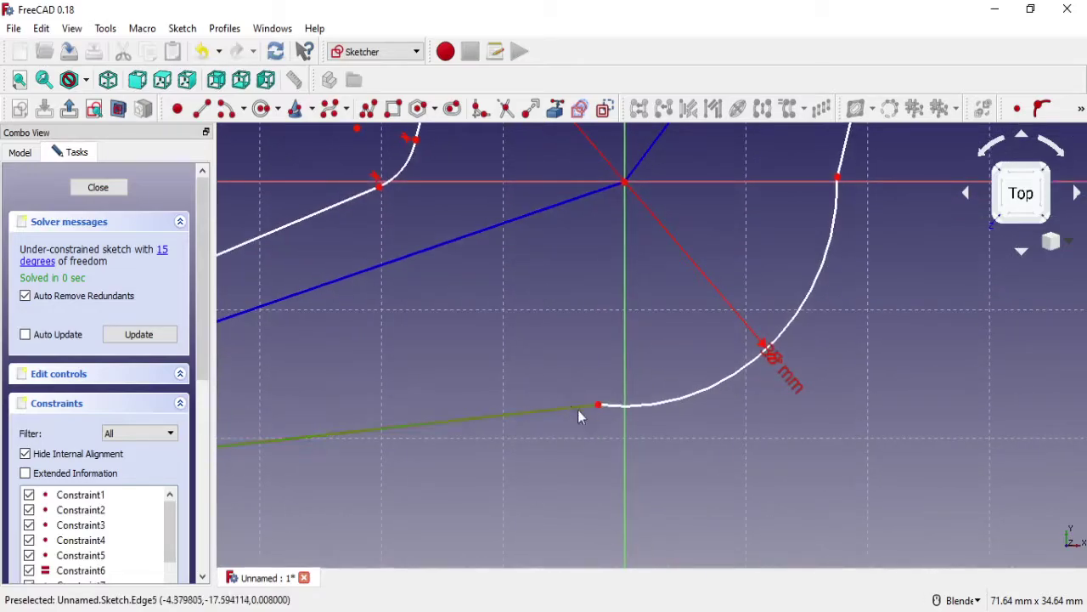
pyautogui.click(610, 407)
# Step: Fillet the top arc–line corner and the right-side line–arc corner
pyautogui.keyDown('shift'); pyautogui.moveTo(793, 260); pyautogui.dragTo(619, 484, button='middle'); pyautogui.keyUp('shift')
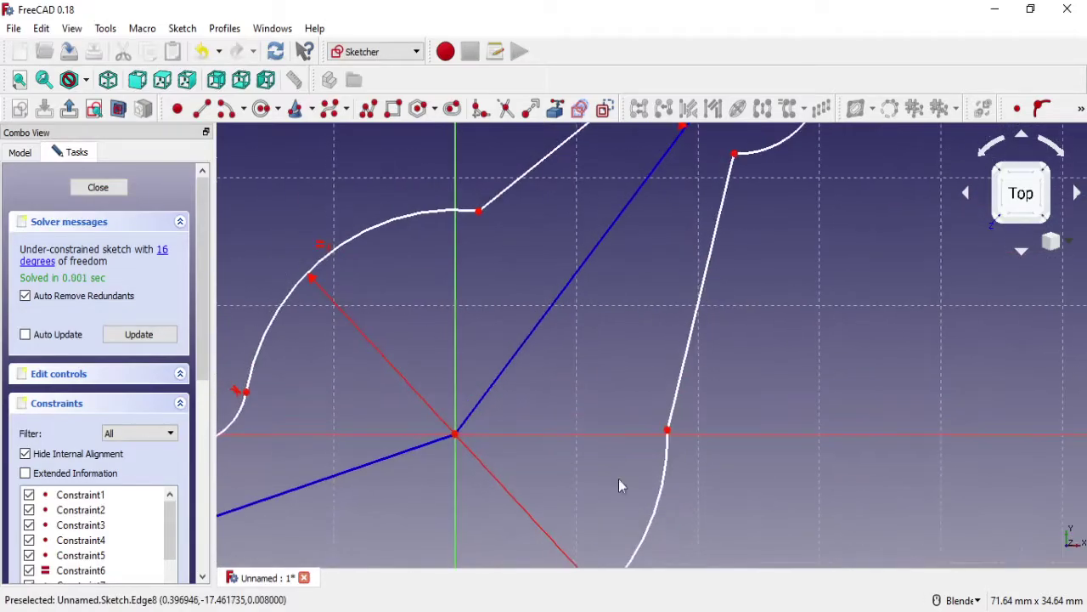
pyautogui.click(466, 210)
pyautogui.click(498, 203)
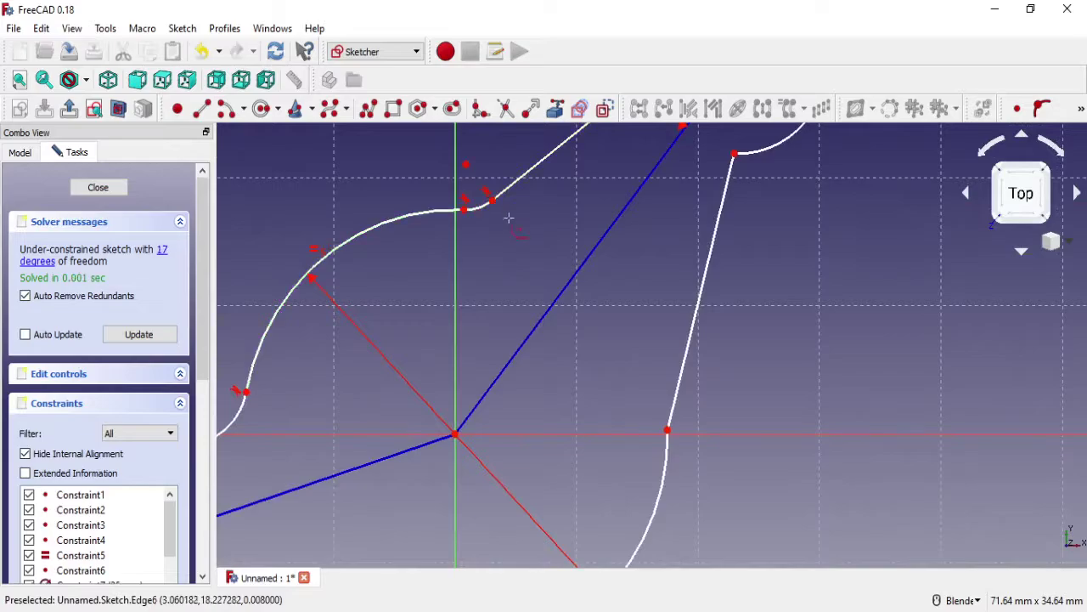
pyautogui.click(668, 454)
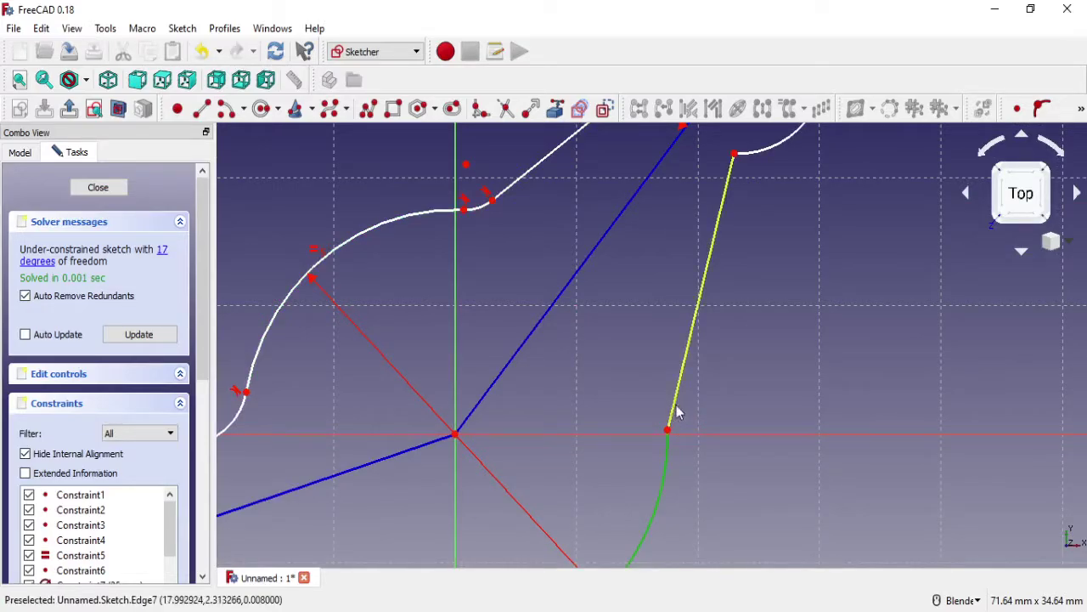
pyautogui.click(675, 409)
# Step: Fillet both corners where the right end circle meets the upper and lower lines
pyautogui.keyDown('shift'); pyautogui.moveTo(784, 270); pyautogui.dragTo(625, 315, button='middle'); pyautogui.keyUp('shift')
pyautogui.click(547, 260)
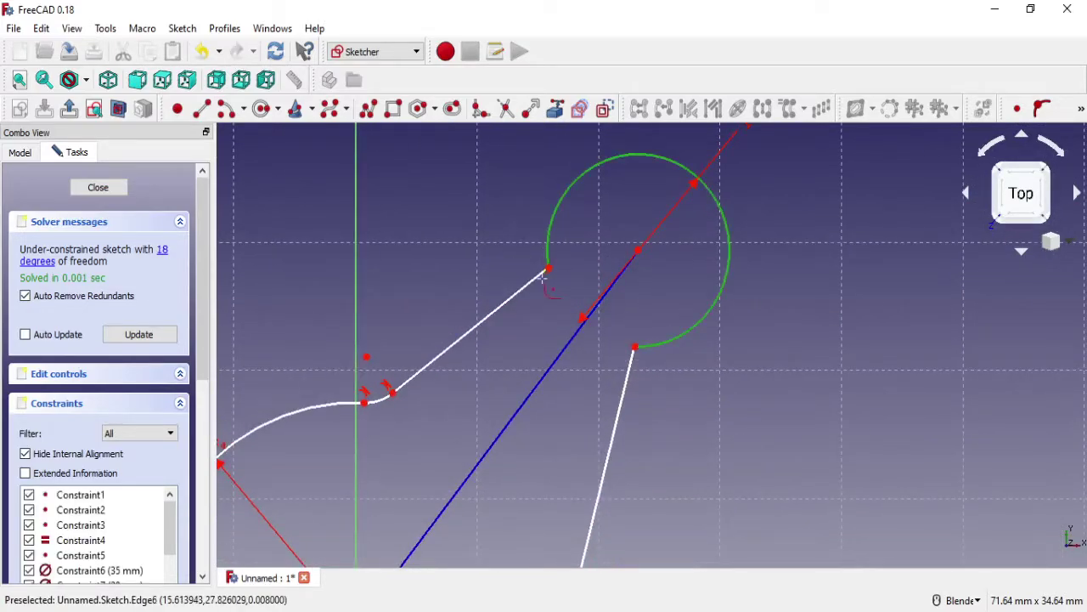
pyautogui.click(534, 286)
pyautogui.click(642, 354)
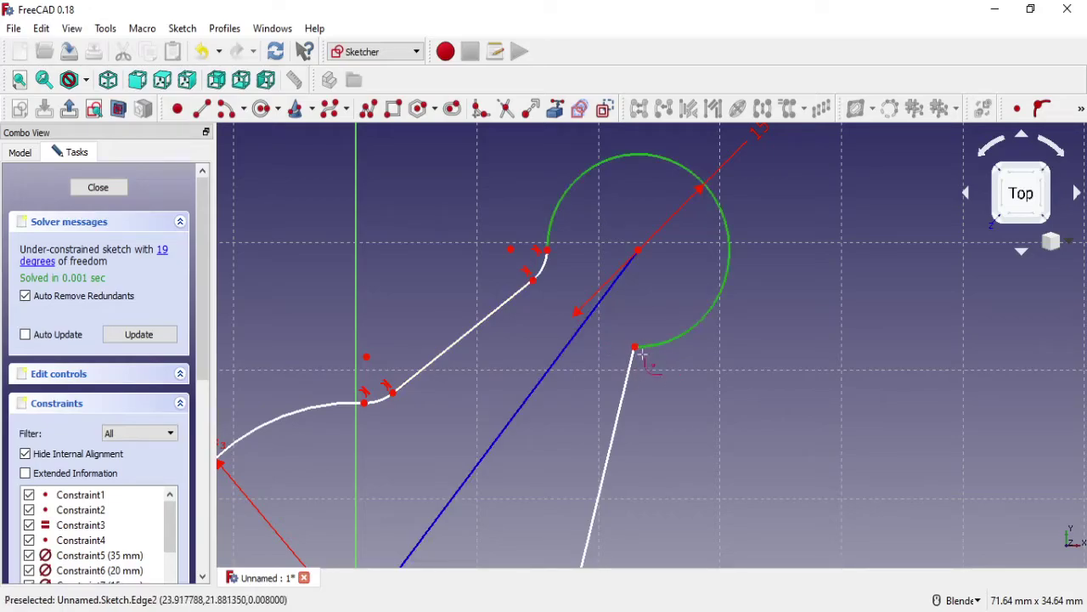
pyautogui.click(644, 376)
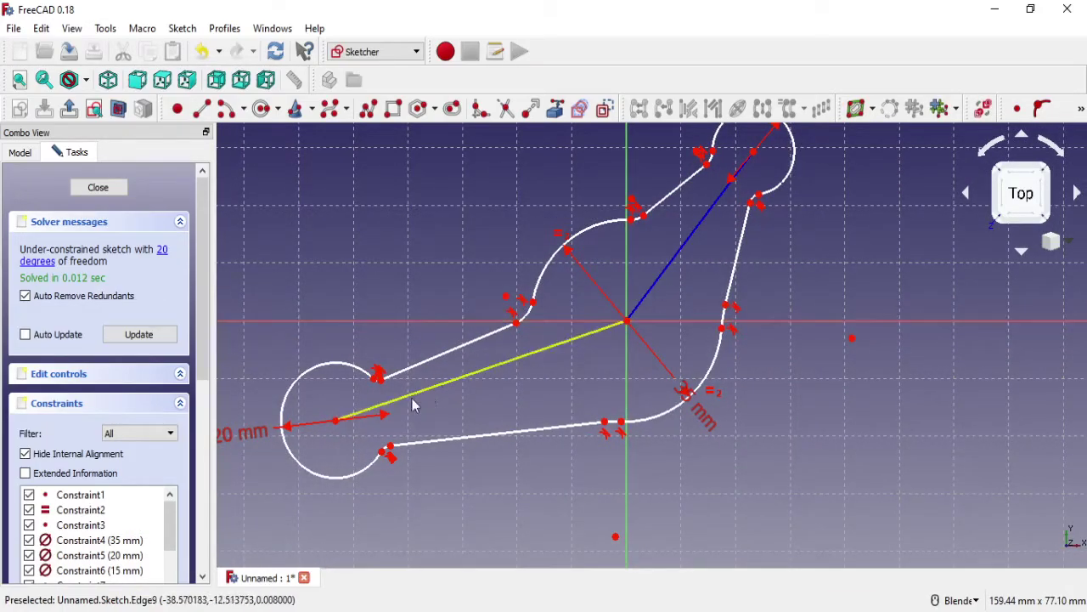
# Step: Select the small fillet arcs and constrain them equal
pyautogui.scroll(2, 374, 419)
pyautogui.scroll(4, 371, 417)
pyautogui.click(410, 243)
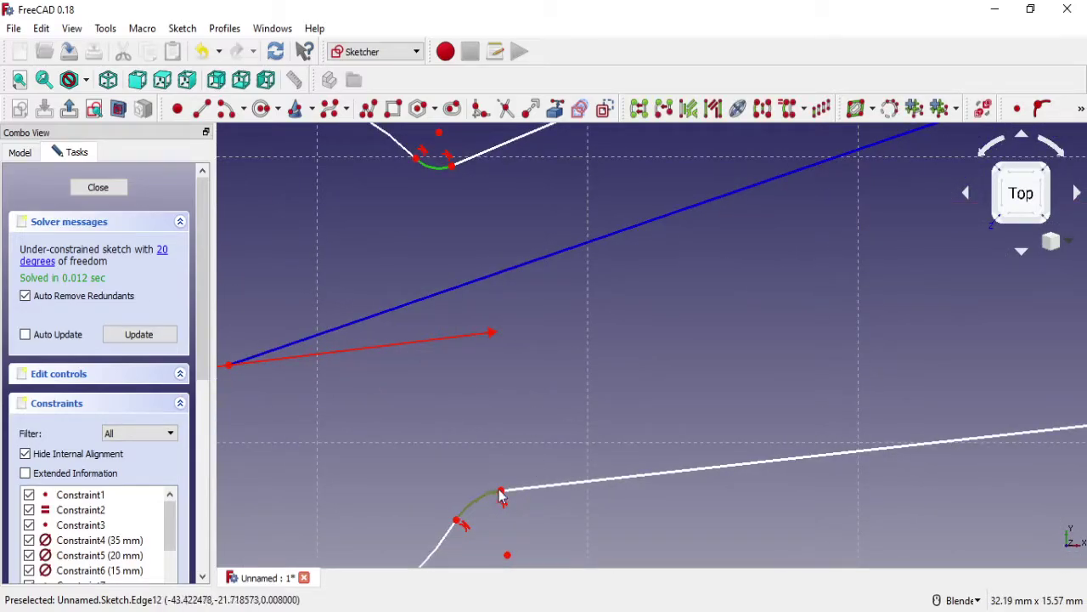
pyautogui.scroll(-4, 501, 497)
pyautogui.scroll(3, 715, 269)
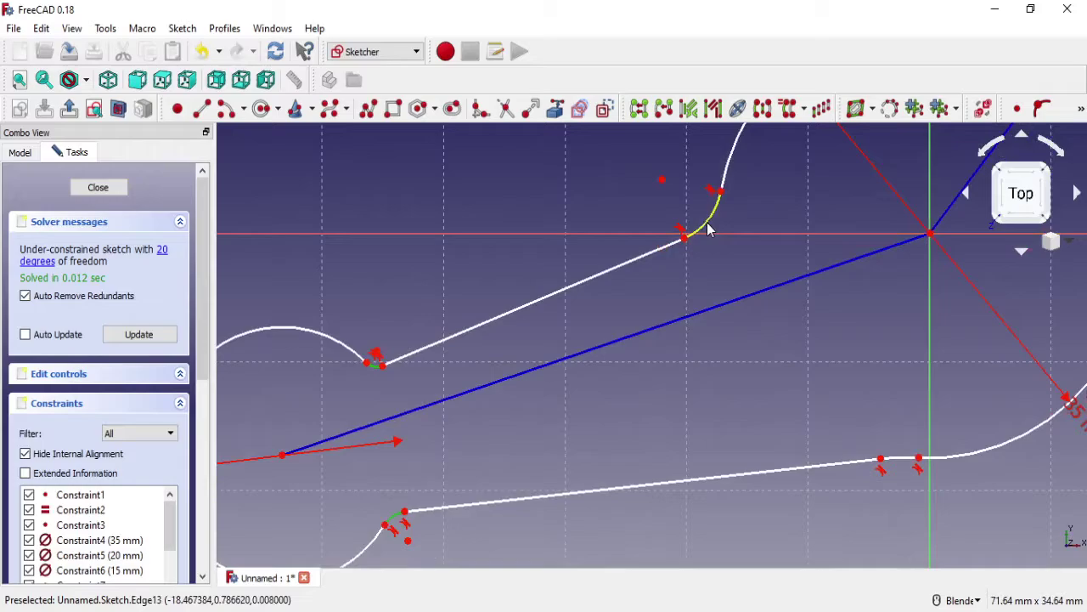
pyautogui.click(710, 230)
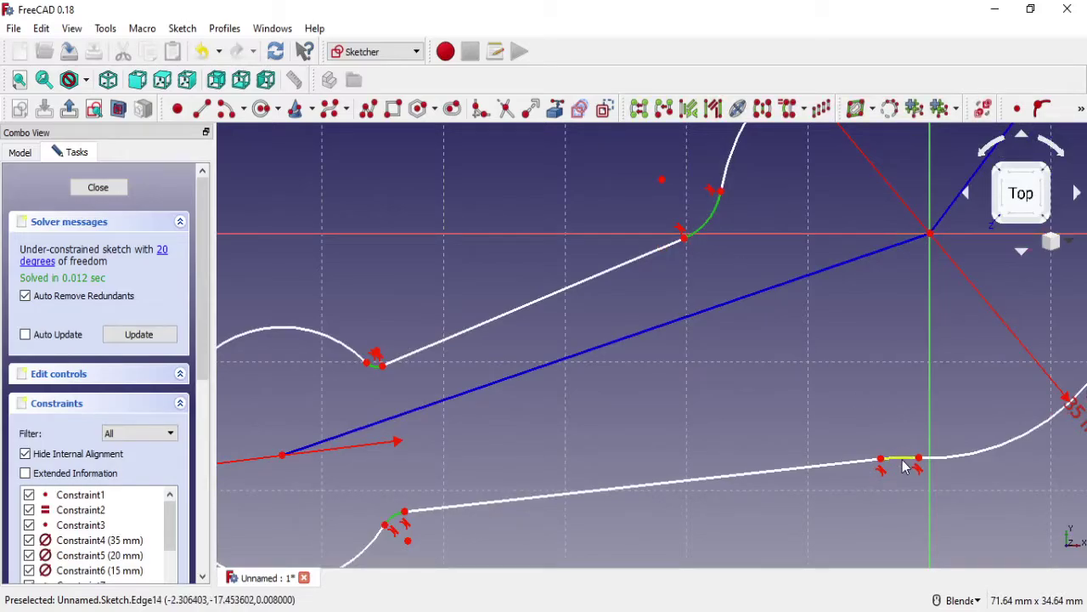
pyautogui.keyDown('shift'); pyautogui.moveTo(874, 322); pyautogui.dragTo(561, 538, button='middle'); pyautogui.keyUp('shift')
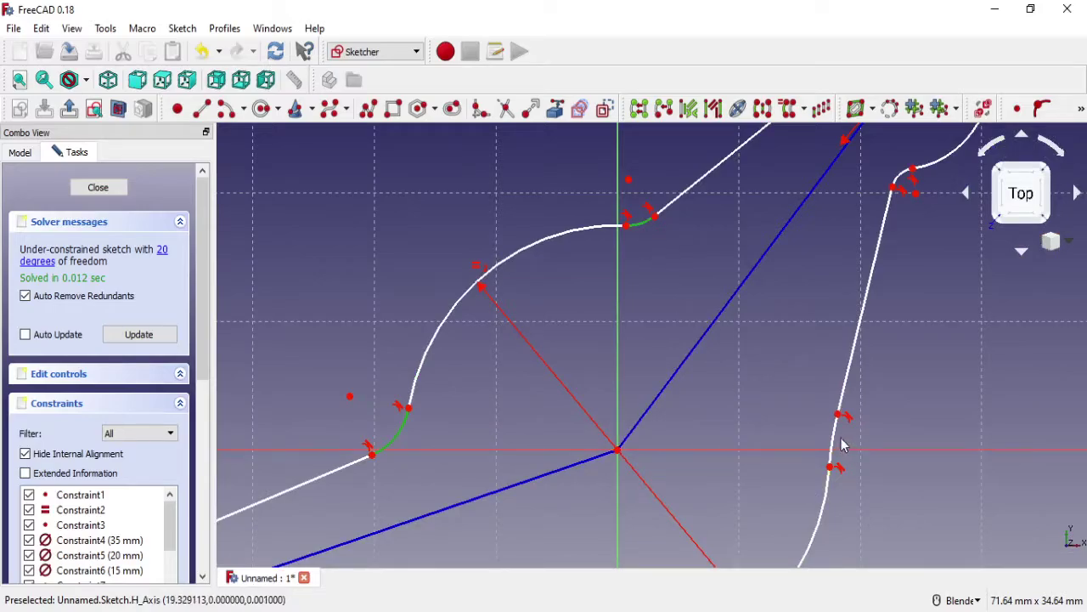
pyautogui.keyDown('shift'); pyautogui.moveTo(830, 400); pyautogui.dragTo(695, 475, button='middle'); pyautogui.keyUp('shift')
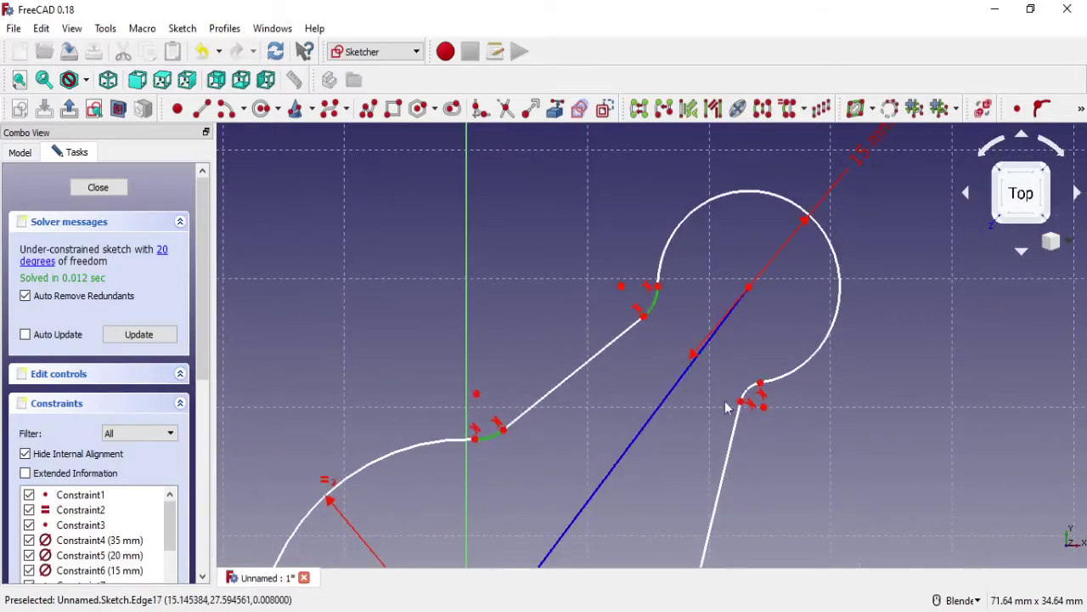
pyautogui.click(1082, 109)
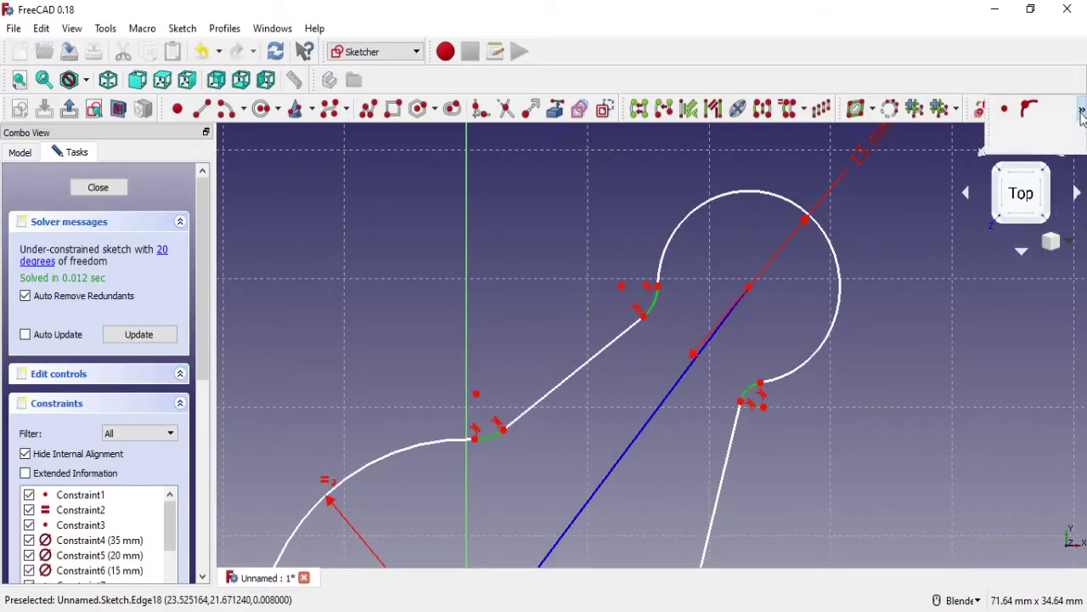
pyautogui.click(1056, 137)
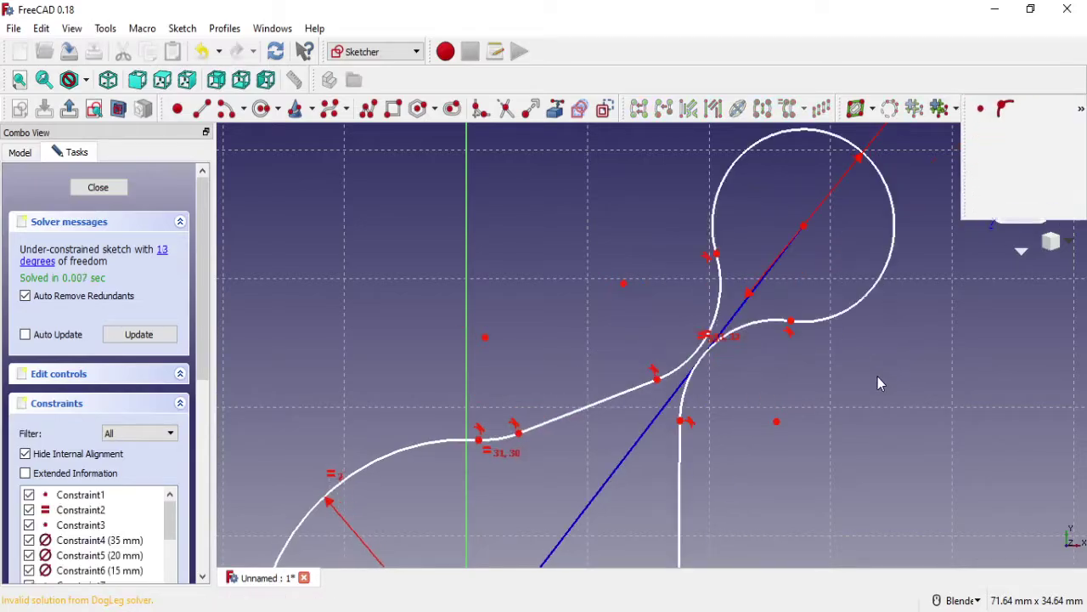
# Step: Leave sketch editing, then reopen the crank-arm sketch from the model tree
pyautogui.press('Escape')
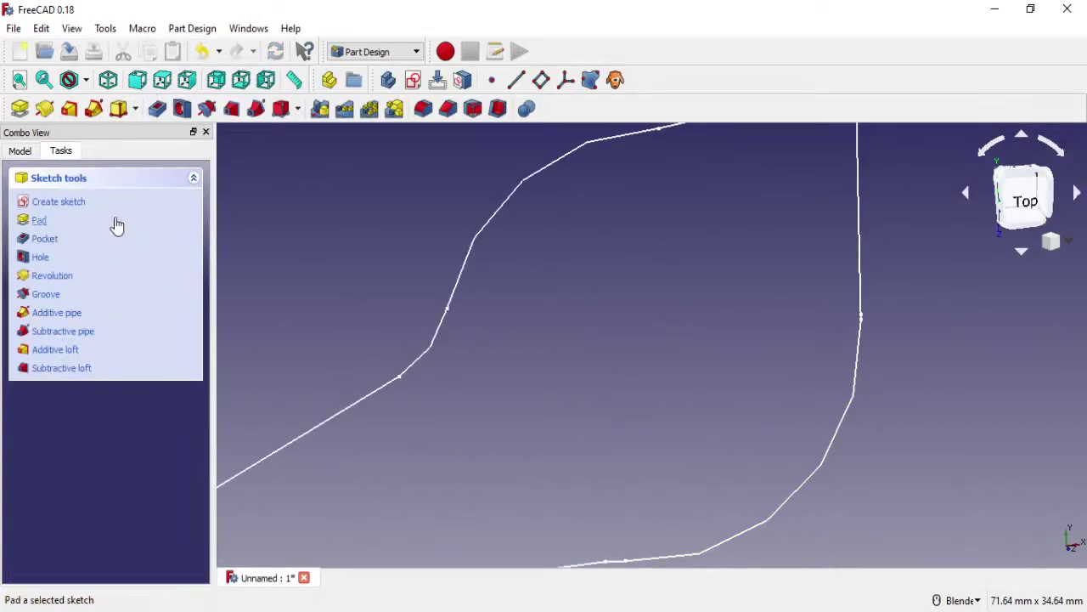
pyautogui.click(17, 151)
pyautogui.rightClick(91, 248)
pyautogui.click(223, 274)
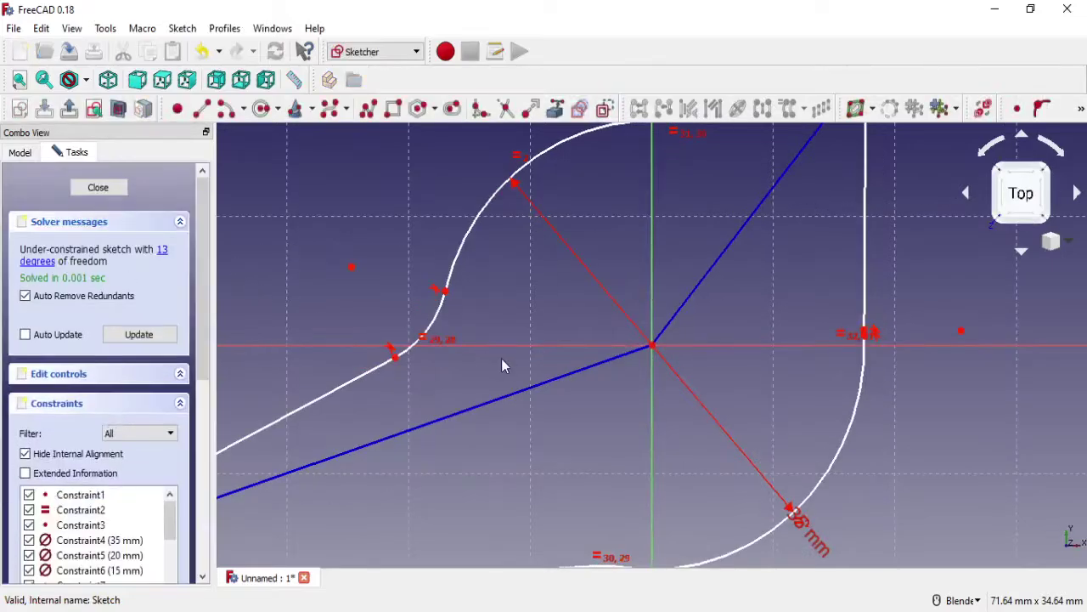
pyautogui.scroll(-3, 501, 358)
pyautogui.scroll(-2, 574, 331)
pyautogui.scroll(1, 565, 330)
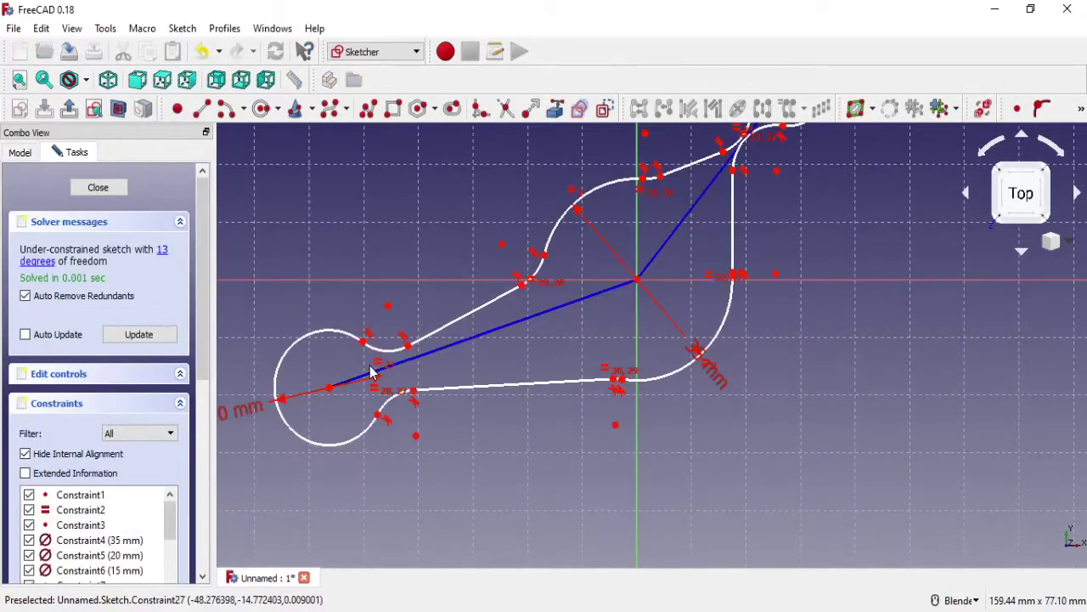
pyautogui.scroll(3, 374, 370)
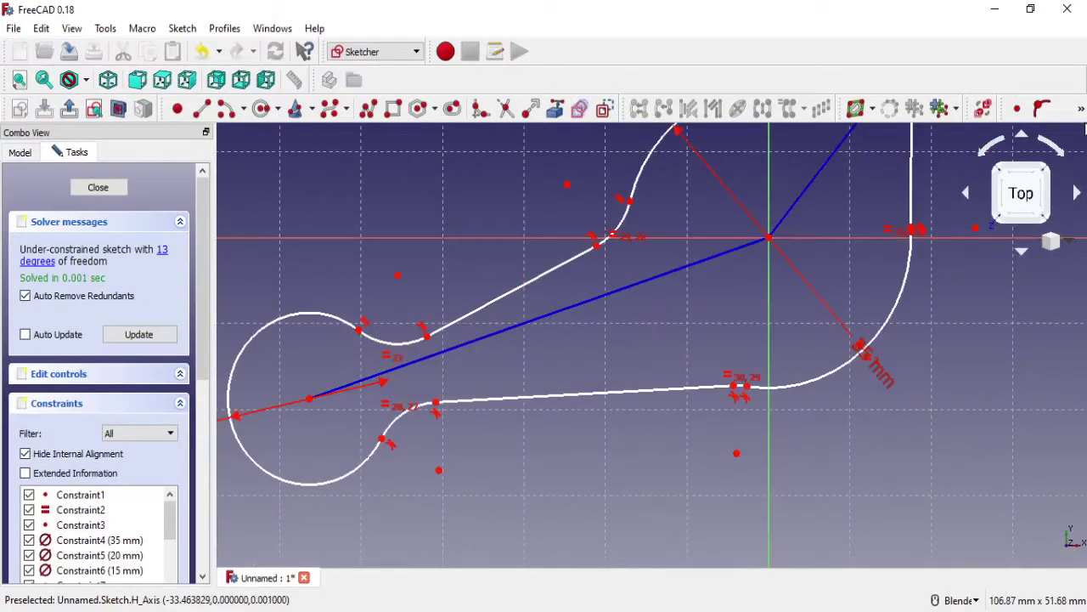
# Step: Give the small fillet arc beside the left circle a 2 mm radius constraint
pyautogui.click(1081, 112)
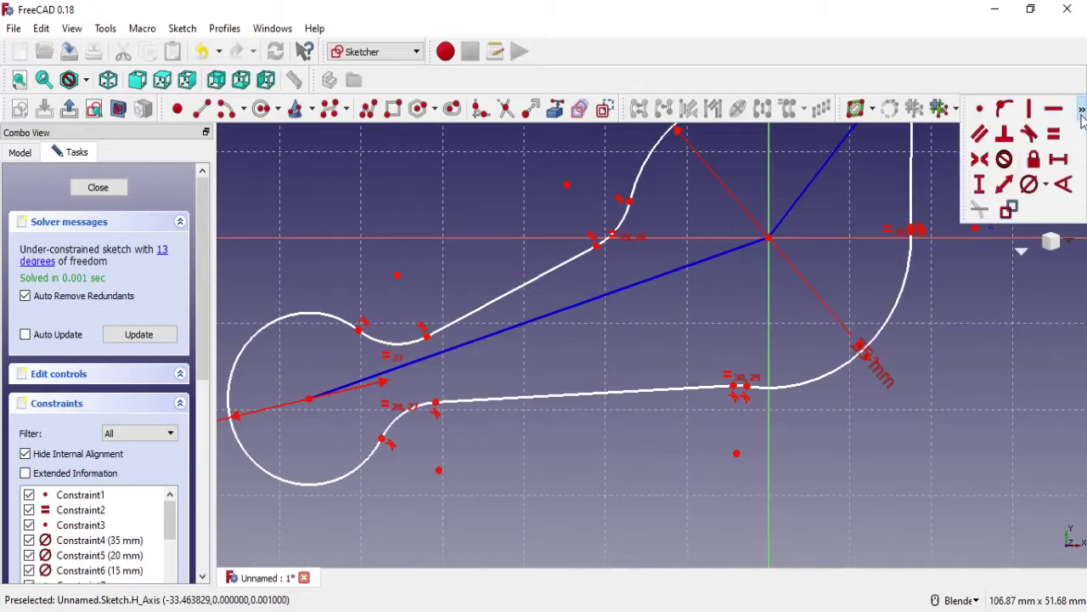
pyautogui.click(1046, 186)
pyautogui.click(1009, 209)
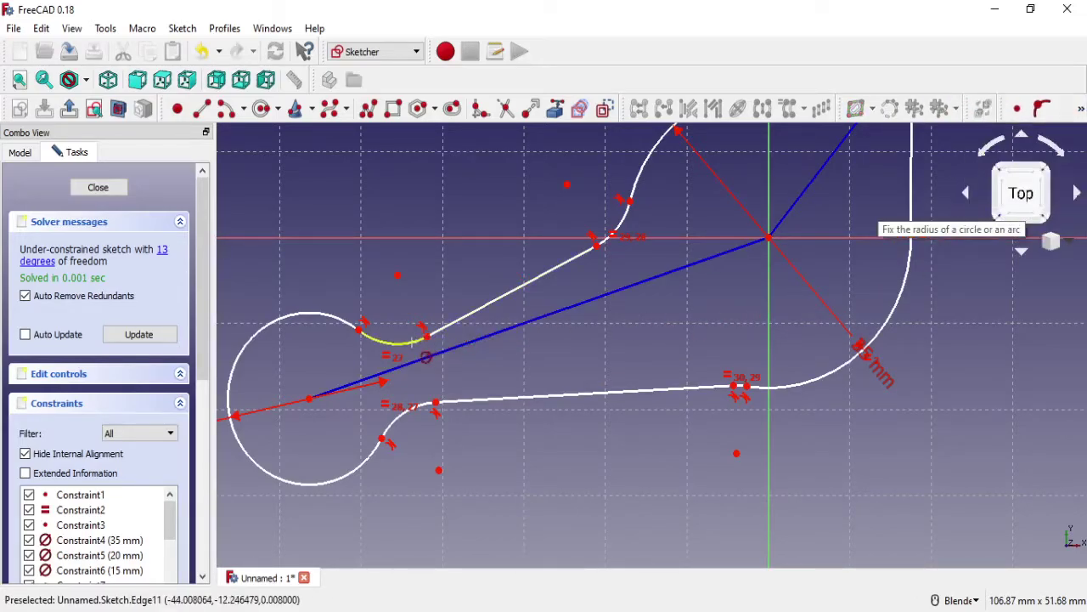
pyautogui.click(413, 349)
pyautogui.click(577, 348)
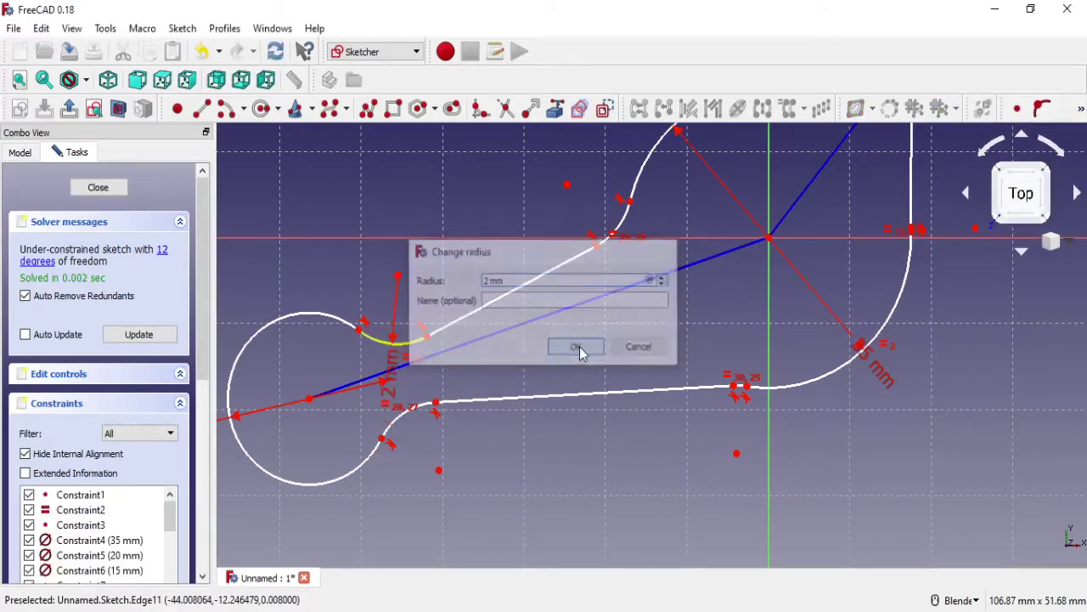
# Step: Drag the point at the upper-right fillet to a new position
pyautogui.scroll(-3, 719, 353)
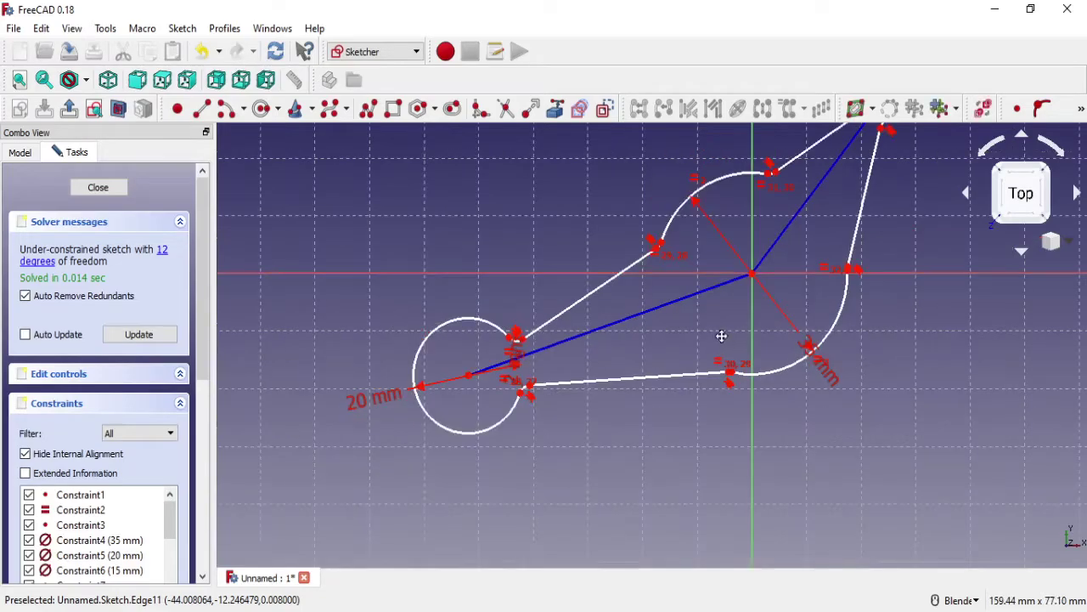
pyautogui.scroll(5, 799, 187)
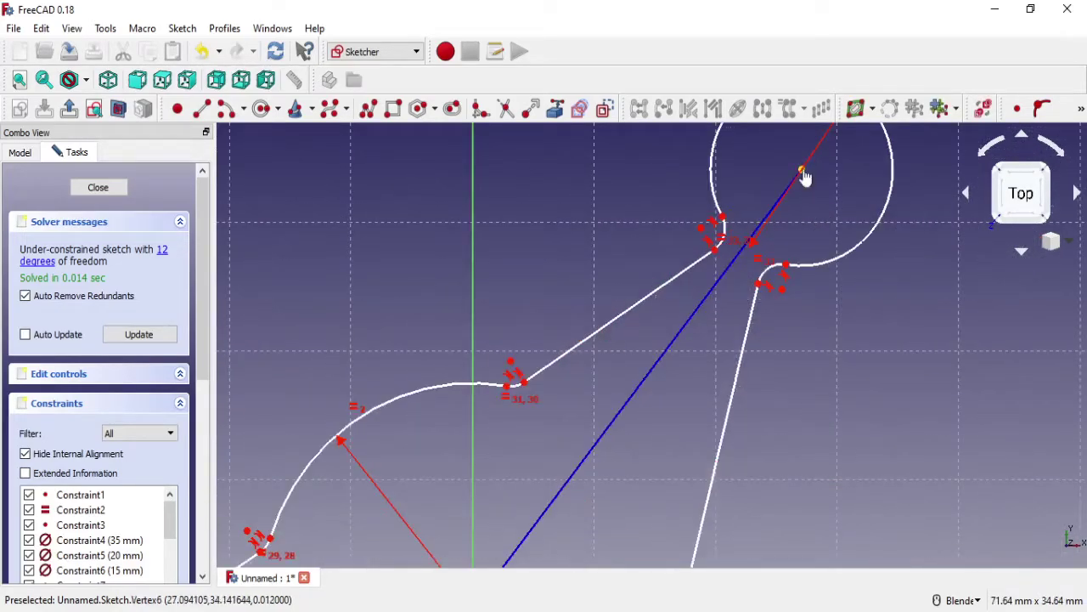
pyautogui.scroll(3, 802, 207)
pyautogui.scroll(1, 816, 221)
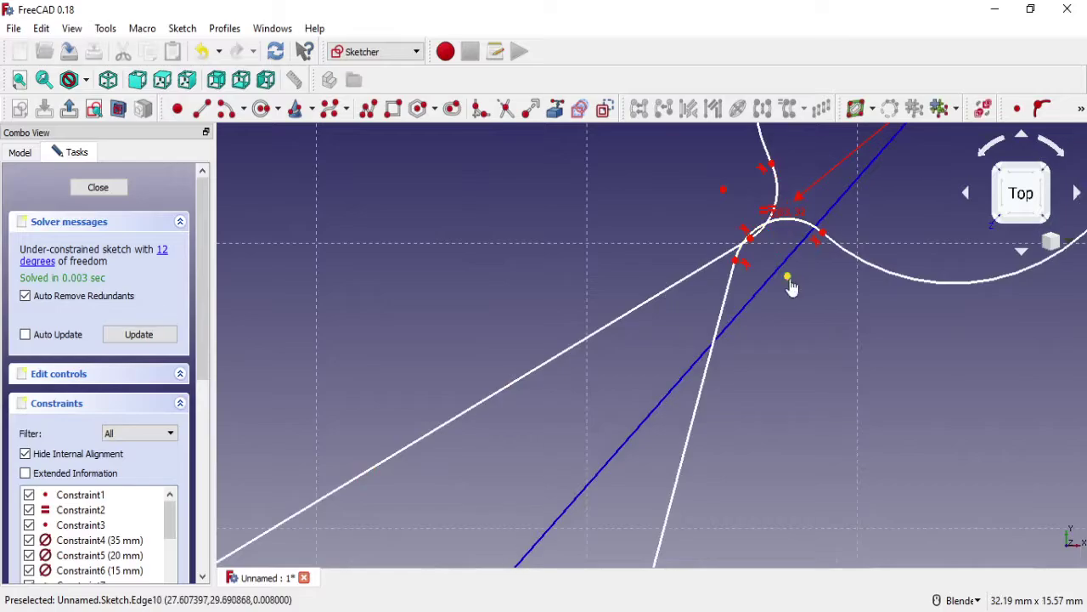
pyautogui.moveTo(791, 288); pyautogui.dragTo(946, 397)
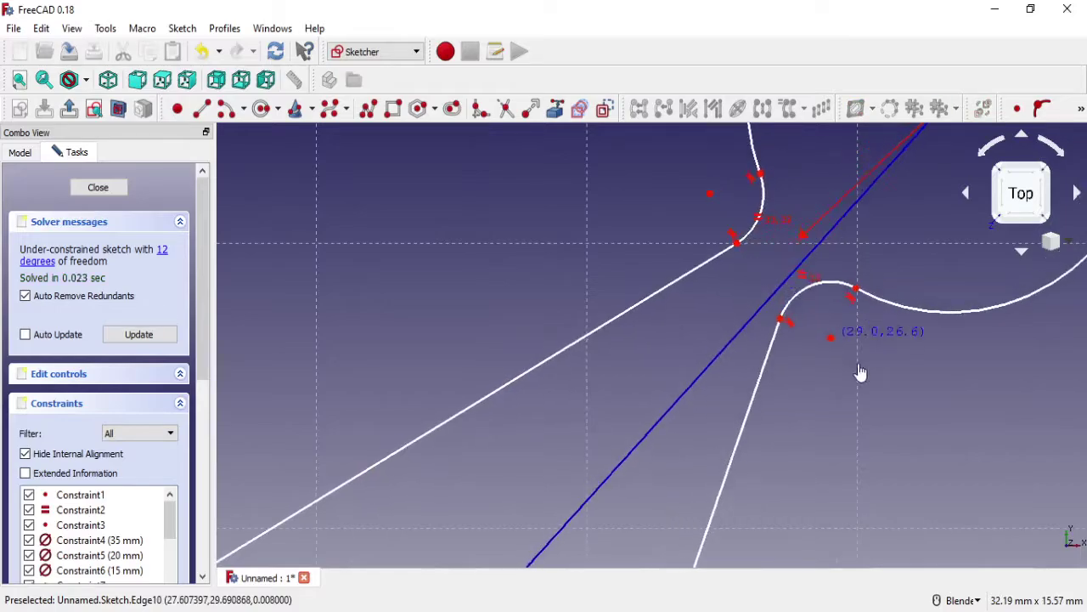
pyautogui.click(202, 108)
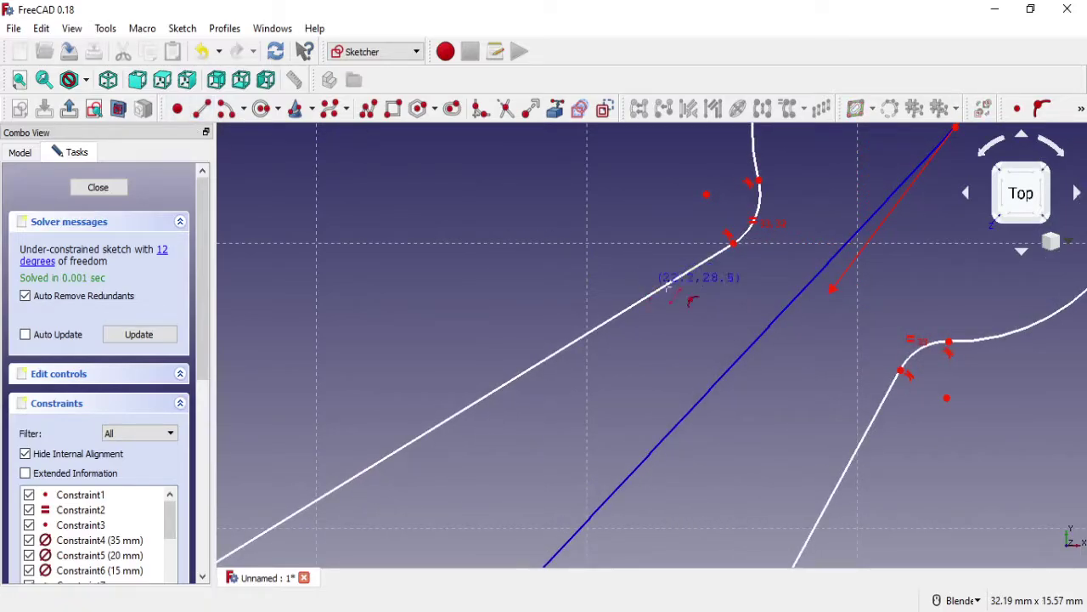
# Step: Draw a construction line across the upper-right neck from the fillet end point
pyautogui.click(707, 196)
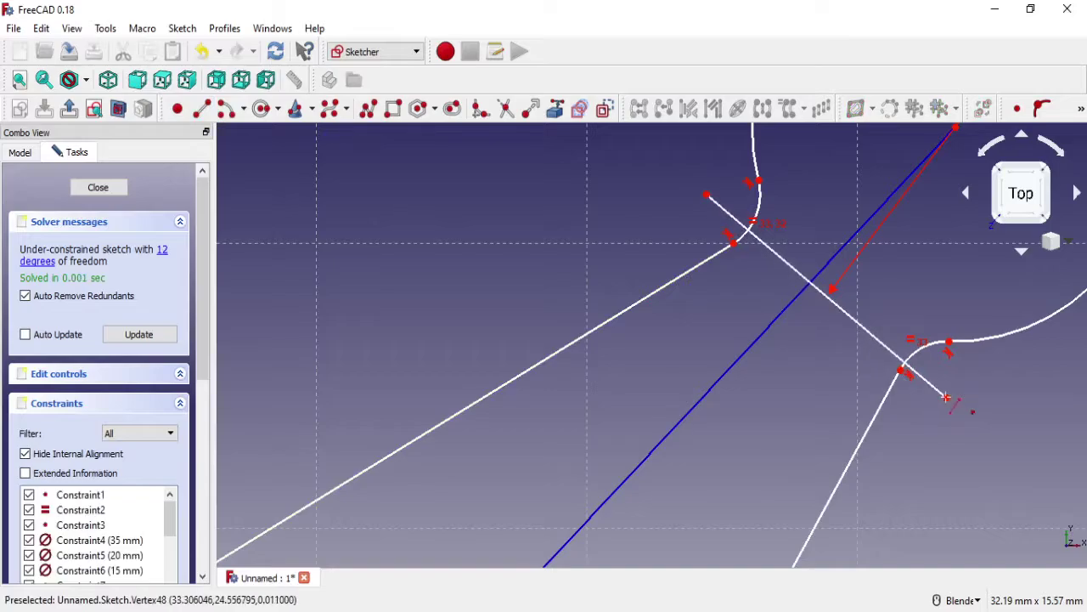
pyautogui.click(947, 398)
pyautogui.click(879, 340)
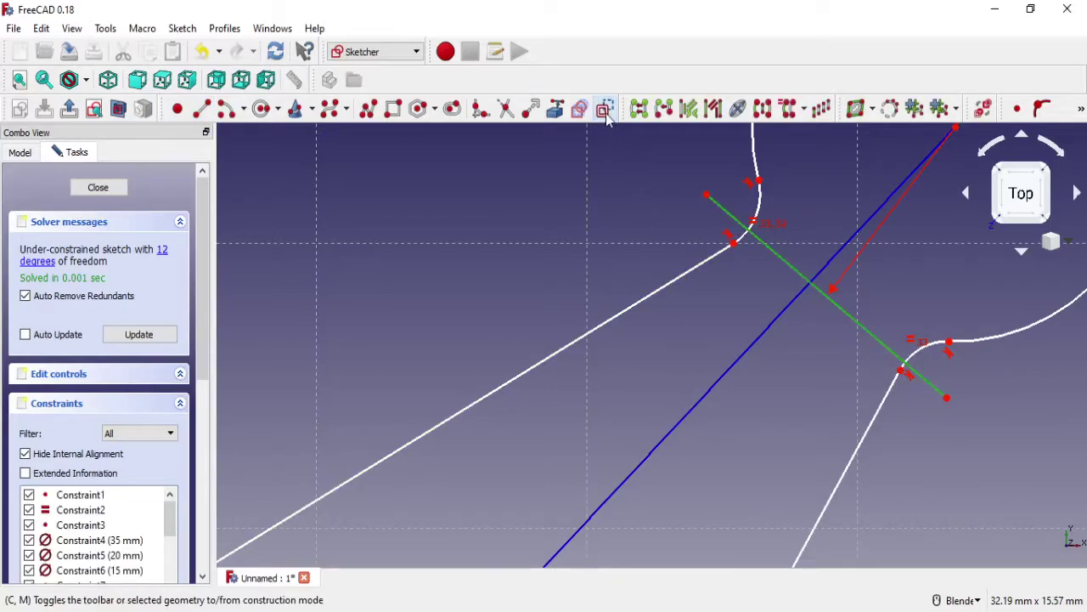
pyautogui.click(1042, 108)
pyautogui.scroll(-5, 698, 279)
pyautogui.keyDown('shift'); pyautogui.moveTo(379, 416); pyautogui.dragTo(502, 316, button='middle'); pyautogui.keyUp('shift')
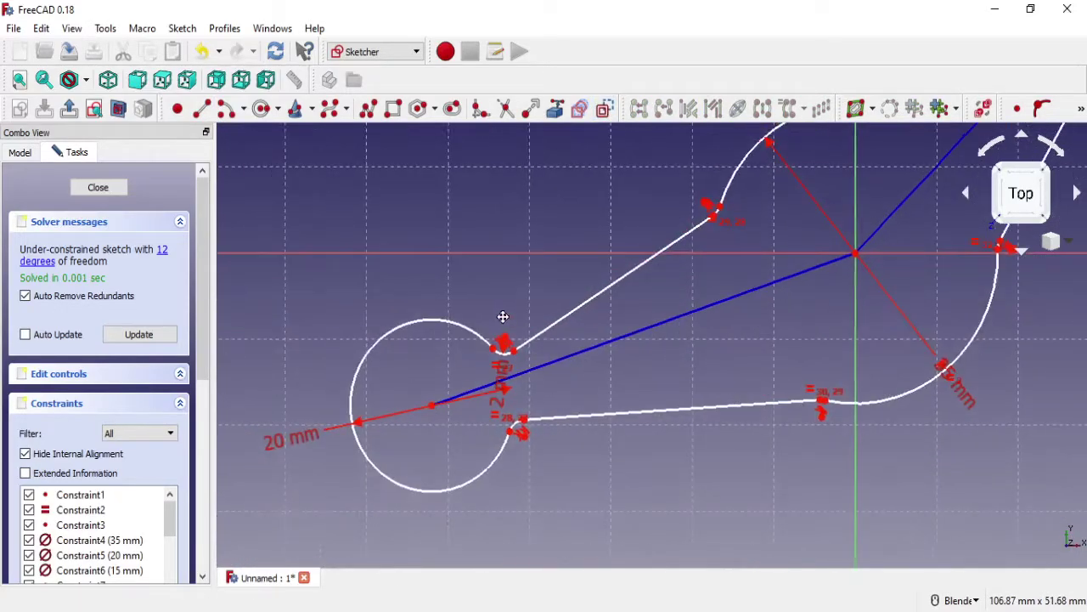
# Step: Draw a construction line across the left circle's neck between the fillets
pyautogui.click(201, 108)
pyautogui.scroll(5, 504, 245)
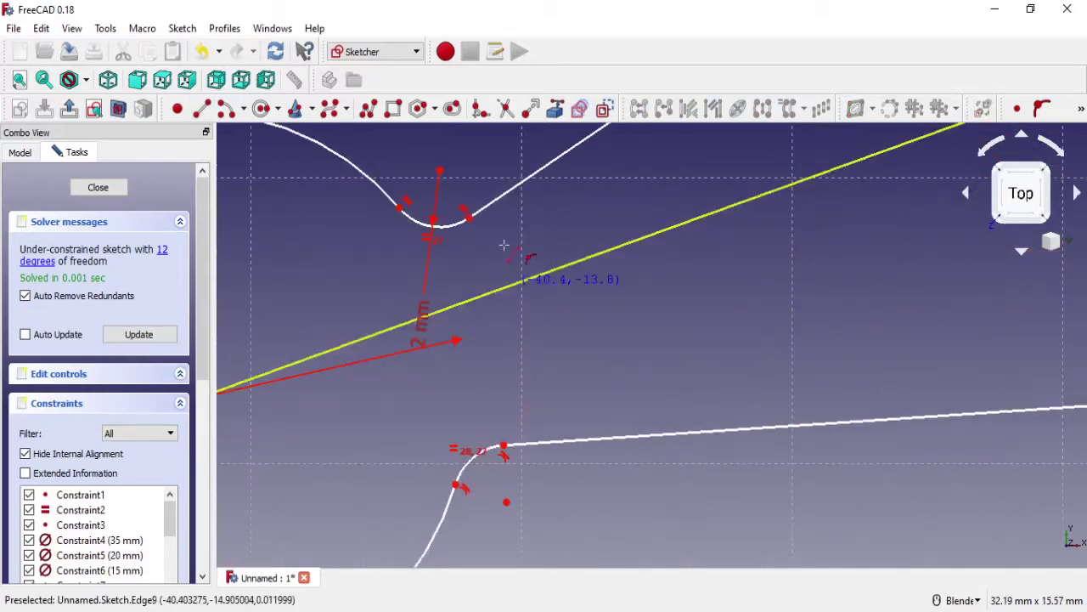
pyautogui.click(440, 171)
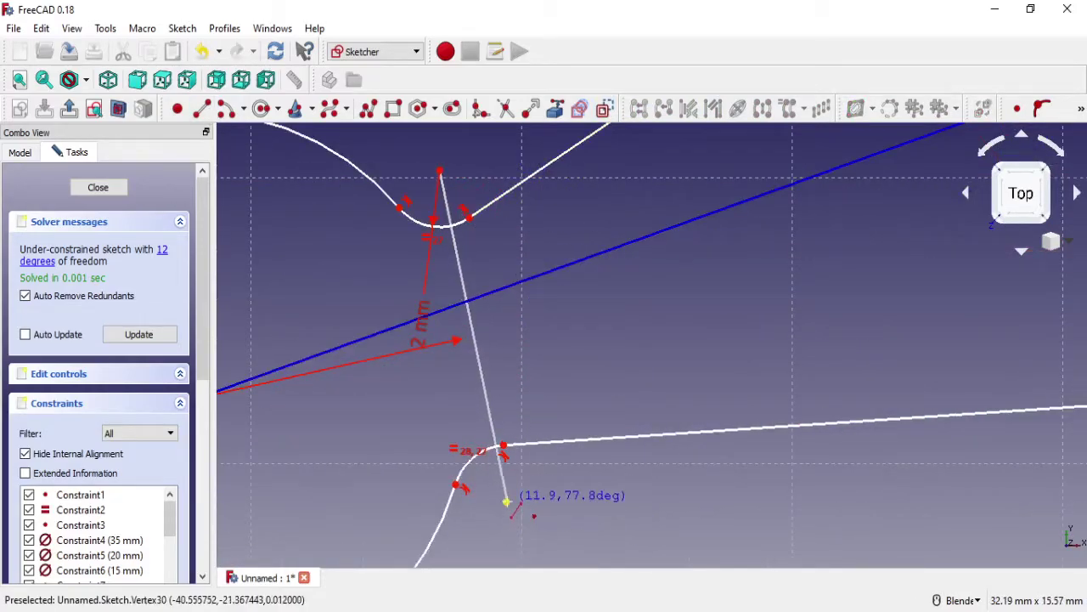
pyautogui.click(506, 501)
pyautogui.click(487, 383)
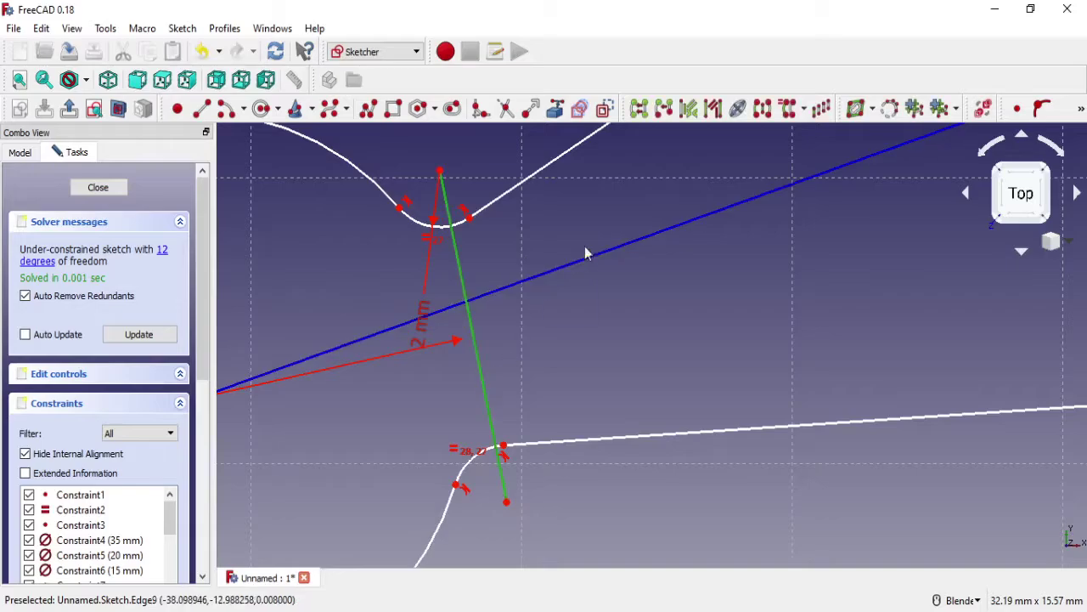
pyautogui.click(604, 111)
# Step: Constrain the left neck line perpendicular to the long centre line
pyautogui.click(510, 289)
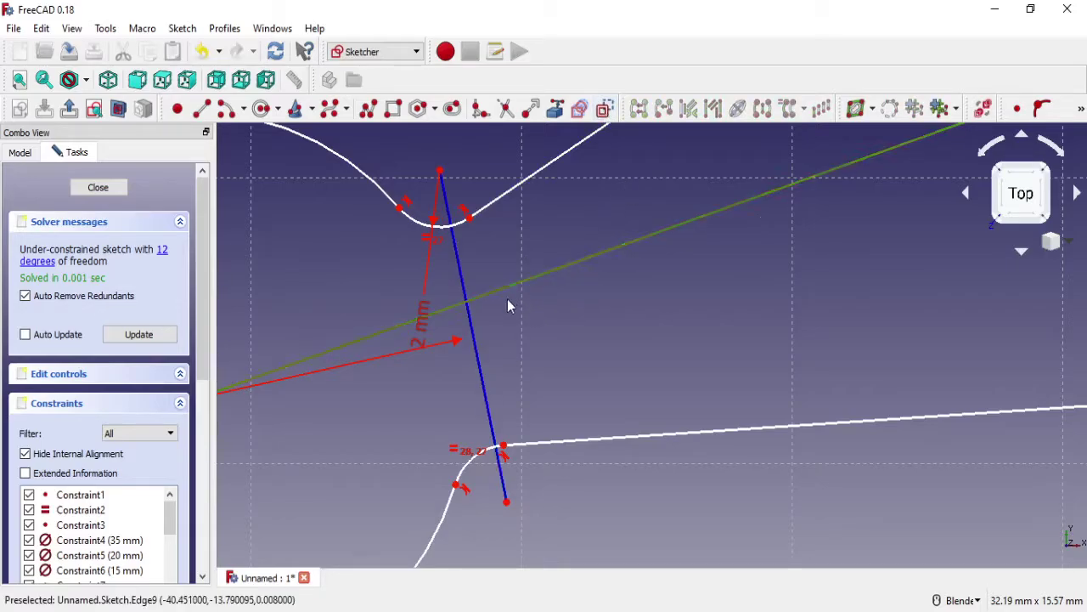
pyautogui.click(475, 340)
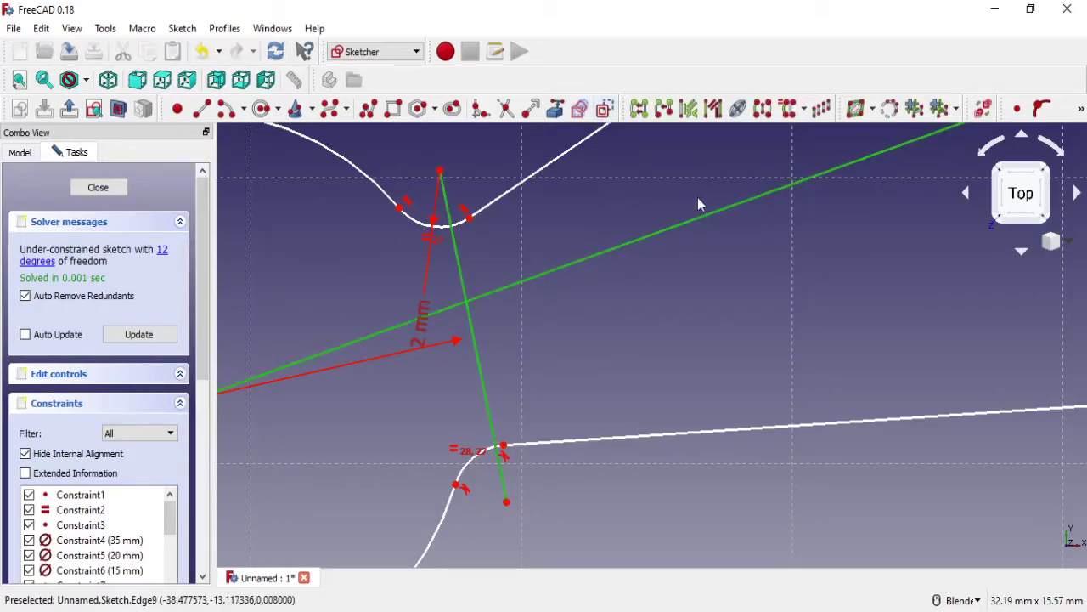
pyautogui.click(1080, 109)
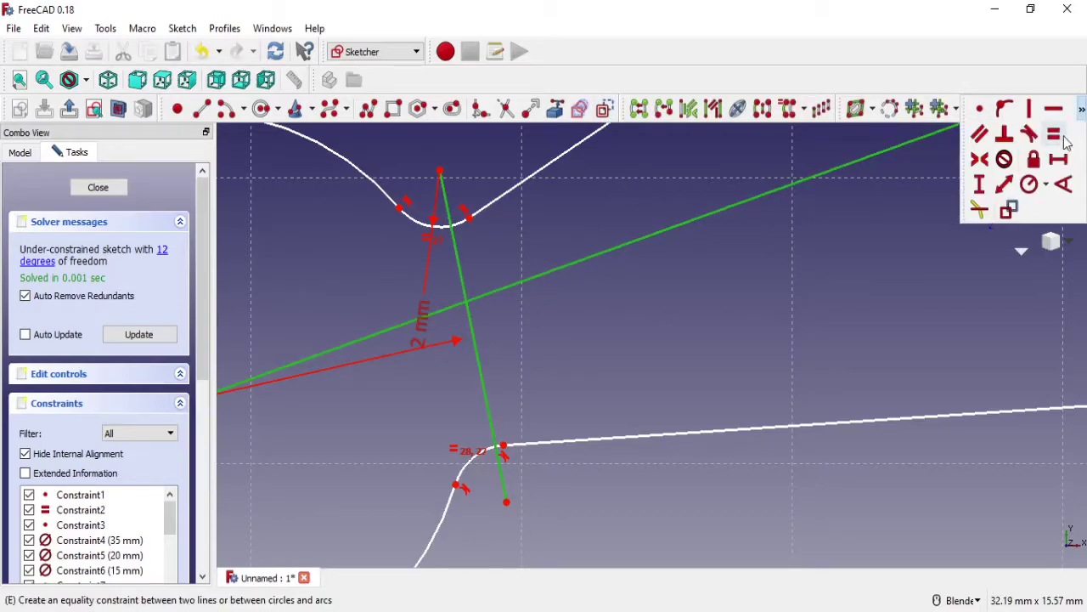
pyautogui.click(1004, 133)
pyautogui.scroll(-2, 678, 307)
# Step: Close the sketch, then reopen it for editing from the model tree
pyautogui.press('Escape')
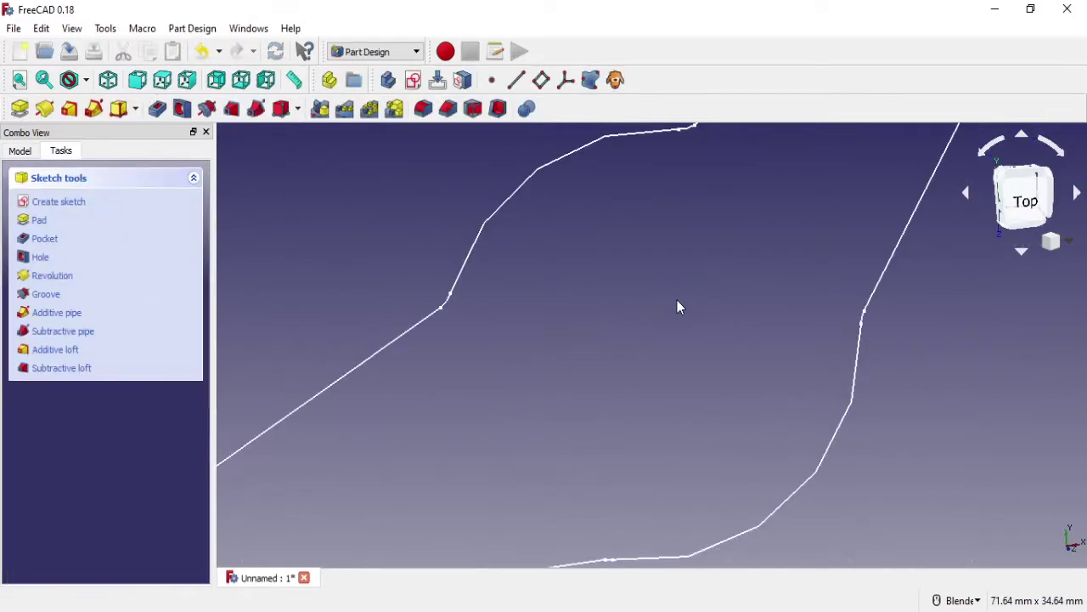
pyautogui.click(25, 151)
pyautogui.rightClick(83, 245)
pyautogui.click(138, 263)
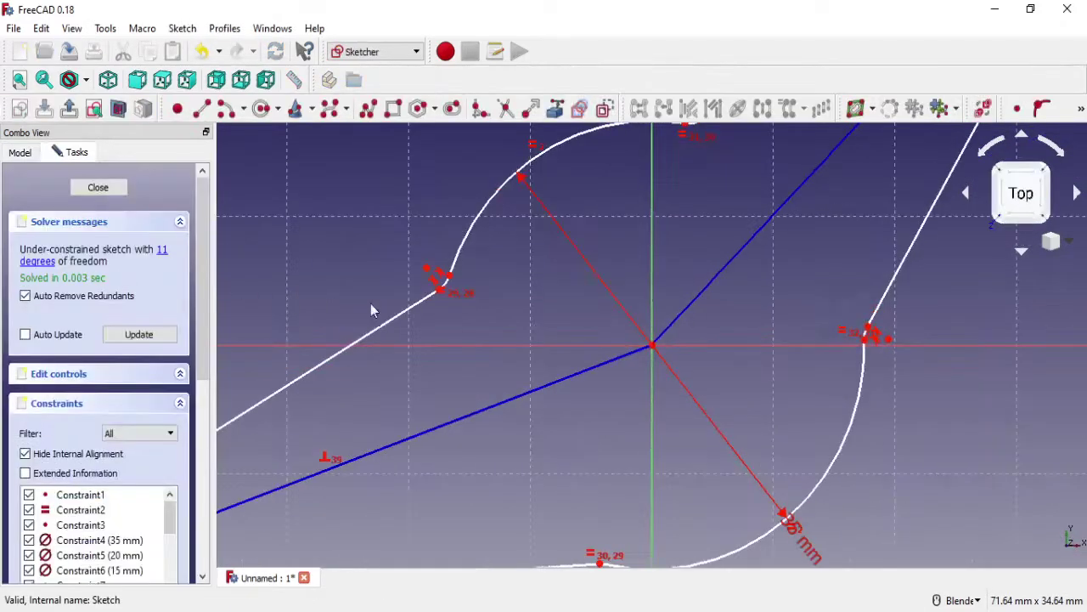
pyautogui.scroll(2, 737, 305)
pyautogui.scroll(4, 614, 297)
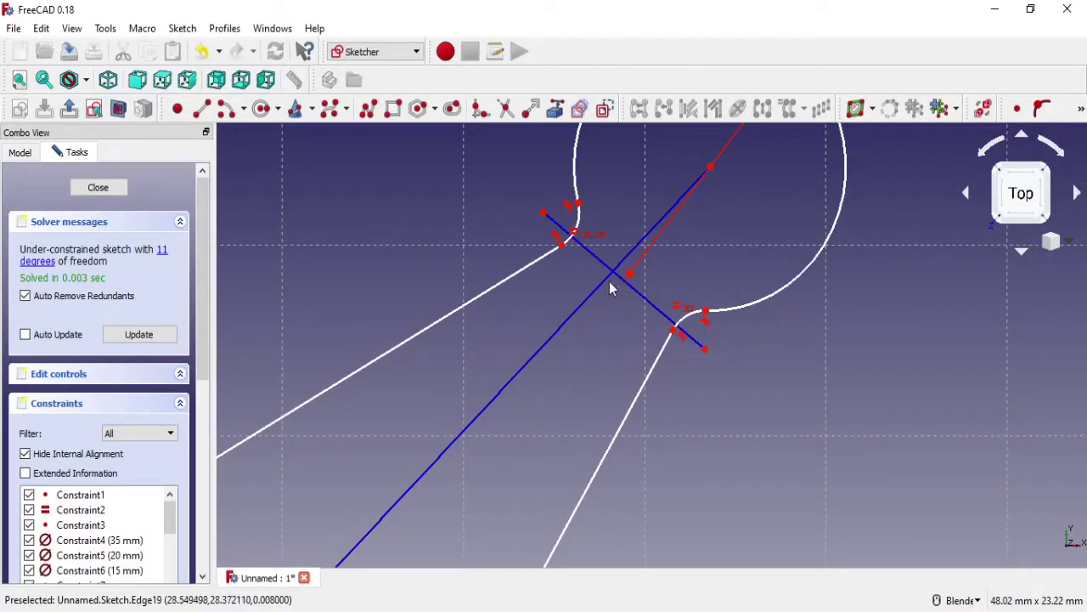
# Step: Make the upper-right neck line perpendicular to the centre line and drag its endpoint outward
pyautogui.click(610, 276)
pyautogui.click(605, 266)
pyautogui.click(1082, 110)
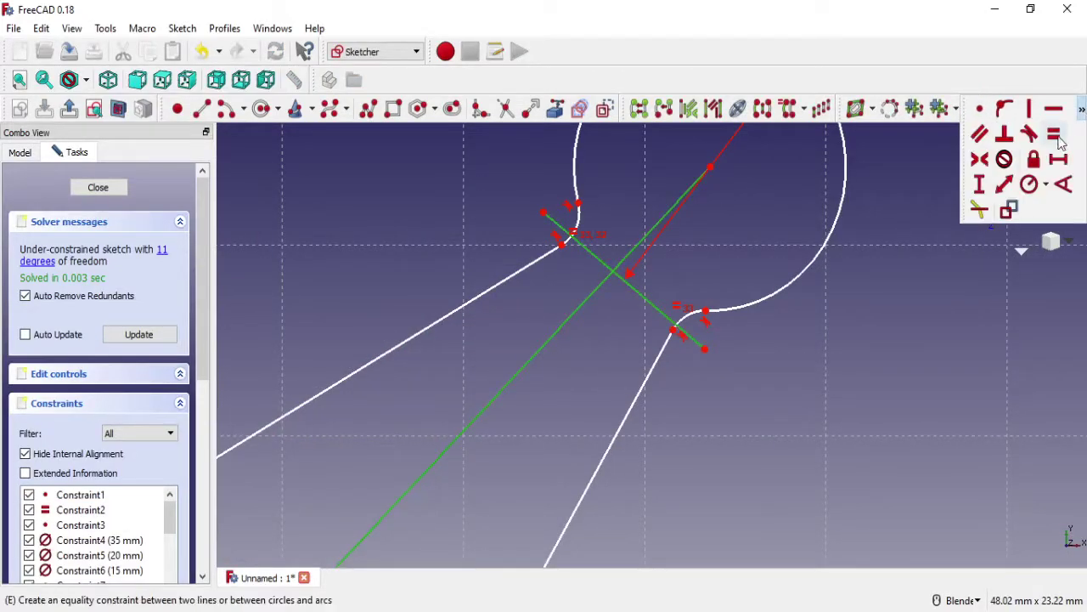
pyautogui.click(1005, 133)
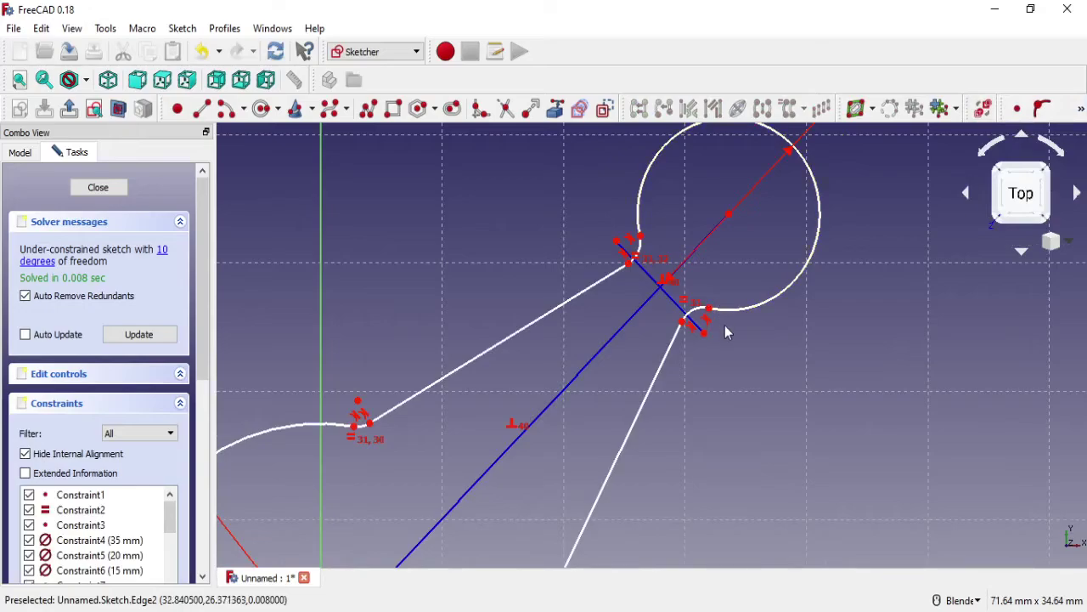
pyautogui.scroll(2, 726, 331)
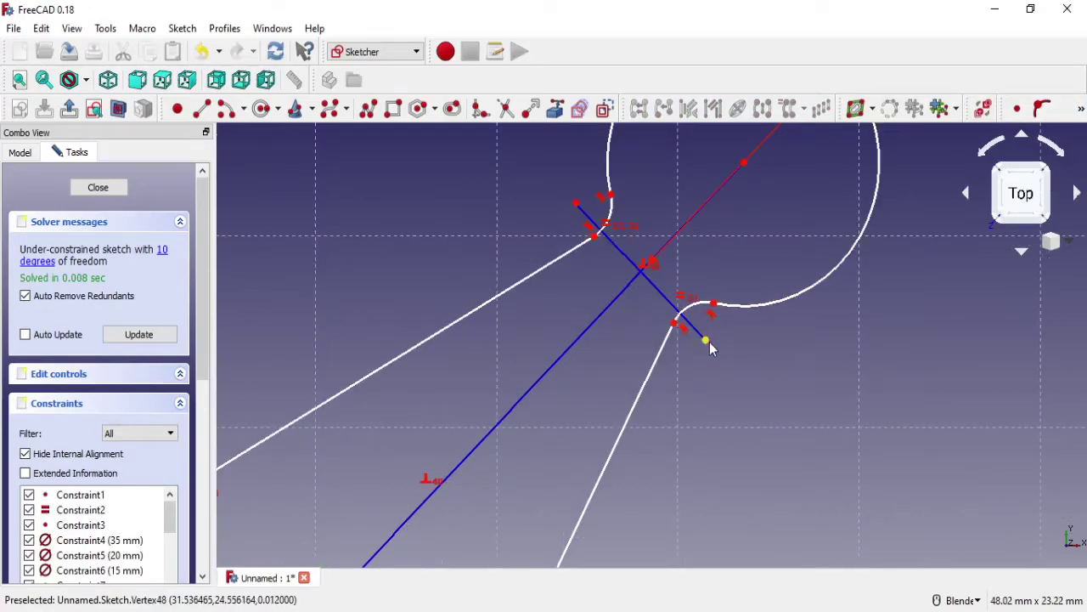
pyautogui.moveTo(709, 341); pyautogui.dragTo(768, 366)
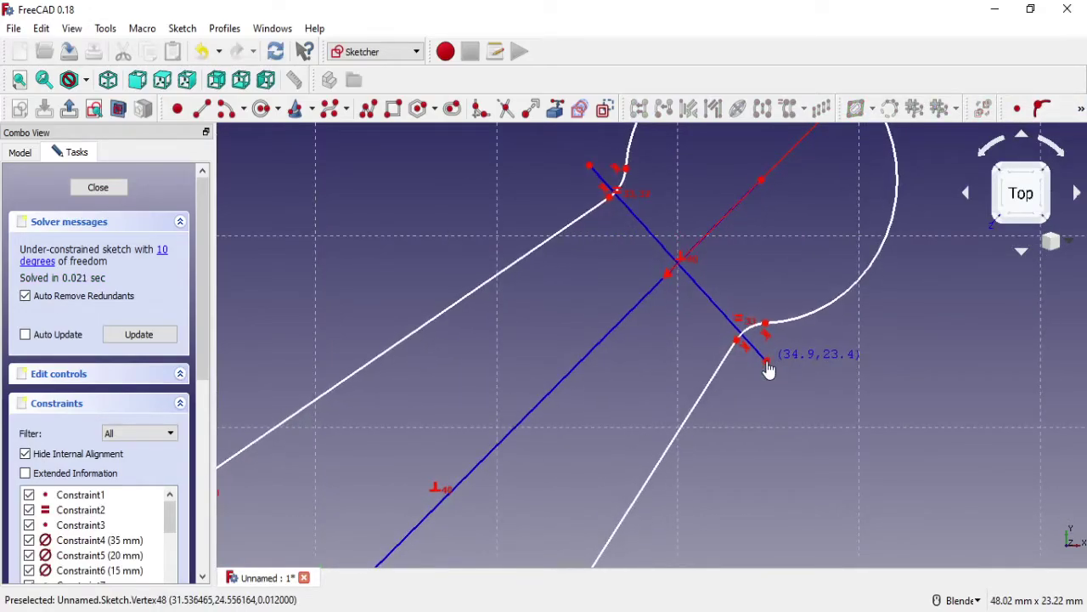
# Step: Give the upper-right neck cross line a 15 mm length constraint
pyautogui.click(1082, 109)
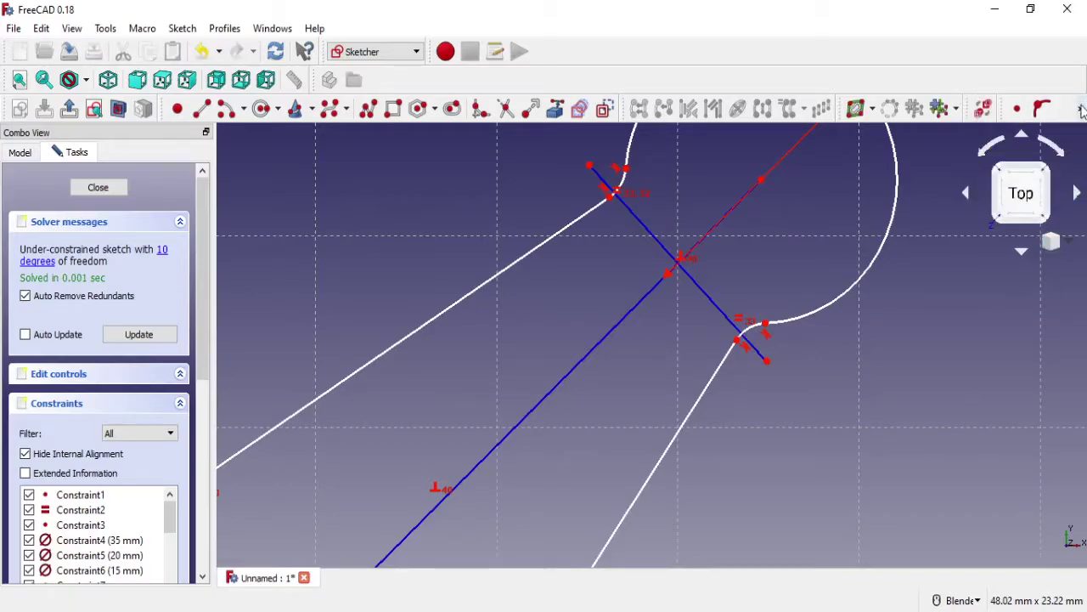
pyautogui.click(1082, 111)
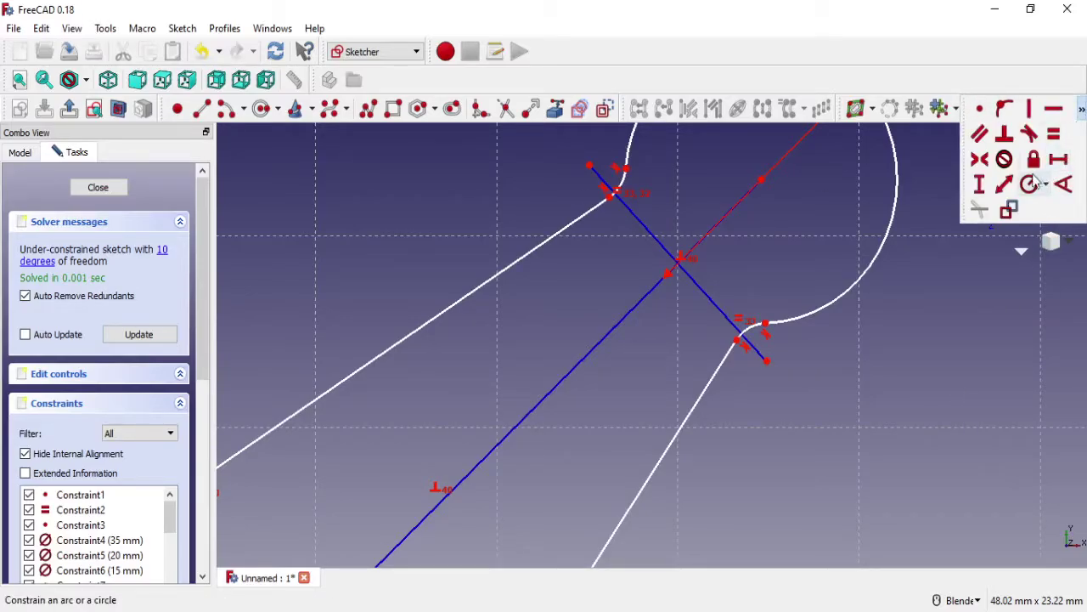
pyautogui.click(1005, 184)
pyautogui.click(723, 317)
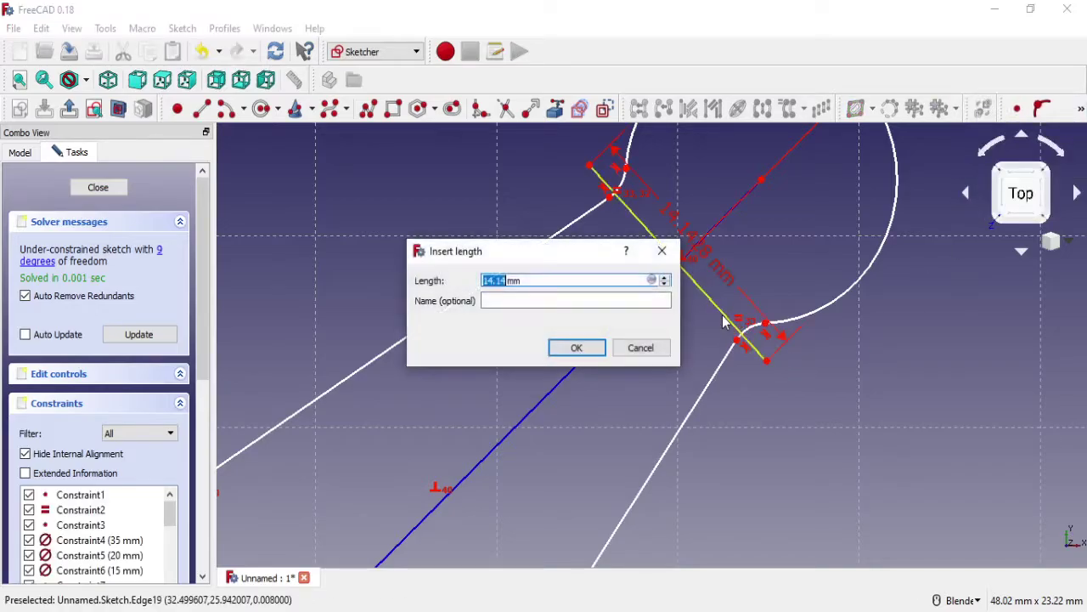
pyautogui.click(606, 353)
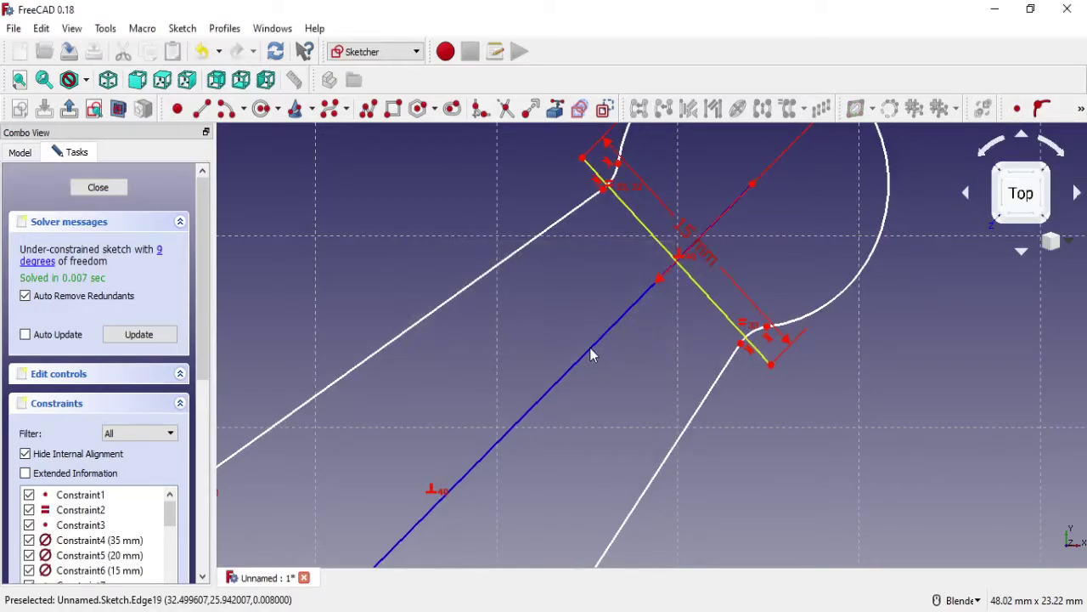
pyautogui.scroll(-4, 590, 352)
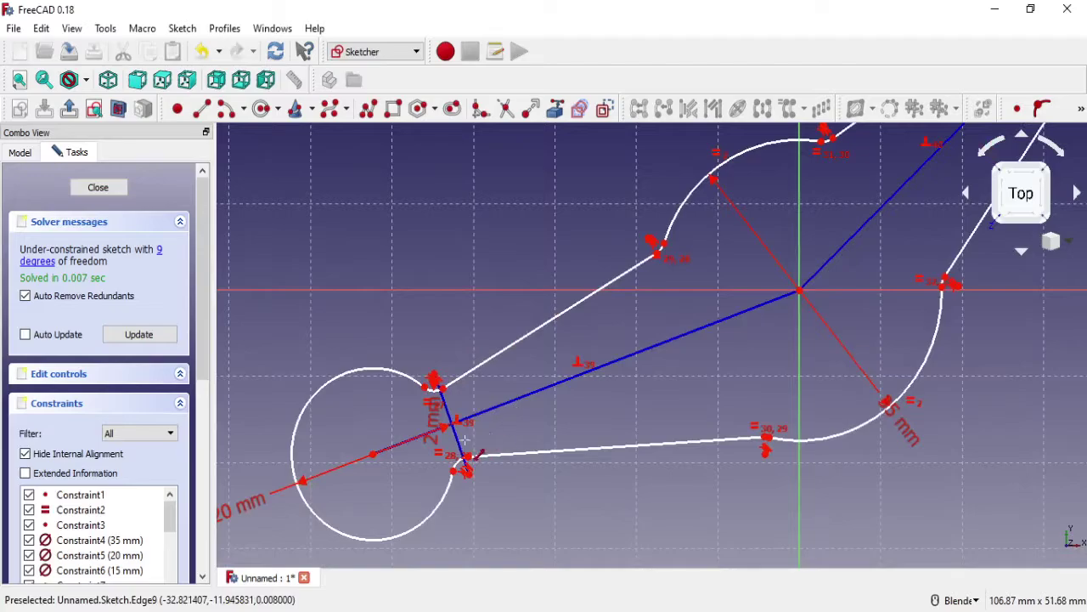
# Step: Constrain the lower-left cross line to 20 mm, then edit it to 18 mm
pyautogui.click(463, 447)
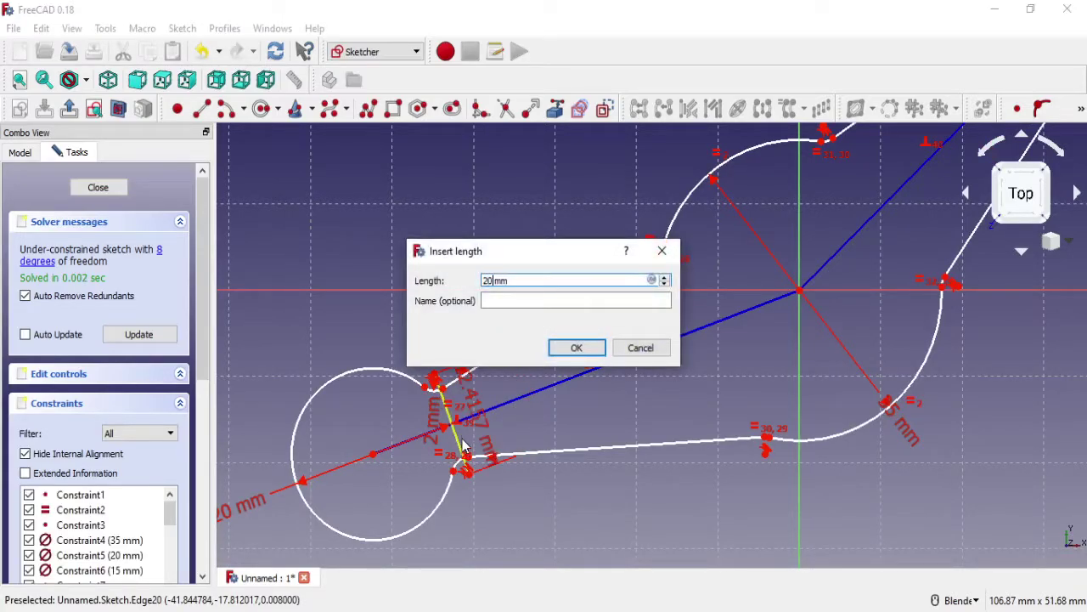
pyautogui.click(560, 351)
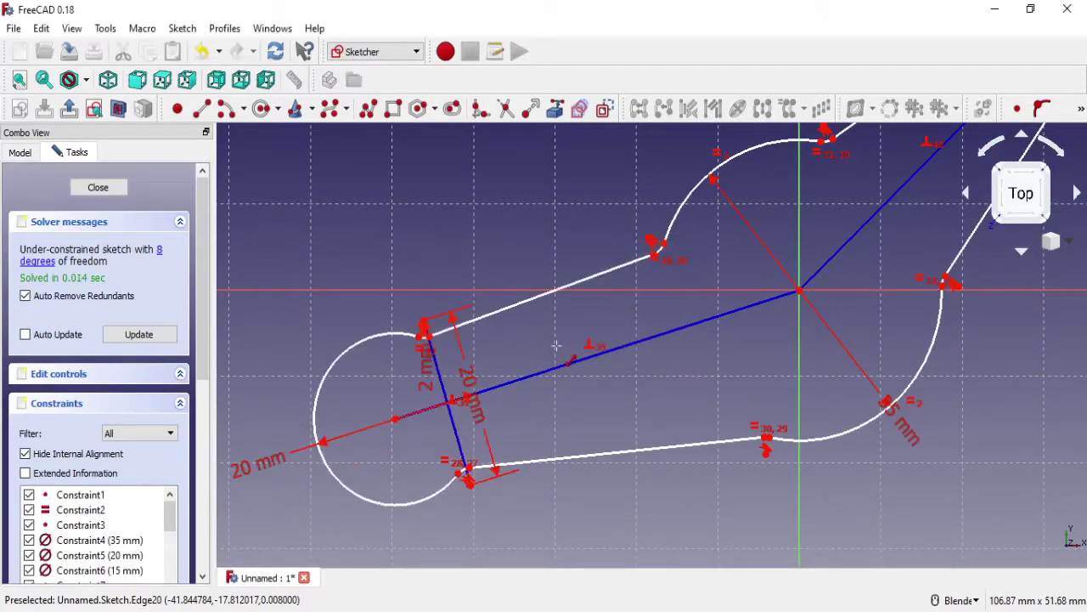
pyautogui.scroll(-4, 610, 395)
pyautogui.scroll(6, 560, 398)
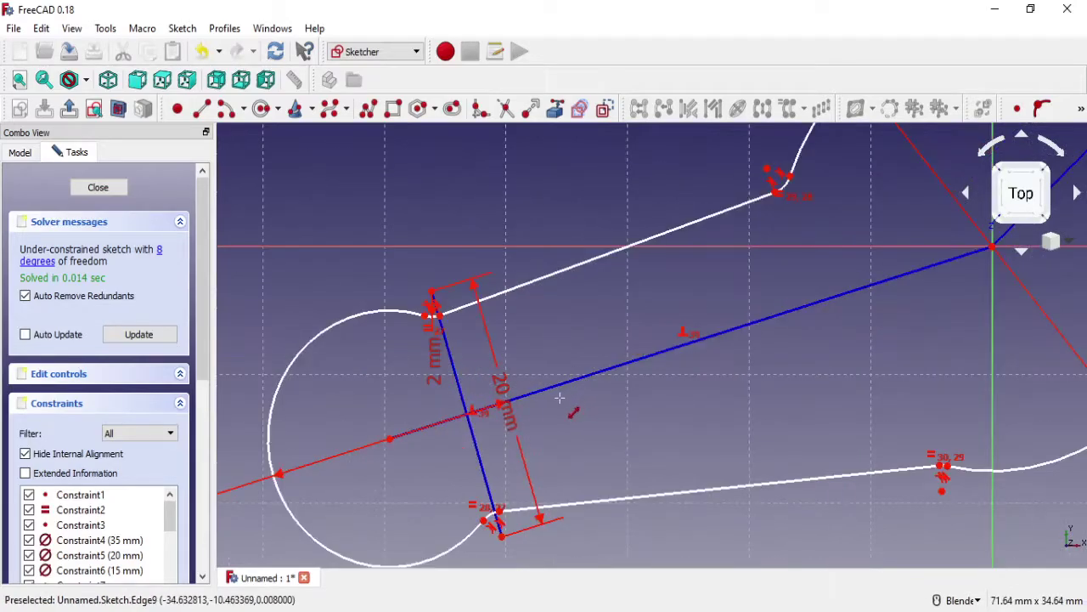
pyautogui.doubleClick(516, 416)
pyautogui.write('18')
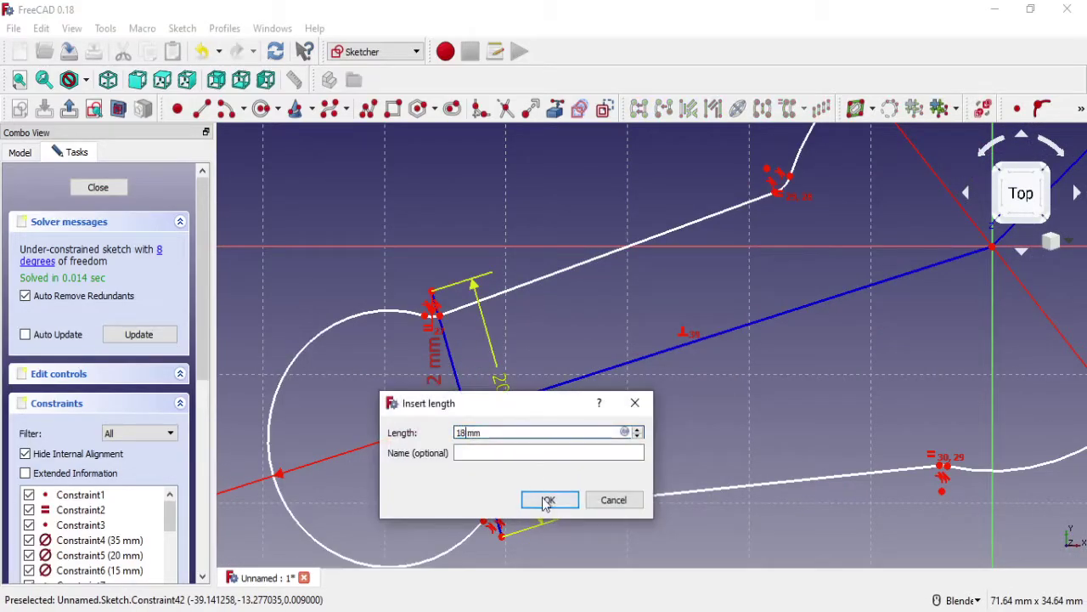
pyautogui.click(548, 500)
pyautogui.scroll(-3, 628, 449)
pyautogui.scroll(-3, 680, 417)
# Step: Drag the upper and lower-left slot ends further outward
pyautogui.scroll(-1, 757, 380)
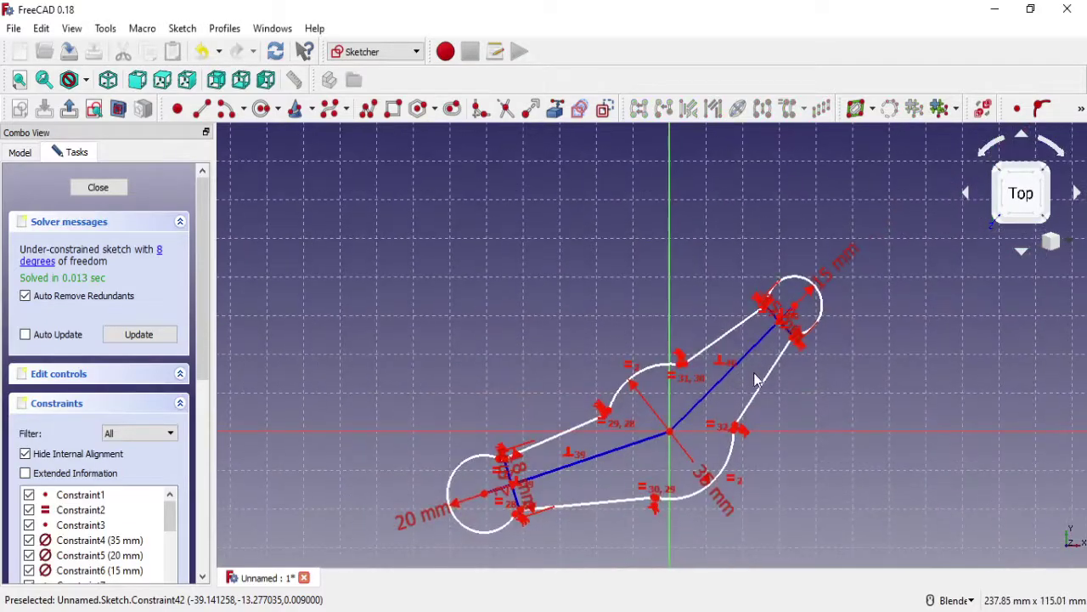
pyautogui.scroll(2, 747, 387)
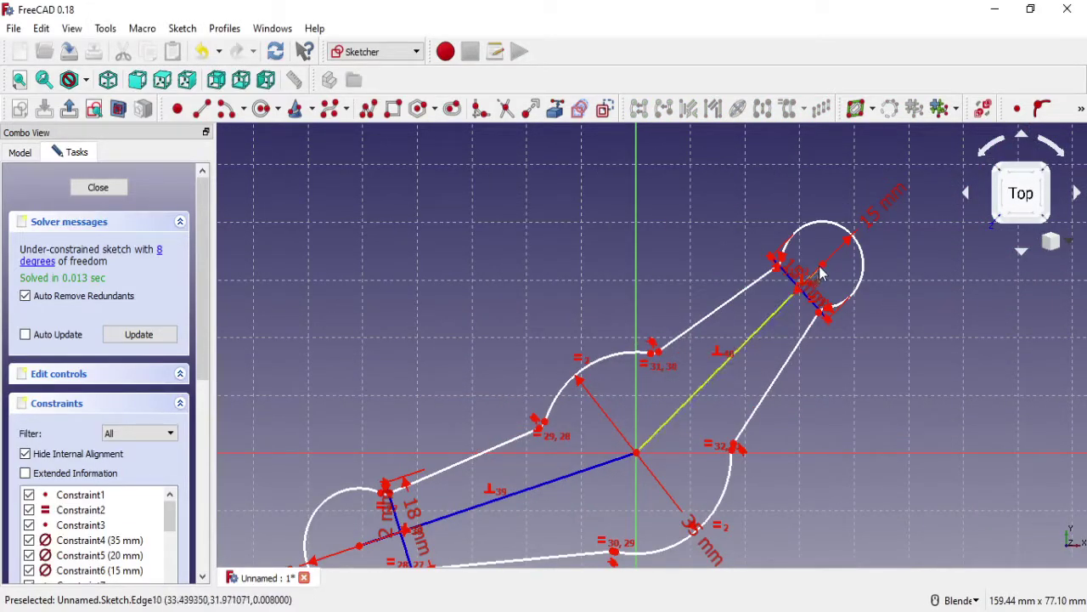
pyautogui.moveTo(825, 275); pyautogui.dragTo(918, 143)
pyautogui.scroll(-2, 669, 403)
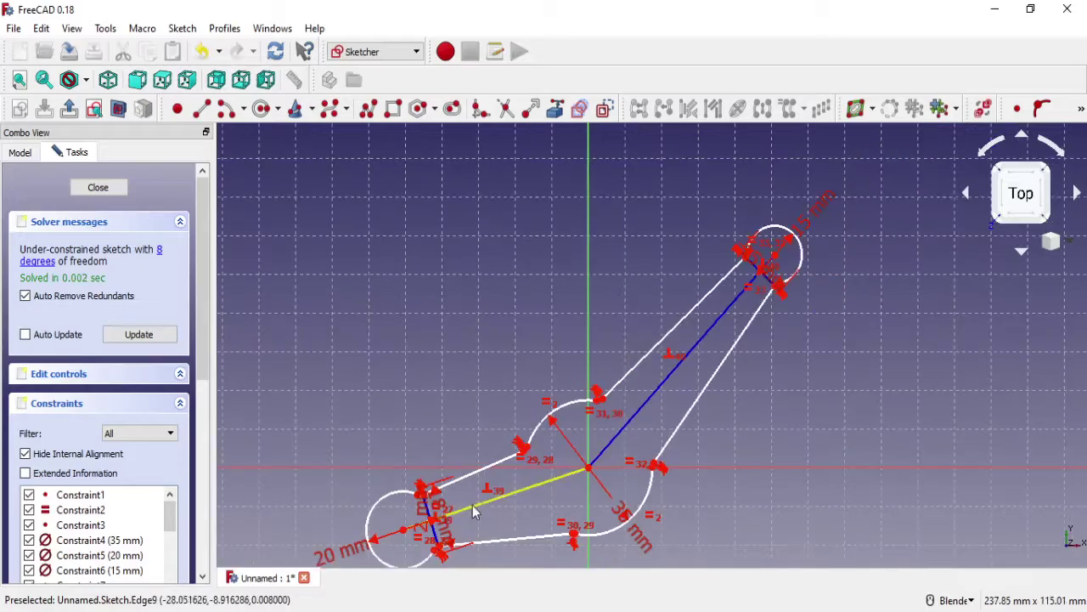
pyautogui.moveTo(409, 541); pyautogui.dragTo(299, 561)
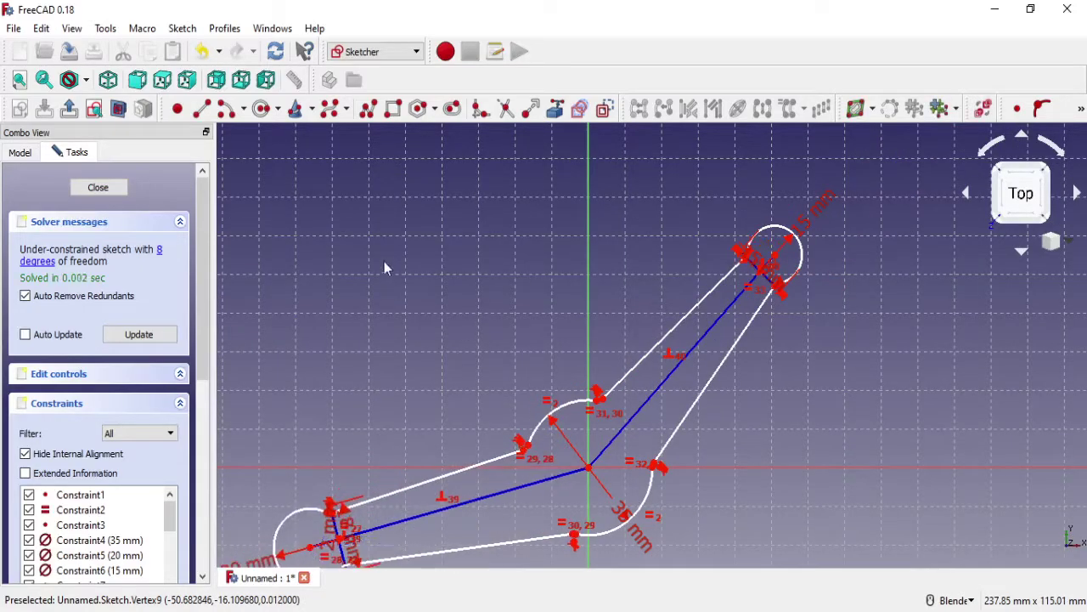
pyautogui.keyDown('shift'); pyautogui.moveTo(390, 260); pyautogui.dragTo(429, 199, button='middle'); pyautogui.keyUp('shift')
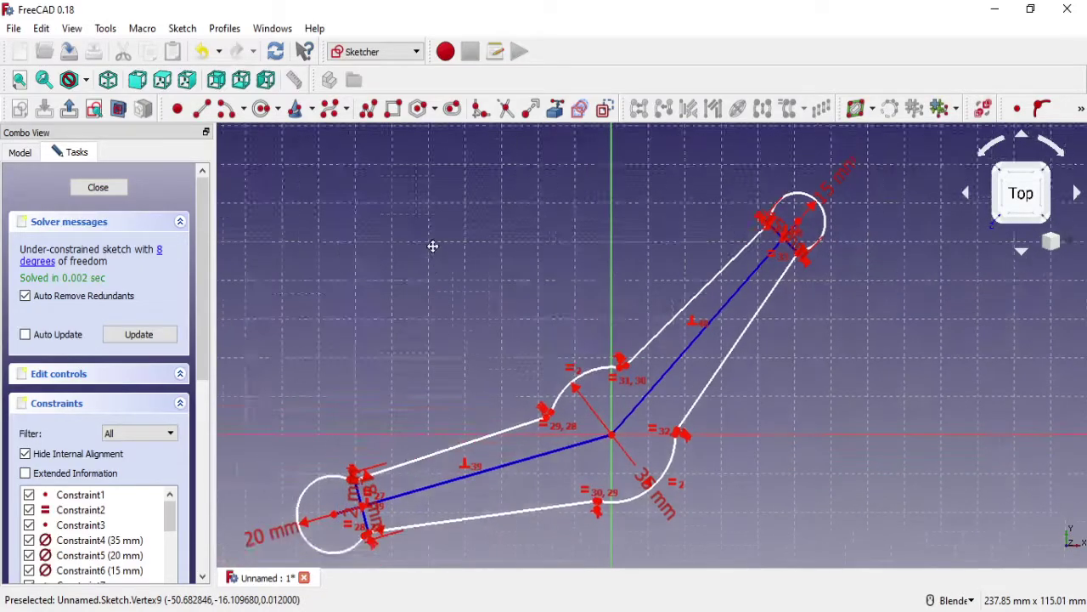
# Step: Constrain the angle between the two arm centre lines to 150°
pyautogui.click(1081, 108)
pyautogui.click(1065, 185)
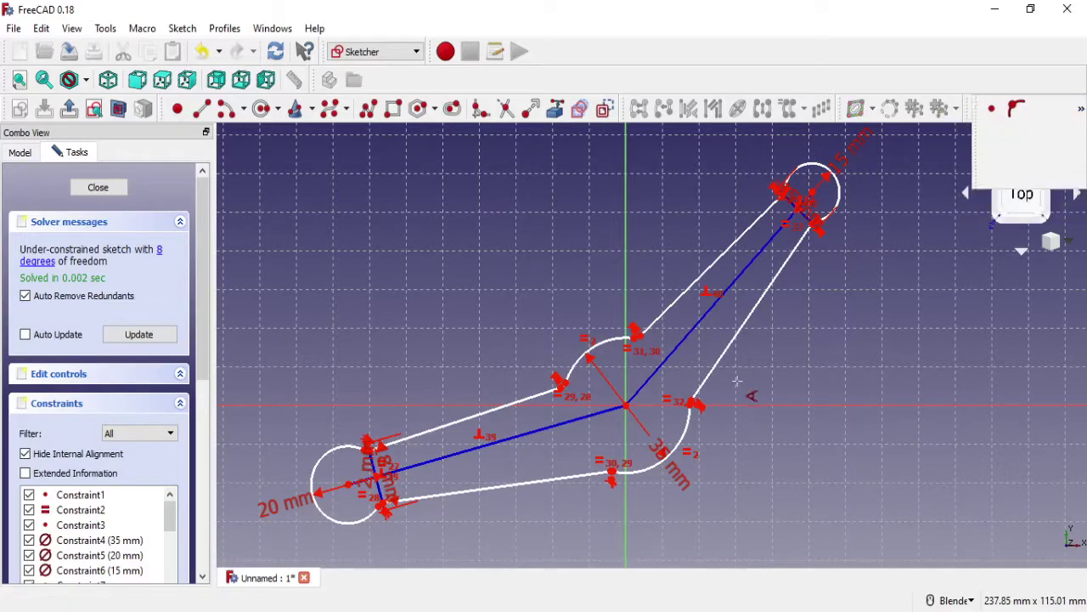
pyautogui.click(631, 403)
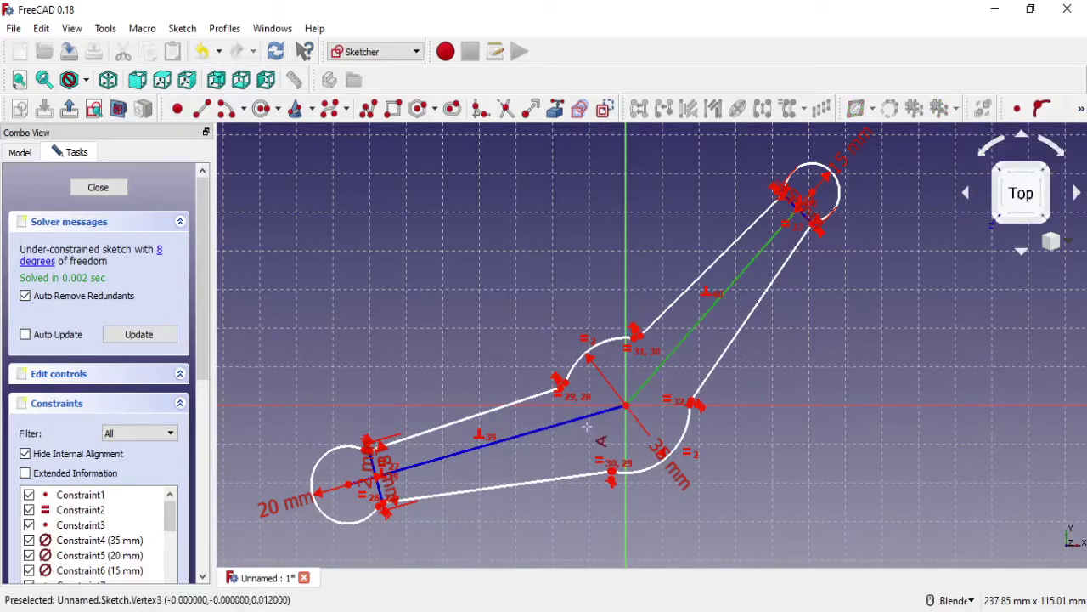
pyautogui.click(581, 423)
pyautogui.write('150')
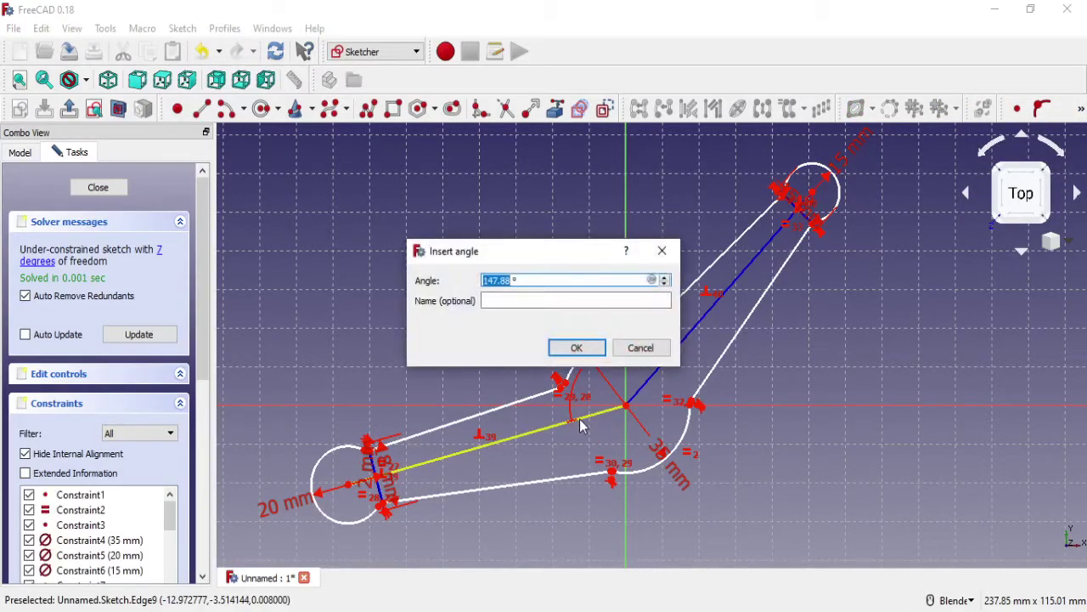
pyautogui.click(593, 353)
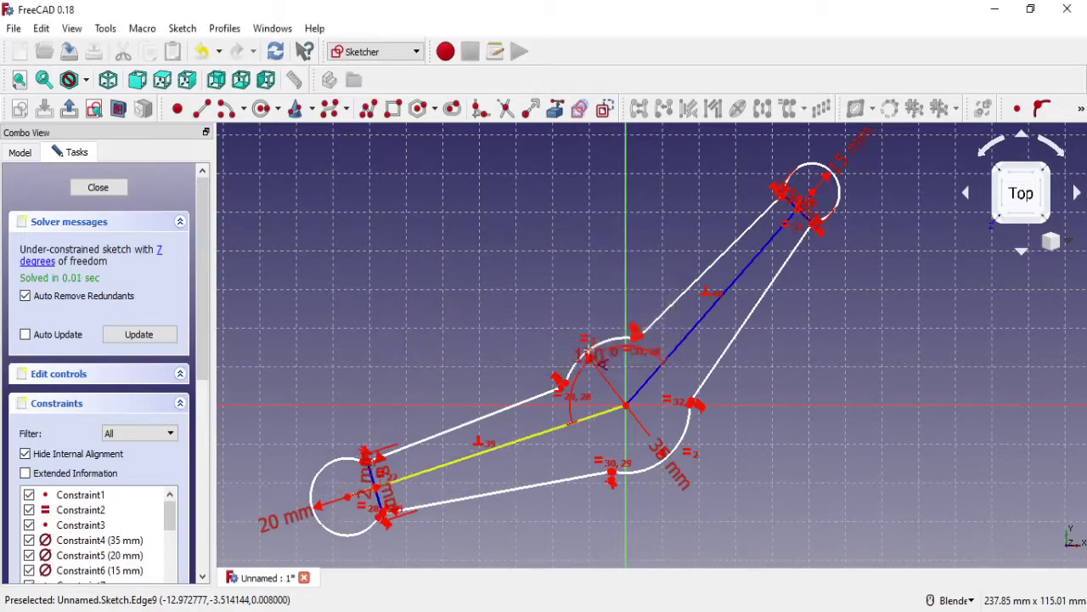
# Step: Set the lower arm at 160° to the horizontal axis, undoing a mistaken 15° angle
pyautogui.click(448, 457)
pyautogui.write('15')
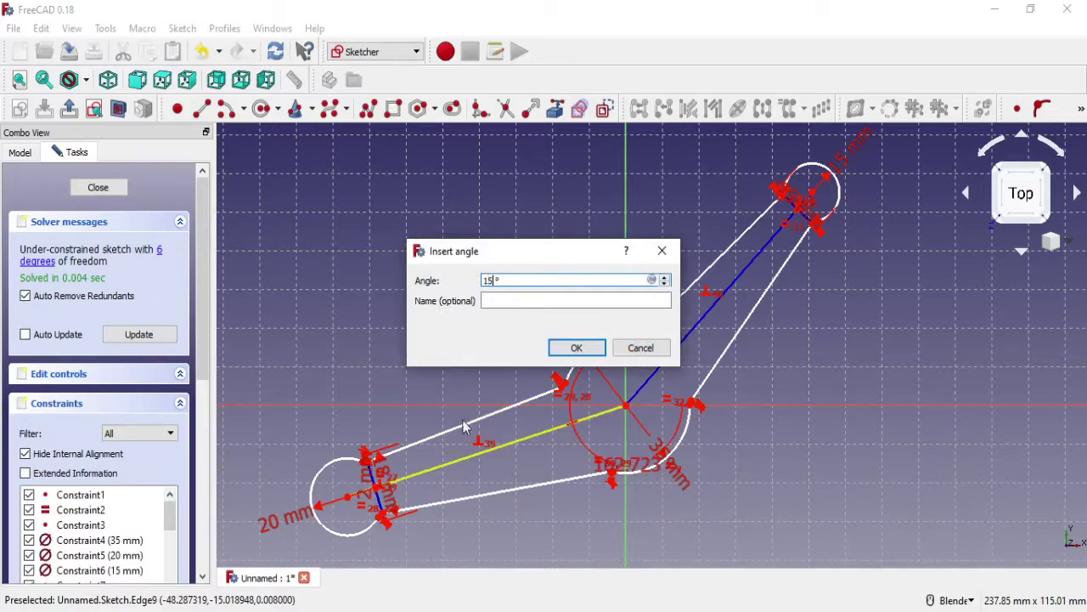
pyautogui.click(577, 350)
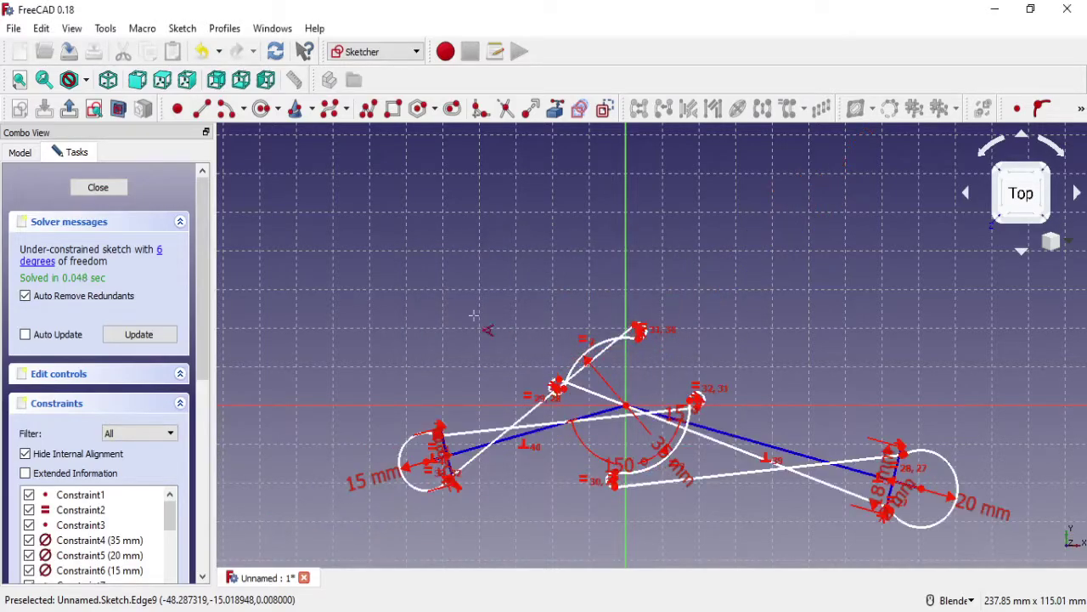
pyautogui.click(203, 51)
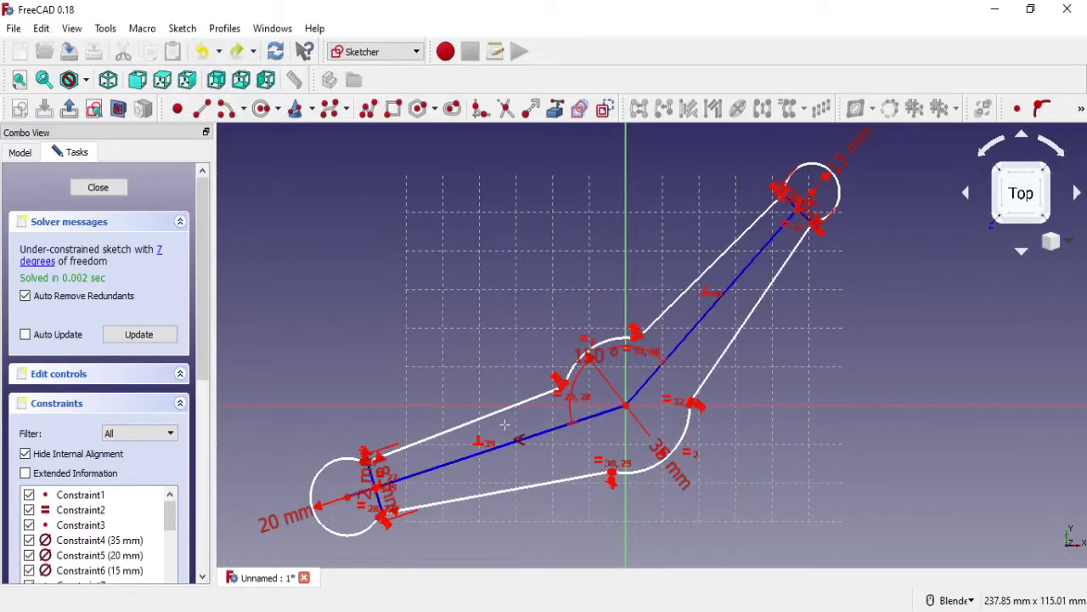
pyautogui.click(515, 443)
pyautogui.click(469, 407)
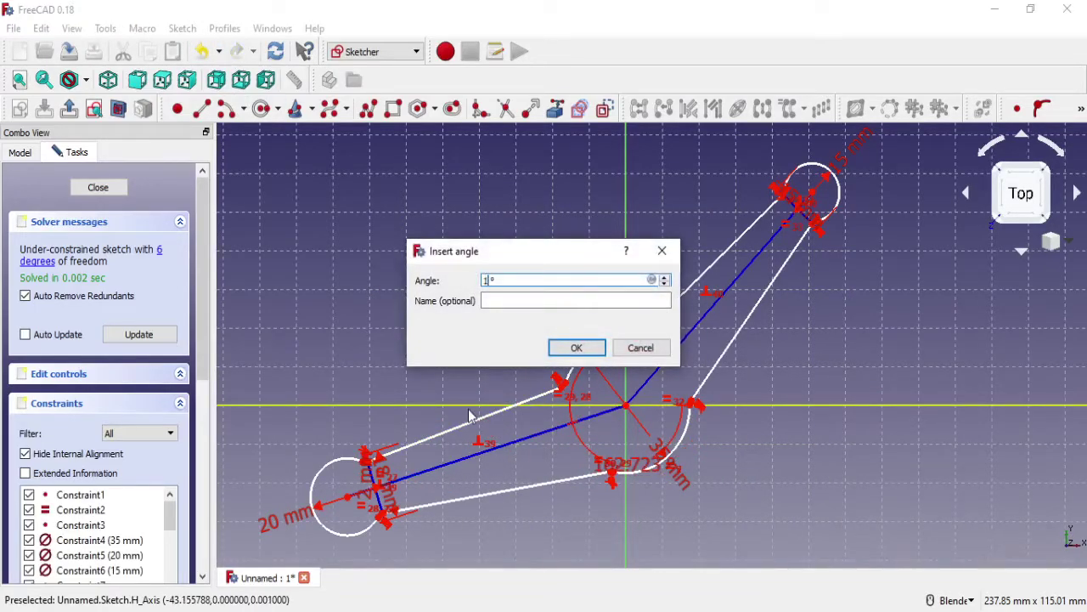
pyautogui.click(574, 348)
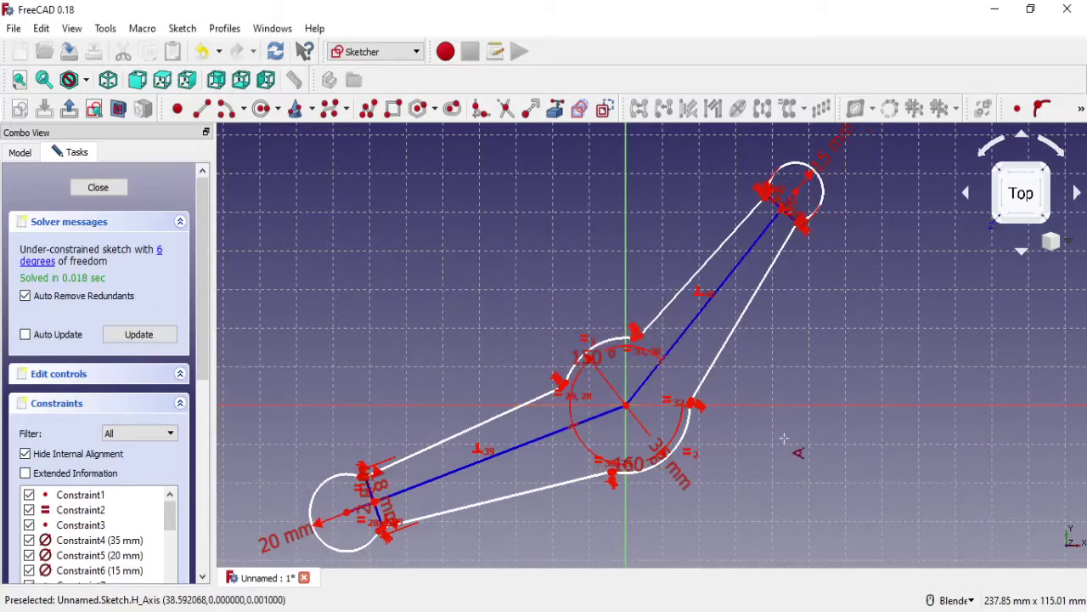
pyautogui.press('Left')
pyautogui.press('Left')
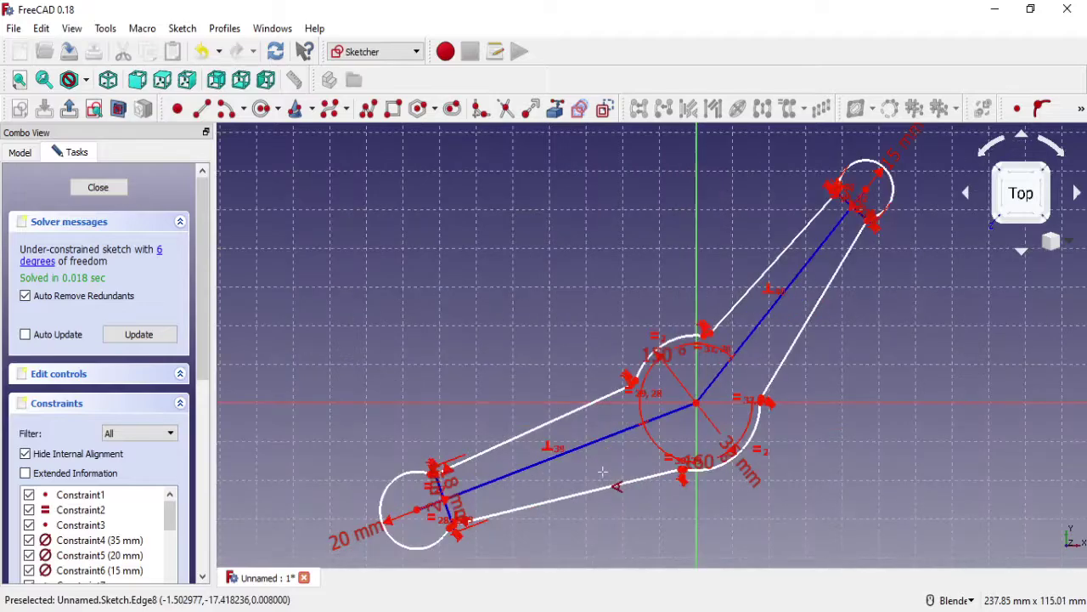
pyautogui.scroll(2, 671, 337)
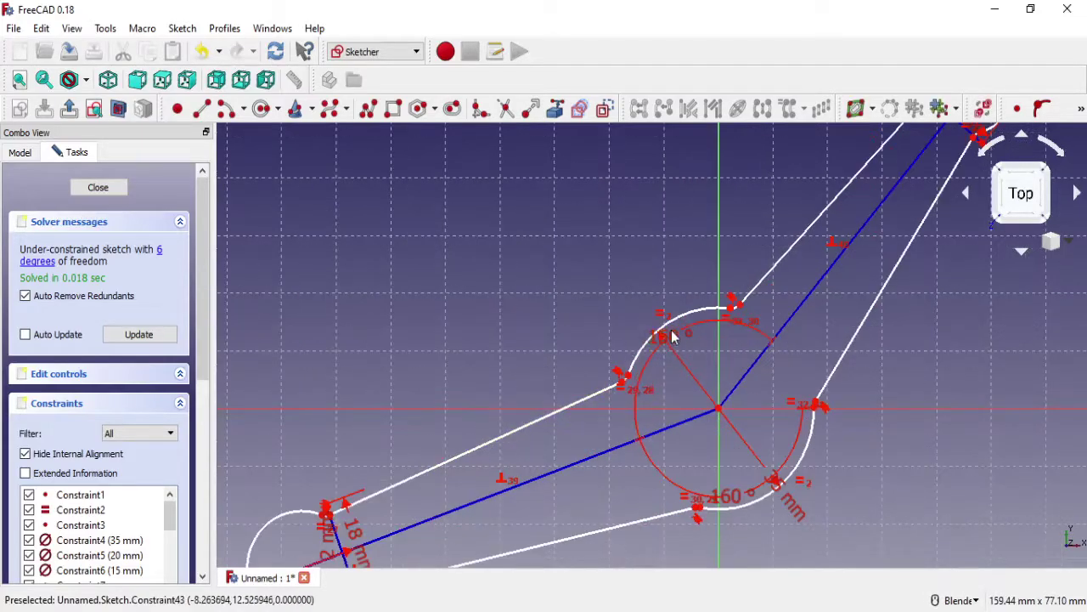
pyautogui.moveTo(671, 339); pyautogui.dragTo(586, 266)
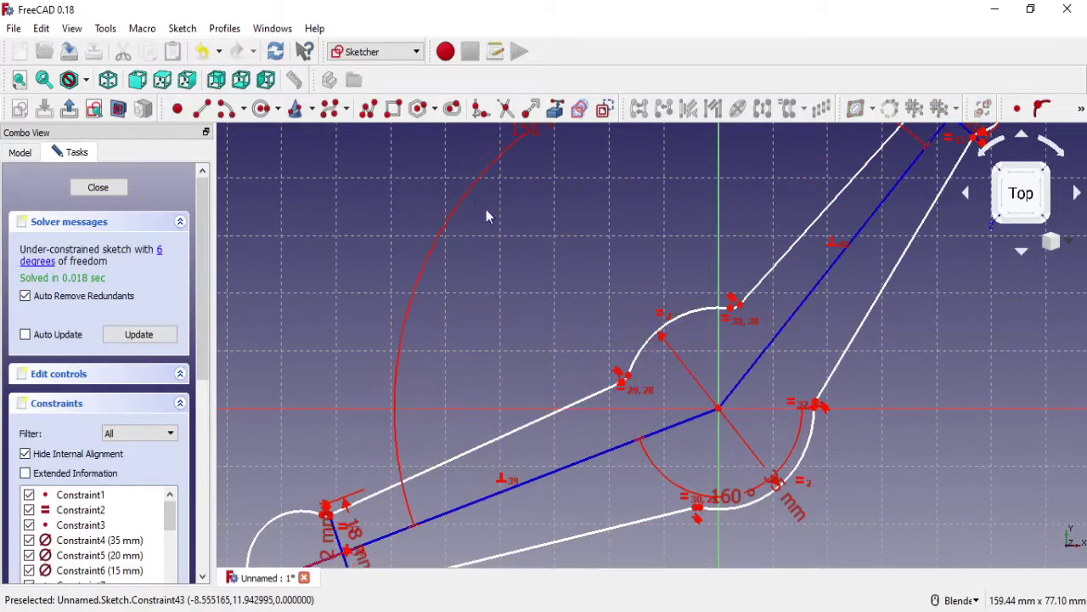
pyautogui.scroll(-5, 690, 418)
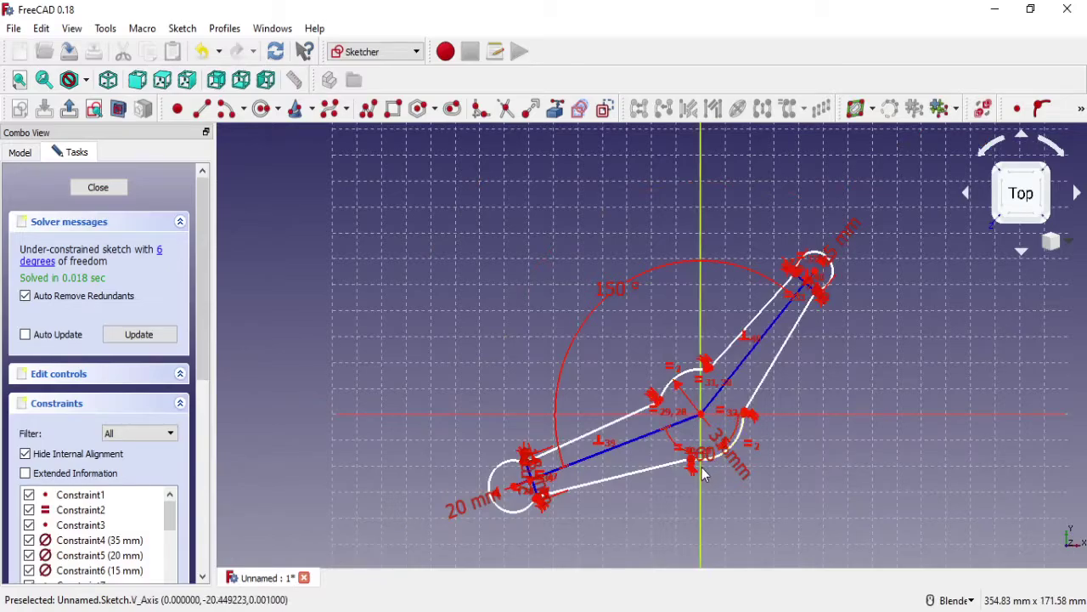
pyautogui.scroll(4, 698, 458)
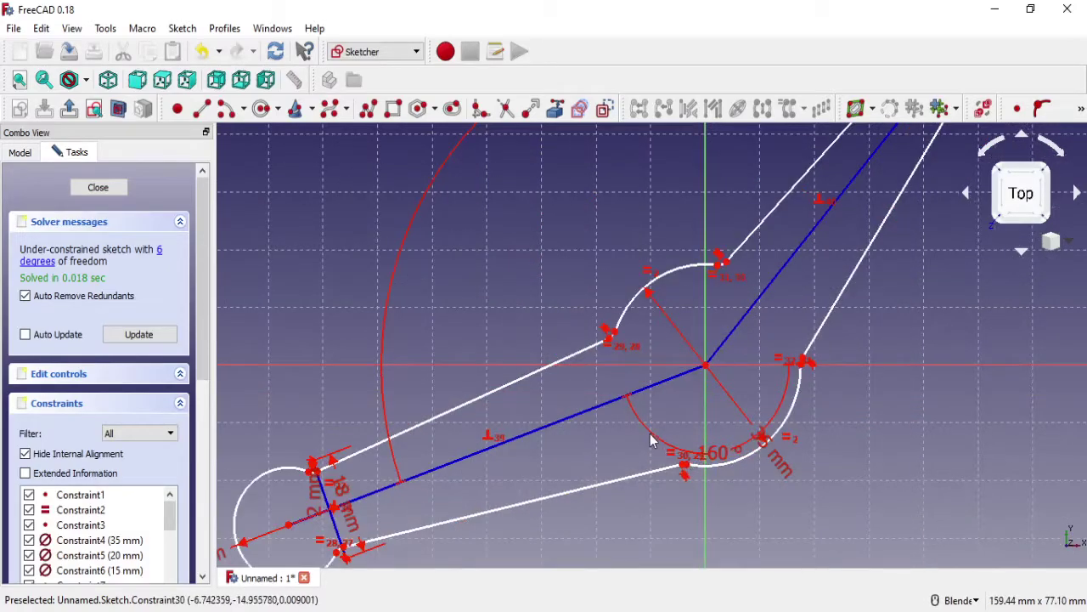
pyautogui.moveTo(650, 440); pyautogui.dragTo(860, 561)
pyautogui.scroll(-3, 779, 406)
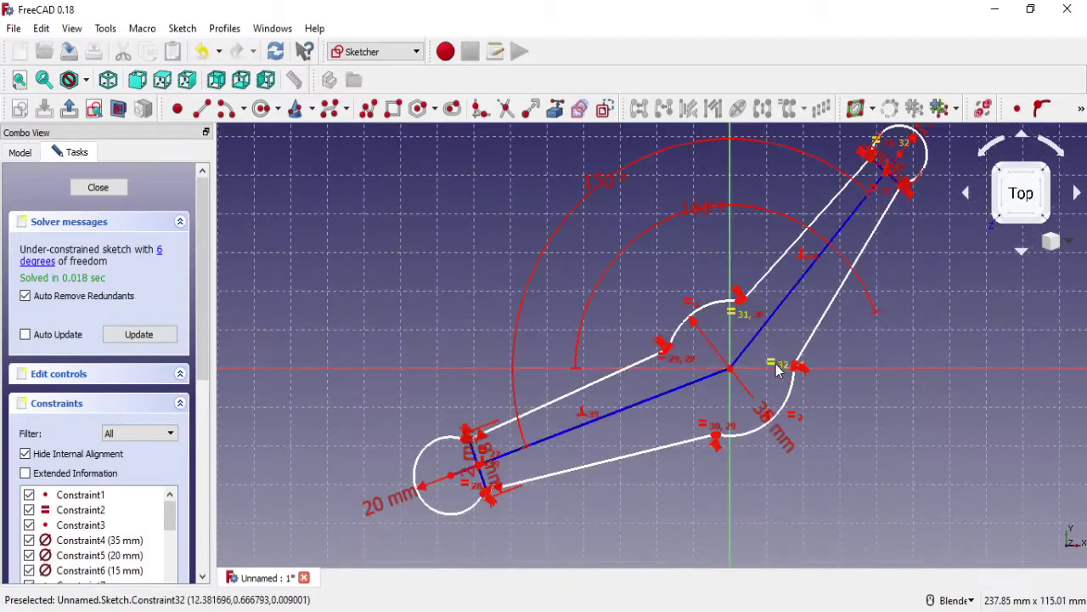
pyautogui.scroll(-2, 780, 407)
pyautogui.moveTo(630, 272); pyautogui.dragTo(695, 515)
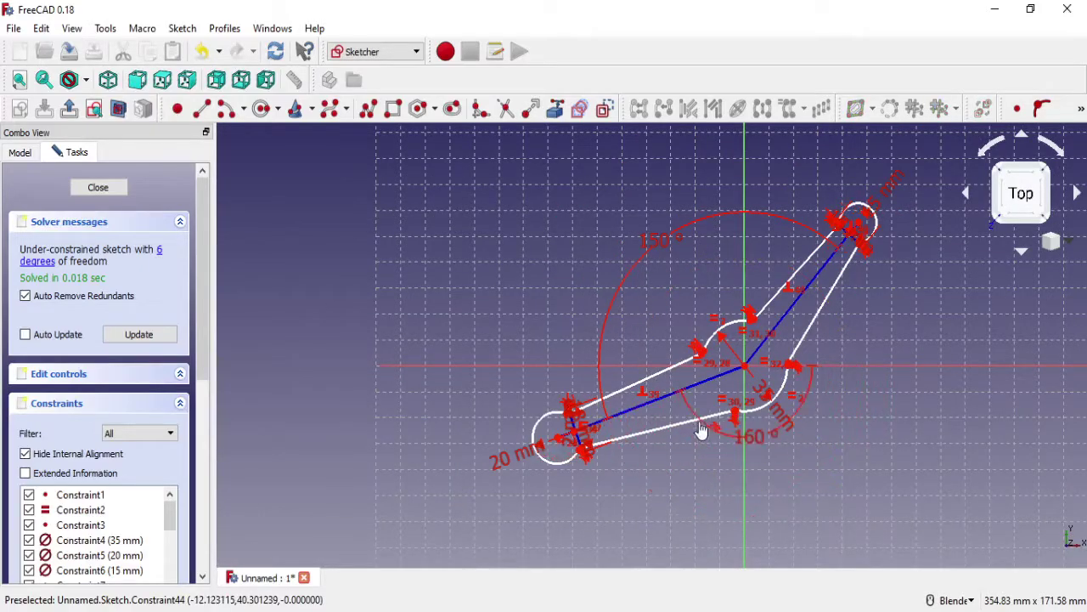
pyautogui.scroll(2, 651, 416)
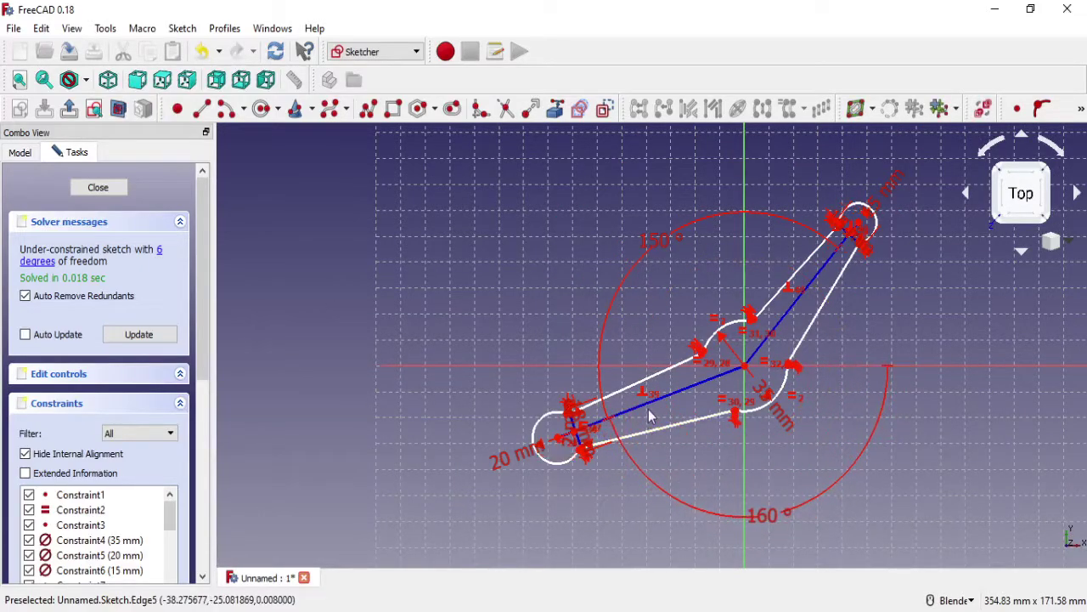
pyautogui.scroll(2, 651, 416)
pyautogui.press('Escape')
pyautogui.click(20, 150)
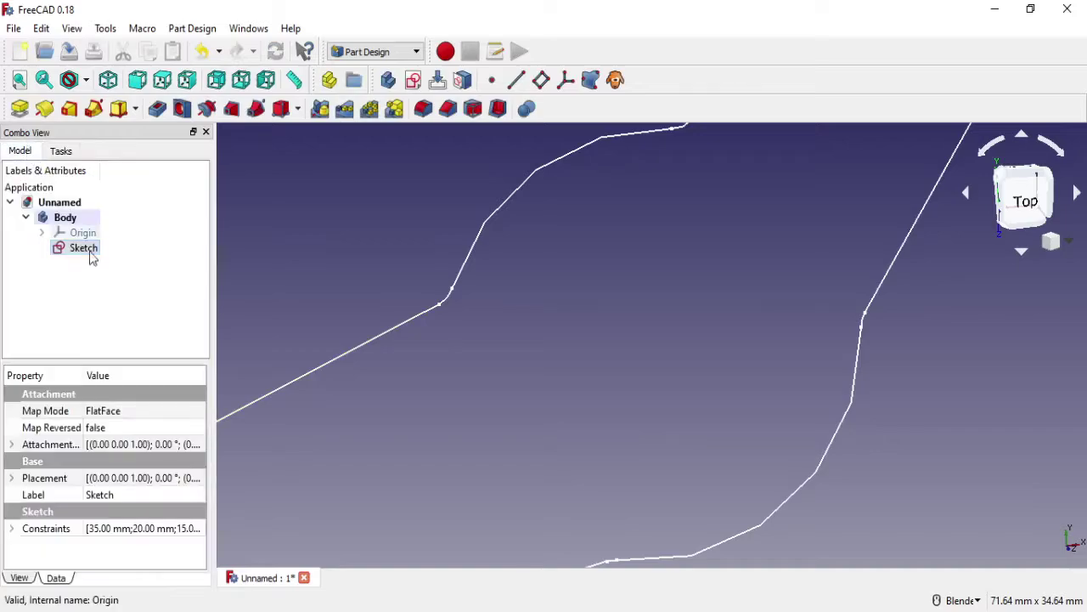
pyautogui.rightClick(85, 250)
pyautogui.click(112, 264)
pyautogui.keyDown('shift'); pyautogui.moveTo(548, 382); pyautogui.dragTo(647, 324, button='middle'); pyautogui.keyUp('shift')
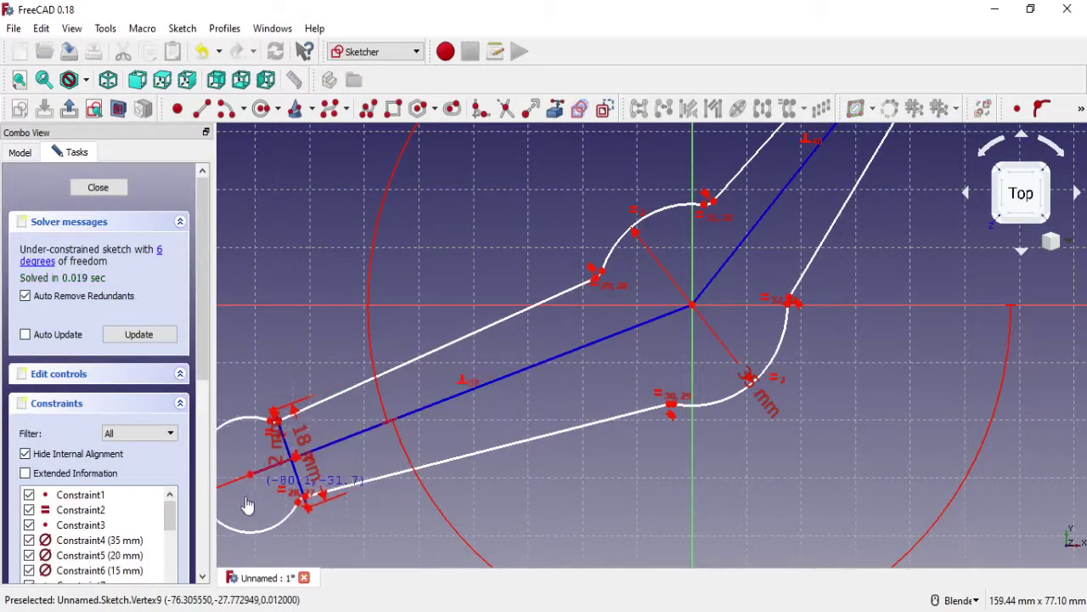
pyautogui.scroll(-3, 728, 350)
pyautogui.scroll(2, 745, 295)
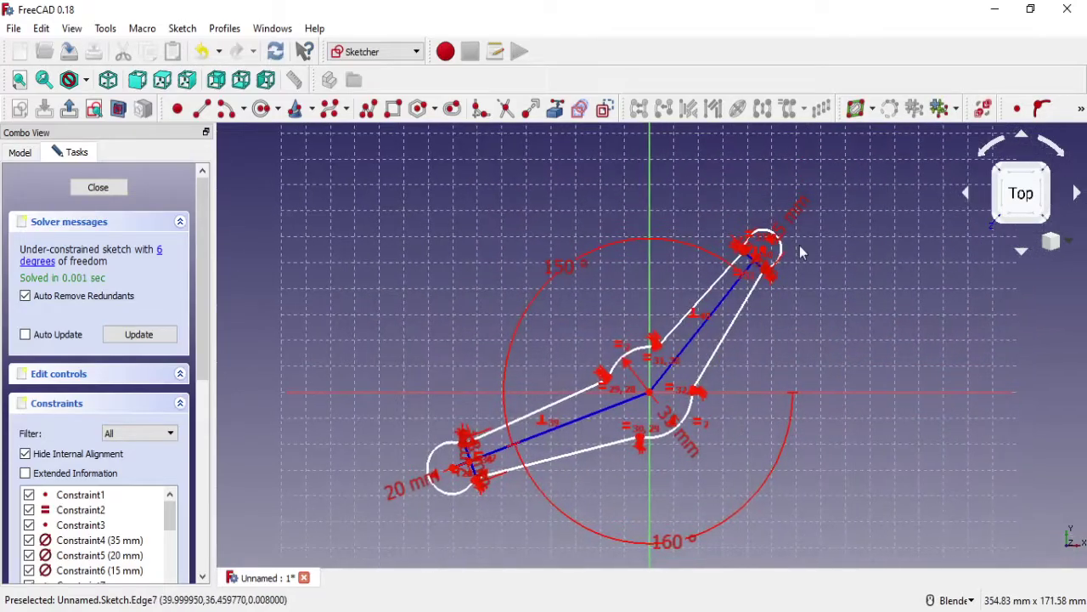
pyautogui.scroll(3, 801, 246)
pyautogui.moveTo(707, 334)
pyautogui.mouseDown()
pyautogui.moveTo(736, 302)
pyautogui.moveTo(704, 325)
pyautogui.mouseUp()
pyautogui.scroll(-2, 671, 382)
pyautogui.scroll(-2, 629, 476)
pyautogui.scroll(2, 611, 497)
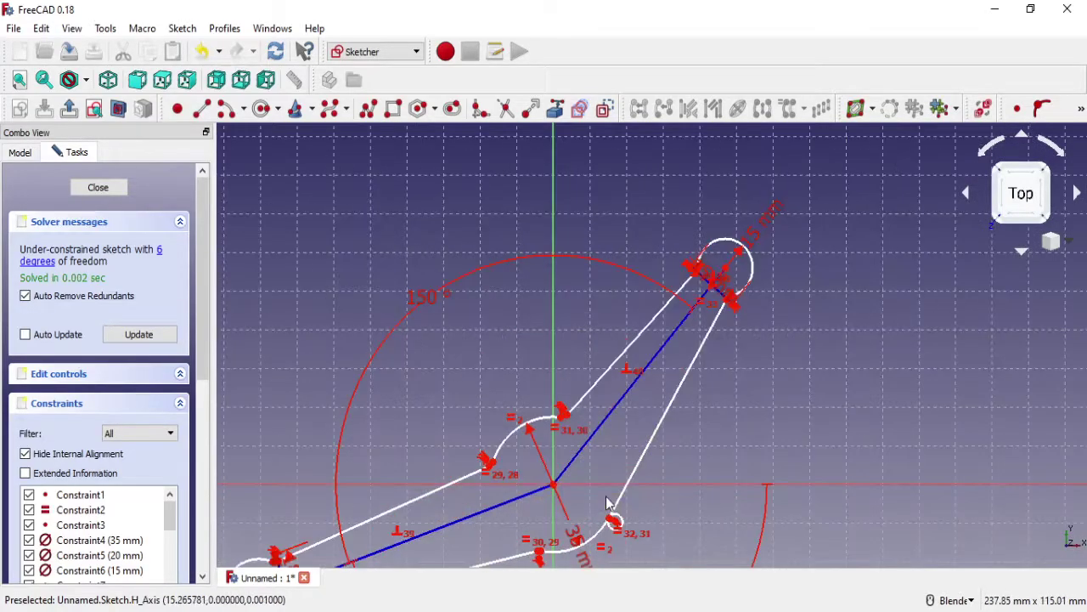
pyautogui.scroll(2, 580, 507)
pyautogui.click(204, 52)
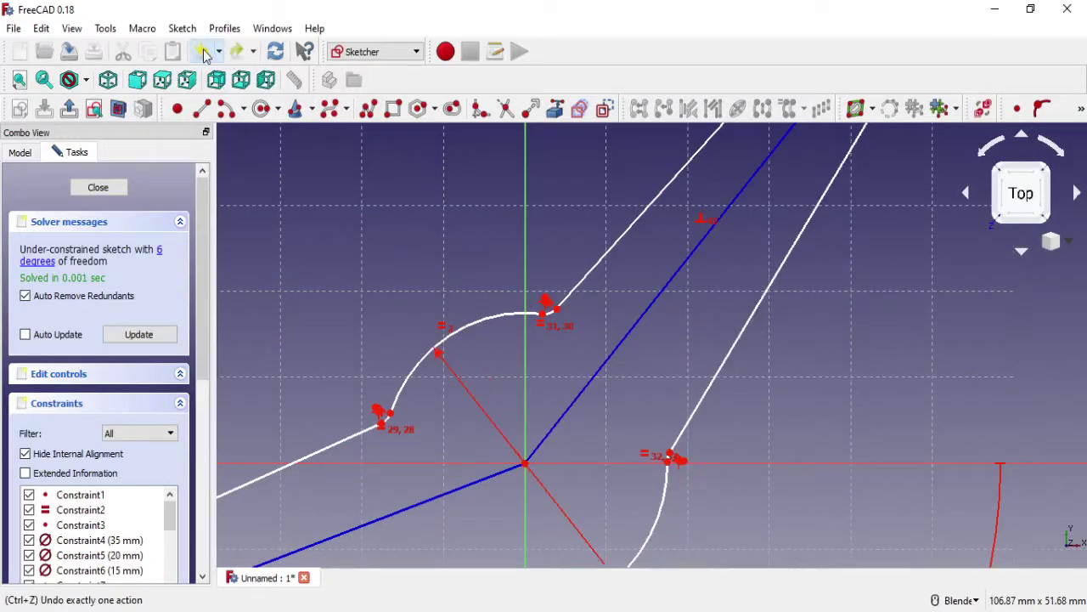
pyautogui.scroll(-1, 522, 505)
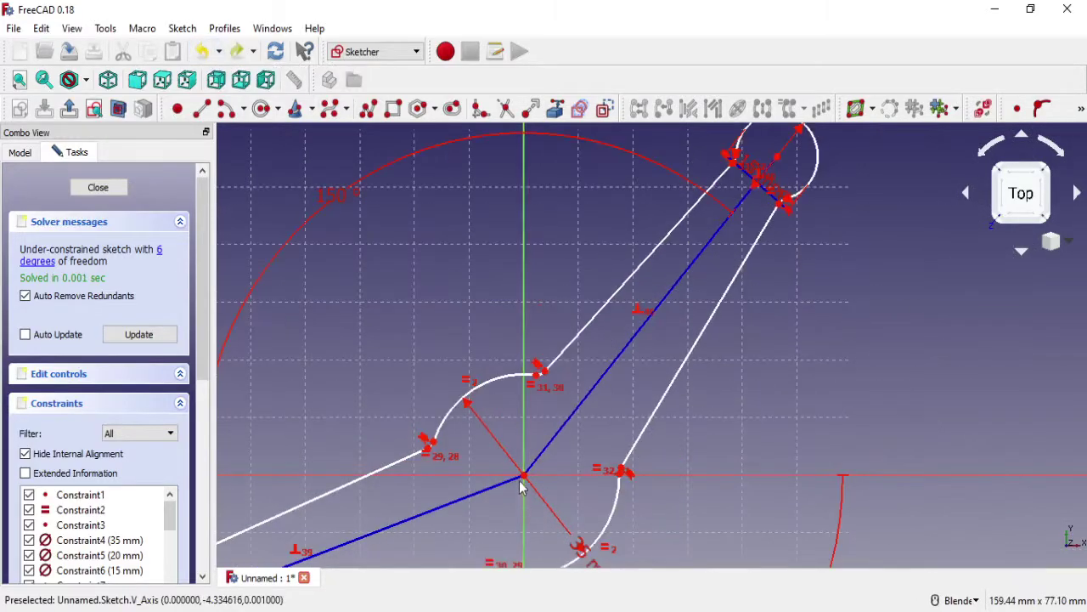
pyautogui.scroll(1, 510, 484)
# Step: Draw a line across the arm's large end between the arc's tangent points
pyautogui.scroll(5, 536, 333)
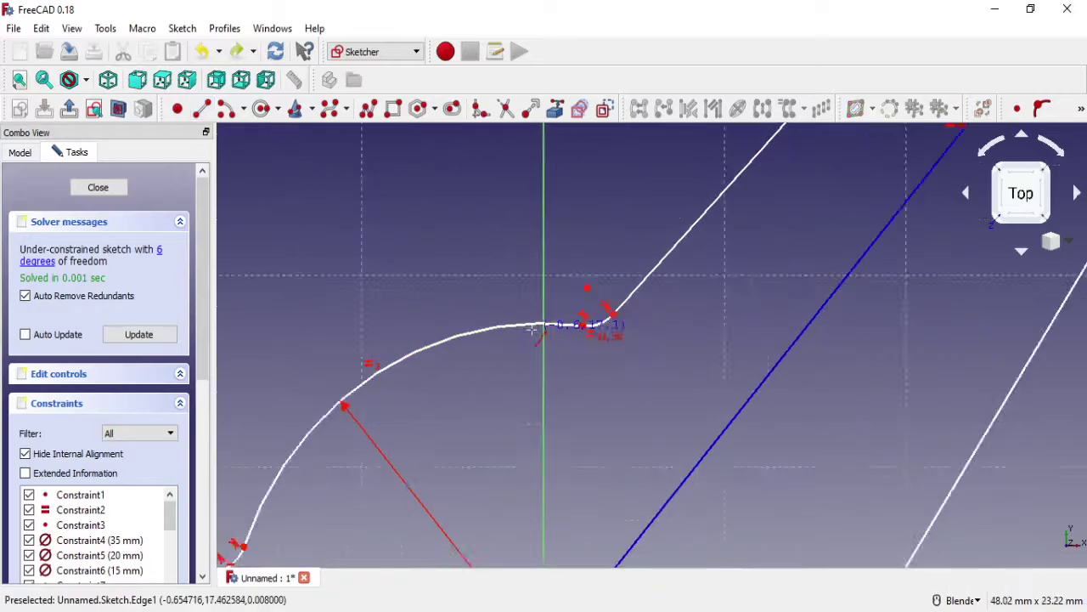
pyautogui.scroll(3, 528, 321)
pyautogui.click(635, 293)
pyautogui.scroll(-4, 634, 293)
pyautogui.keyDown('shift'); pyautogui.moveTo(680, 347); pyautogui.dragTo(628, 151, button='middle'); pyautogui.keyUp('shift')
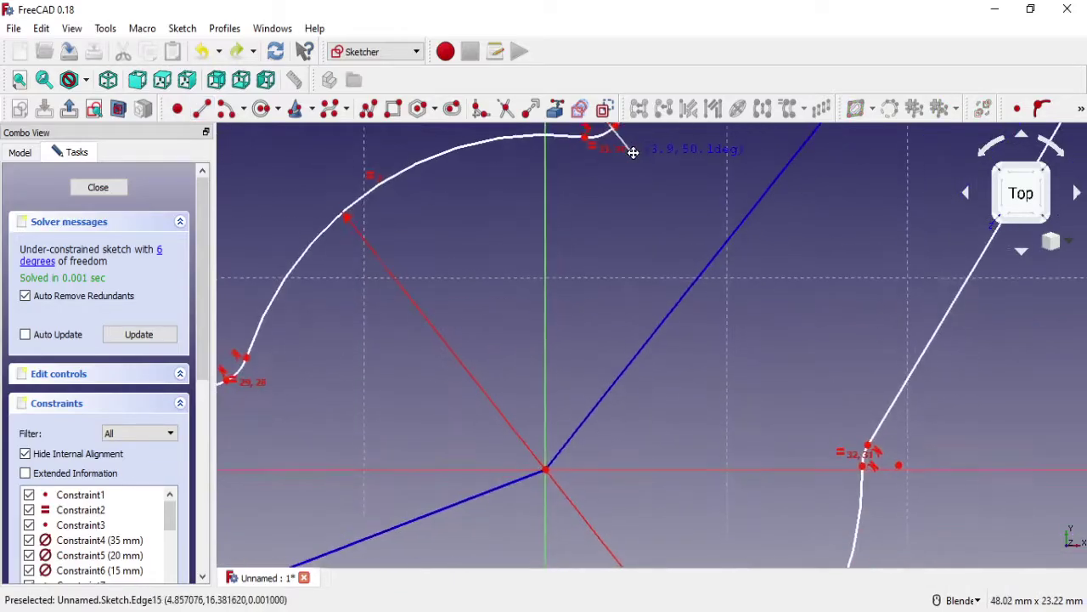
pyautogui.click(899, 461)
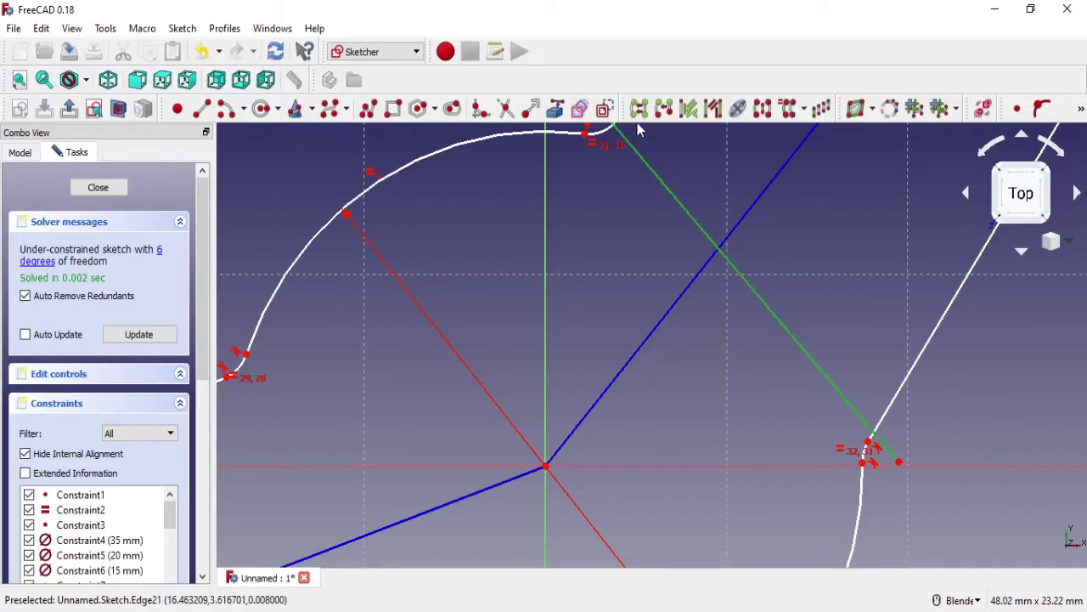
# Step: Make the new cross line perpendicular to the arm's centre line
pyautogui.click(707, 260)
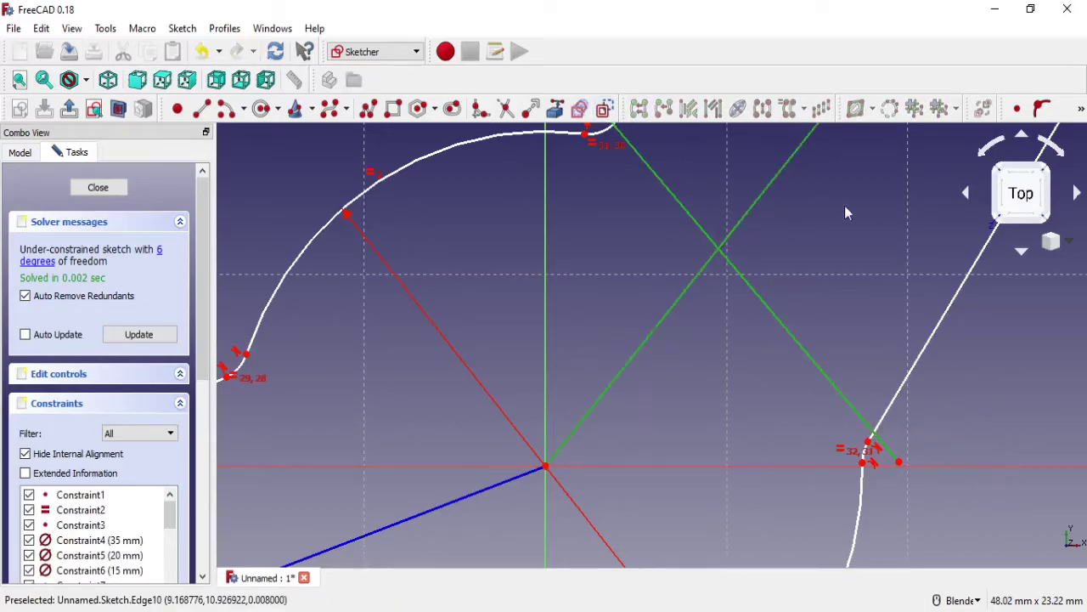
pyautogui.click(1080, 112)
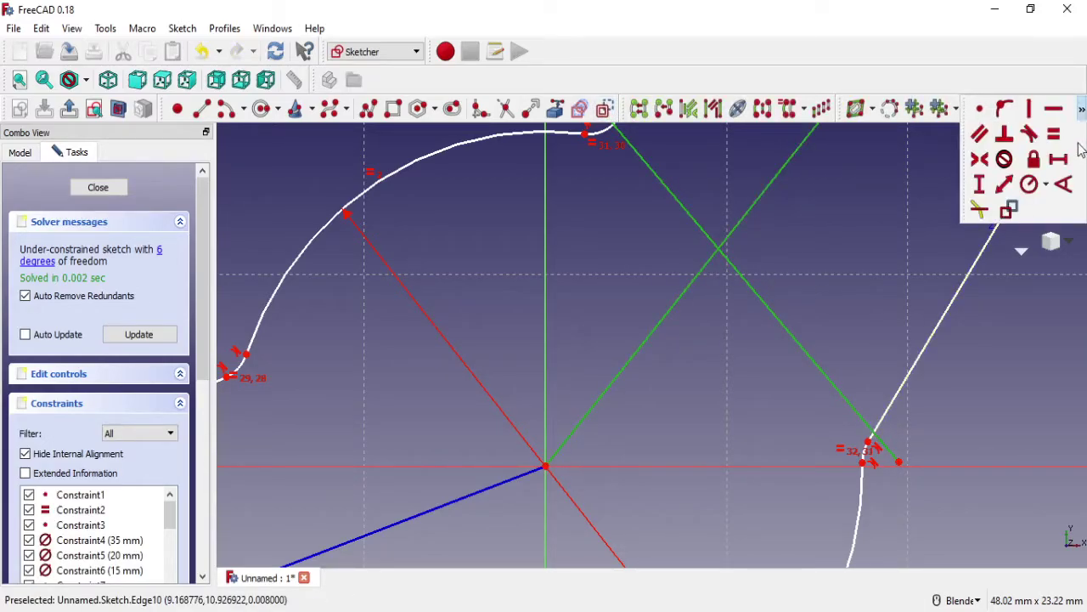
pyautogui.click(1005, 133)
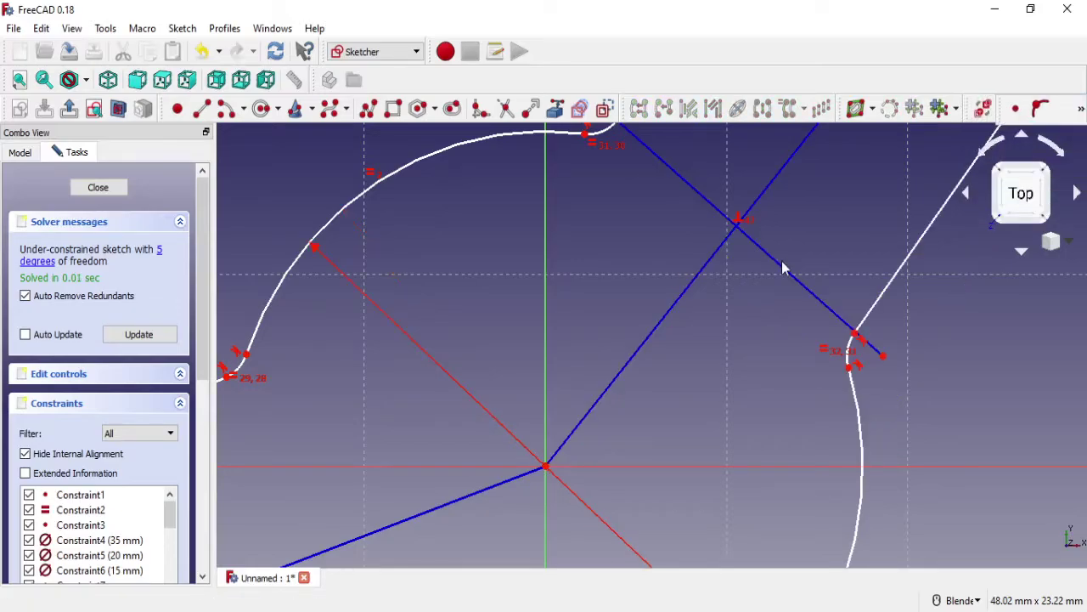
pyautogui.scroll(-5, 868, 319)
pyautogui.scroll(4, 869, 319)
pyautogui.moveTo(852, 335); pyautogui.dragTo(912, 403)
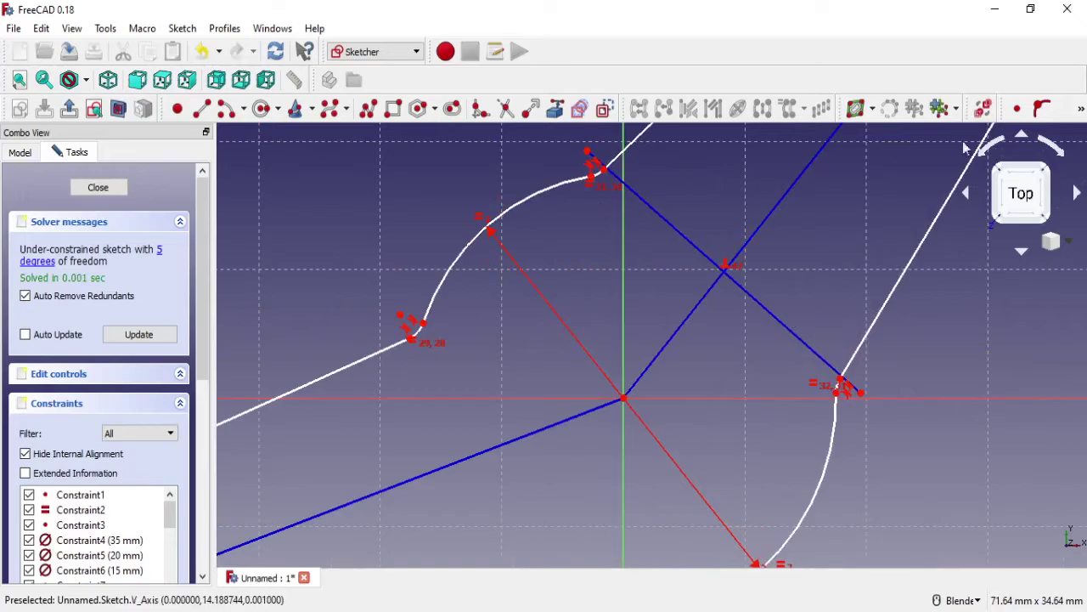
# Step: Constrain the cross line's length to 27 mm
pyautogui.click(1082, 114)
pyautogui.click(980, 182)
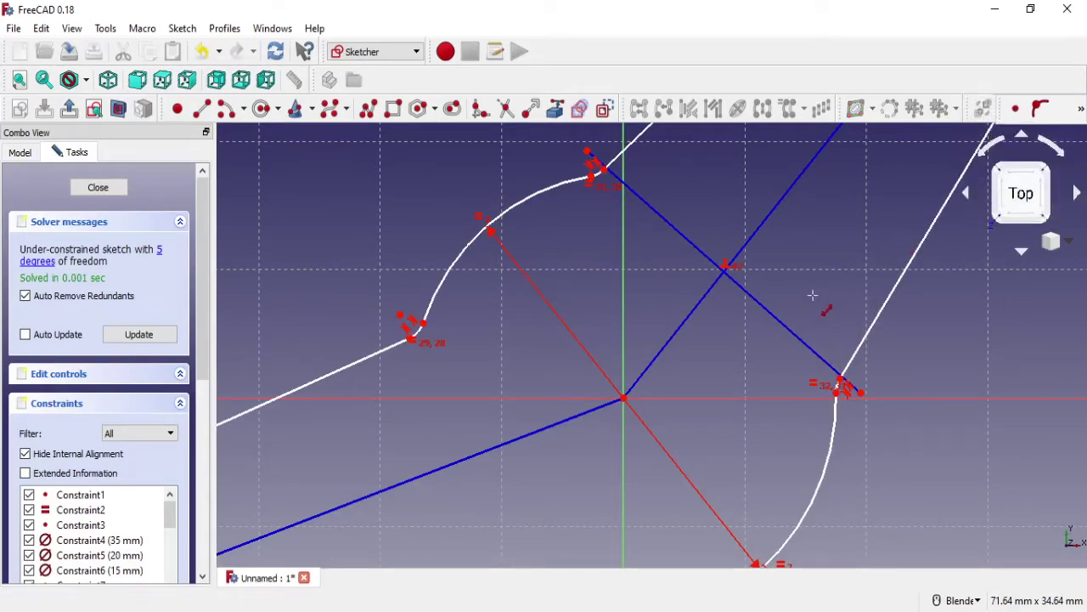
pyautogui.click(783, 320)
pyautogui.write('27')
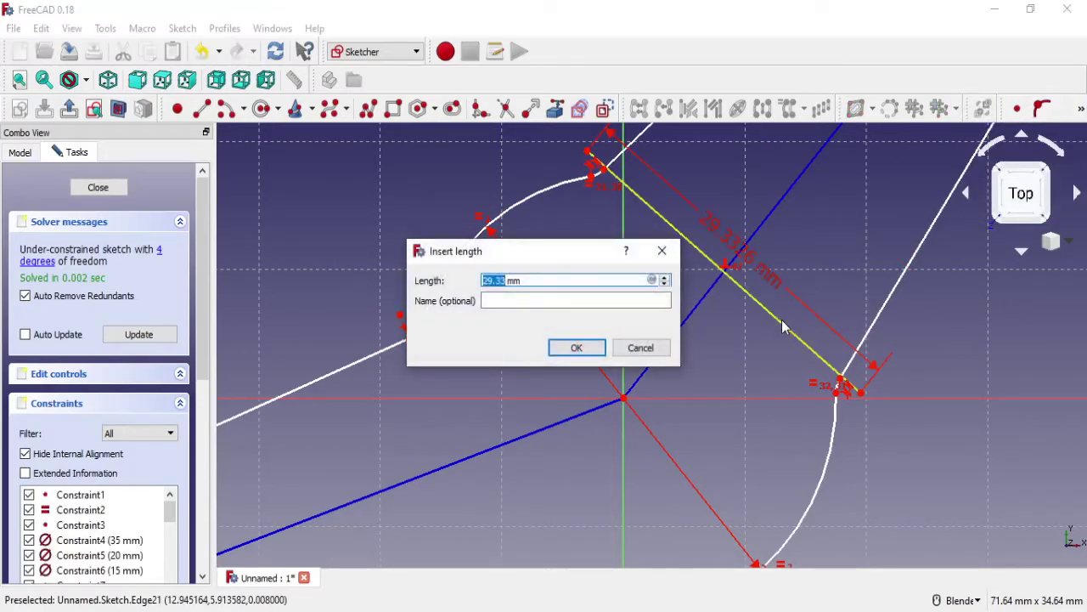
pyautogui.click(576, 347)
pyautogui.scroll(-2, 743, 347)
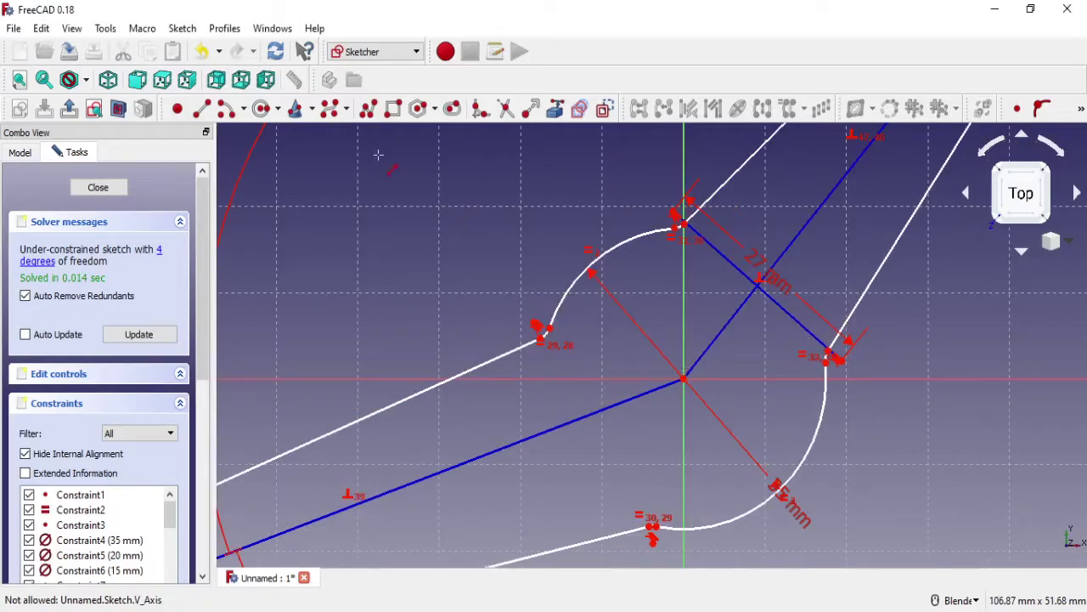
# Step: Draw a construction line between the lower arm's root tangent points
pyautogui.click(202, 108)
pyautogui.scroll(2, 565, 304)
pyautogui.scroll(2, 529, 290)
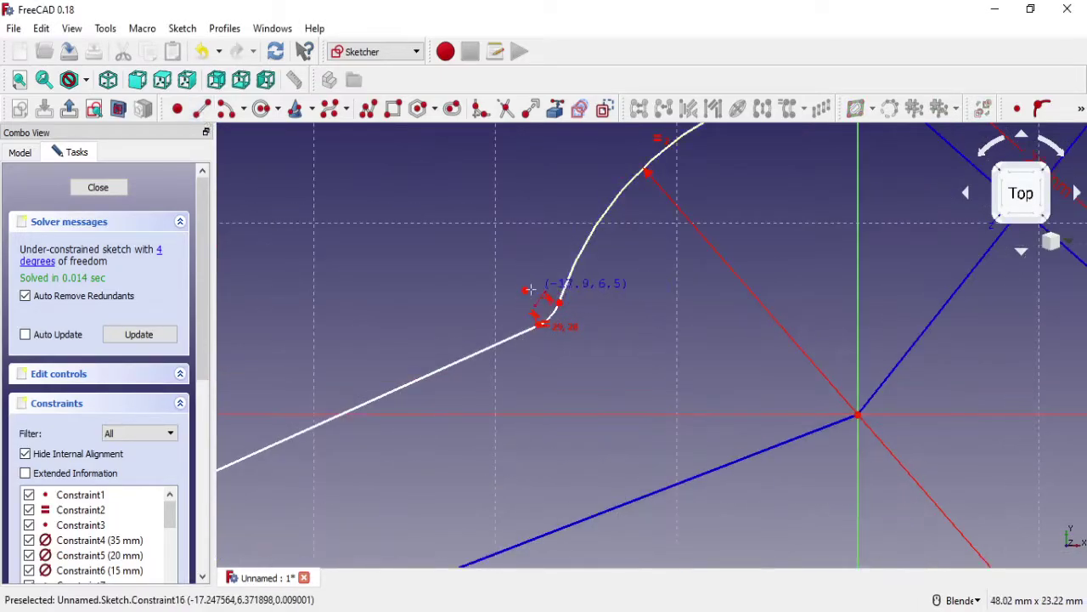
pyautogui.click(529, 291)
pyautogui.scroll(-2, 578, 318)
pyautogui.scroll(2, 675, 417)
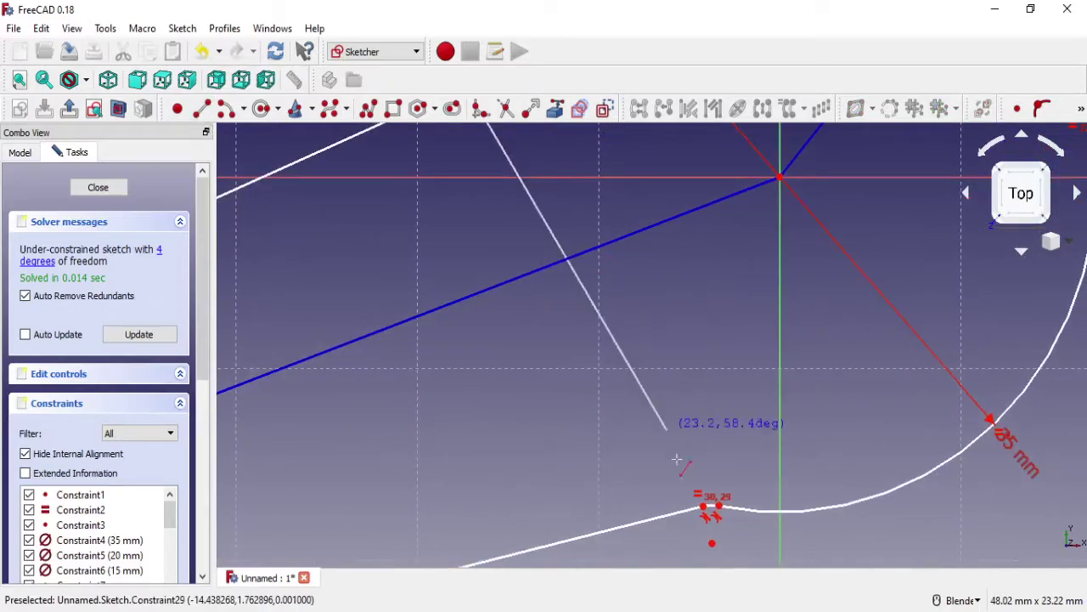
pyautogui.click(711, 542)
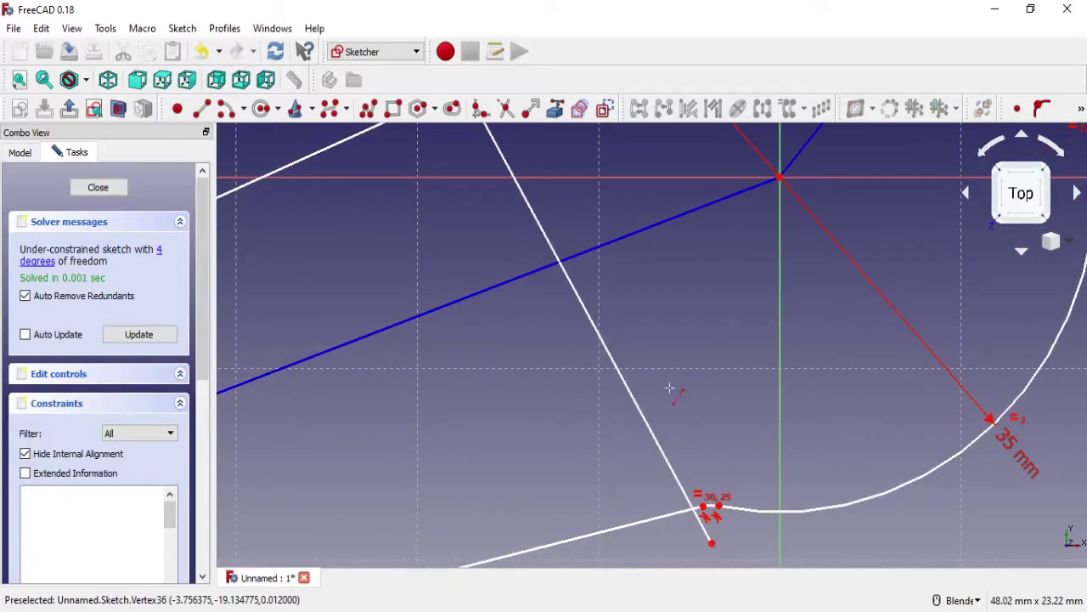
pyautogui.click(582, 293)
pyautogui.click(605, 108)
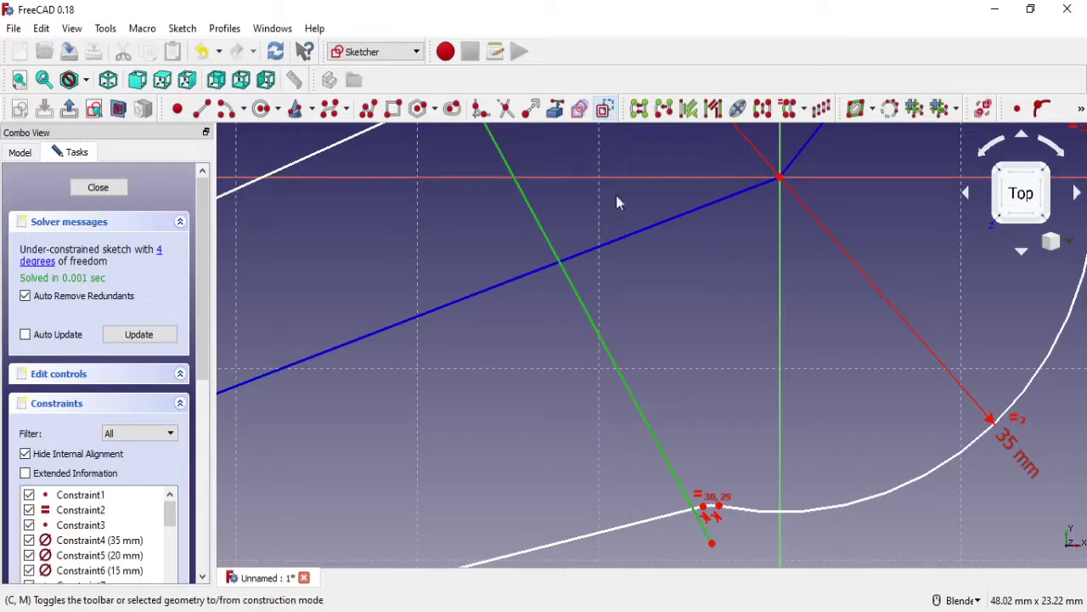
# Step: Constrain the second cross line perpendicular to the arm's centre line
pyautogui.click(600, 246)
pyautogui.click(552, 248)
pyautogui.click(1080, 109)
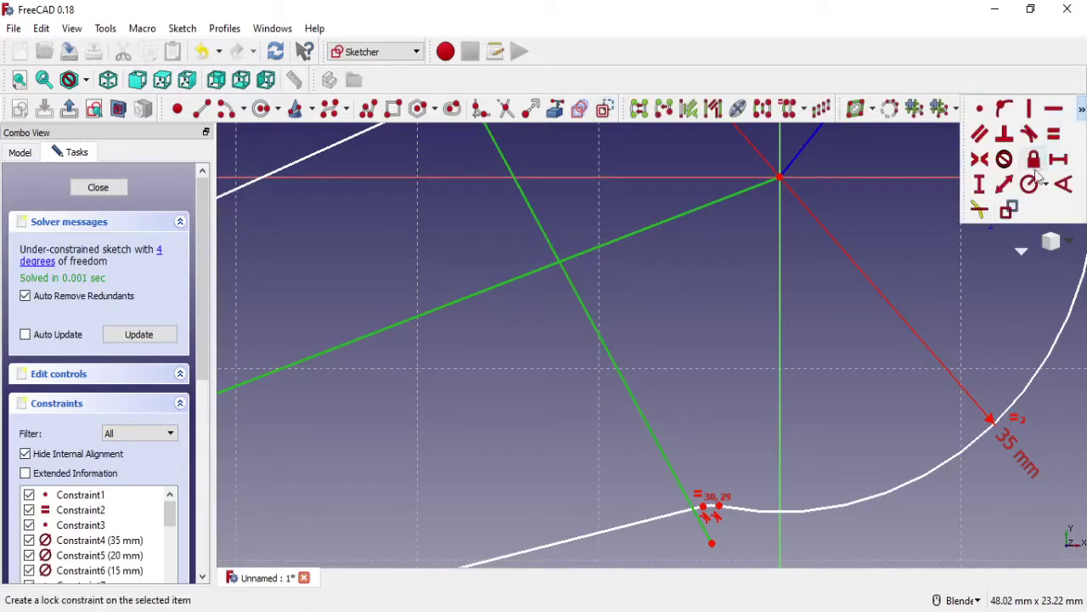
pyautogui.click(1004, 133)
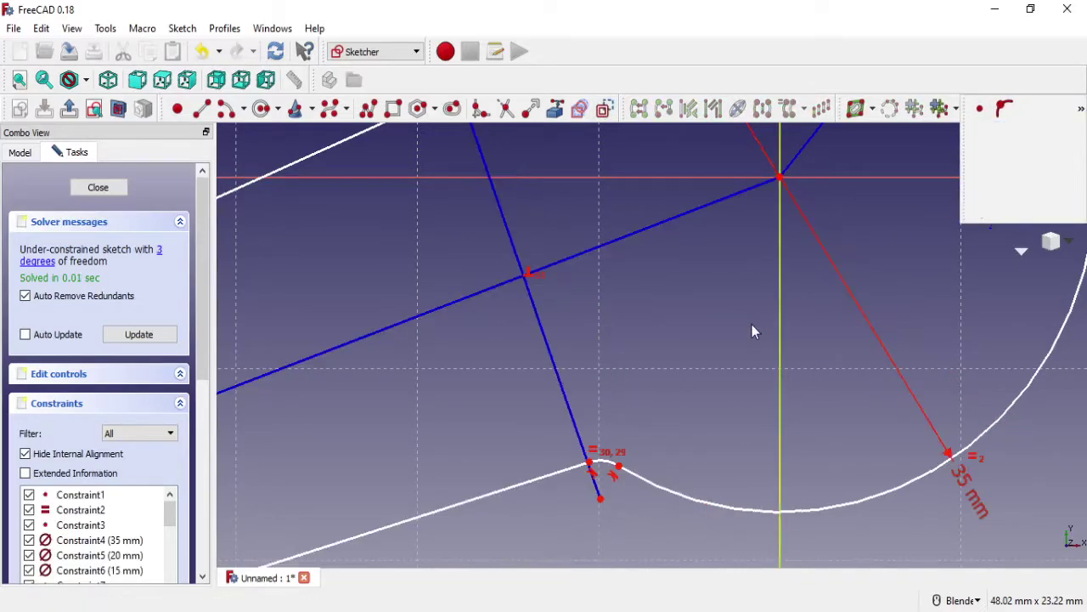
pyautogui.scroll(-3, 752, 324)
pyautogui.scroll(-2, 753, 268)
pyautogui.scroll(2, 783, 185)
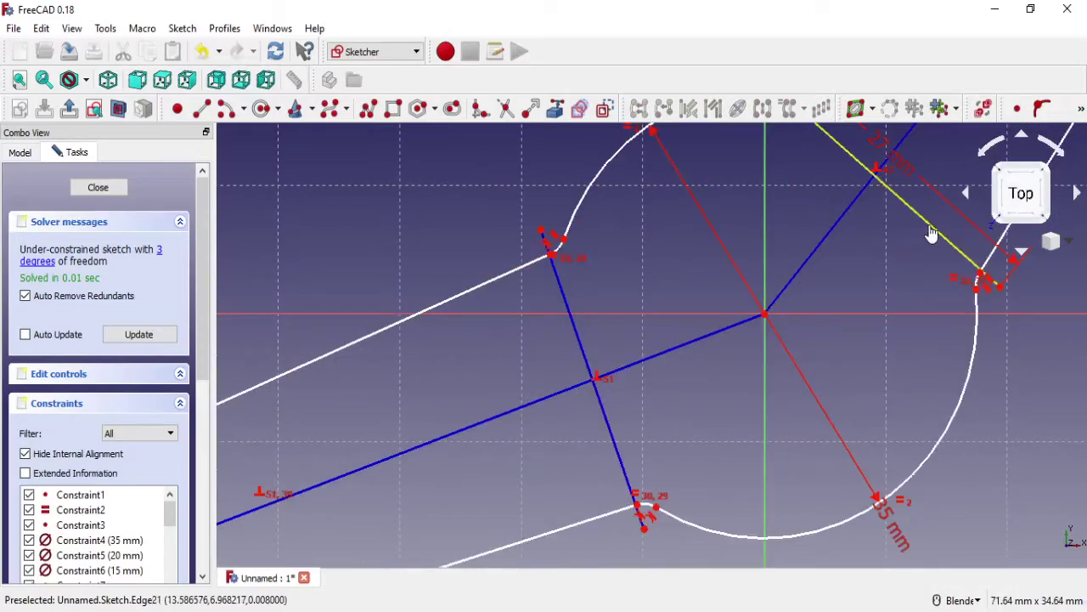
# Step: Make the second cross line equal in length to the 27 mm line
pyautogui.click(932, 231)
pyautogui.click(580, 340)
pyautogui.click(1080, 109)
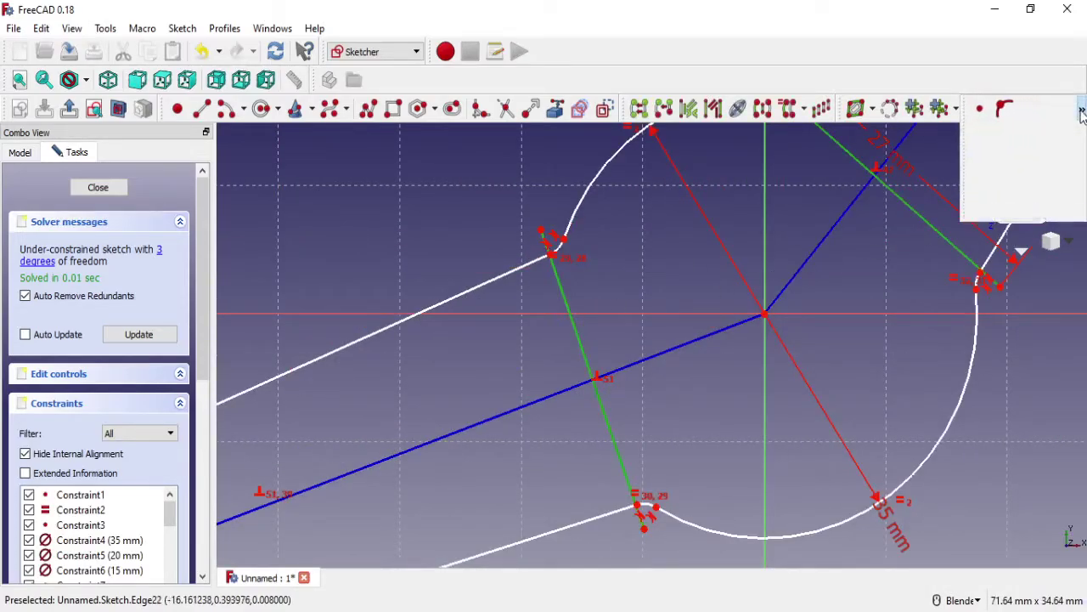
pyautogui.click(1062, 136)
pyautogui.scroll(-3, 704, 319)
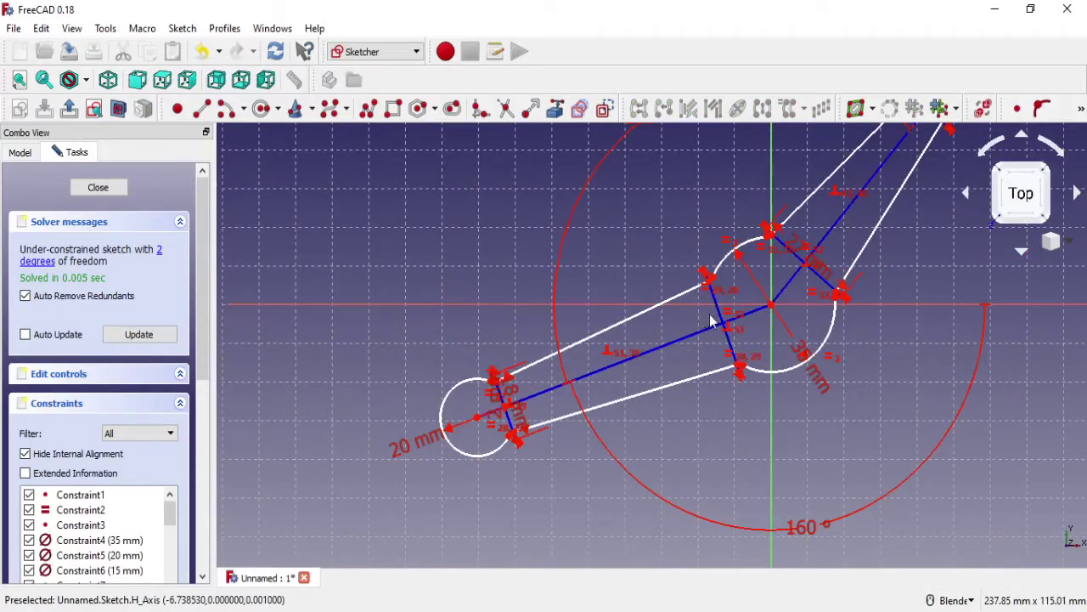
pyautogui.scroll(-2, 680, 289)
pyautogui.scroll(2, 650, 255)
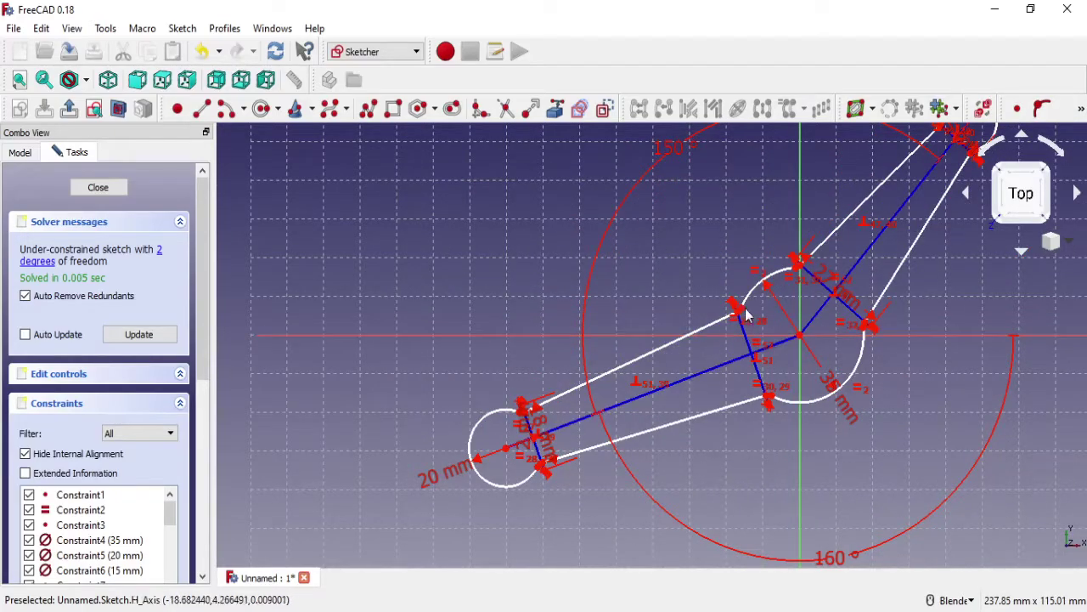
# Step: Change the 27 mm cross-line dimension to 30 mm
pyautogui.scroll(2, 765, 305)
pyautogui.doubleClick(896, 304)
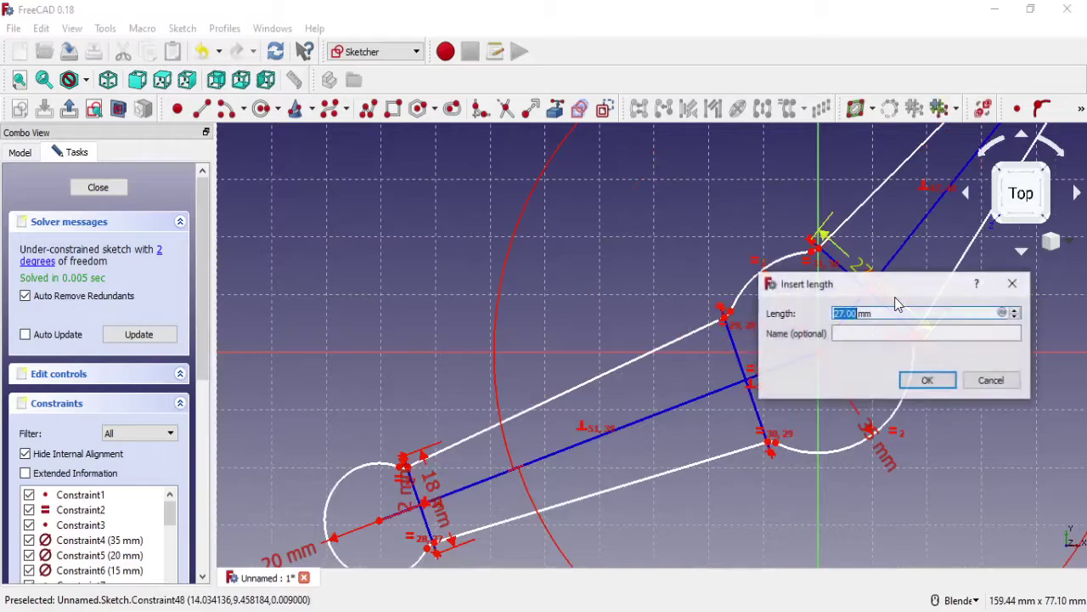
pyautogui.click(926, 381)
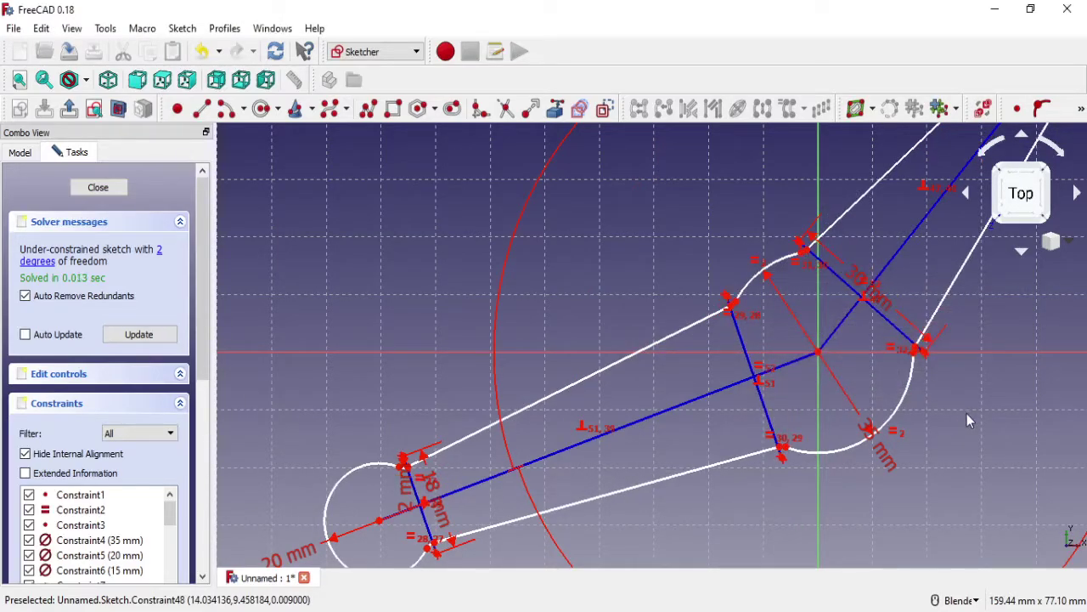
pyautogui.scroll(-2, 841, 357)
pyautogui.scroll(2, 586, 416)
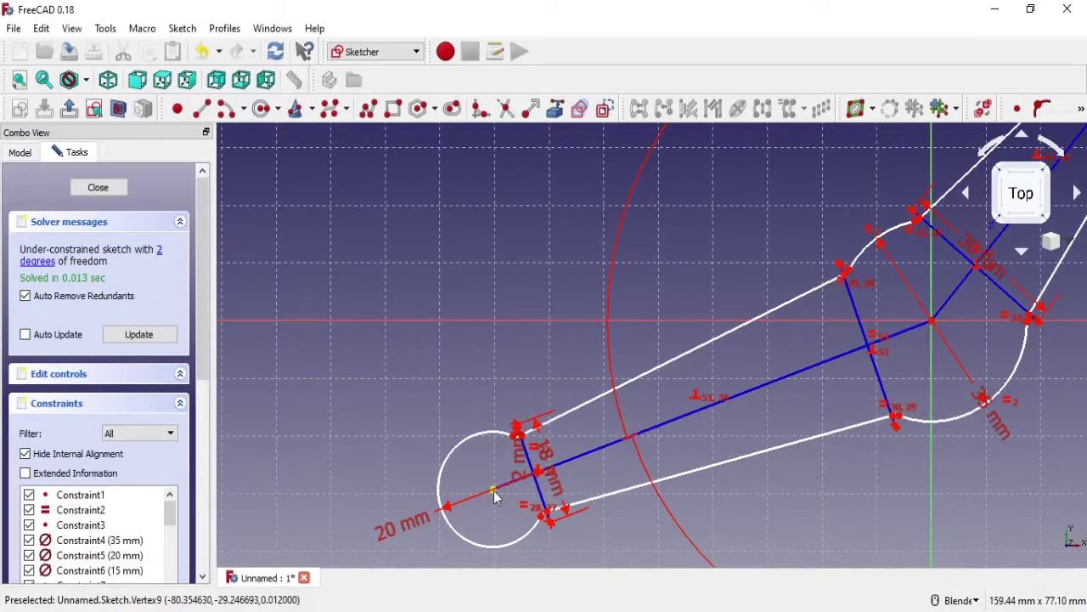
# Step: Drag the small end circle's centre and an arm corner point to new positions
pyautogui.moveTo(493, 490); pyautogui.dragTo(456, 503)
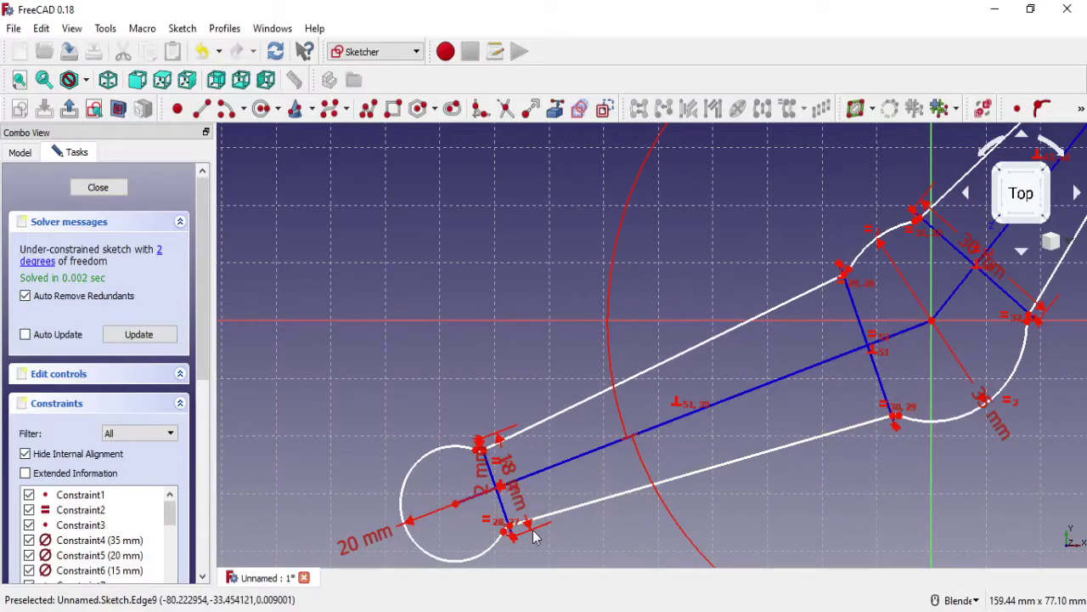
pyautogui.scroll(2, 533, 536)
pyautogui.scroll(5, 509, 541)
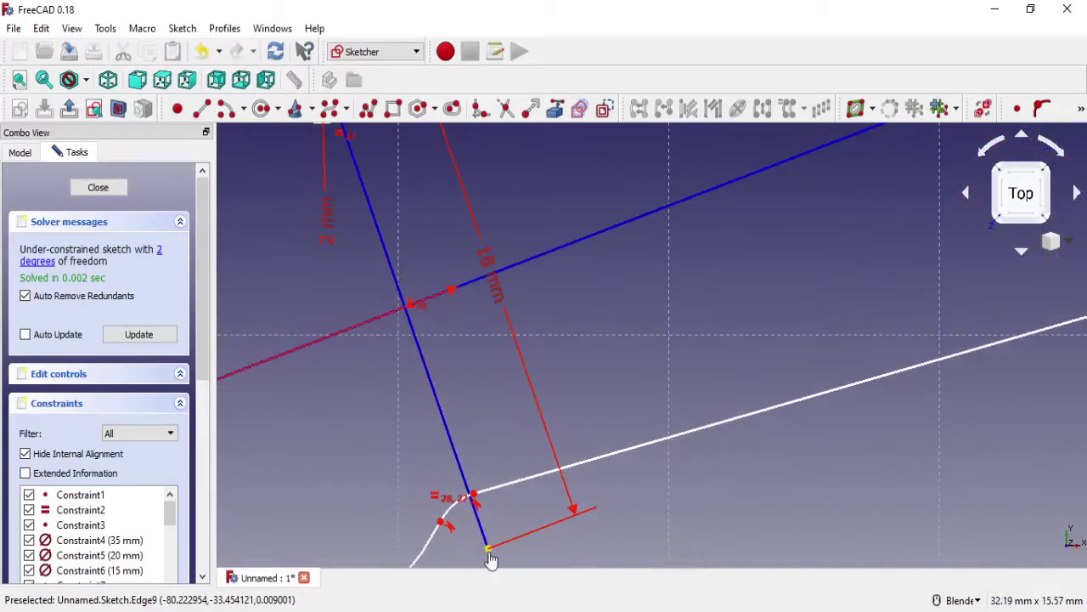
pyautogui.moveTo(491, 561)
pyautogui.mouseDown()
pyautogui.moveTo(564, 558)
pyautogui.moveTo(766, 428)
pyautogui.mouseUp()
pyautogui.scroll(-8, 766, 428)
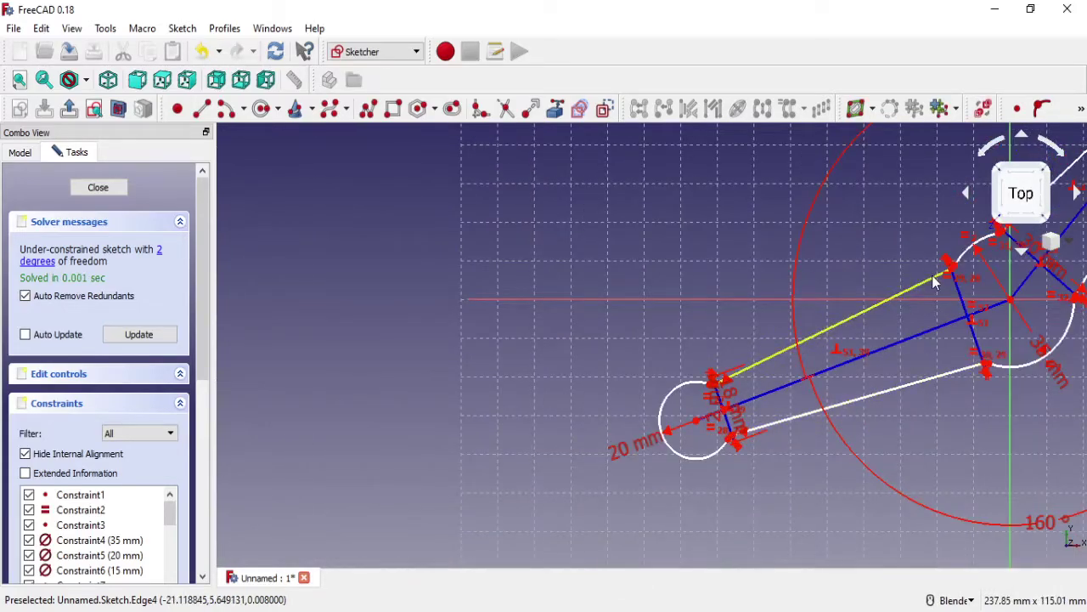
pyautogui.keyDown('shift'); pyautogui.moveTo(933, 282); pyautogui.dragTo(751, 301, button='middle'); pyautogui.keyUp('shift')
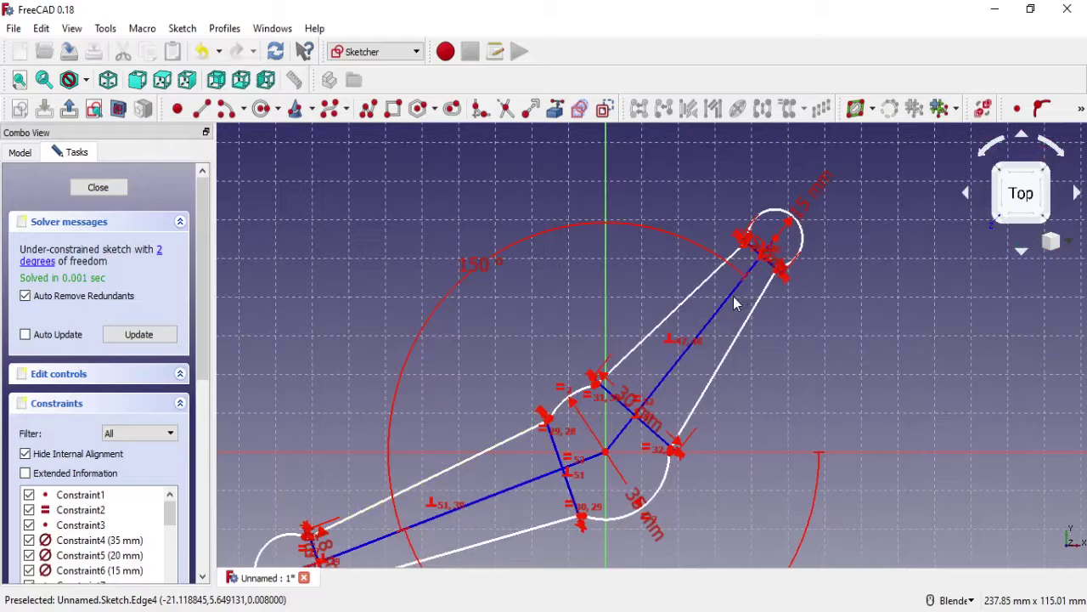
# Step: Drag the upper and lower arm ends into place around the central hub
pyautogui.moveTo(734, 298); pyautogui.dragTo(774, 357)
pyautogui.moveTo(495, 453); pyautogui.dragTo(457, 478)
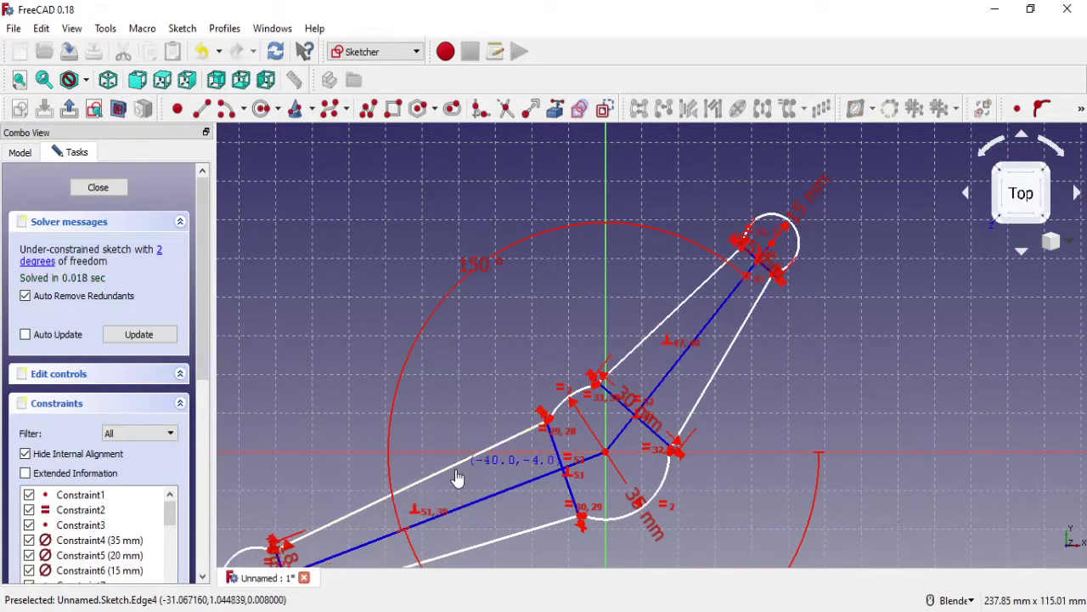
pyautogui.scroll(-2, 769, 242)
pyautogui.scroll(2, 587, 385)
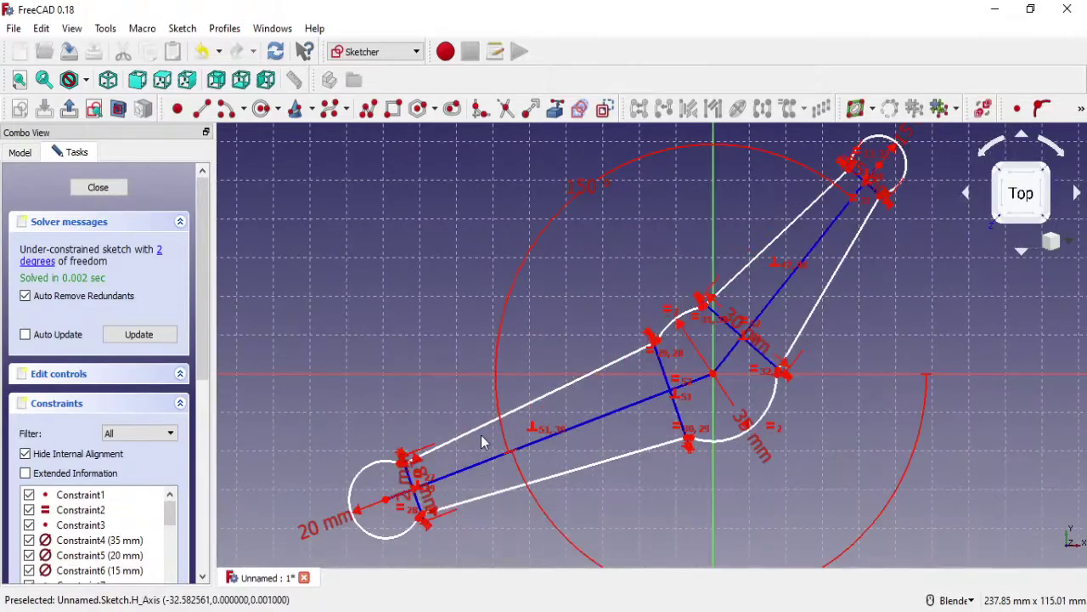
pyautogui.moveTo(473, 430); pyautogui.dragTo(519, 417)
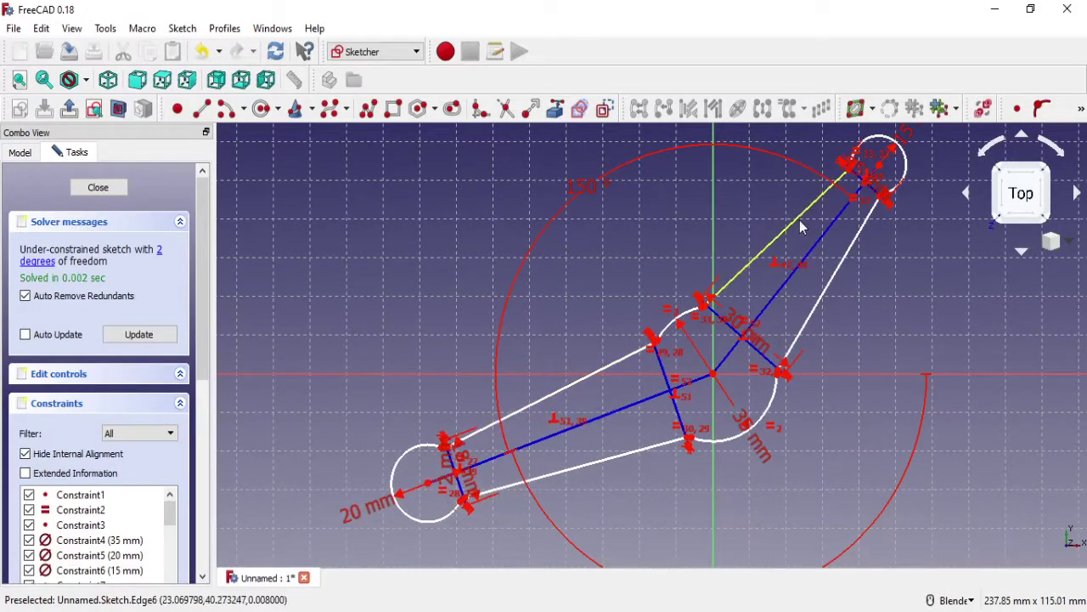
pyautogui.moveTo(800, 223); pyautogui.dragTo(761, 268)
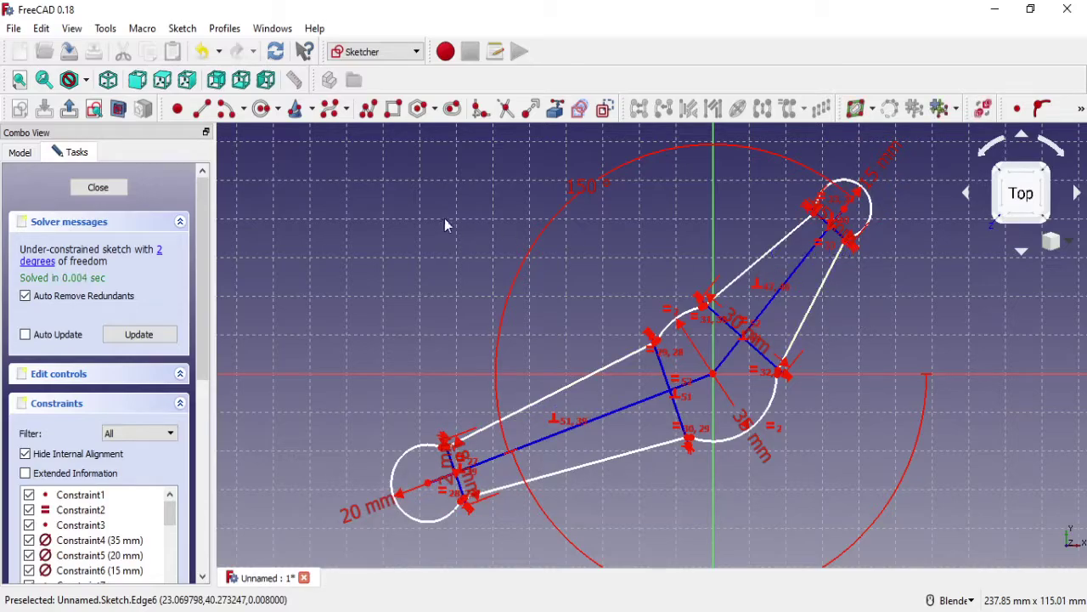
# Step: Constrain the upper arm centre line to 50 mm and the lower to 80 mm, then close the sketch
pyautogui.click(1081, 109)
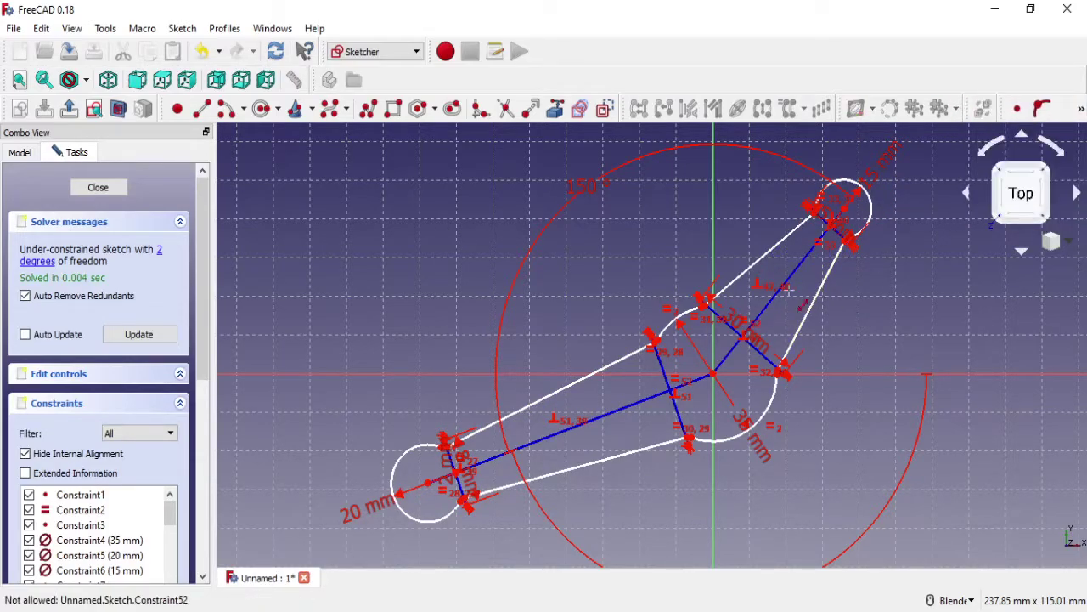
pyautogui.click(799, 282)
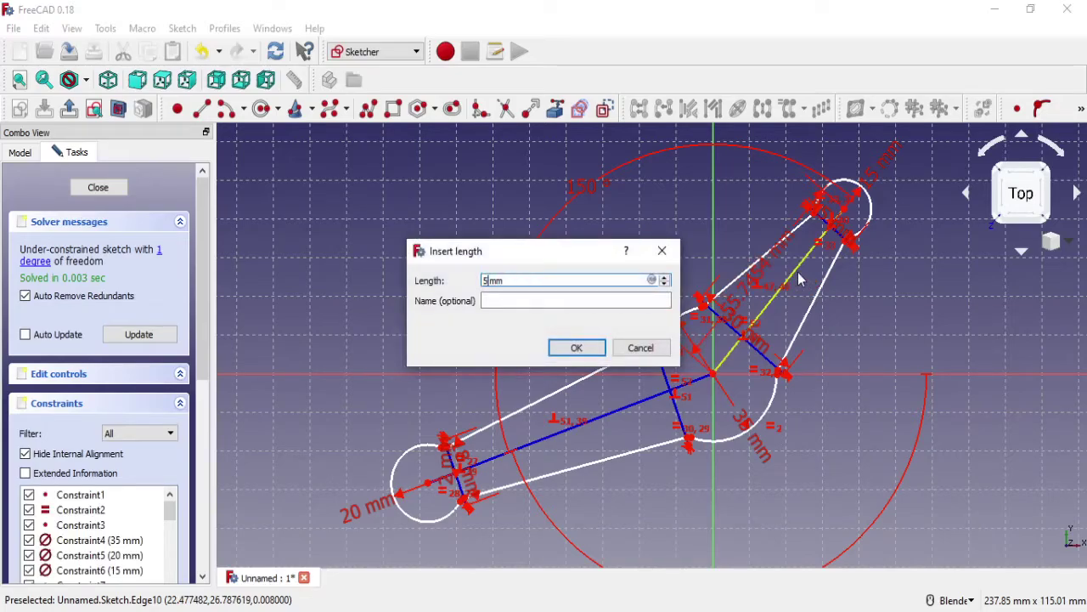
pyautogui.click(577, 348)
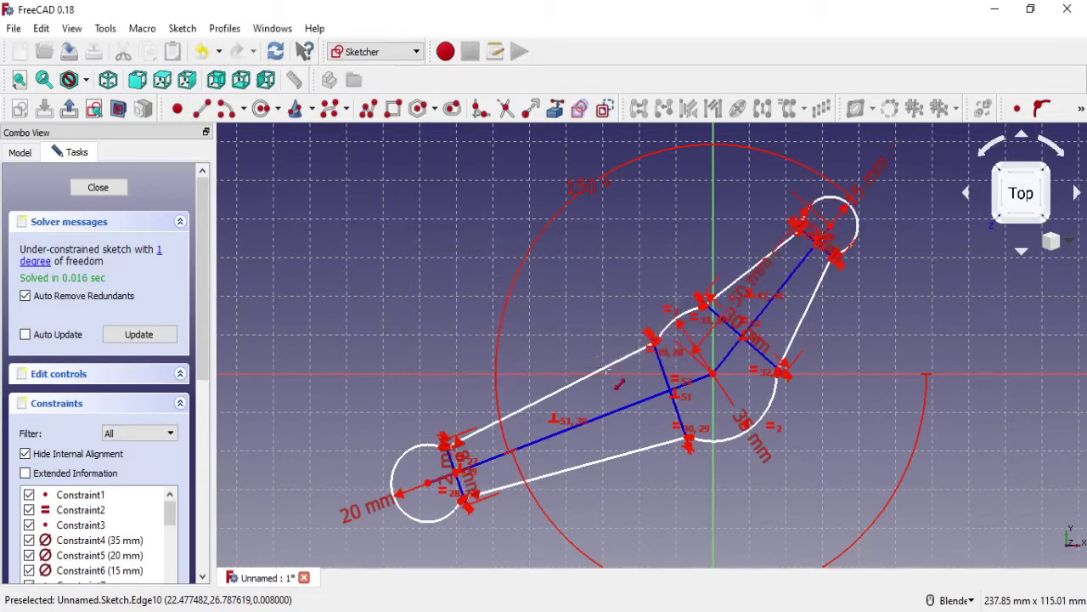
pyautogui.click(602, 416)
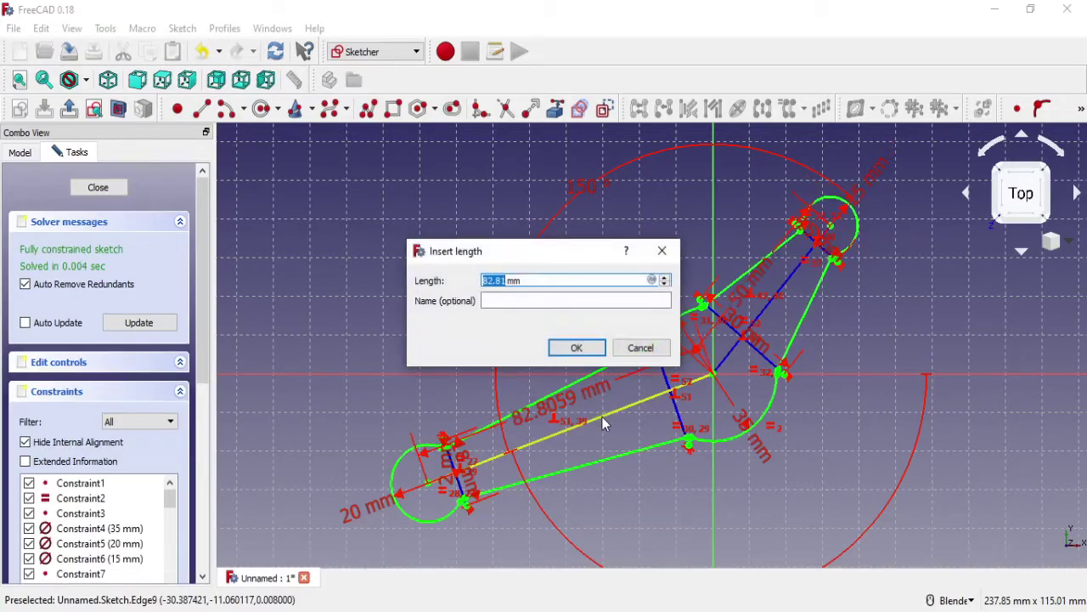
pyautogui.write('80')
pyautogui.click(589, 349)
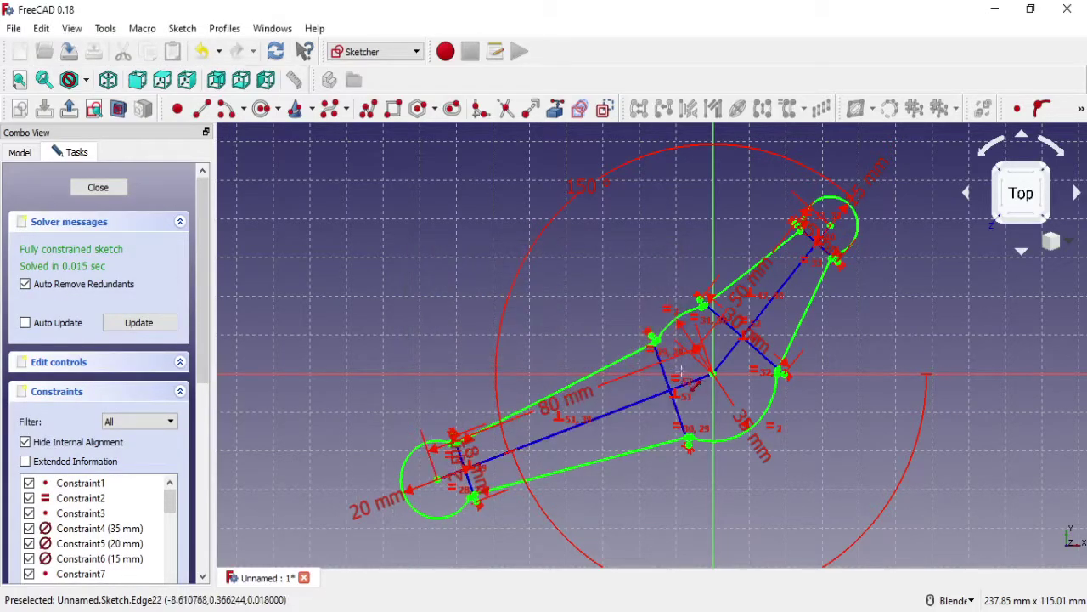
pyautogui.moveTo(767, 365); pyautogui.dragTo(772, 306, button='middle')
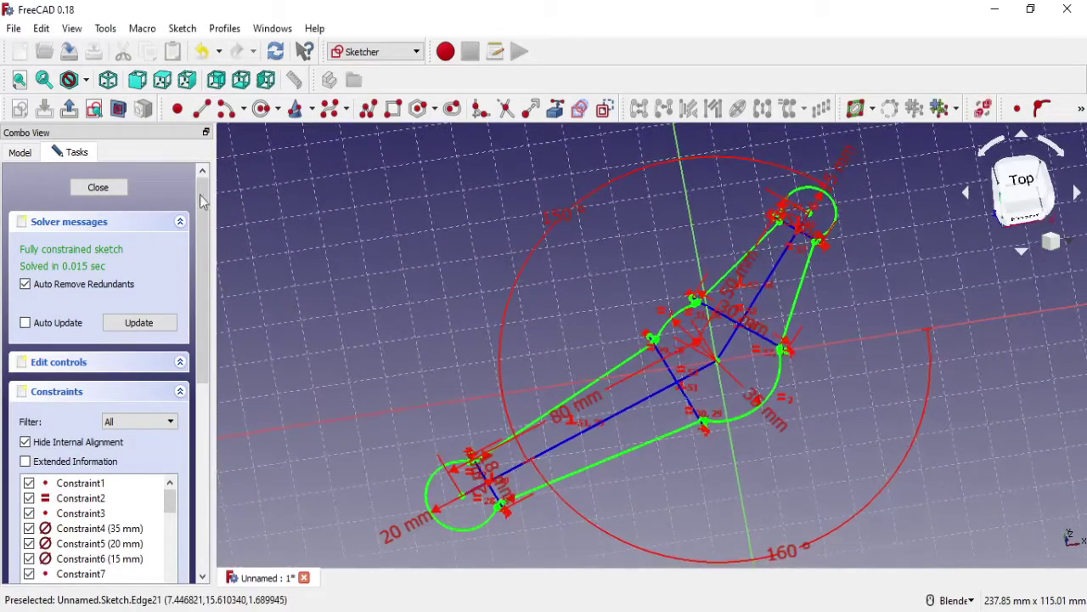
pyautogui.click(99, 188)
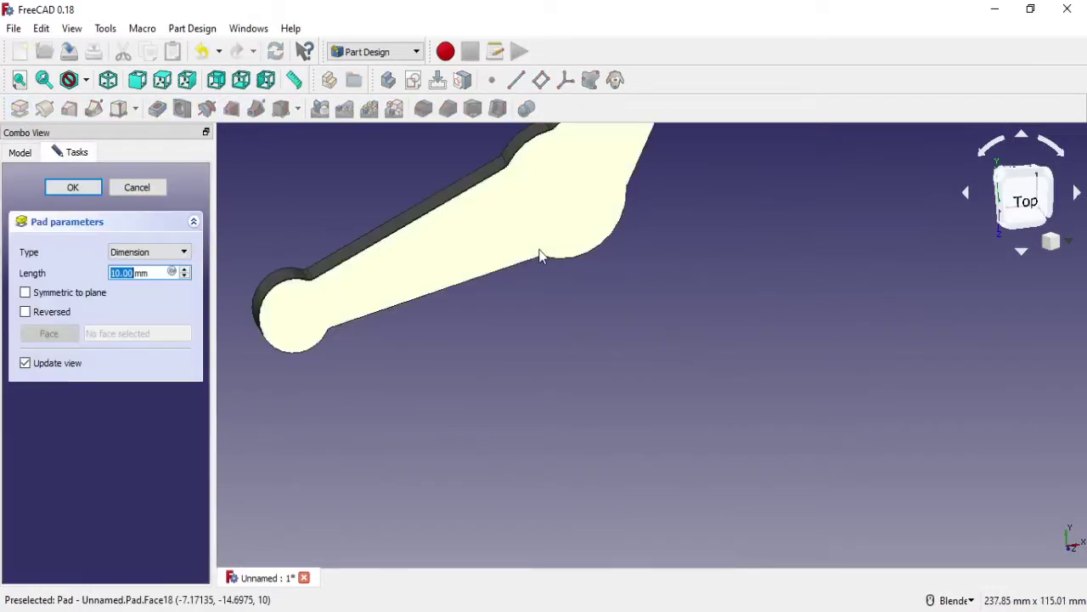
# Step: Pad the crank-arm sketch into a plate 20 mm thick
pyautogui.moveTo(547, 253)
pyautogui.mouseDown(button='middle')
pyautogui.moveTo(632, 372)
pyautogui.moveTo(677, 284)
pyautogui.mouseUp(button='middle')
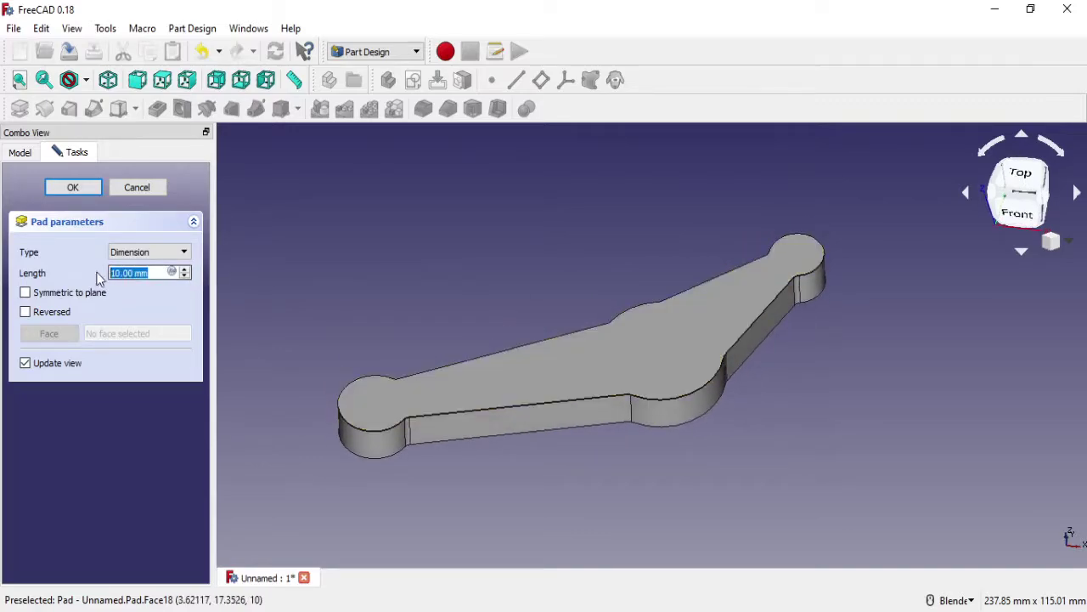
pyautogui.write('25')
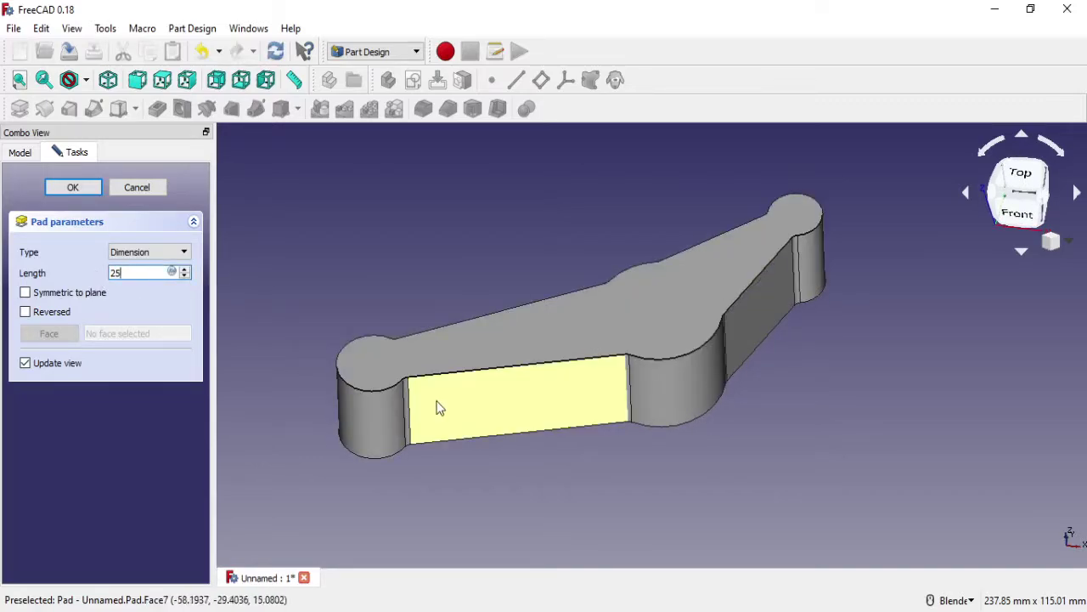
pyautogui.moveTo(437, 405)
pyautogui.mouseDown(button='middle')
pyautogui.moveTo(675, 357)
pyautogui.moveTo(692, 368)
pyautogui.moveTo(594, 340)
pyautogui.mouseUp(button='middle')
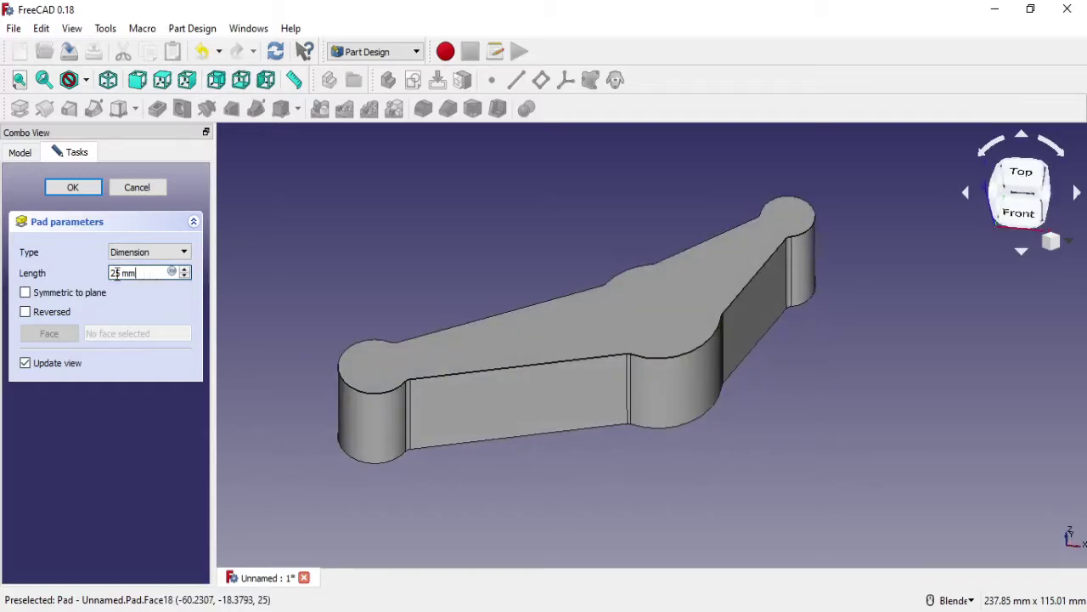
pyautogui.write('20')
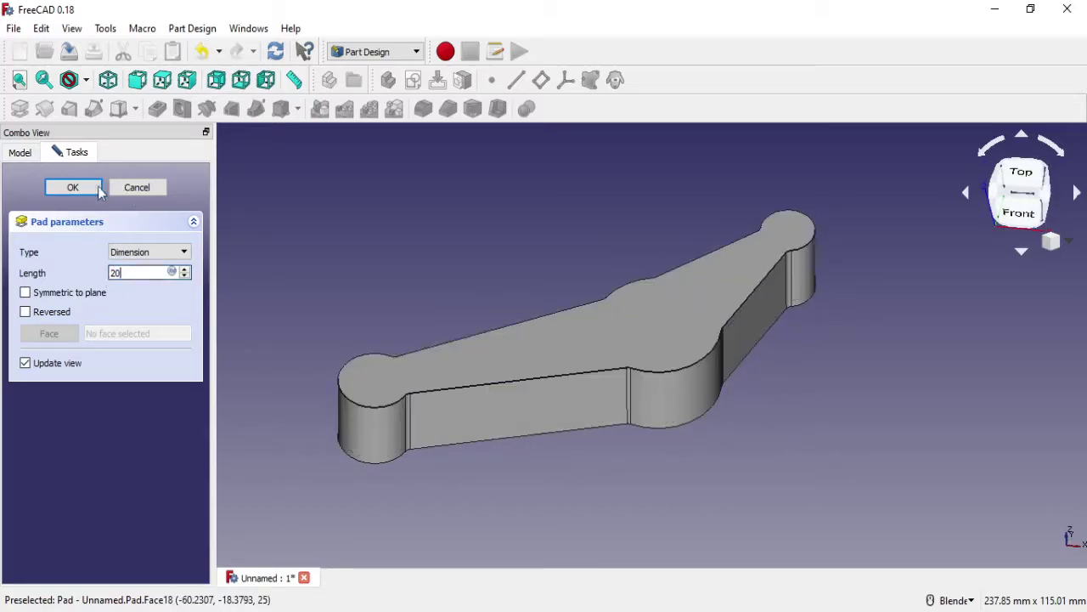
pyautogui.click(73, 186)
pyautogui.moveTo(461, 252)
pyautogui.mouseDown(button='middle')
pyautogui.moveTo(583, 255)
pyautogui.moveTo(582, 268)
pyautogui.mouseUp(button='middle')
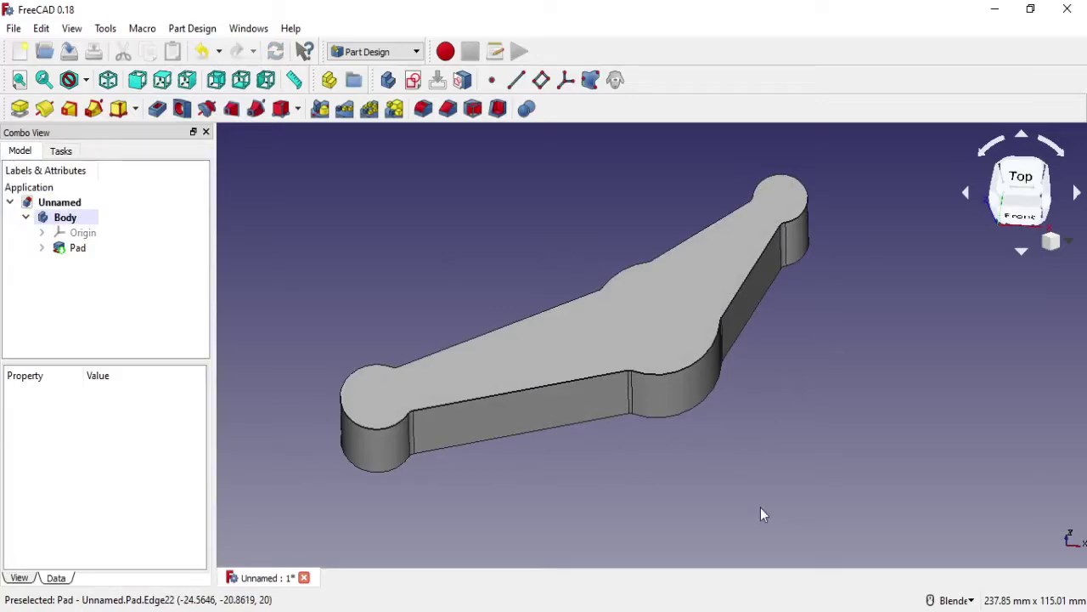
# Step: Start a new sketch on the plate's top face and reference the left end's arc edge
pyautogui.scroll(3, 543, 351)
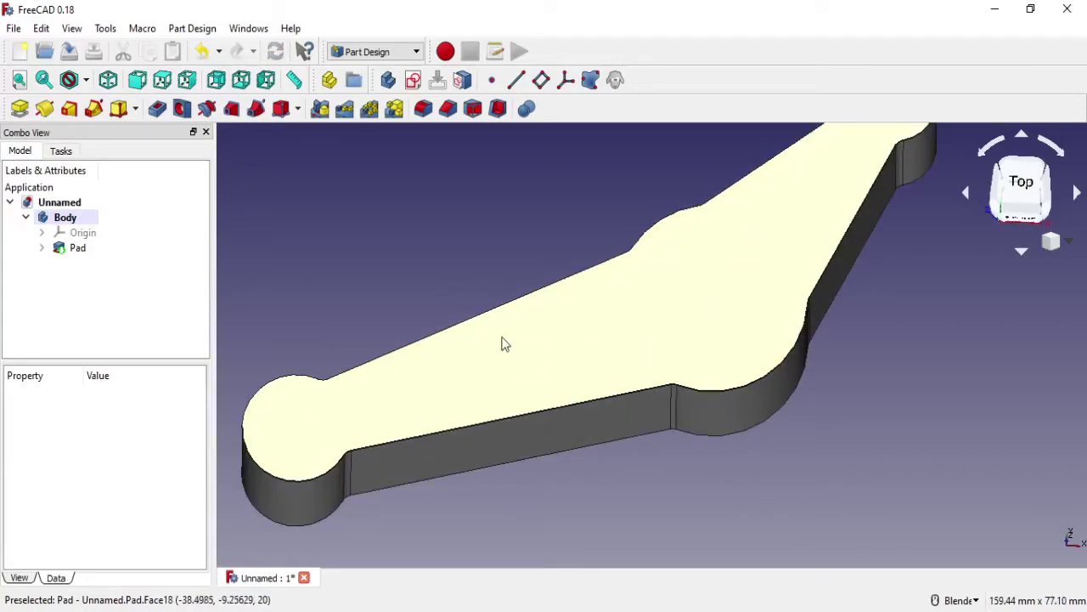
pyautogui.click(503, 344)
pyautogui.click(413, 80)
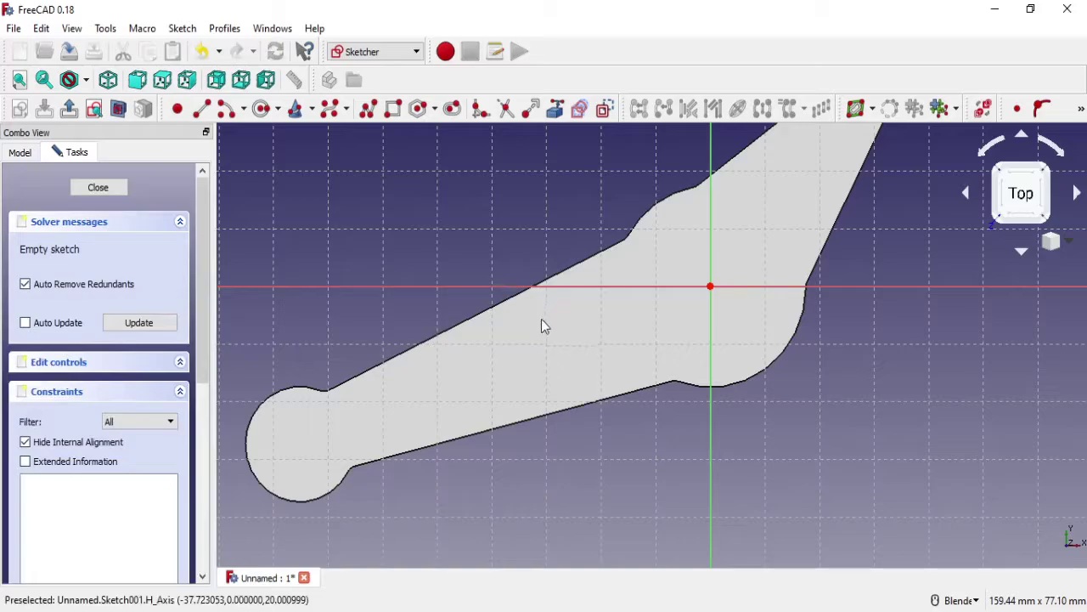
pyautogui.moveTo(544, 325); pyautogui.dragTo(652, 291, button='middle')
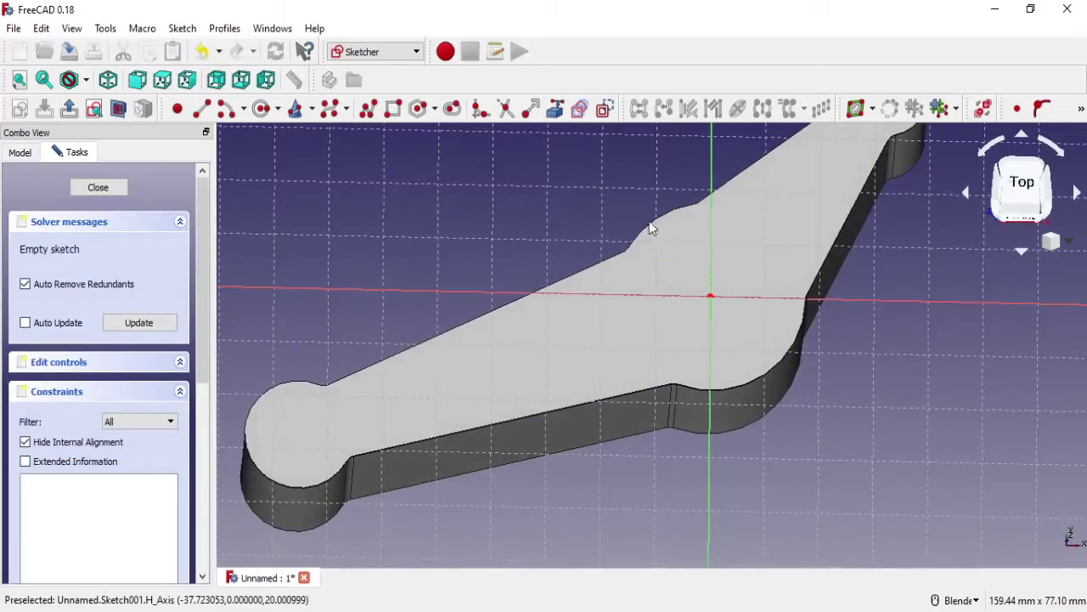
pyautogui.click(855, 108)
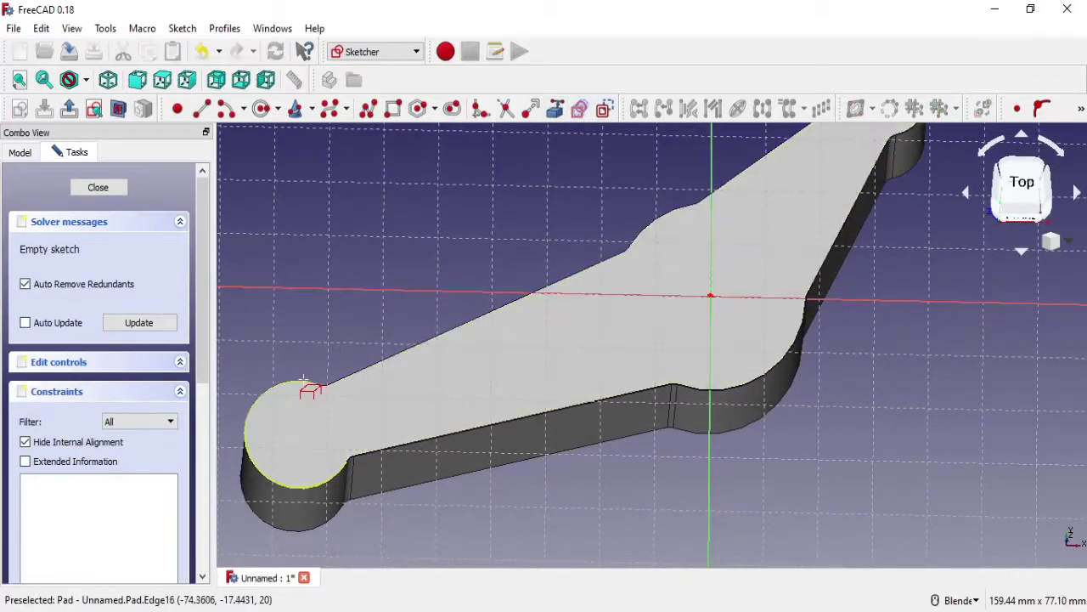
pyautogui.click(303, 379)
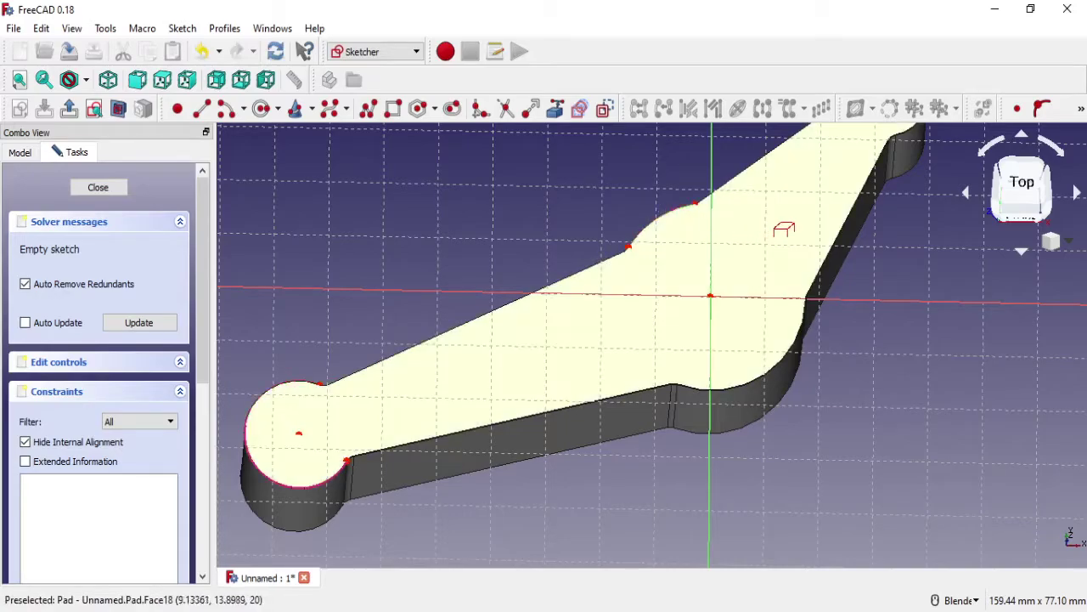
pyautogui.moveTo(664, 211)
pyautogui.keyDown('shift'); pyautogui.mouseDown(button='middle')
pyautogui.moveTo(629, 383)
pyautogui.moveTo(759, 242)
pyautogui.mouseUp(button='middle'); pyautogui.keyUp('shift')
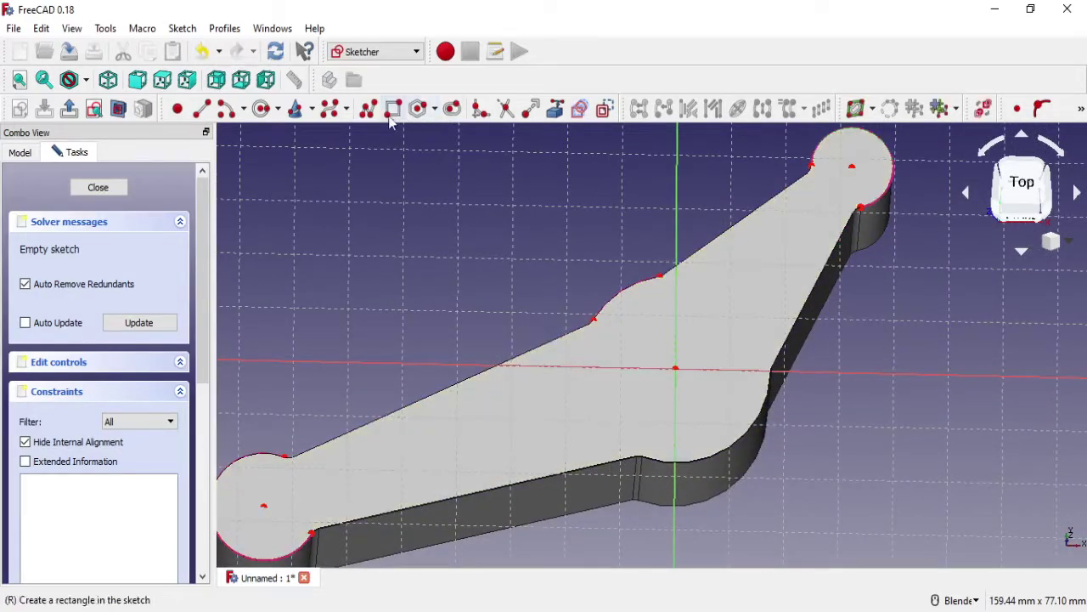
# Step: Draw circles at the left end, the hub origin and the upper end, then close the sketch
pyautogui.click(260, 108)
pyautogui.click(264, 506)
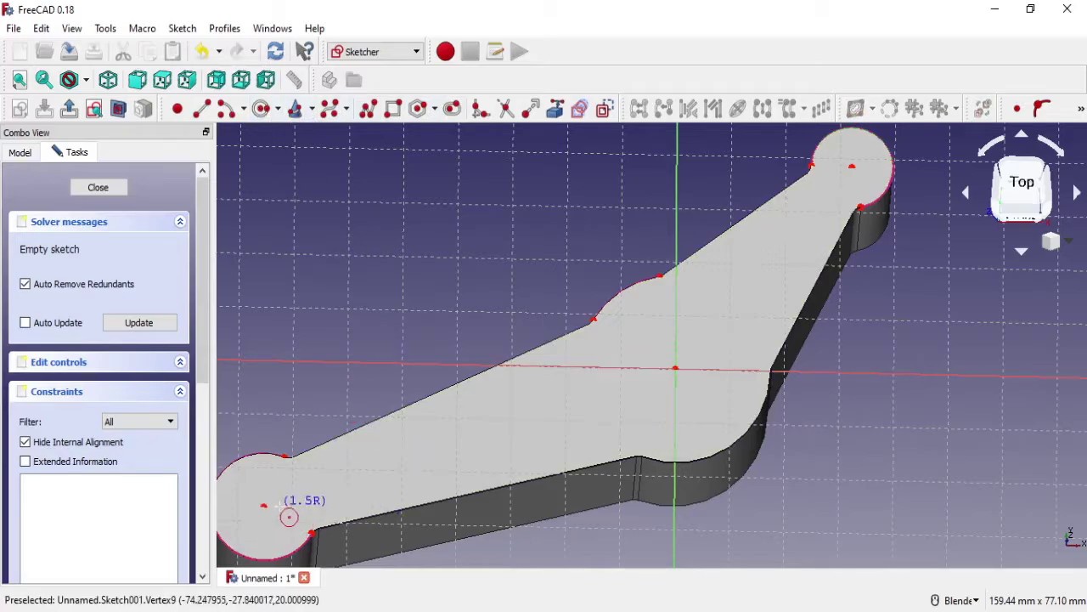
pyautogui.click(282, 503)
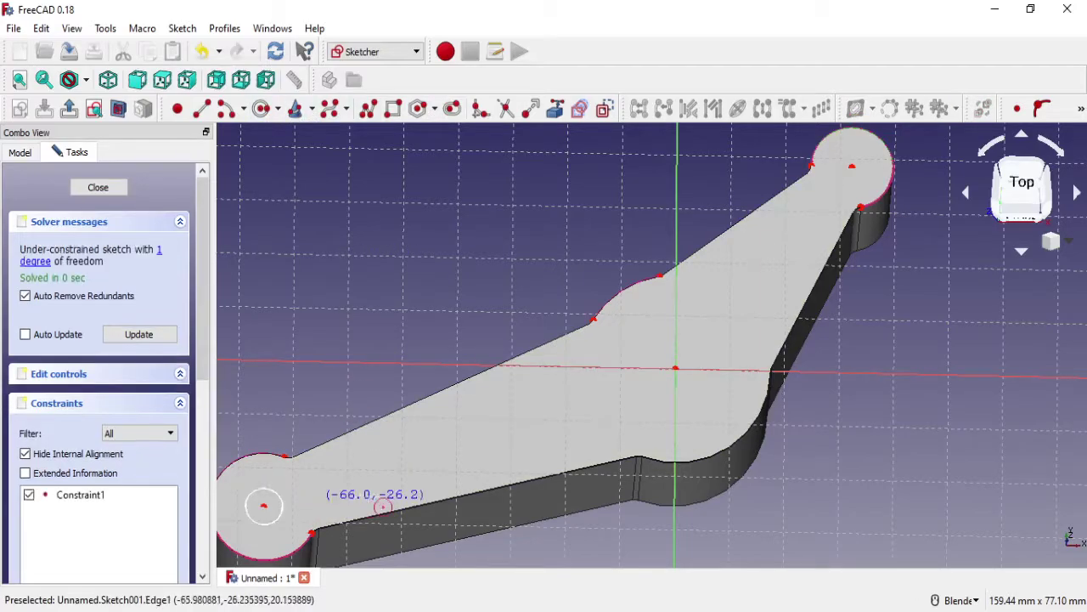
pyautogui.click(676, 368)
pyautogui.click(694, 368)
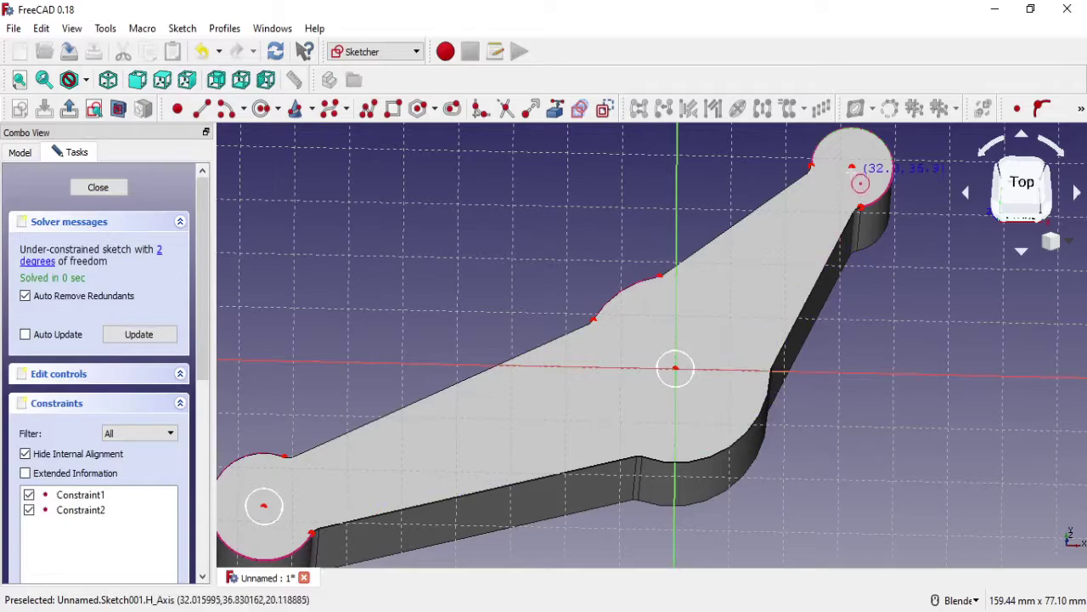
pyautogui.click(852, 167)
pyautogui.click(849, 179)
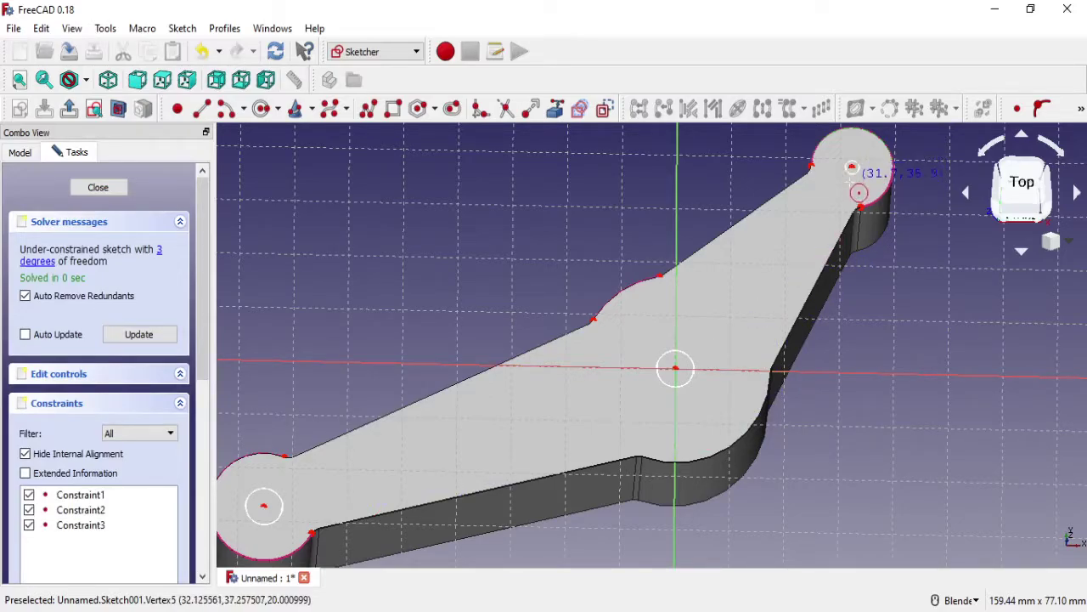
pyautogui.rightClick(846, 208)
pyautogui.keyDown('shift'); pyautogui.moveTo(789, 281); pyautogui.dragTo(805, 269, button='middle'); pyautogui.keyUp('shift')
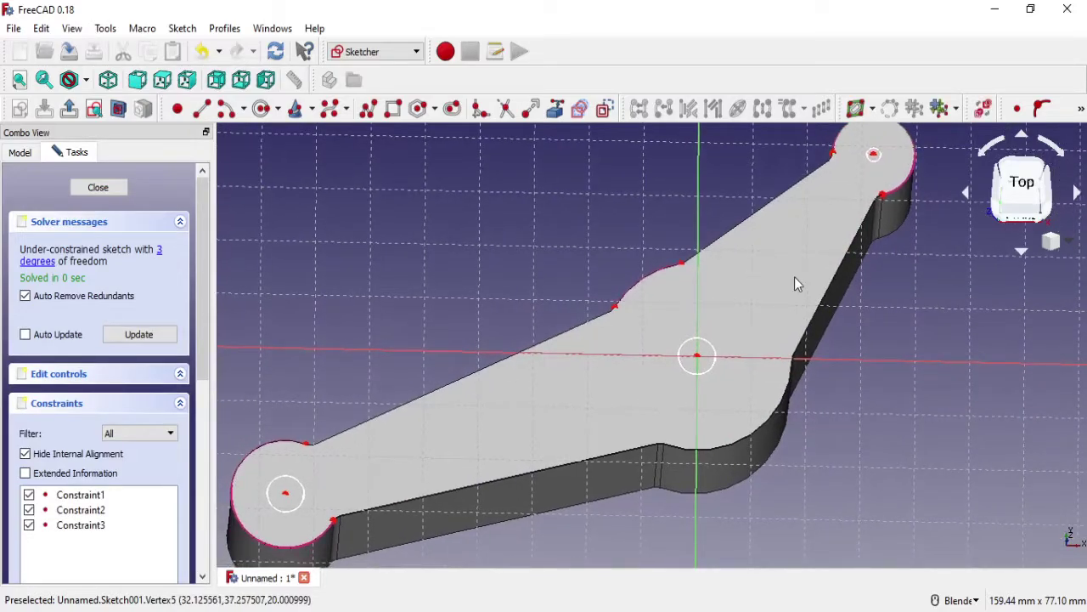
pyautogui.click(101, 188)
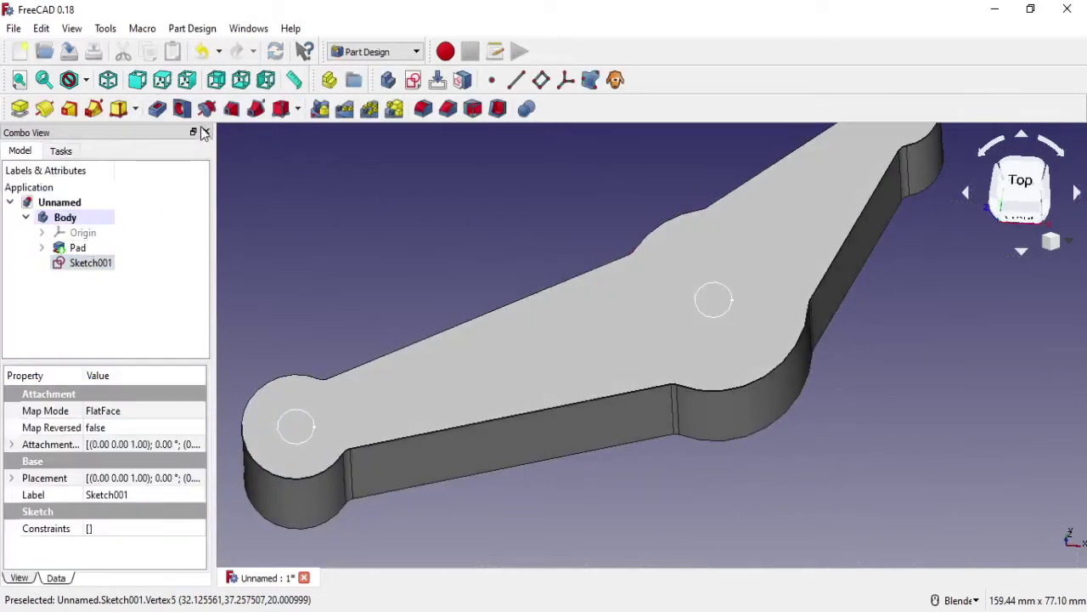
# Step: Try an ISO metric coarse M8 hole, cancel it, and bring up Sketch001's context menu
pyautogui.click(181, 108)
pyautogui.scroll(-3, 568, 197)
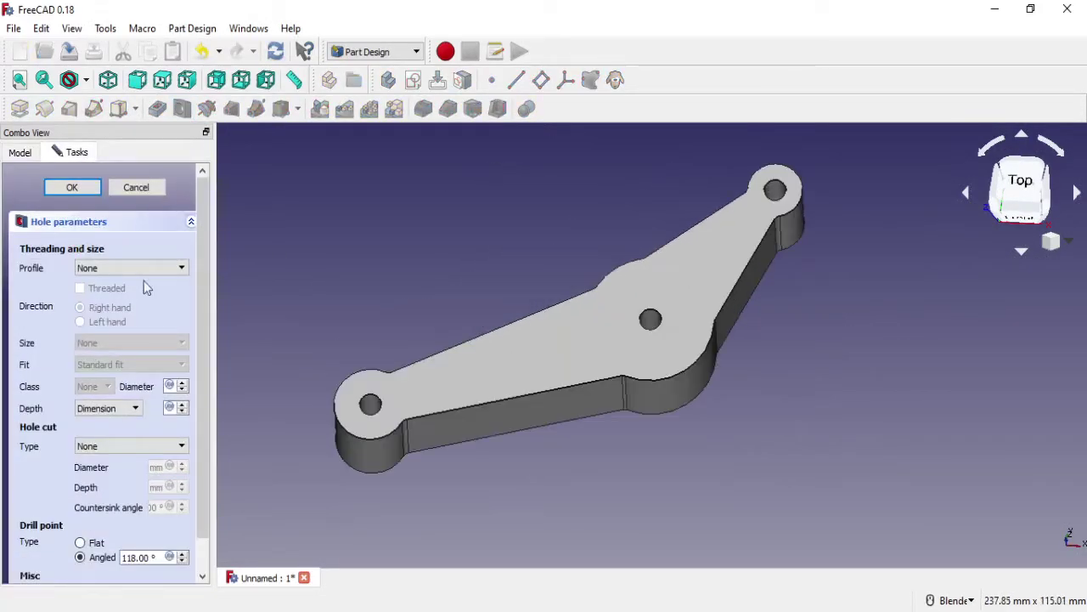
pyautogui.click(140, 269)
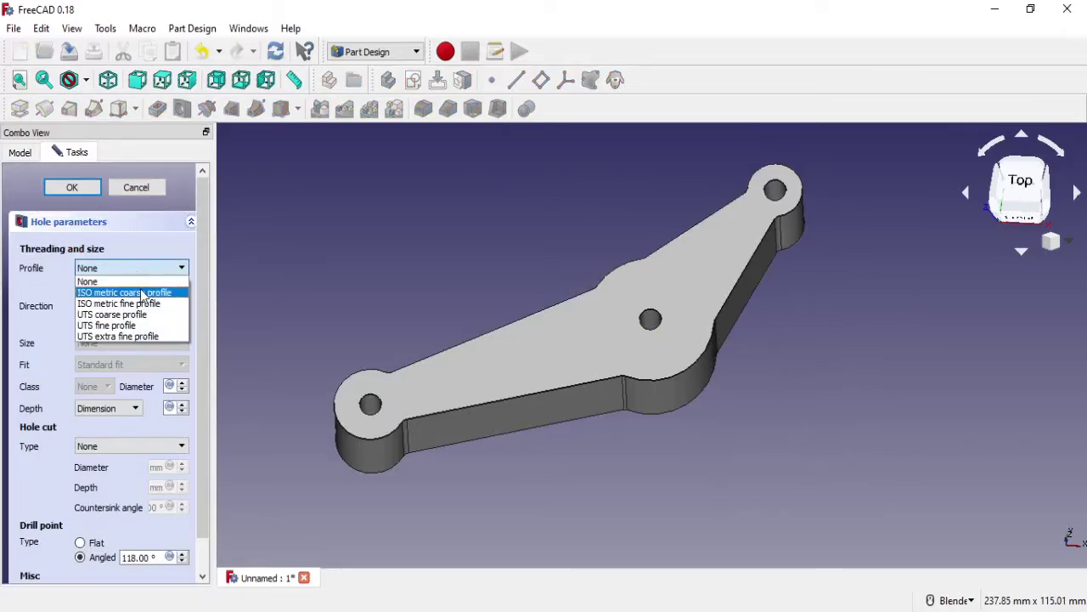
pyautogui.click(146, 293)
pyautogui.click(161, 344)
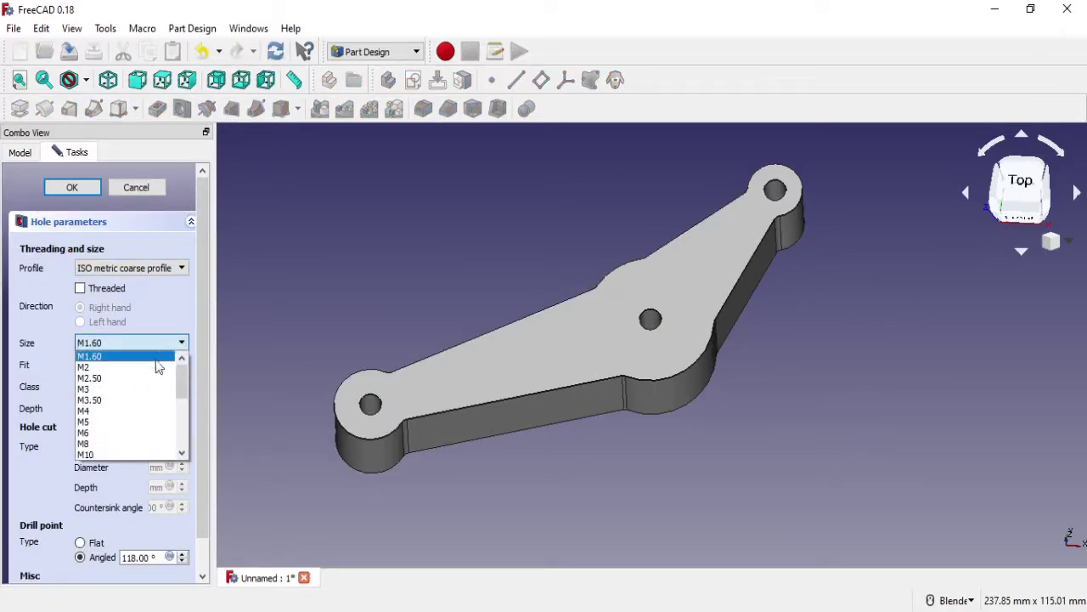
pyautogui.click(125, 444)
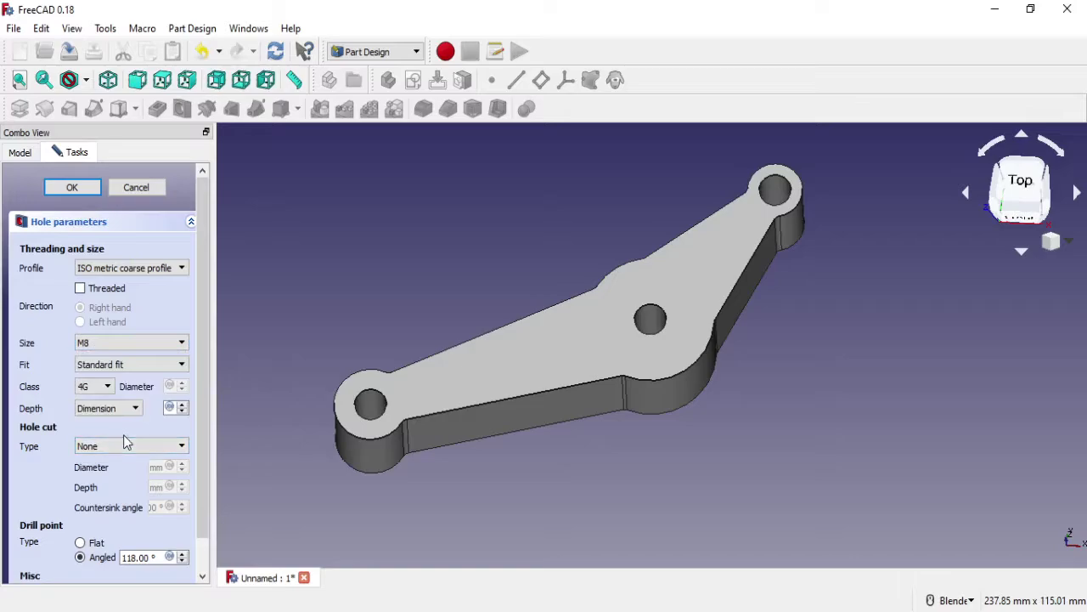
pyautogui.click(145, 188)
pyautogui.rightClick(100, 267)
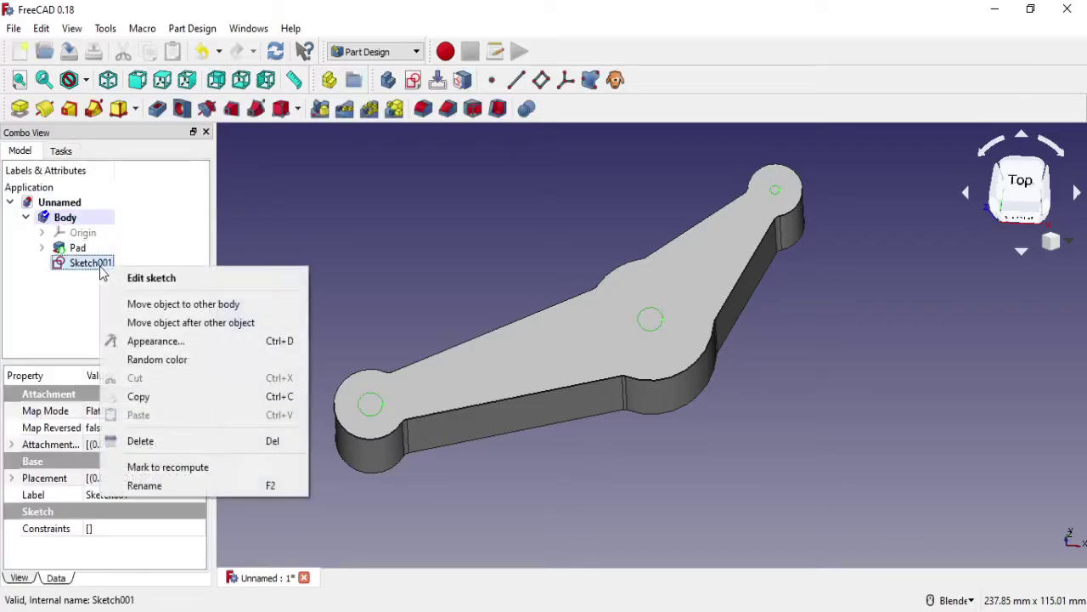
# Step: Reopen Sketch001, delete the circle at the arm's upper end, and close the sketch
pyautogui.click(161, 279)
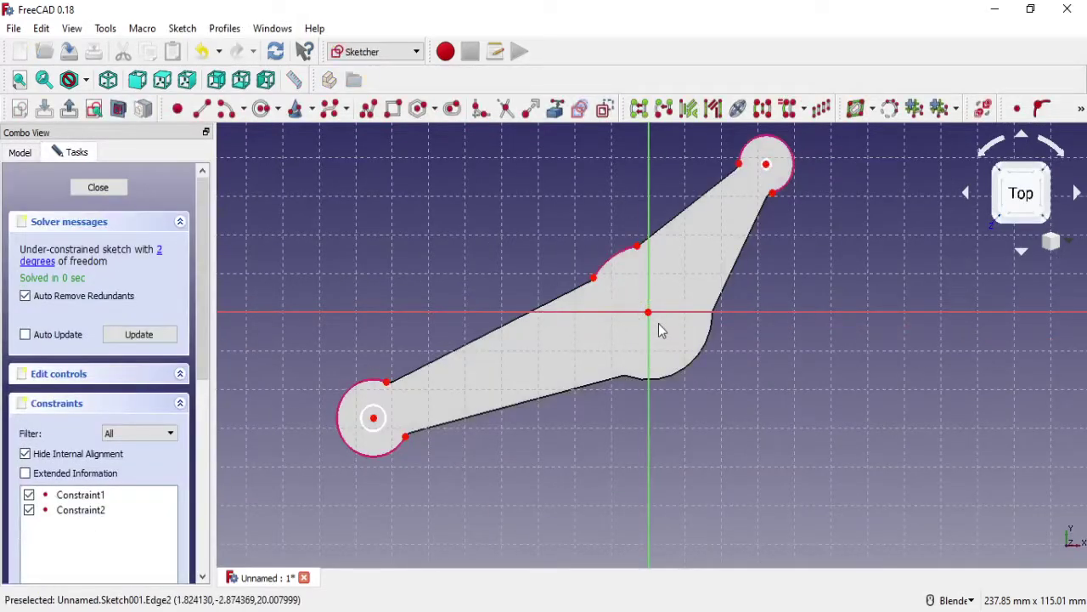
pyautogui.moveTo(659, 323); pyautogui.dragTo(657, 281, button='middle')
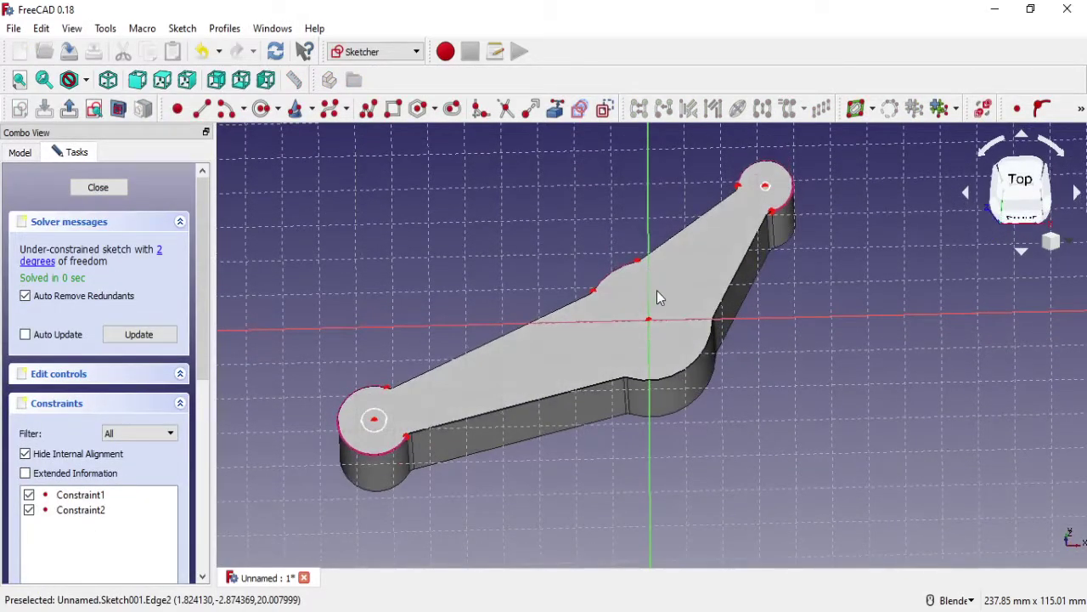
pyautogui.scroll(2, 655, 303)
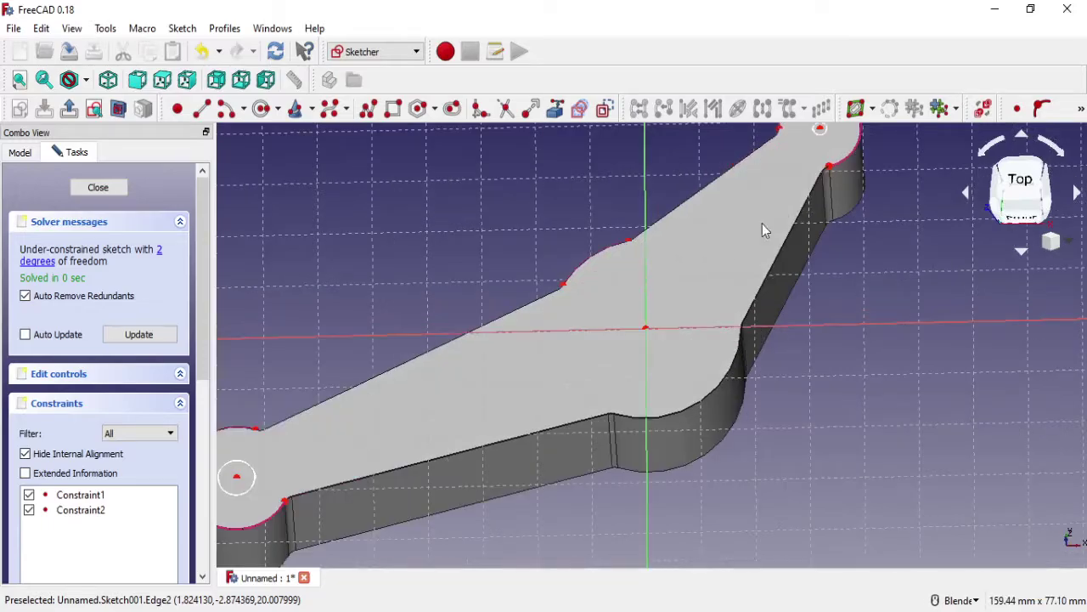
pyautogui.click(830, 138)
pyautogui.press('Delete')
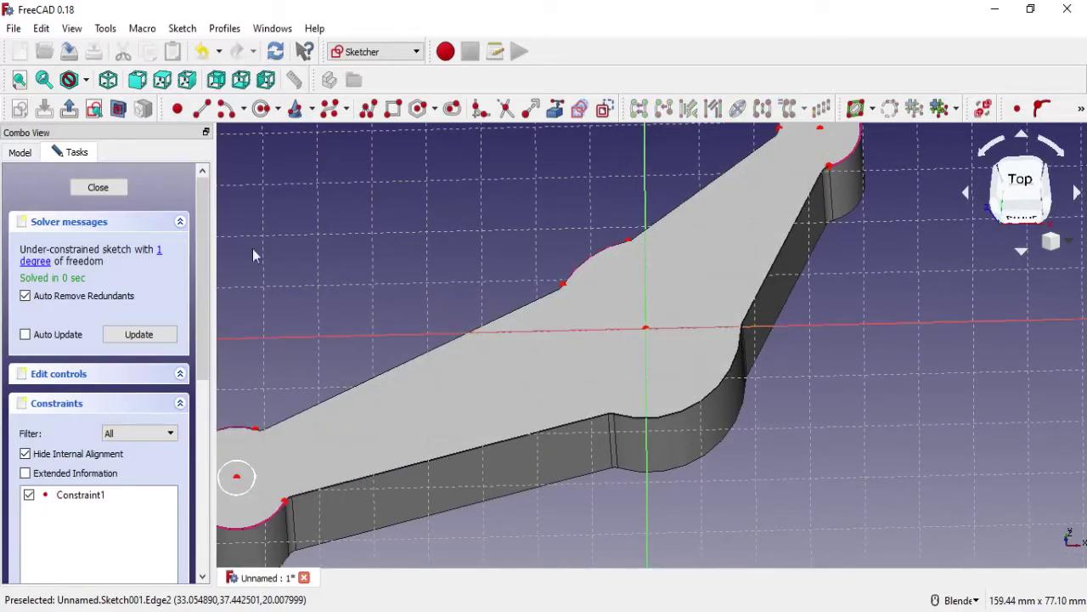
pyautogui.click(98, 188)
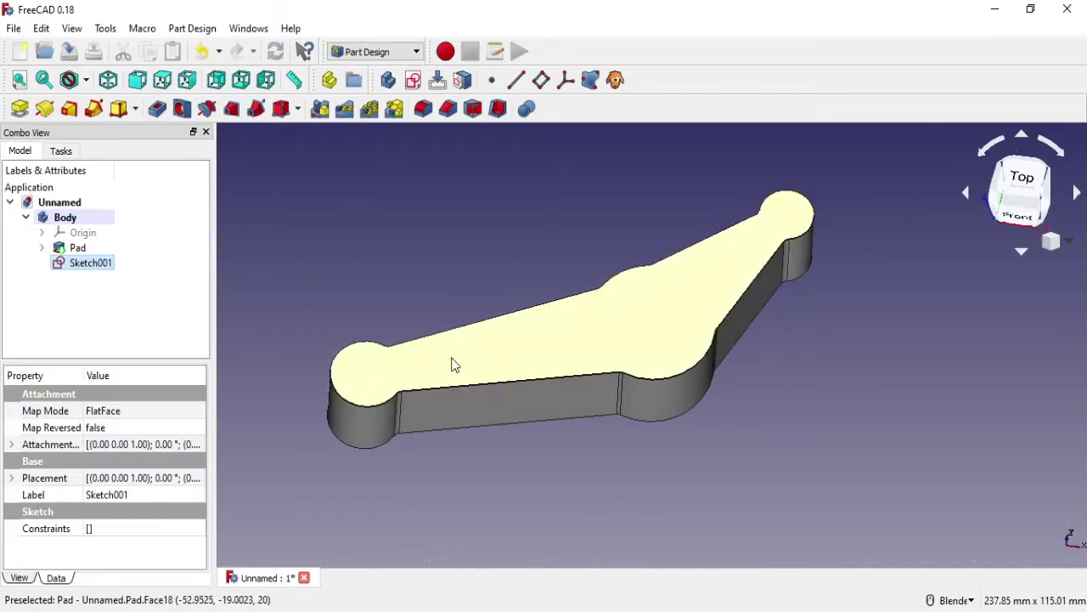
# Step: Start a hole on the left-end circle with ISO metric coarse profile, size M10, class 6H
pyautogui.click(378, 280)
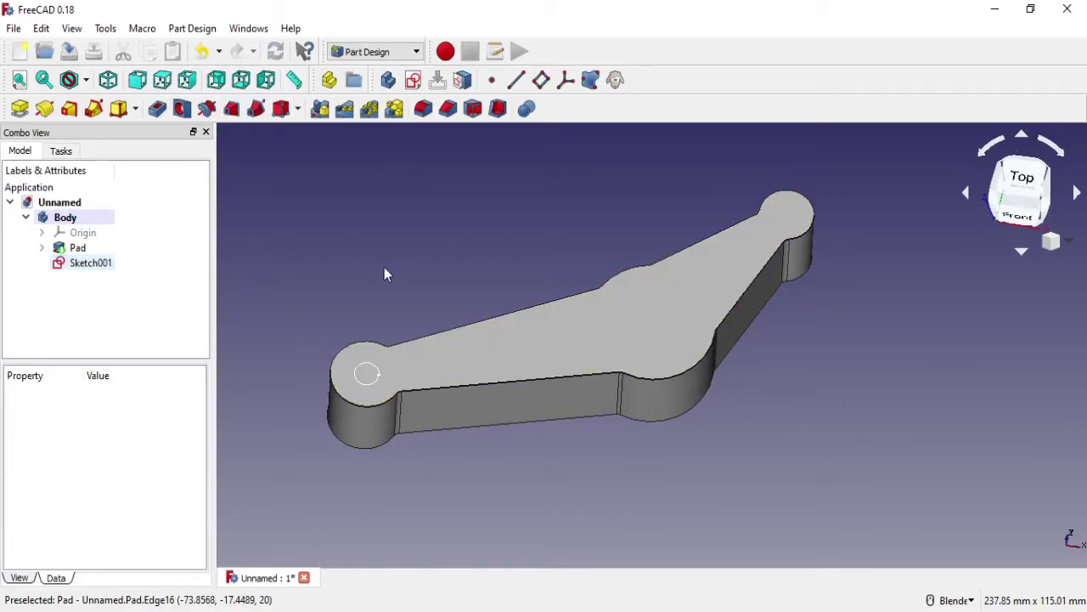
pyautogui.click(181, 108)
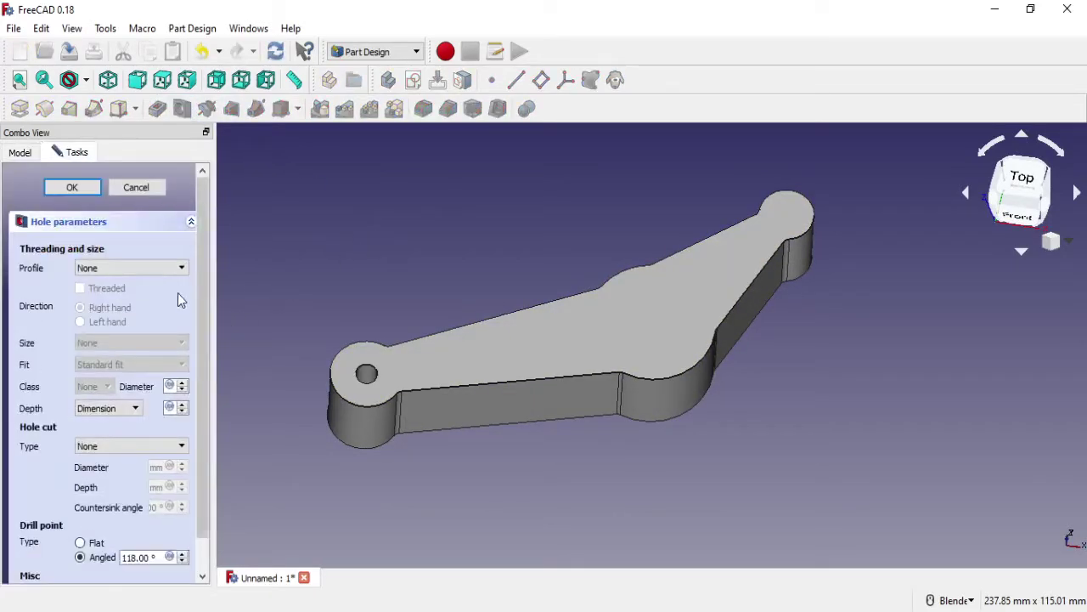
pyautogui.click(161, 268)
pyautogui.click(154, 289)
pyautogui.click(154, 343)
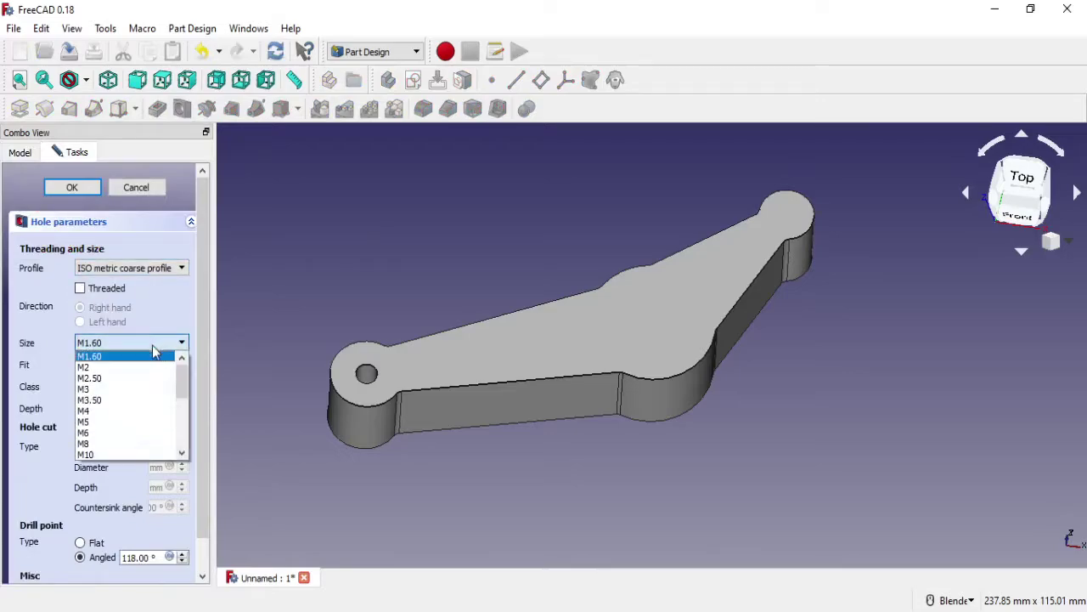
pyautogui.click(130, 442)
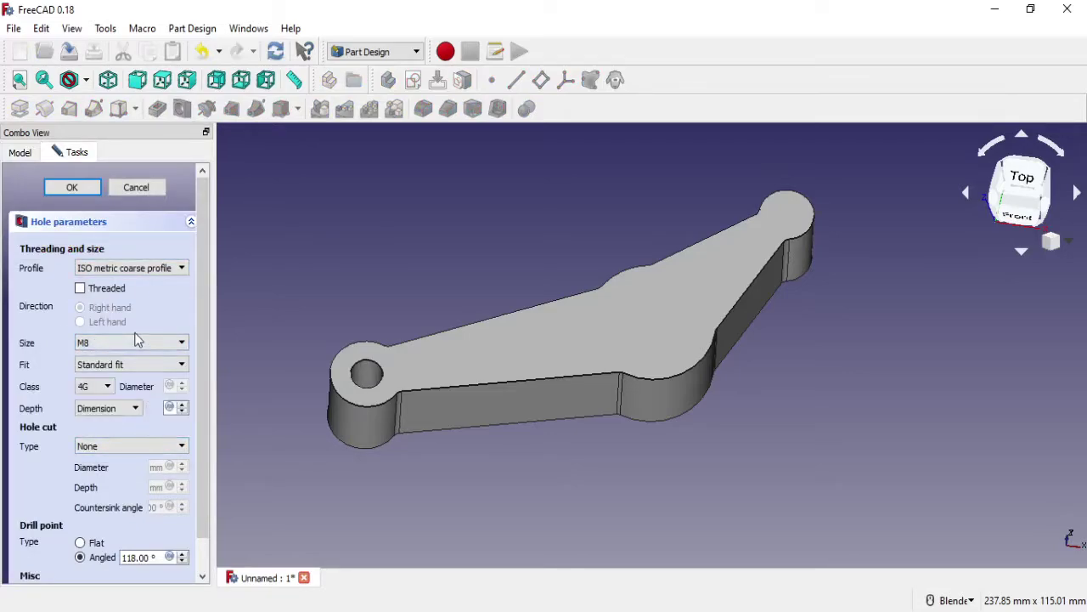
pyautogui.click(136, 341)
pyautogui.click(112, 456)
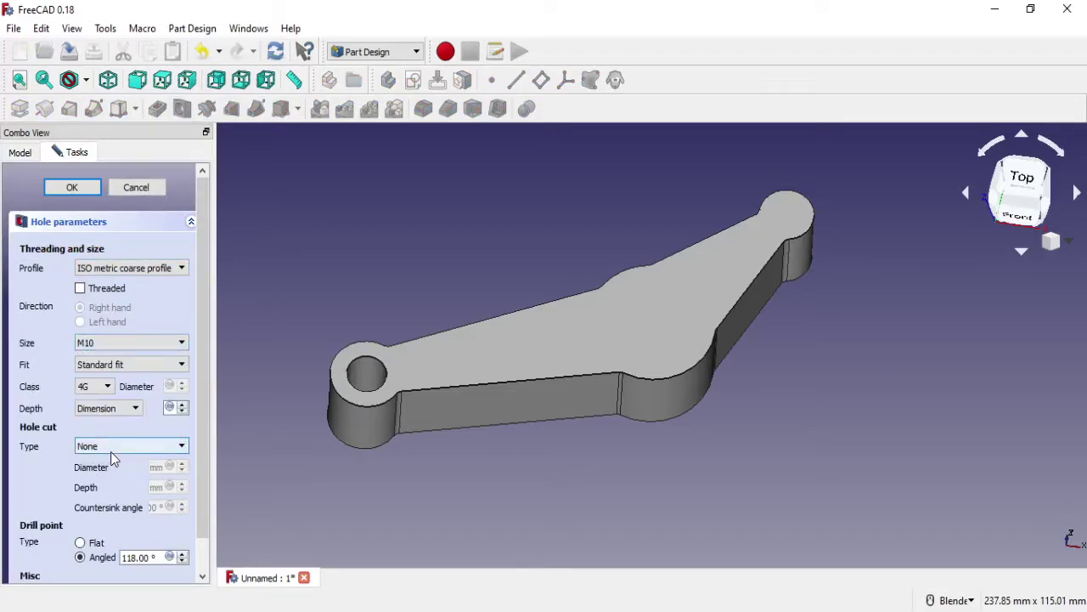
pyautogui.click(105, 390)
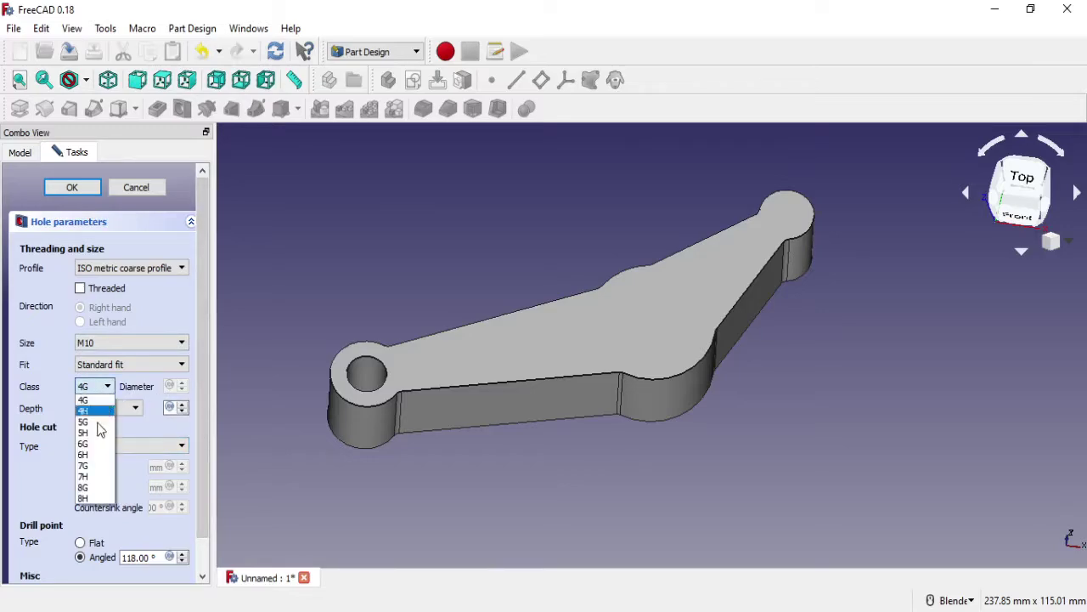
pyautogui.click(92, 454)
# Step: Keep a plain hole with no cut, set depth to Through all, and confirm
pyautogui.click(170, 447)
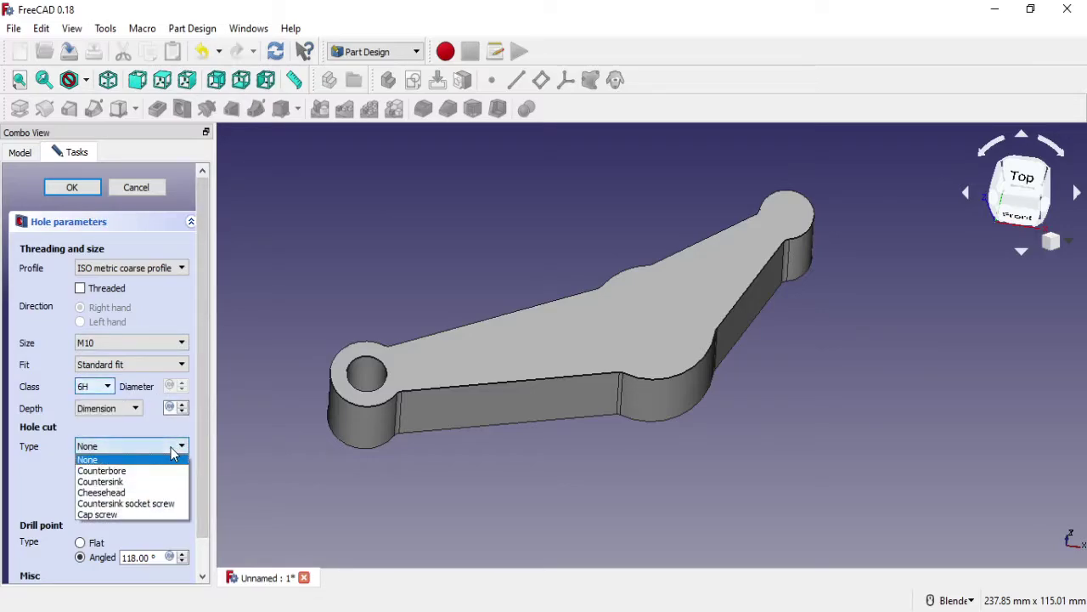
pyautogui.click(171, 447)
pyautogui.scroll(-2, 199, 481)
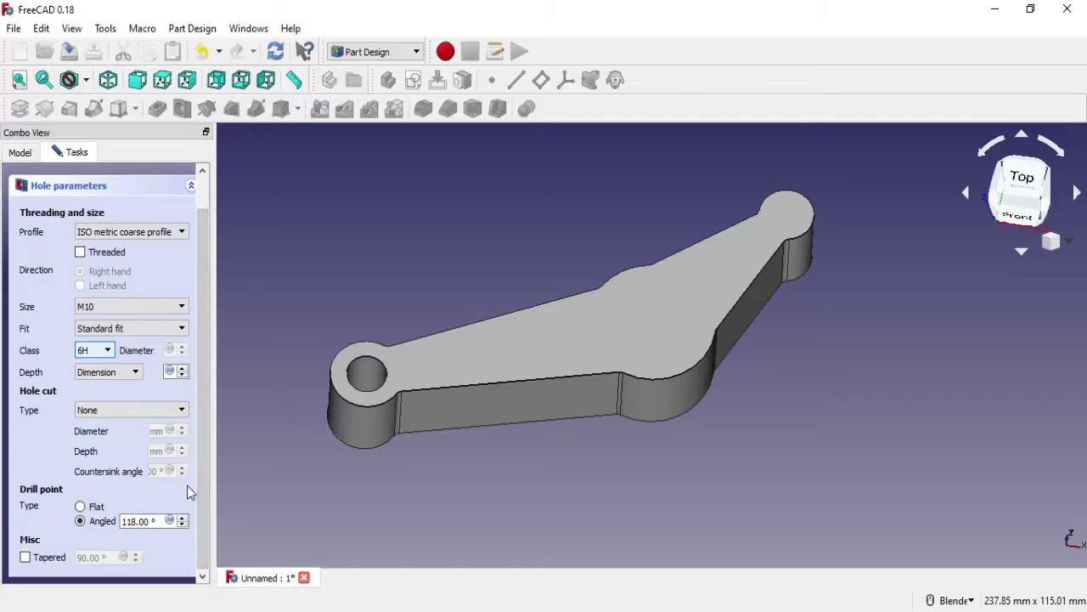
pyautogui.click(173, 414)
pyautogui.click(173, 414)
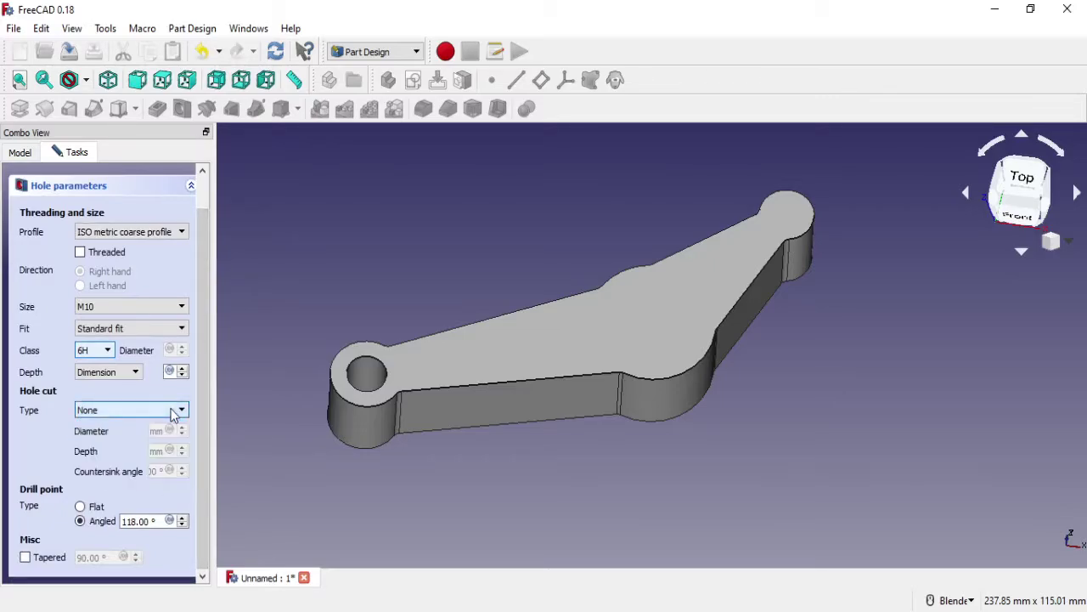
pyautogui.click(119, 377)
pyautogui.click(107, 393)
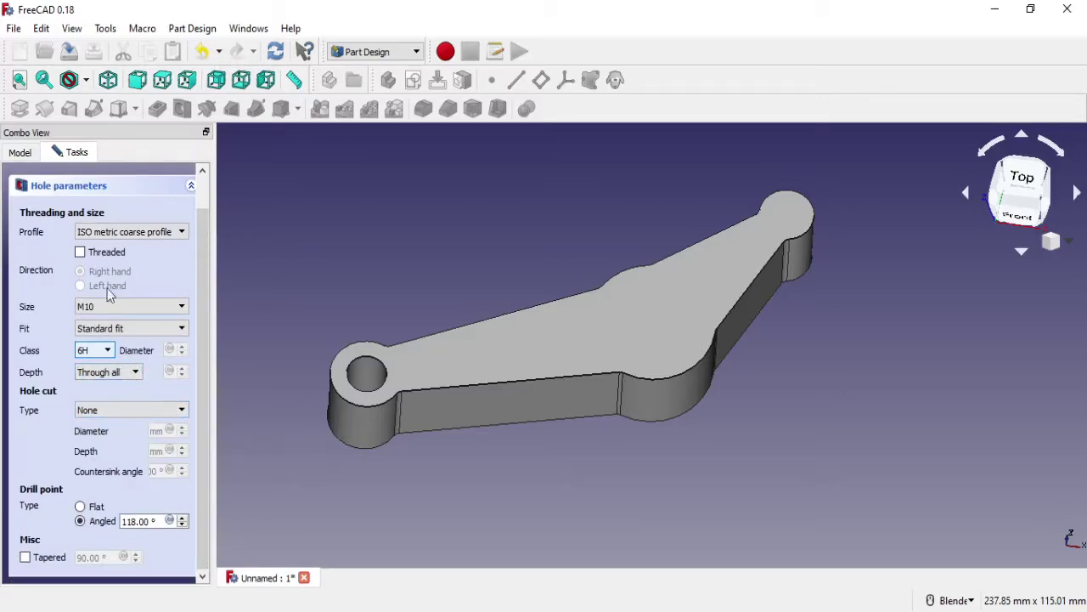
pyautogui.scroll(2, 200, 276)
pyautogui.click(82, 189)
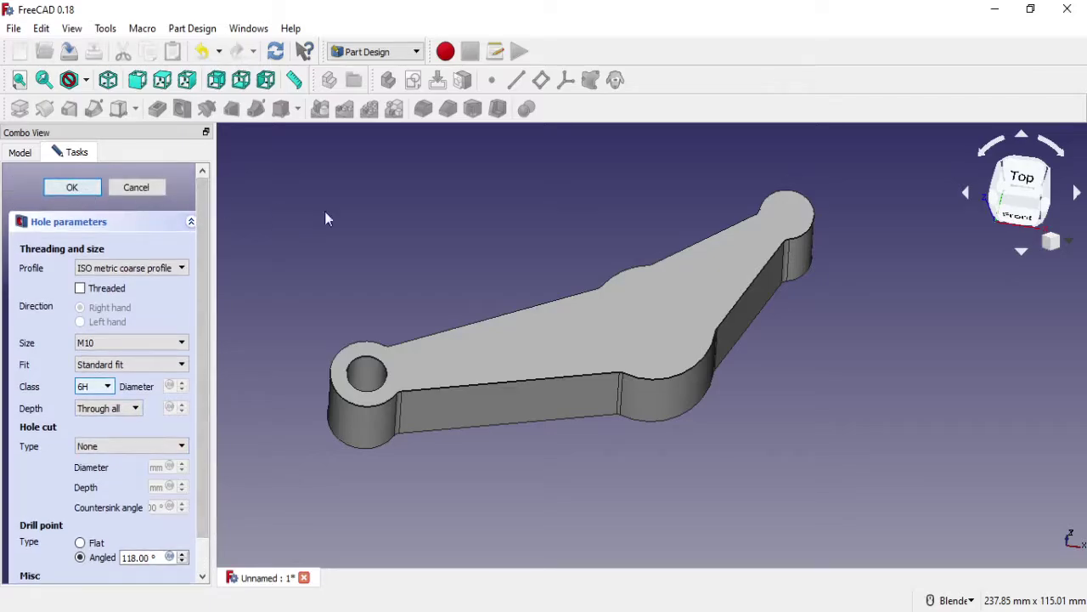
# Step: Start a new sketch on the plate's top face
pyautogui.scroll(2, 909, 221)
pyautogui.click(722, 213)
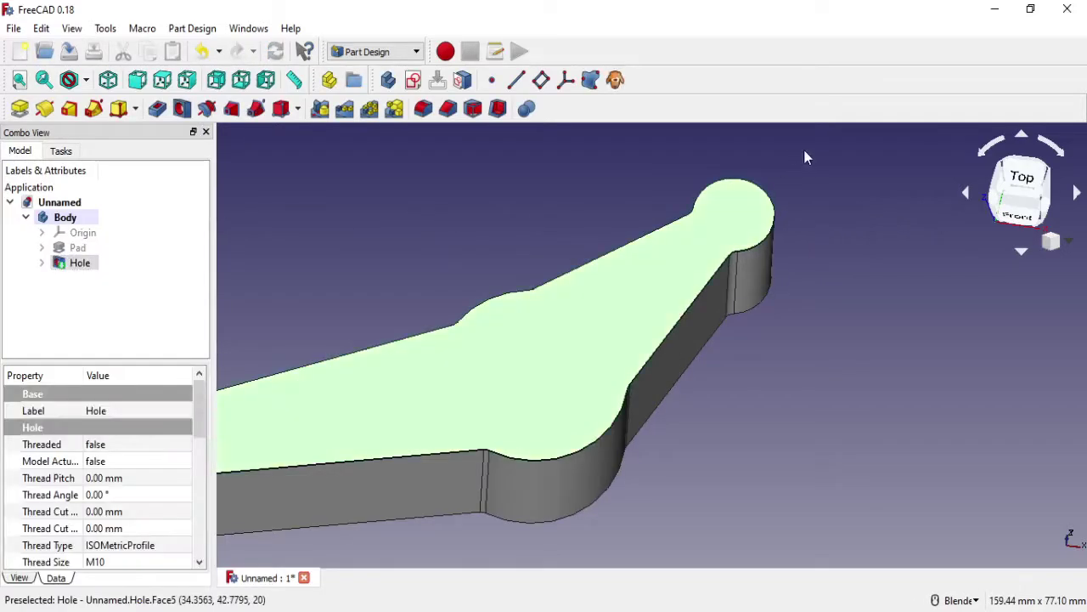
pyautogui.click(413, 79)
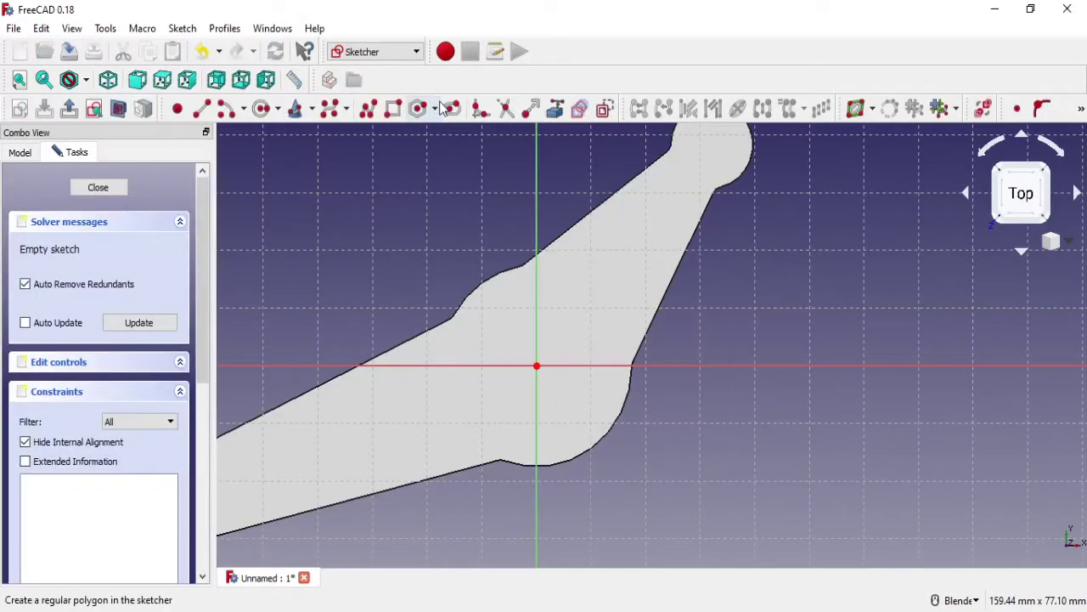
# Step: Sketch a circle on the upper end hole and close the sketch
pyautogui.click(262, 108)
pyautogui.click(711, 145)
pyautogui.click(736, 155)
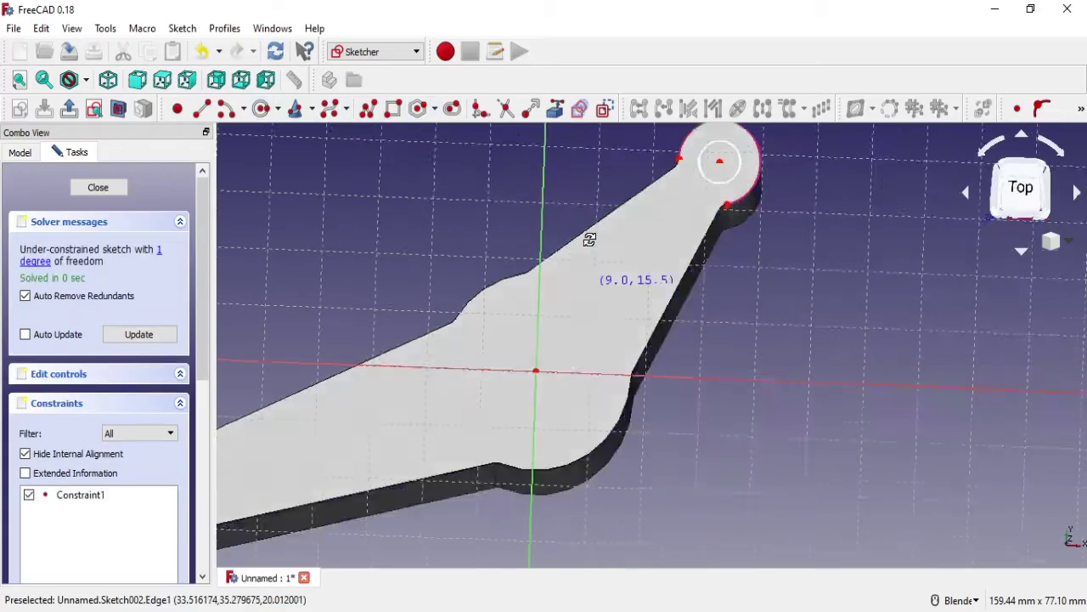
pyautogui.moveTo(735, 155); pyautogui.dragTo(587, 238, button='middle')
pyautogui.click(99, 187)
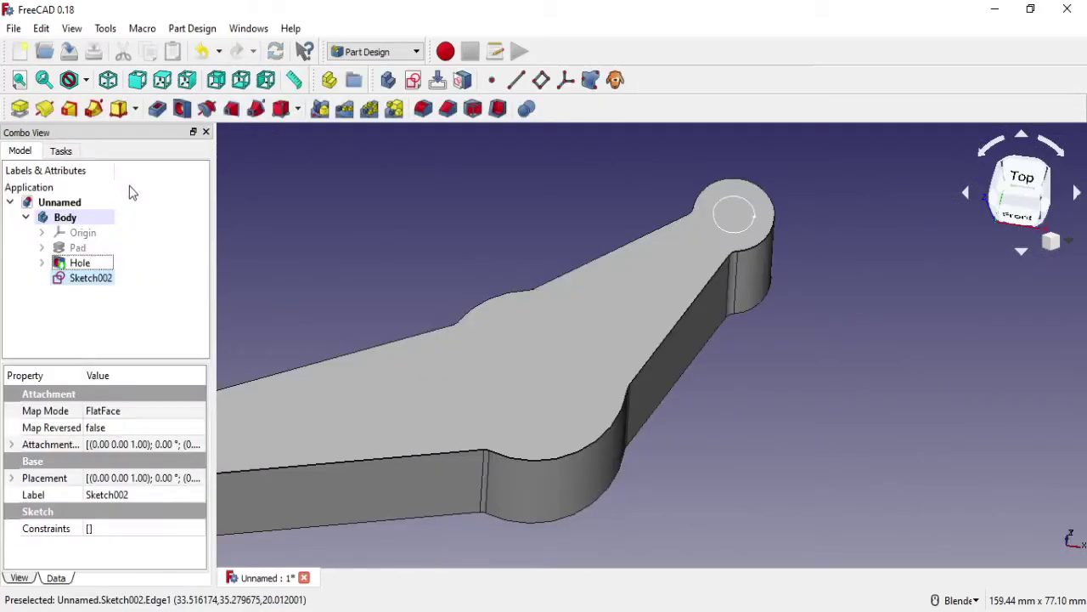
# Step: Cut an ISO metric coarse M8 hole, class 6H, through all from the circle
pyautogui.click(182, 108)
pyautogui.click(127, 268)
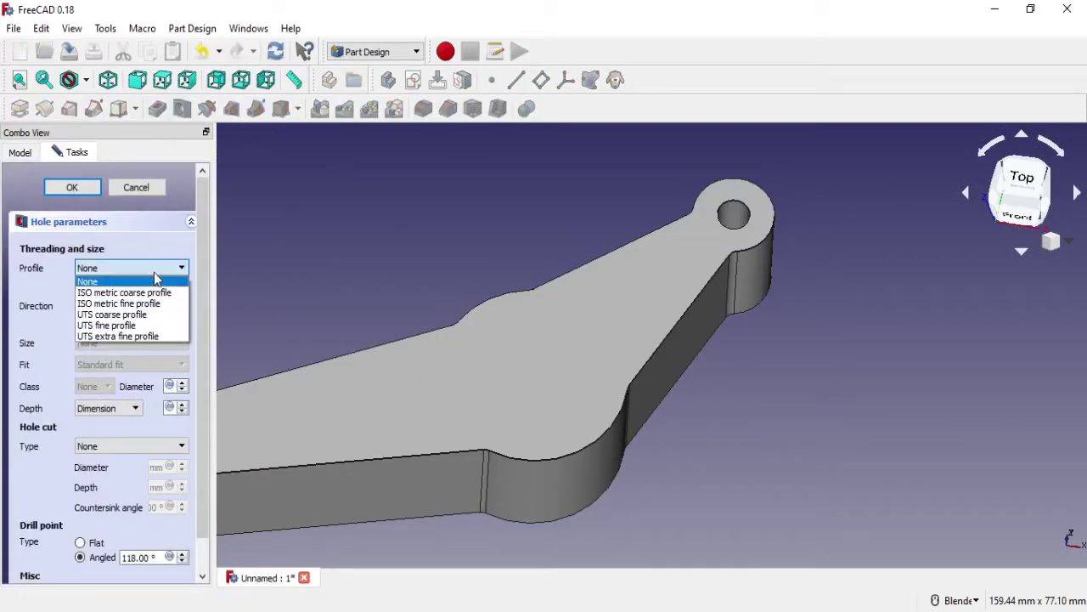
pyautogui.click(141, 289)
pyautogui.click(149, 343)
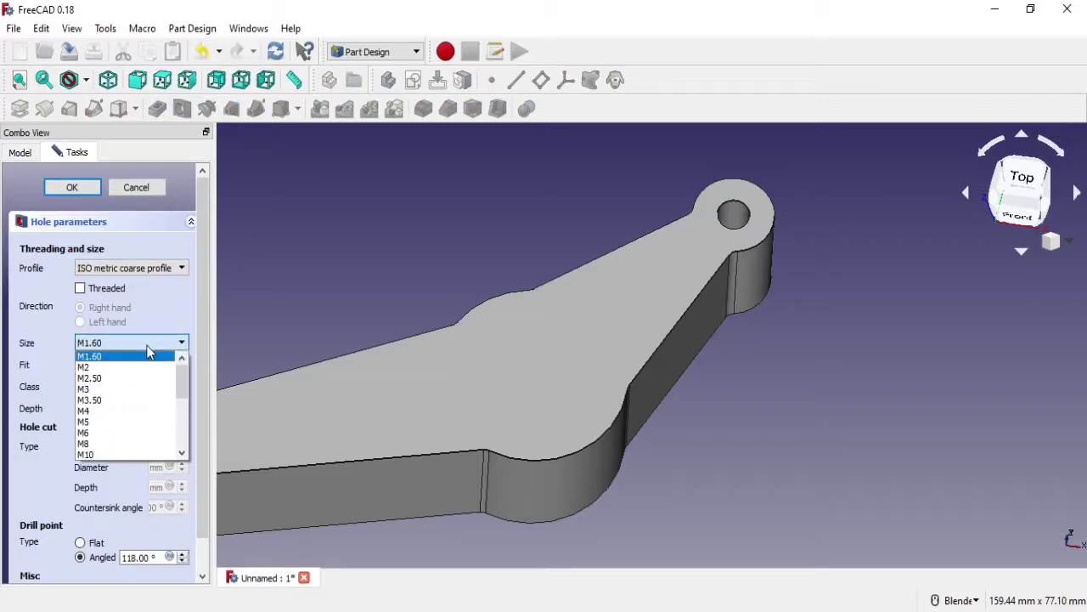
pyautogui.click(123, 439)
pyautogui.click(107, 387)
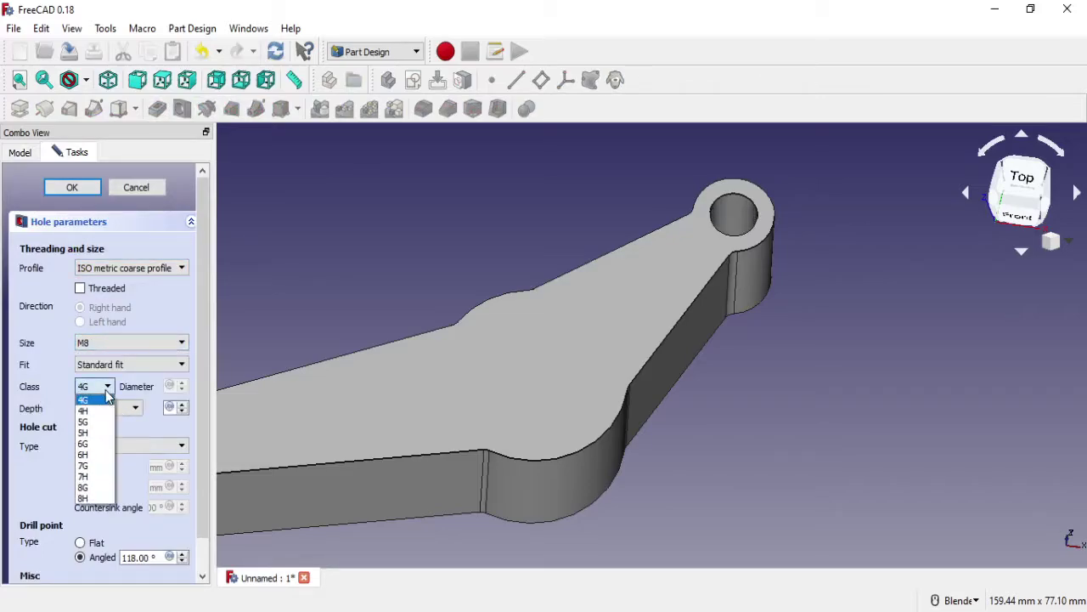
pyautogui.click(97, 456)
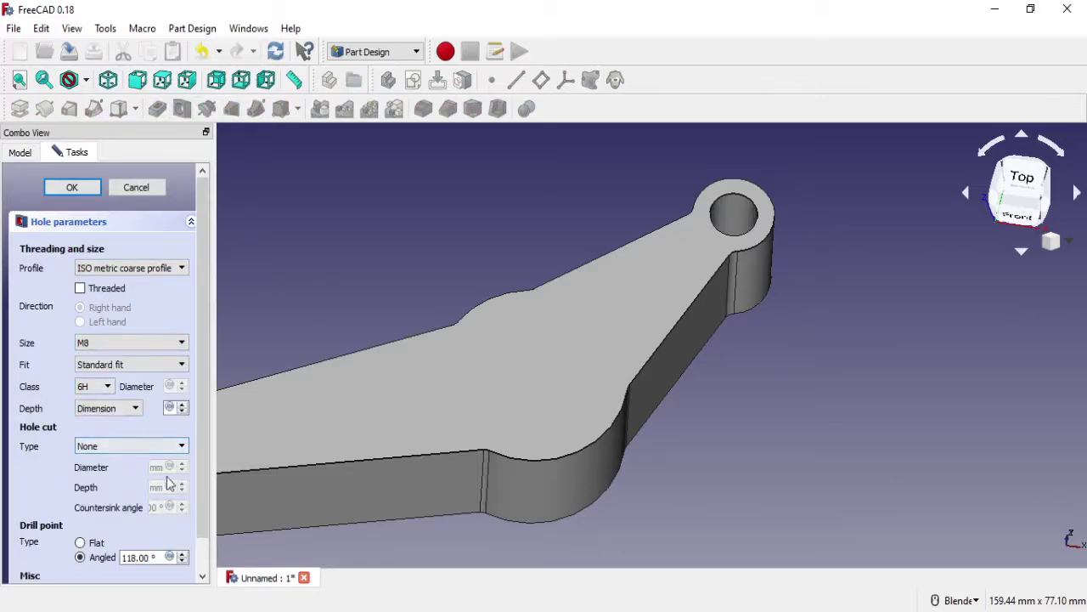
pyautogui.click(111, 409)
pyautogui.click(104, 429)
pyautogui.click(73, 188)
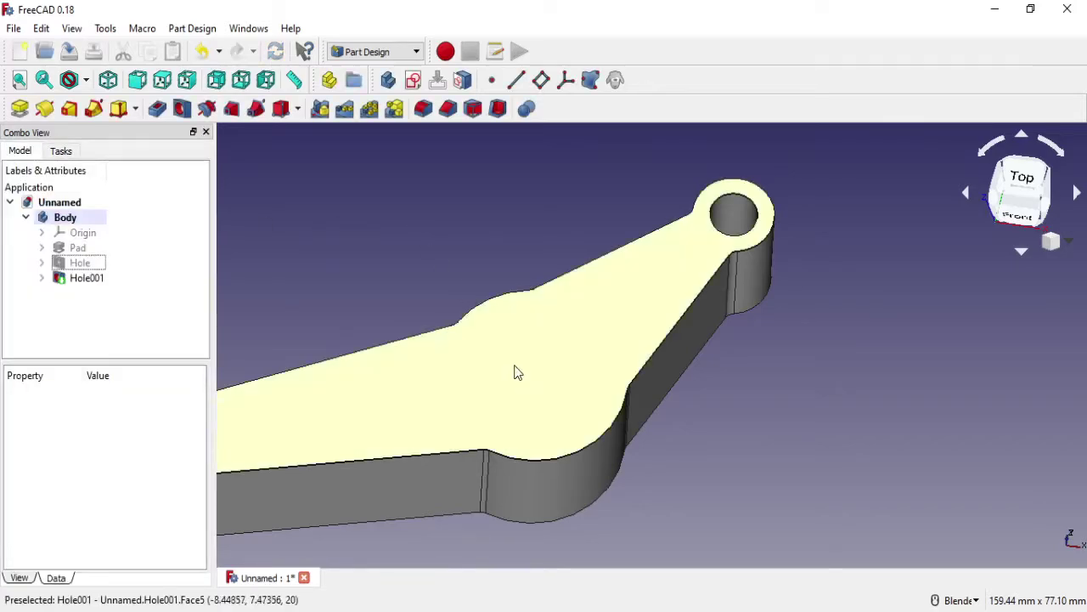
# Step: Sketch a circle at the origin on the top face, referencing the central bulge's edge
pyautogui.click(413, 80)
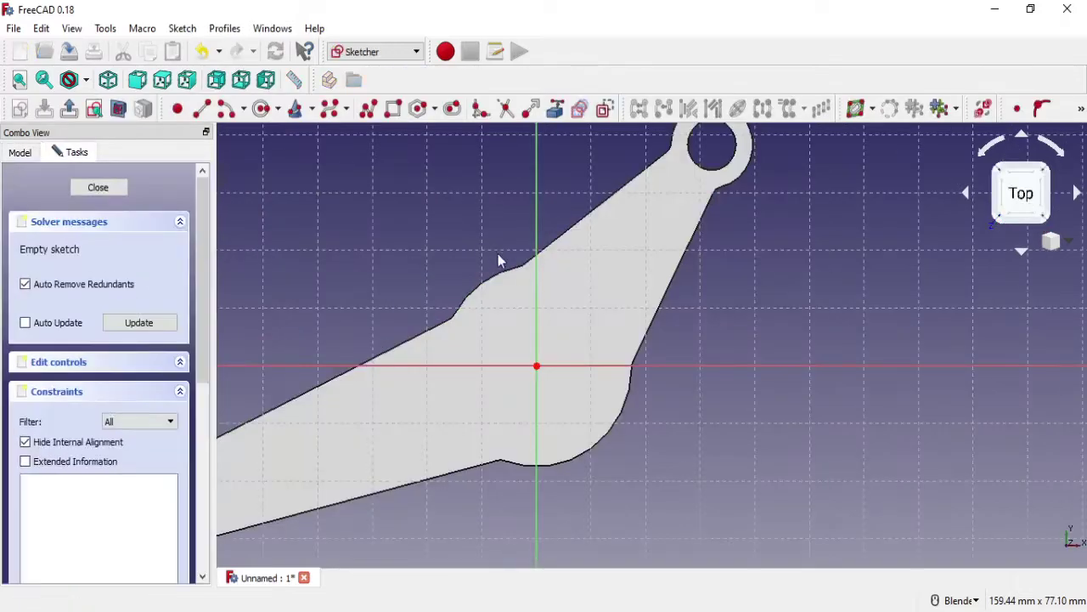
pyautogui.press('x')
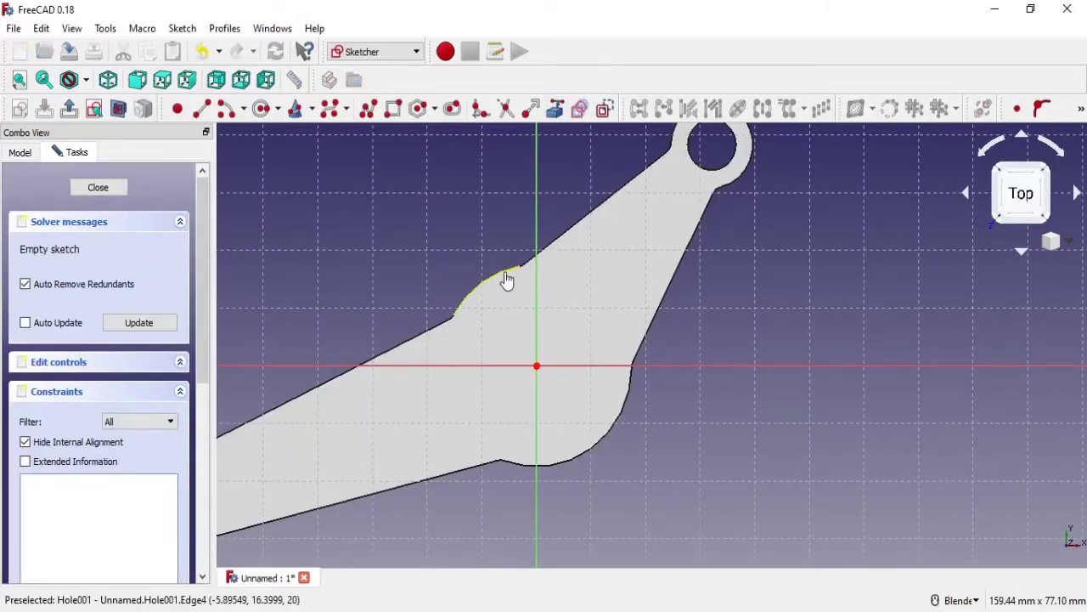
pyautogui.click(503, 276)
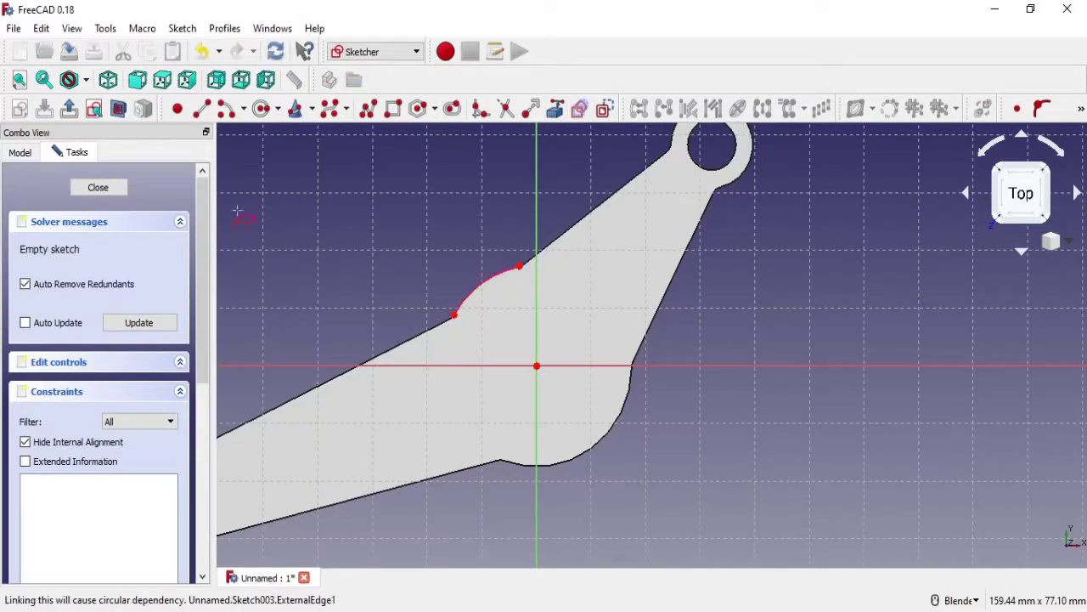
pyautogui.click(262, 107)
pyautogui.click(544, 375)
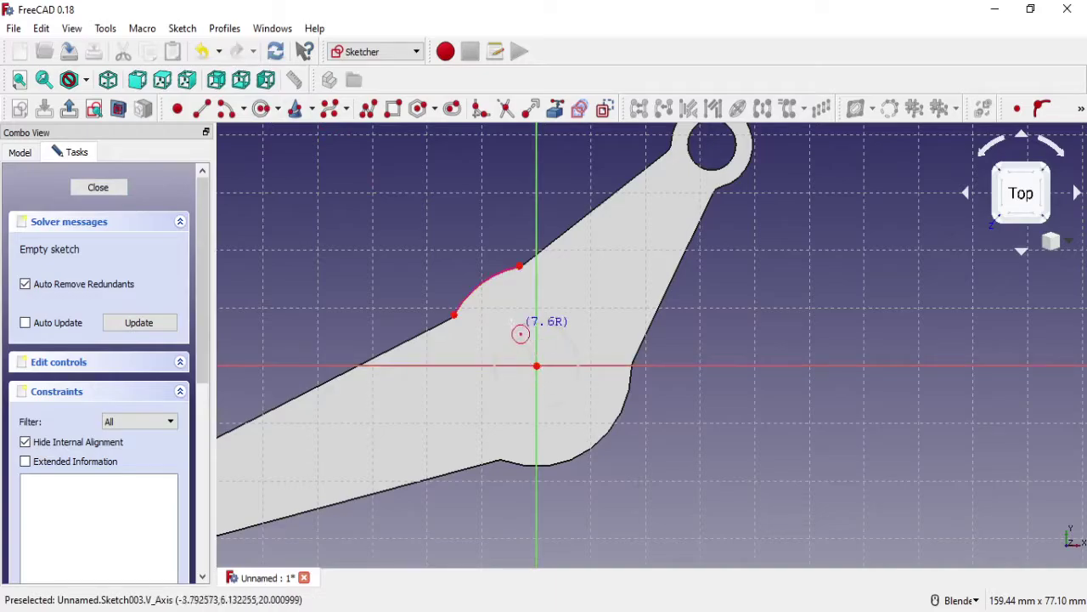
pyautogui.click(515, 311)
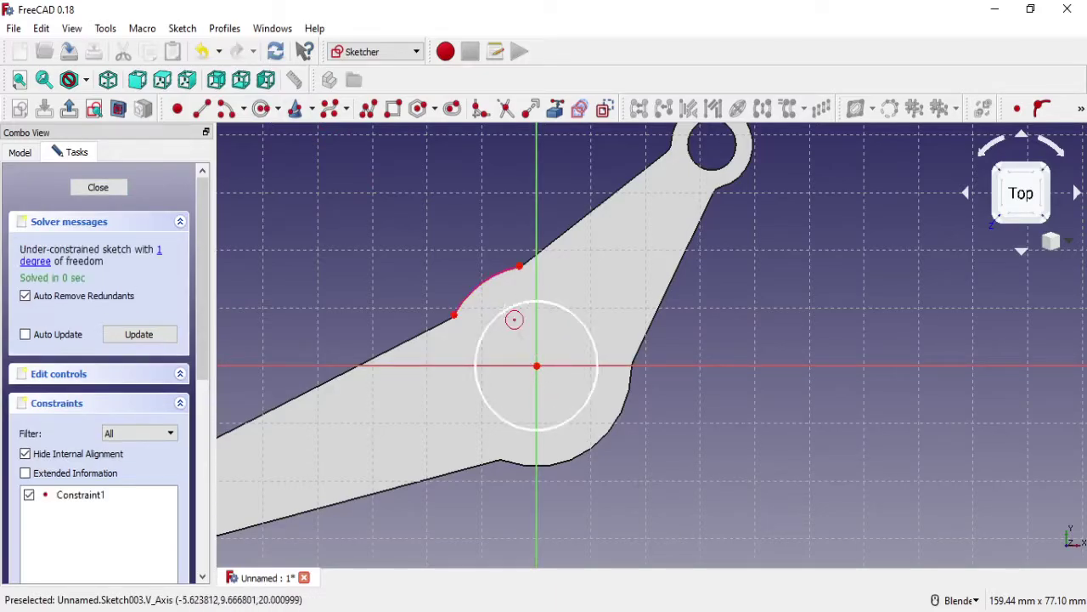
# Step: Constrain the circle's diameter to 22 mm and leave the sketch
pyautogui.click(1082, 109)
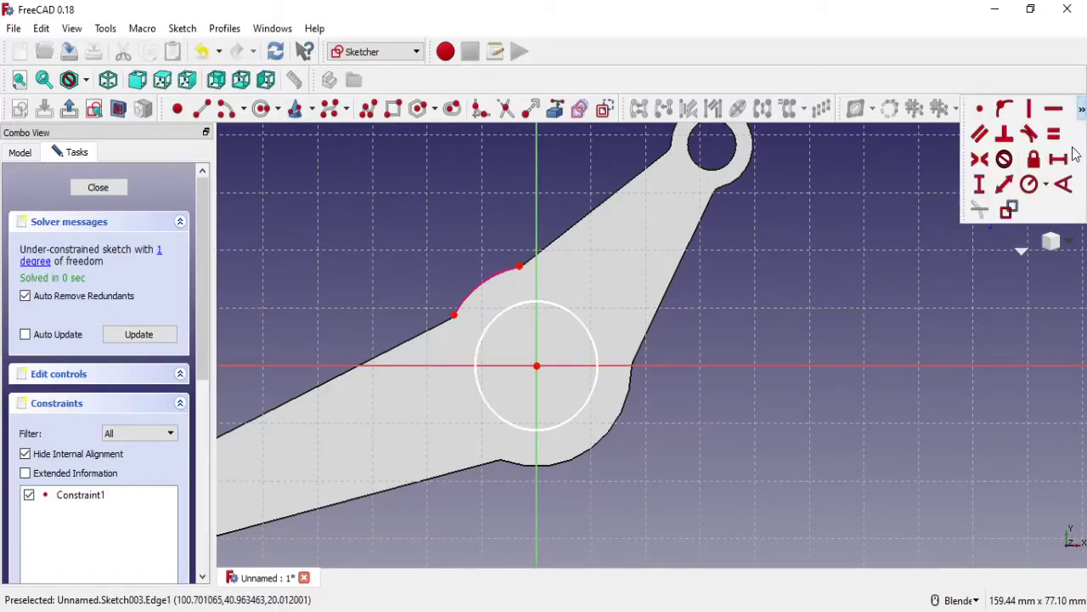
pyautogui.click(1046, 184)
pyautogui.click(1015, 228)
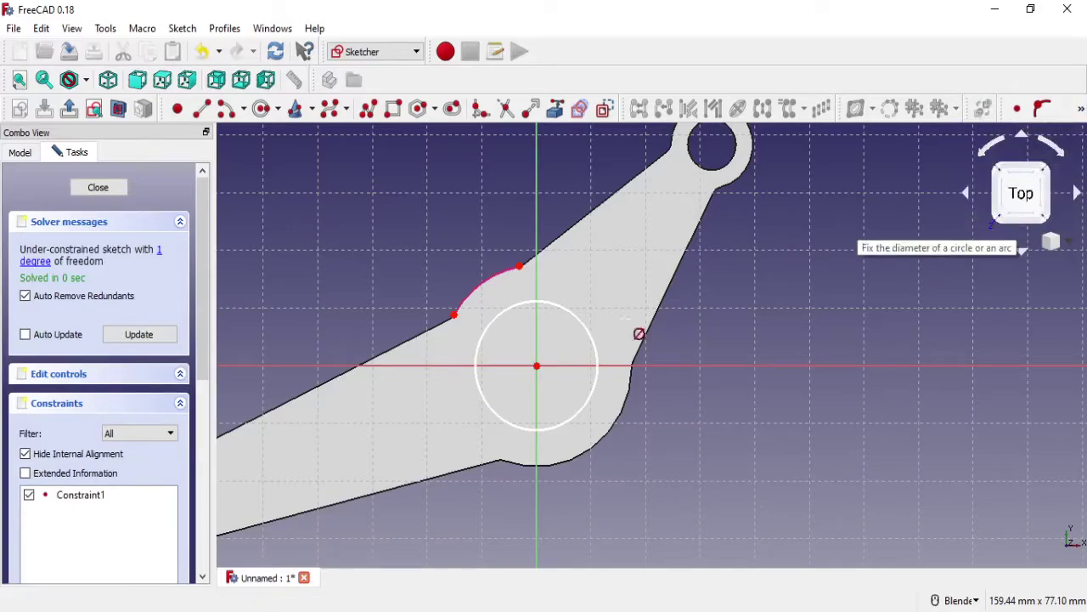
pyautogui.click(595, 333)
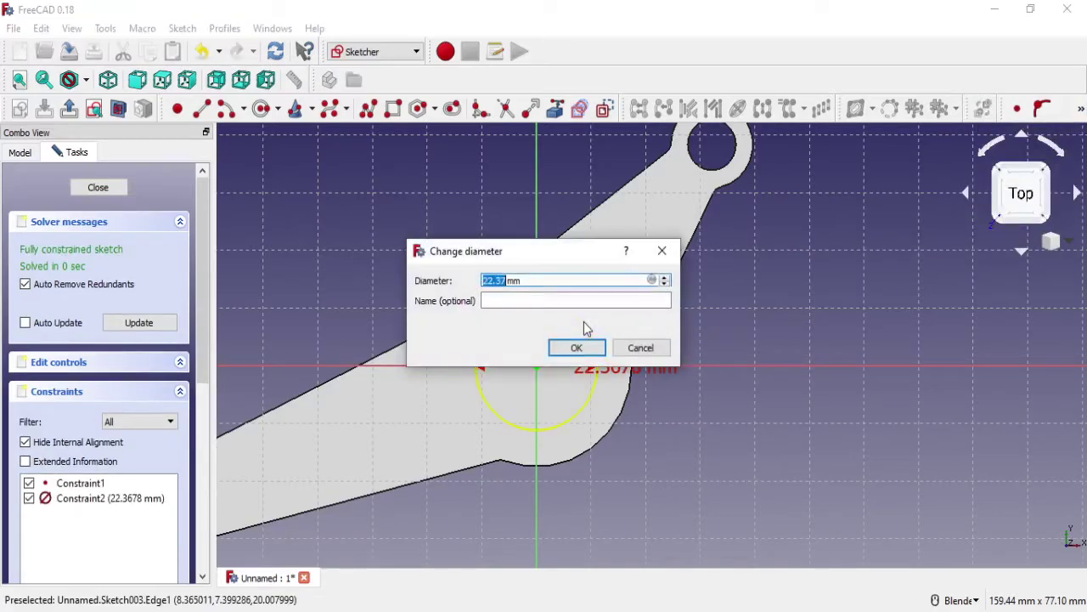
pyautogui.write('22')
pyautogui.click(576, 347)
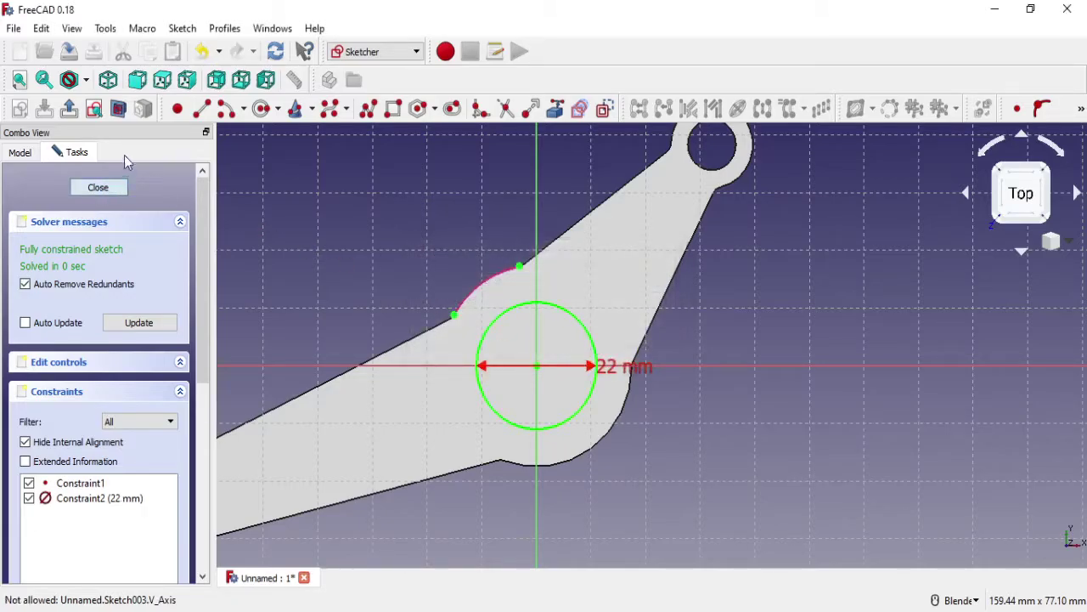
pyautogui.press('Escape')
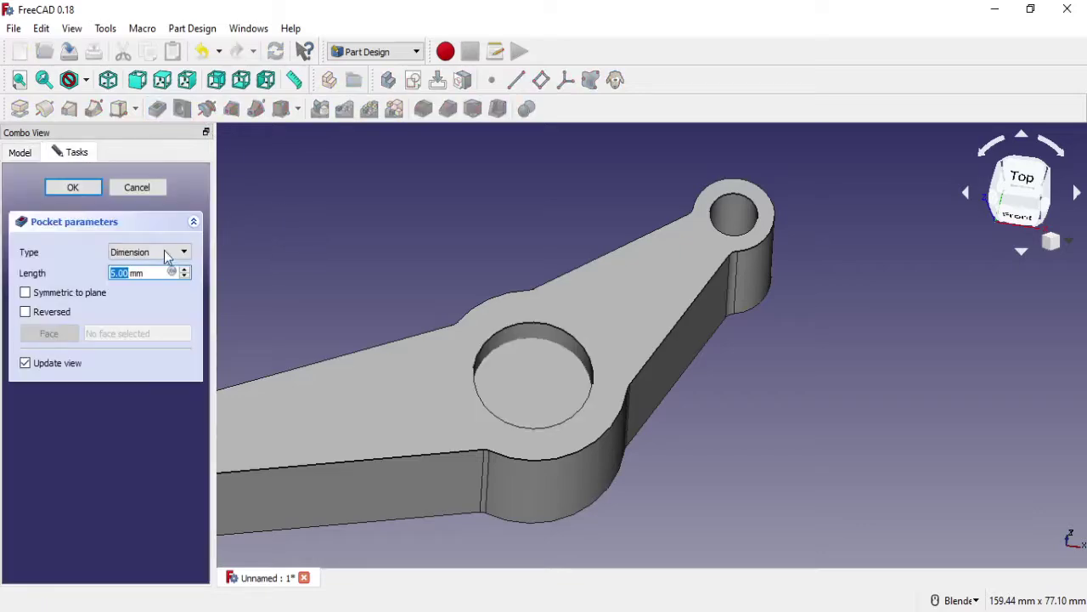
# Step: Set the pocket type to Through all and confirm the pocket
pyautogui.click(164, 252)
pyautogui.click(146, 276)
pyautogui.click(84, 187)
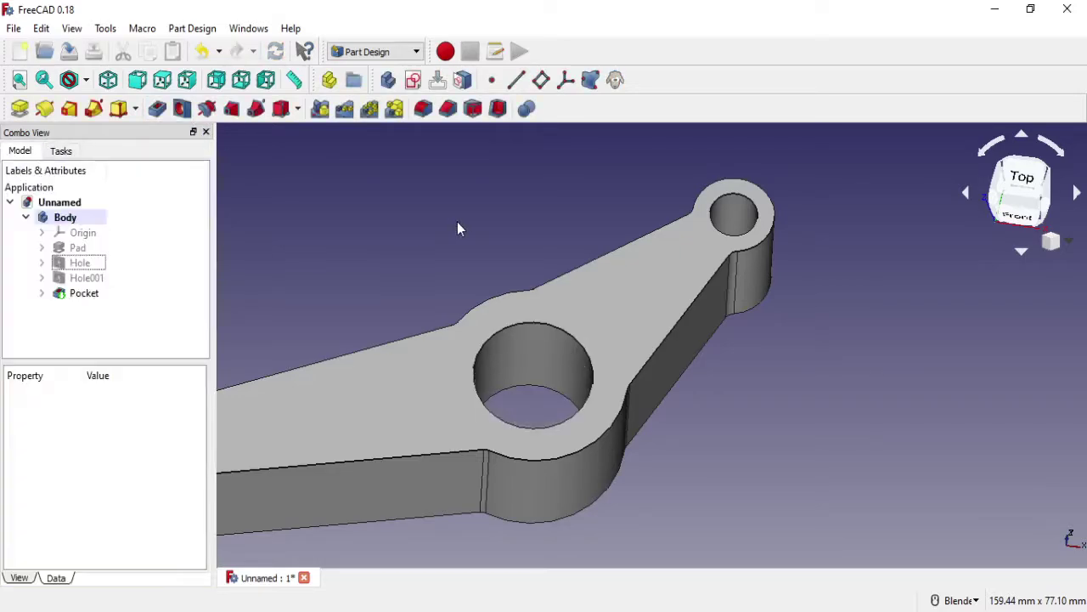
pyautogui.scroll(-3, 457, 228)
pyautogui.moveTo(449, 284)
pyautogui.mouseDown(button='middle')
pyautogui.moveTo(641, 222)
pyautogui.moveTo(629, 194)
pyautogui.moveTo(680, 291)
pyautogui.mouseUp(button='middle')
pyautogui.scroll(2, 553, 280)
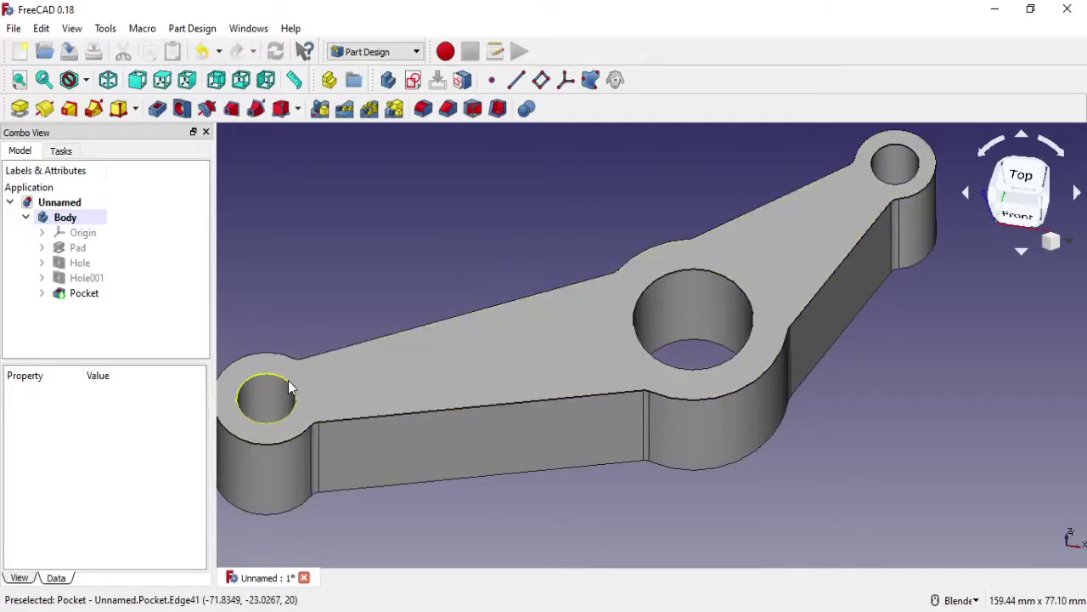
# Step: Inspect the through pocket and select the lever's top face
pyautogui.click(288, 383)
pyautogui.click(544, 223)
pyautogui.moveTo(593, 255)
pyautogui.mouseDown(button='middle')
pyautogui.moveTo(569, 117)
pyautogui.moveTo(570, 250)
pyautogui.moveTo(602, 177)
pyautogui.moveTo(612, 206)
pyautogui.mouseUp(button='middle')
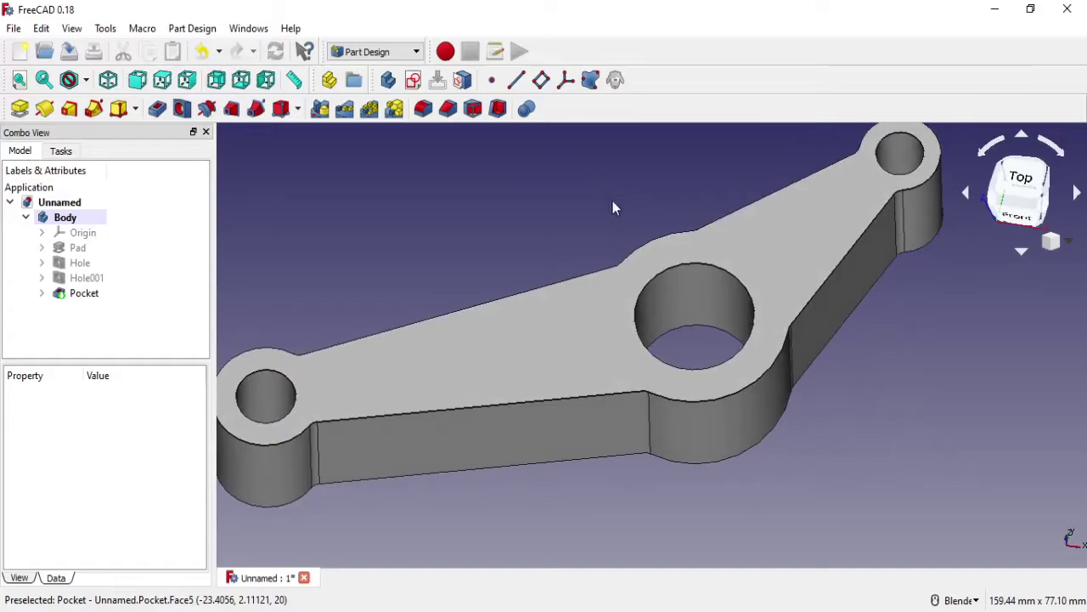
pyautogui.click(565, 342)
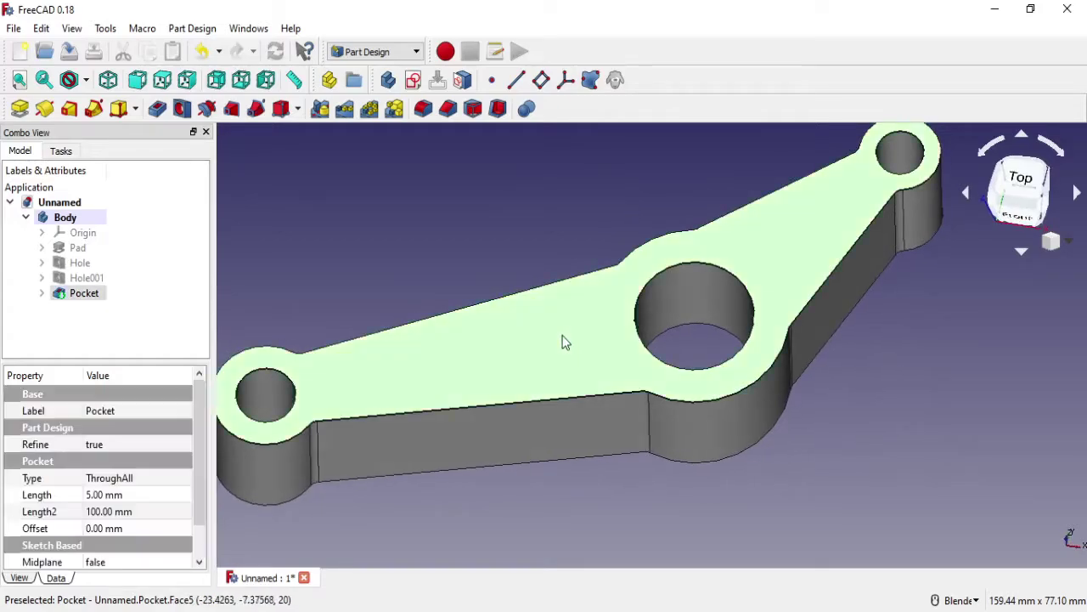
pyautogui.click(413, 79)
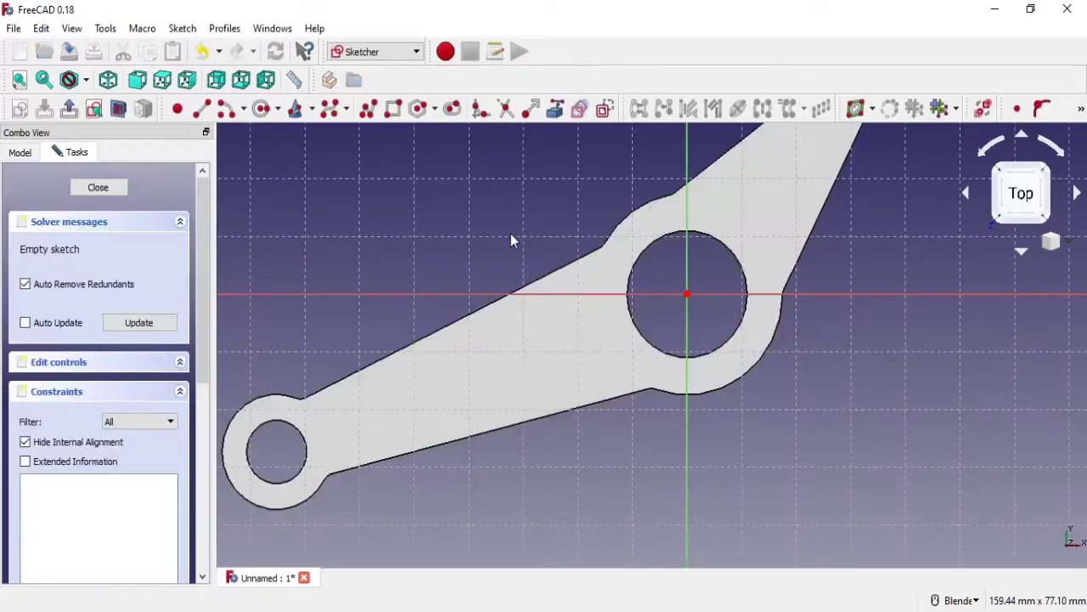
pyautogui.scroll(2, 276, 465)
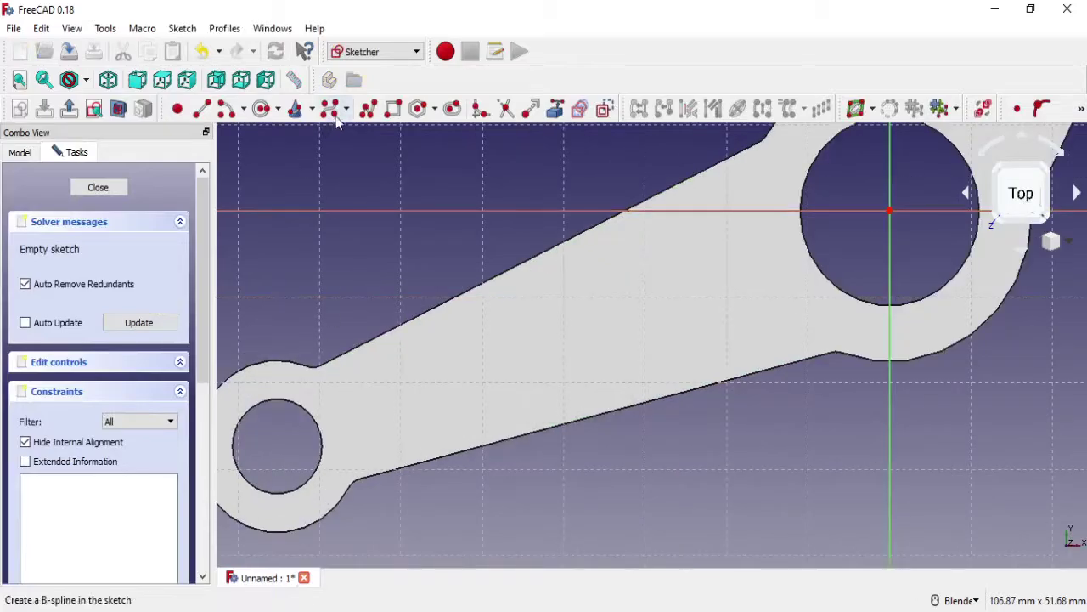
pyautogui.click(367, 109)
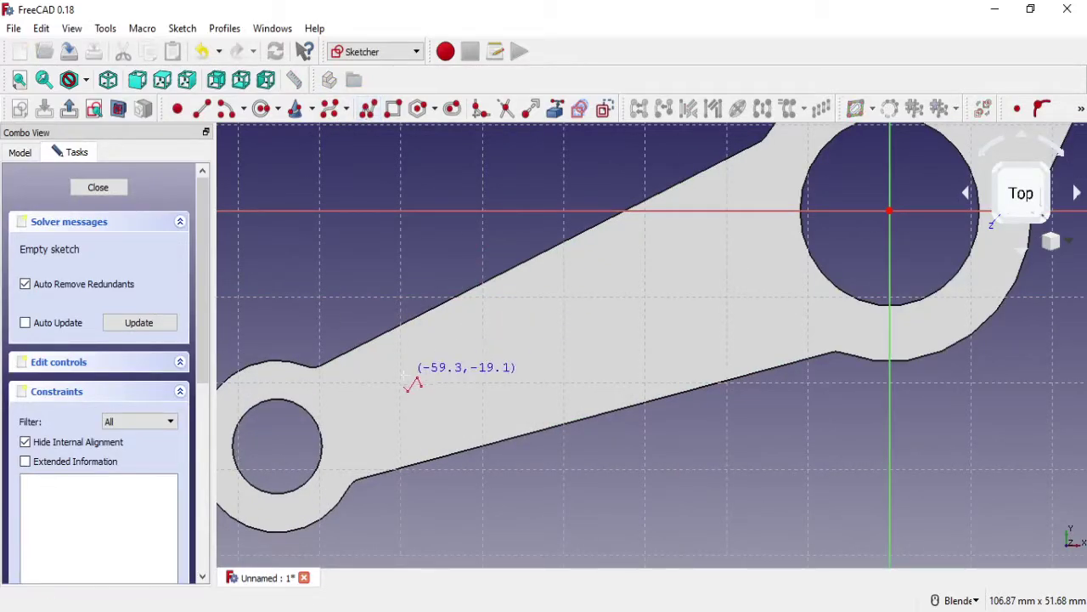
pyautogui.click(364, 395)
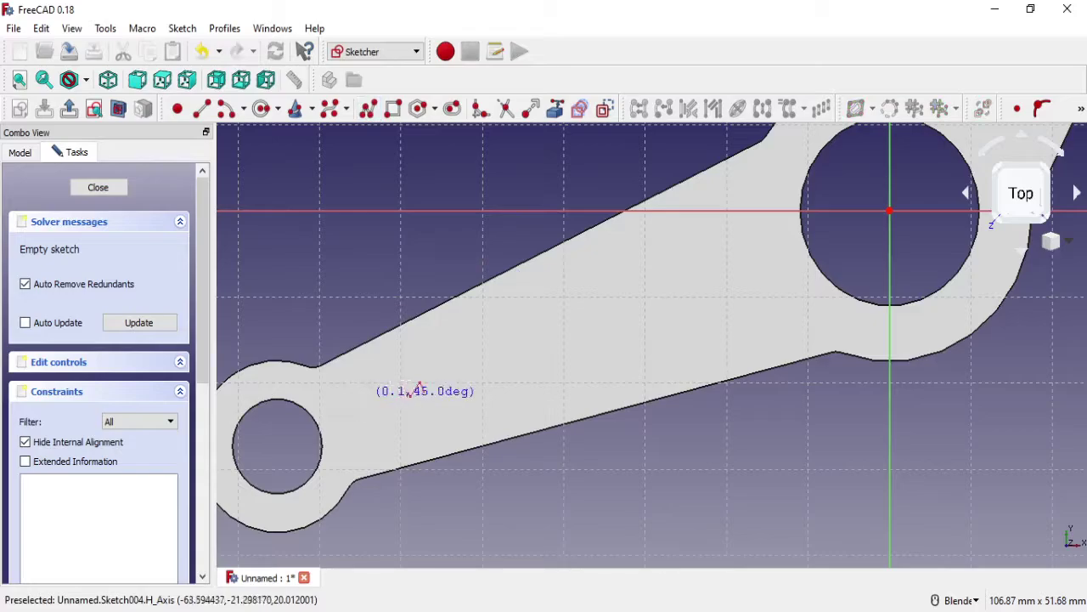
pyautogui.click(741, 188)
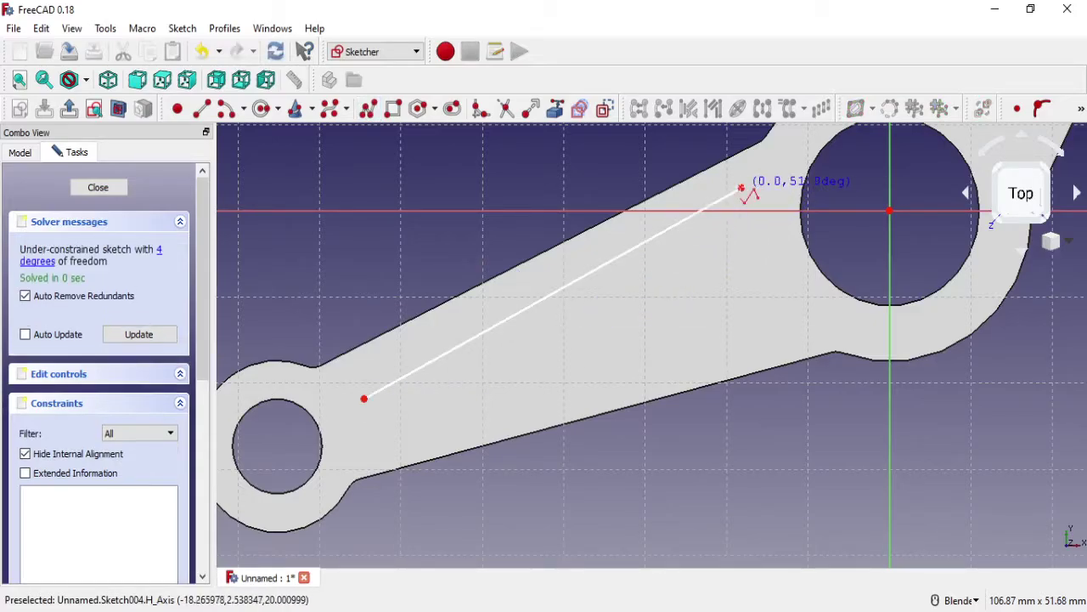
pyautogui.doubleClick(785, 321)
pyautogui.click(383, 429)
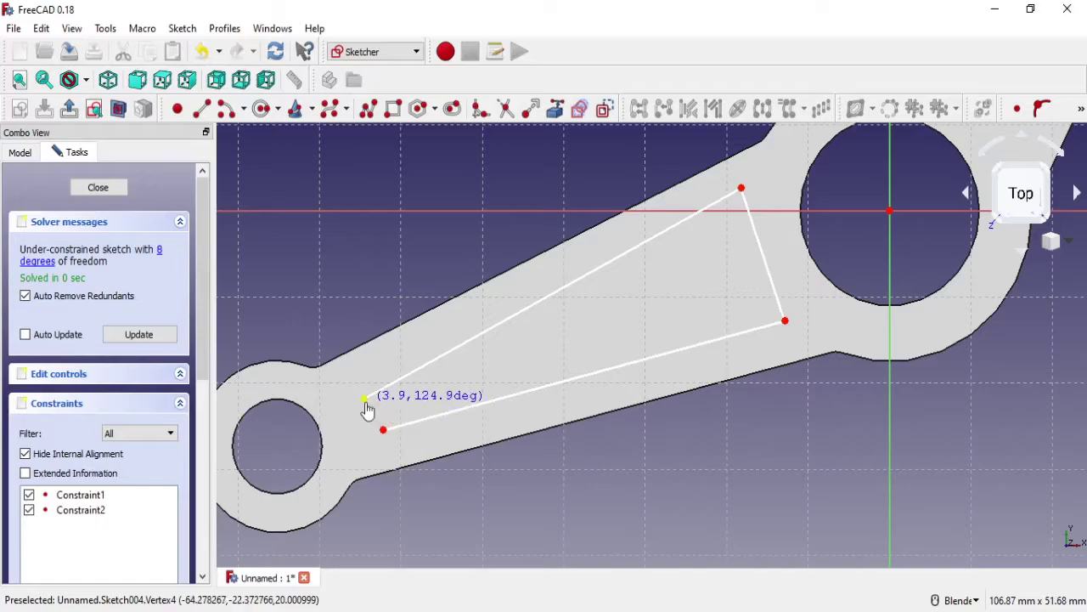
pyautogui.click(366, 402)
pyautogui.scroll(2, 440, 391)
pyautogui.scroll(-2, 438, 392)
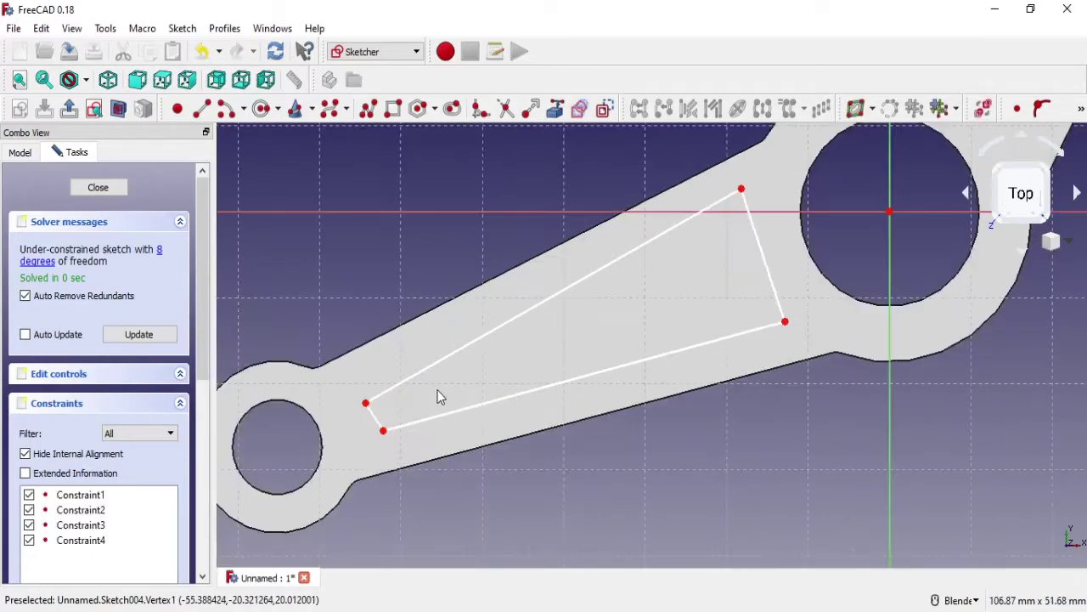
pyautogui.scroll(-2, 364, 405)
pyautogui.scroll(2, 261, 440)
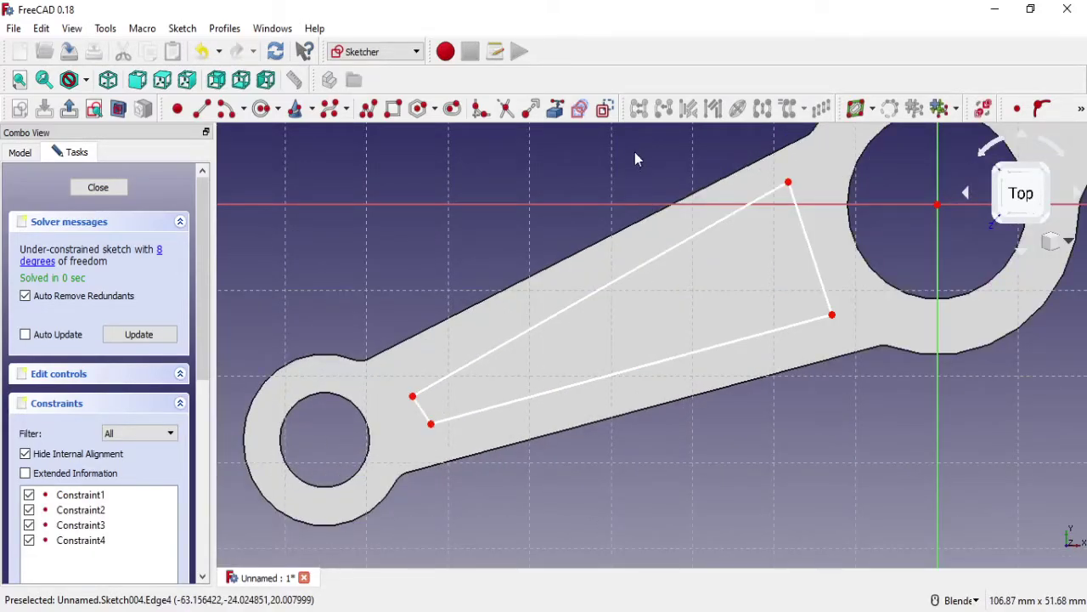
pyautogui.click(983, 108)
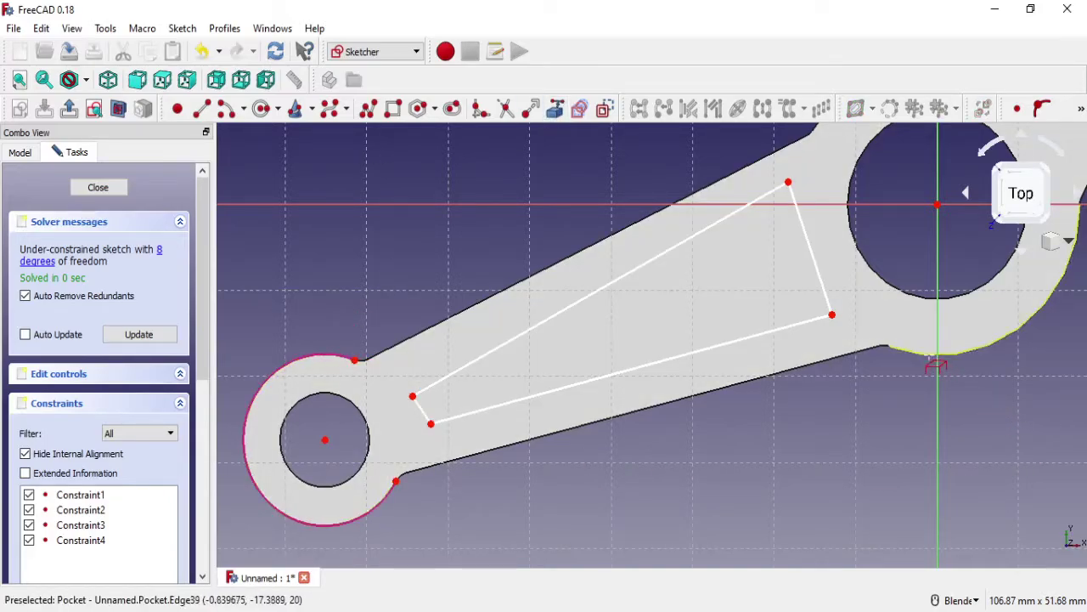
pyautogui.keyDown('shift'); pyautogui.moveTo(851, 301); pyautogui.dragTo(783, 390, button='middle'); pyautogui.keyUp('shift')
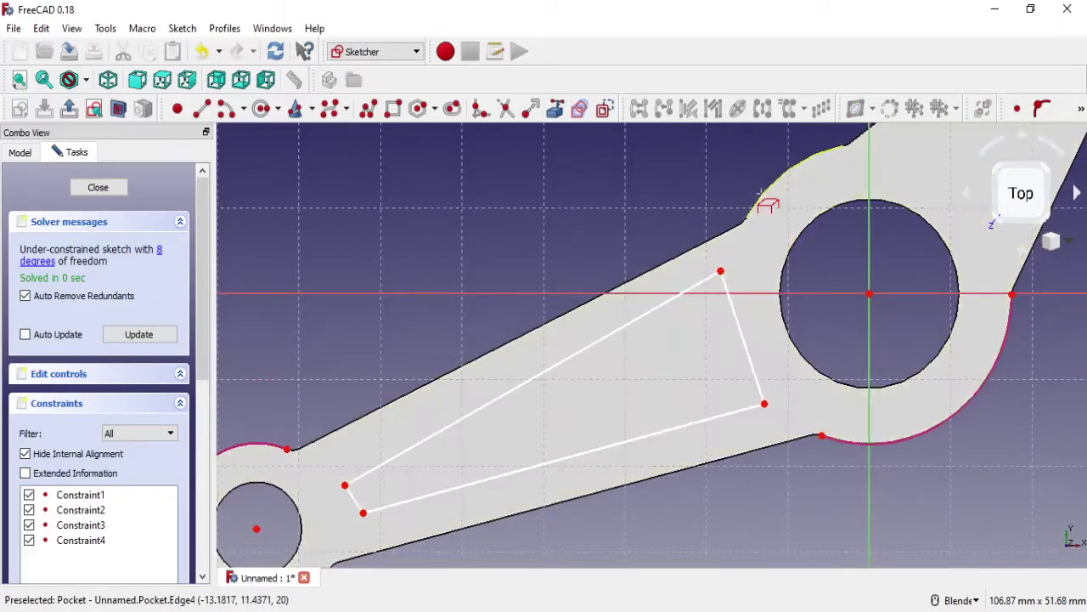
pyautogui.keyDown('shift'); pyautogui.moveTo(403, 491); pyautogui.dragTo(472, 412, button='middle'); pyautogui.keyUp('shift')
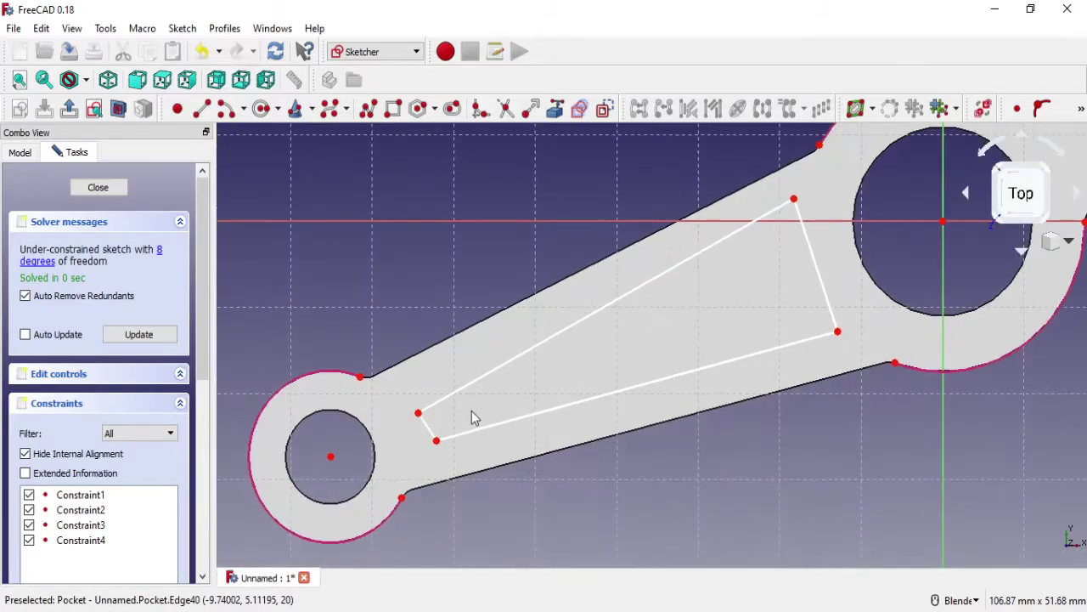
pyautogui.scroll(2, 472, 412)
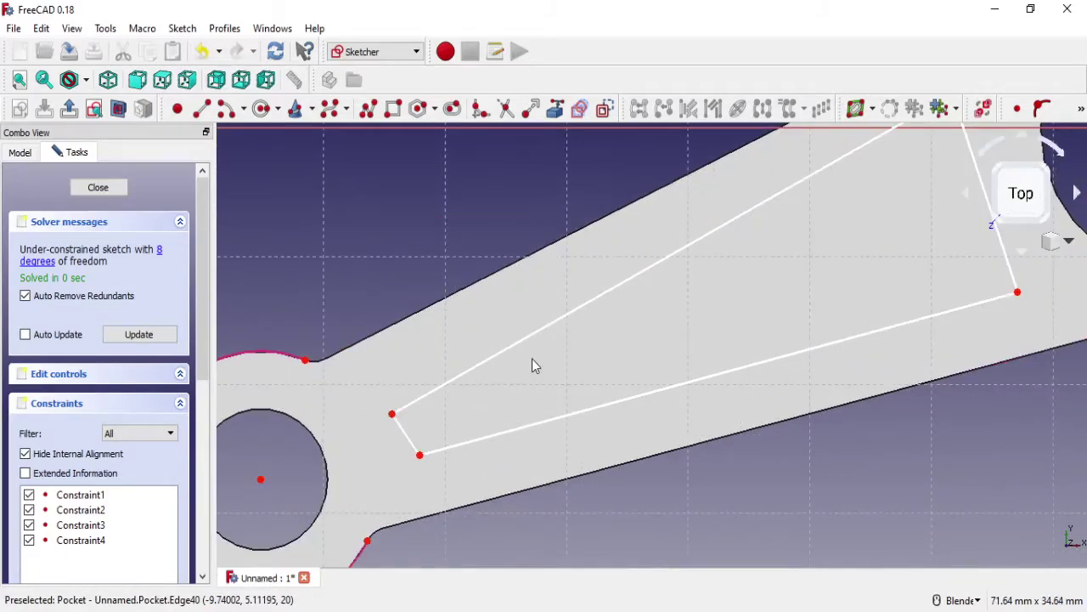
pyautogui.scroll(-2, 532, 365)
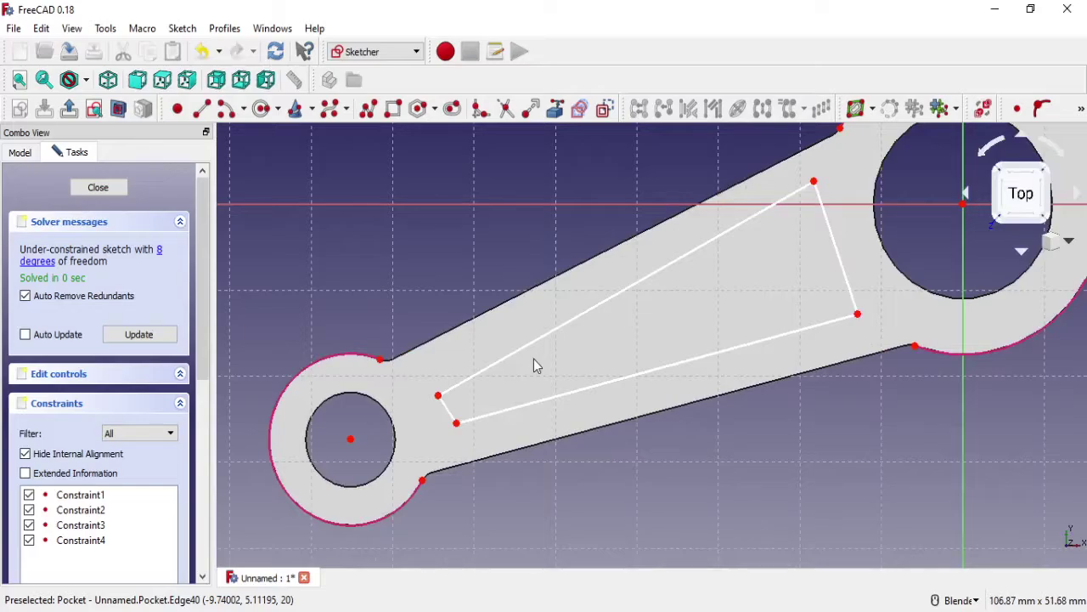
# Step: Turn the outline's two short end edges into construction lines
pyautogui.click(847, 275)
pyautogui.click(447, 410)
pyautogui.click(603, 112)
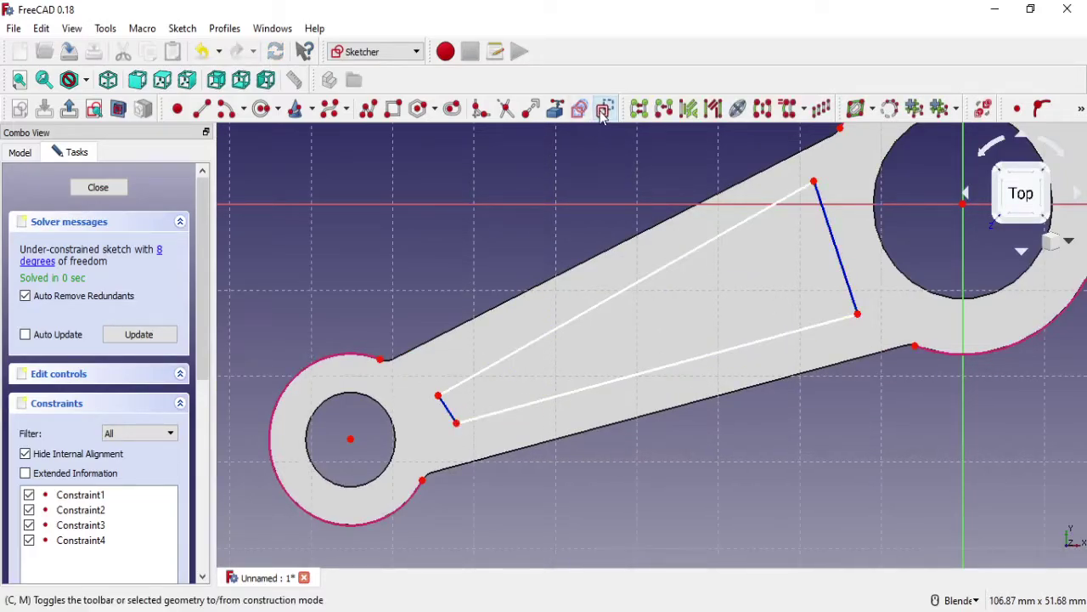
# Step: Draw 3-point arcs closing the outline at the right and left ends
pyautogui.click(246, 112)
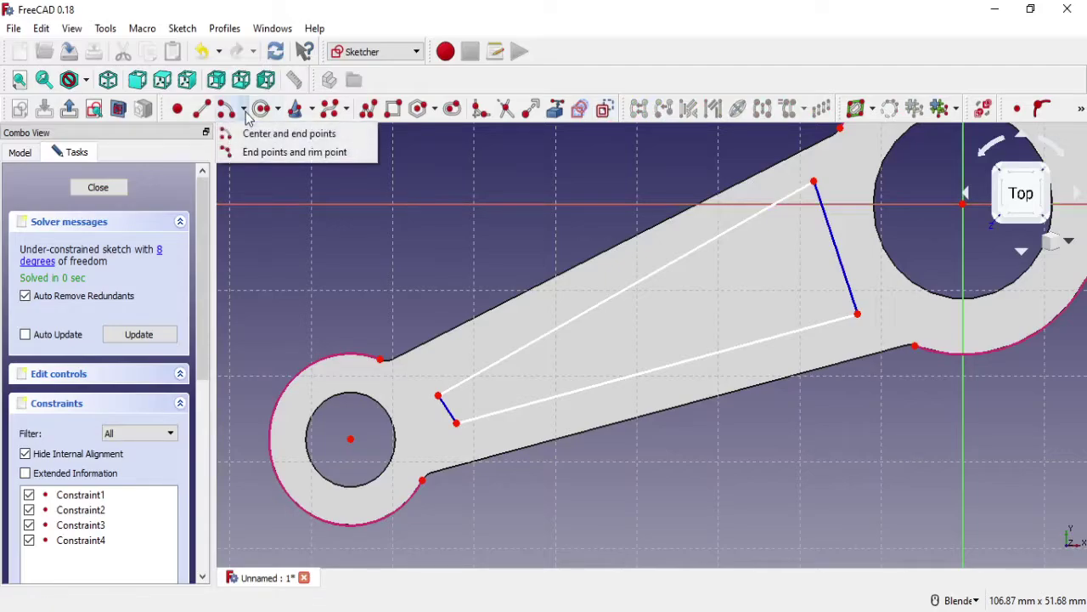
pyautogui.click(255, 151)
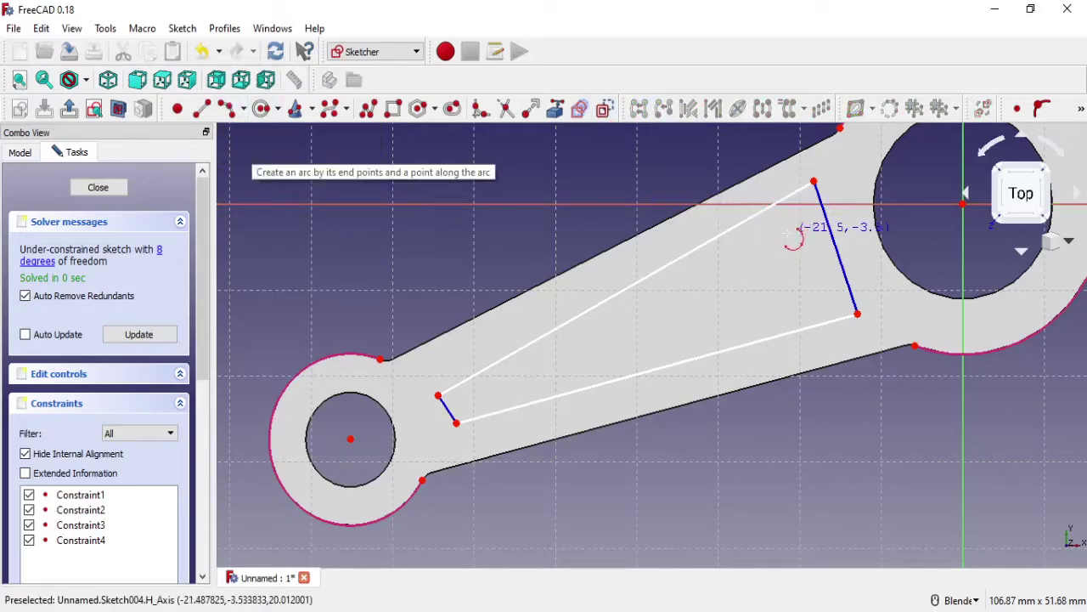
pyautogui.click(814, 182)
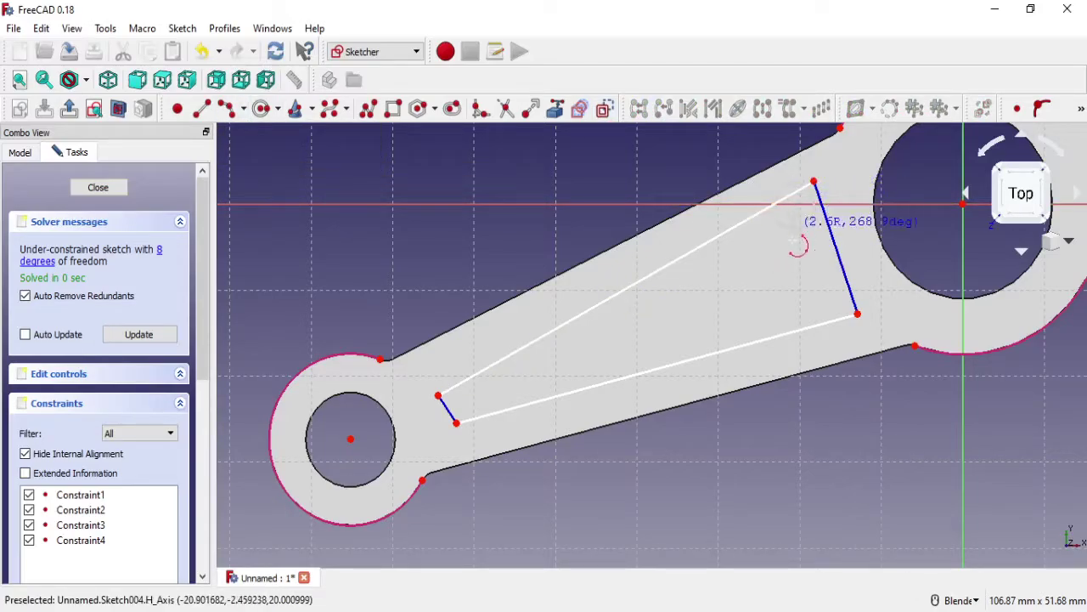
pyautogui.click(834, 344)
pyautogui.click(799, 289)
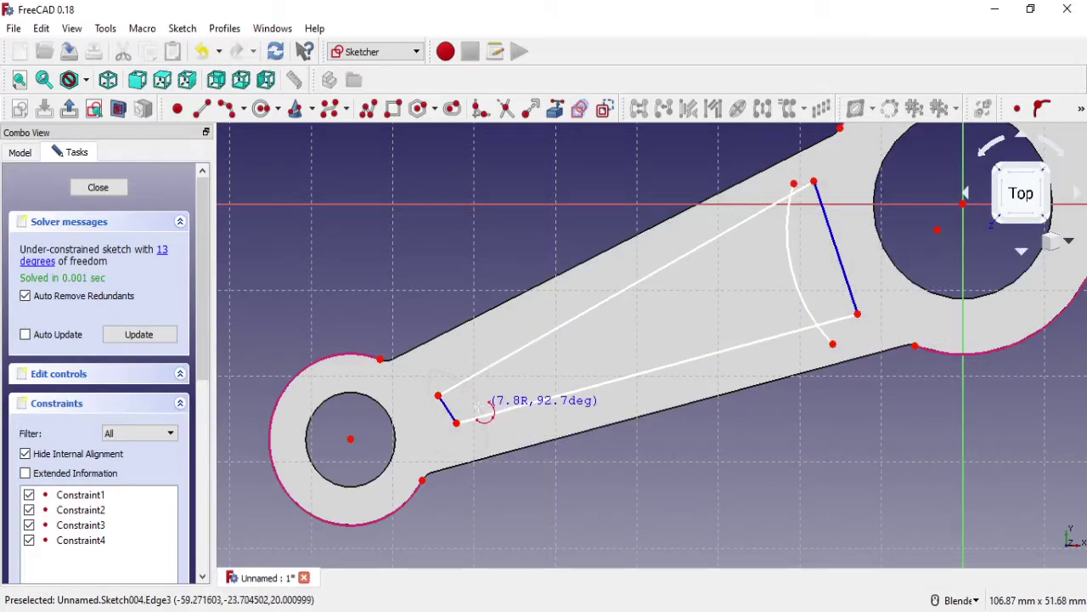
pyautogui.click(484, 445)
pyautogui.scroll(2, 440, 397)
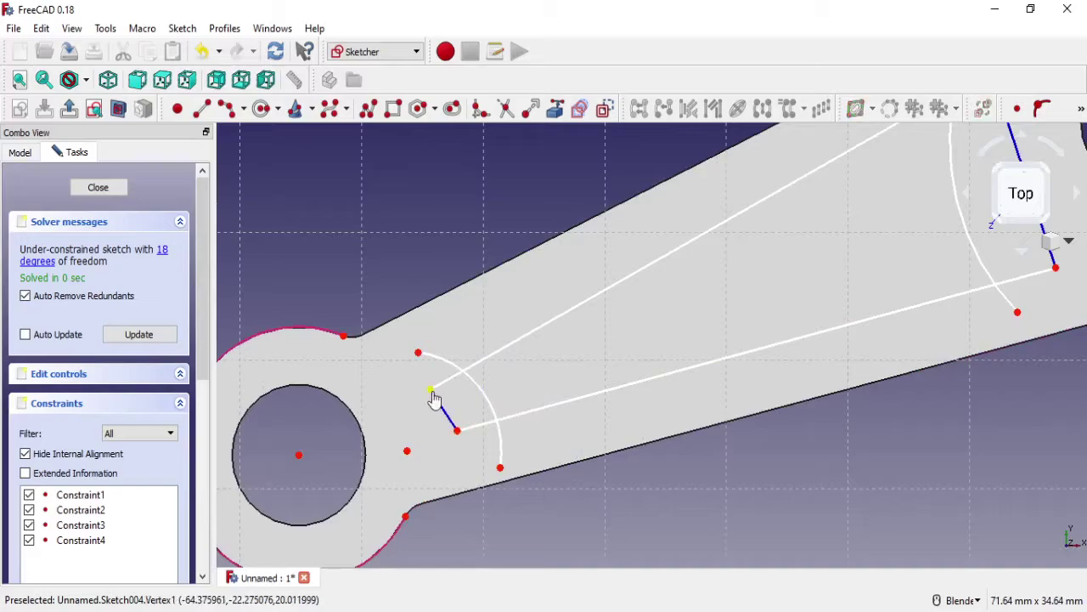
# Step: Make the left arc's ends coincident with the upper and lower edges
pyautogui.click(432, 390)
pyautogui.click(418, 352)
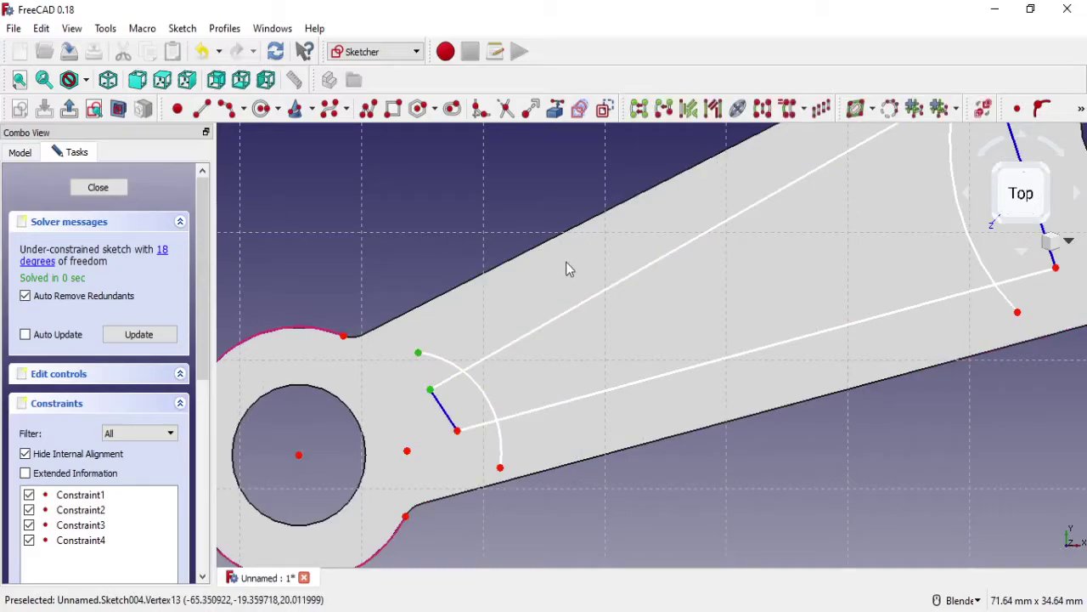
pyautogui.click(1023, 111)
pyautogui.click(458, 431)
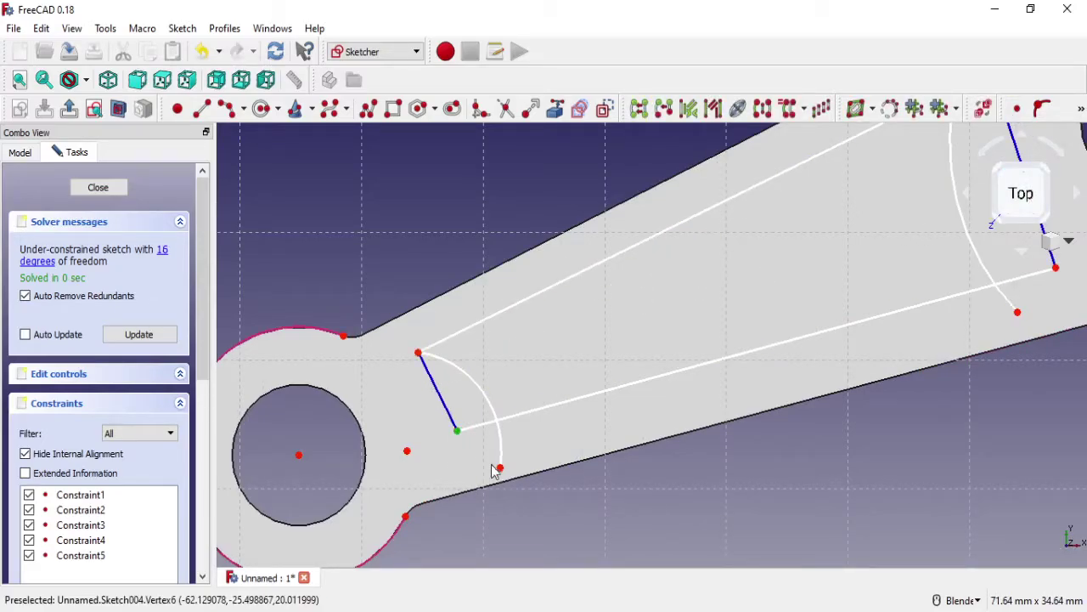
pyautogui.click(500, 468)
pyautogui.click(1038, 110)
# Step: Make the right arc's ends coincident with the upper and lower edges
pyautogui.keyDown('shift'); pyautogui.moveTo(797, 290); pyautogui.dragTo(544, 401, button='middle'); pyautogui.keyUp('shift')
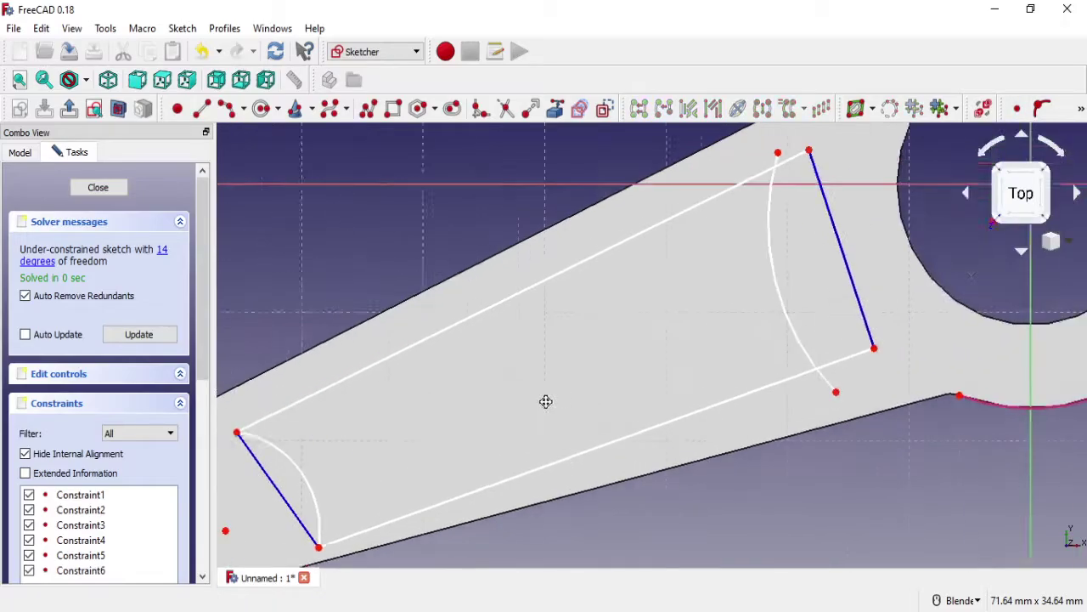
pyautogui.click(695, 204)
pyautogui.click(662, 203)
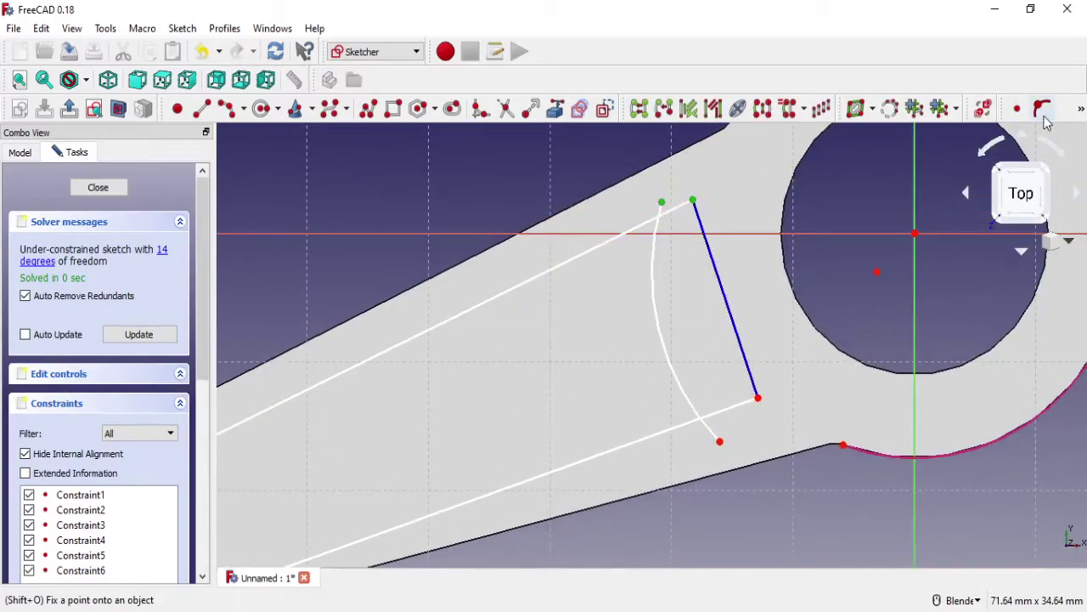
pyautogui.click(1018, 108)
pyautogui.click(757, 397)
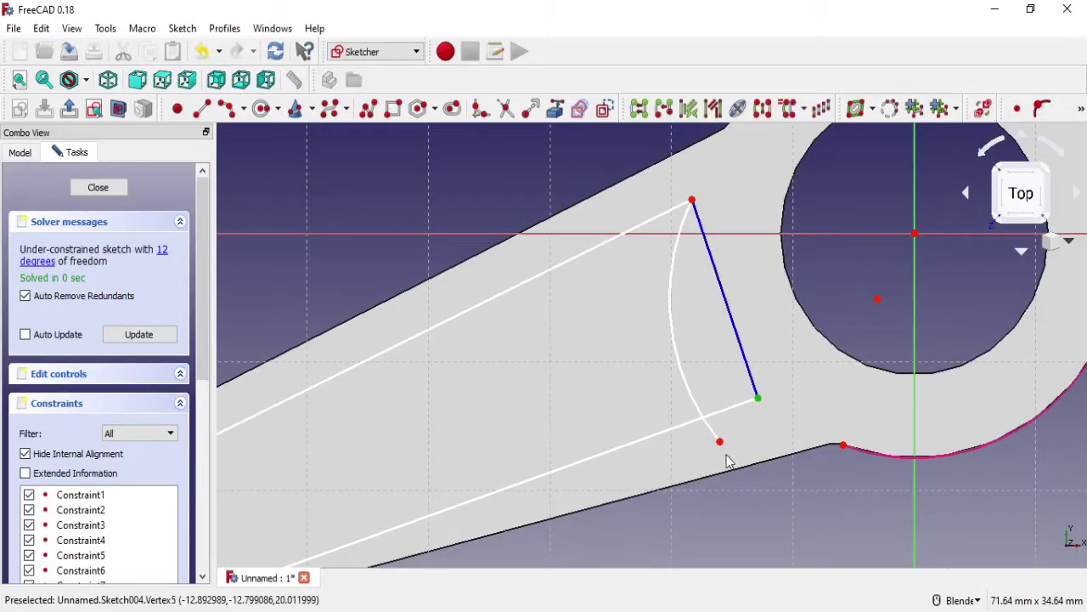
pyautogui.click(720, 440)
pyautogui.click(1018, 109)
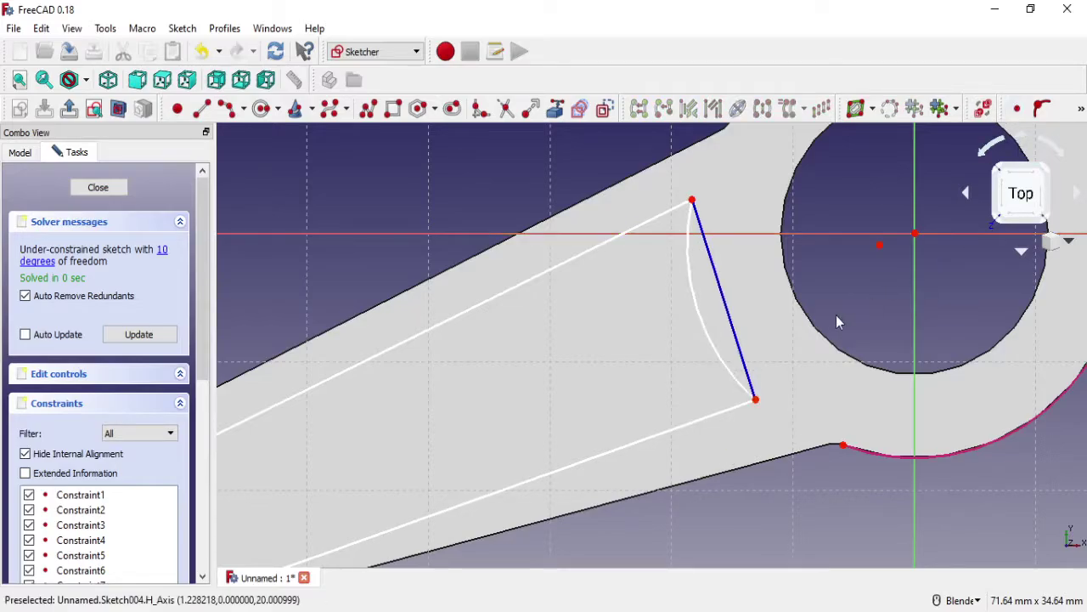
pyautogui.scroll(-2, 844, 270)
pyautogui.scroll(2, 806, 151)
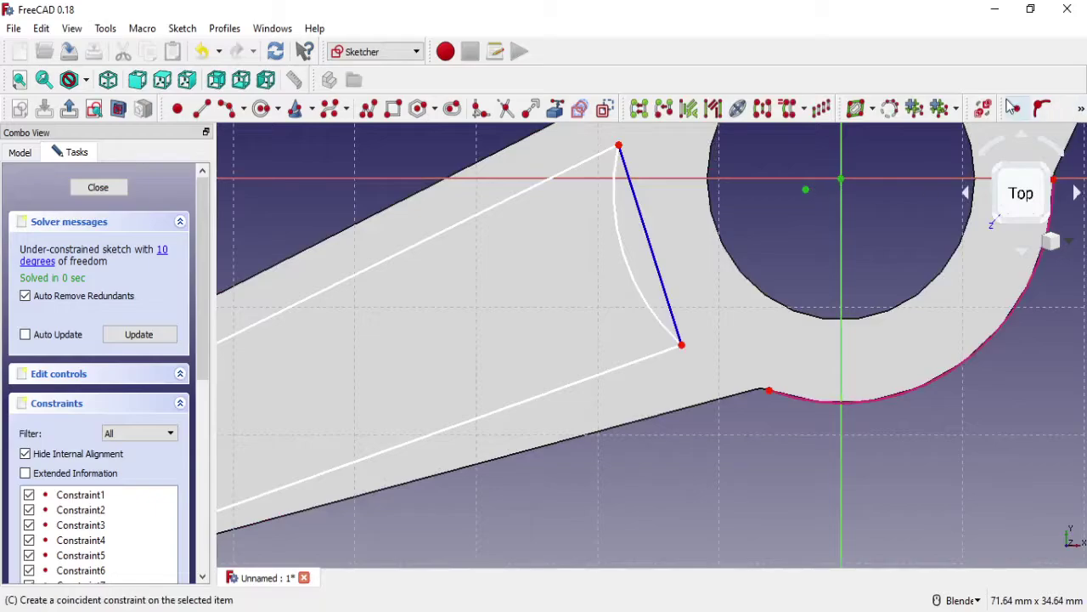
# Step: Centre the right and left arcs on the corresponding hole centres
pyautogui.click(1017, 110)
pyautogui.keyDown('shift'); pyautogui.moveTo(940, 160); pyautogui.dragTo(880, 197, button='middle'); pyautogui.keyUp('shift')
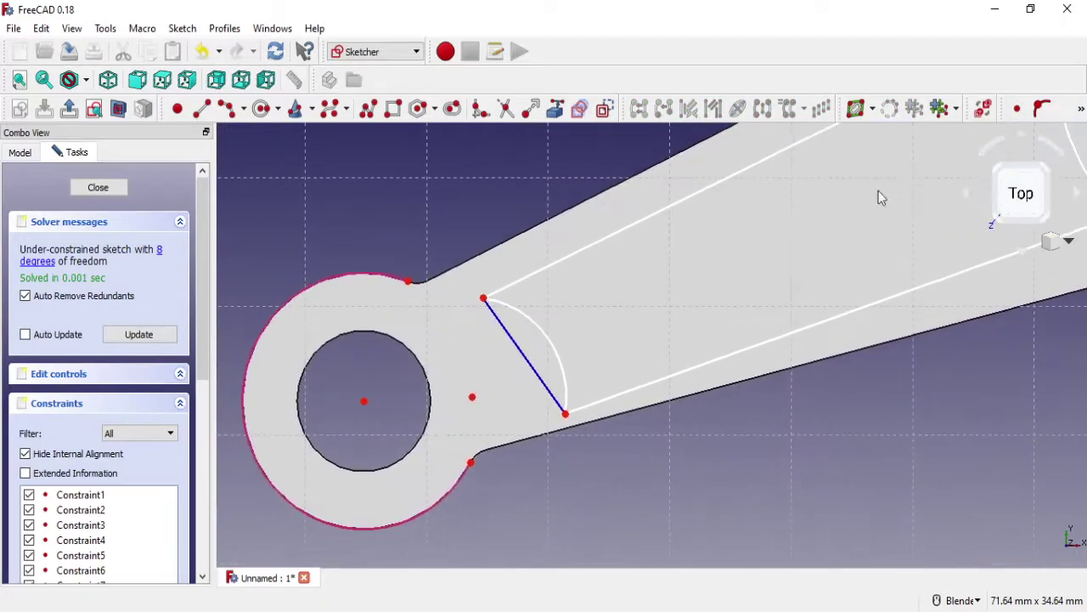
pyautogui.click(363, 401)
pyautogui.click(472, 397)
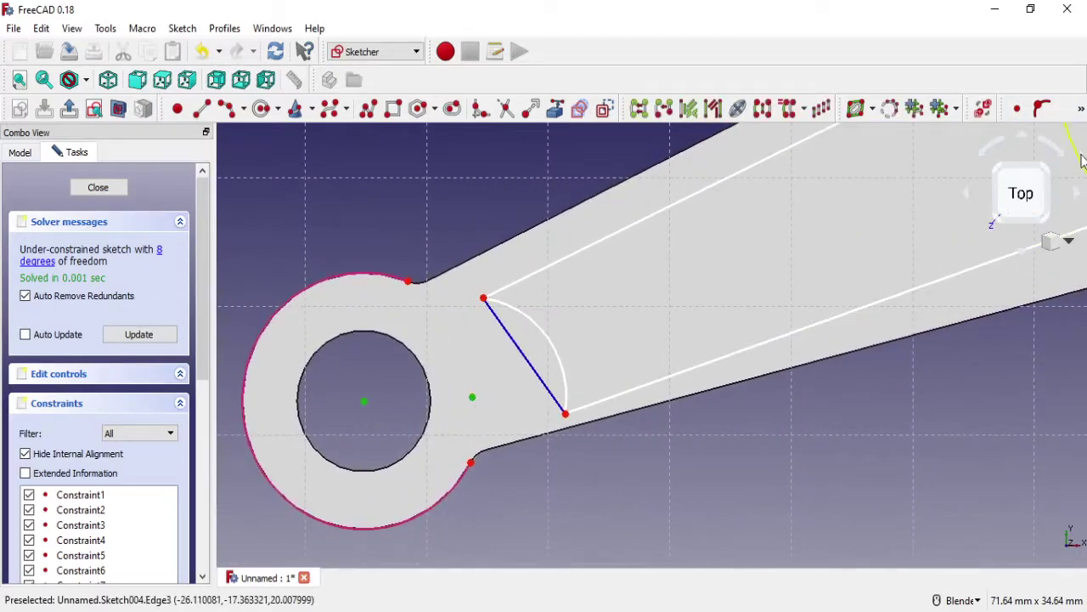
pyautogui.click(1019, 115)
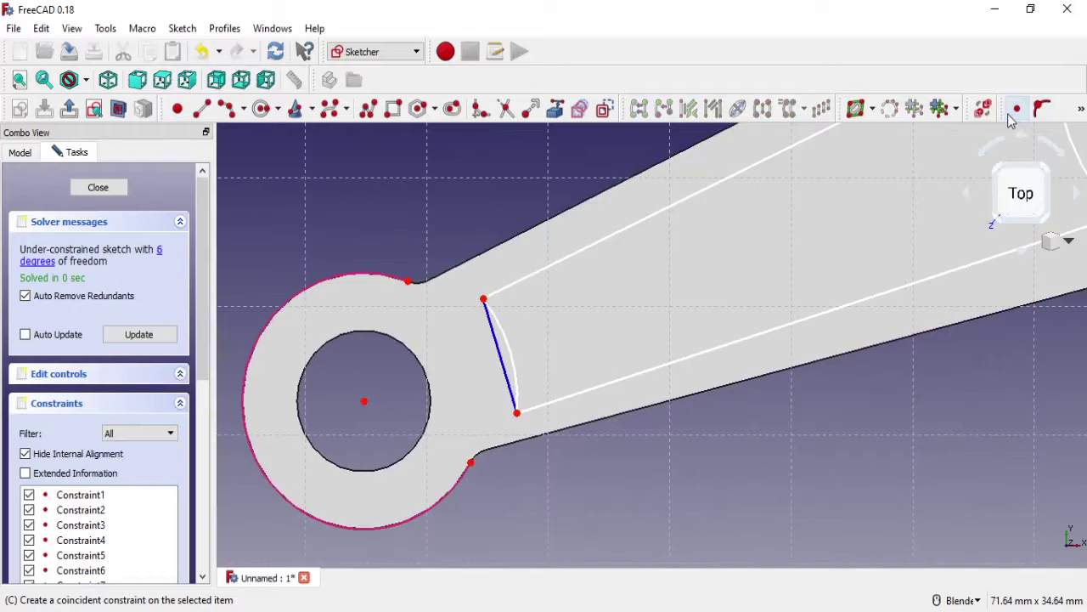
# Step: Make each arc's radius equal to the part's rounded end beside it
pyautogui.click(500, 331)
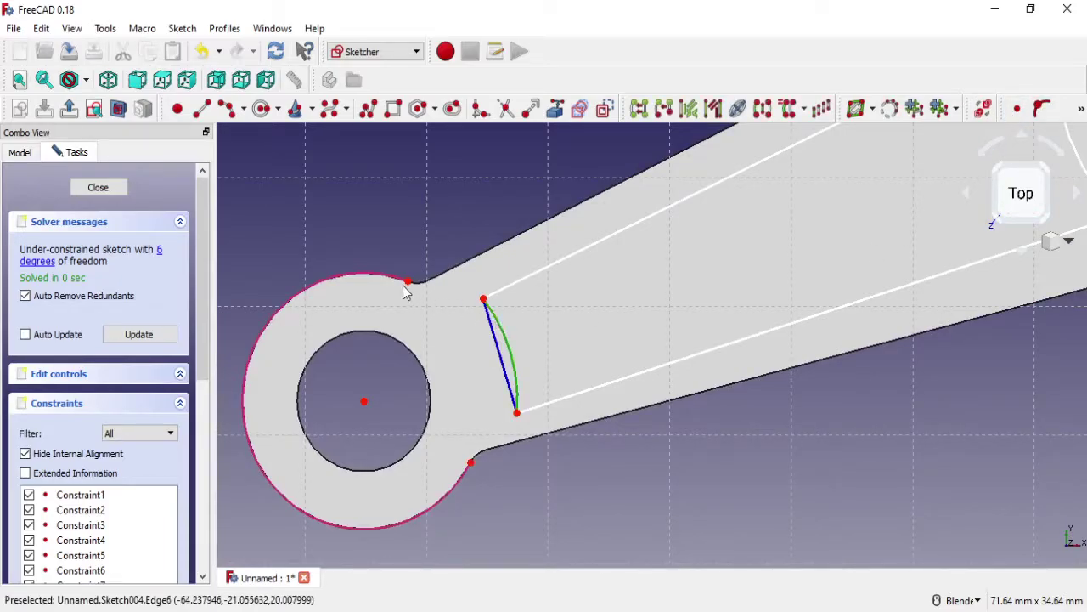
pyautogui.click(388, 284)
pyautogui.click(1081, 111)
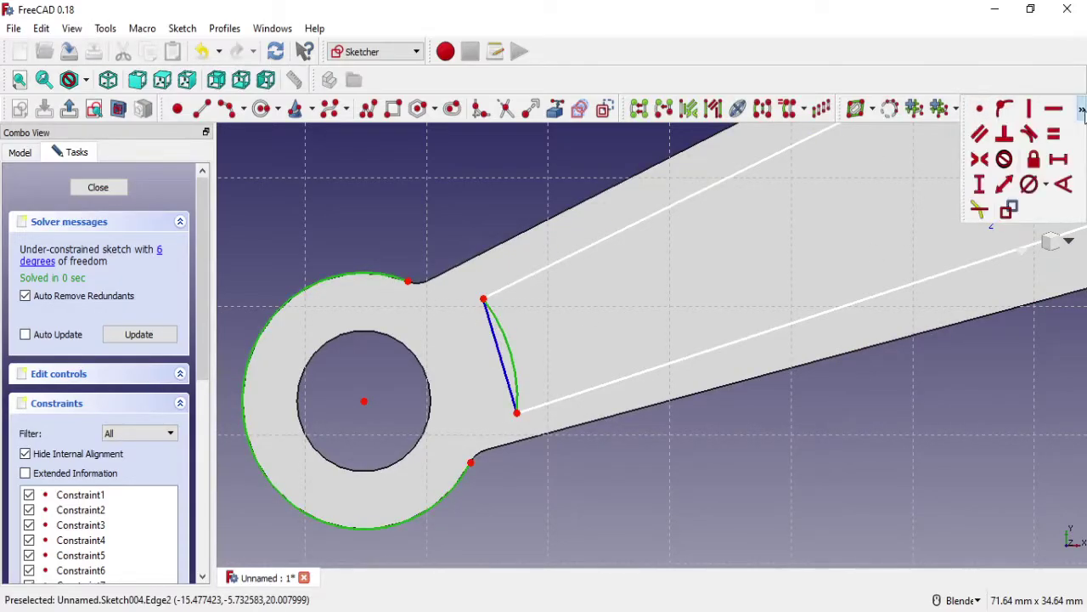
pyautogui.click(1053, 137)
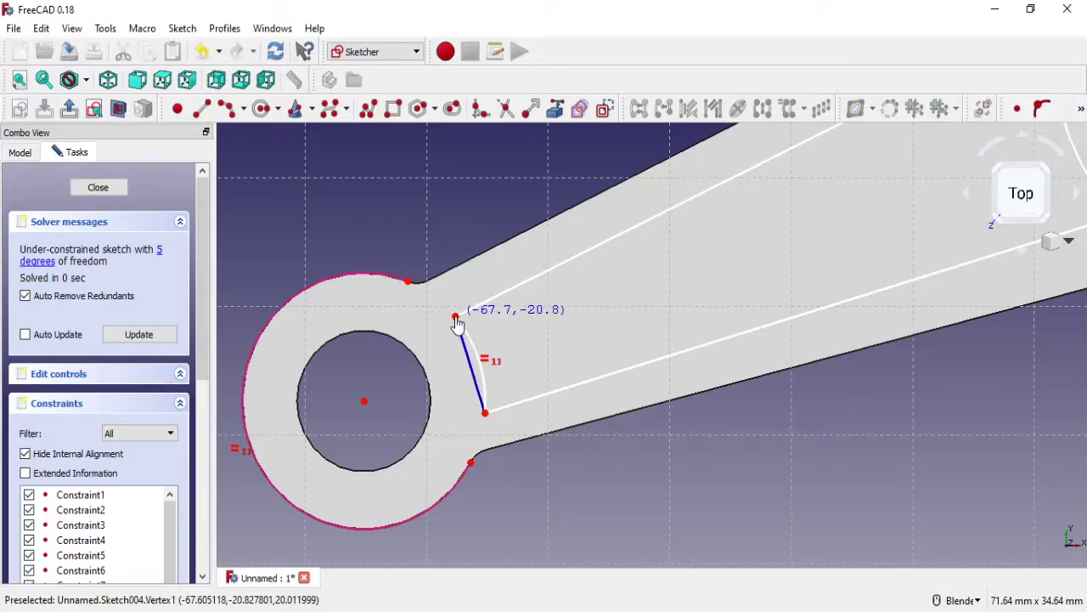
pyautogui.scroll(2, 820, 272)
pyautogui.scroll(-3, 868, 230)
pyautogui.keyDown('shift'); pyautogui.moveTo(867, 230); pyautogui.dragTo(568, 359, button='middle'); pyautogui.keyUp('shift')
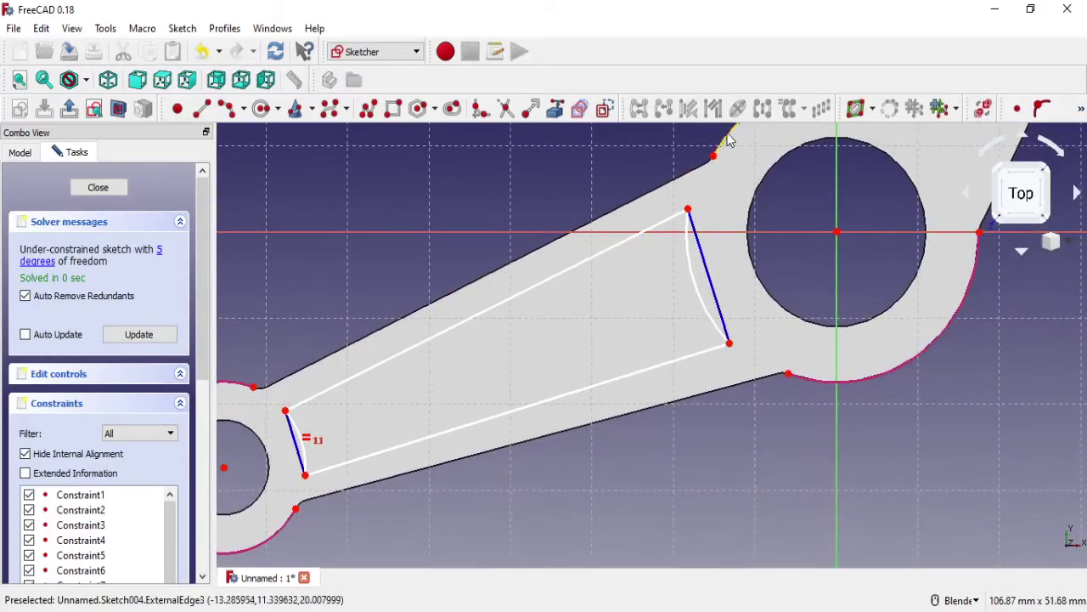
pyautogui.click(807, 391)
pyautogui.click(718, 314)
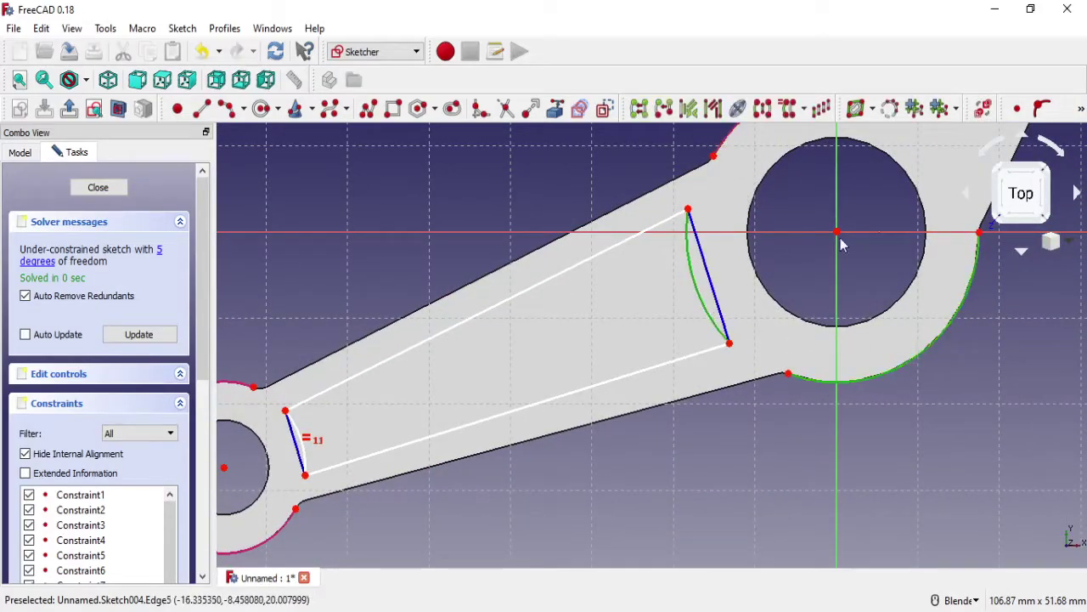
pyautogui.click(1081, 109)
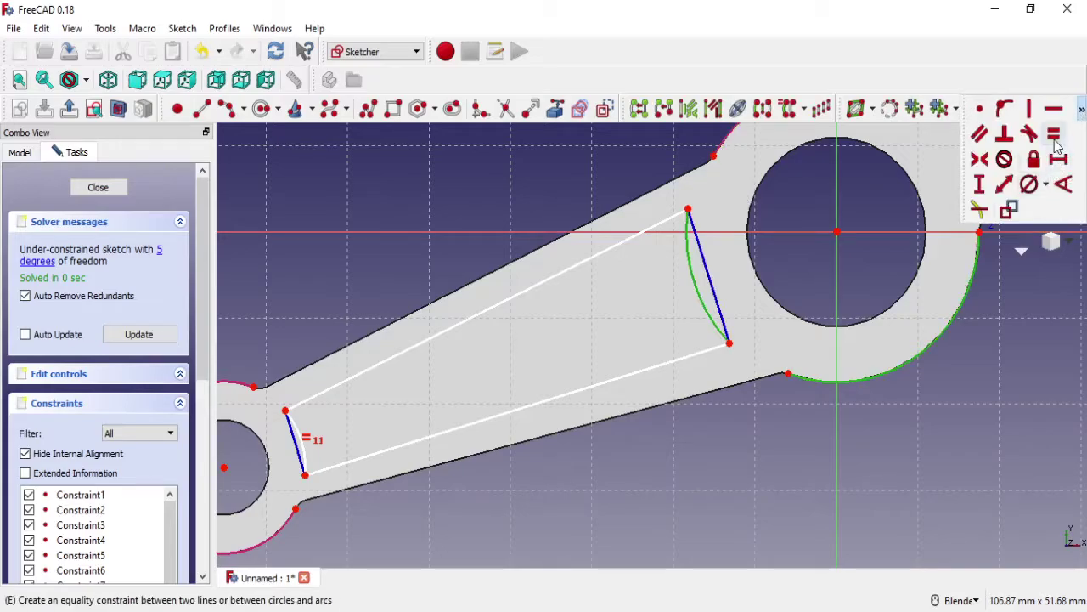
pyautogui.click(1054, 135)
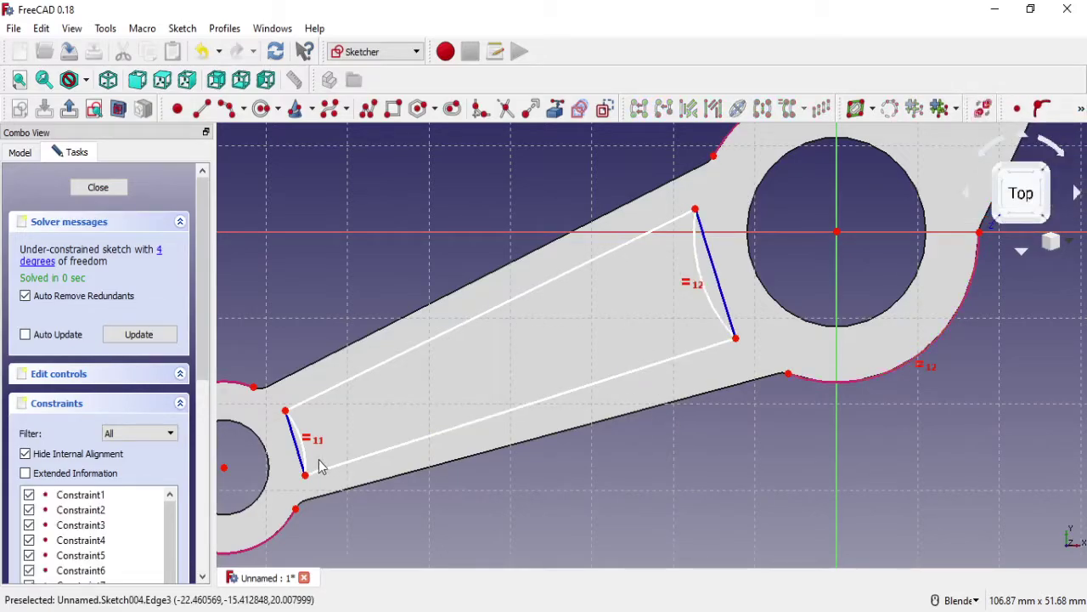
# Step: Drag the outline's corner vertices to tidy its shape
pyautogui.scroll(2, 321, 466)
pyautogui.moveTo(275, 389); pyautogui.dragTo(279, 396)
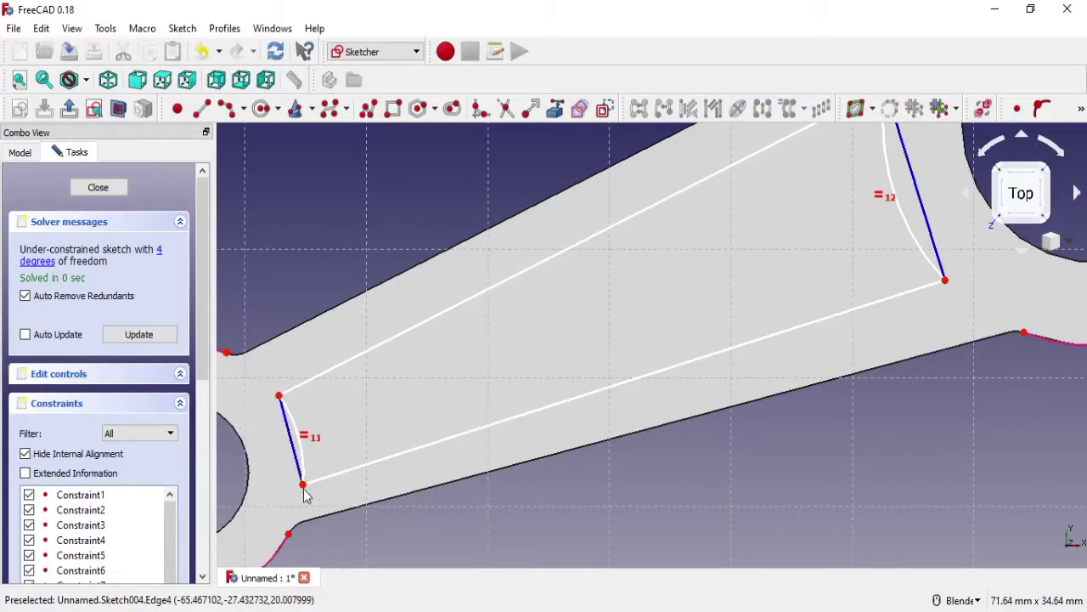
pyautogui.moveTo(304, 486); pyautogui.dragTo(315, 469)
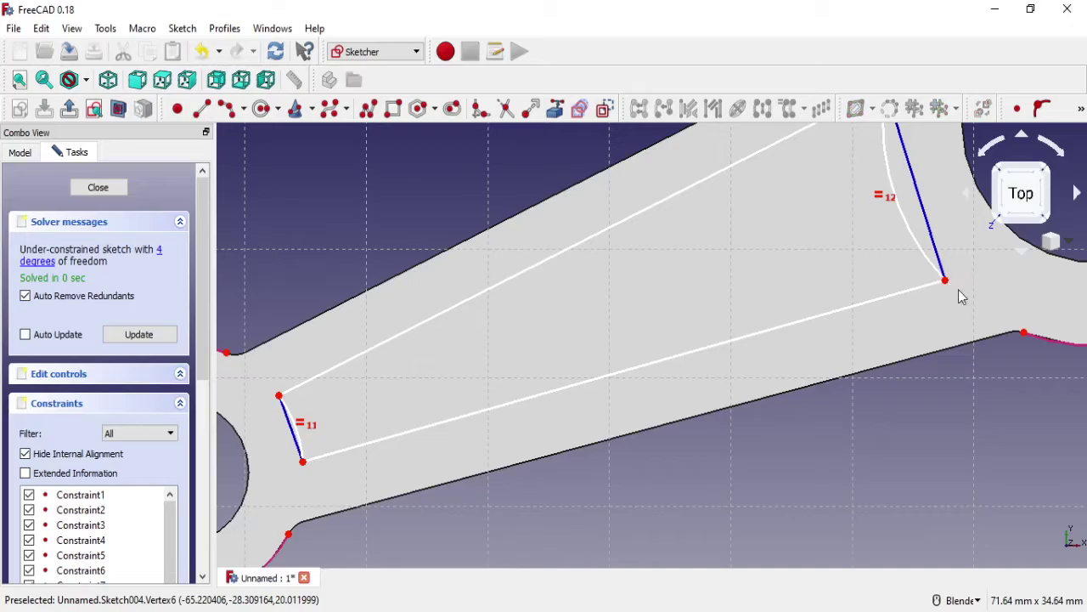
pyautogui.moveTo(958, 295); pyautogui.dragTo(973, 307)
pyautogui.keyDown('shift'); pyautogui.moveTo(860, 304); pyautogui.dragTo(819, 458, button='middle'); pyautogui.keyUp('shift')
pyautogui.moveTo(845, 246); pyautogui.dragTo(859, 225)
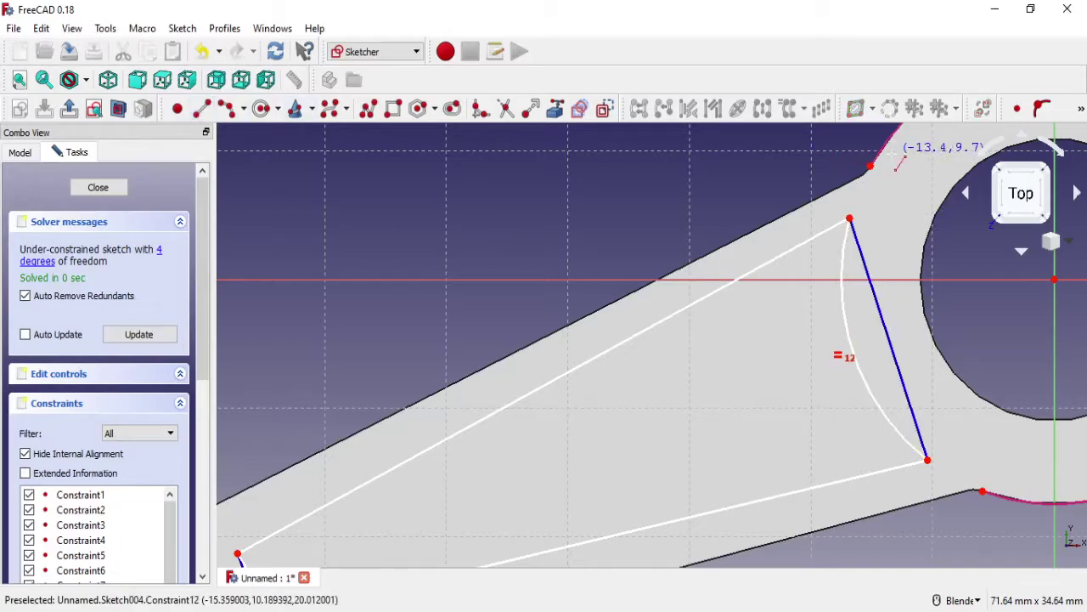
# Step: Draw a short upper line to the right arc's top corner and make it construction
pyautogui.scroll(3, 889, 164)
pyautogui.click(844, 172)
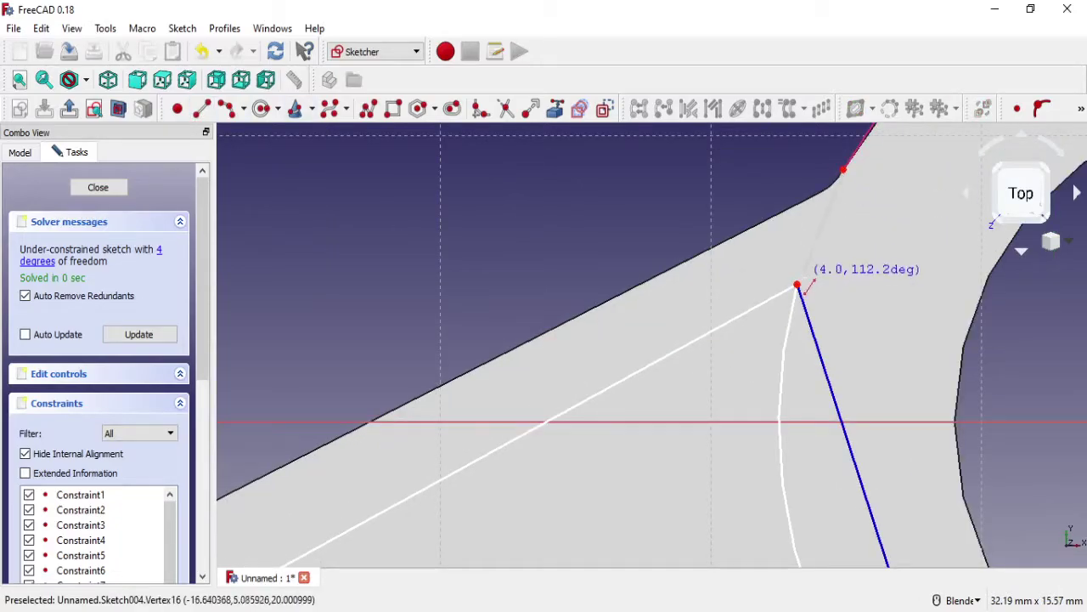
pyautogui.click(797, 285)
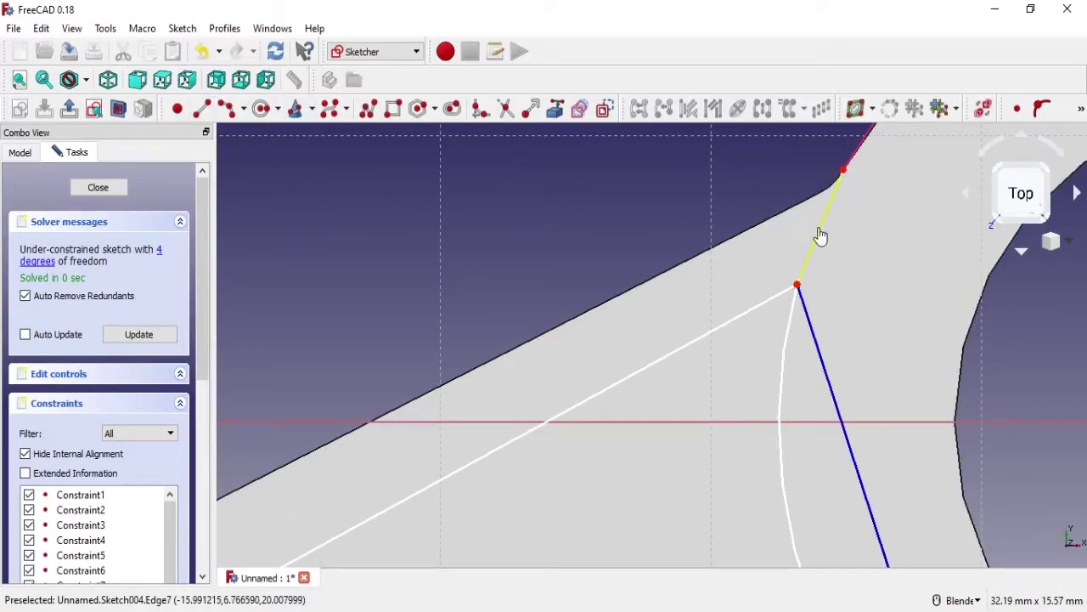
pyautogui.click(818, 236)
pyautogui.click(1081, 109)
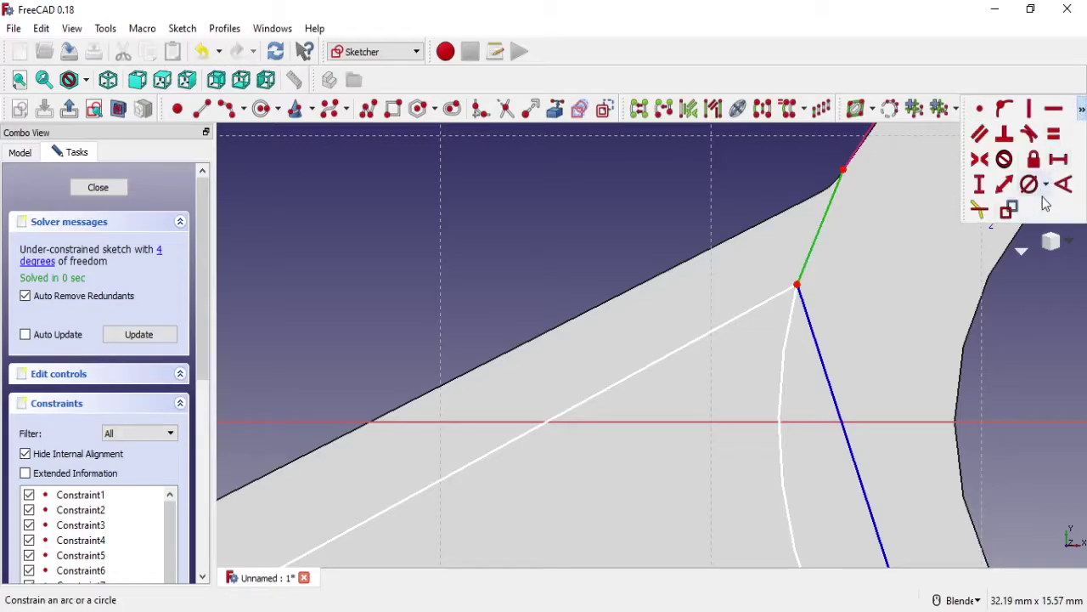
pyautogui.click(641, 170)
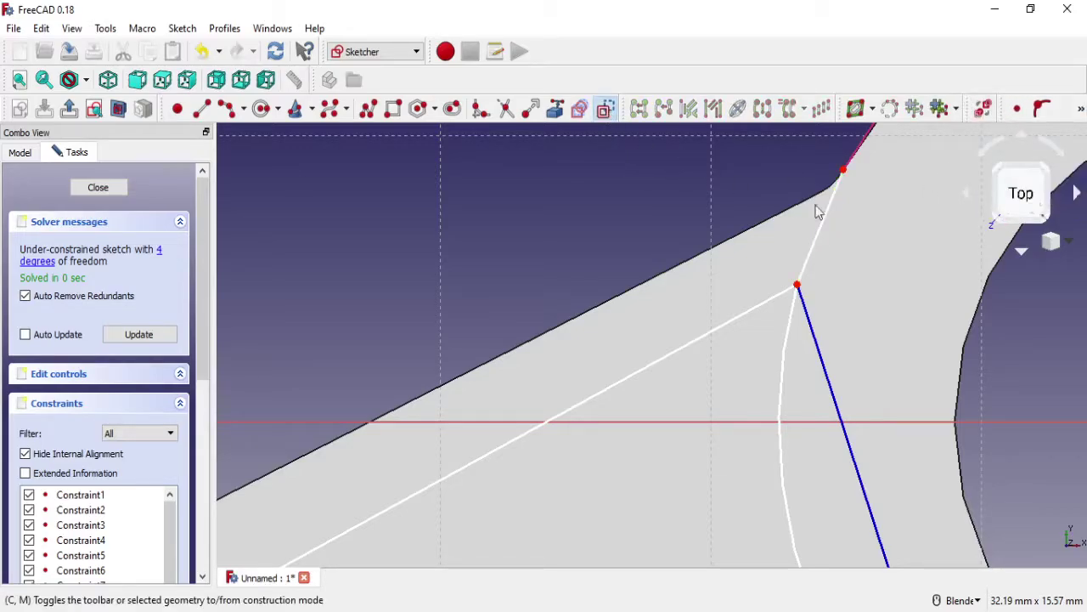
pyautogui.click(825, 216)
pyautogui.click(605, 108)
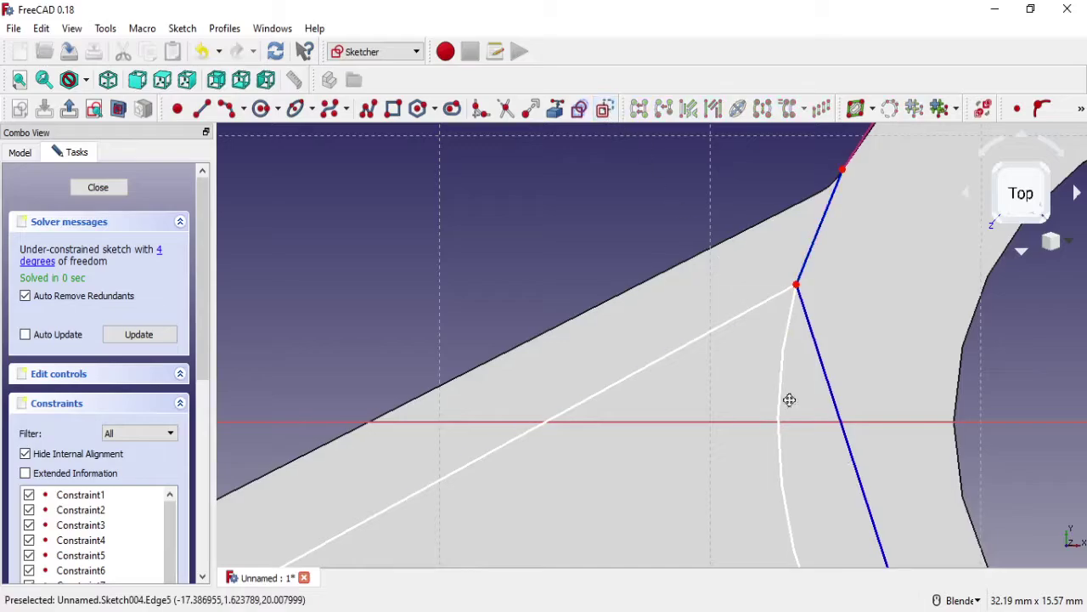
# Step: Draw a matching short line from the lower pocket corner
pyautogui.keyDown('shift'); pyautogui.moveTo(789, 399); pyautogui.dragTo(740, 79, button='middle'); pyautogui.keyUp('shift')
pyautogui.click(202, 109)
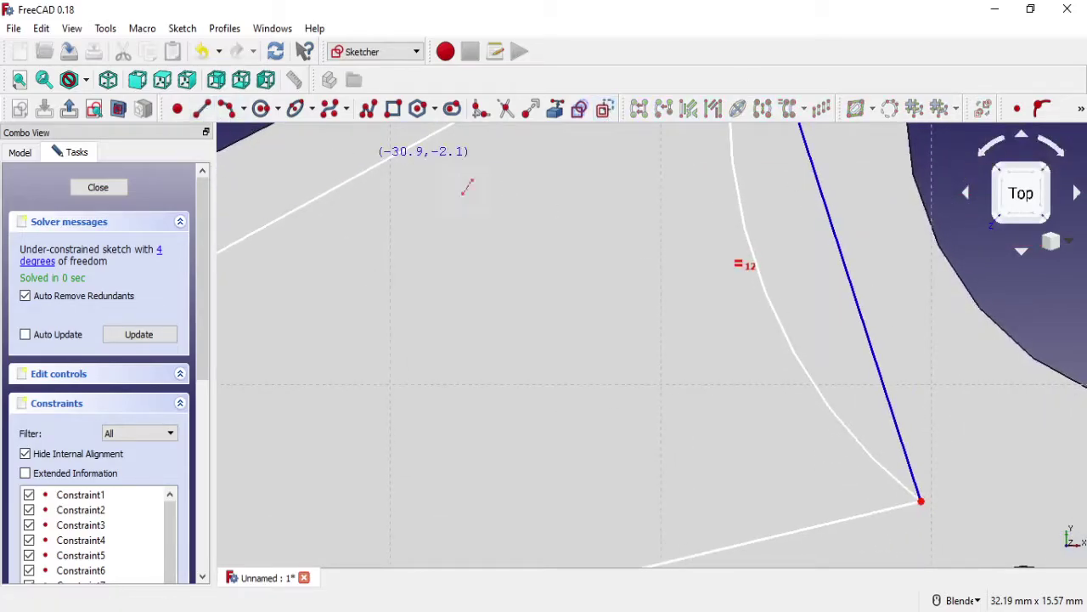
pyautogui.scroll(-2, 655, 219)
pyautogui.scroll(-2, 758, 303)
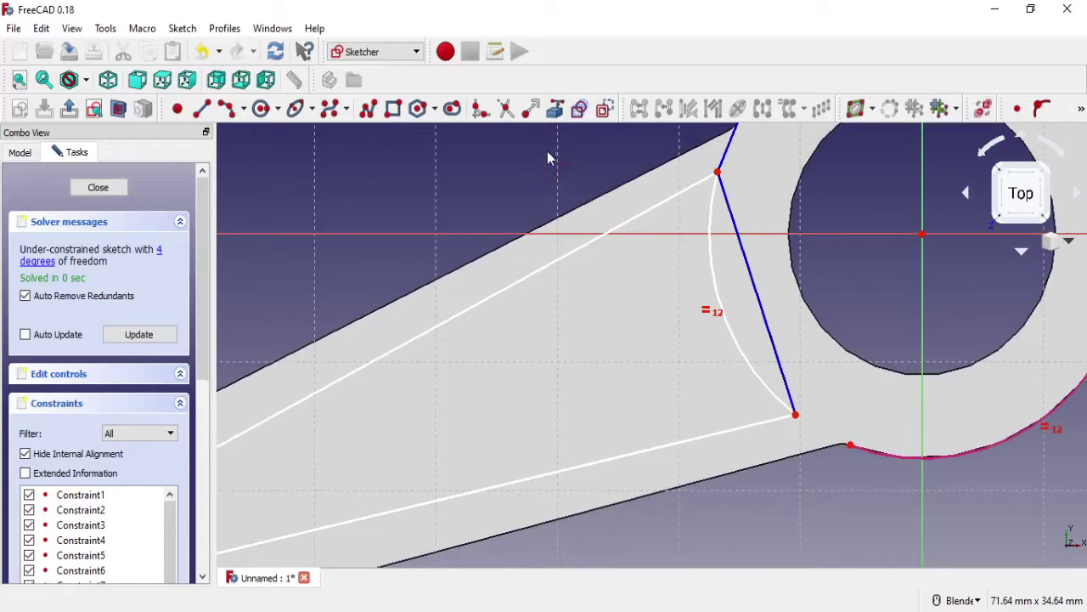
pyautogui.click(210, 113)
pyautogui.click(796, 414)
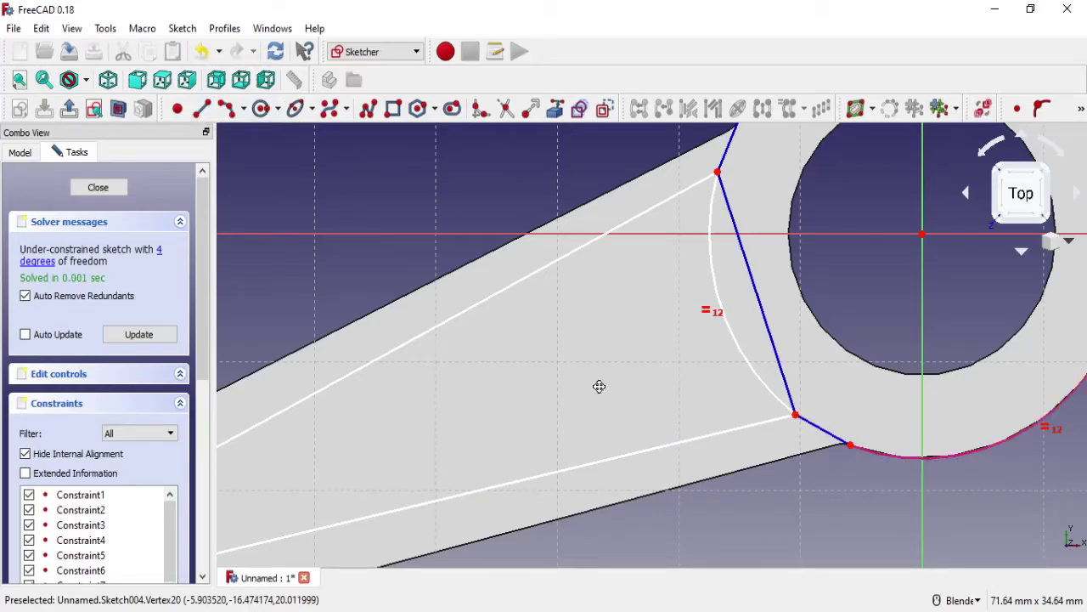
pyautogui.keyDown('shift'); pyautogui.moveTo(599, 385); pyautogui.dragTo(767, 343, button='middle'); pyautogui.keyUp('shift')
pyautogui.keyDown('shift'); pyautogui.moveTo(666, 398); pyautogui.dragTo(544, 488, button='middle'); pyautogui.keyUp('shift')
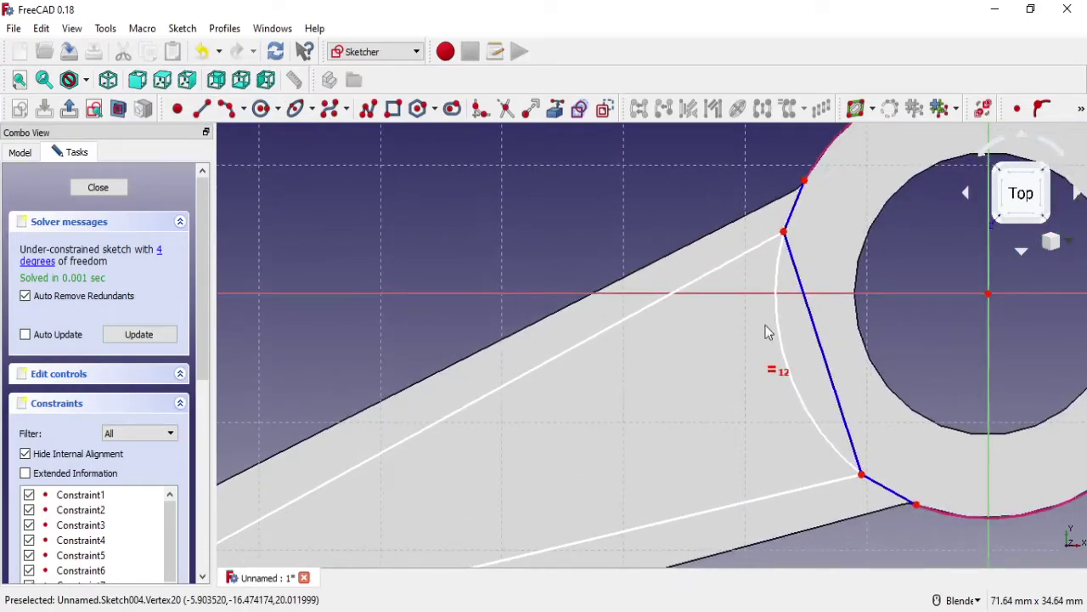
# Step: Make the upper and lower short construction lines equal in length
pyautogui.click(795, 214)
pyautogui.click(888, 490)
pyautogui.click(1079, 112)
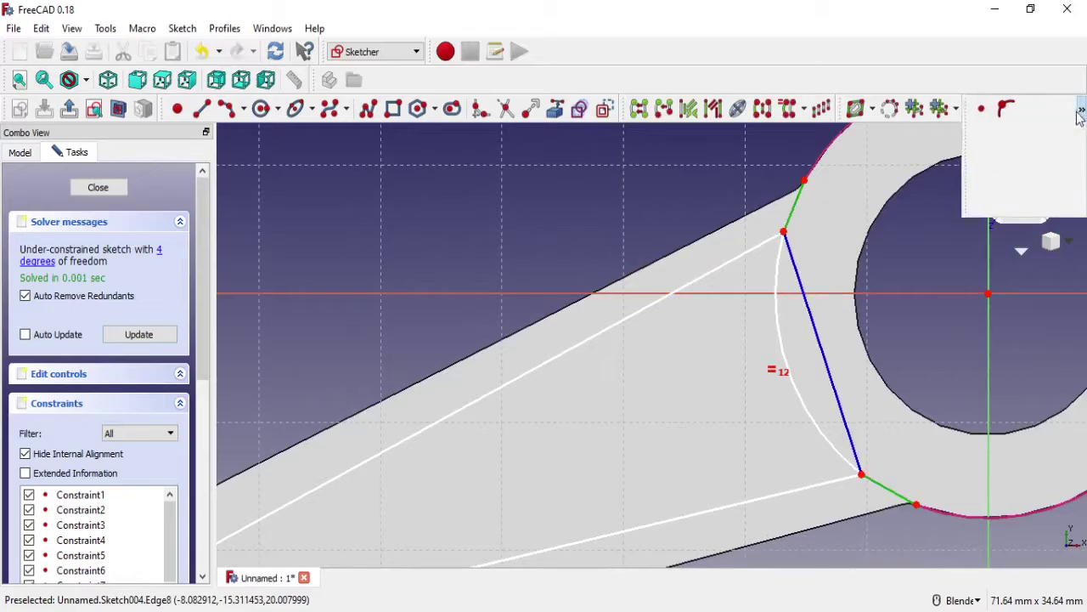
pyautogui.click(1054, 133)
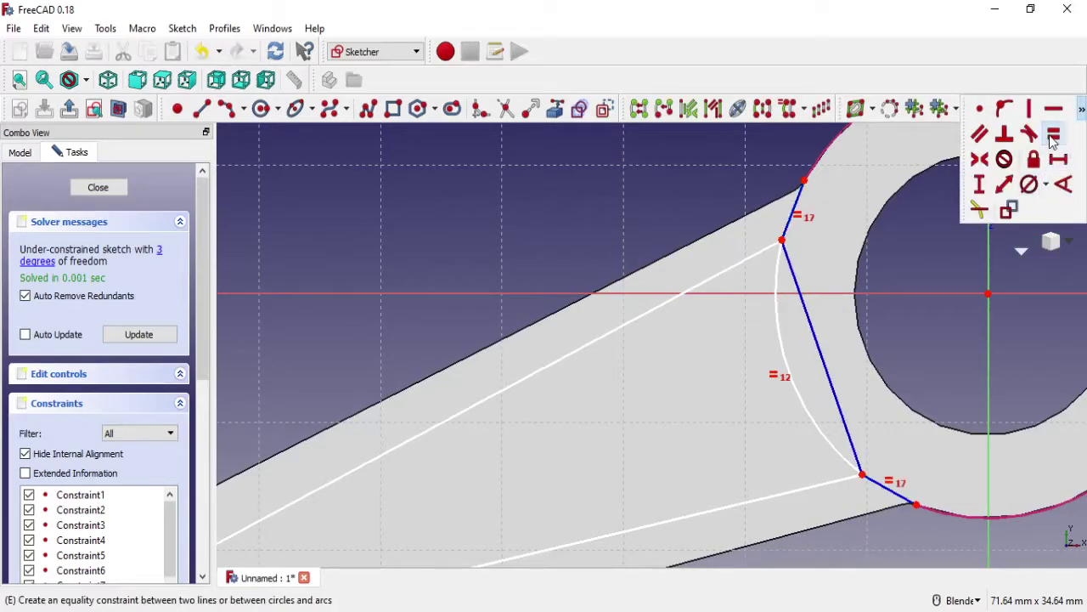
pyautogui.scroll(-3, 830, 270)
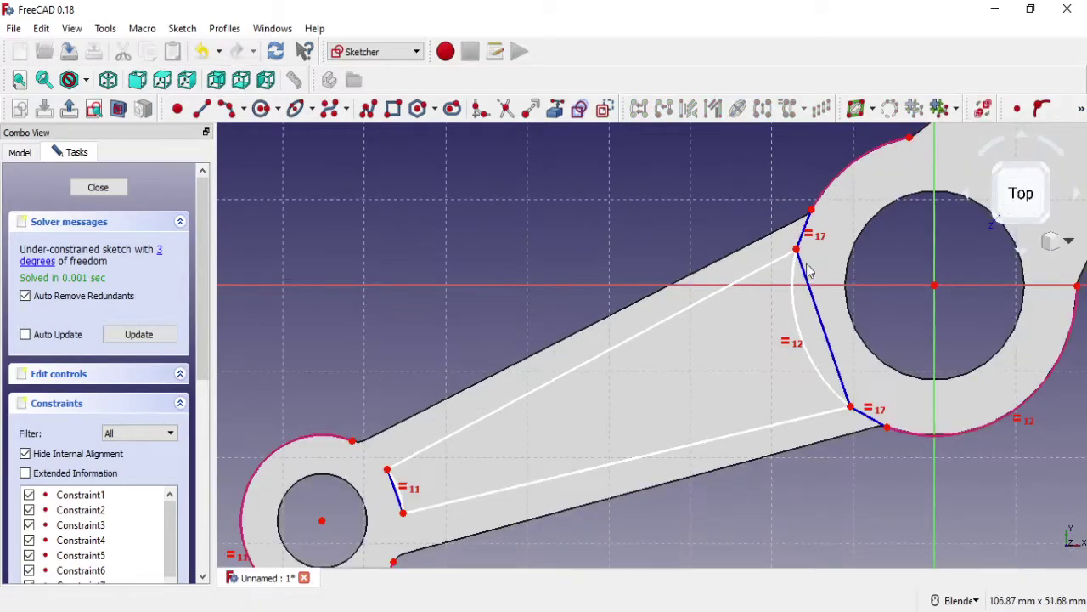
pyautogui.scroll(3, 802, 259)
pyautogui.moveTo(798, 252); pyautogui.dragTo(801, 239)
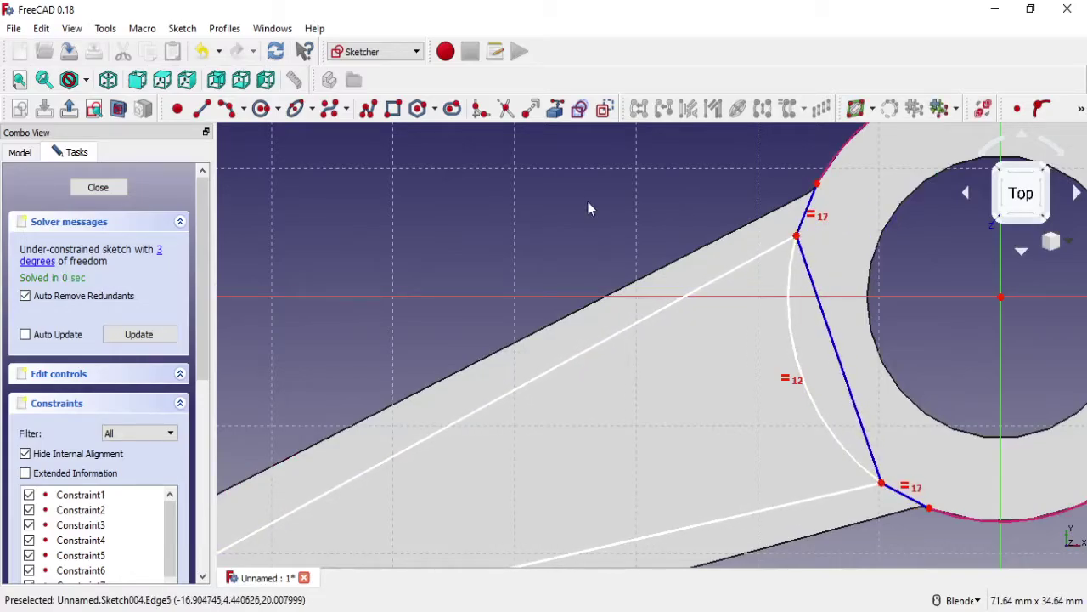
# Step: Fix the upper short line's length at 4 mm
pyautogui.click(1081, 109)
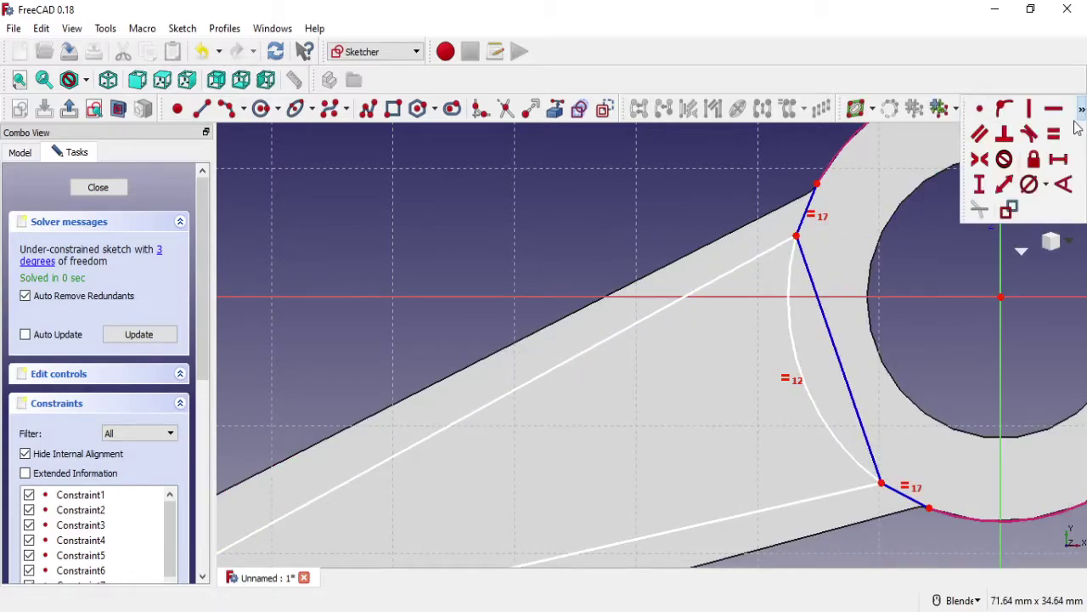
pyautogui.click(1003, 185)
pyautogui.click(811, 207)
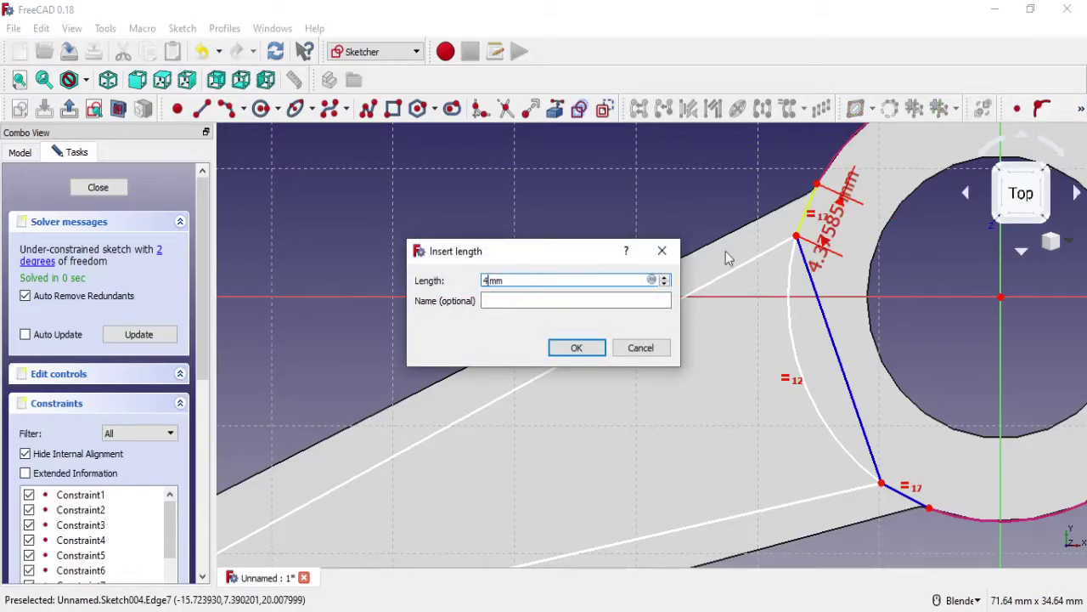
pyautogui.click(576, 347)
pyautogui.scroll(-2, 649, 365)
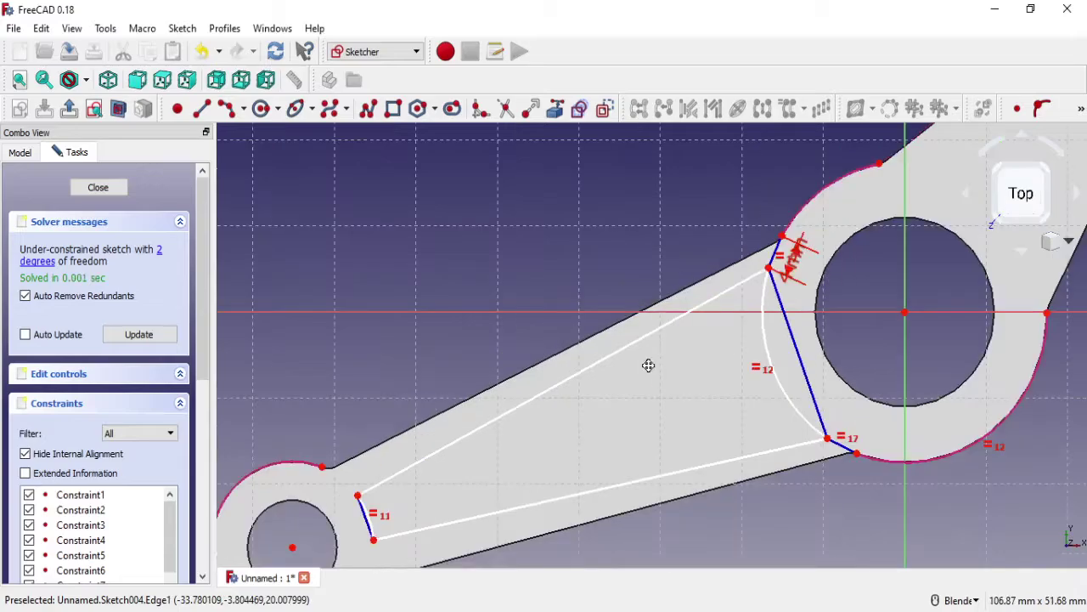
pyautogui.keyDown('shift'); pyautogui.moveTo(649, 365); pyautogui.dragTo(709, 305, button='middle'); pyautogui.keyUp('shift')
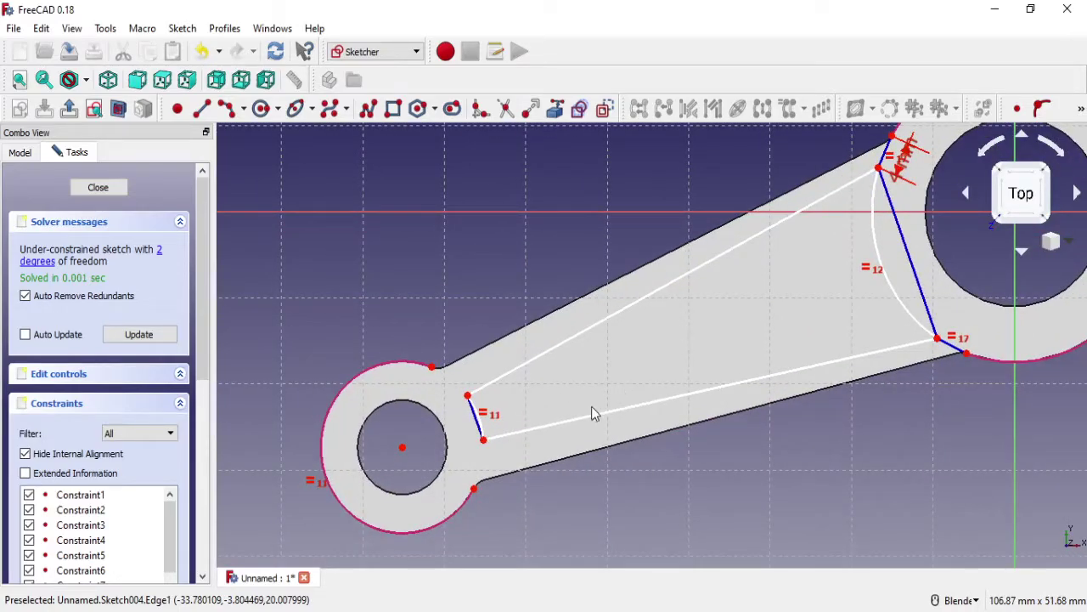
pyautogui.scroll(2, 490, 436)
pyautogui.scroll(1, 490, 436)
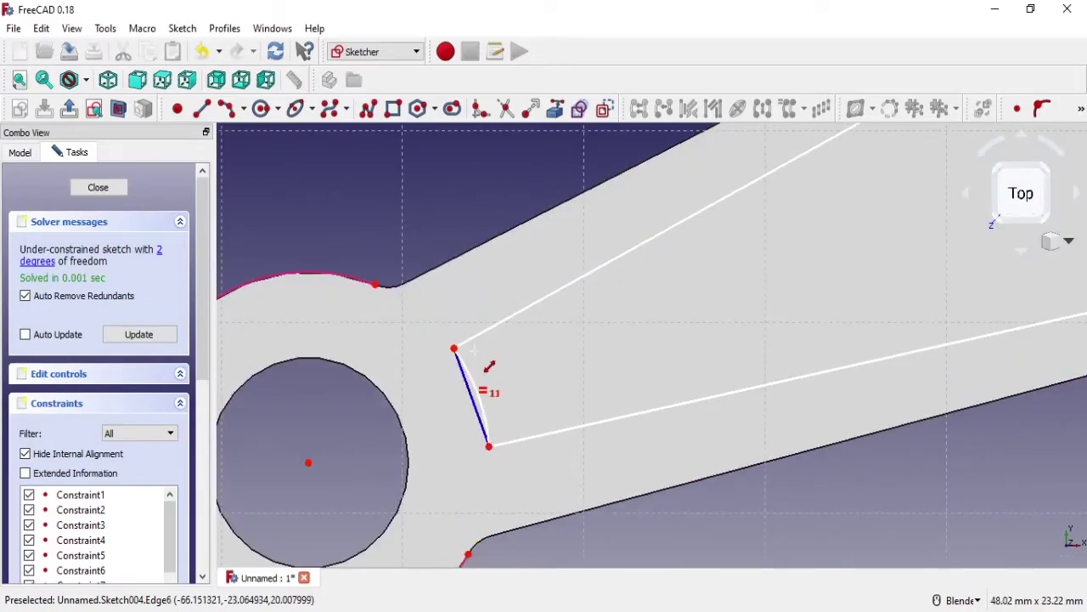
# Step: Draw two lines linking the small end's pocket corners to its outline
pyautogui.click(201, 107)
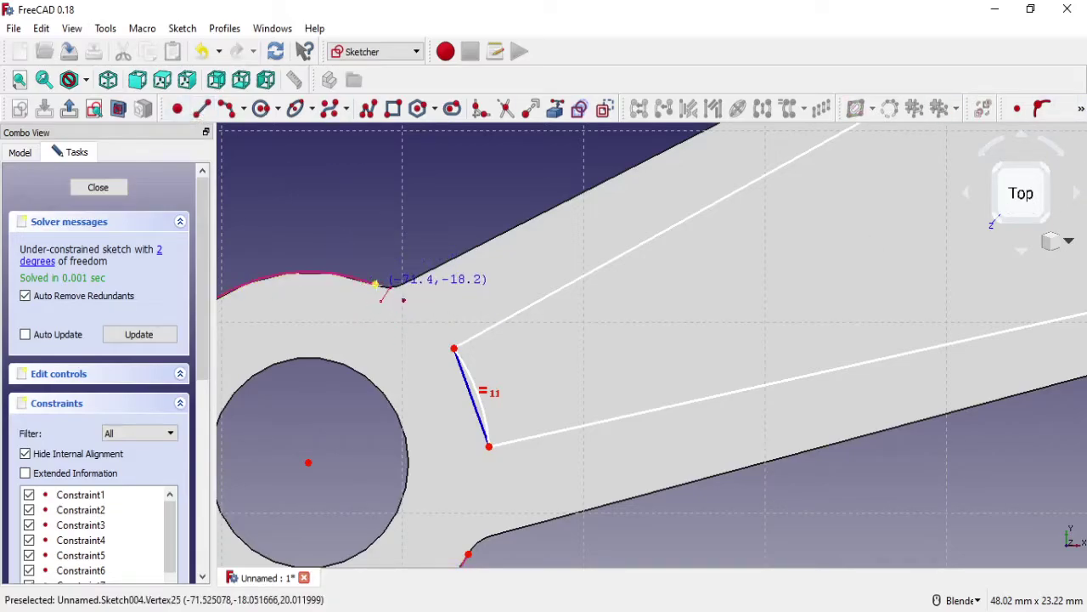
pyautogui.click(453, 348)
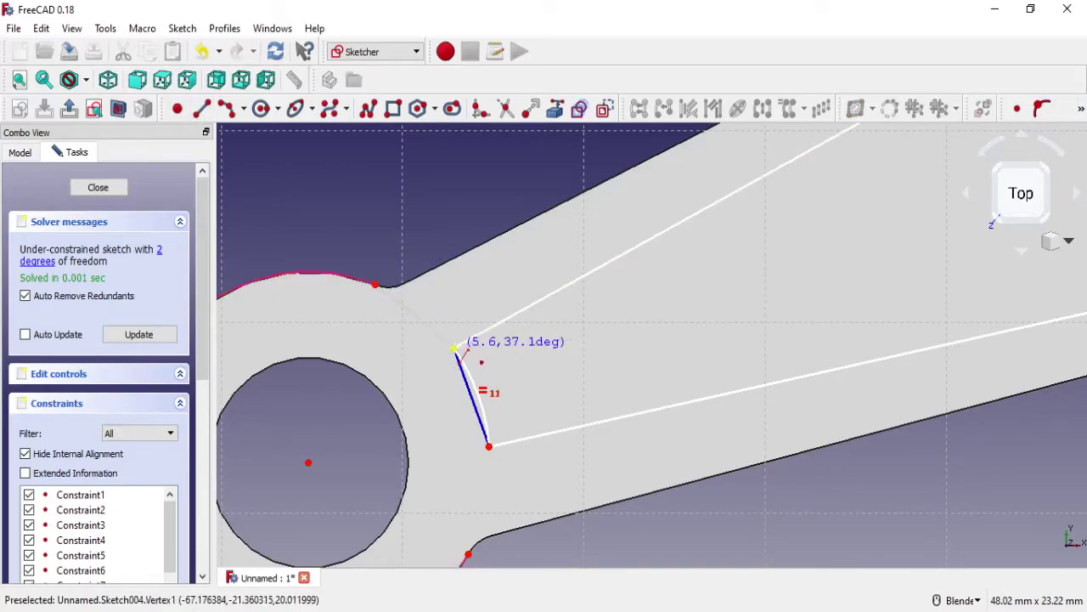
pyautogui.click(376, 285)
pyautogui.click(489, 444)
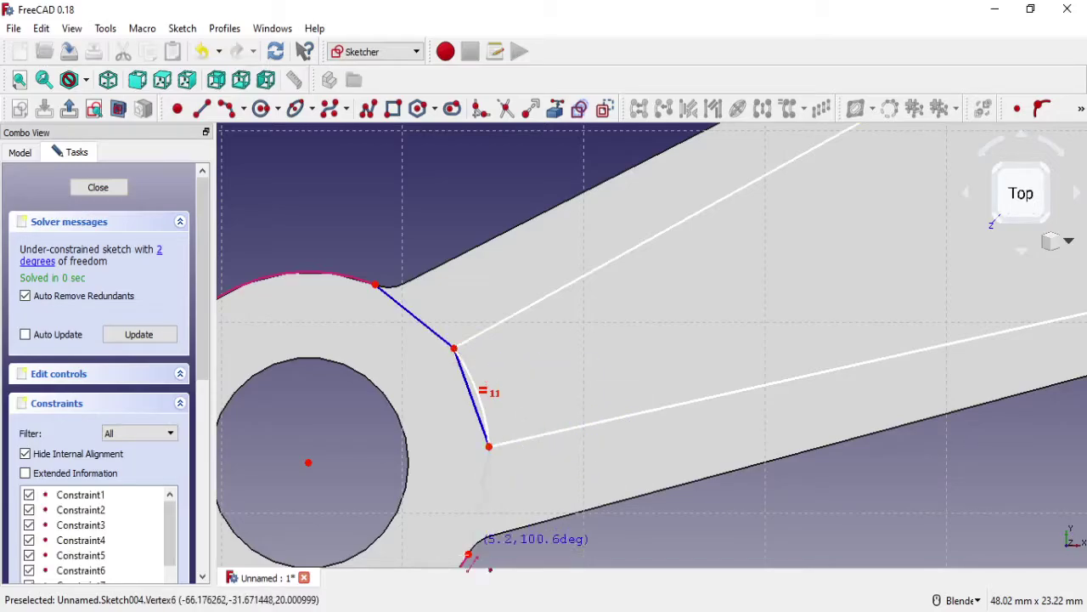
pyautogui.rightClick(502, 500)
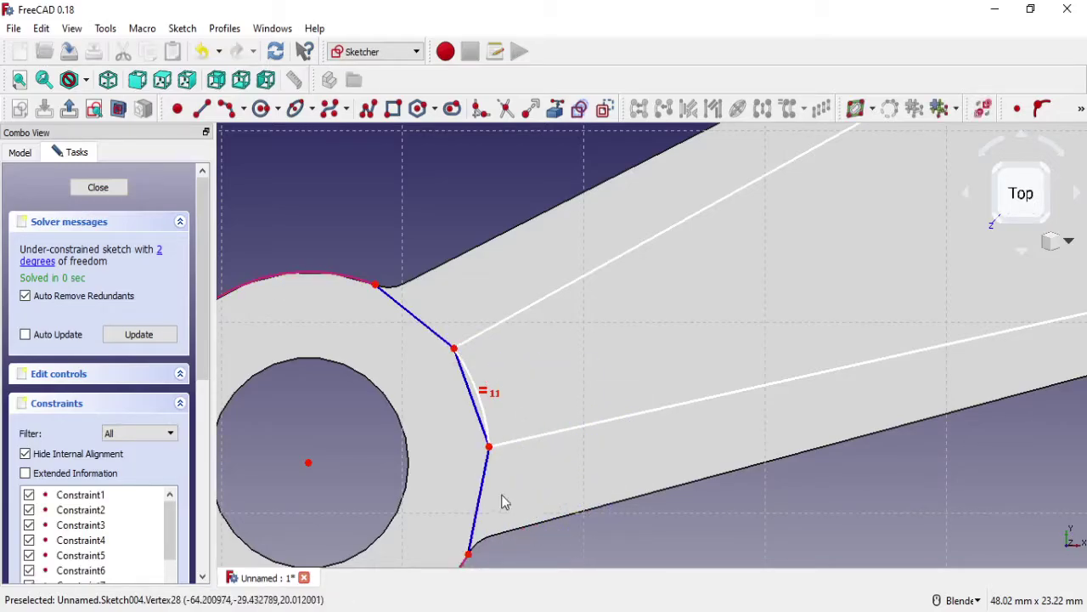
# Step: Make the two new lines equal in length
pyautogui.click(483, 485)
pyautogui.click(448, 347)
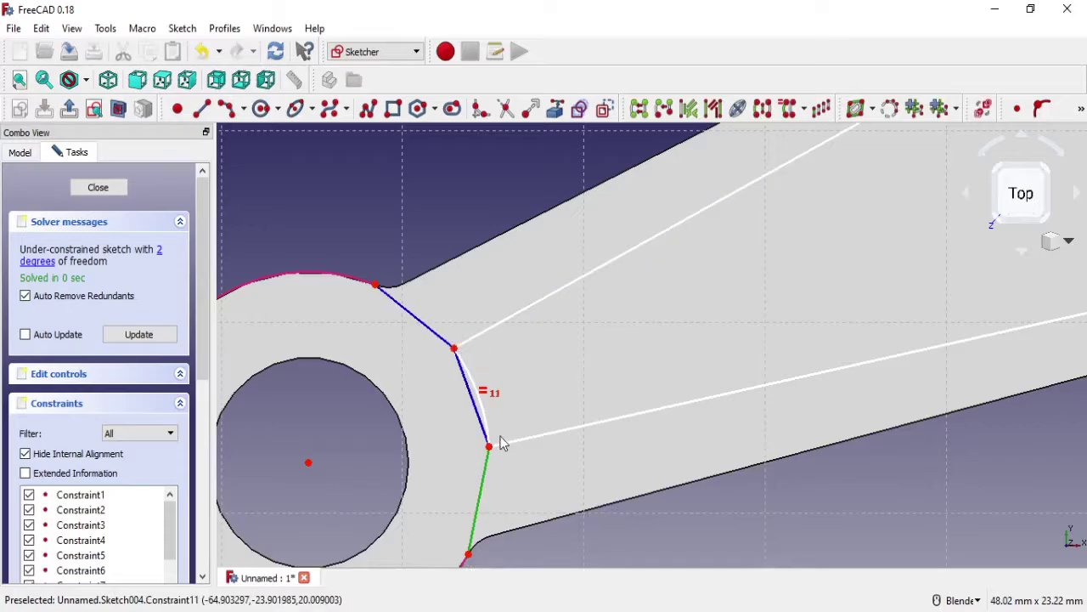
pyautogui.moveTo(489, 446); pyautogui.dragTo(490, 468)
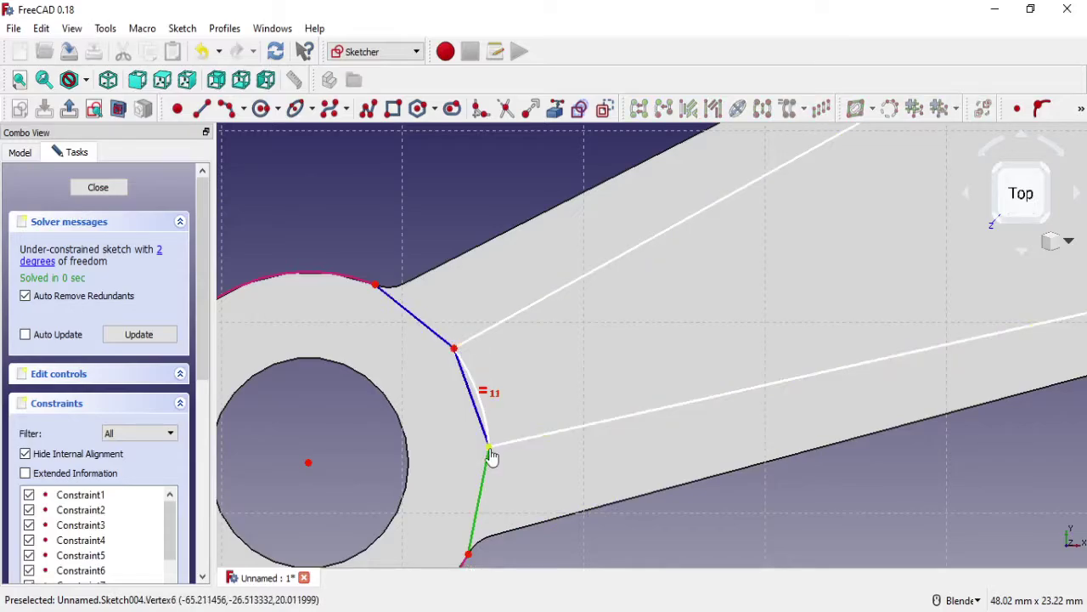
pyautogui.click(430, 332)
pyautogui.click(483, 504)
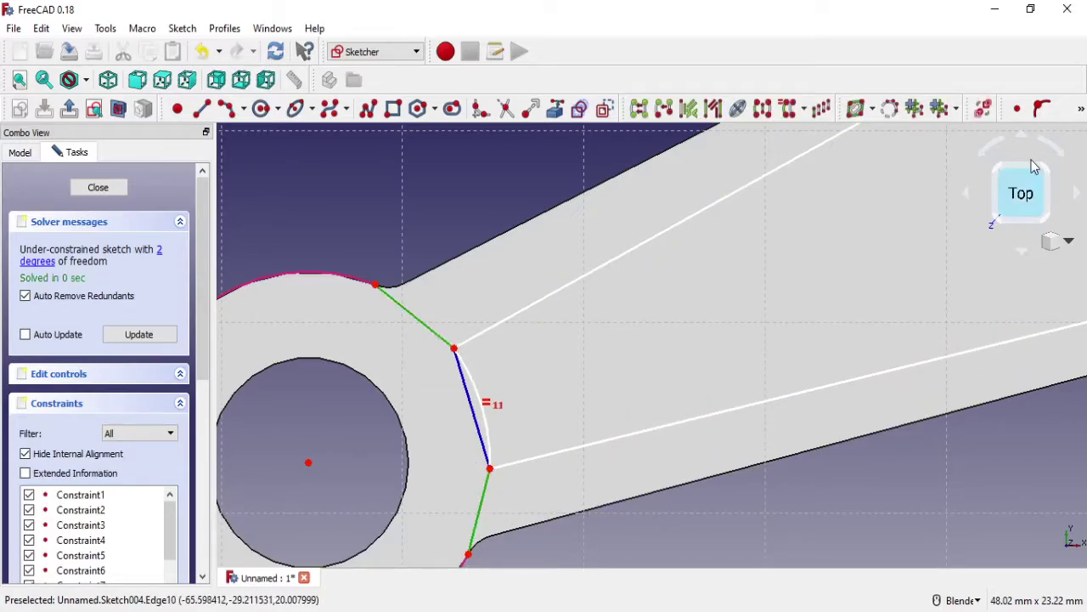
pyautogui.click(1083, 112)
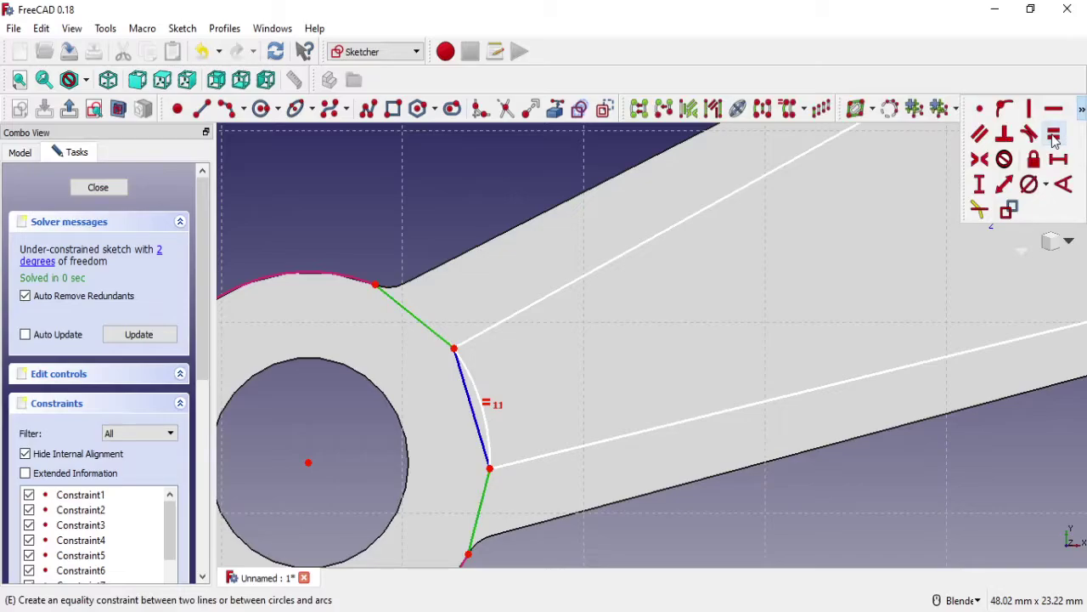
pyautogui.click(1054, 136)
pyautogui.moveTo(445, 348); pyautogui.dragTo(475, 363)
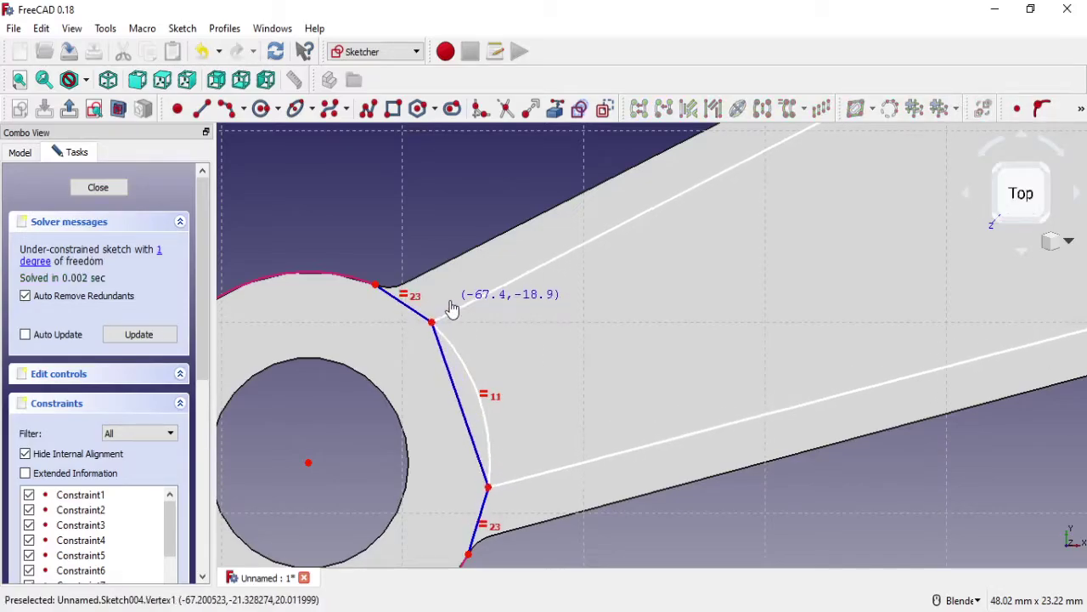
# Step: Fix the upper new line's length at 6 mm
pyautogui.click(1082, 111)
pyautogui.click(1024, 189)
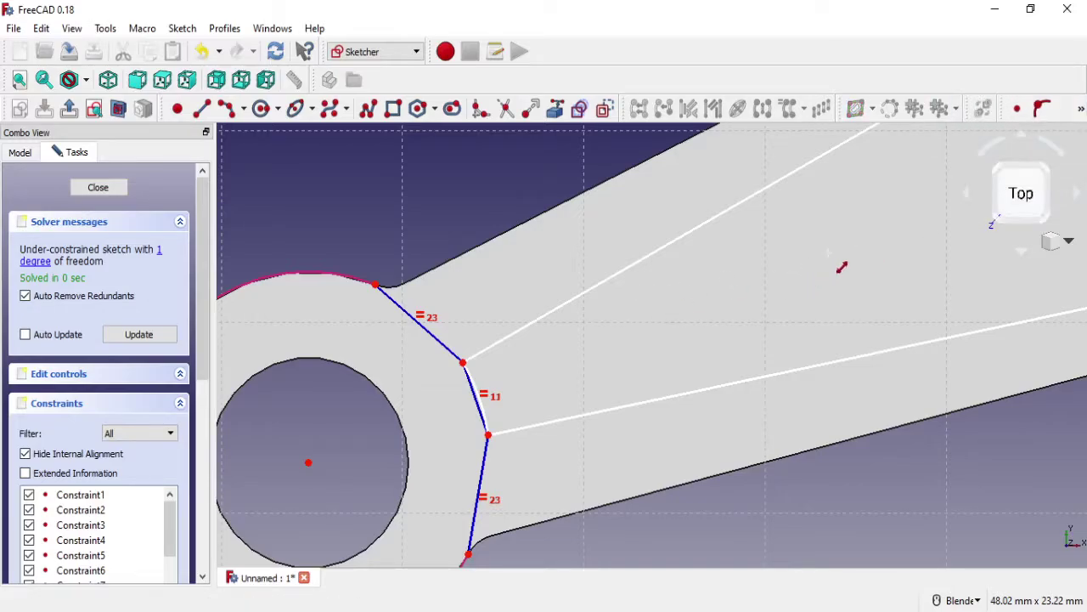
pyautogui.click(415, 320)
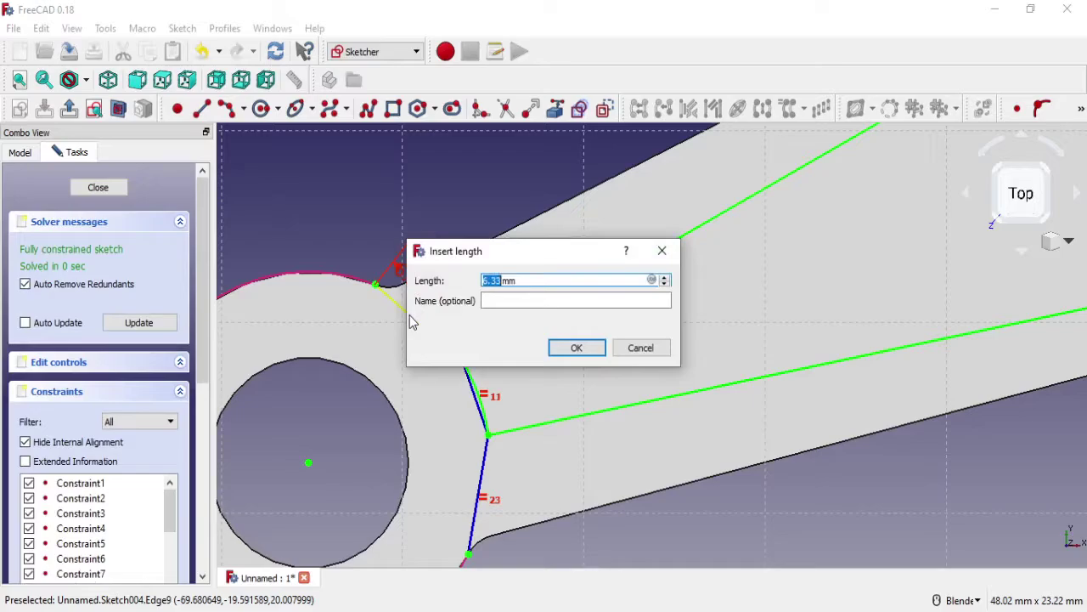
pyautogui.write('6')
pyautogui.click(576, 348)
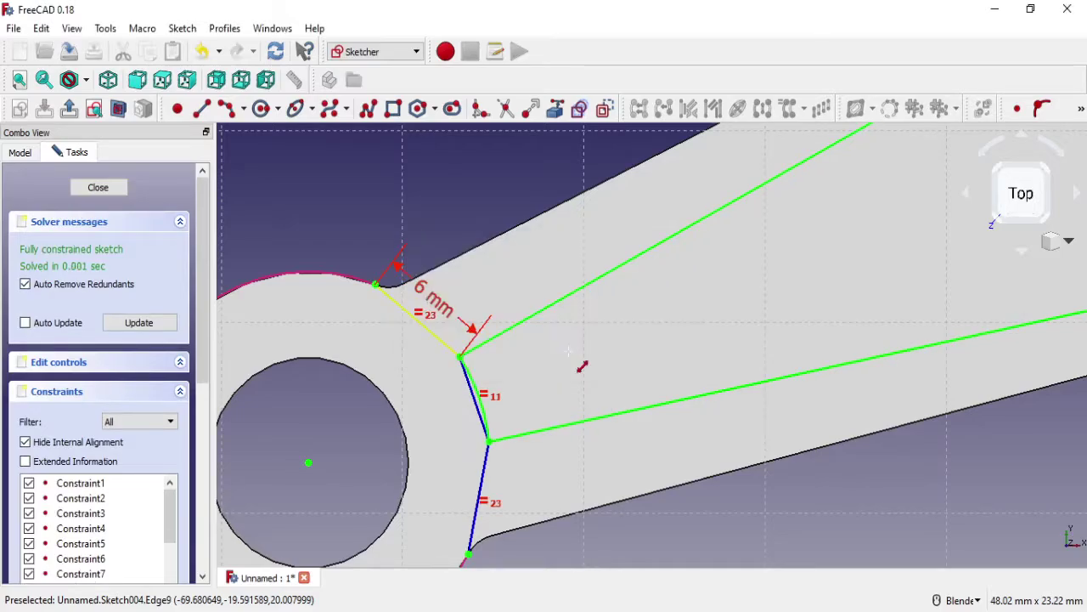
pyautogui.scroll(-2, 629, 364)
pyautogui.scroll(-2, 722, 390)
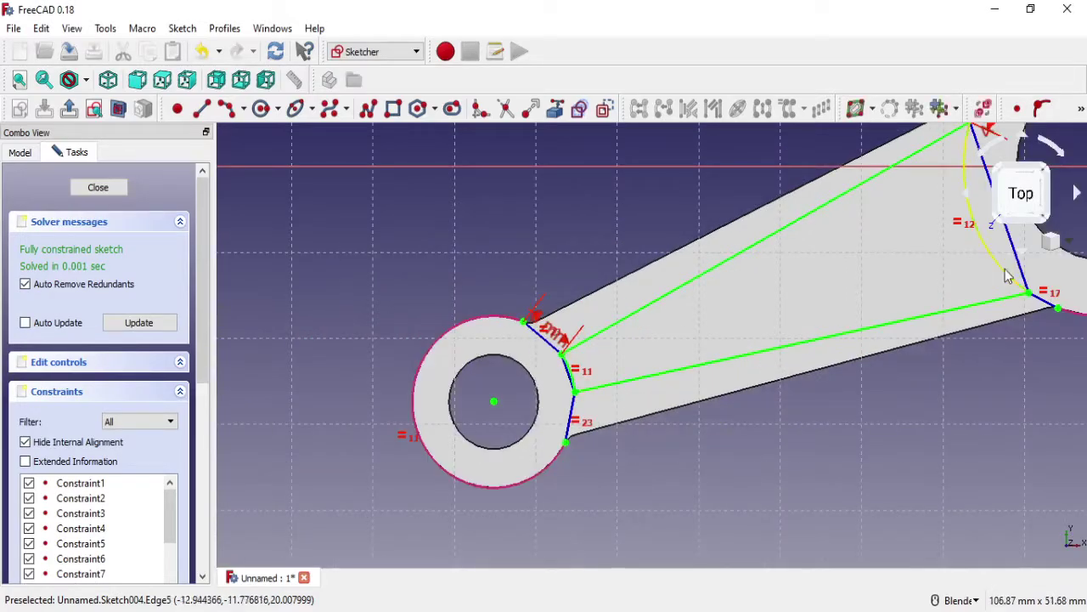
pyautogui.keyDown('shift'); pyautogui.moveTo(983, 269); pyautogui.dragTo(803, 351, button='middle'); pyautogui.keyUp('shift')
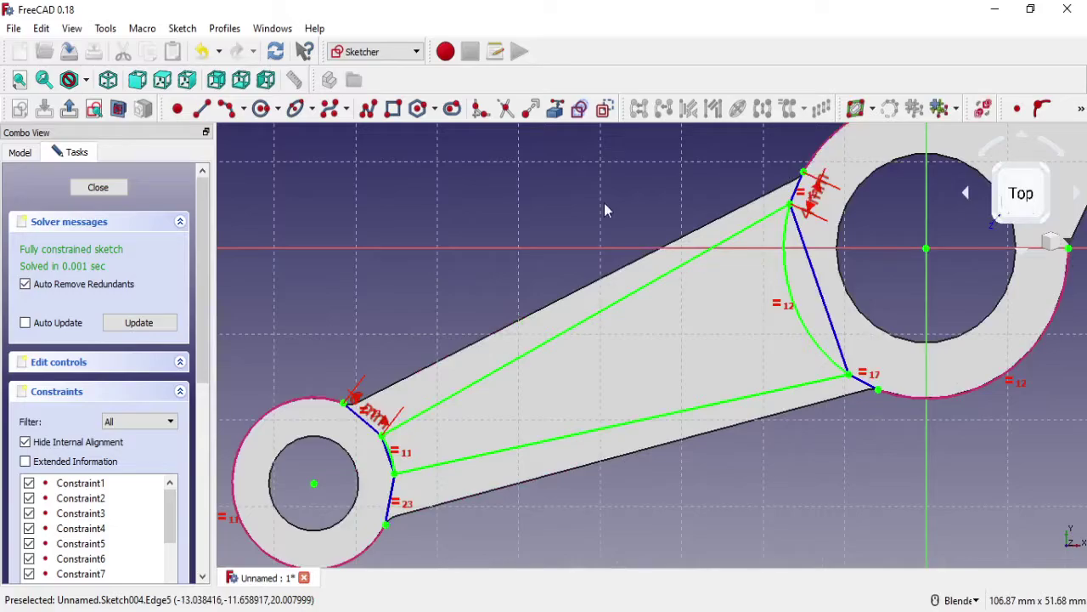
# Step: Fillet the upper and lower corners of the pocket sketch at the left joint
pyautogui.scroll(2, 398, 429)
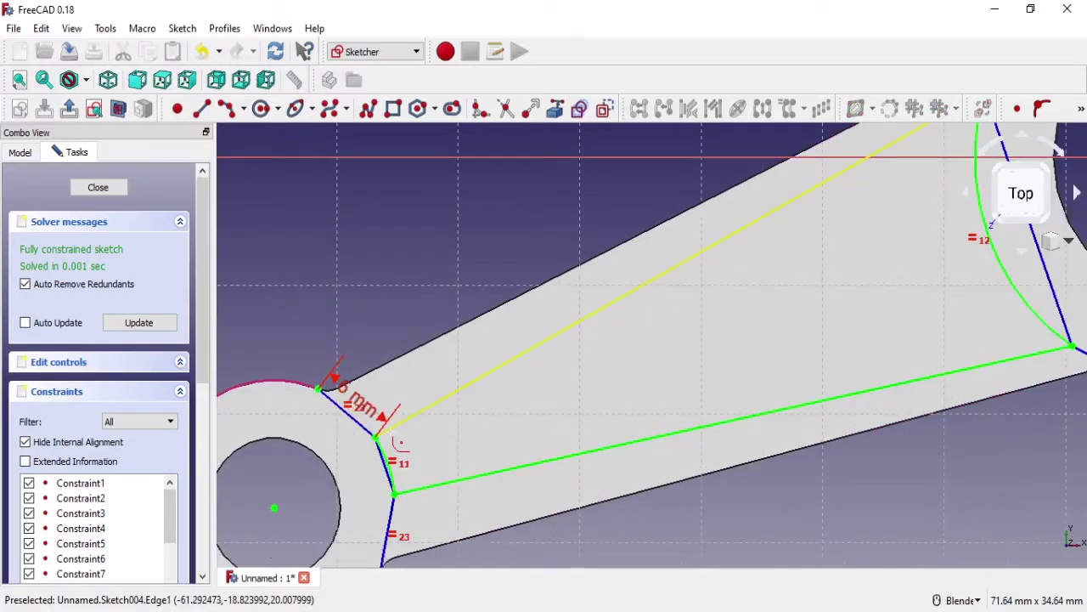
pyautogui.scroll(2, 400, 441)
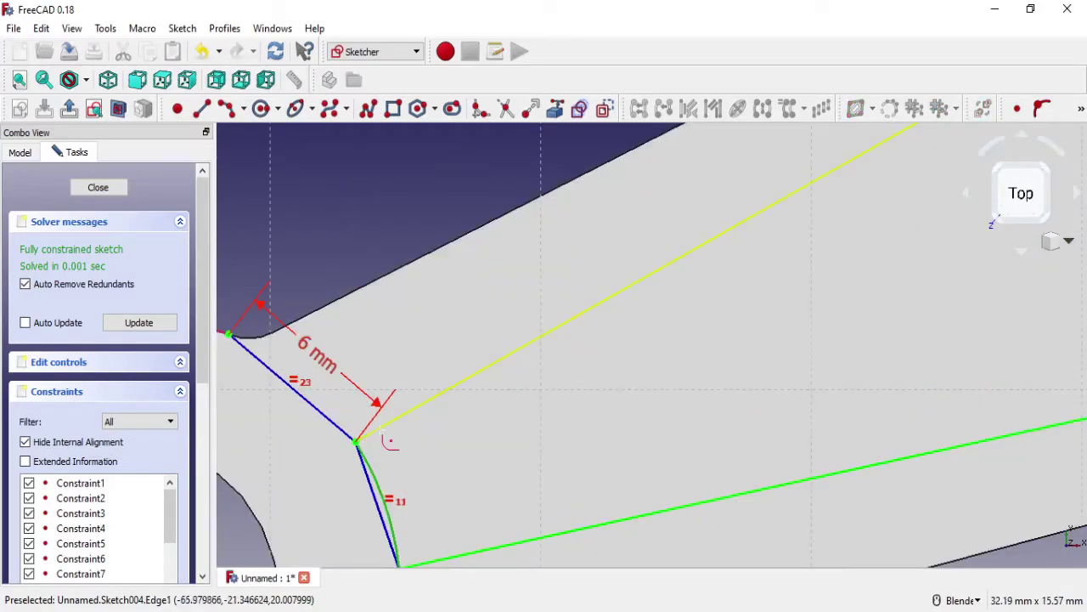
pyautogui.click(390, 441)
pyautogui.keyDown('shift'); pyautogui.moveTo(447, 500); pyautogui.dragTo(463, 411, button='middle'); pyautogui.keyUp('shift')
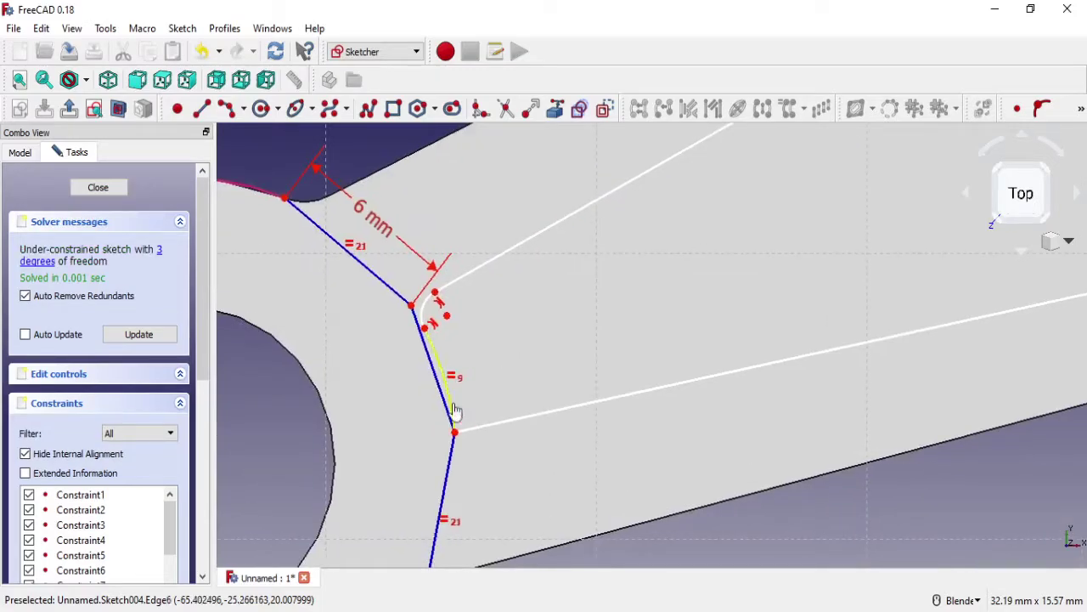
pyautogui.click(459, 433)
# Step: Fillet the line-to-arc and arc-to-bottom-line corners at the right joint
pyautogui.moveTo(782, 284)
pyautogui.keyDown('shift'); pyautogui.mouseDown(button='middle')
pyautogui.moveTo(326, 533)
pyautogui.moveTo(796, 439)
pyautogui.mouseUp(button='middle'); pyautogui.keyUp('shift')
pyautogui.scroll(-2, 810, 432)
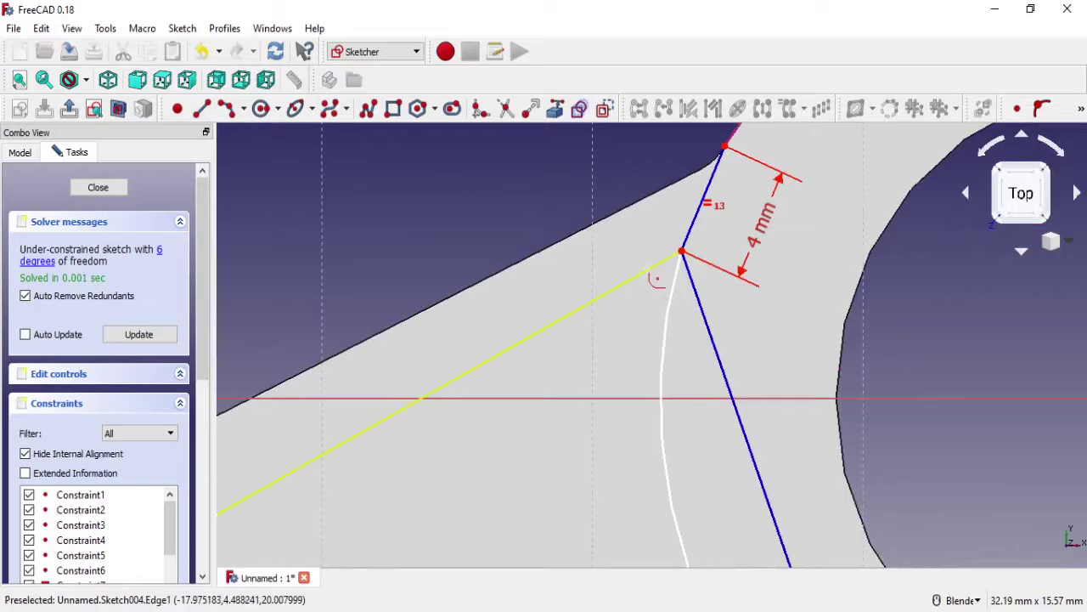
pyautogui.click(652, 270)
pyautogui.click(675, 313)
pyautogui.moveTo(634, 431)
pyautogui.keyDown('shift'); pyautogui.mouseDown(button='middle')
pyautogui.moveTo(608, 366)
pyautogui.moveTo(579, 208)
pyautogui.mouseUp(button='middle'); pyautogui.keyUp('shift')
pyautogui.click(807, 432)
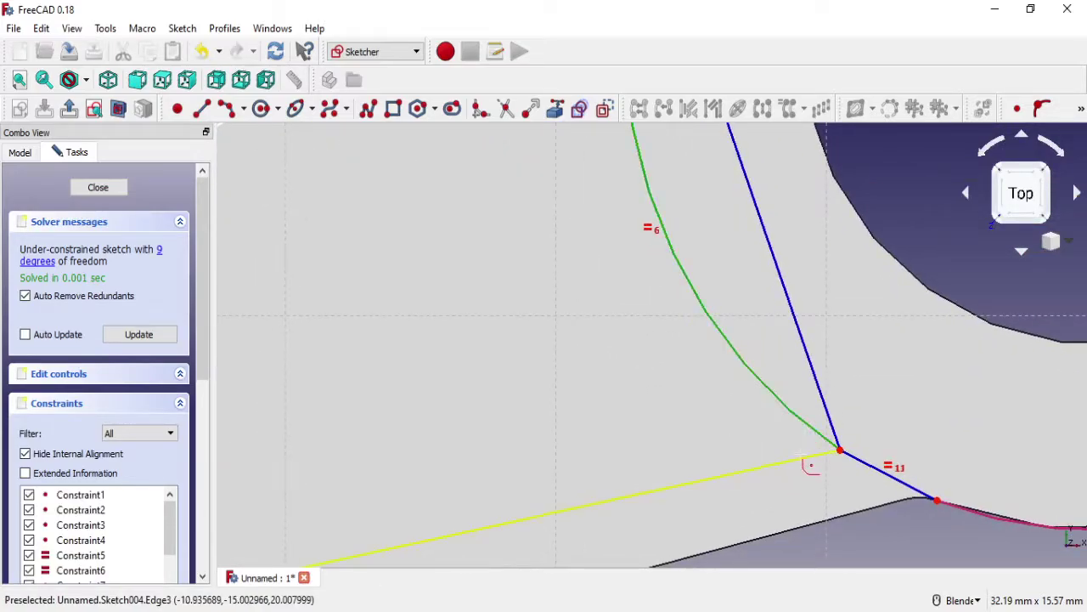
pyautogui.click(804, 460)
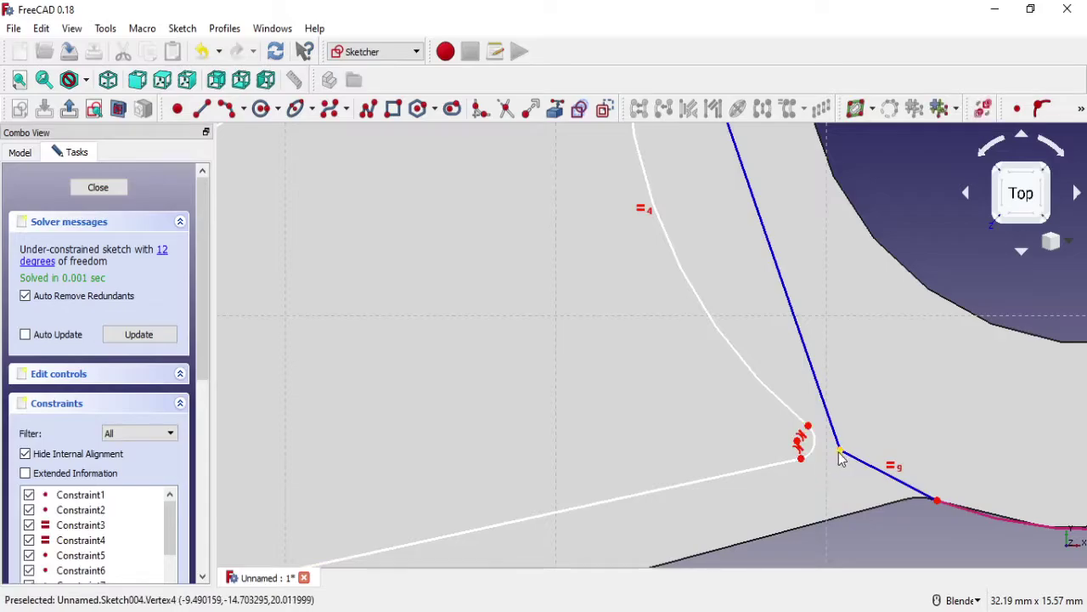
pyautogui.moveTo(840, 451)
pyautogui.mouseDown()
pyautogui.moveTo(824, 459)
pyautogui.moveTo(809, 414)
pyautogui.mouseUp()
pyautogui.scroll(-4, 814, 355)
pyautogui.scroll(2, 814, 355)
# Step: Exit the fillet tool and delete the 4 mm dimension at the right joint
pyautogui.scroll(2, 786, 290)
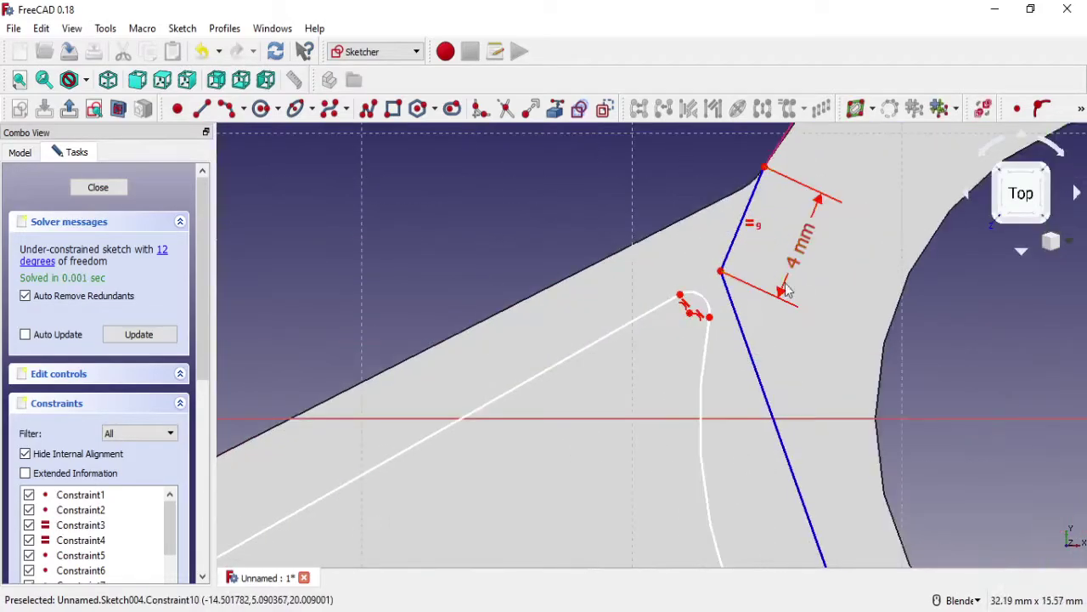
pyautogui.rightClick(805, 262)
pyautogui.press('Escape')
pyautogui.rightClick(797, 261)
pyautogui.press('Escape')
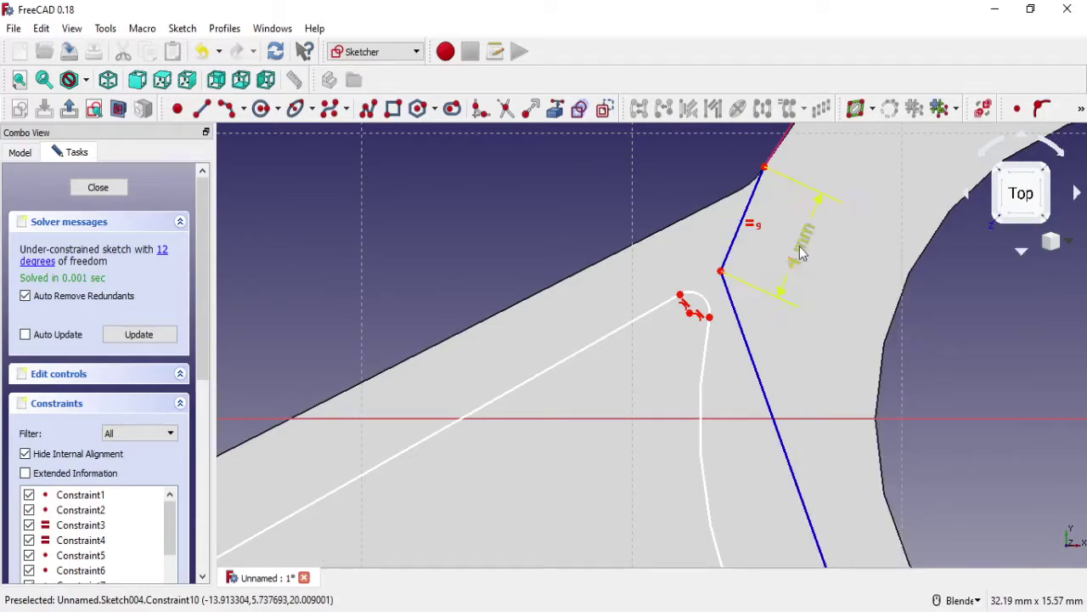
pyautogui.click(799, 253)
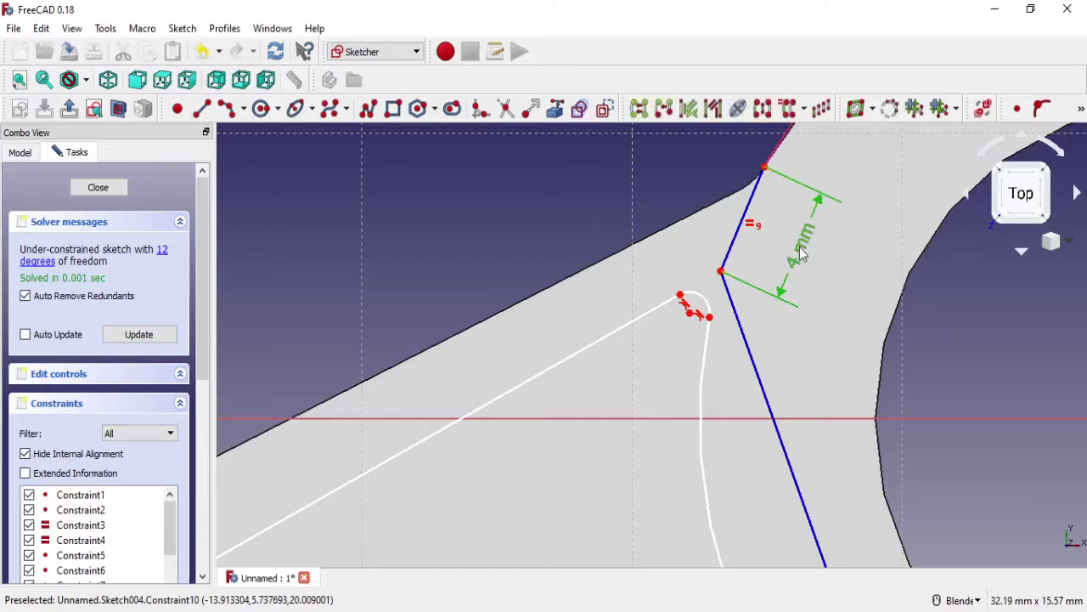
pyautogui.press('Delete')
# Step: Make the loose line end coincident with the fillet arc's end point
pyautogui.moveTo(721, 273); pyautogui.dragTo(739, 306)
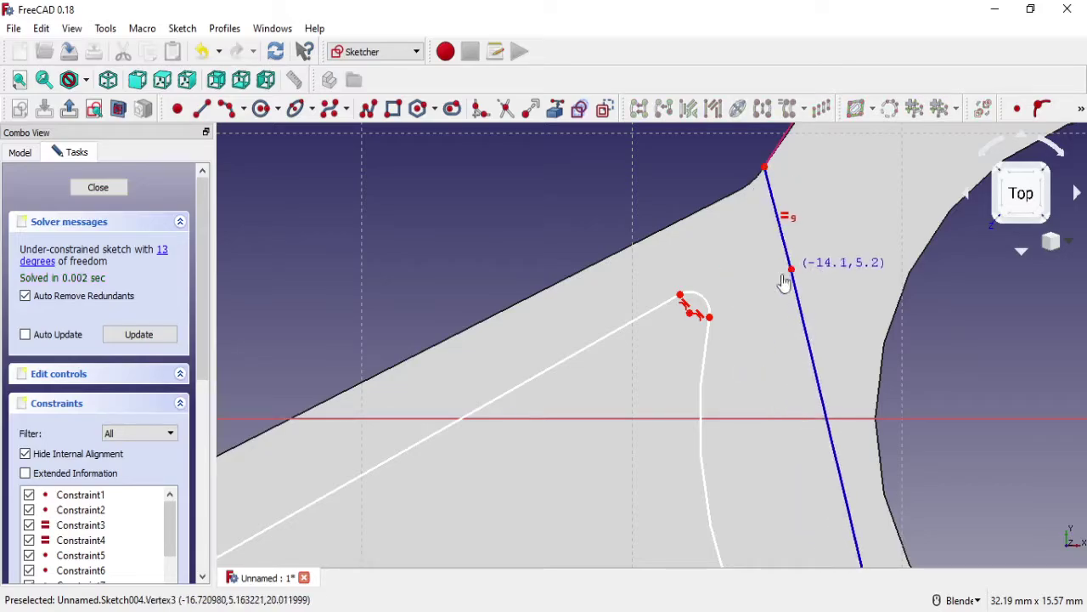
pyautogui.click(691, 314)
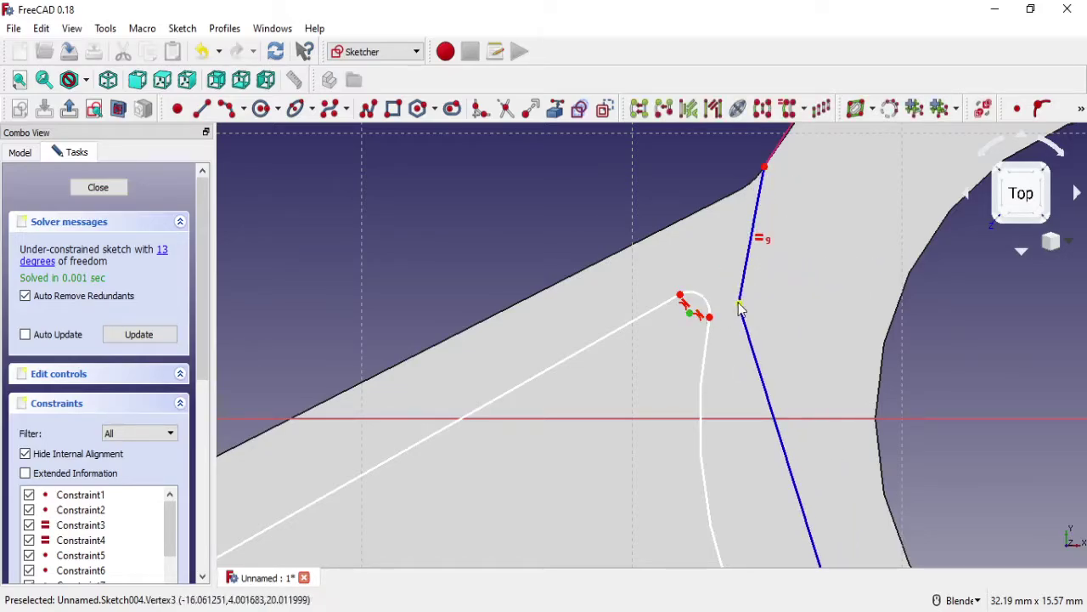
pyautogui.click(739, 304)
pyautogui.click(1017, 107)
pyautogui.scroll(-3, 942, 235)
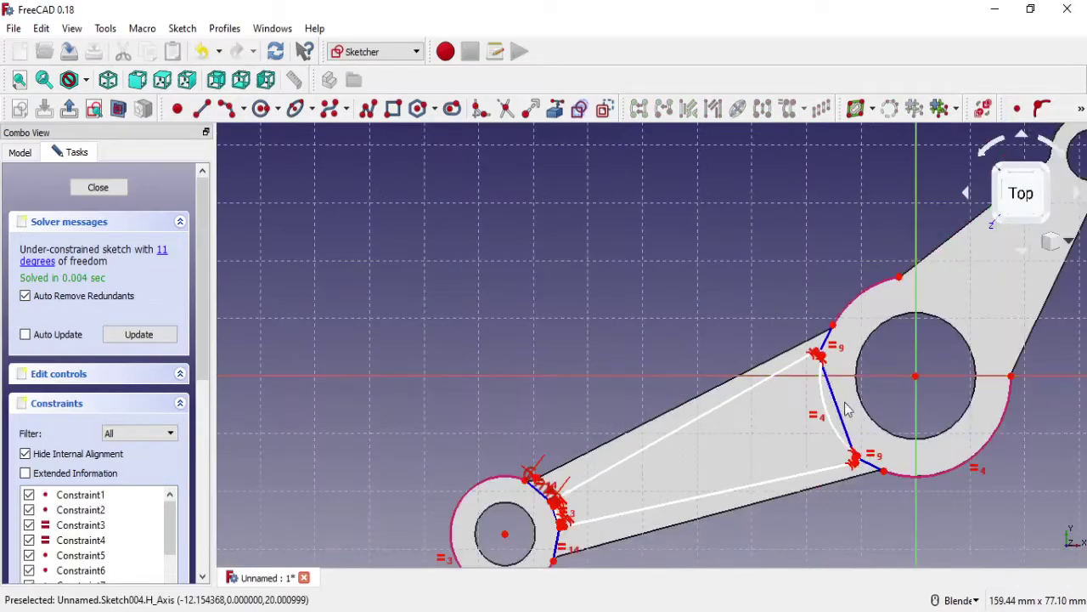
pyautogui.scroll(5, 867, 440)
pyautogui.scroll(2, 874, 388)
# Step: Make the blue line's corner point coincident with the right fillet arc's centre
pyautogui.click(822, 322)
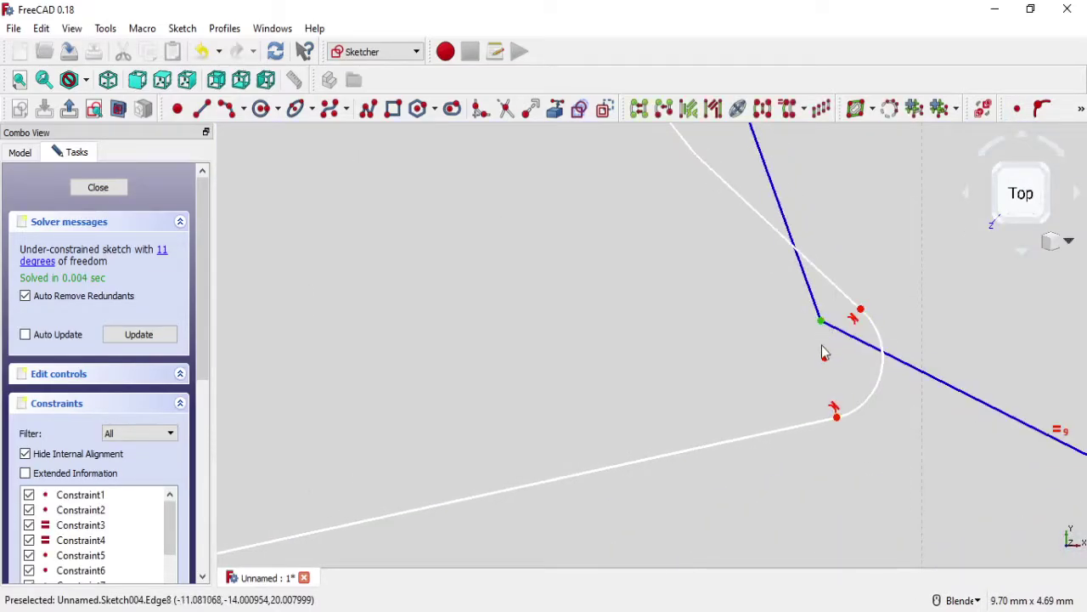
pyautogui.click(1017, 108)
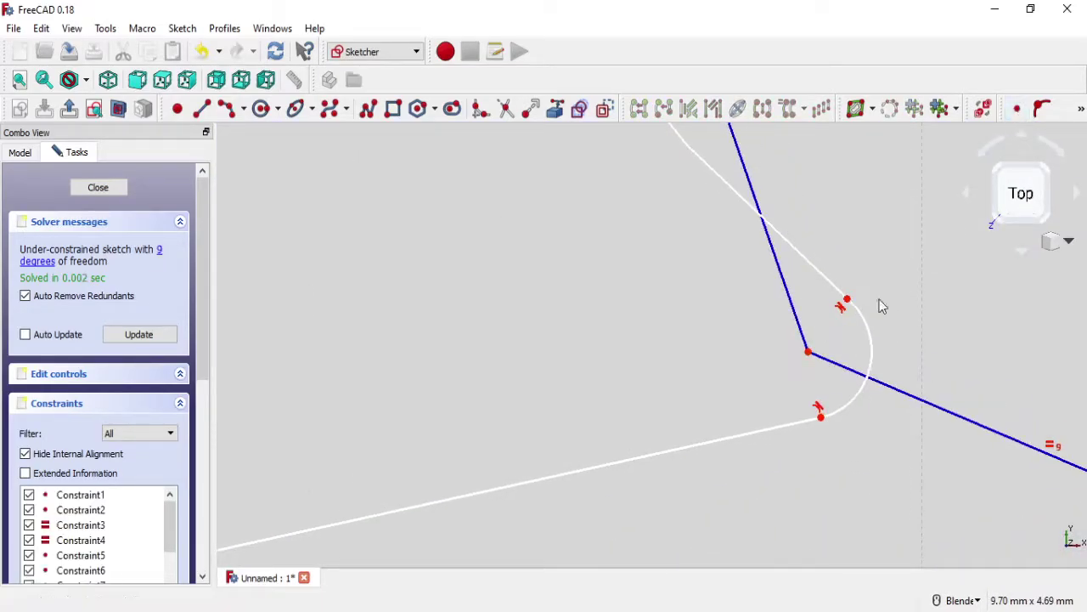
pyautogui.scroll(-3, 879, 300)
pyautogui.scroll(-2, 479, 420)
pyautogui.scroll(5, 479, 421)
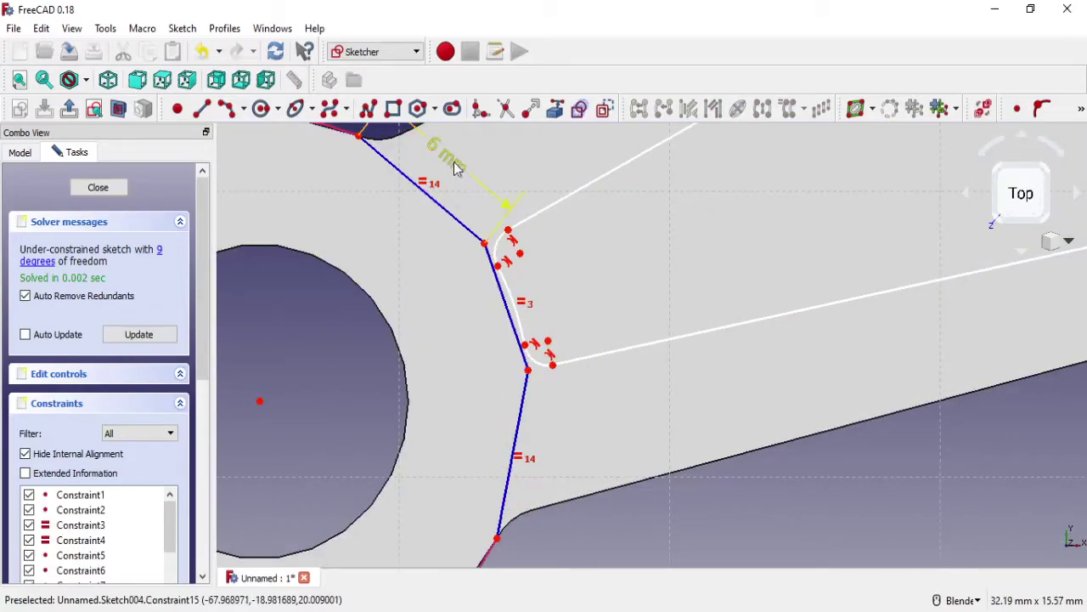
# Step: Delete the 6 mm dimension and join the blue line end to the upper-left fillet arc's end
pyautogui.click(459, 191)
pyautogui.press('Delete')
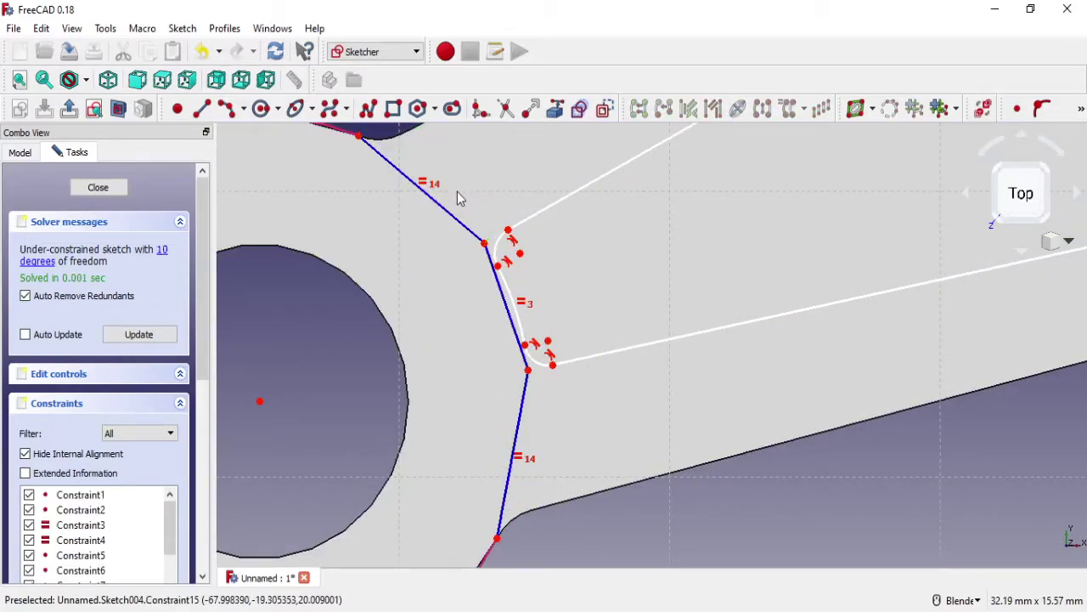
pyautogui.click(486, 245)
pyautogui.click(519, 253)
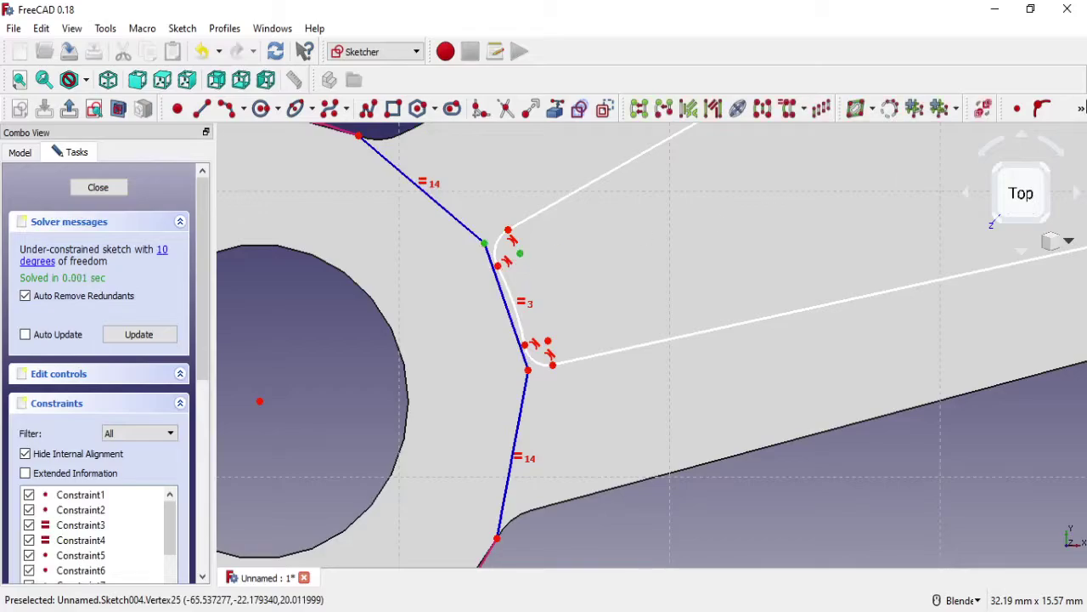
pyautogui.click(1017, 108)
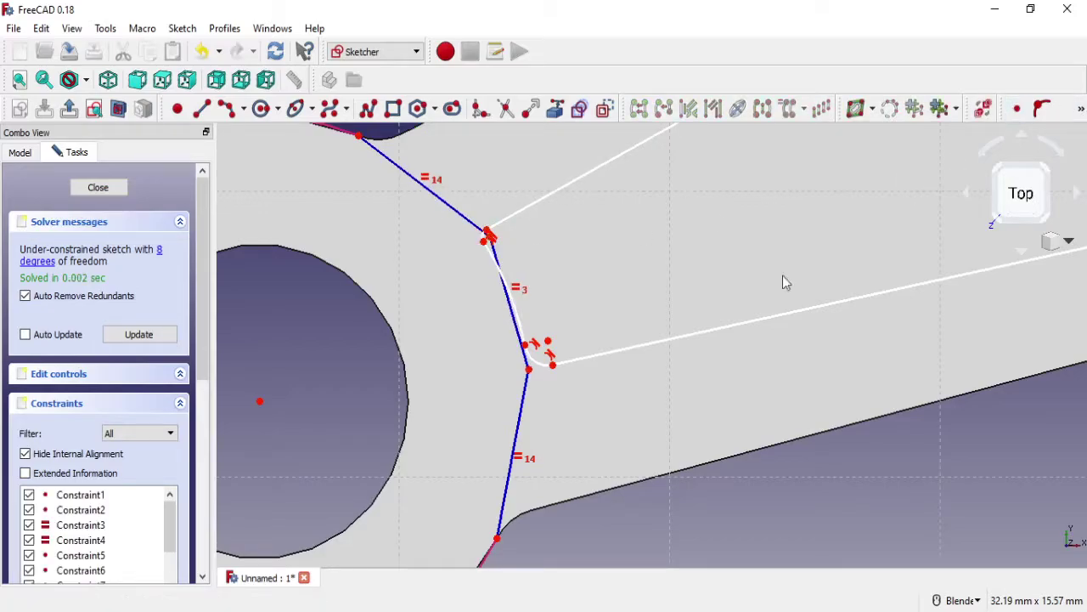
# Step: Make the lower-left fillet arc's centre coincident with the blue line's end
pyautogui.click(548, 341)
pyautogui.click(528, 369)
pyautogui.click(1017, 108)
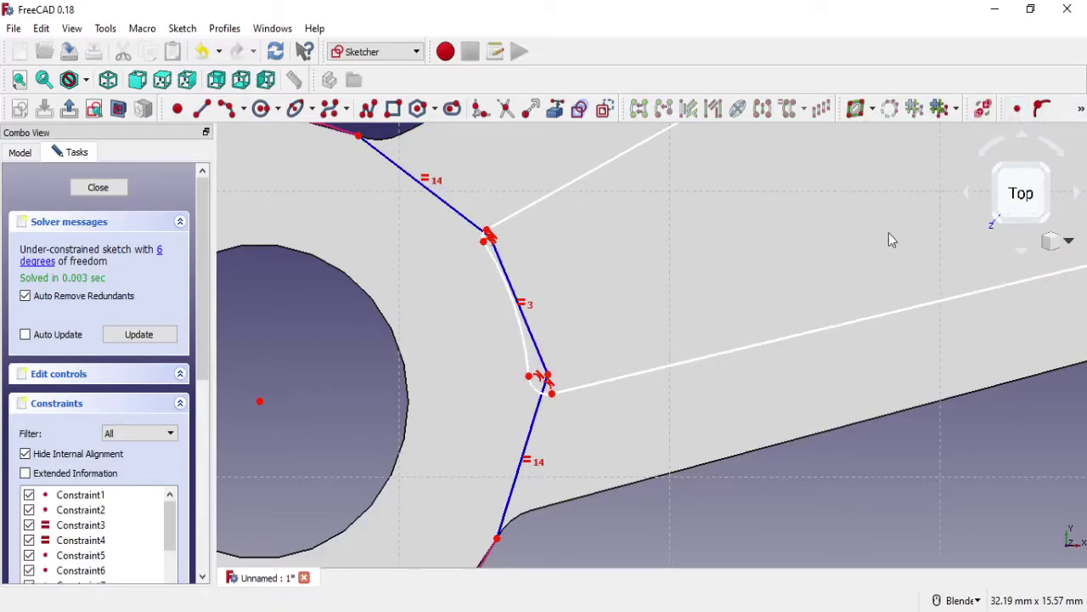
pyautogui.scroll(-2, 623, 274)
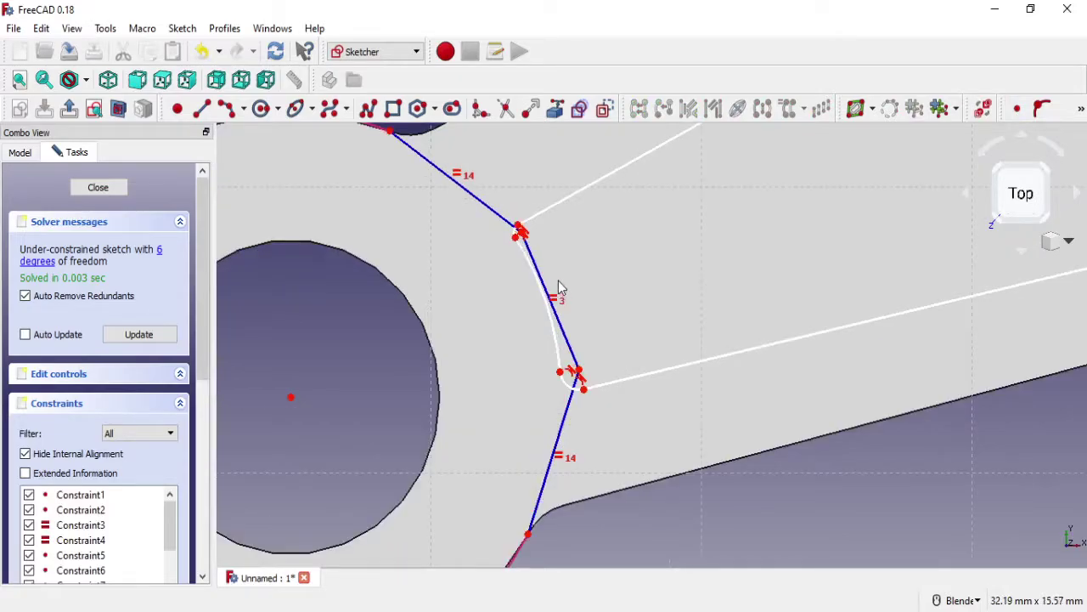
pyautogui.scroll(3, 557, 279)
pyautogui.scroll(-3, 555, 269)
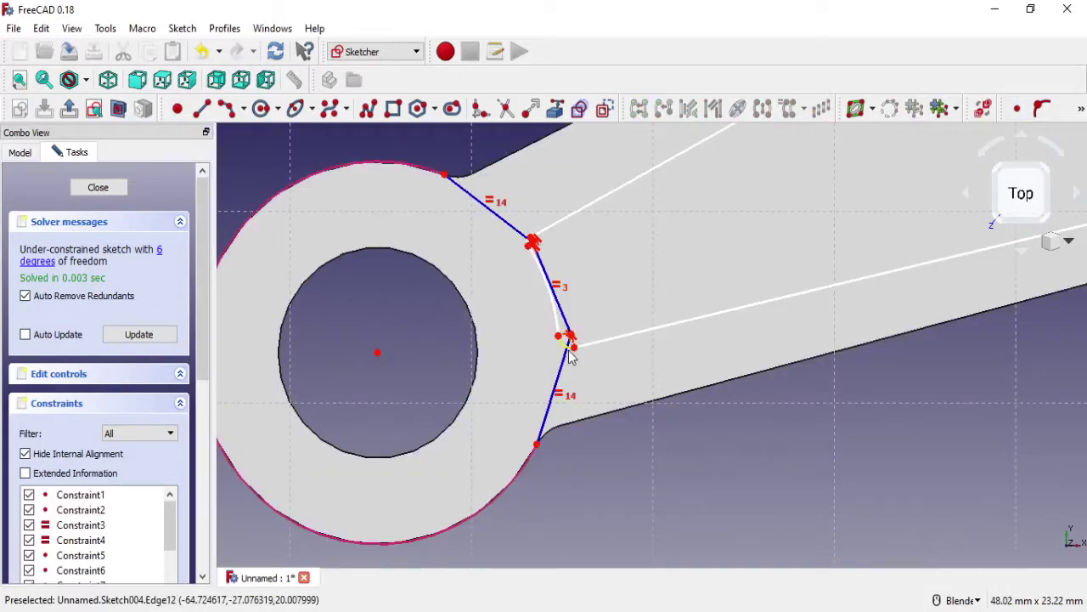
pyautogui.scroll(1, 550, 260)
pyautogui.scroll(3, 548, 257)
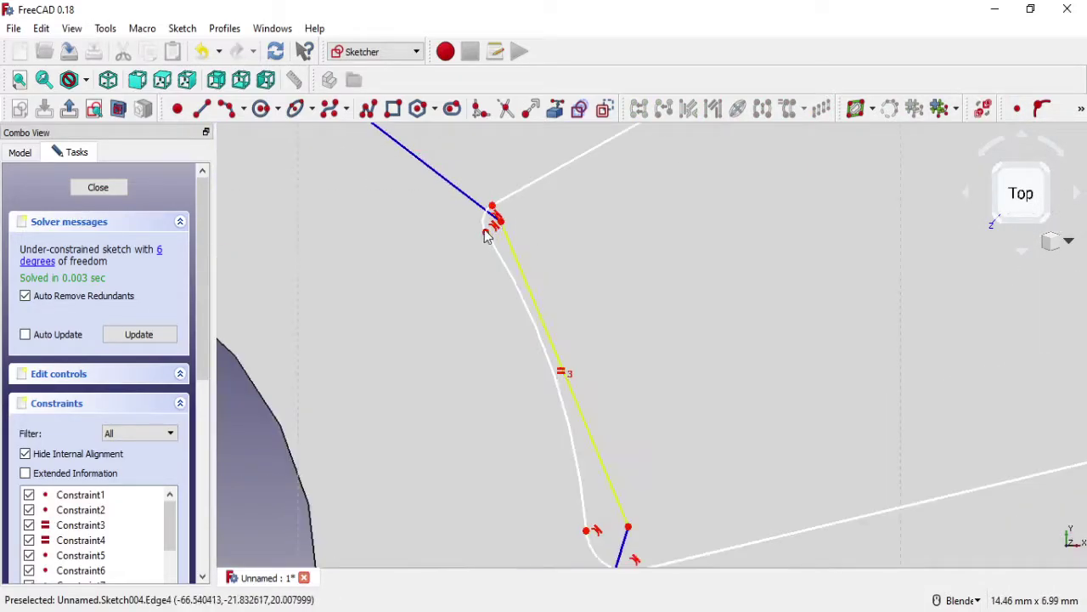
pyautogui.scroll(-3, 730, 374)
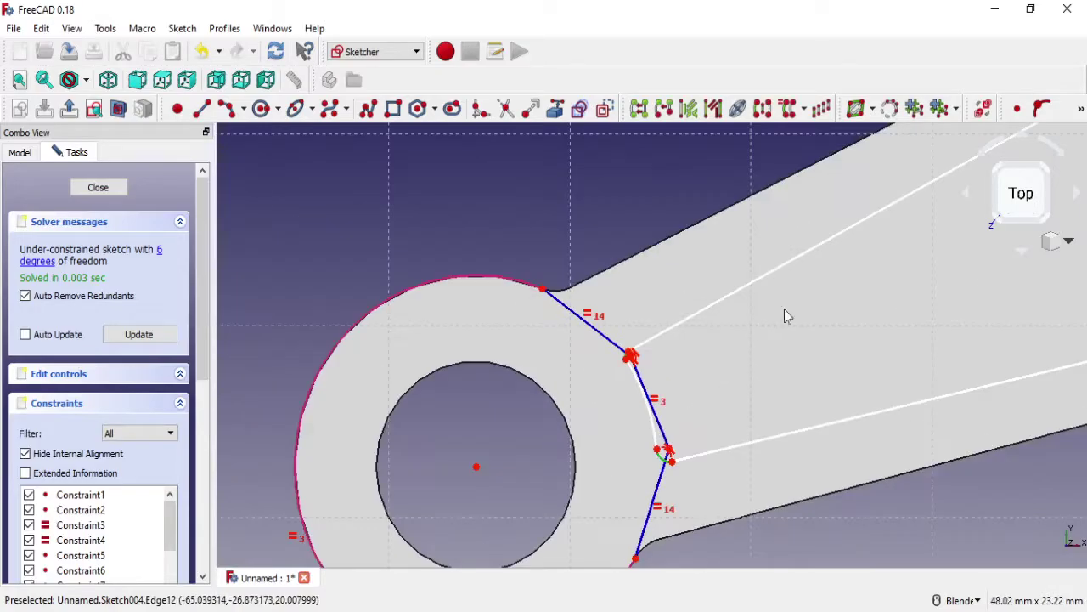
pyautogui.scroll(5, 785, 311)
pyautogui.scroll(-2, 769, 255)
pyautogui.scroll(2, 769, 220)
pyautogui.keyDown('shift'); pyautogui.moveTo(829, 213); pyautogui.dragTo(651, 326, button='middle'); pyautogui.keyUp('shift')
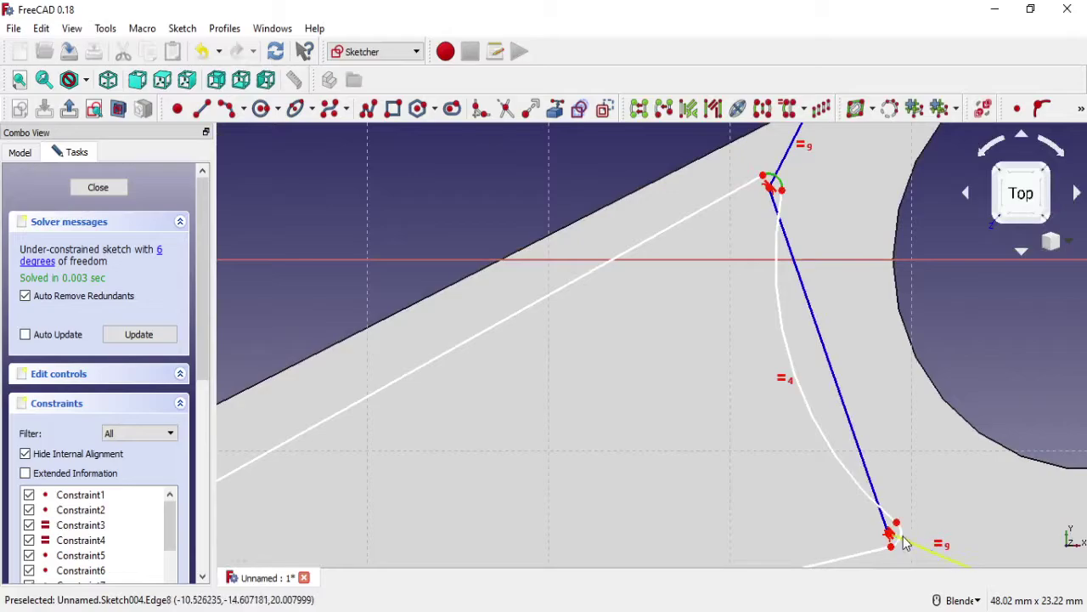
# Step: Make the small fillet arcs equal and give the upper-right arc a 1 mm radius
pyautogui.click(1080, 109)
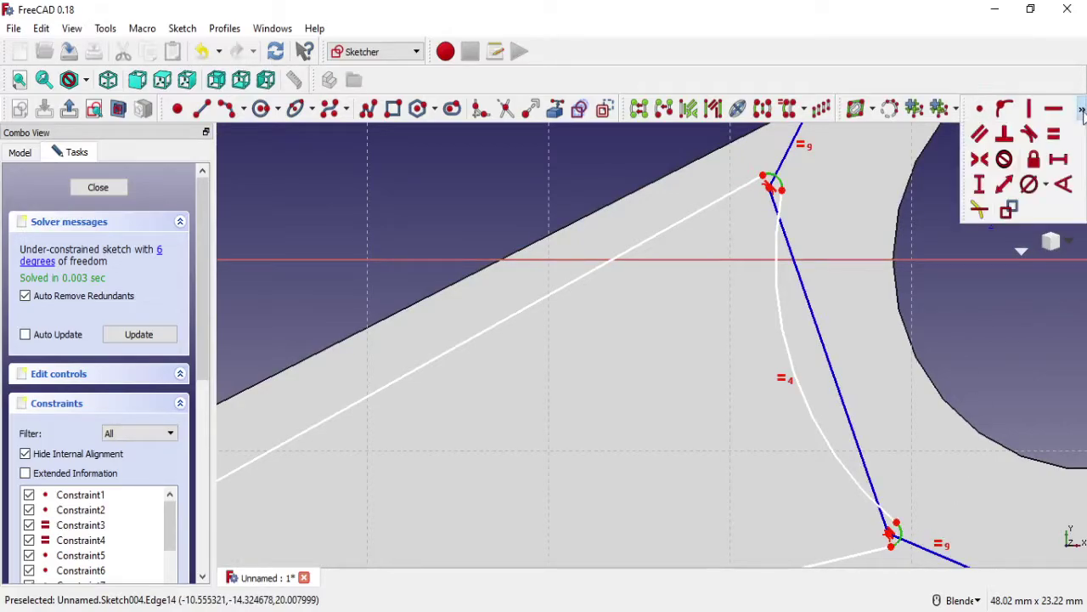
pyautogui.click(1051, 136)
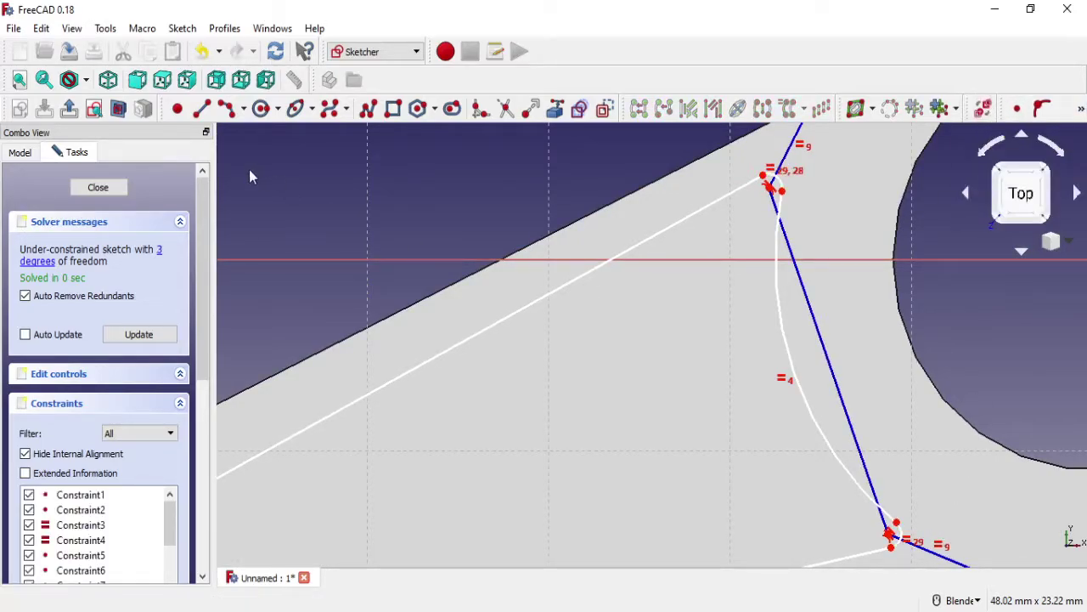
pyautogui.click(1081, 111)
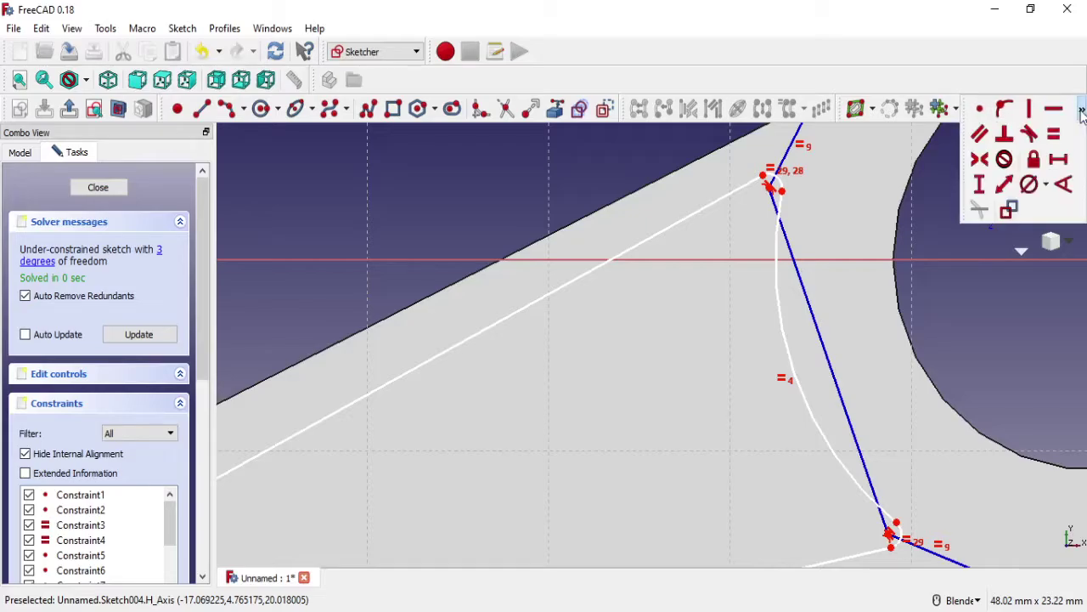
pyautogui.click(1047, 184)
pyautogui.click(994, 209)
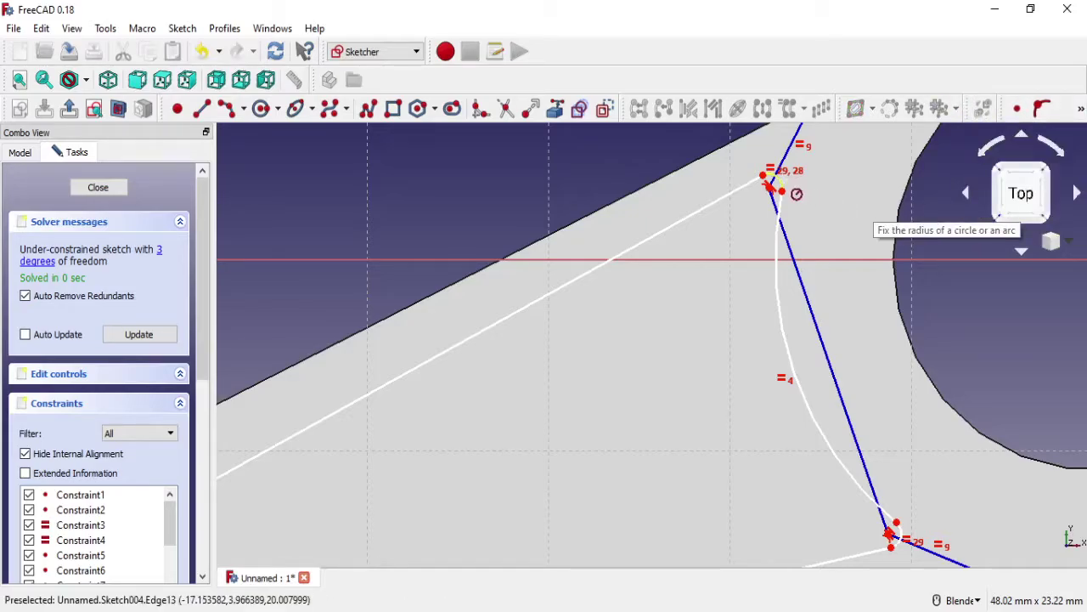
pyautogui.click(784, 187)
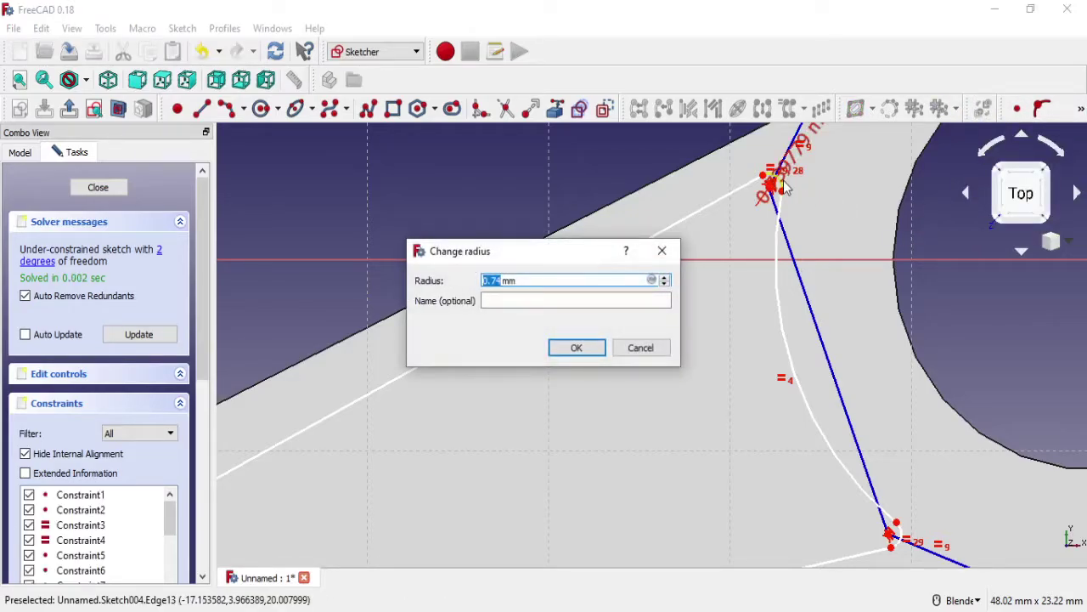
pyautogui.click(577, 348)
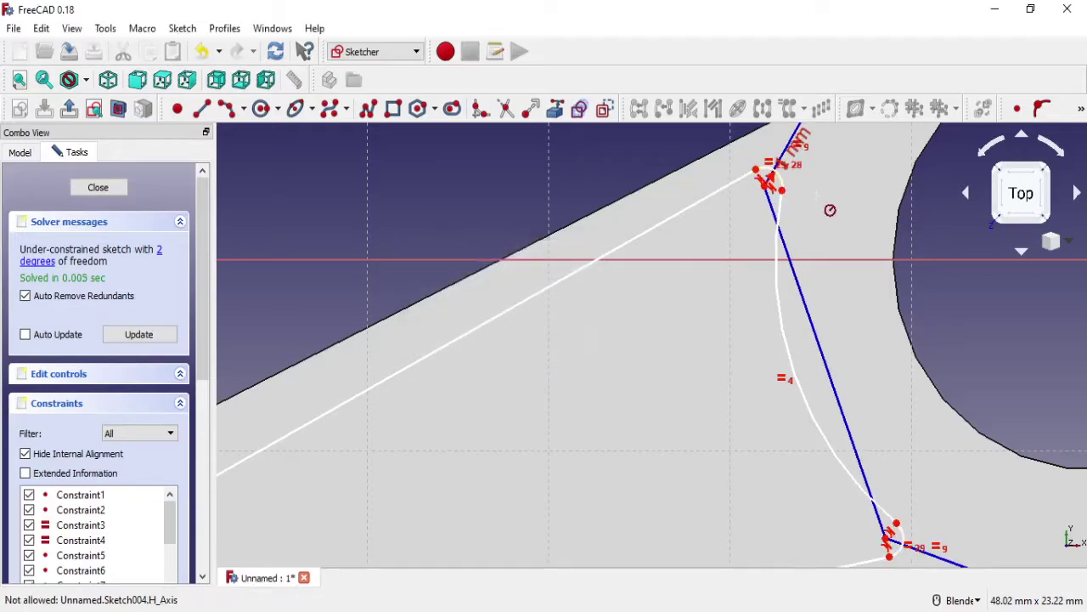
pyautogui.rightClick(812, 148)
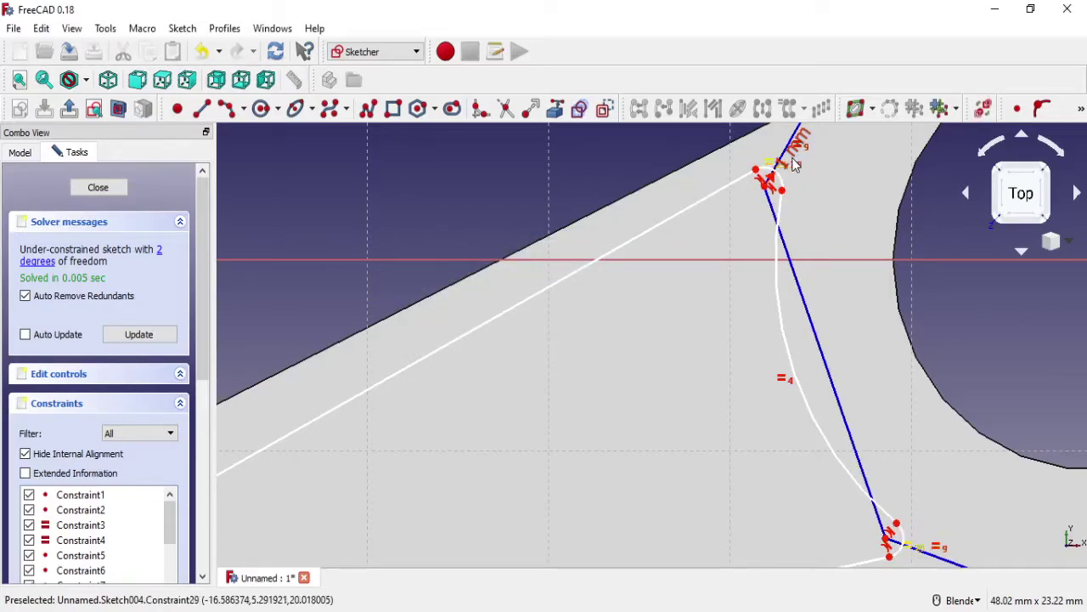
pyautogui.moveTo(796, 160); pyautogui.dragTo(735, 325)
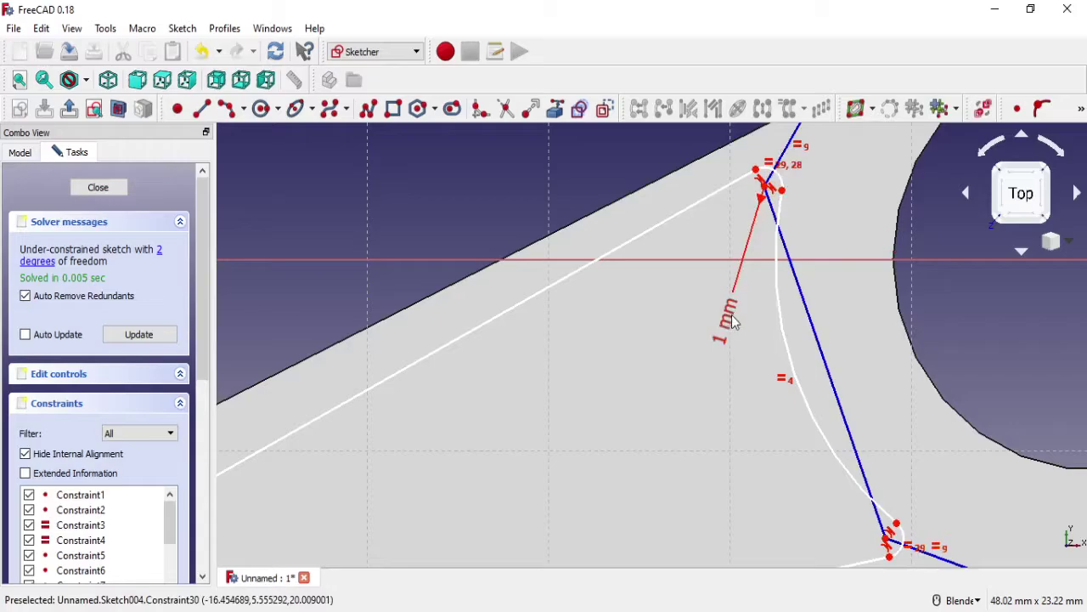
# Step: Change the fillet radius from 1 mm to 2 mm
pyautogui.doubleClick(720, 334)
pyautogui.write('2')
pyautogui.click(753, 411)
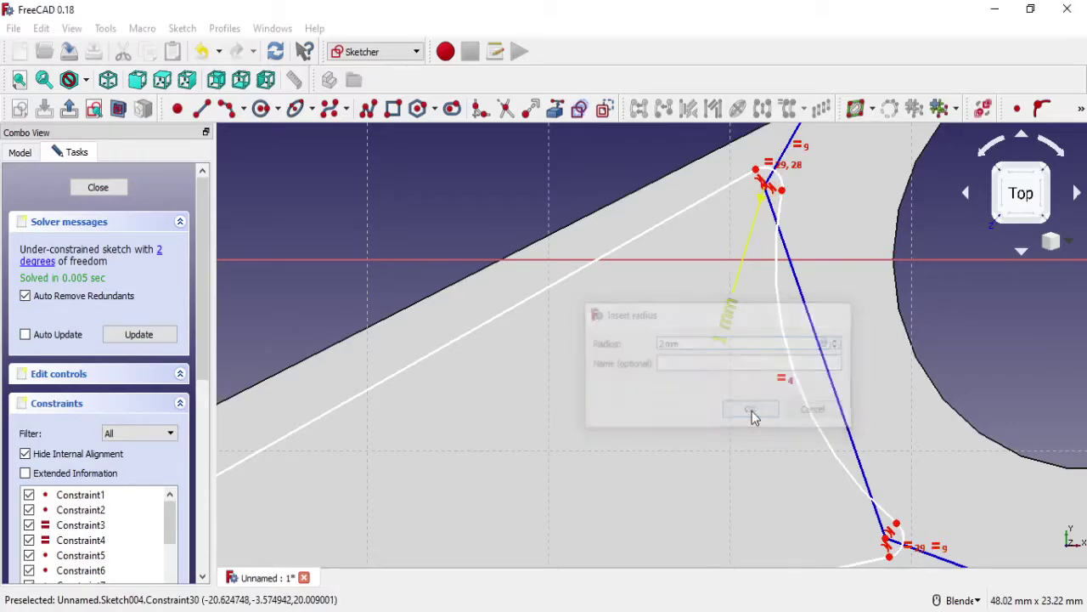
pyautogui.scroll(-4, 753, 416)
# Step: Adjust the fillet corner vertex and add a length dimension to the short edge near the small boss
pyautogui.scroll(2, 442, 545)
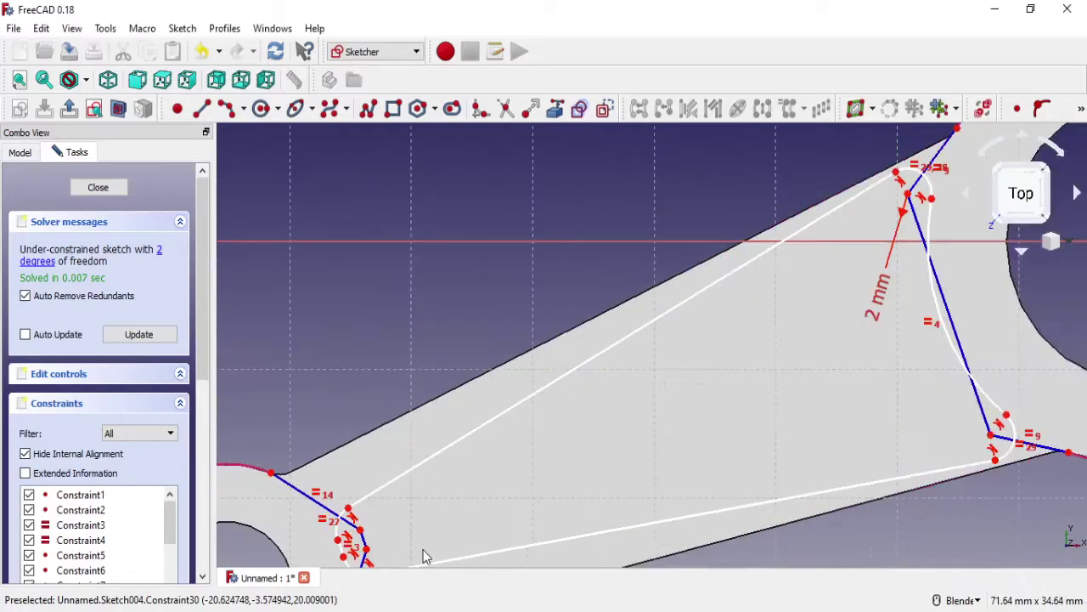
pyautogui.keyDown('shift'); pyautogui.moveTo(428, 507); pyautogui.dragTo(582, 332, button='middle'); pyautogui.keyUp('shift')
pyautogui.scroll(4, 581, 331)
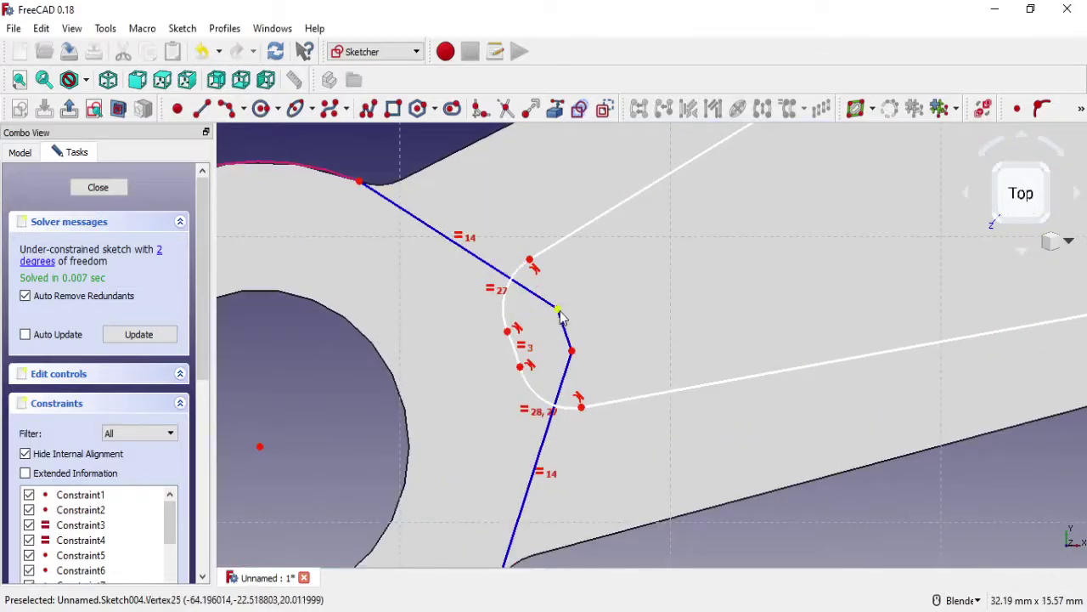
pyautogui.moveTo(538, 275); pyautogui.dragTo(523, 247)
pyautogui.scroll(-2, 603, 341)
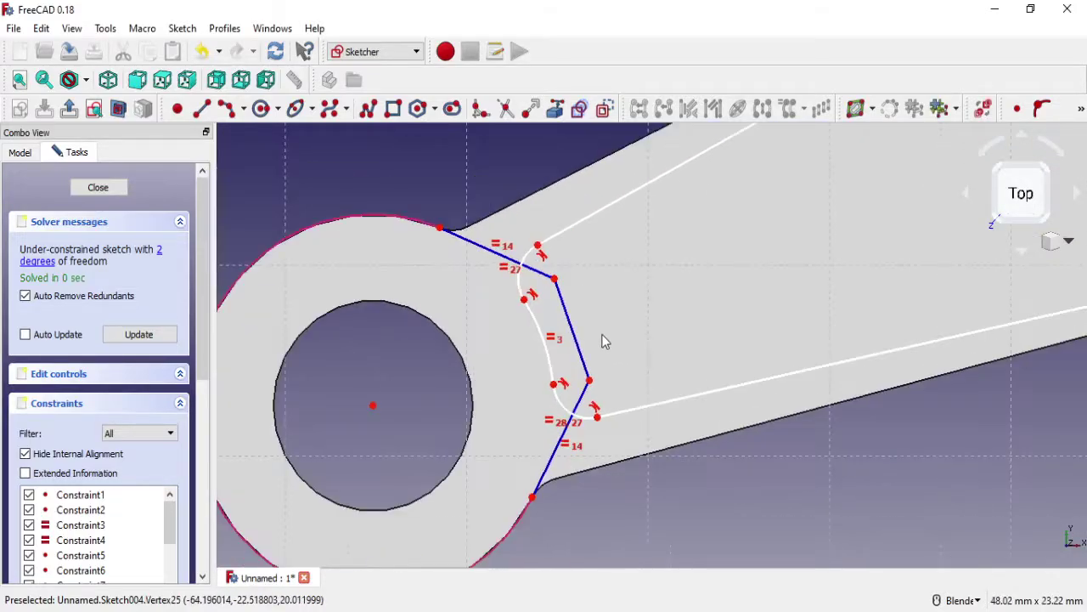
pyautogui.moveTo(592, 389); pyautogui.dragTo(598, 389)
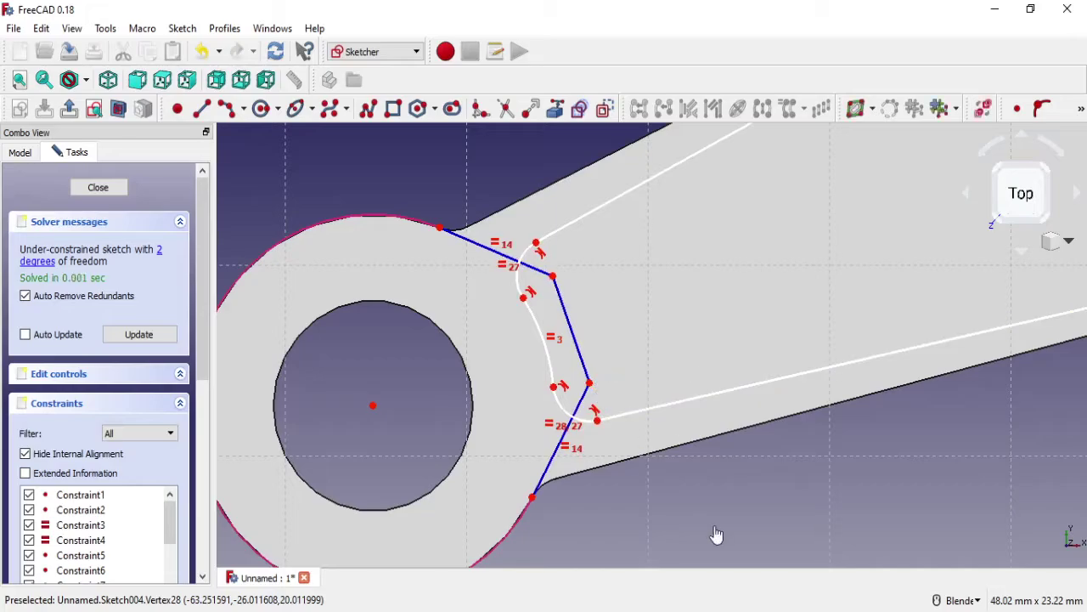
pyautogui.click(1080, 113)
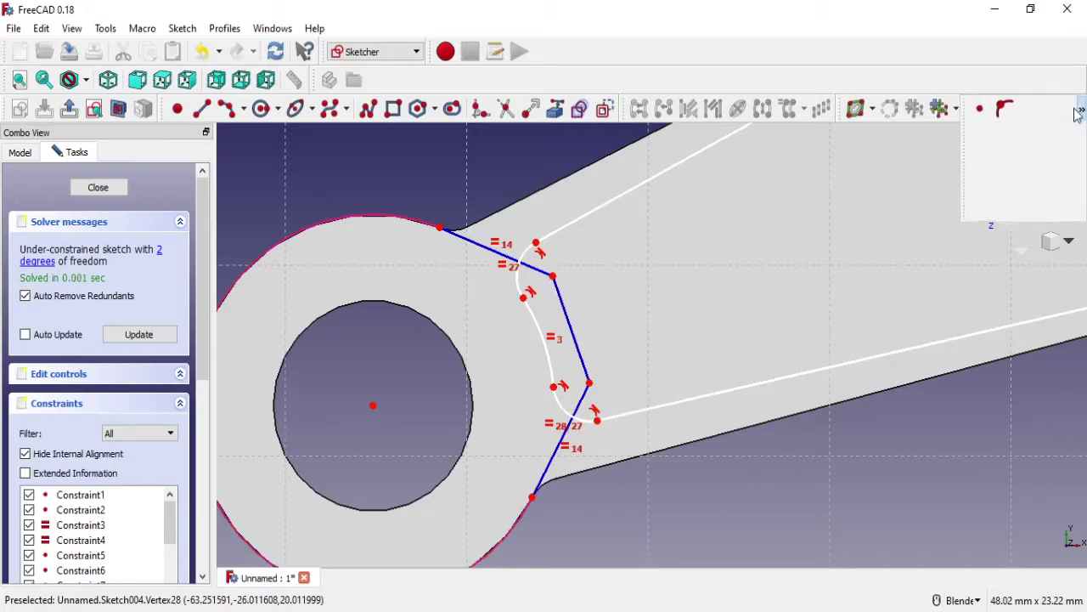
pyautogui.click(470, 241)
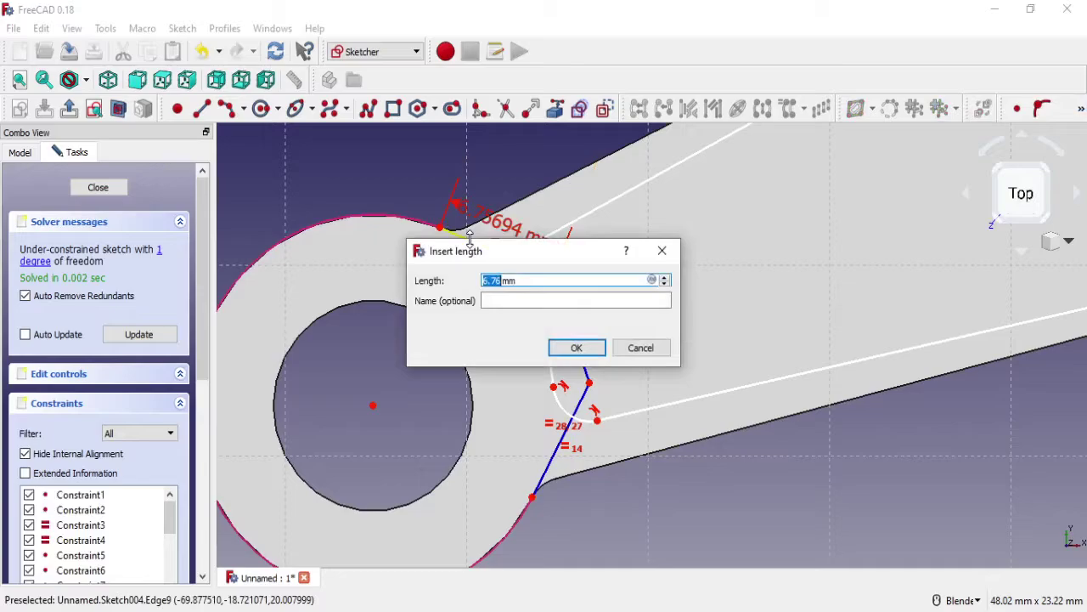
pyautogui.click(576, 347)
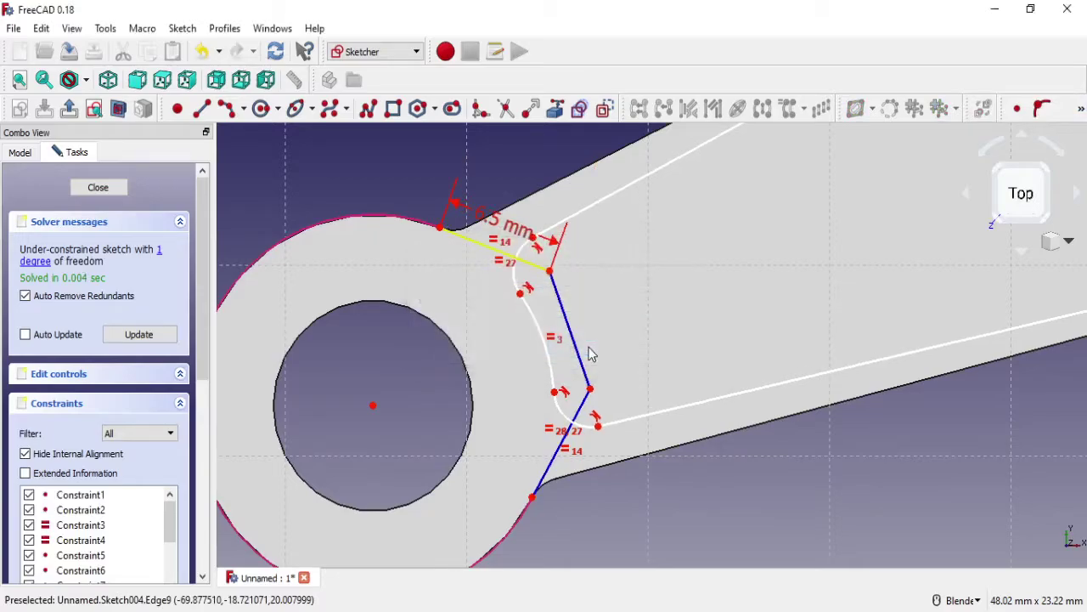
# Step: Add a 7.5 mm length dimension to the short edge near the large boss
pyautogui.scroll(-2, 592, 347)
pyautogui.keyDown('shift'); pyautogui.moveTo(641, 325); pyautogui.dragTo(654, 265, button='middle'); pyautogui.keyUp('shift')
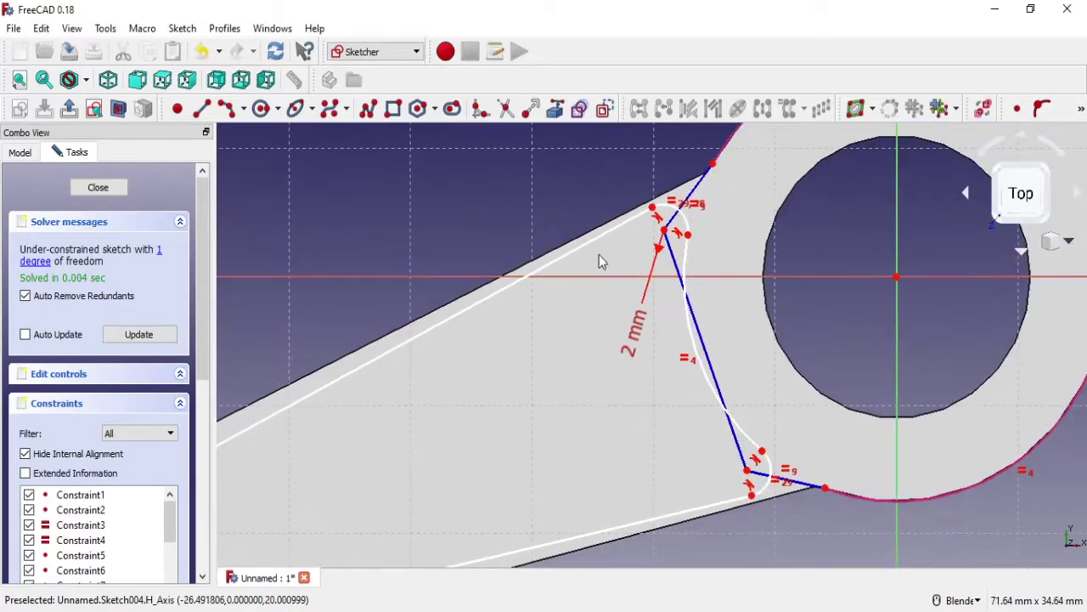
pyautogui.moveTo(654, 266); pyautogui.dragTo(657, 260)
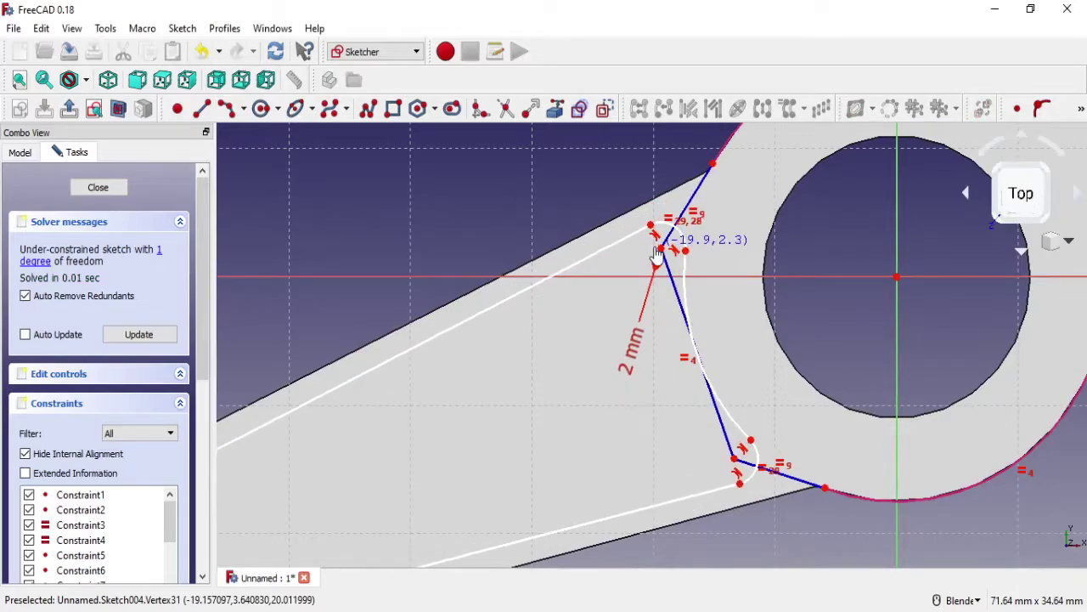
pyautogui.click(1080, 108)
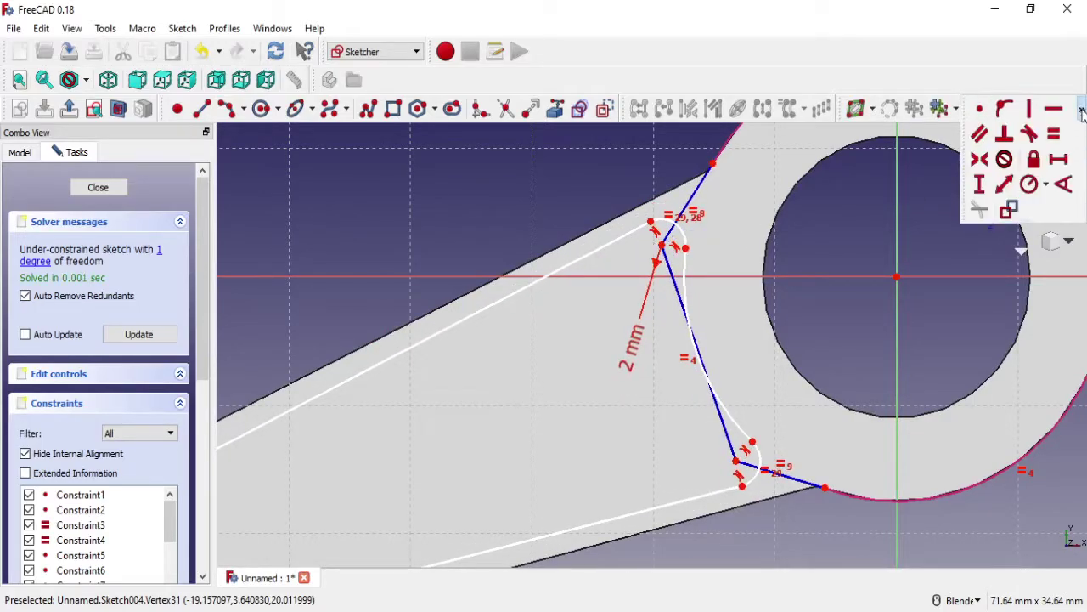
pyautogui.click(699, 195)
pyautogui.write('7.5')
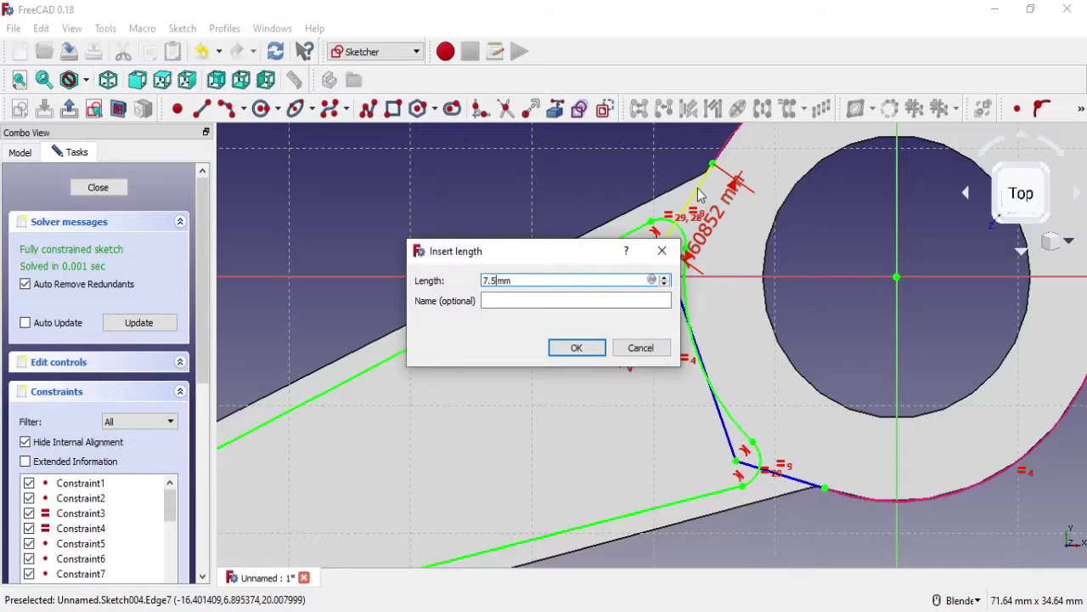
pyautogui.click(577, 348)
# Step: Set the small-boss edge dimension to 8.5 mm, trying 7, 8 and 9 first
pyautogui.scroll(-5, 583, 352)
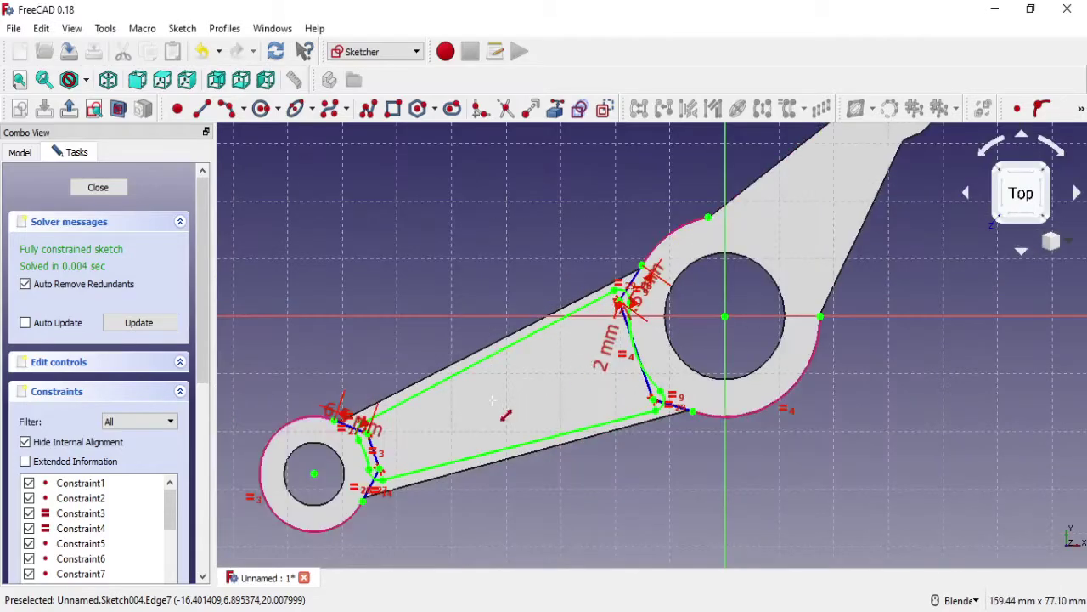
pyautogui.scroll(2, 506, 415)
pyautogui.scroll(2, 331, 463)
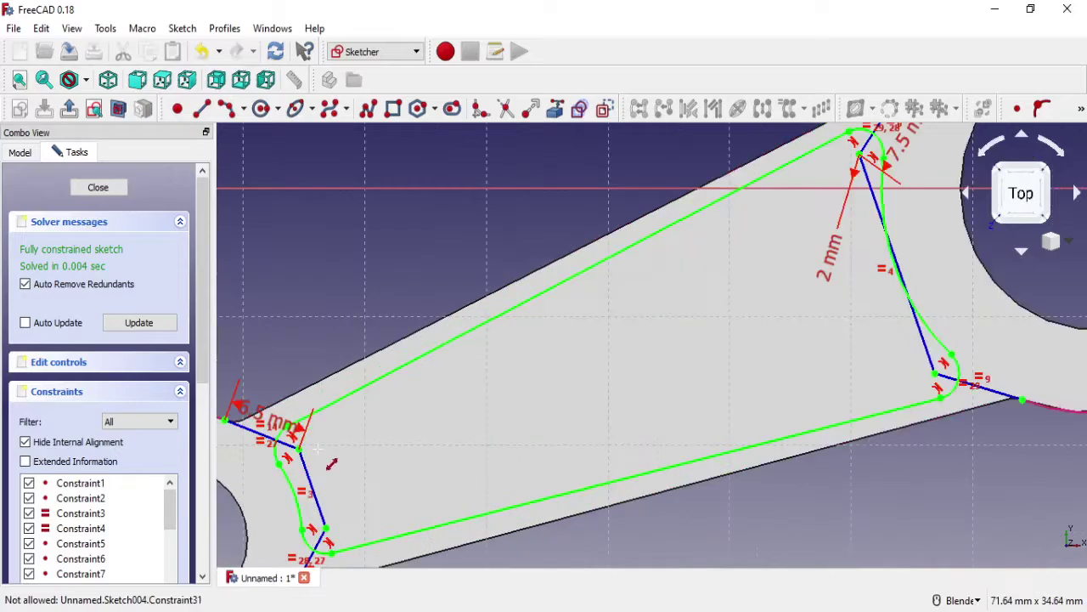
pyautogui.doubleClick(265, 419)
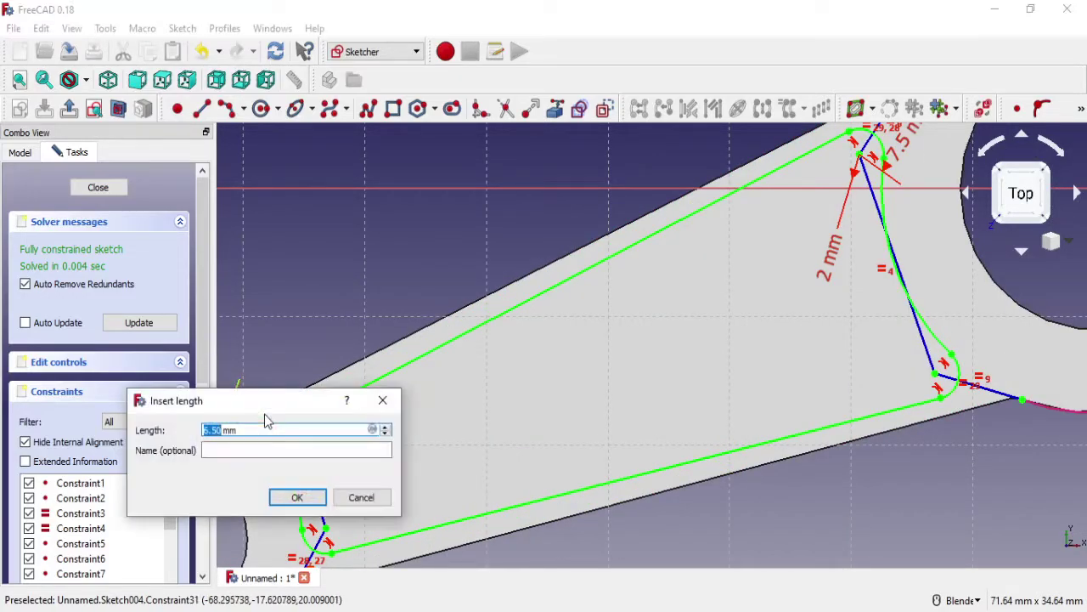
pyautogui.write('7')
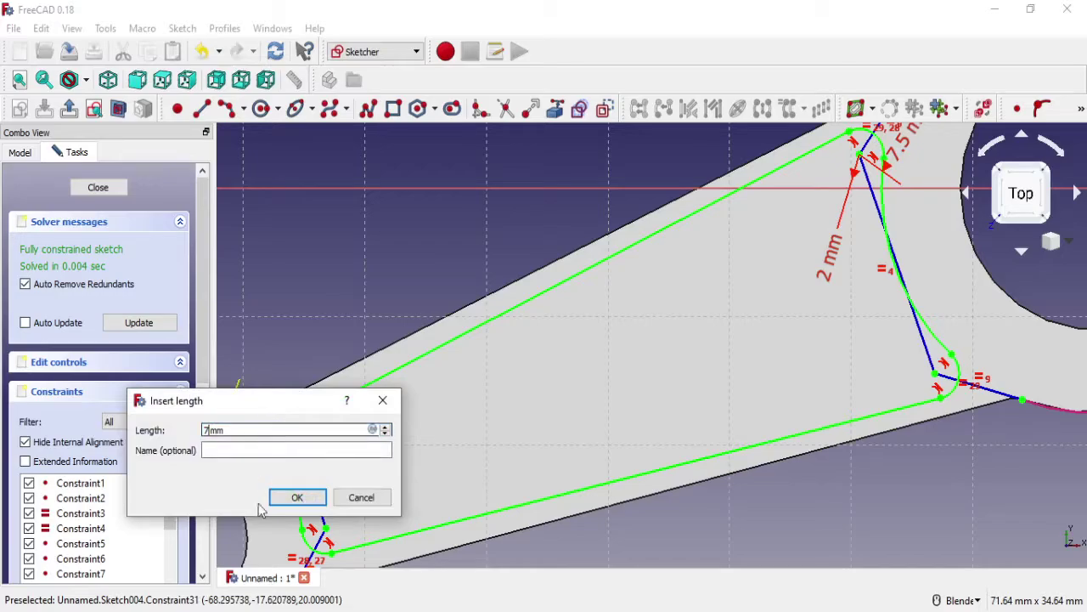
pyautogui.click(296, 498)
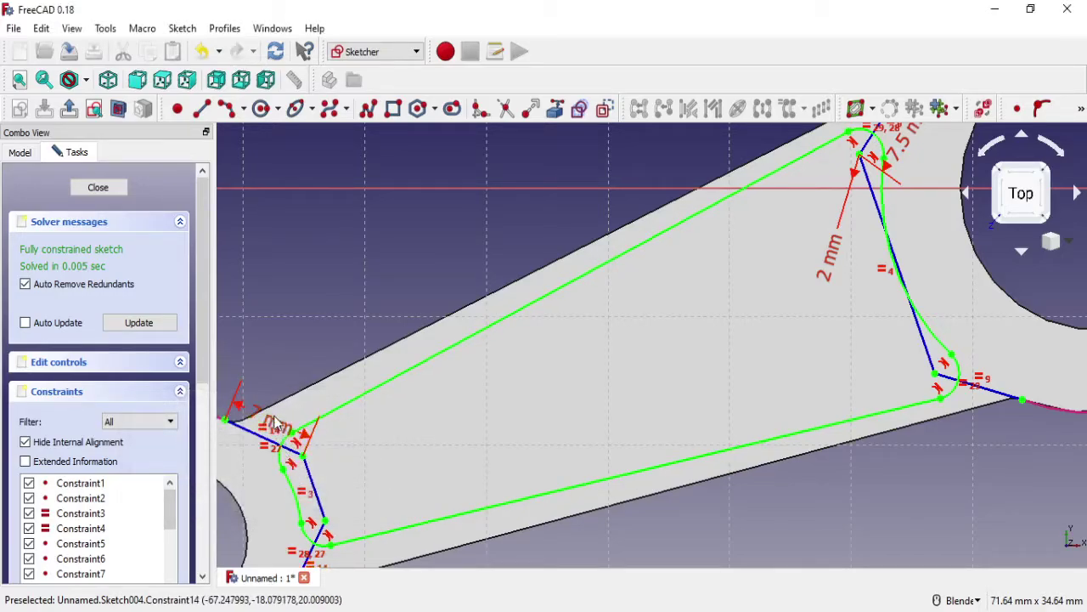
pyautogui.doubleClick(273, 422)
pyautogui.write('8')
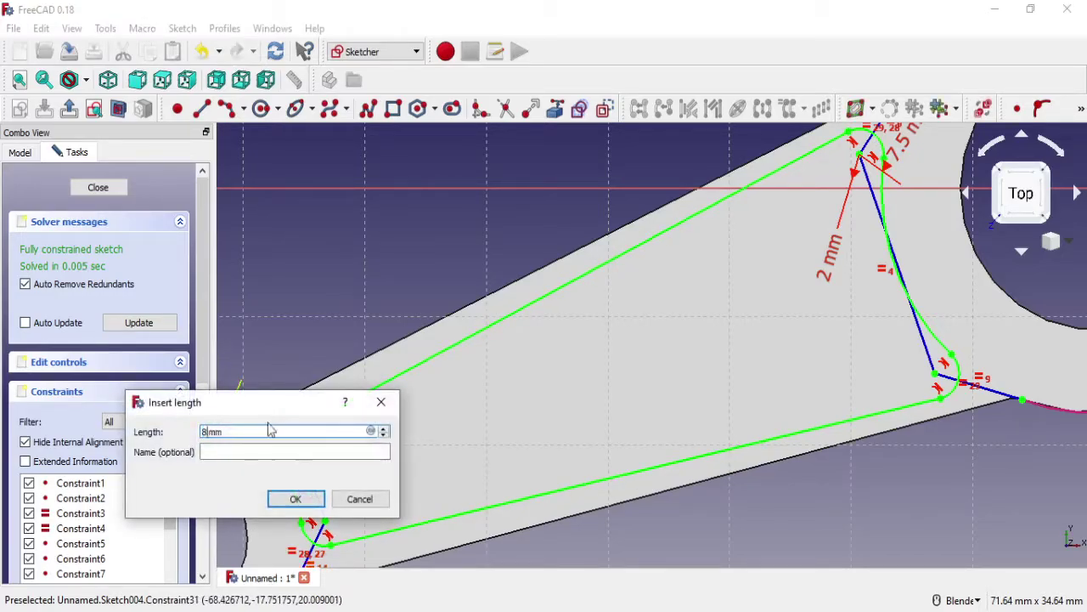
pyautogui.click(294, 497)
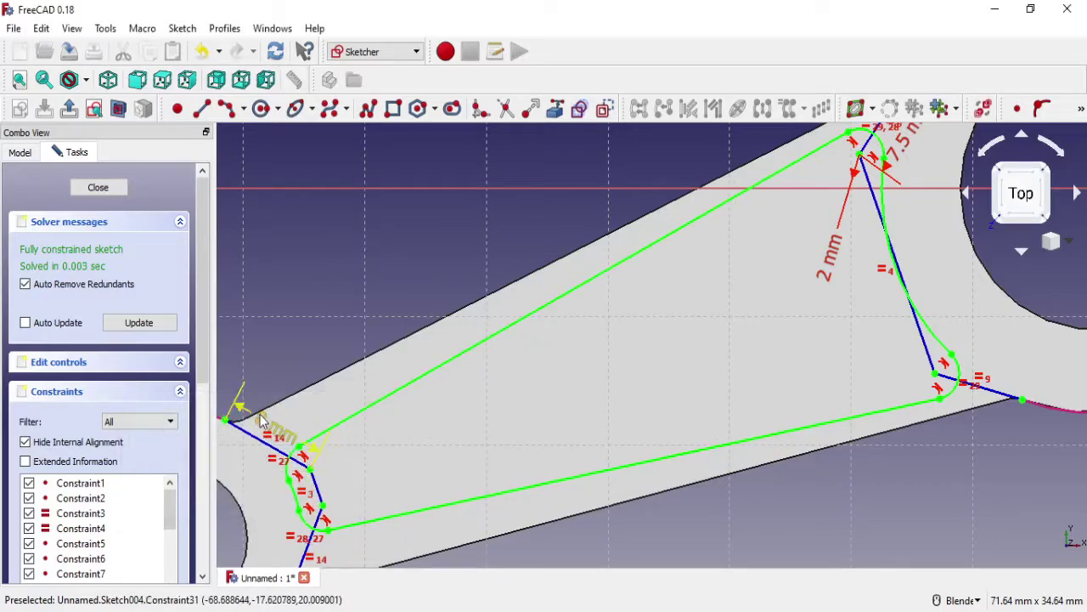
pyautogui.moveTo(262, 420); pyautogui.dragTo(350, 314)
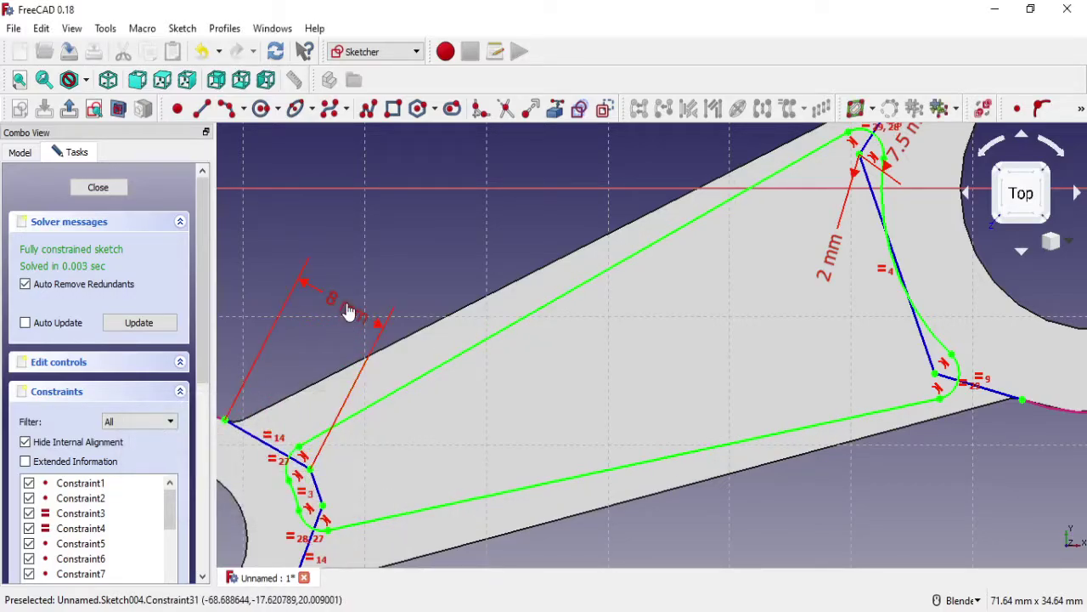
pyautogui.doubleClick(346, 313)
pyautogui.write('9')
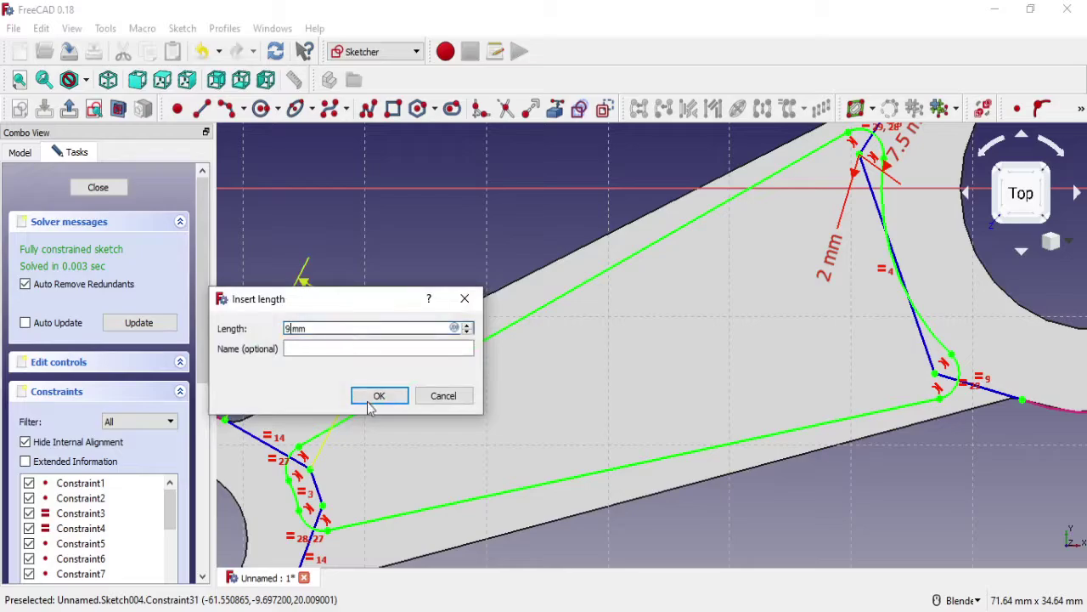
pyautogui.click(372, 399)
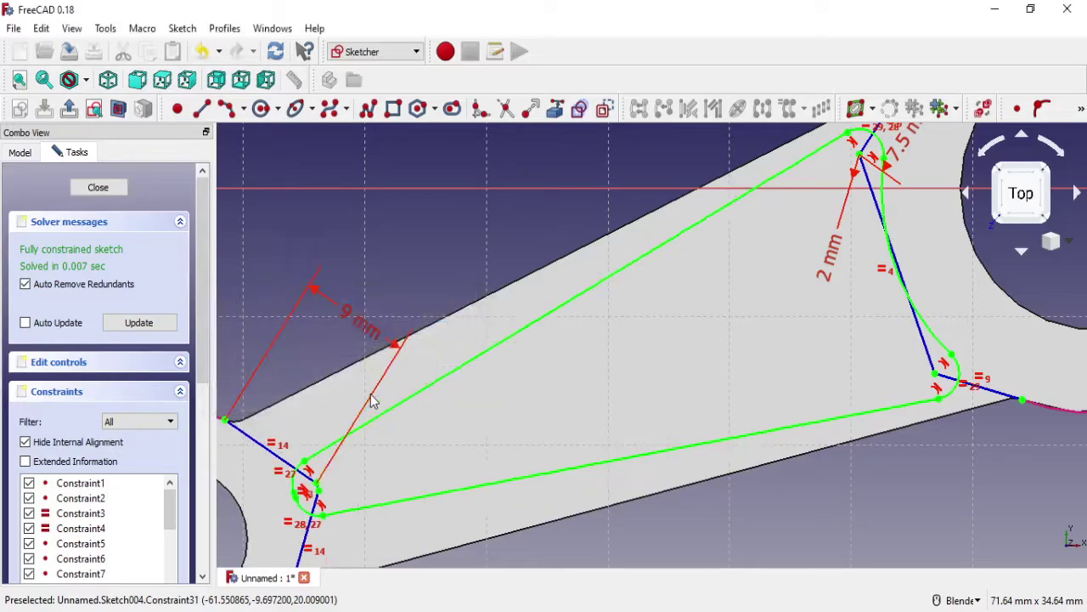
pyautogui.doubleClick(361, 325)
pyautogui.write('8.')
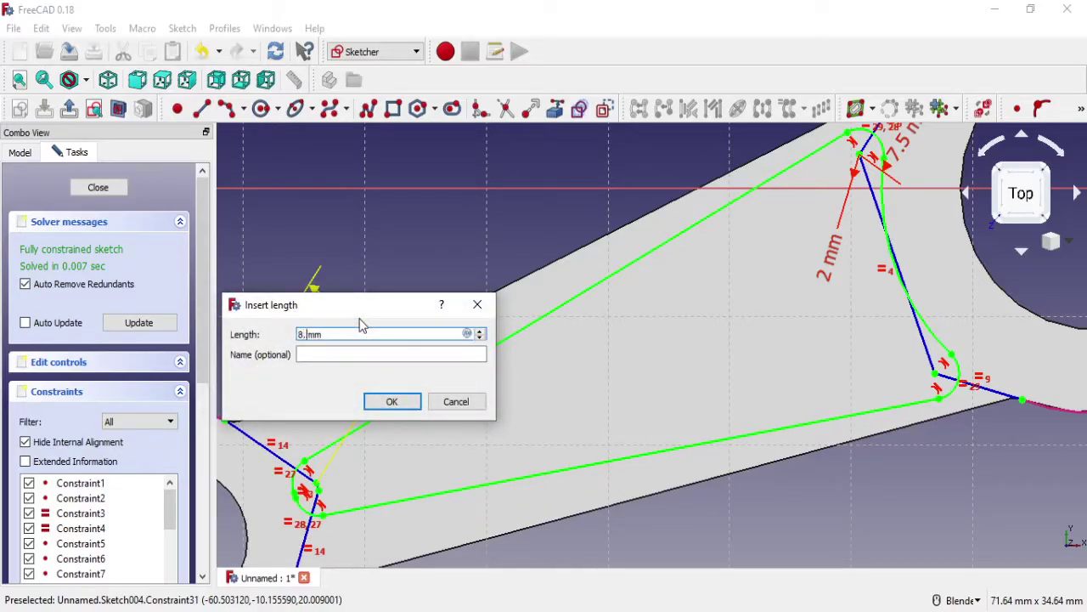
pyautogui.write('5')
pyautogui.click(392, 401)
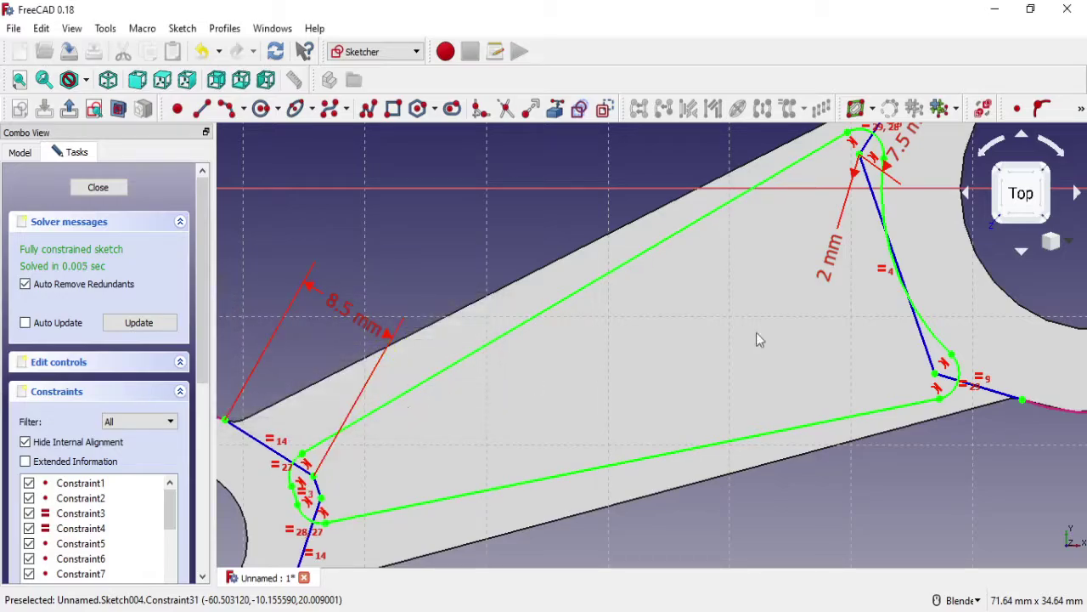
# Step: Change the large-boss edge dimension from 7.5 mm to 9 mm
pyautogui.keyDown('shift'); pyautogui.moveTo(759, 340); pyautogui.dragTo(611, 472, button='middle'); pyautogui.keyUp('shift')
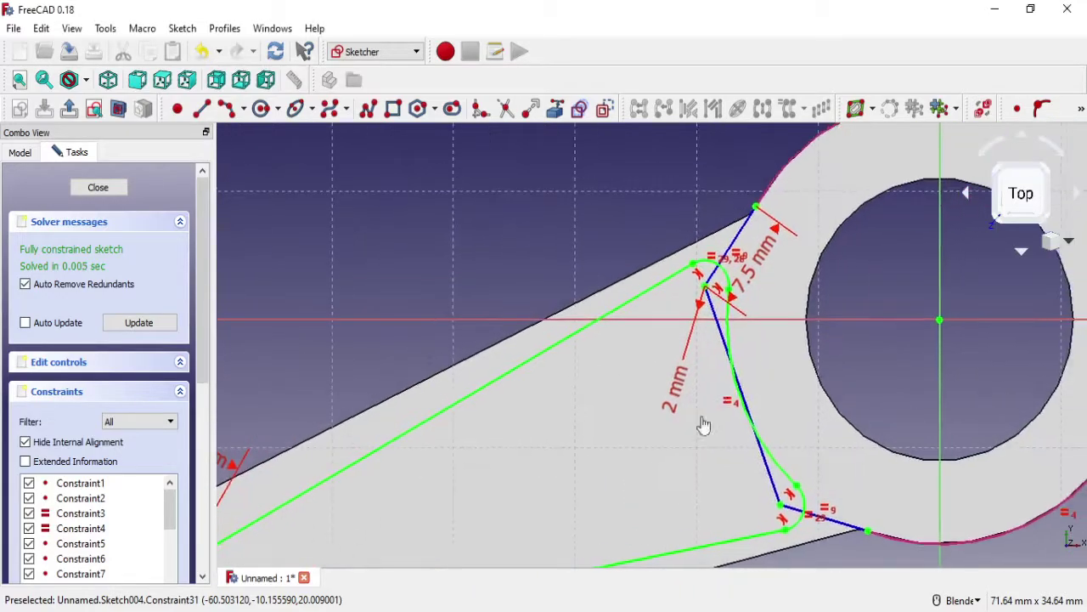
pyautogui.doubleClick(751, 279)
pyautogui.write('9')
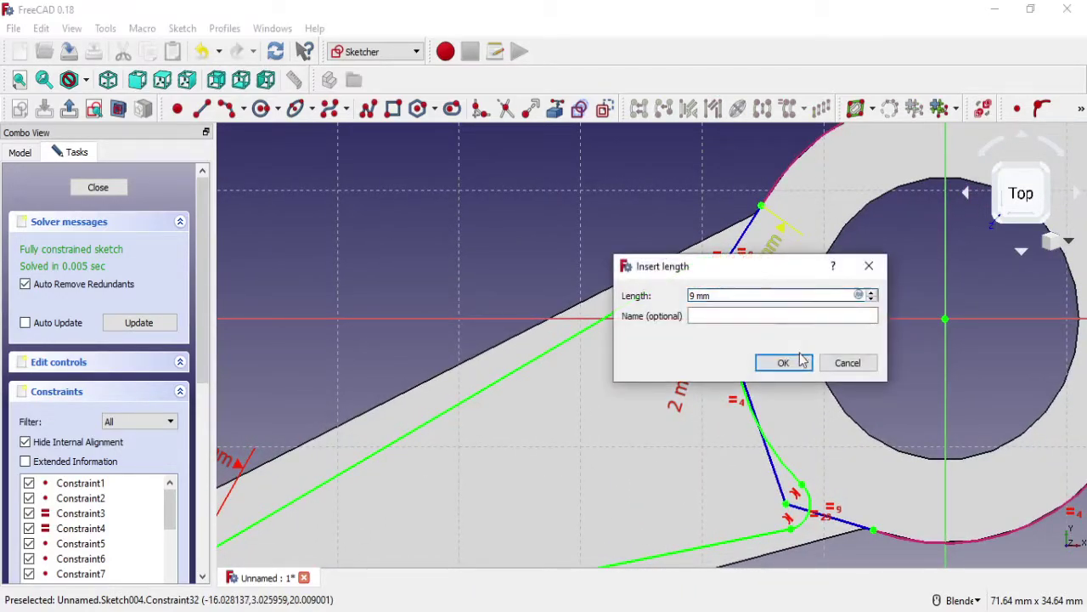
pyautogui.click(783, 363)
pyautogui.scroll(-4, 664, 402)
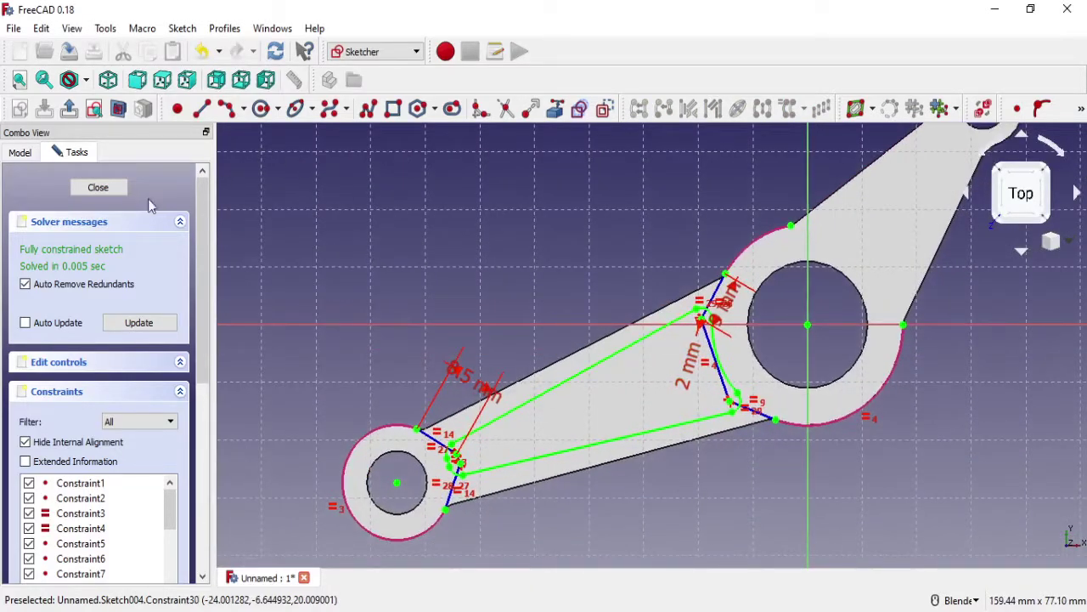
# Step: Close the sketch, cut Pocket001 through all, then view from the top and select the top face
pyautogui.press('Escape')
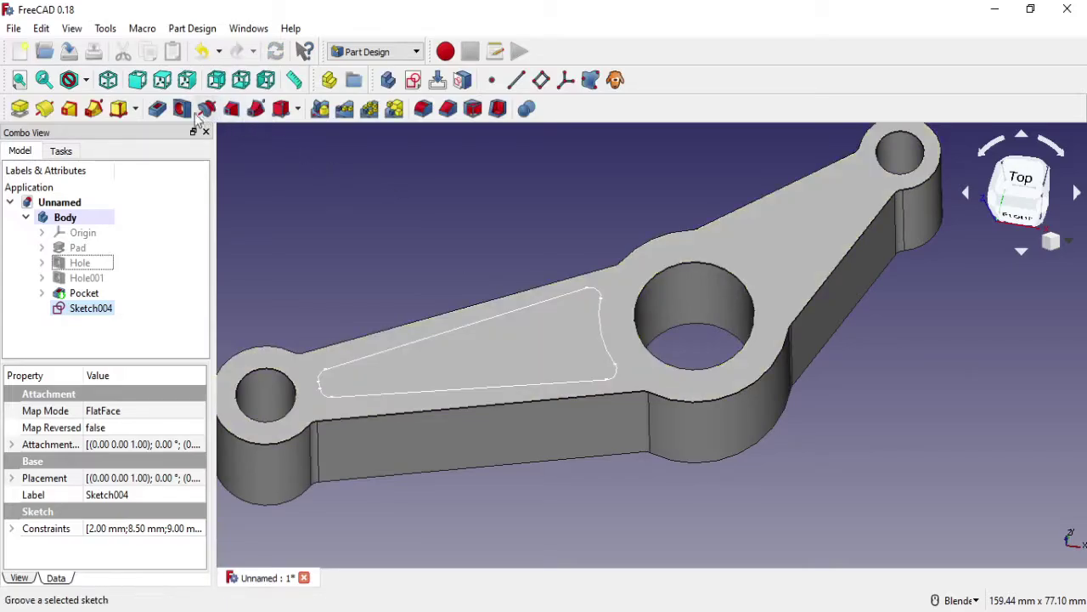
pyautogui.click(158, 108)
pyautogui.click(175, 249)
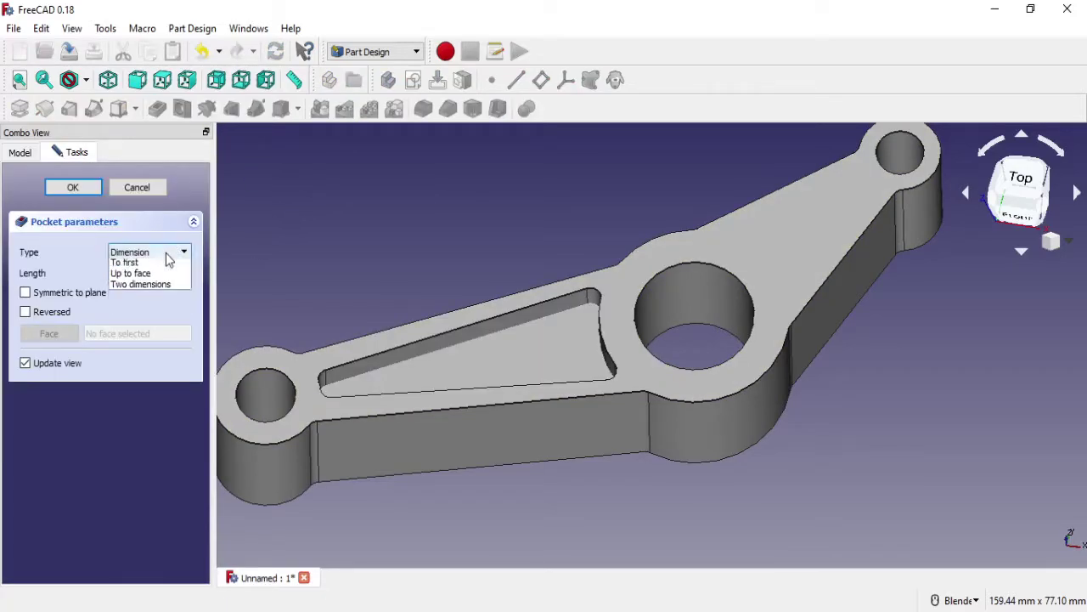
pyautogui.click(165, 274)
pyautogui.moveTo(544, 357)
pyautogui.mouseDown(button='middle')
pyautogui.moveTo(566, 371)
pyautogui.moveTo(556, 337)
pyautogui.mouseUp(button='middle')
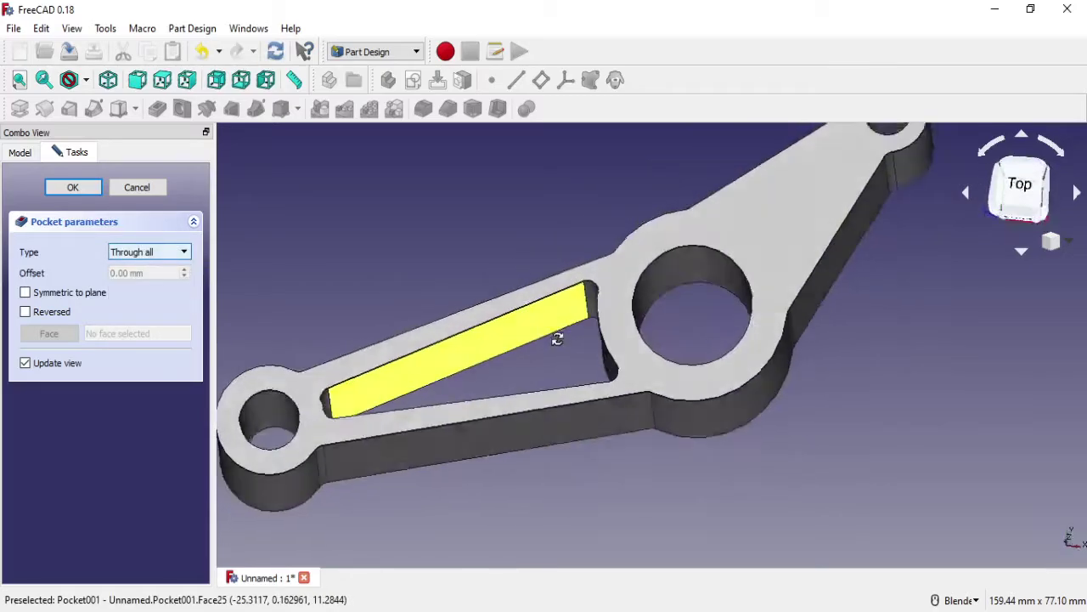
pyautogui.press('Return')
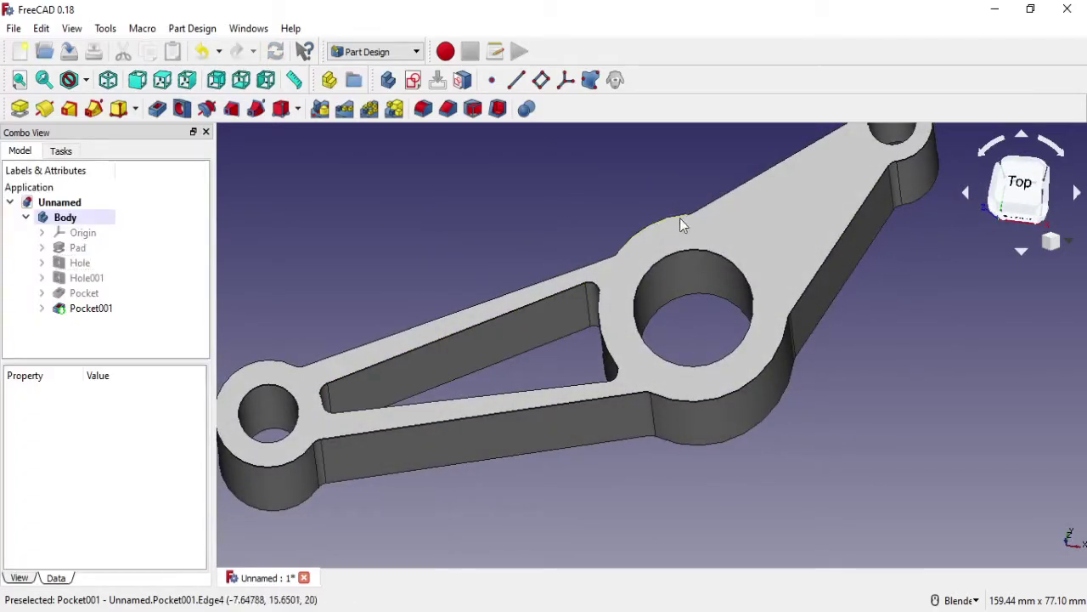
pyautogui.scroll(-4, 680, 217)
pyautogui.scroll(3, 854, 176)
pyautogui.press('2')
pyautogui.click(788, 243)
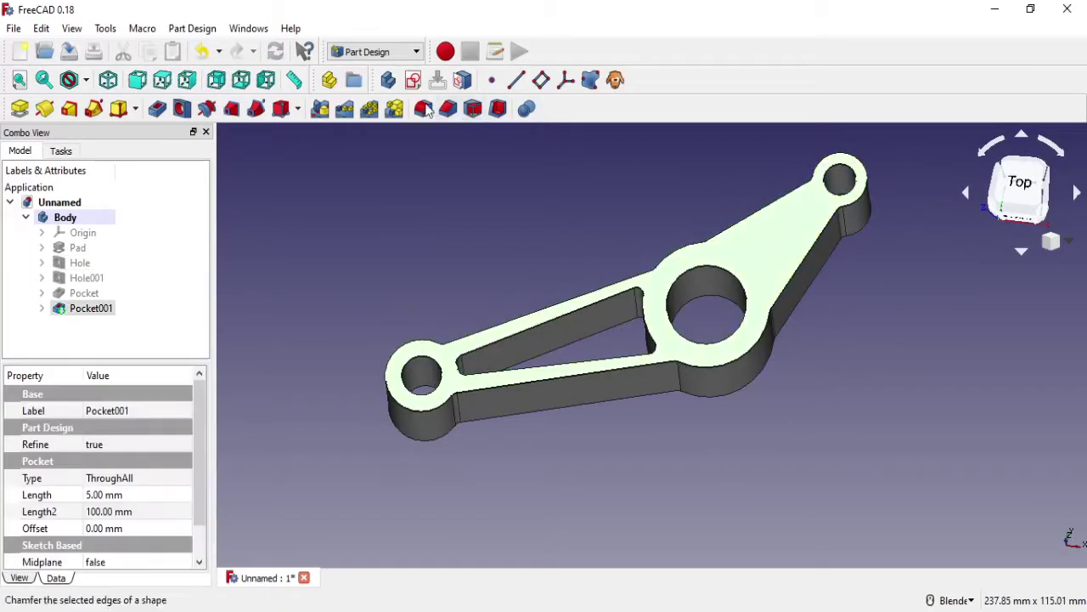
# Step: Create a sketch on the top face and import the edge around the upper hole as external geometry
pyautogui.click(414, 79)
pyautogui.scroll(-3, 854, 144)
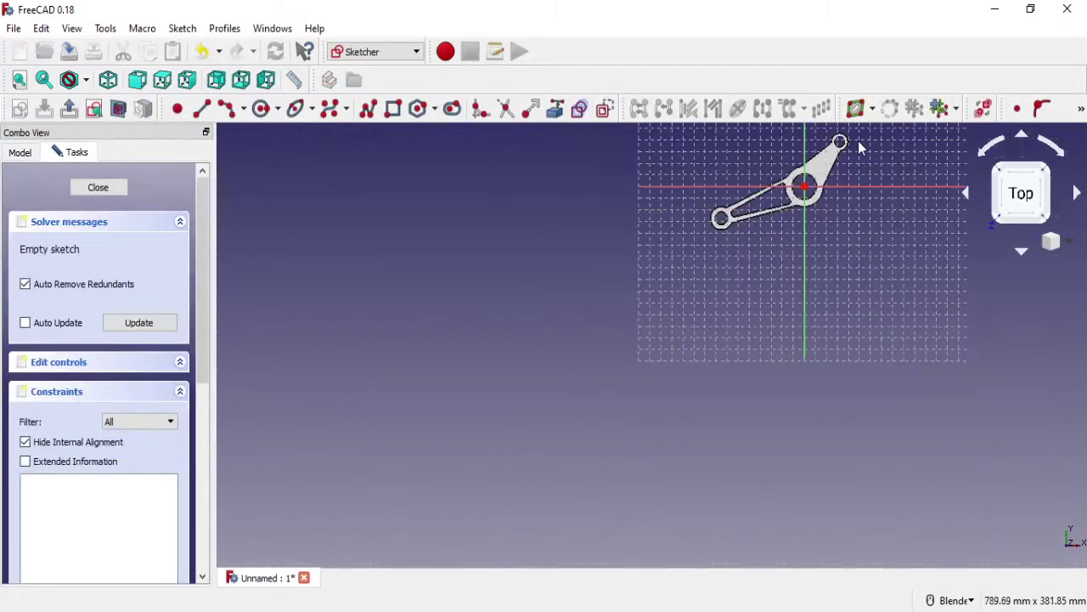
pyautogui.scroll(7, 854, 144)
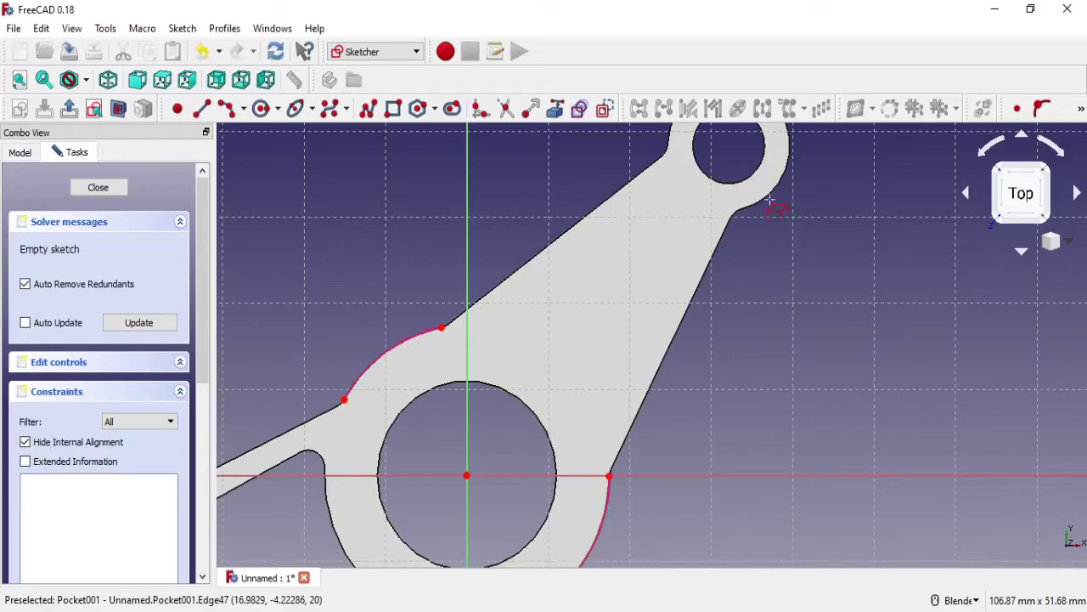
pyautogui.click(767, 199)
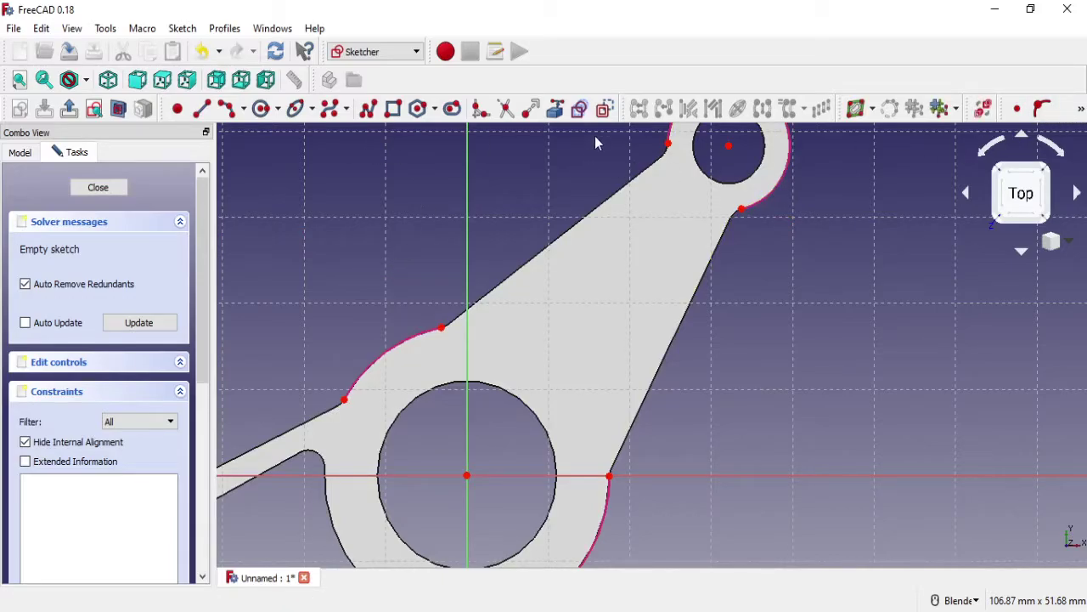
pyautogui.click(555, 109)
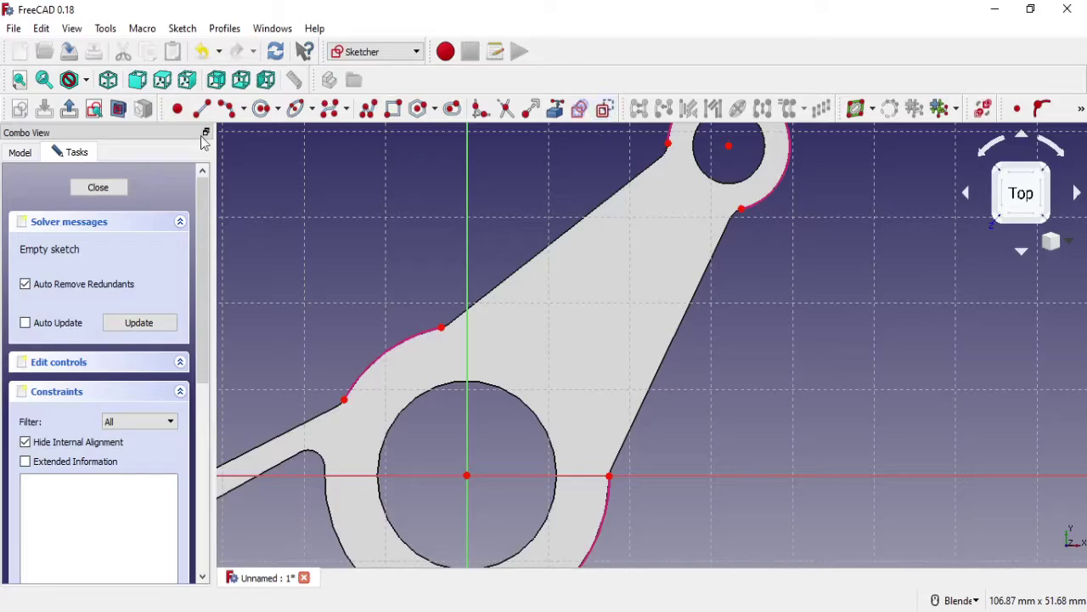
# Step: Draw two long lines running from near the central hole toward the upper hole
pyautogui.click(225, 115)
pyautogui.click(496, 337)
pyautogui.click(663, 196)
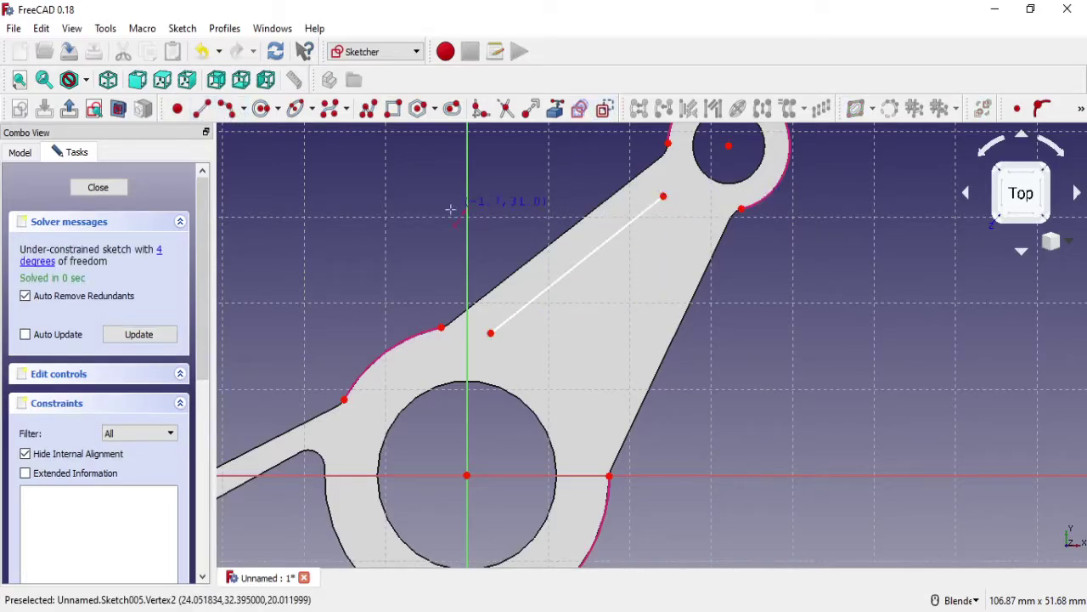
pyautogui.click(579, 415)
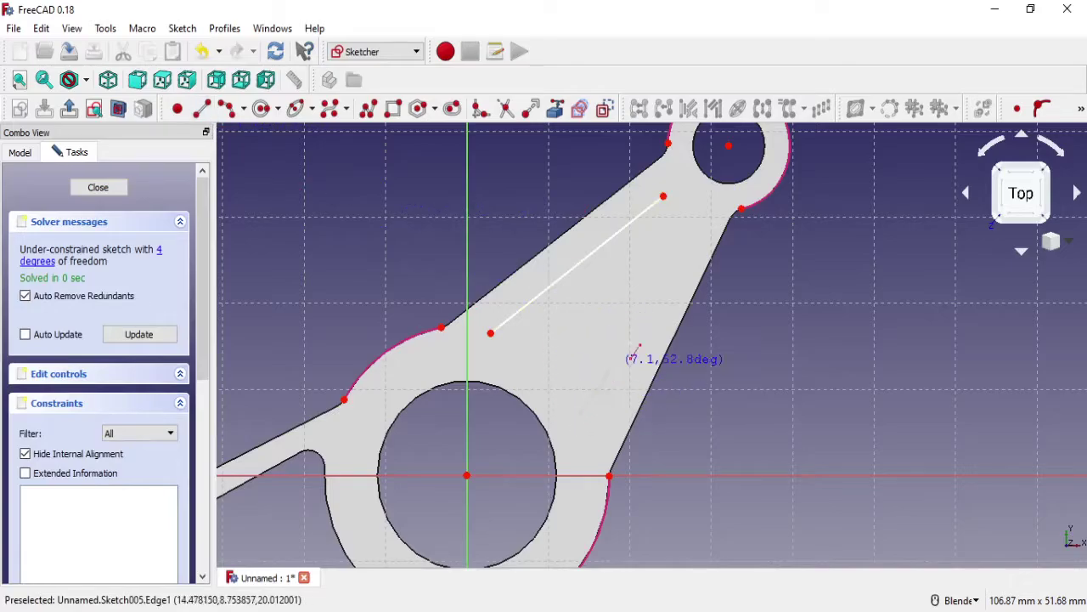
pyautogui.click(688, 218)
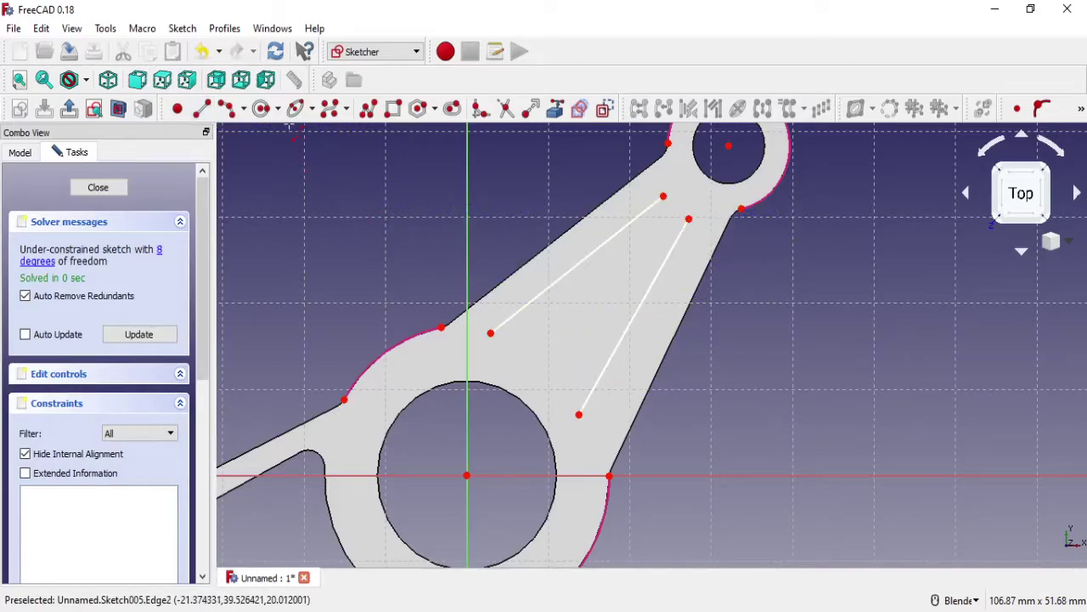
# Step: Add a bottom arc between the lines' lower ends and a short arc across their tops
pyautogui.click(227, 108)
pyautogui.scroll(4, 501, 316)
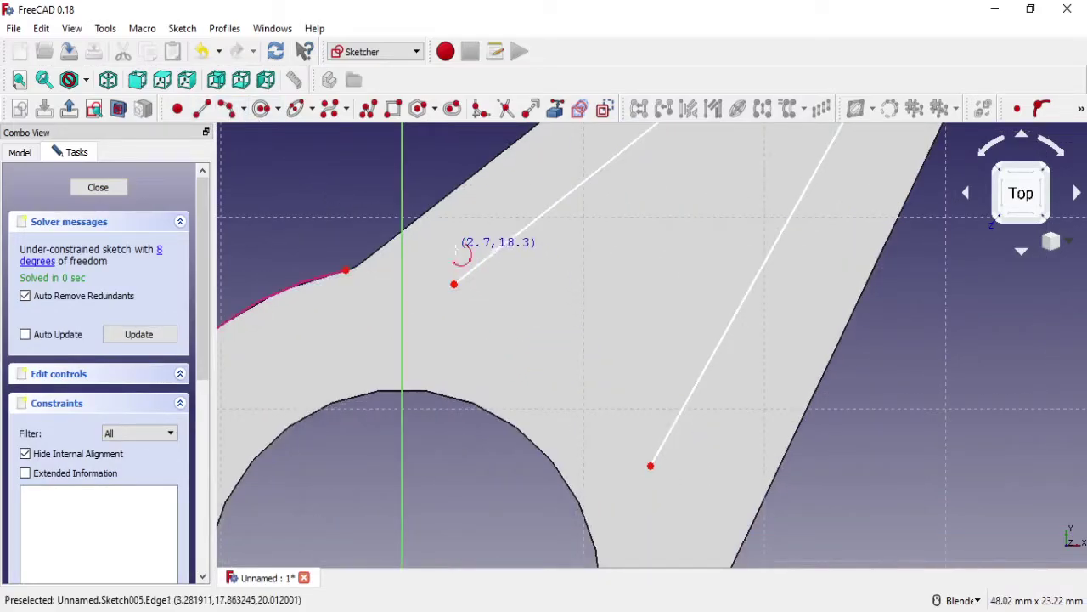
pyautogui.click(430, 560)
pyautogui.click(450, 249)
pyautogui.click(708, 451)
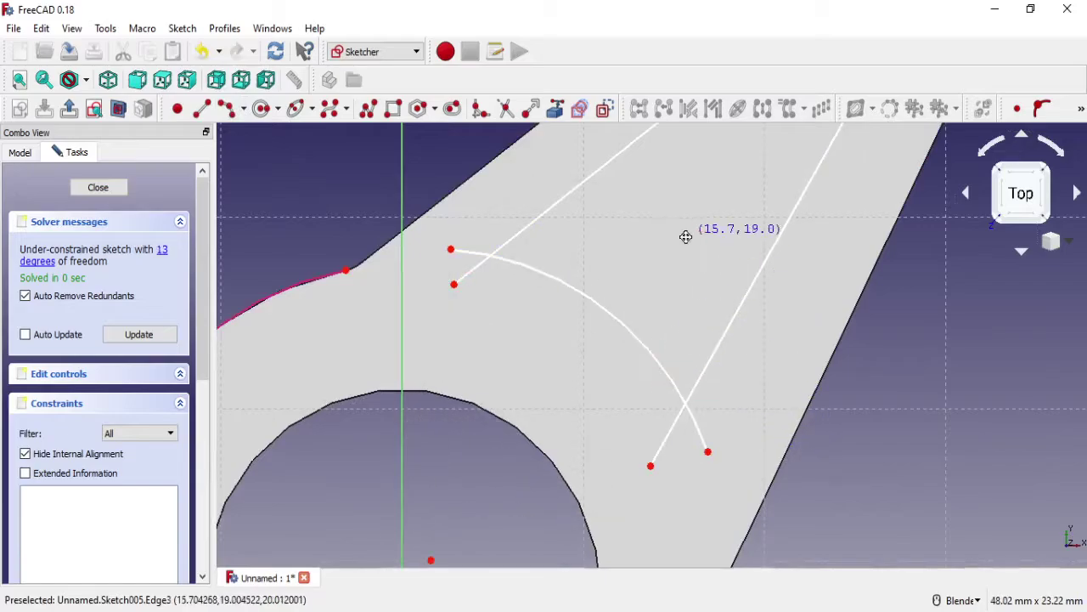
pyautogui.keyDown('shift'); pyautogui.moveTo(686, 237); pyautogui.dragTo(650, 304, button='middle'); pyautogui.keyUp('shift')
pyautogui.click(648, 191)
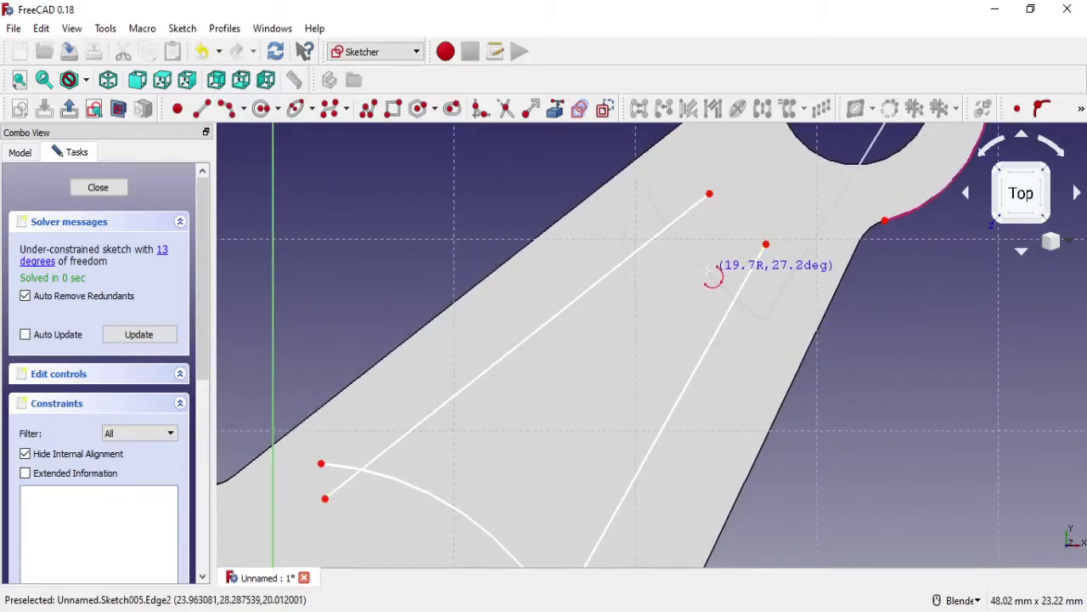
pyautogui.click(764, 320)
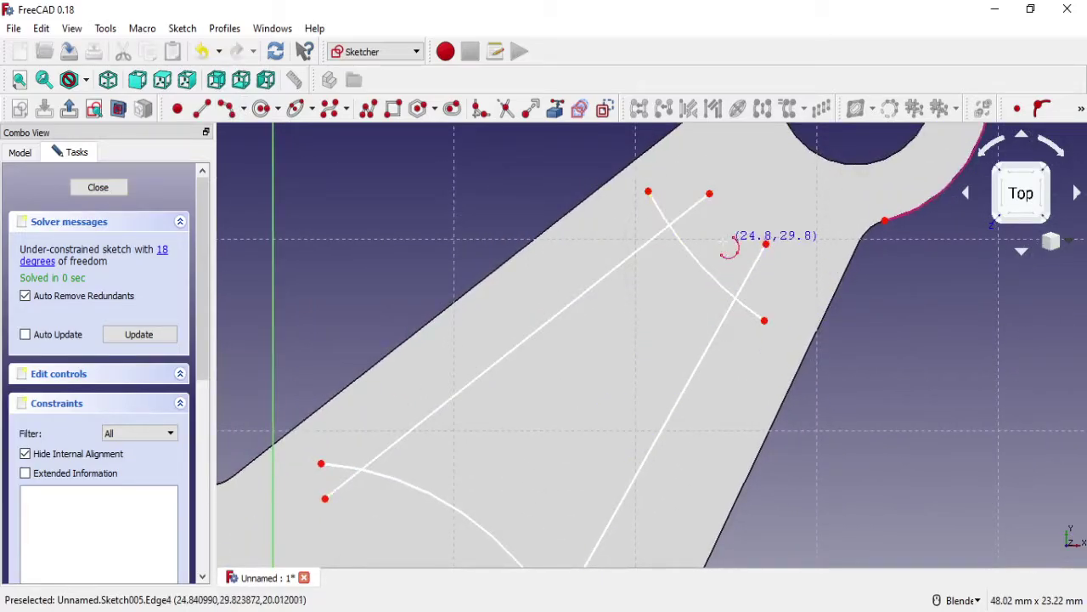
# Step: Apply Coincident constraints to join the arcs to the line ends at all four corners
pyautogui.click(711, 197)
pyautogui.click(1017, 108)
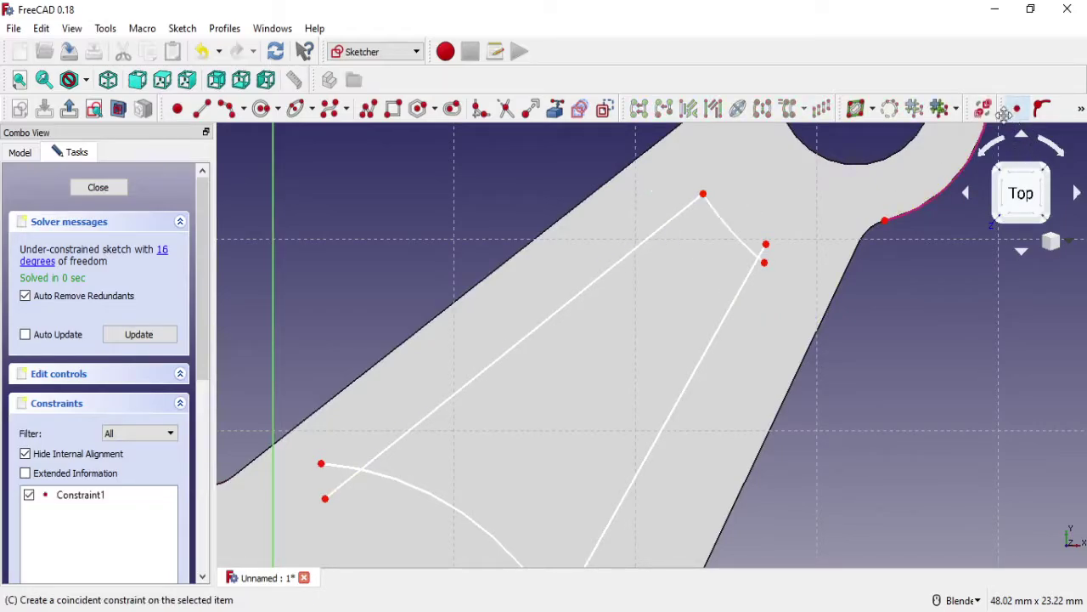
pyautogui.click(766, 245)
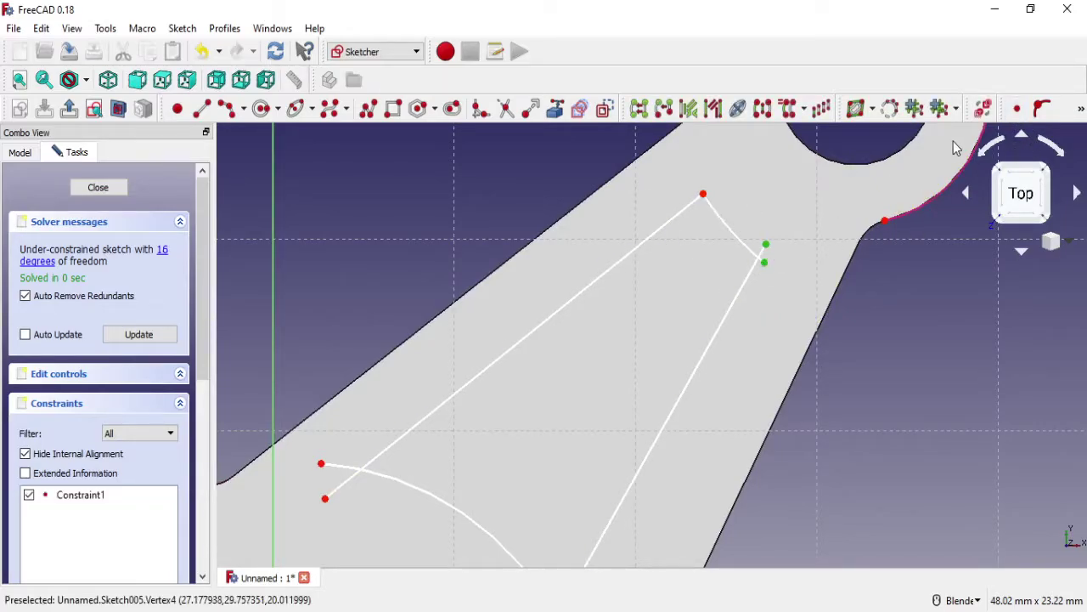
pyautogui.click(1017, 108)
pyautogui.keyDown('shift'); pyautogui.moveTo(575, 366); pyautogui.dragTo(625, 285, button='middle'); pyautogui.keyUp('shift')
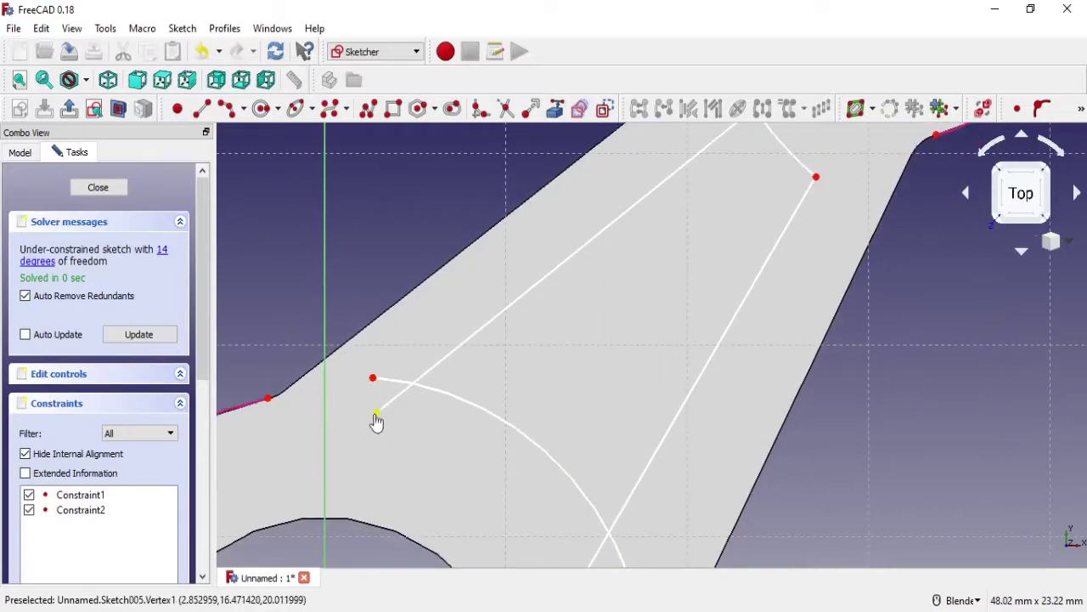
pyautogui.click(378, 414)
pyautogui.click(372, 378)
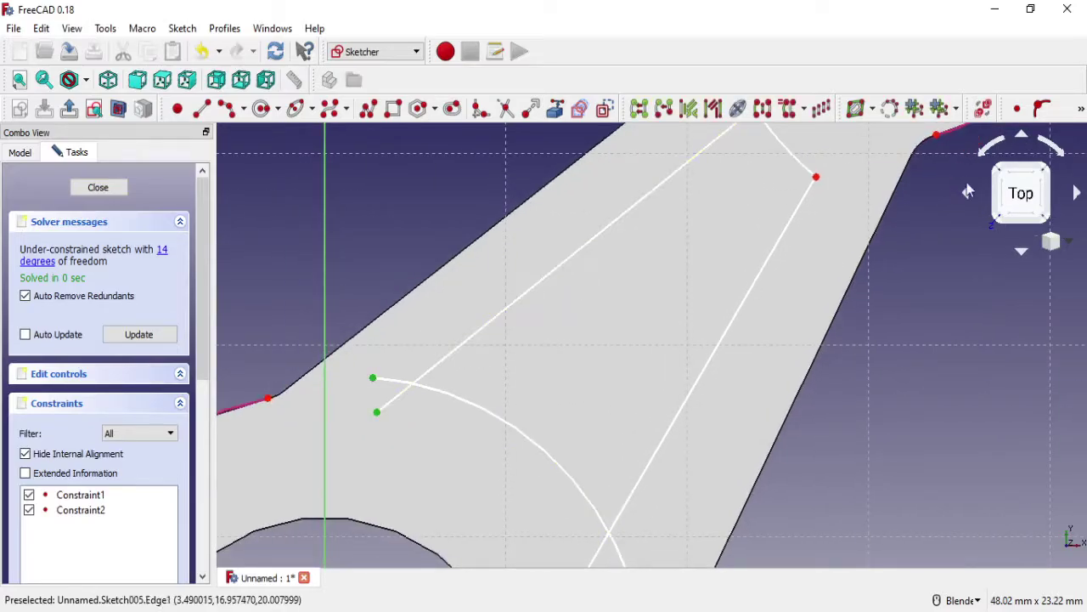
pyautogui.click(1017, 108)
pyautogui.keyDown('shift'); pyautogui.moveTo(618, 393); pyautogui.dragTo(618, 281, button='middle'); pyautogui.keyUp('shift')
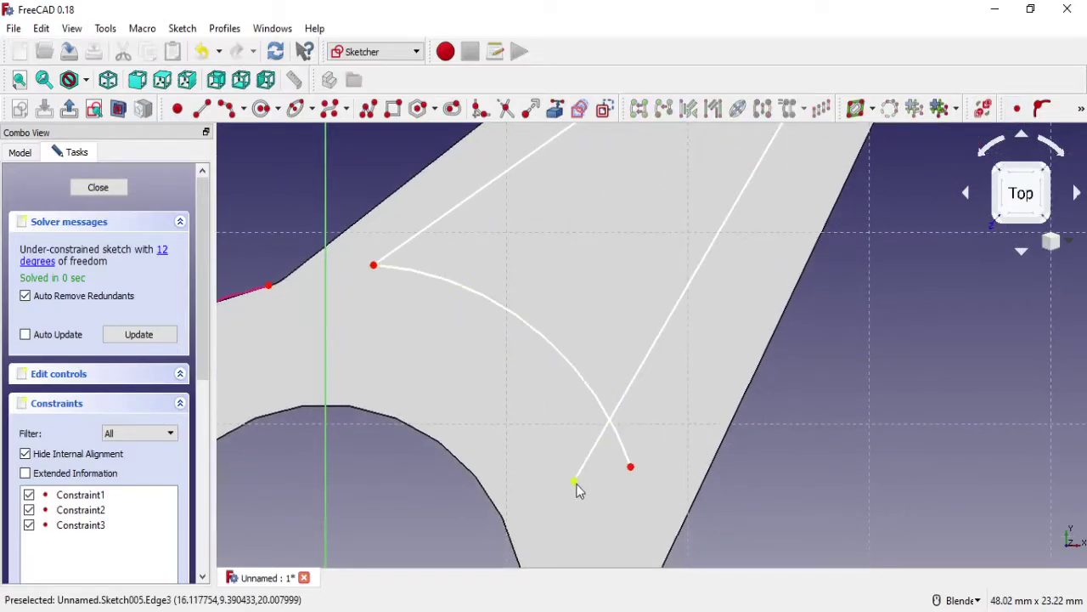
pyautogui.click(575, 481)
pyautogui.click(1017, 107)
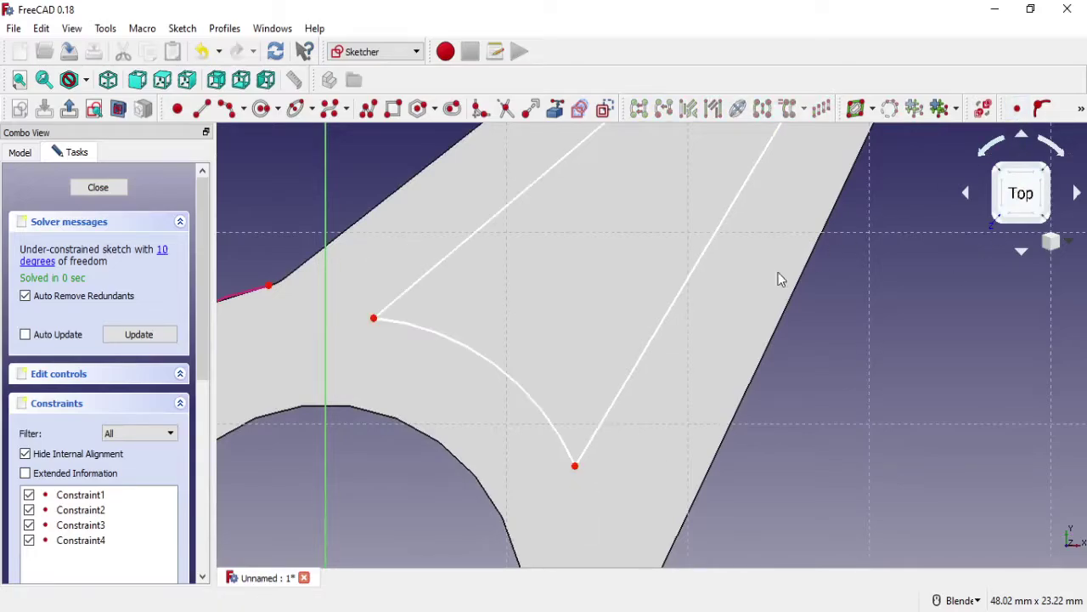
pyautogui.scroll(-2, 582, 373)
# Step: Constrain the outline's bottom arc equal in radius to the left outer reference arc
pyautogui.click(351, 328)
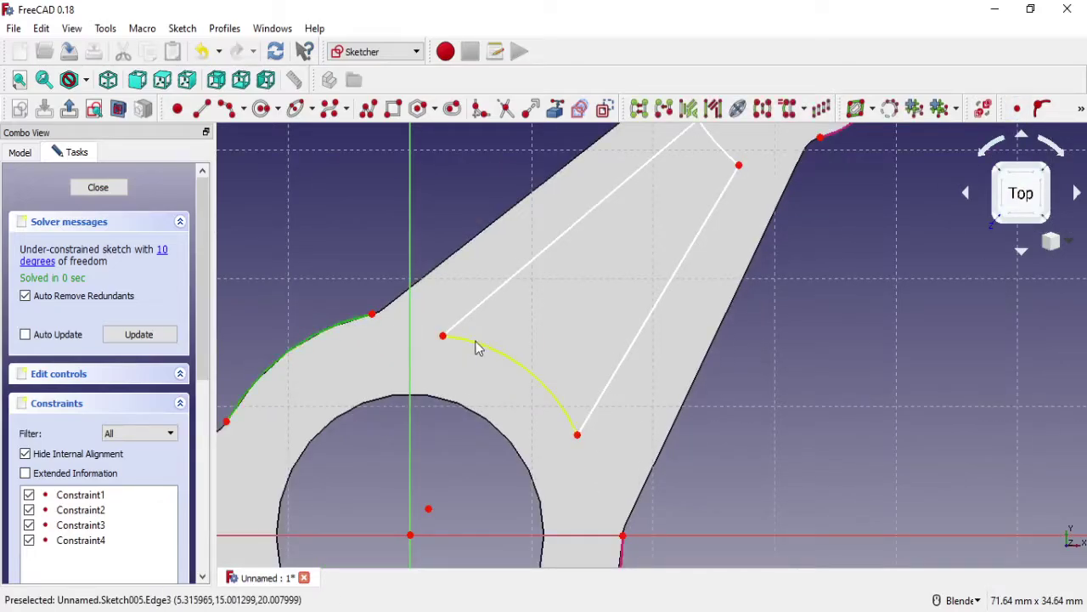
pyautogui.click(479, 346)
pyautogui.click(1081, 113)
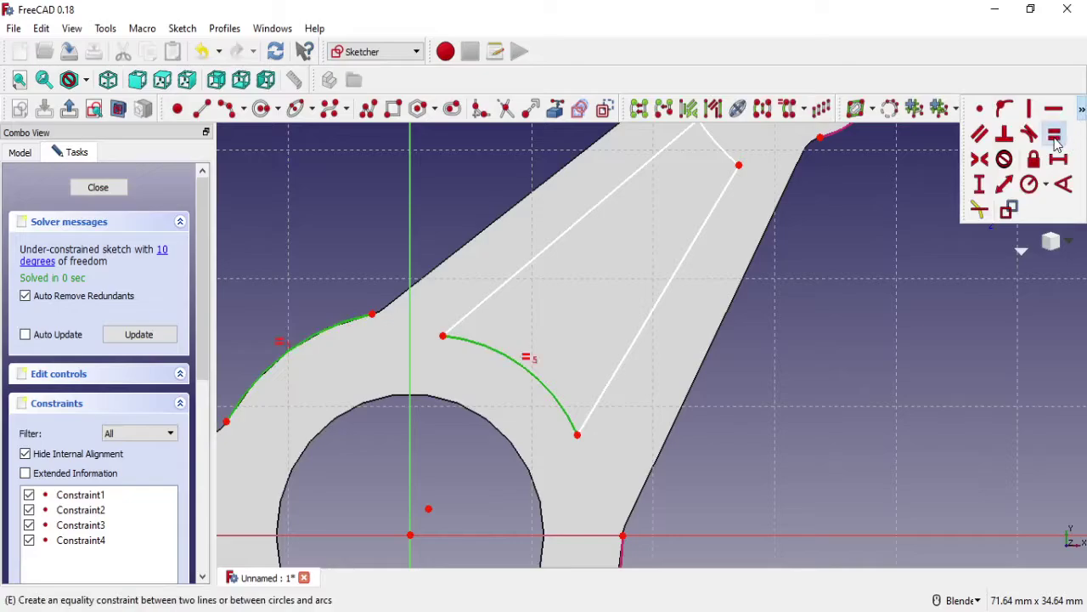
pyautogui.click(1056, 136)
# Step: Try making the short arc equal to the upper hole's reference arc, then undo it
pyautogui.keyDown('shift'); pyautogui.moveTo(815, 171); pyautogui.dragTo(706, 283, button='middle'); pyautogui.keyUp('shift')
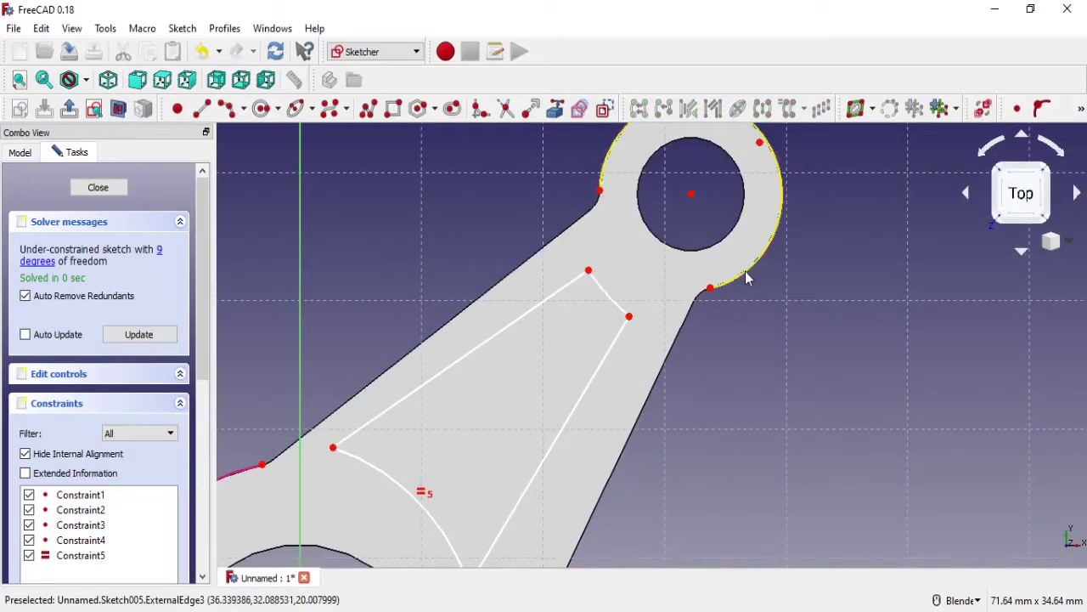
pyautogui.click(746, 275)
pyautogui.click(1082, 109)
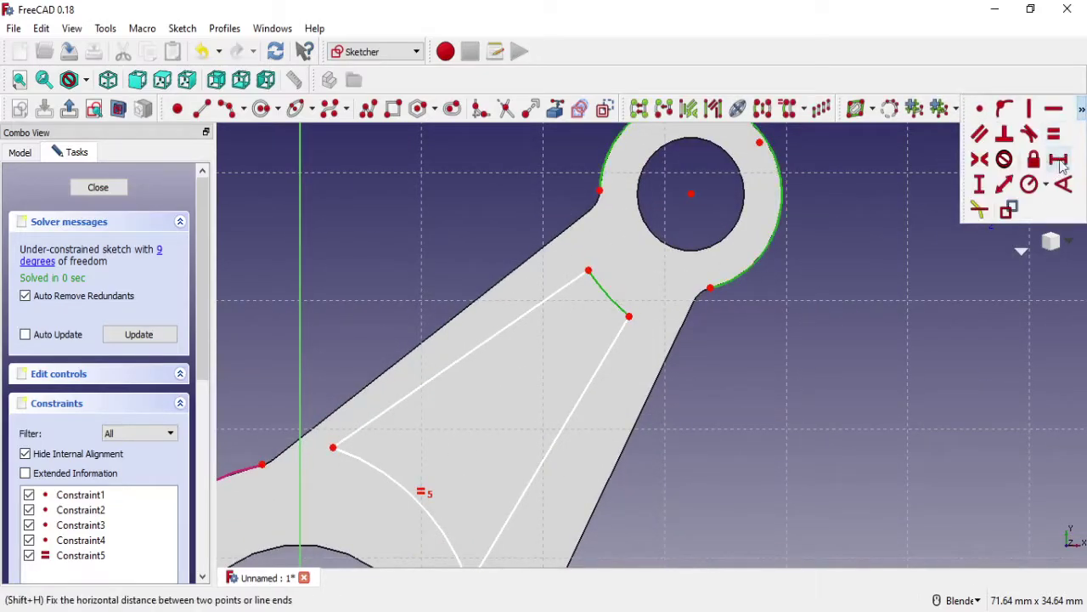
pyautogui.click(1053, 134)
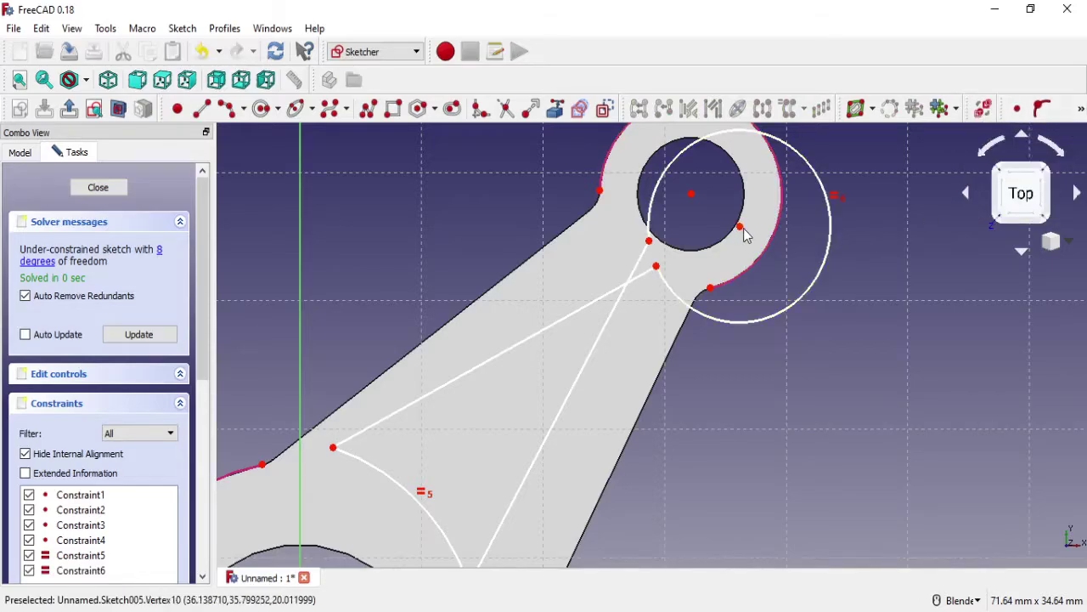
pyautogui.moveTo(740, 226)
pyautogui.mouseDown()
pyautogui.moveTo(610, 257)
pyautogui.moveTo(630, 247)
pyautogui.mouseUp()
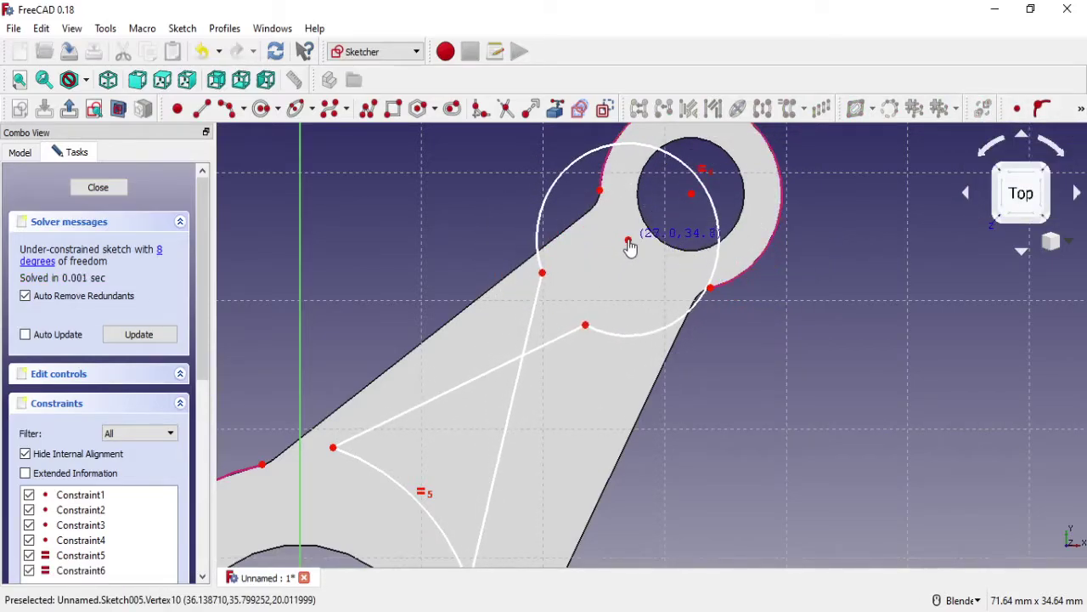
pyautogui.click(202, 51)
pyautogui.click(202, 51)
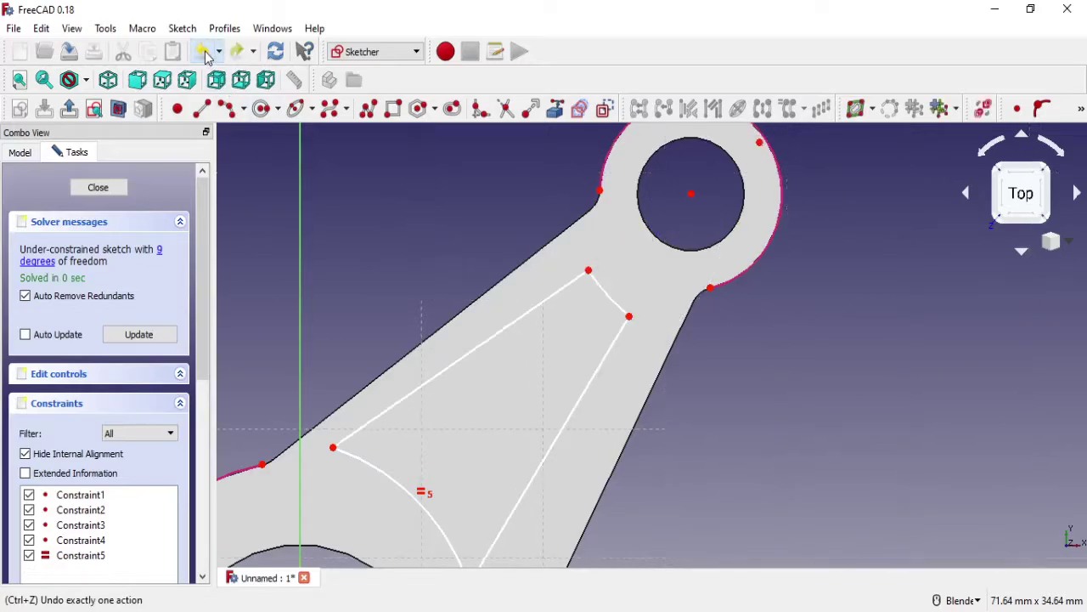
# Step: Centre the short arc on the upper hole and trial an equal constraint, undoing it
pyautogui.moveTo(760, 146); pyautogui.dragTo(716, 186)
pyautogui.click(692, 194)
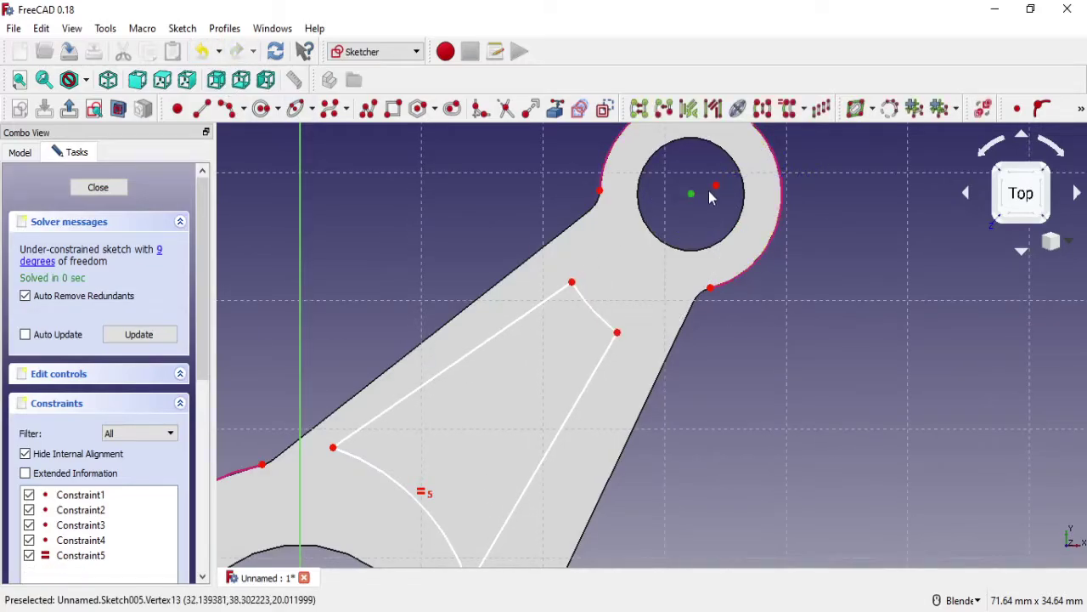
pyautogui.click(1003, 116)
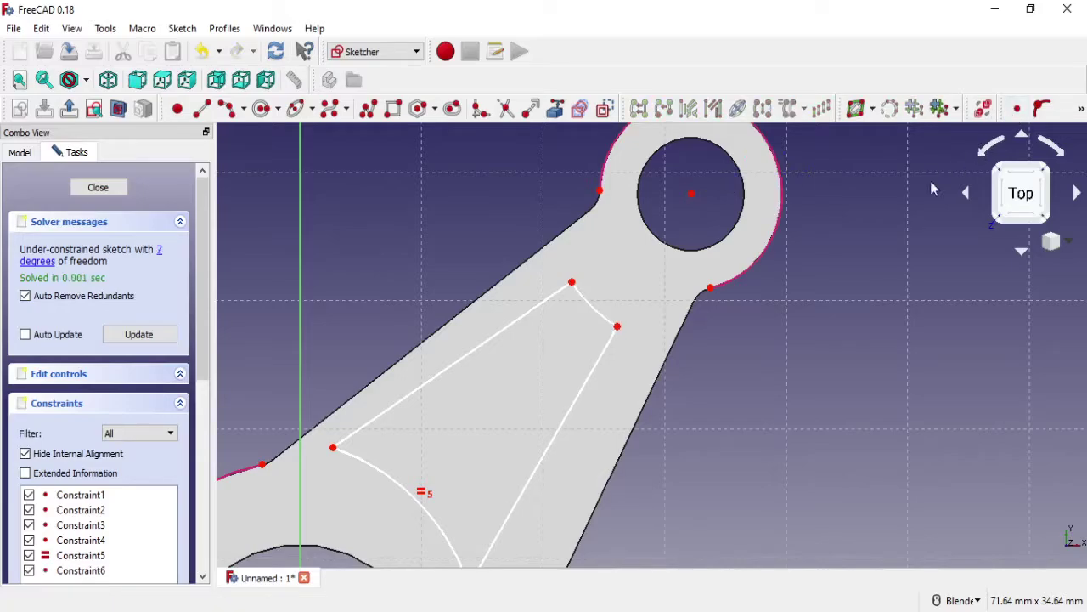
pyautogui.click(584, 306)
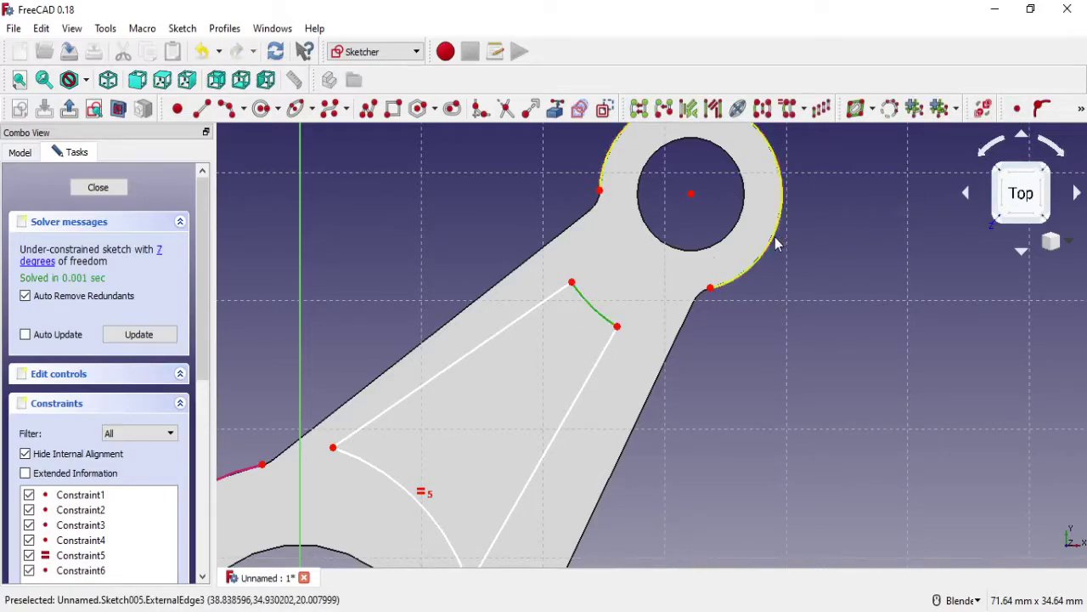
pyautogui.click(729, 277)
pyautogui.click(1081, 108)
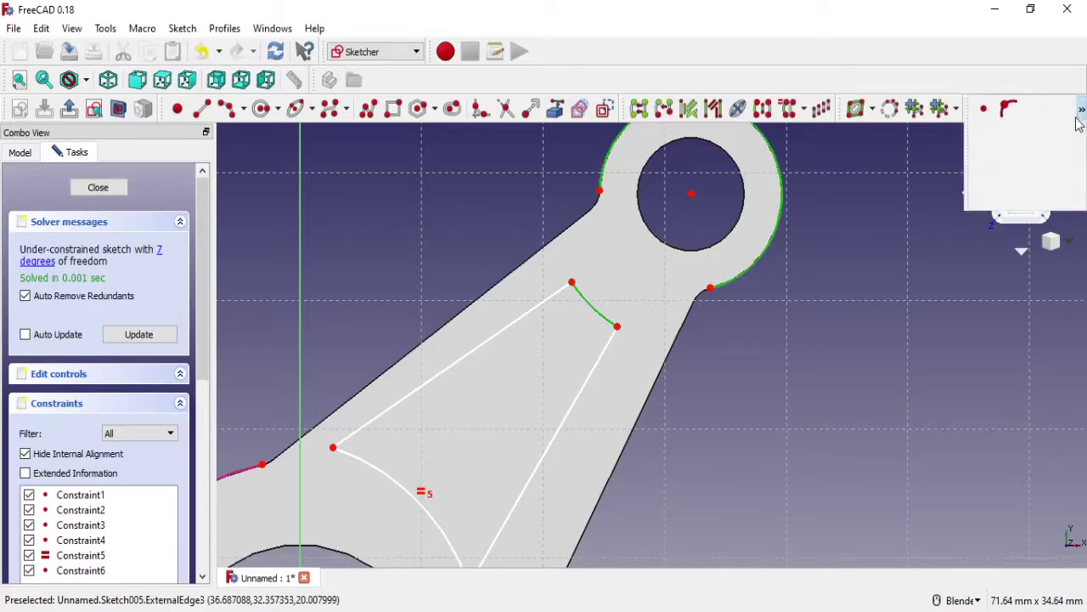
pyautogui.click(1058, 134)
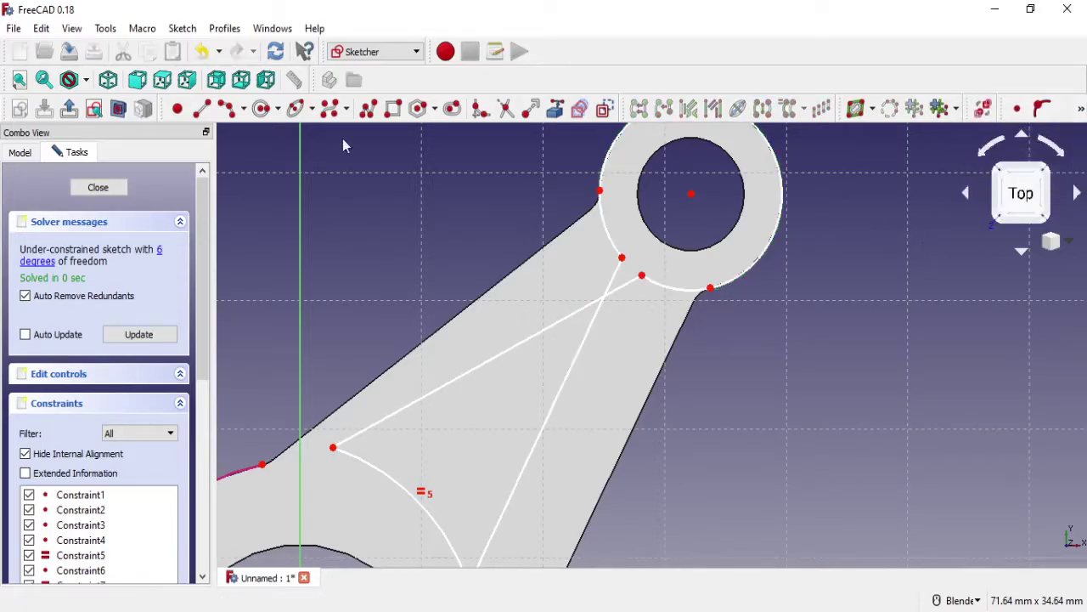
pyautogui.click(202, 51)
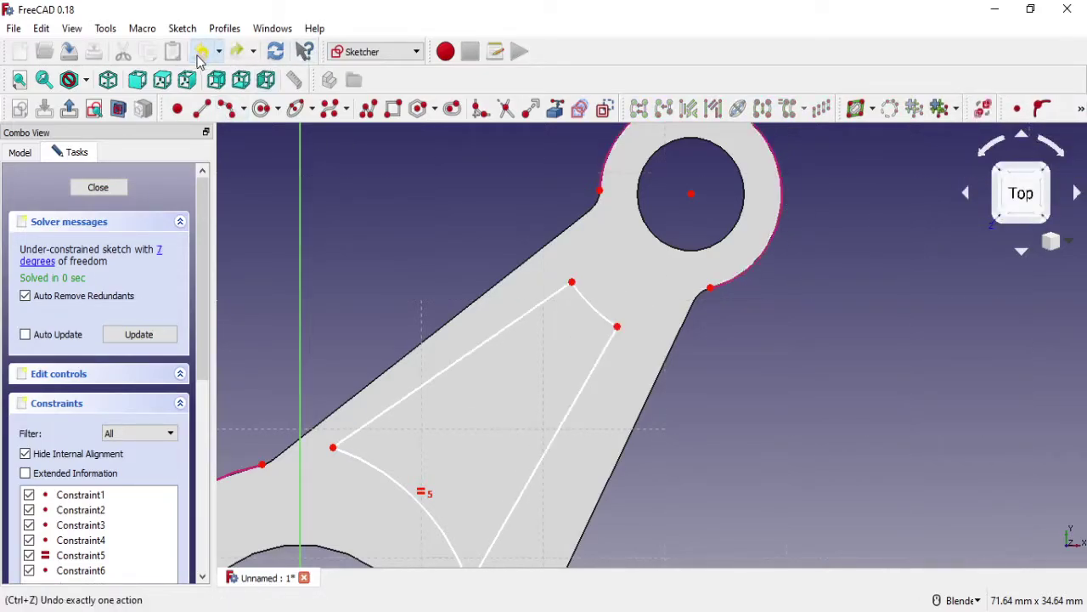
# Step: Pull the arc end up and make the pocket's inner arc equal to the upper outer ring
pyautogui.moveTo(575, 292)
pyautogui.mouseDown()
pyautogui.moveTo(631, 251)
pyautogui.moveTo(670, 289)
pyautogui.mouseUp()
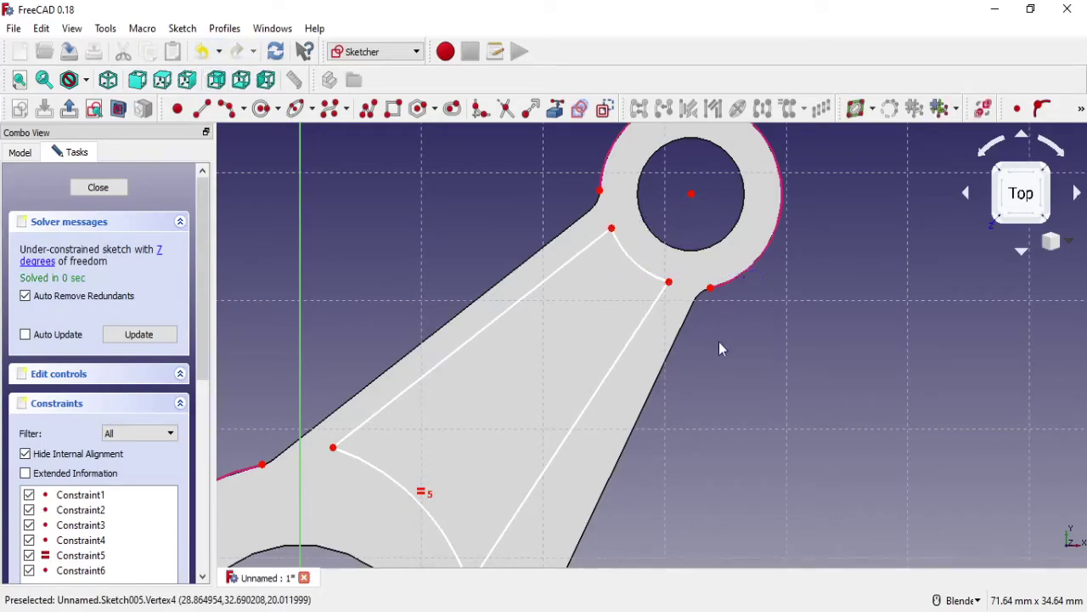
pyautogui.click(739, 289)
pyautogui.click(643, 271)
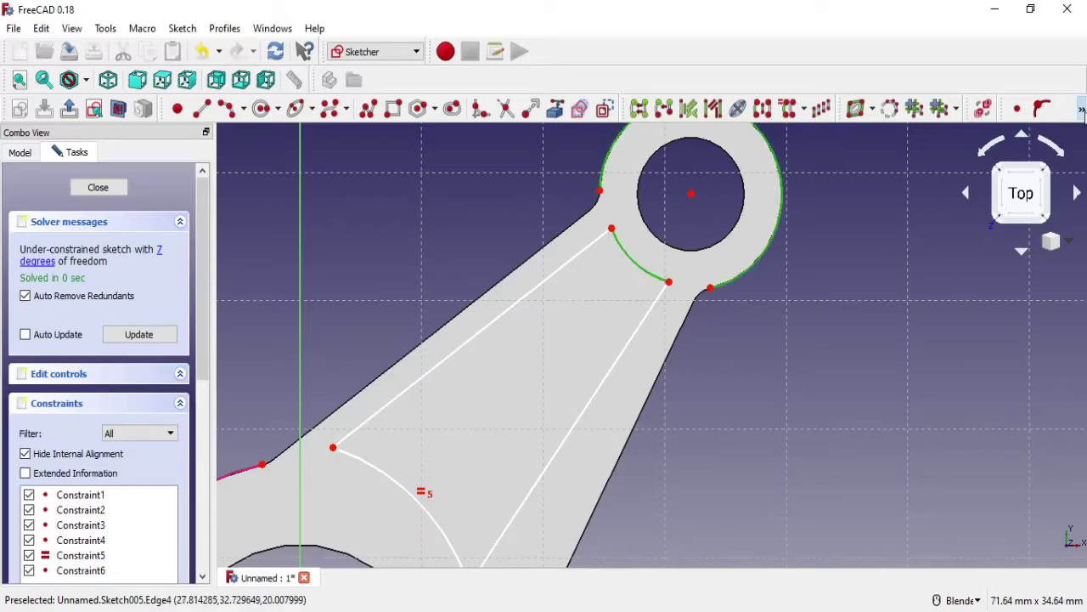
pyautogui.click(1081, 108)
pyautogui.click(1060, 134)
pyautogui.moveTo(436, 372)
pyautogui.keyDown('shift'); pyautogui.mouseDown(button='middle')
pyautogui.moveTo(477, 318)
pyautogui.moveTo(524, 301)
pyautogui.mouseUp(button='middle'); pyautogui.keyUp('shift')
pyautogui.click(545, 299)
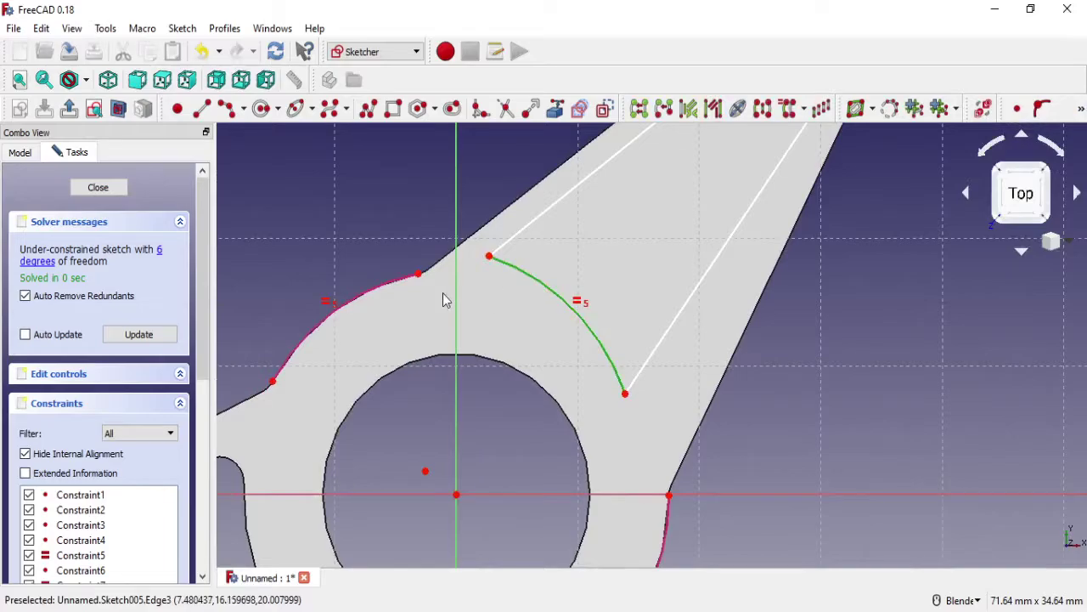
# Step: Drag the lower arc's ends into place, joining its upper end to the side line
pyautogui.click(400, 283)
pyautogui.click(837, 445)
pyautogui.moveTo(625, 393); pyautogui.dragTo(676, 418)
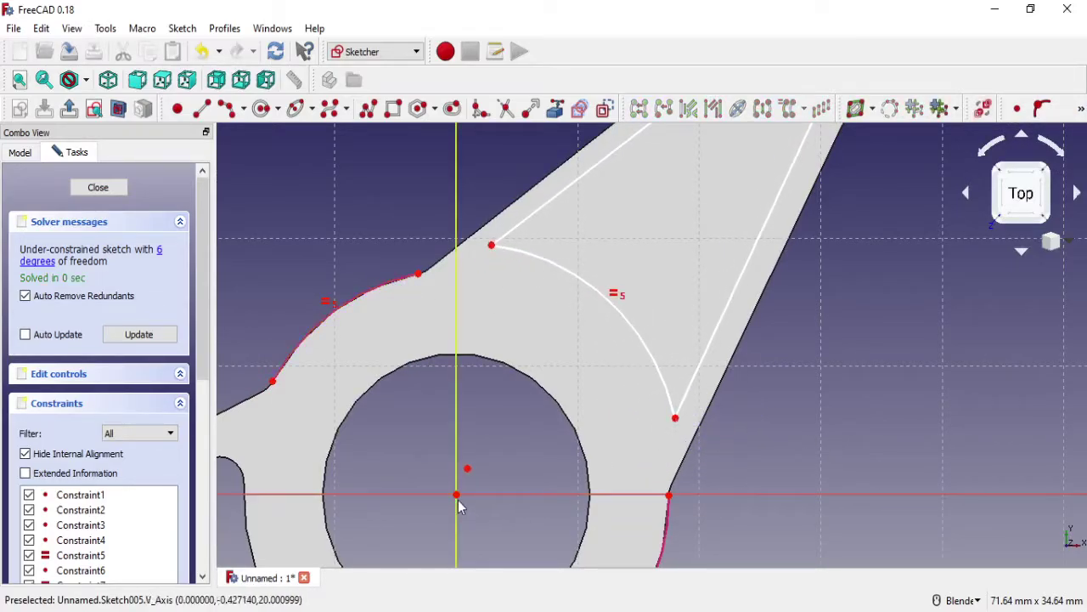
pyautogui.click(1017, 108)
pyautogui.moveTo(493, 271)
pyautogui.mouseDown()
pyautogui.moveTo(474, 297)
pyautogui.moveTo(493, 301)
pyautogui.mouseUp()
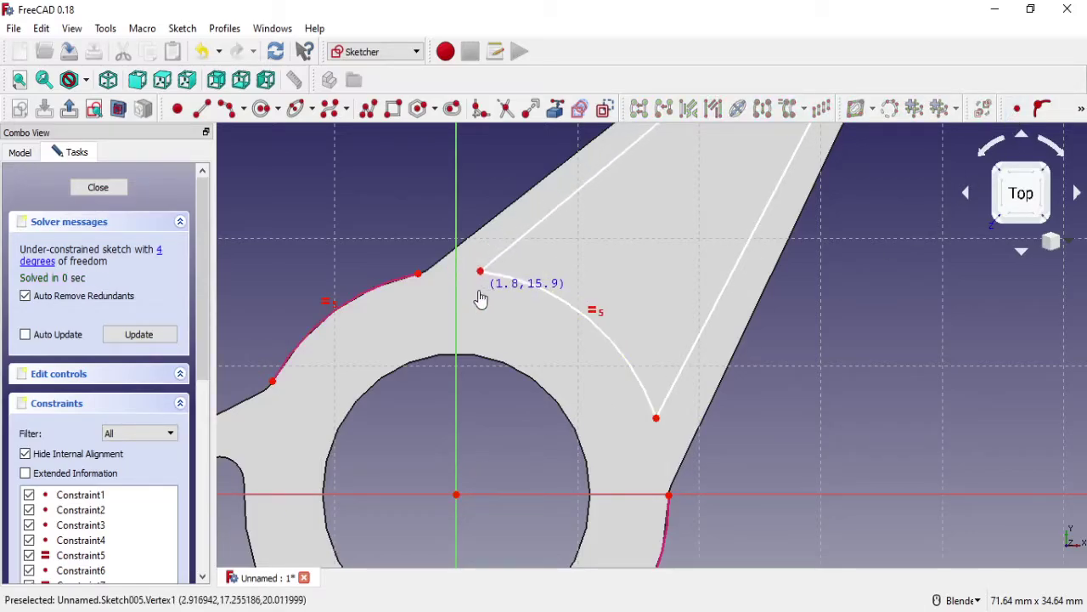
pyautogui.scroll(2, 440, 277)
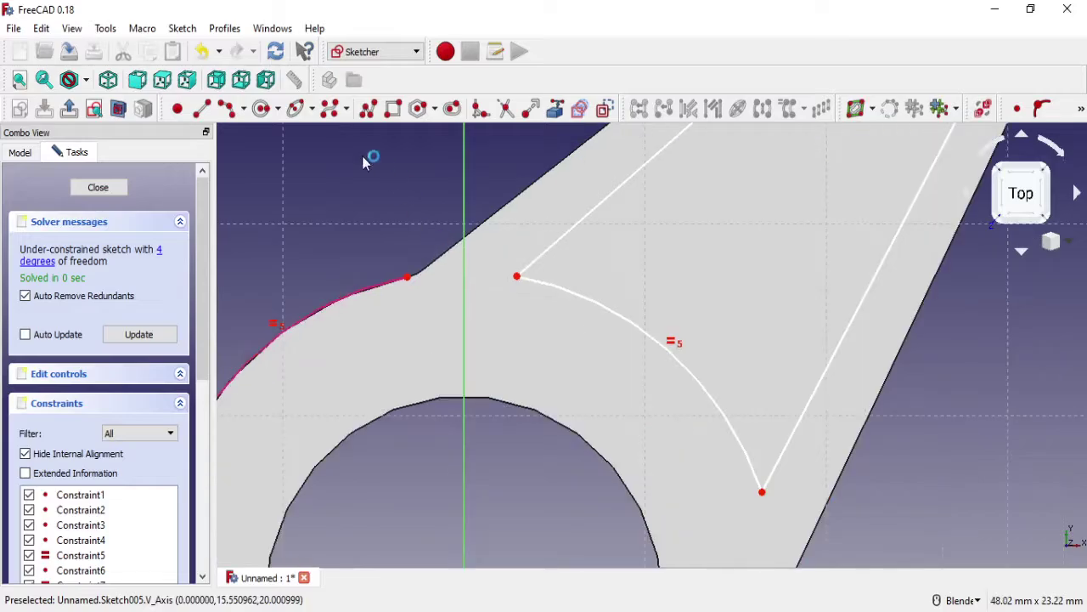
# Step: Draw two lines from the lower arc's ends to the outer profile
pyautogui.click(202, 108)
pyautogui.click(407, 277)
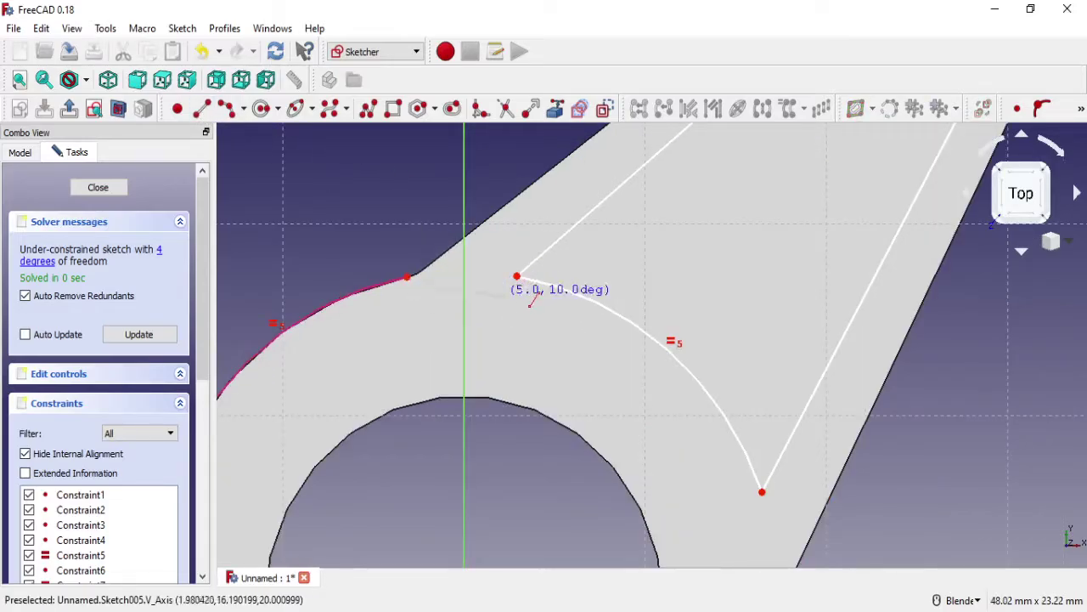
pyautogui.click(521, 277)
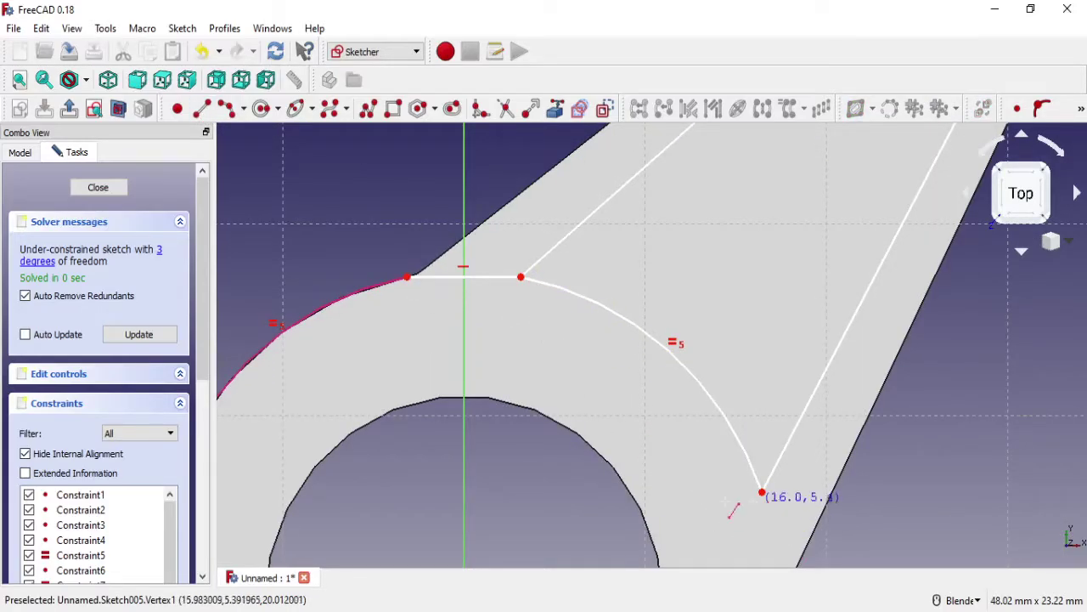
pyautogui.keyDown('shift'); pyautogui.moveTo(726, 501); pyautogui.dragTo(772, 341, button='middle'); pyautogui.keyUp('shift')
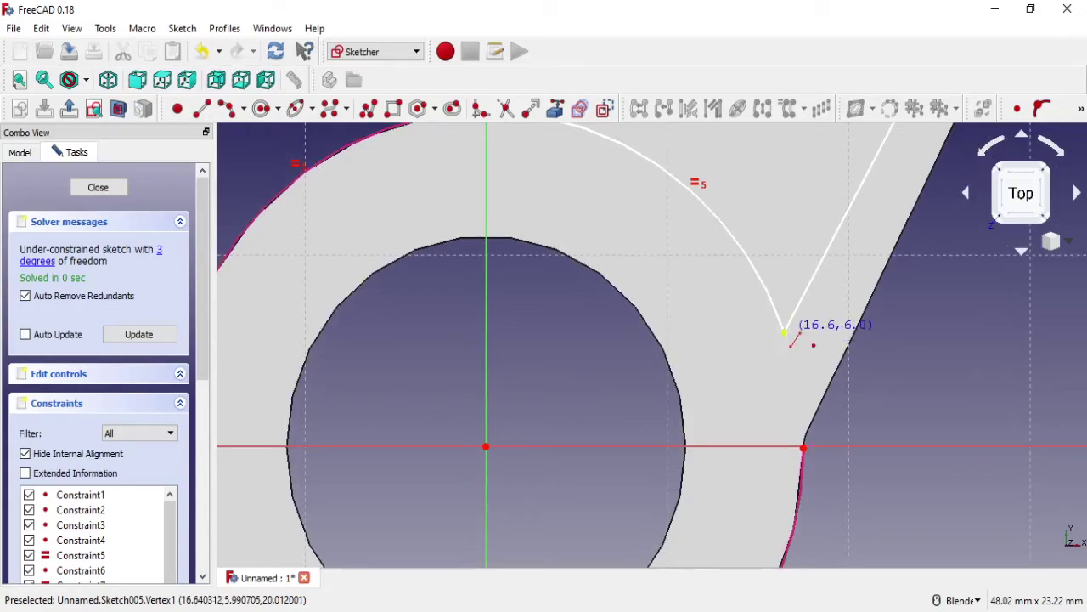
pyautogui.click(784, 334)
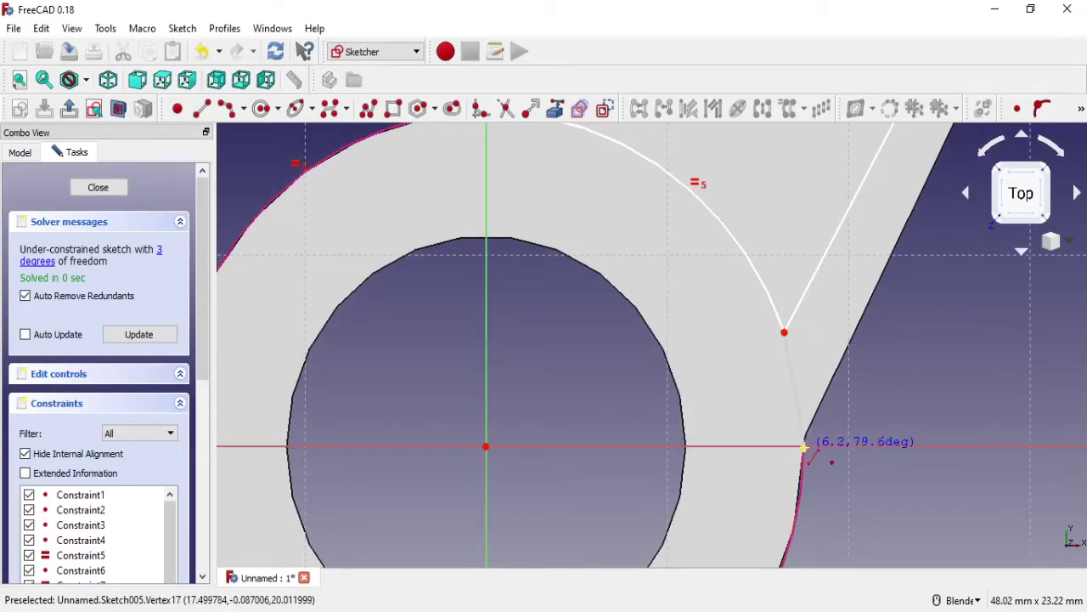
pyautogui.click(803, 447)
# Step: Convert both connecting lines to construction geometry
pyautogui.keyDown('shift'); pyautogui.moveTo(807, 339); pyautogui.dragTo(784, 414, button='middle'); pyautogui.keyUp('shift')
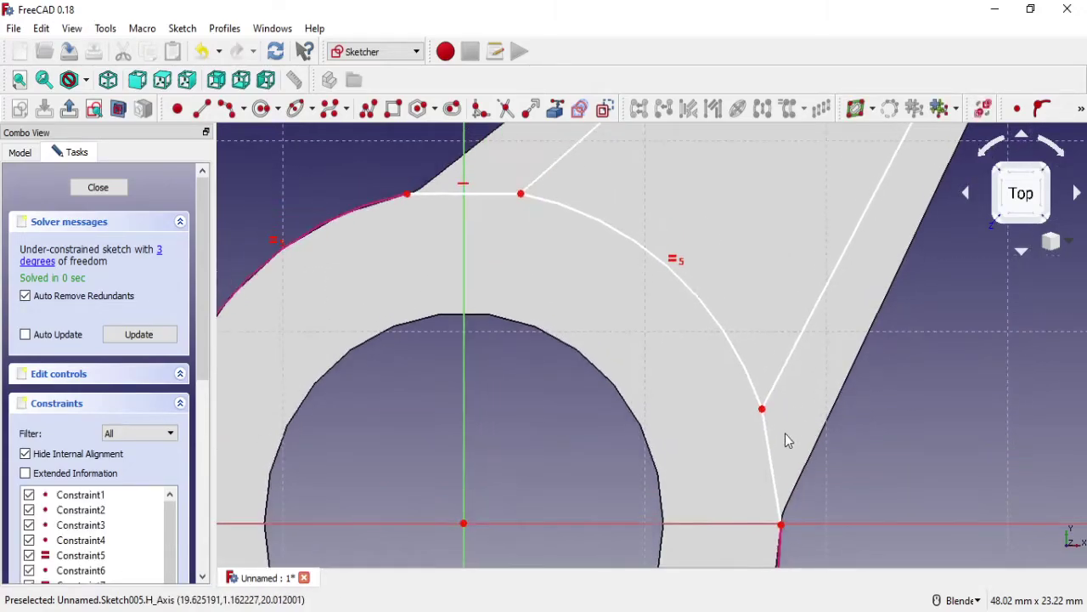
pyautogui.click(768, 442)
pyautogui.click(605, 108)
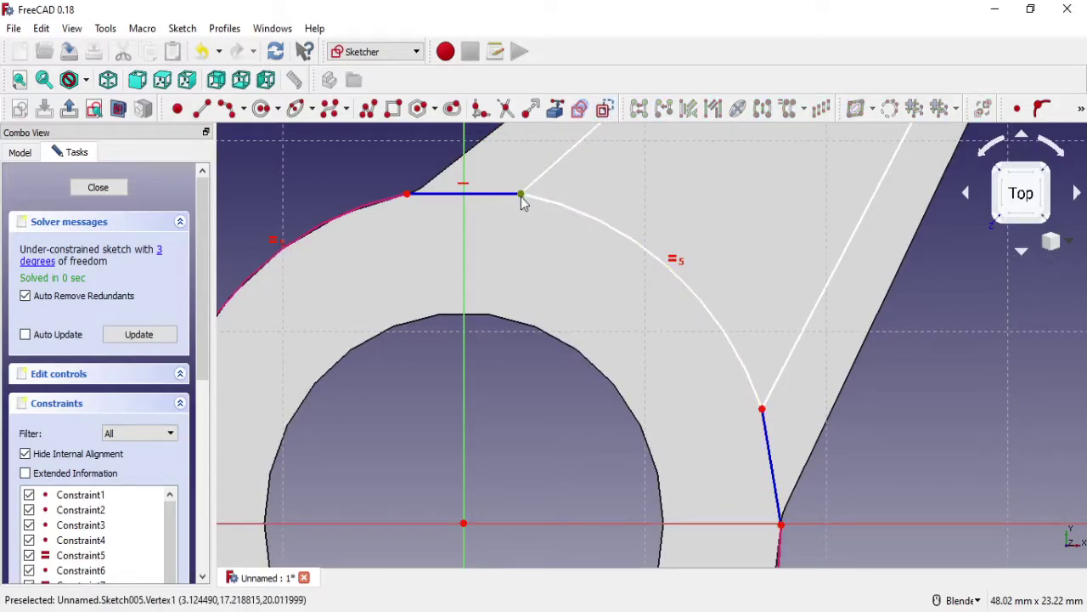
pyautogui.scroll(-2, 821, 304)
pyautogui.scroll(-2, 651, 359)
pyautogui.keyDown('shift'); pyautogui.moveTo(651, 360); pyautogui.dragTo(686, 262, button='middle'); pyautogui.keyUp('shift')
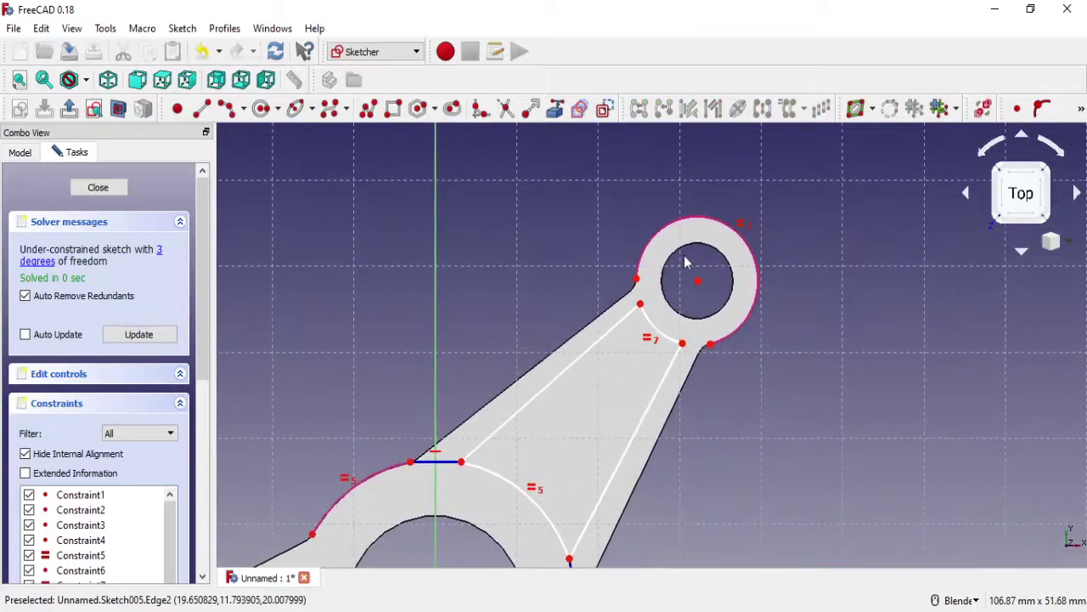
pyautogui.scroll(5, 686, 262)
pyautogui.moveTo(575, 394)
pyautogui.keyDown('shift'); pyautogui.mouseDown(button='middle')
pyautogui.moveTo(832, 91)
pyautogui.moveTo(622, 319)
pyautogui.mouseUp(button='middle'); pyautogui.keyUp('shift')
pyautogui.scroll(1, 623, 319)
pyautogui.scroll(-2, 623, 318)
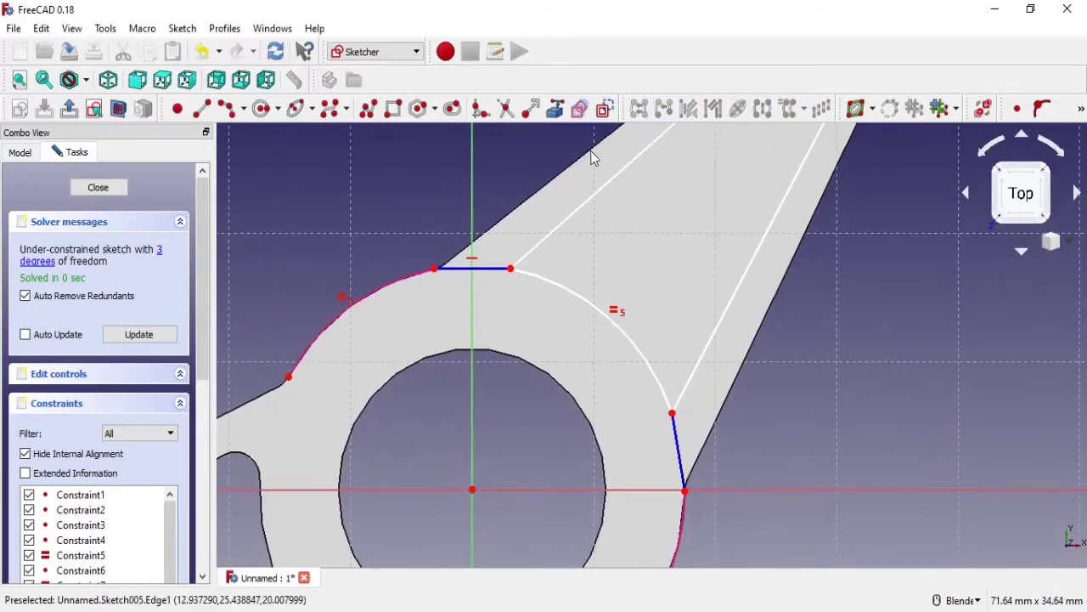
# Step: Fillet the two line–arc corners at the pocket's lower arc
pyautogui.click(531, 279)
pyautogui.click(683, 392)
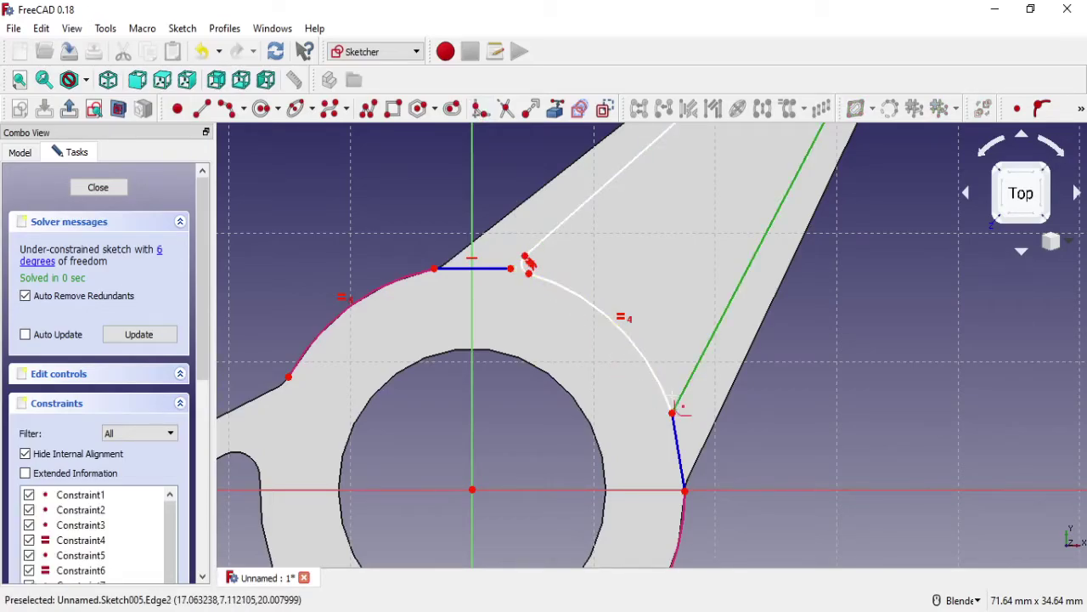
pyautogui.click(660, 387)
pyautogui.keyDown('shift'); pyautogui.moveTo(733, 221); pyautogui.dragTo(548, 399, button='middle'); pyautogui.keyUp('shift')
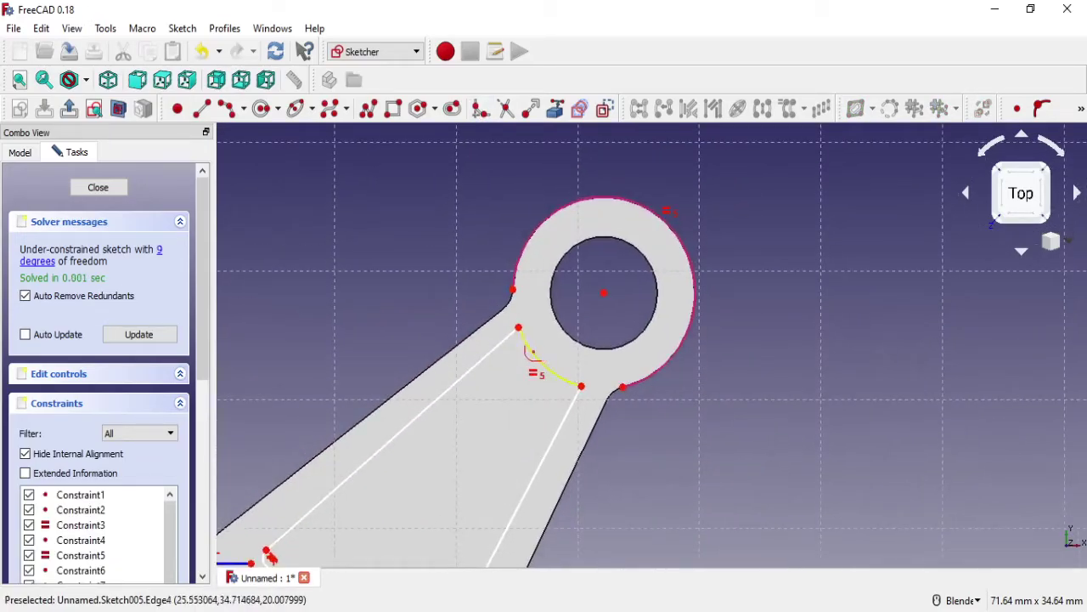
# Step: Fillet both corners of the inner arc near the upper hole
pyautogui.click(481, 108)
pyautogui.rightClick(508, 348)
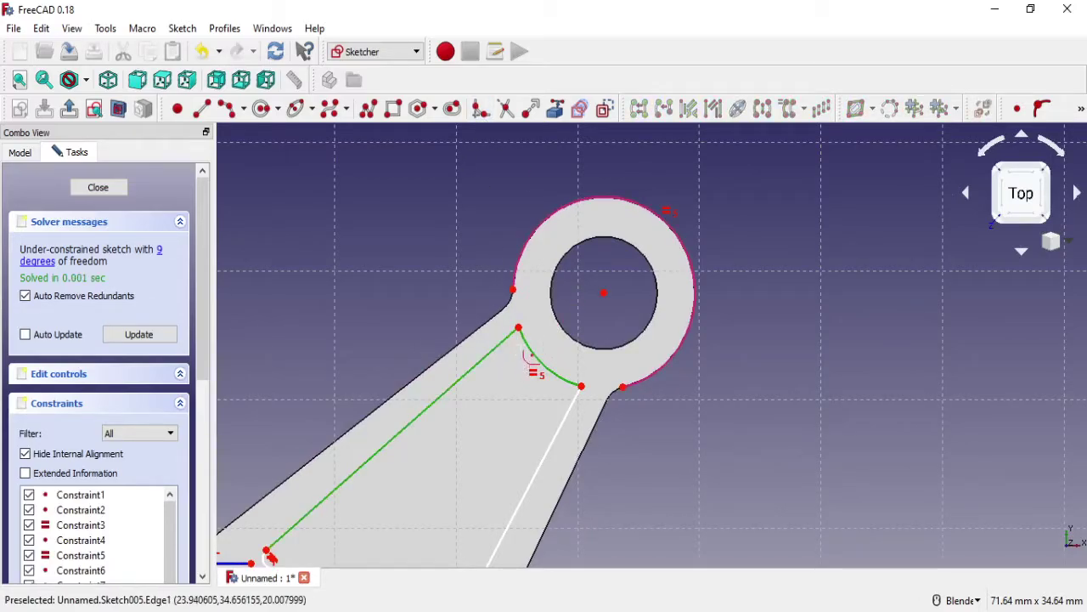
pyautogui.click(457, 258)
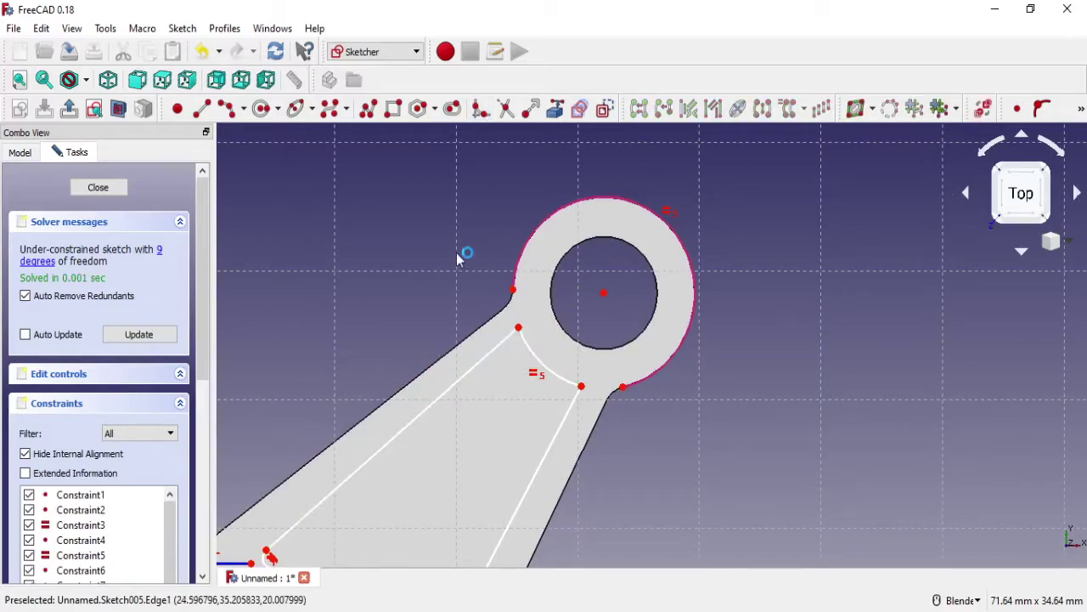
pyautogui.click(481, 108)
pyautogui.click(526, 352)
pyautogui.click(512, 346)
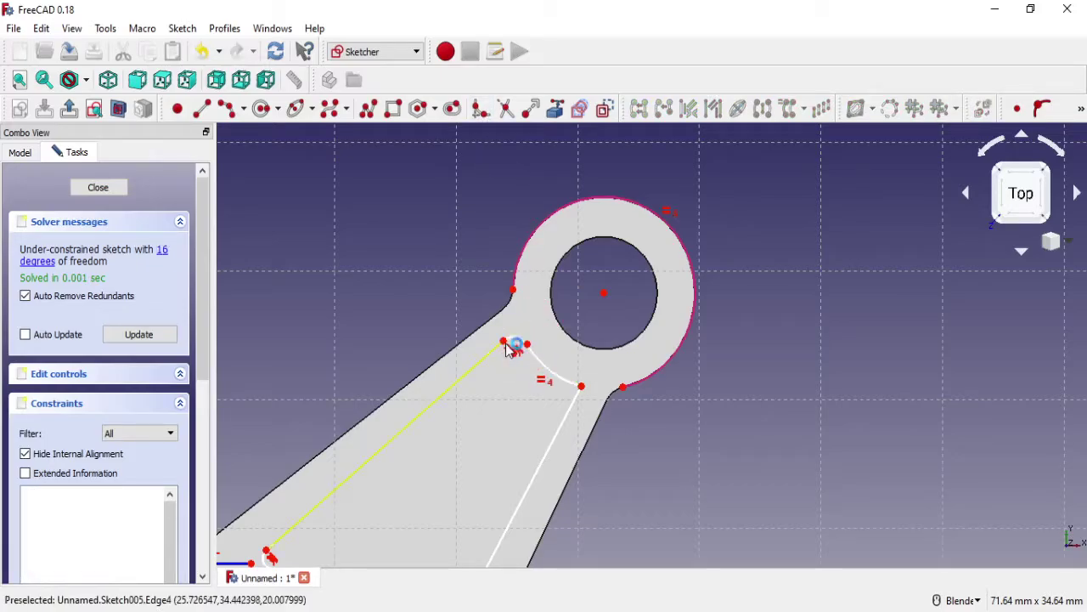
pyautogui.click(572, 392)
pyautogui.click(579, 410)
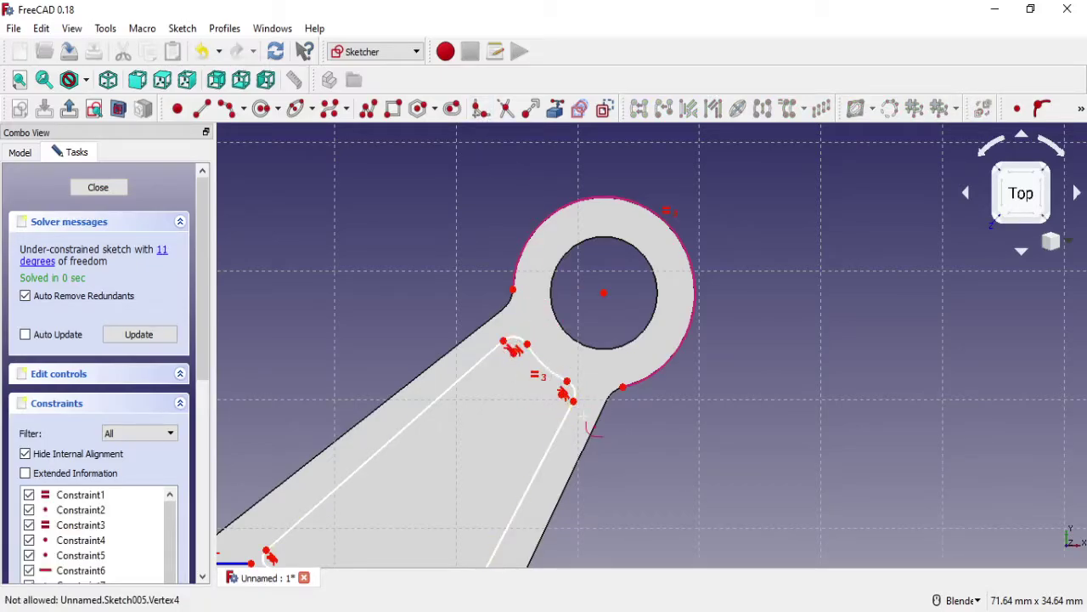
# Step: Constrain two of the fillets equal in size
pyautogui.scroll(3, 541, 357)
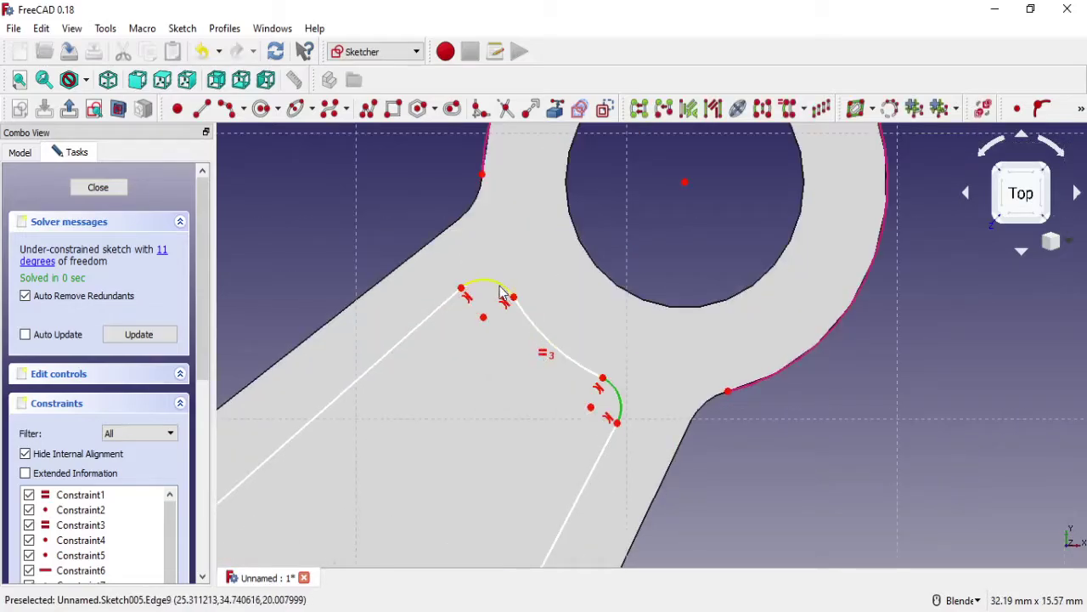
pyautogui.scroll(-3, 466, 432)
pyautogui.scroll(3, 595, 212)
pyautogui.scroll(2, 578, 243)
pyautogui.scroll(3, 476, 243)
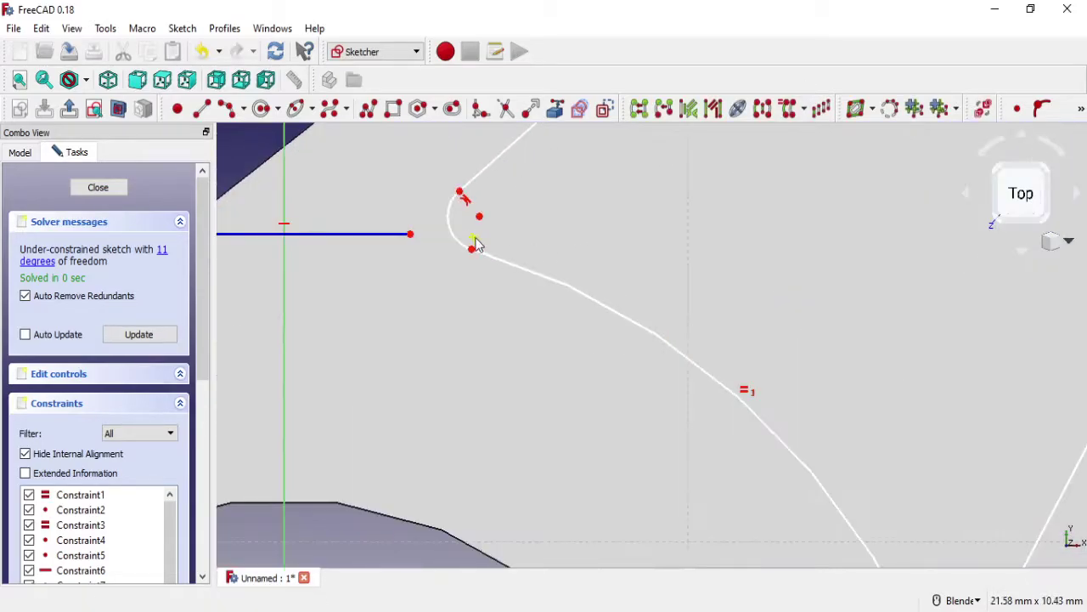
pyautogui.scroll(-5, 758, 346)
pyautogui.scroll(5, 732, 354)
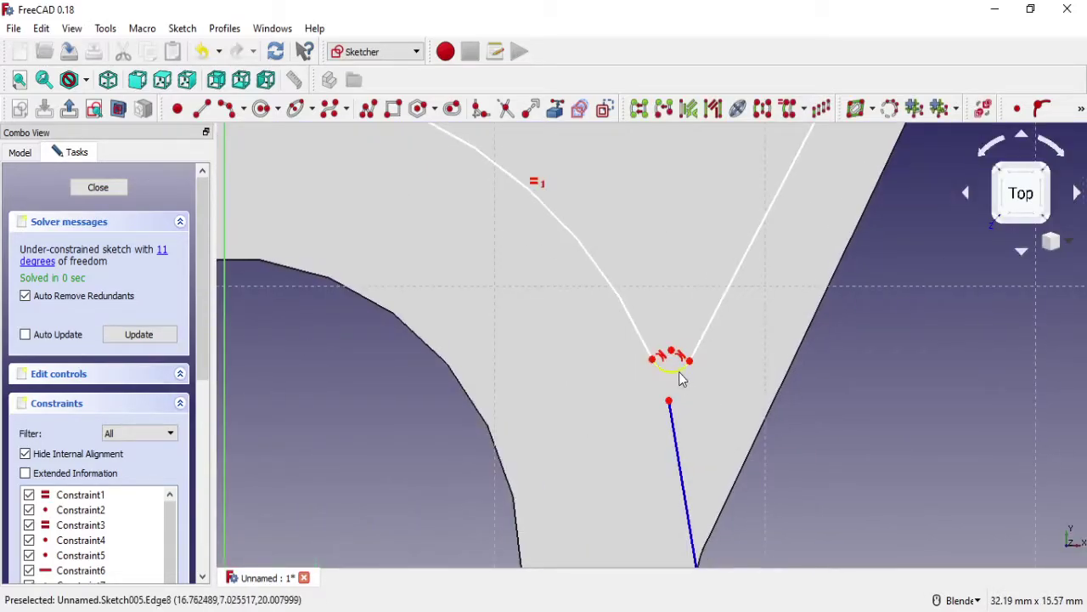
pyautogui.click(1082, 115)
pyautogui.click(1055, 133)
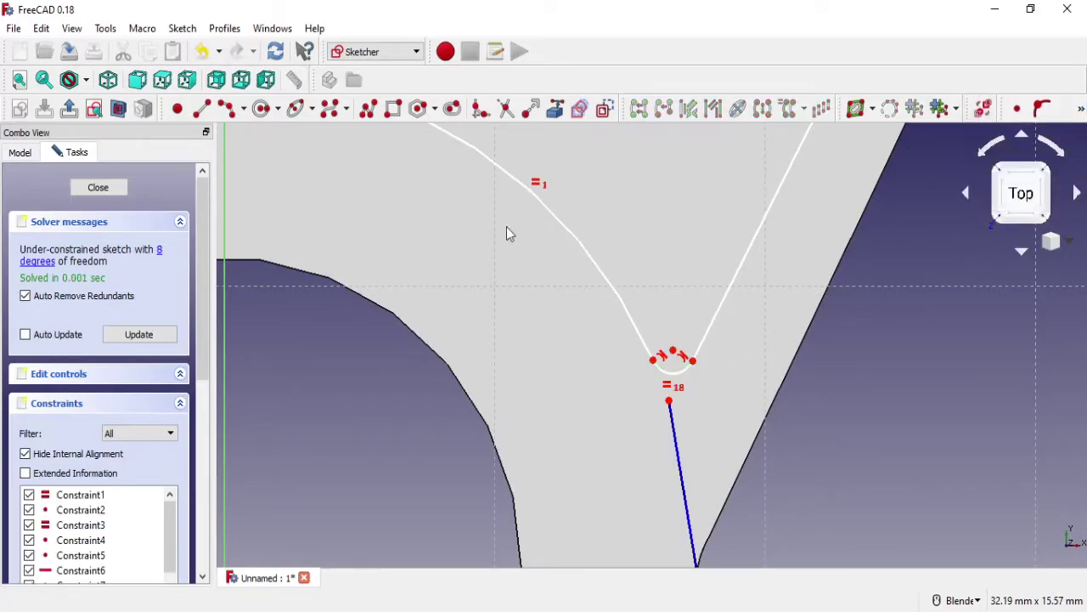
# Step: Give the lower fillet arc a 2 mm radius constraint
pyautogui.click(1081, 109)
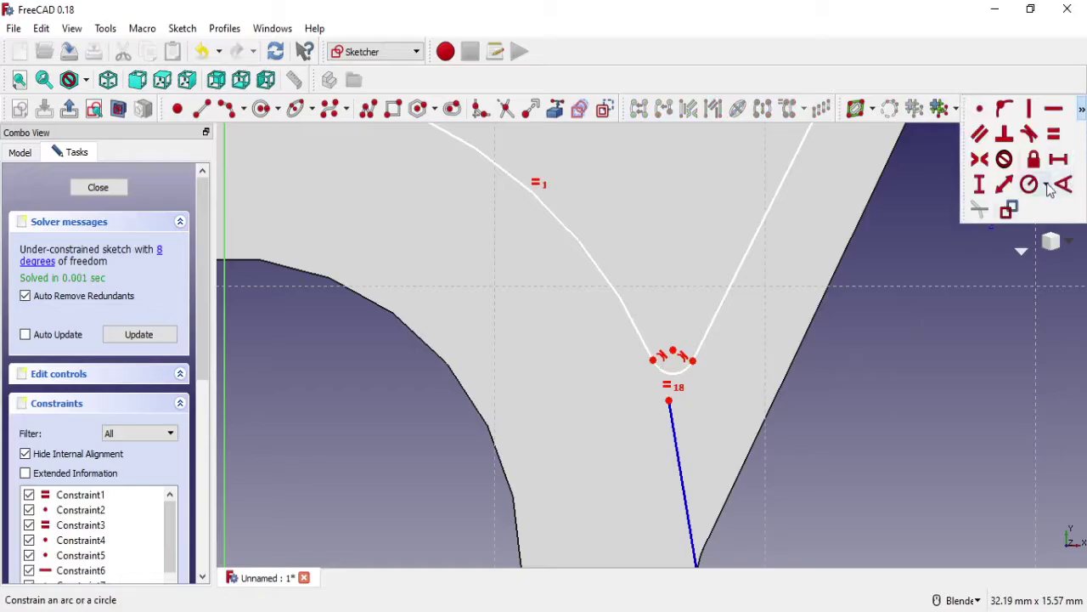
pyautogui.click(1046, 184)
pyautogui.click(1038, 216)
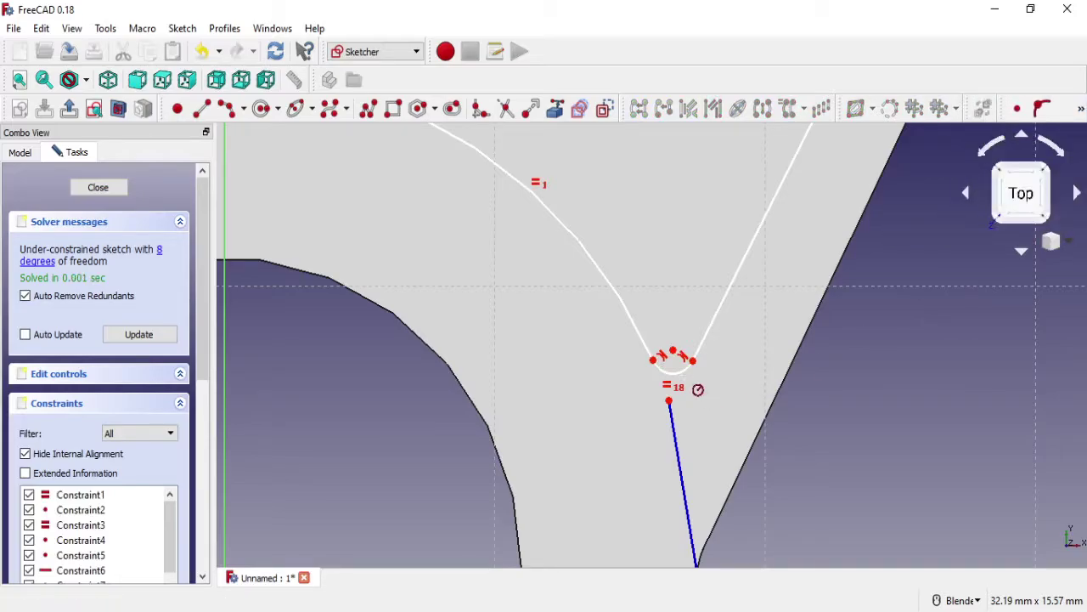
pyautogui.click(680, 369)
pyautogui.write('2')
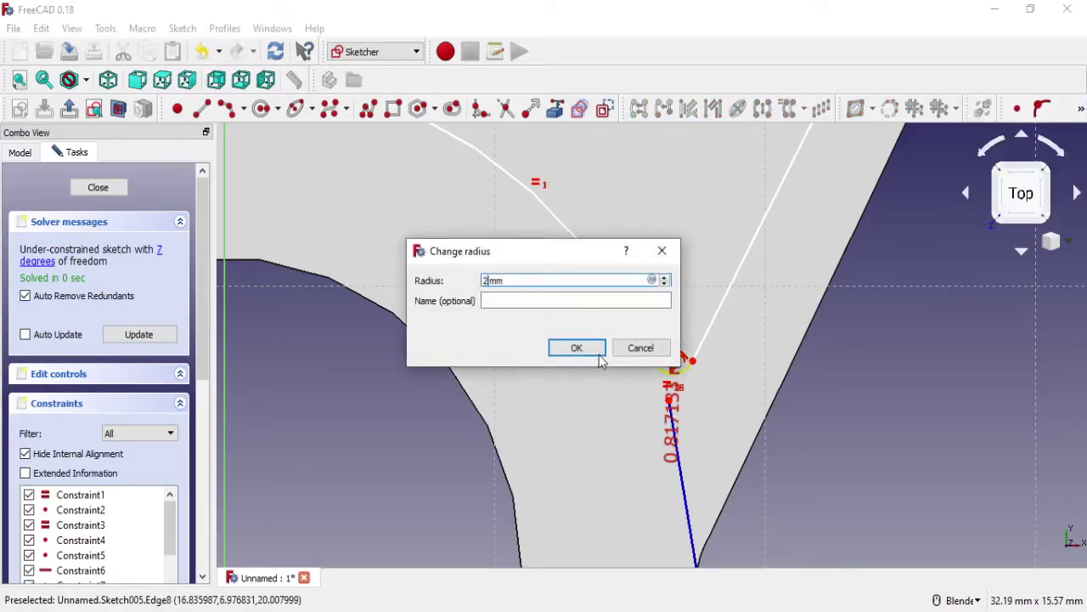
pyautogui.click(599, 355)
pyautogui.scroll(-5, 785, 305)
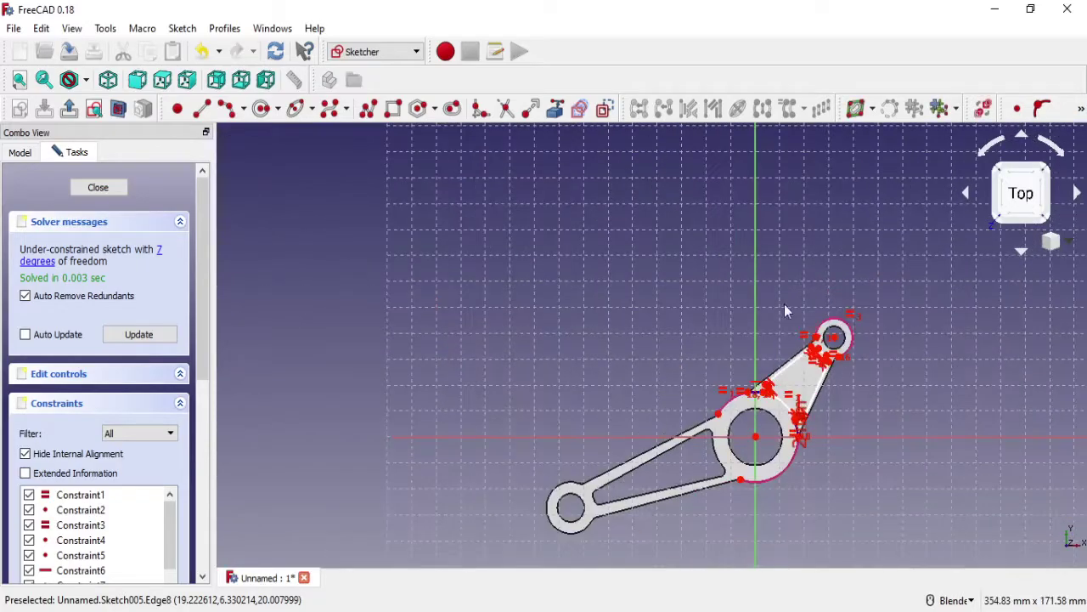
pyautogui.scroll(4, 632, 468)
pyautogui.scroll(2, 624, 476)
pyautogui.click(613, 458)
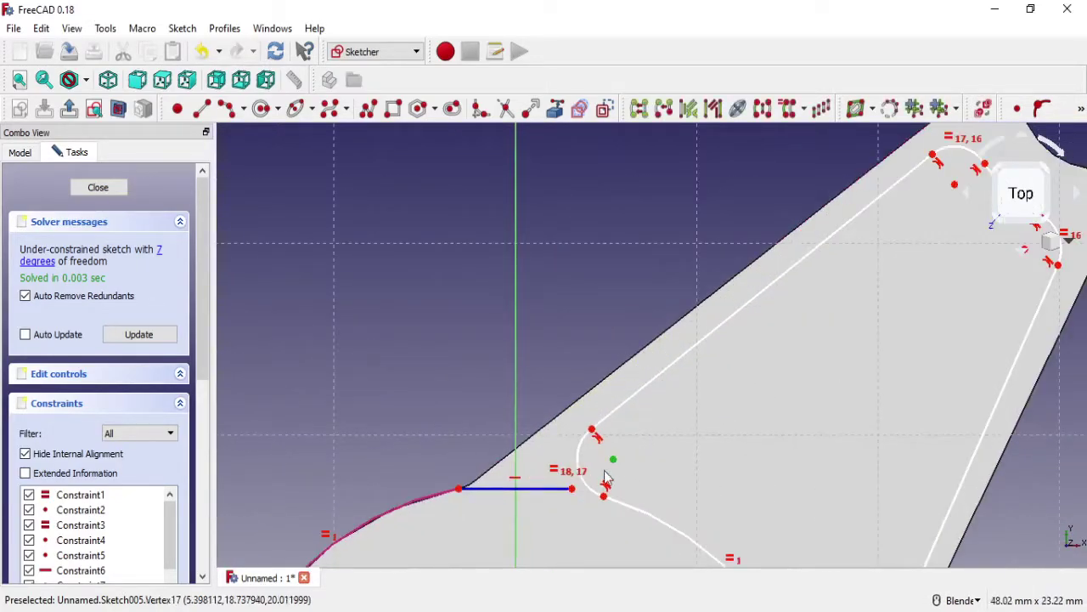
pyautogui.click(572, 488)
pyautogui.click(1016, 116)
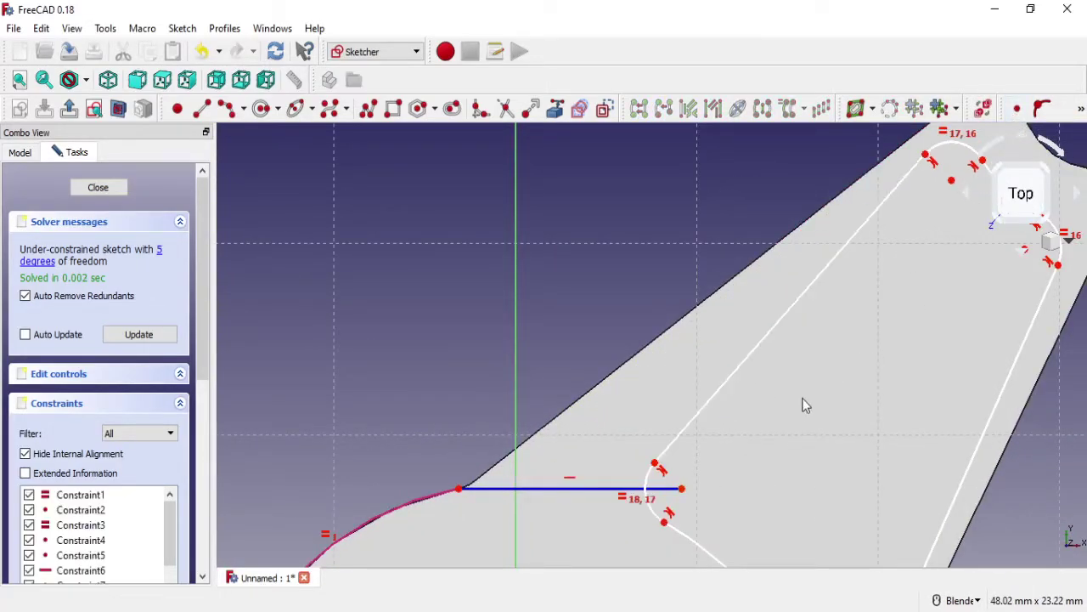
pyautogui.scroll(-3, 803, 405)
pyautogui.scroll(1, 774, 246)
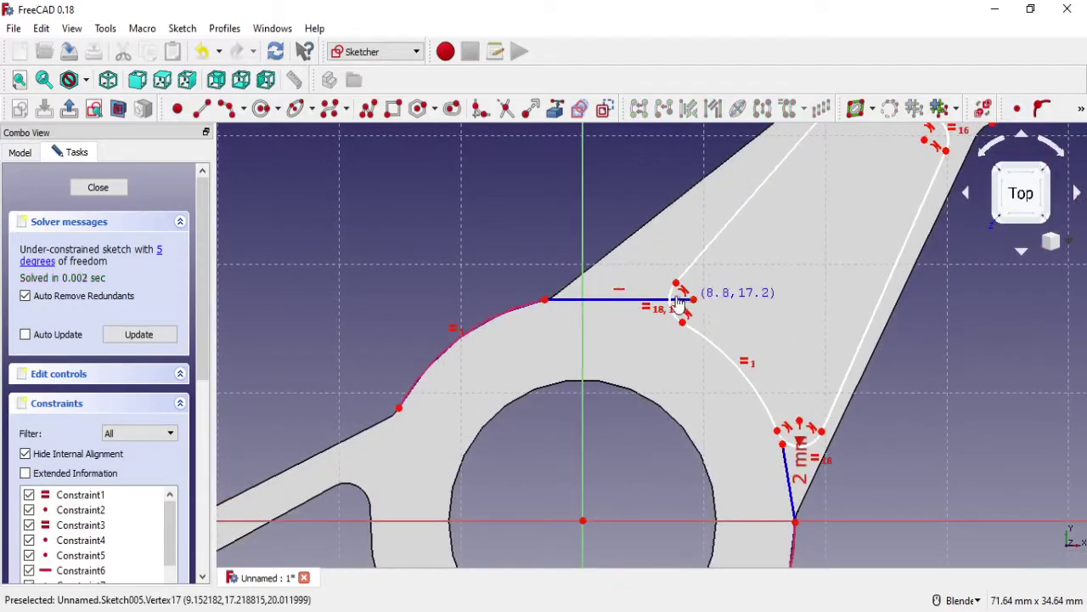
pyautogui.scroll(2, 695, 323)
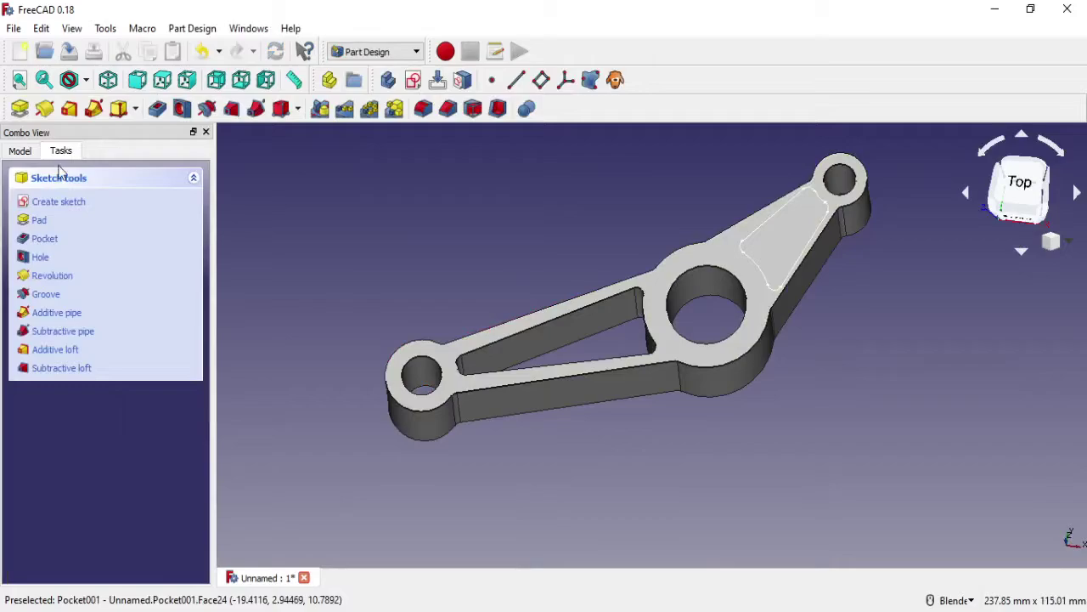
pyautogui.click(20, 150)
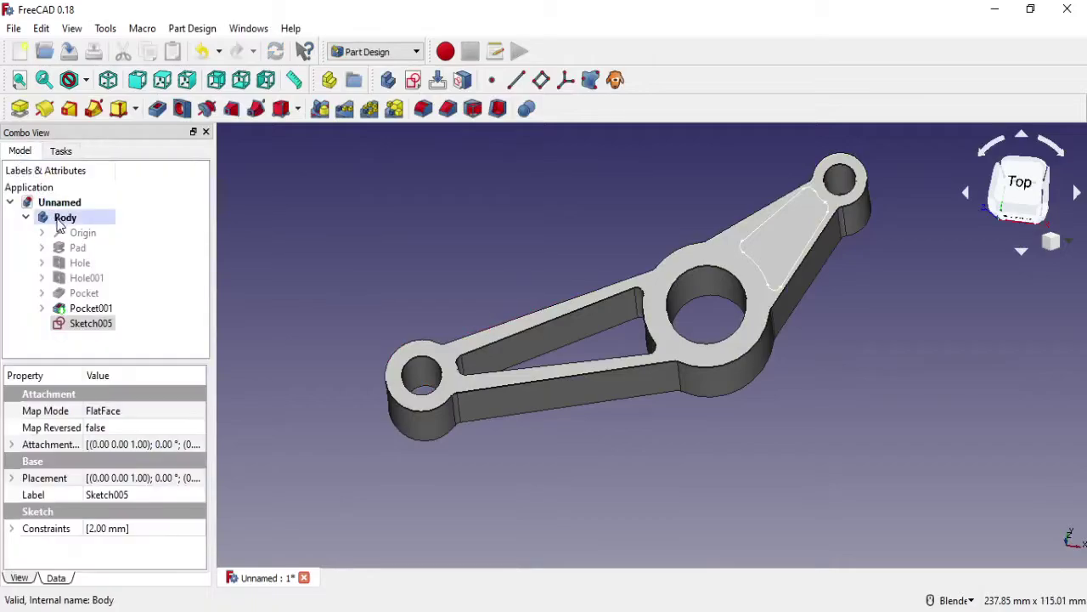
pyautogui.doubleClick(93, 324)
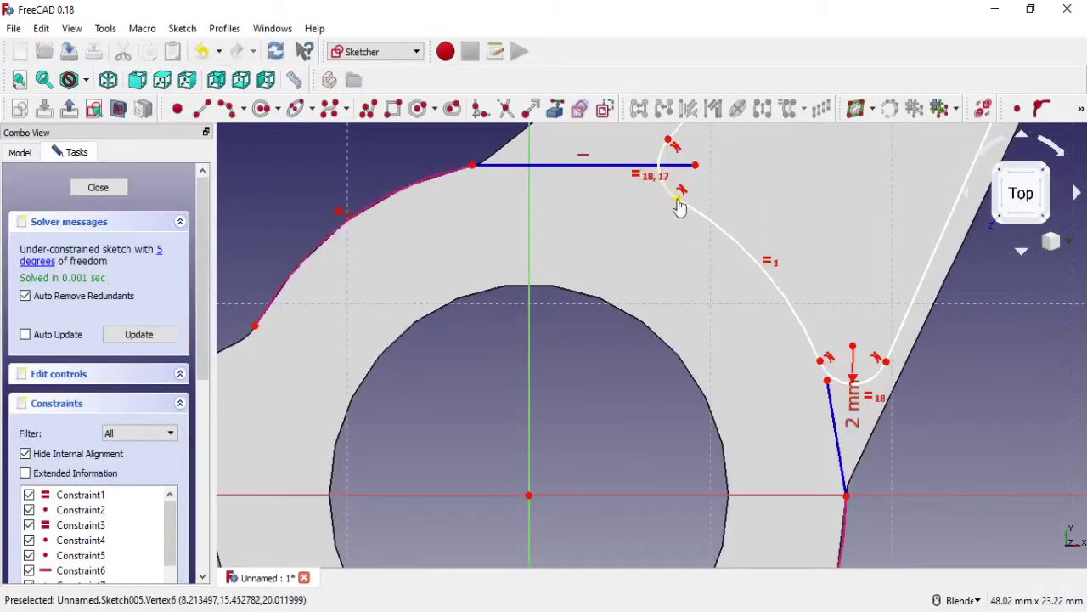
# Step: Delete the horizontal and slanted helper lines at the fillets
pyautogui.click(601, 168)
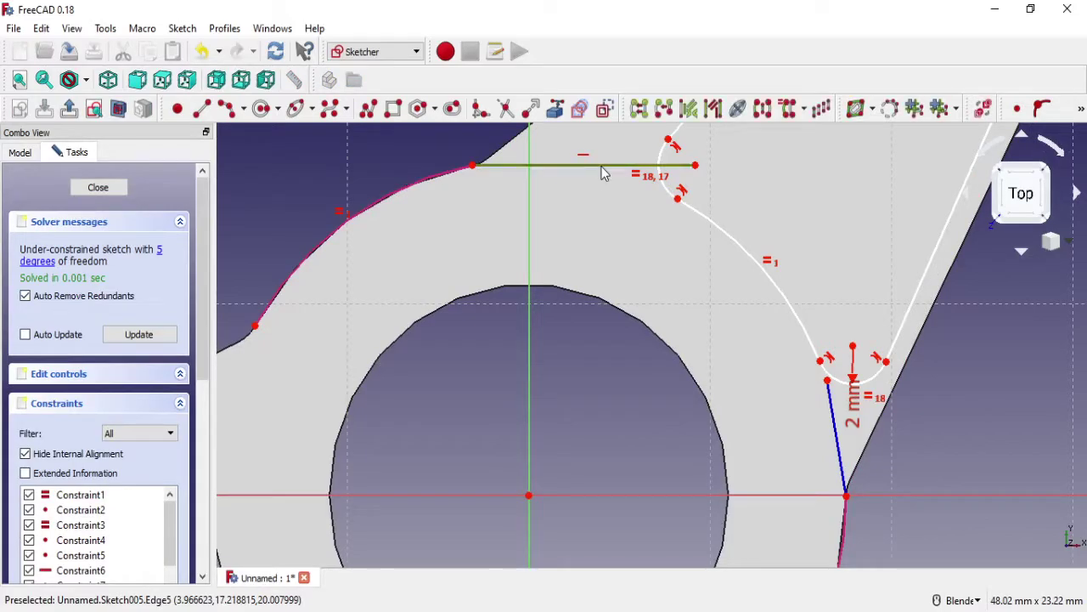
pyautogui.press('Delete')
pyautogui.click(837, 446)
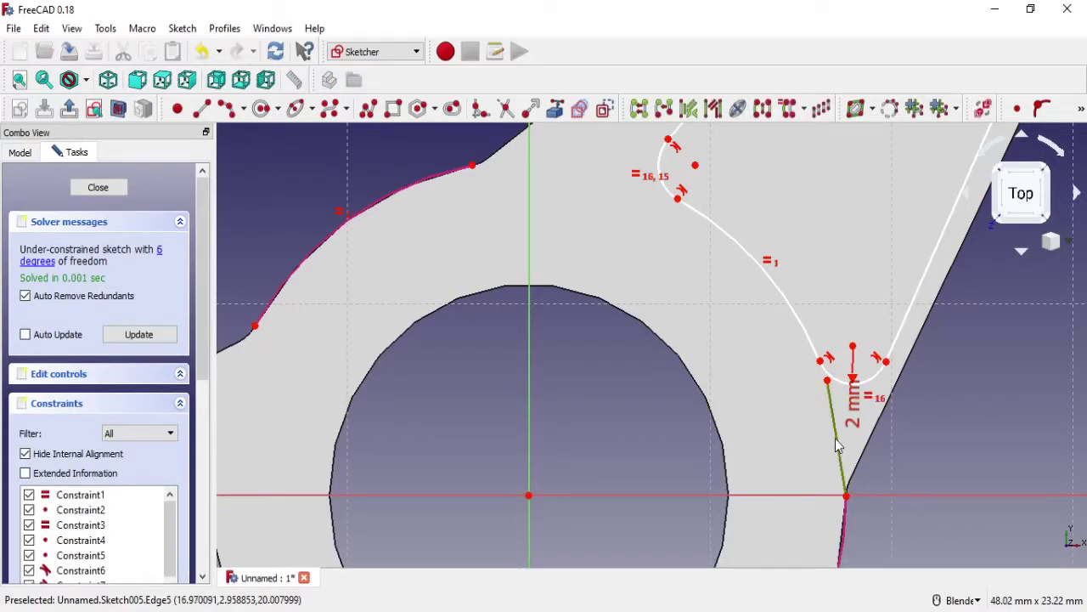
pyautogui.press('Delete')
pyautogui.moveTo(677, 198); pyautogui.dragTo(657, 163)
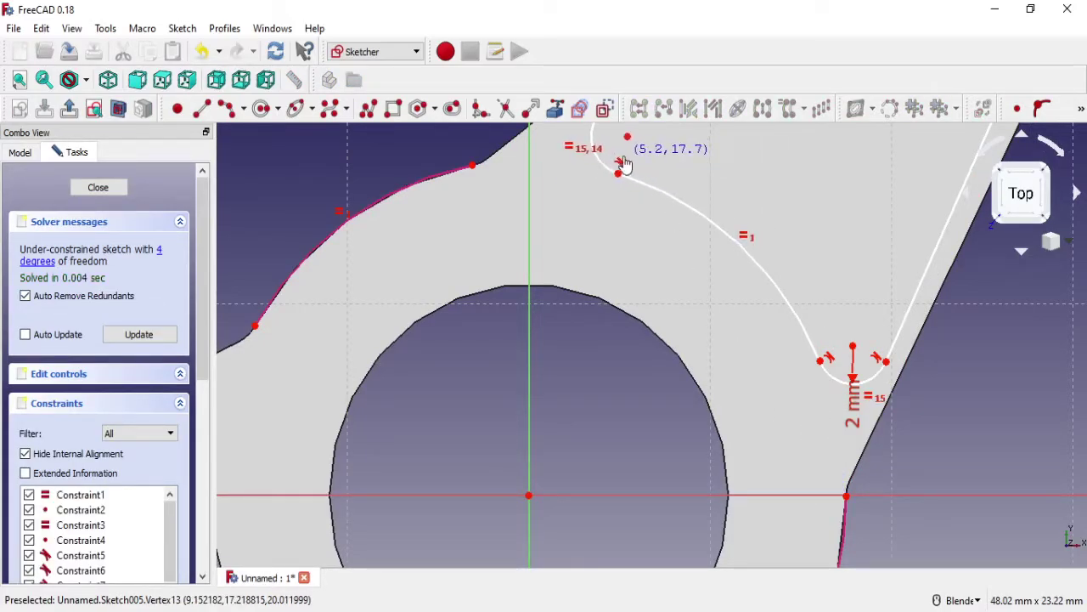
pyautogui.keyDown('shift'); pyautogui.moveTo(657, 163); pyautogui.dragTo(542, 325, button='middle'); pyautogui.keyUp('shift')
pyautogui.scroll(1, 542, 325)
pyautogui.scroll(1, 502, 368)
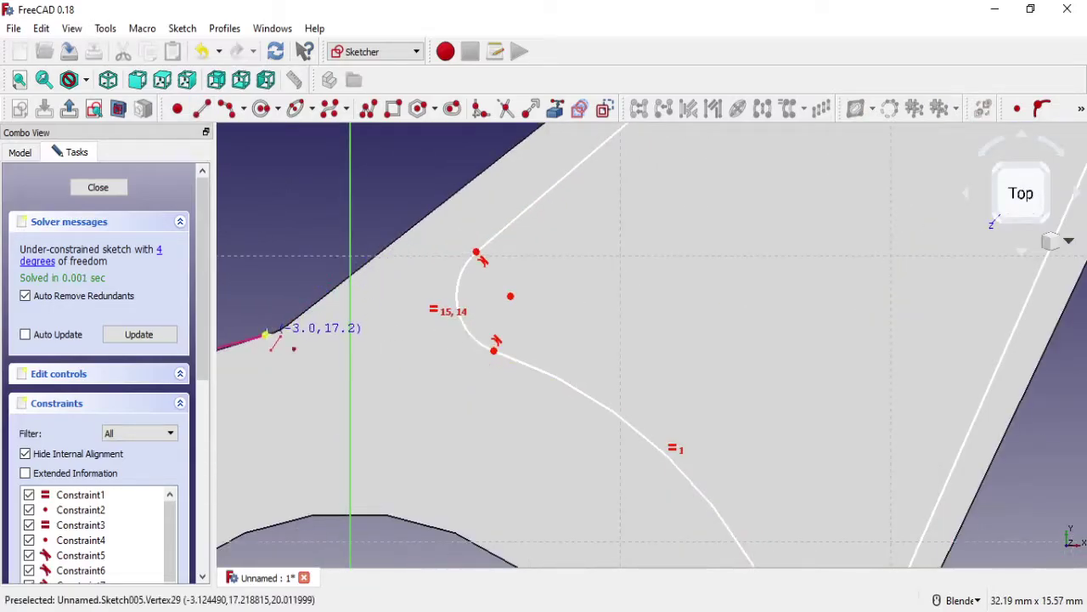
# Step: Draw a line from the upper fillet's centre to the outer edge corner
pyautogui.click(508, 295)
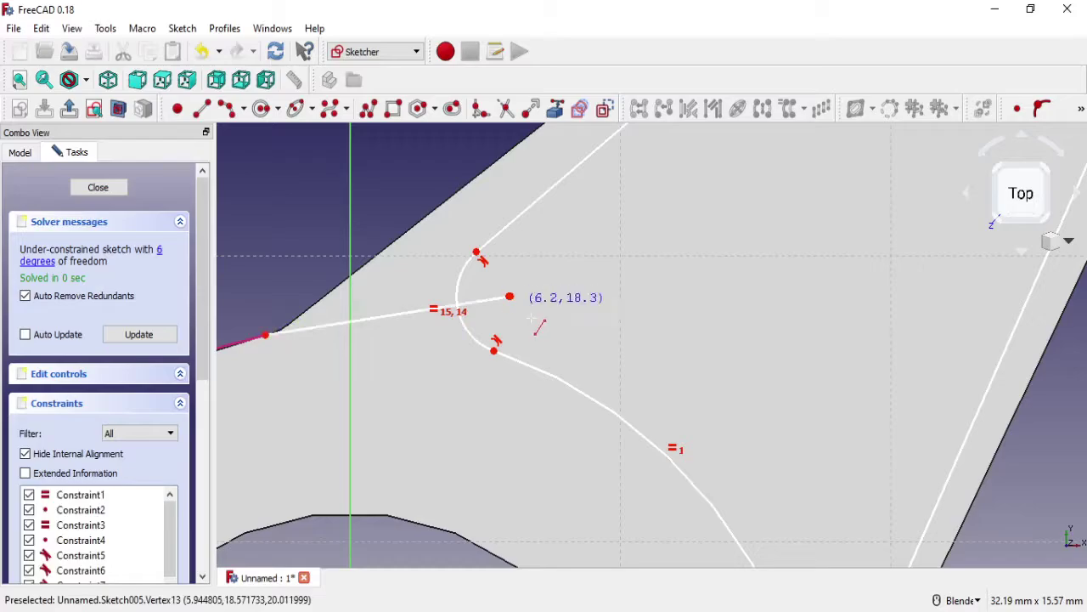
pyautogui.press('Escape')
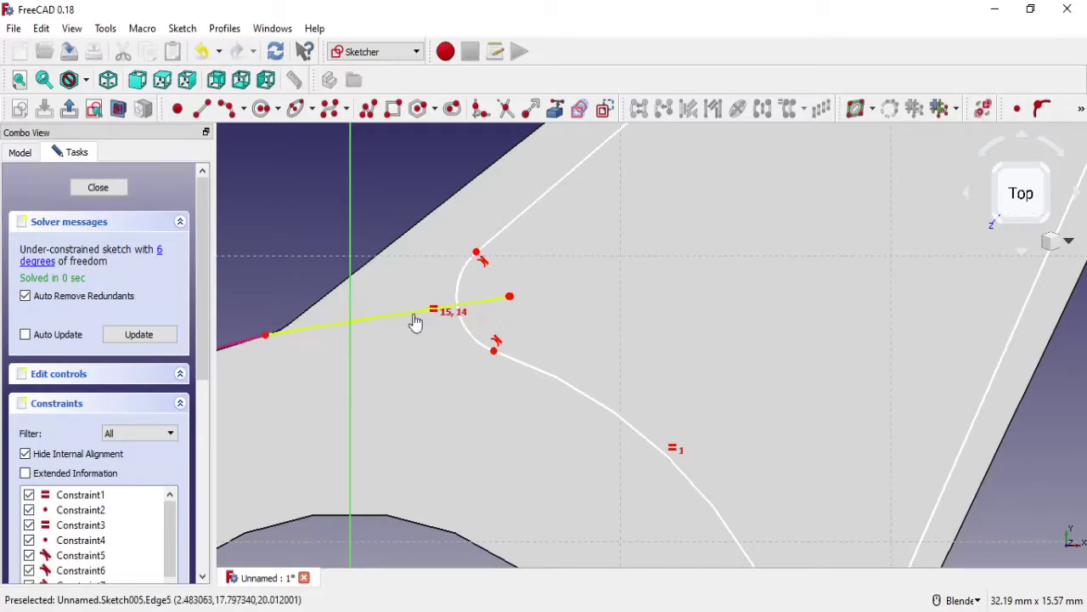
pyautogui.click(416, 313)
pyautogui.press('Delete')
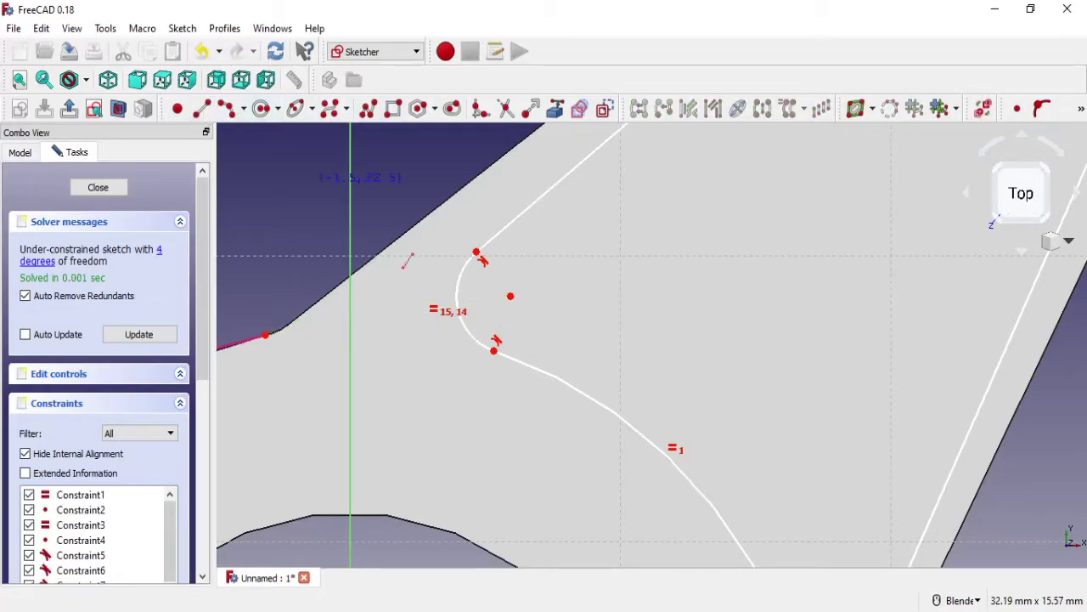
pyautogui.click(510, 295)
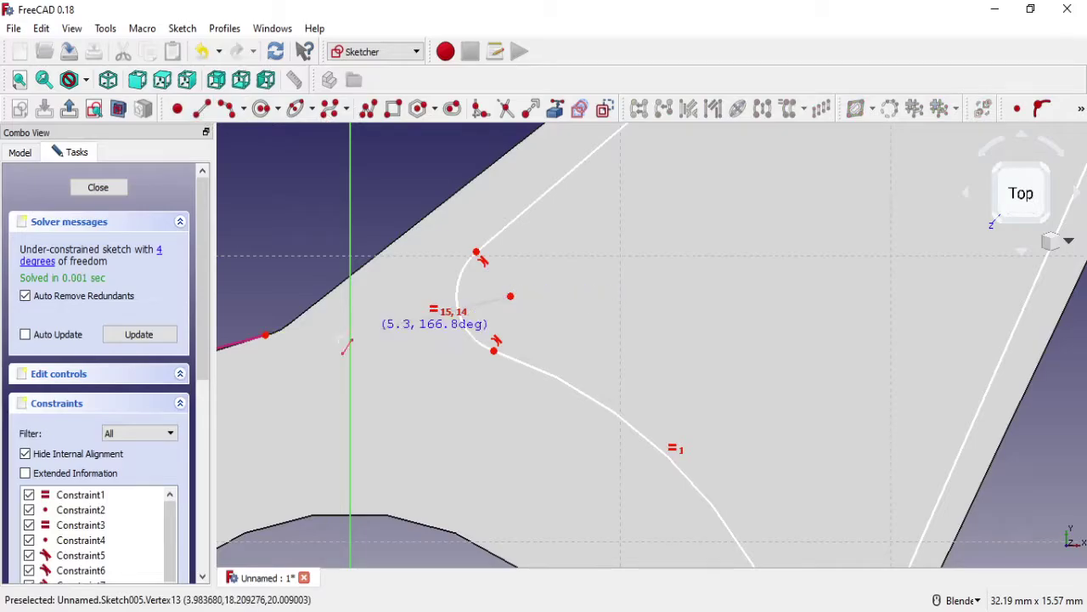
pyautogui.click(265, 335)
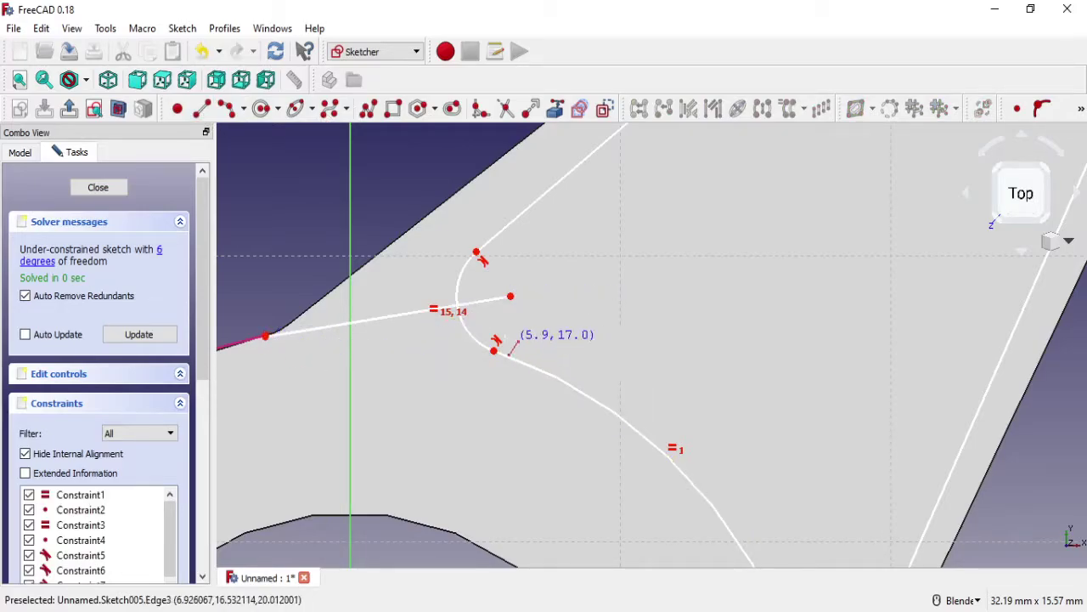
pyautogui.press('Escape')
pyautogui.click(416, 312)
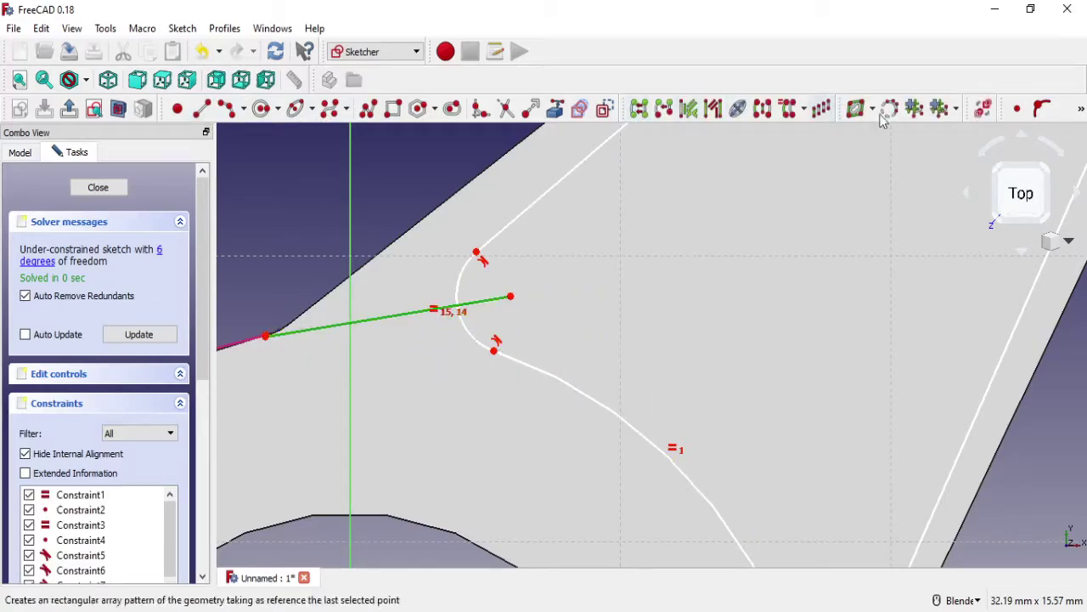
# Step: Turn the new fillet-centre line into construction geometry
pyautogui.click(605, 107)
pyautogui.keyDown('shift'); pyautogui.moveTo(527, 338); pyautogui.dragTo(525, 287, button='middle'); pyautogui.keyUp('shift')
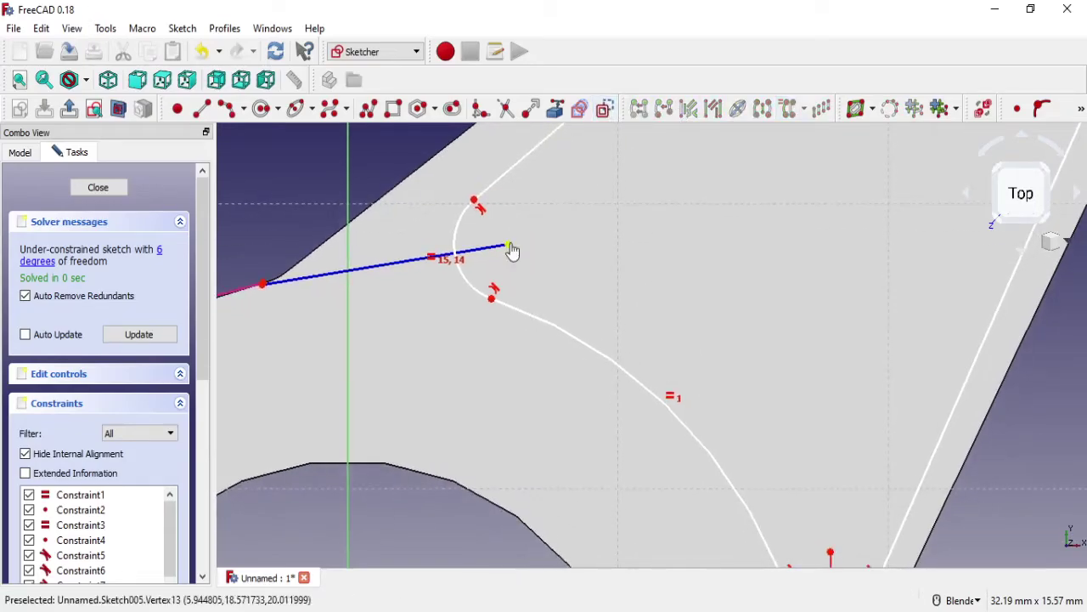
pyautogui.moveTo(508, 244); pyautogui.dragTo(499, 242)
# Step: Draw a vertical construction line from the lower fillet's centre to the horizontal axis
pyautogui.click(202, 108)
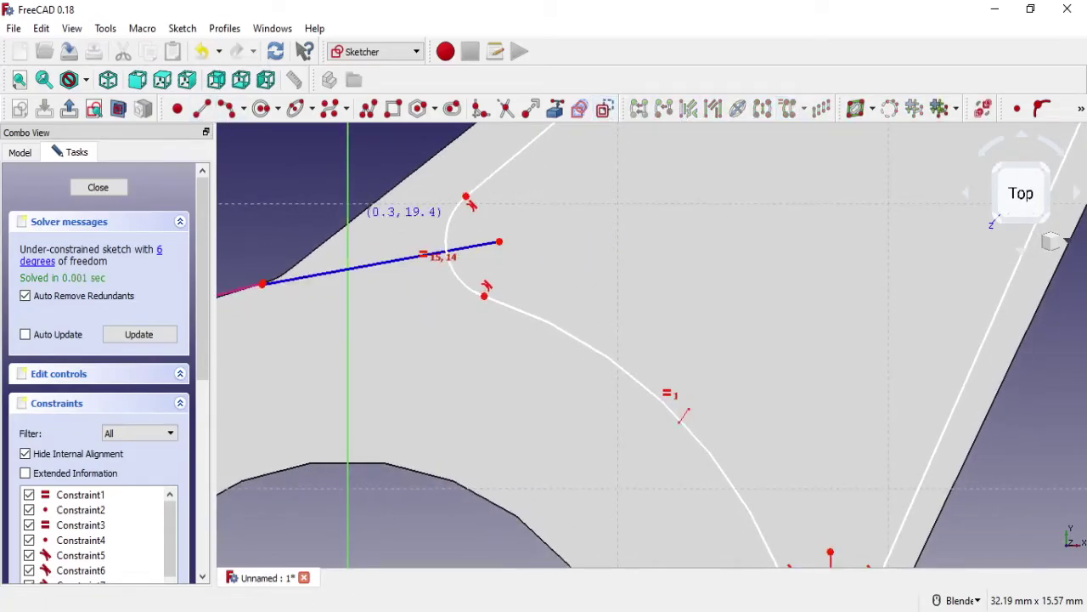
pyautogui.keyDown('shift'); pyautogui.moveTo(712, 411); pyautogui.dragTo(635, 194, button='middle'); pyautogui.keyUp('shift')
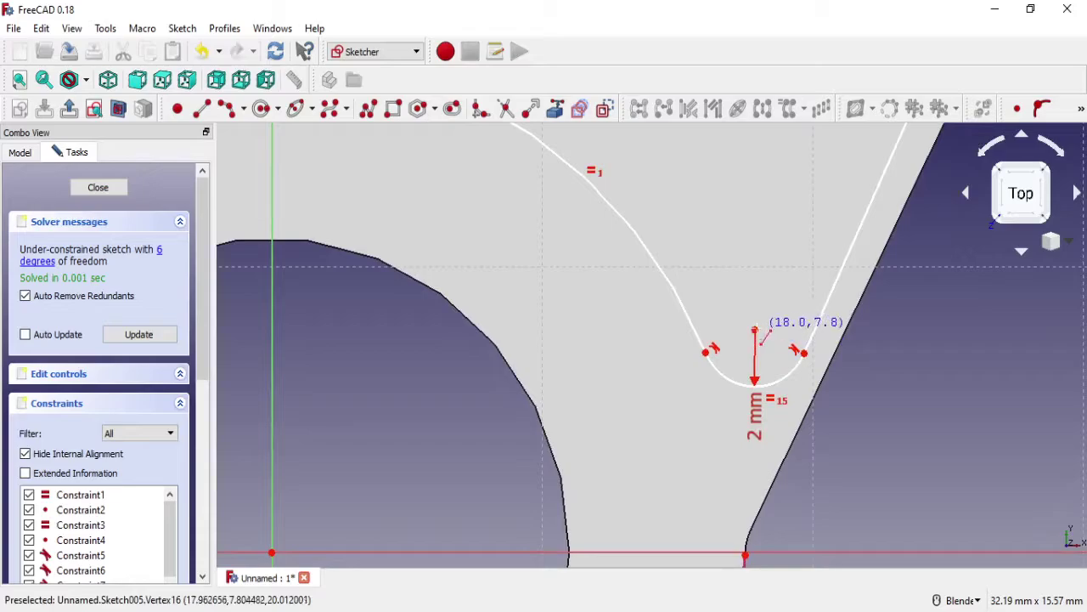
pyautogui.click(756, 332)
pyautogui.click(745, 556)
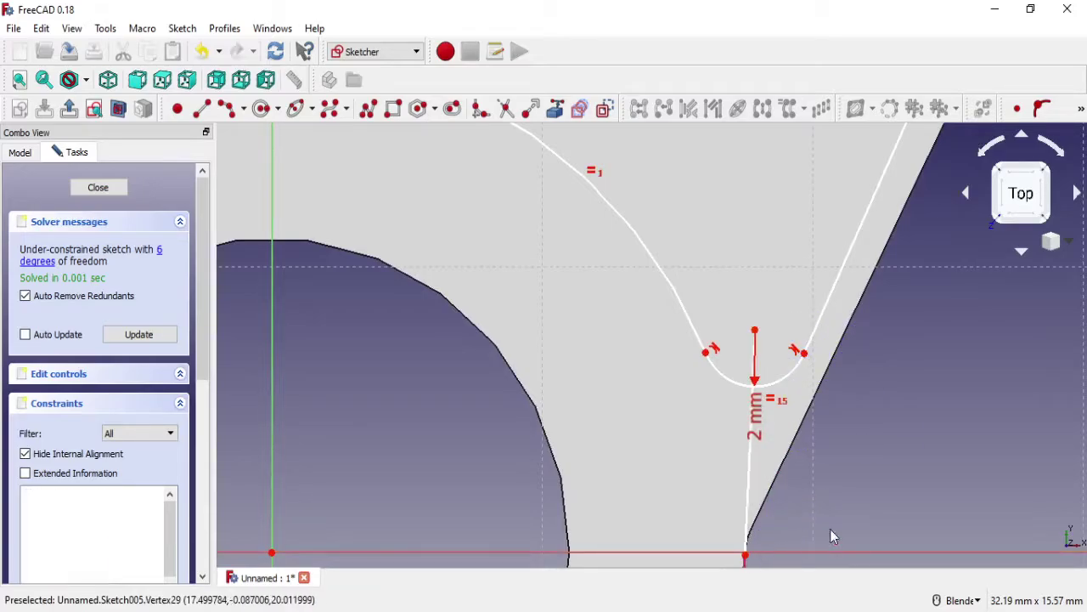
pyautogui.rightClick(793, 499)
pyautogui.click(745, 472)
pyautogui.click(605, 108)
# Step: Constrain the two construction lines equal in length
pyautogui.scroll(-2, 713, 280)
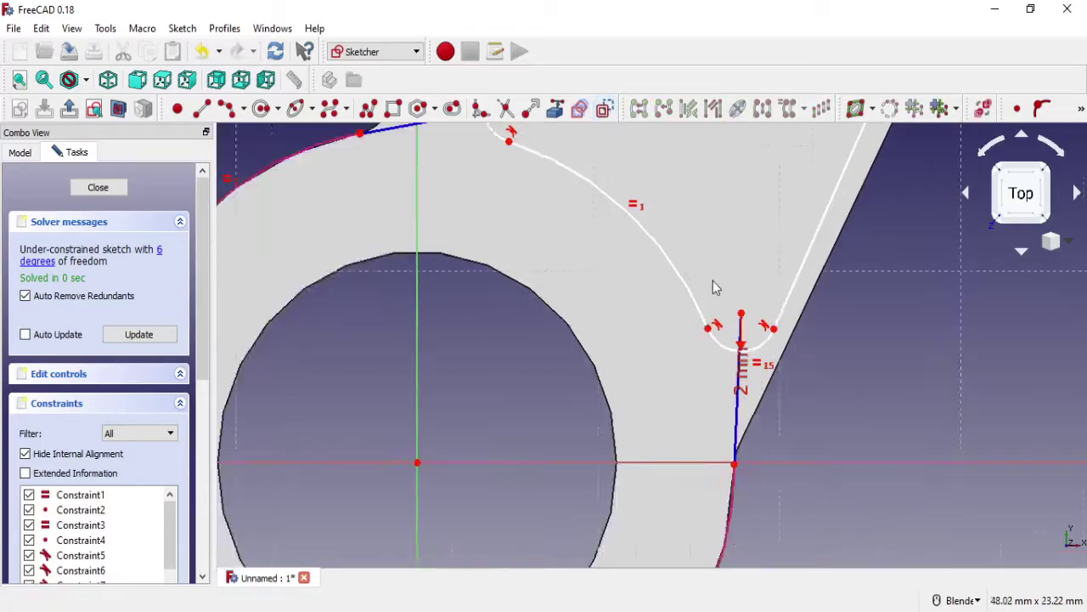
pyautogui.scroll(-2, 719, 275)
pyautogui.moveTo(733, 303); pyautogui.dragTo(709, 257)
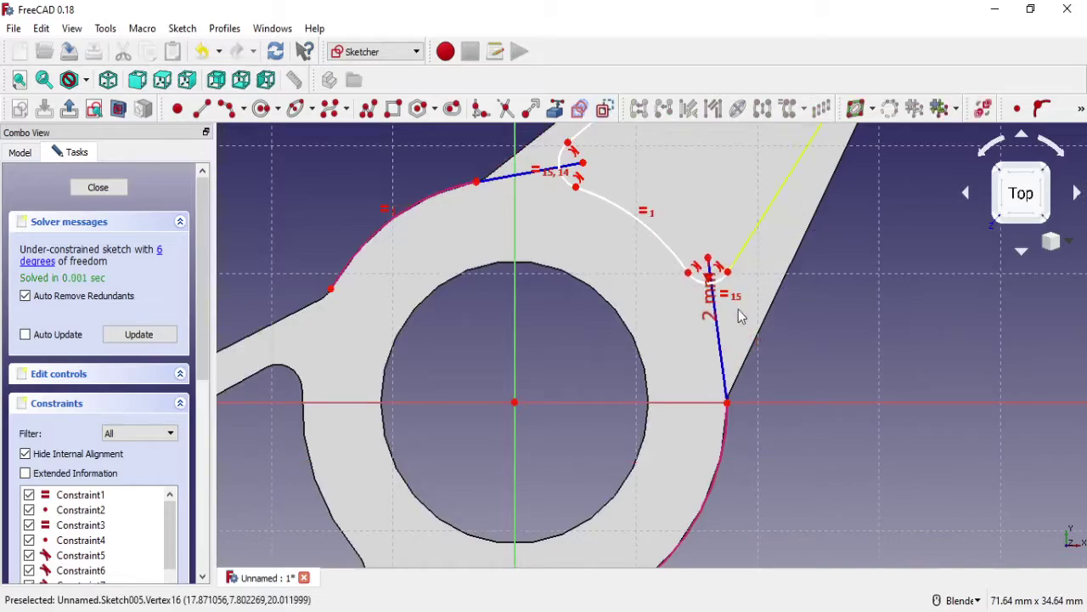
pyautogui.click(716, 344)
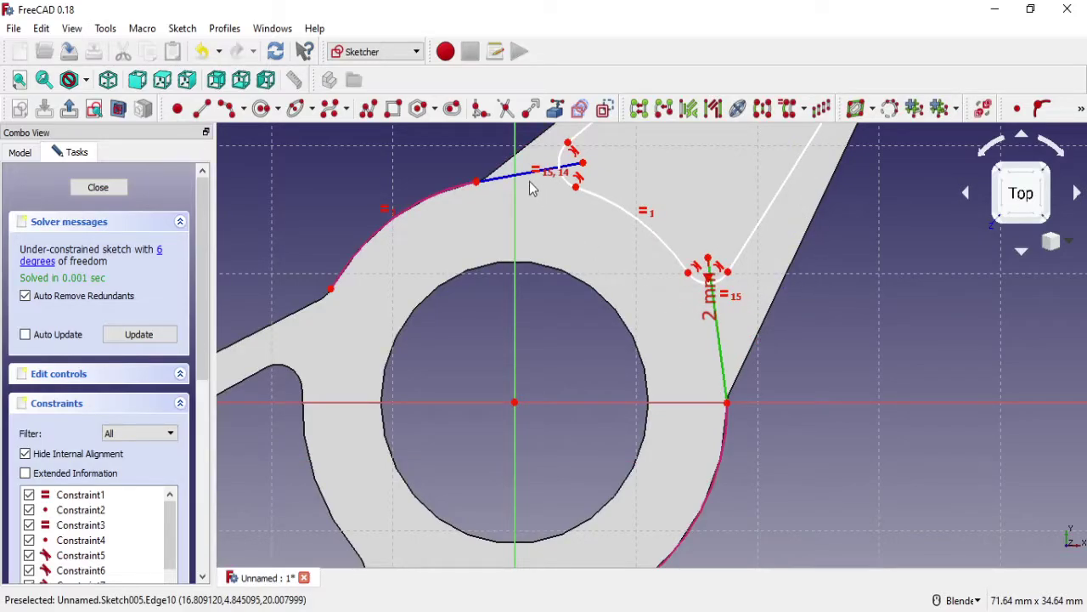
pyautogui.click(1081, 108)
pyautogui.click(1054, 135)
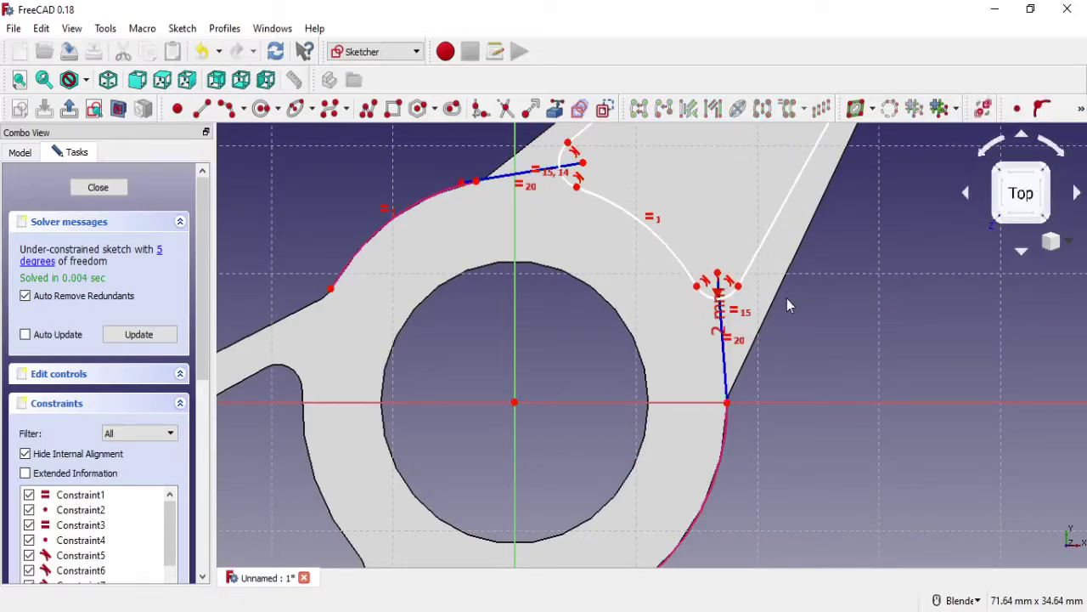
pyautogui.scroll(3, 748, 298)
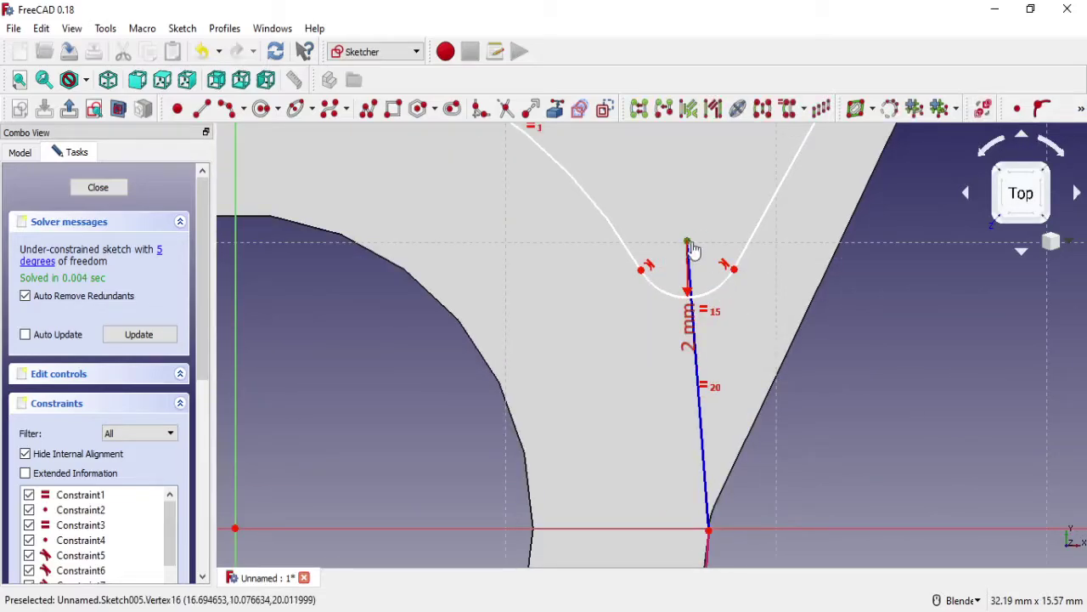
# Step: Fix the vertical construction line at 9 mm with a vertical distance constraint
pyautogui.moveTo(690, 246); pyautogui.dragTo(706, 280)
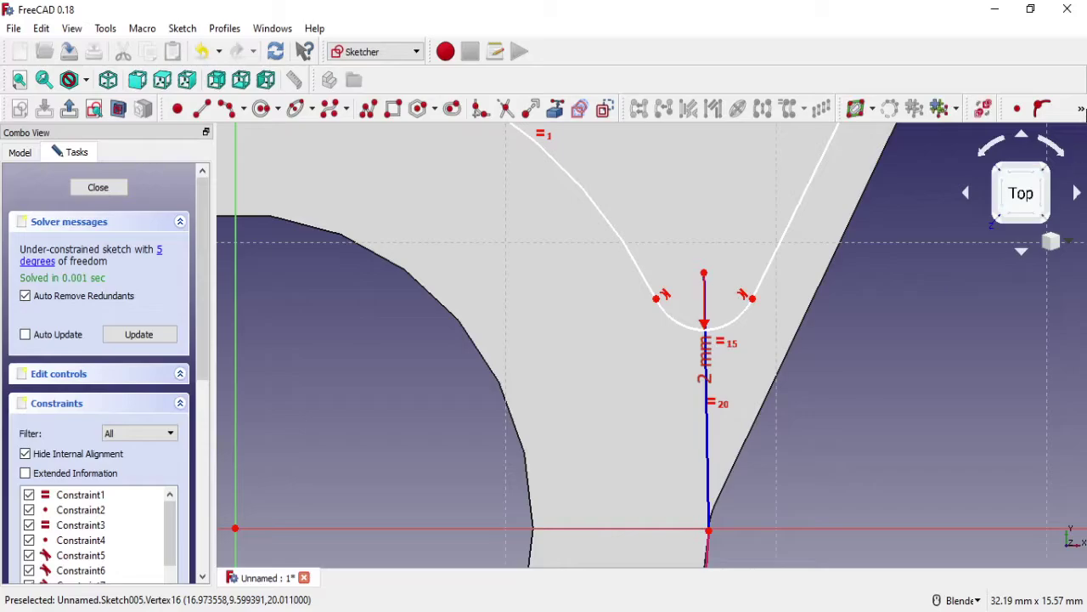
pyautogui.click(1082, 108)
pyautogui.click(1007, 183)
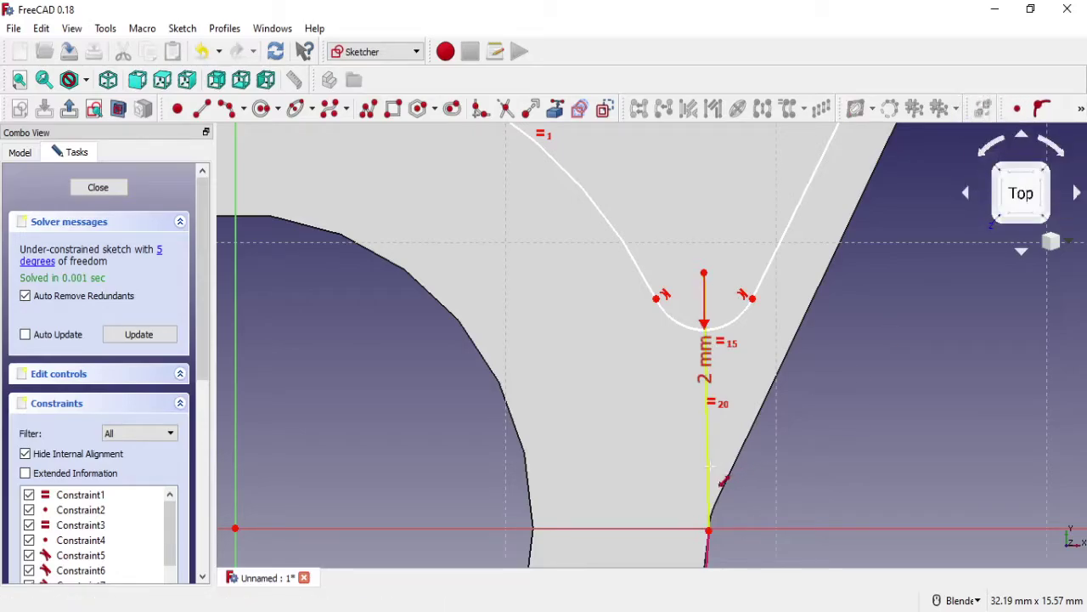
pyautogui.click(709, 465)
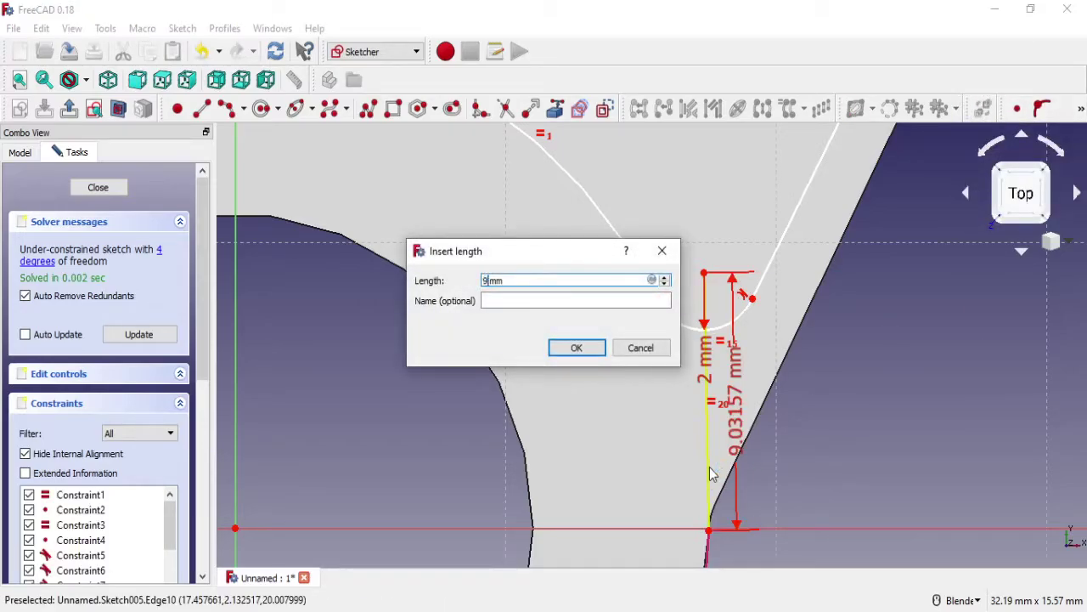
pyautogui.click(576, 348)
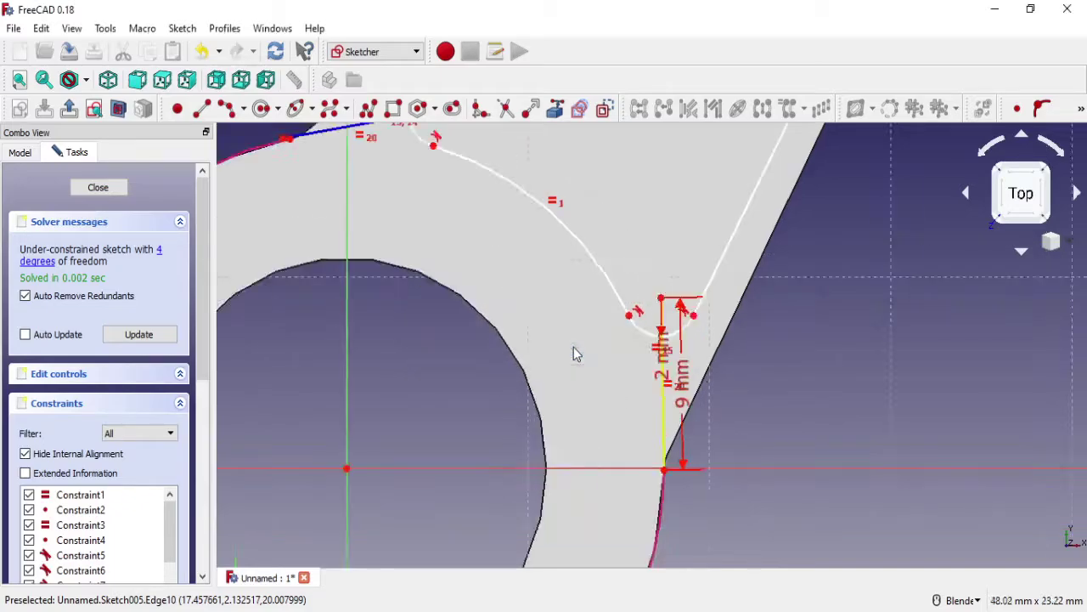
pyautogui.scroll(-3, 572, 354)
pyautogui.keyDown('shift'); pyautogui.moveTo(649, 228); pyautogui.dragTo(541, 353, button='middle'); pyautogui.keyUp('shift')
pyautogui.scroll(4, 572, 207)
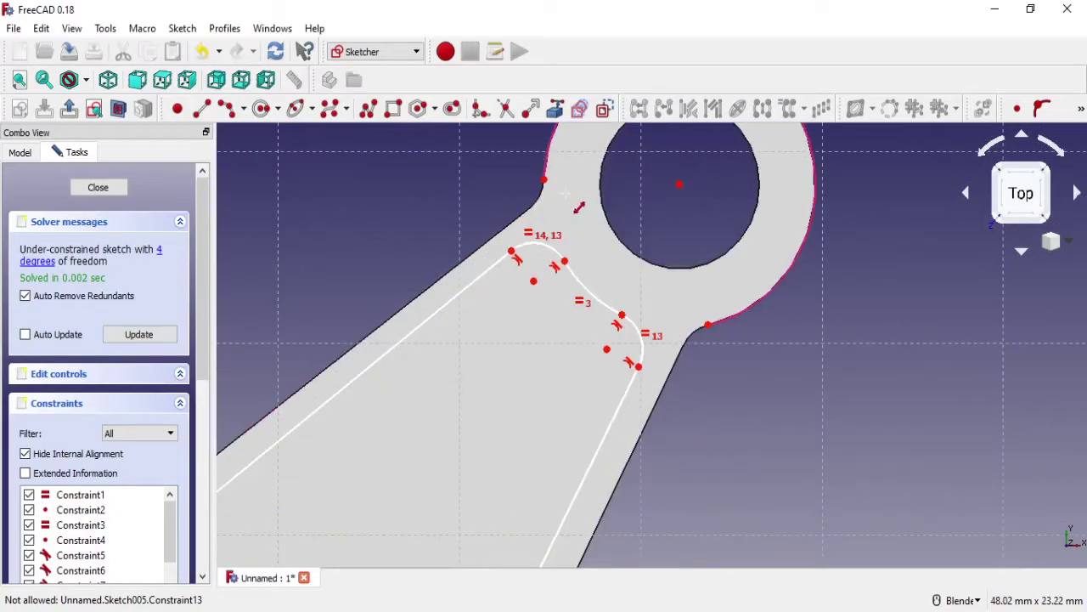
# Step: Reposition the fillet centres, then draw two lines from the outline vertices to the fillet arc centres
pyautogui.moveTo(534, 281); pyautogui.dragTo(550, 308)
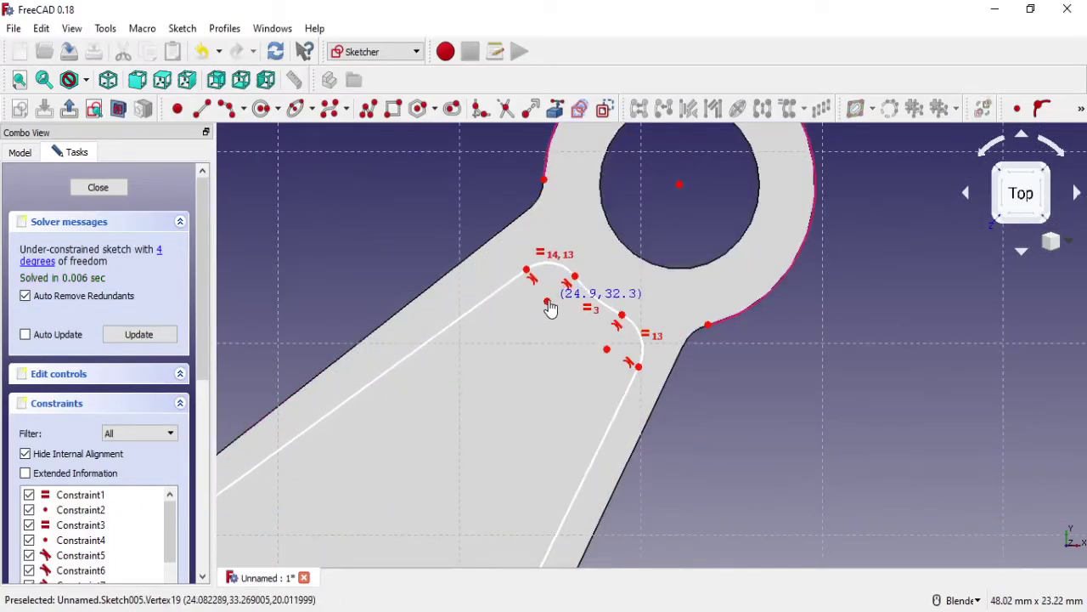
pyautogui.moveTo(602, 363); pyautogui.dragTo(617, 360)
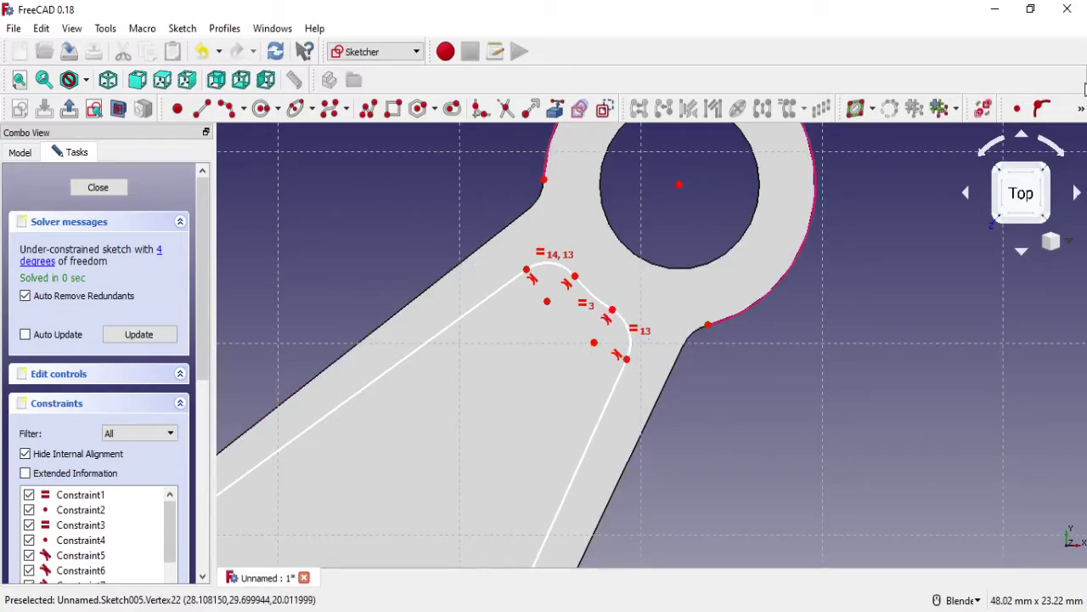
pyautogui.scroll(2, 552, 182)
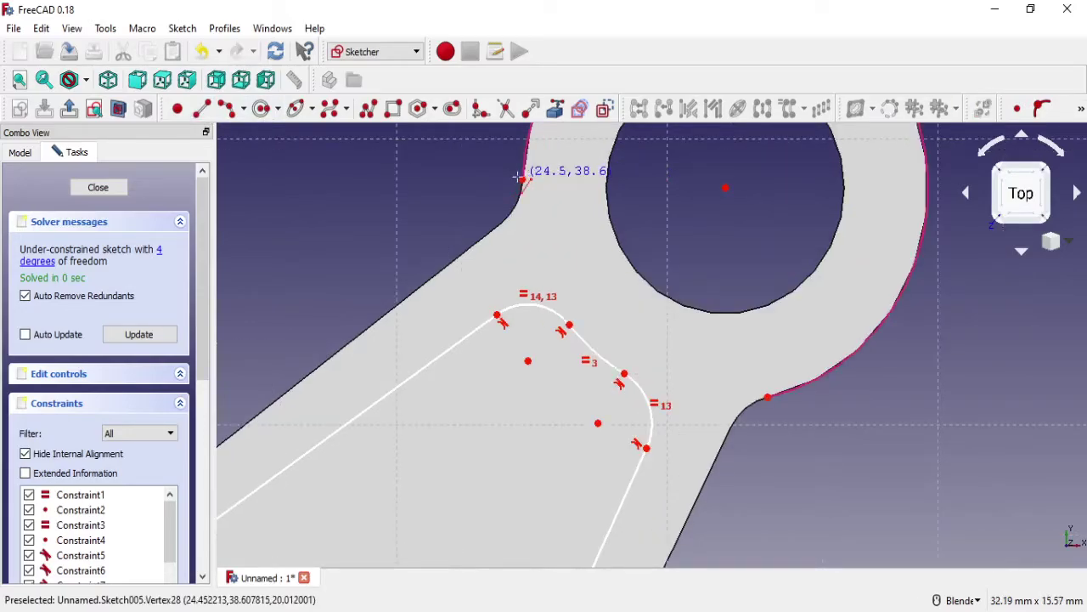
pyautogui.click(522, 180)
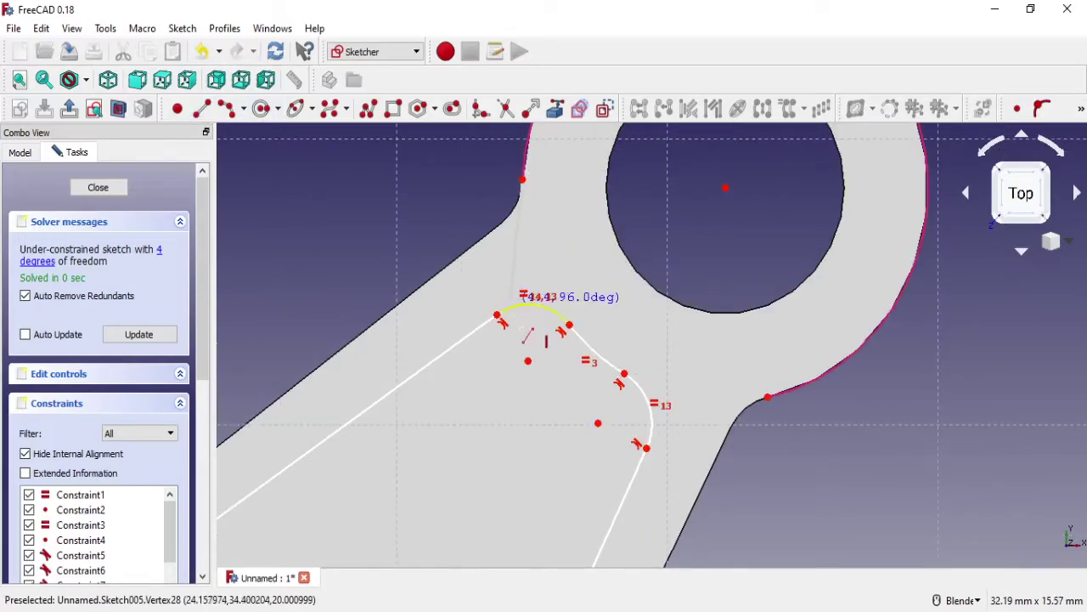
pyautogui.click(528, 364)
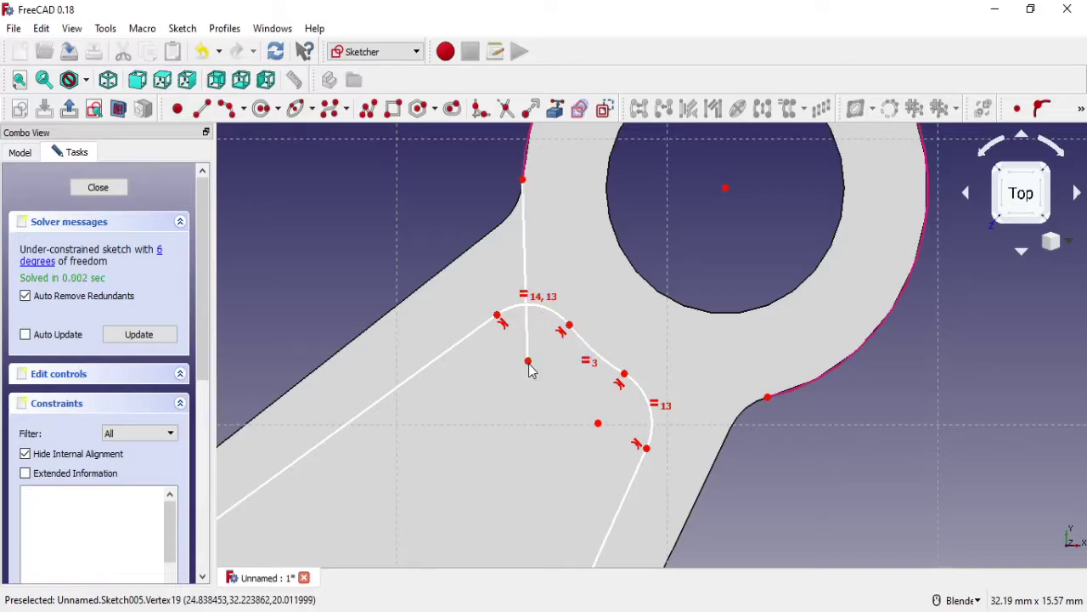
pyautogui.click(767, 397)
pyautogui.click(598, 422)
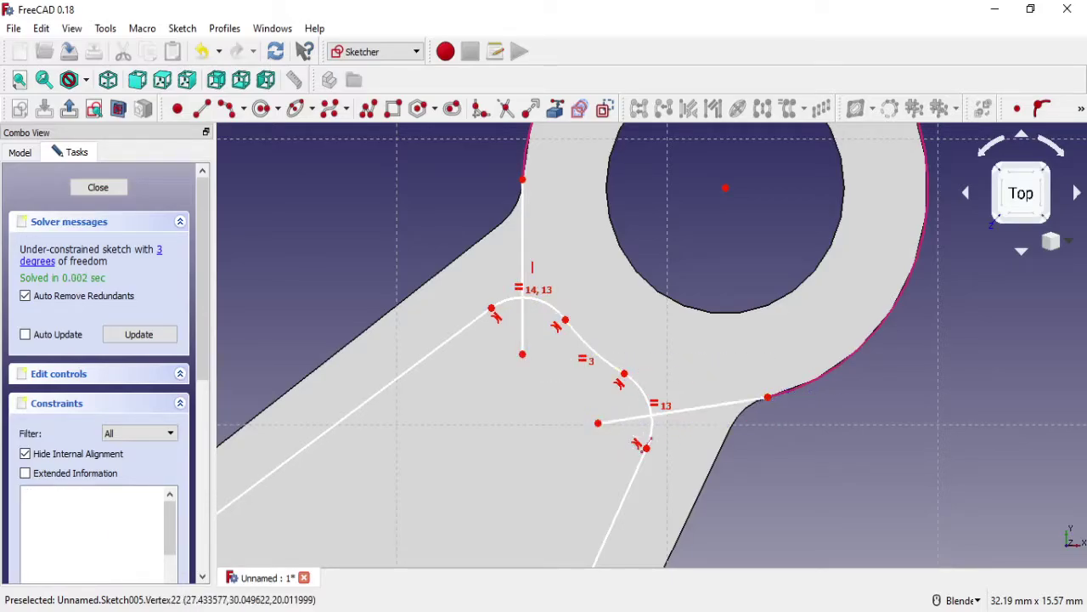
pyautogui.rightClick(678, 421)
# Step: Convert the vertical and slanted lines to construction geometry
pyautogui.click(678, 420)
pyautogui.click(523, 271)
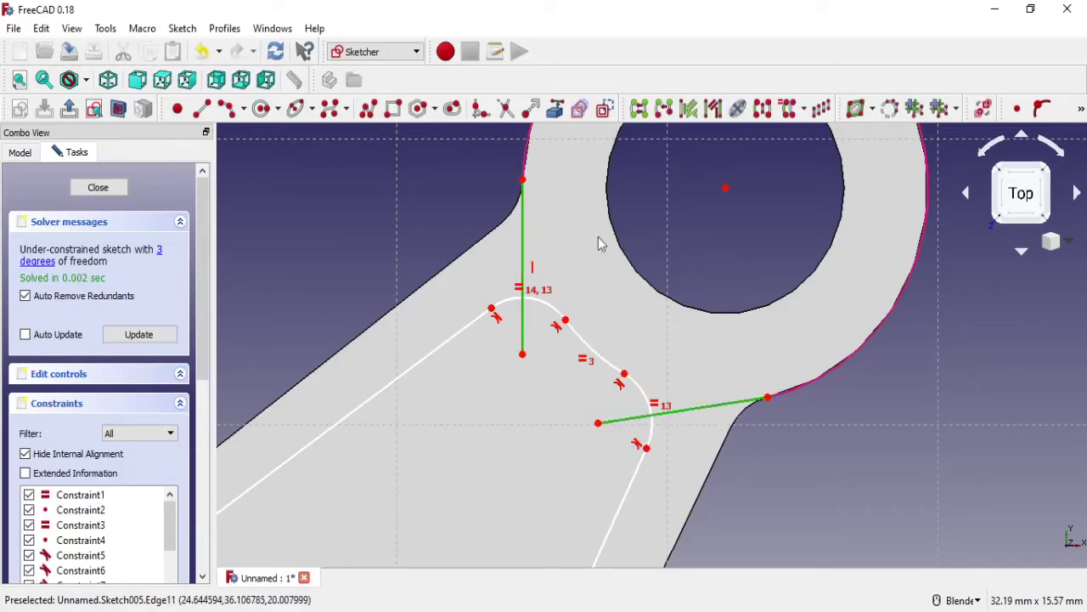
pyautogui.click(1080, 109)
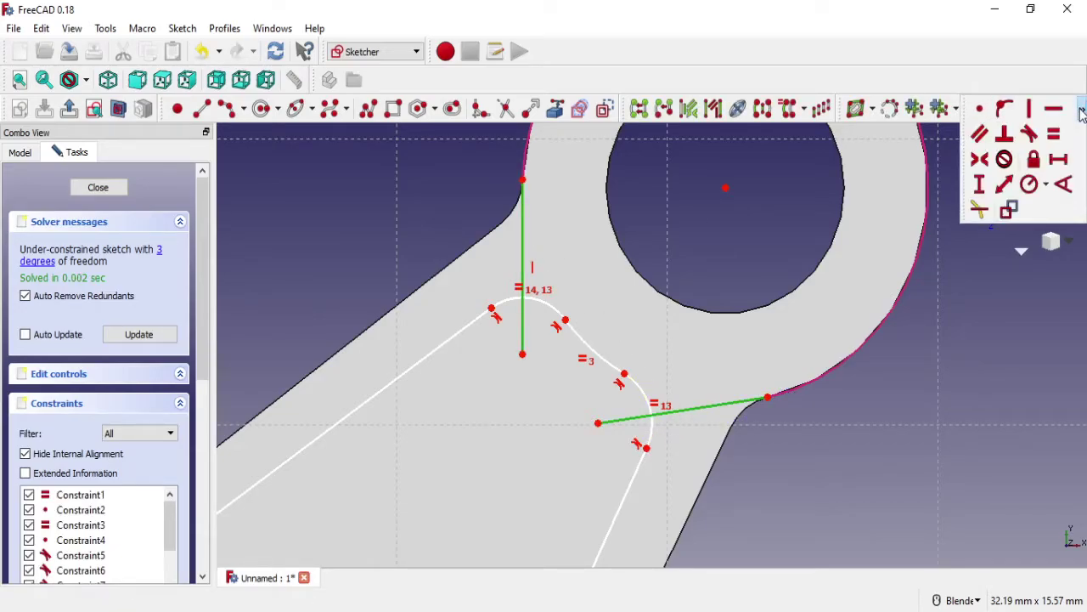
pyautogui.click(605, 108)
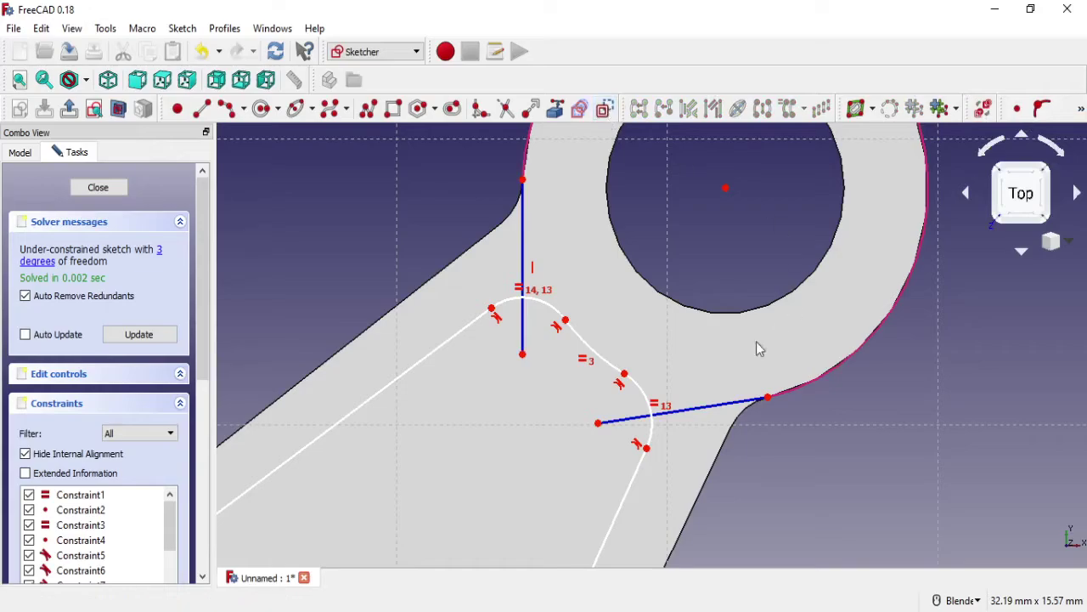
# Step: Level the slanted construction line and make both construction lines equal length
pyautogui.moveTo(599, 423); pyautogui.dragTo(557, 429)
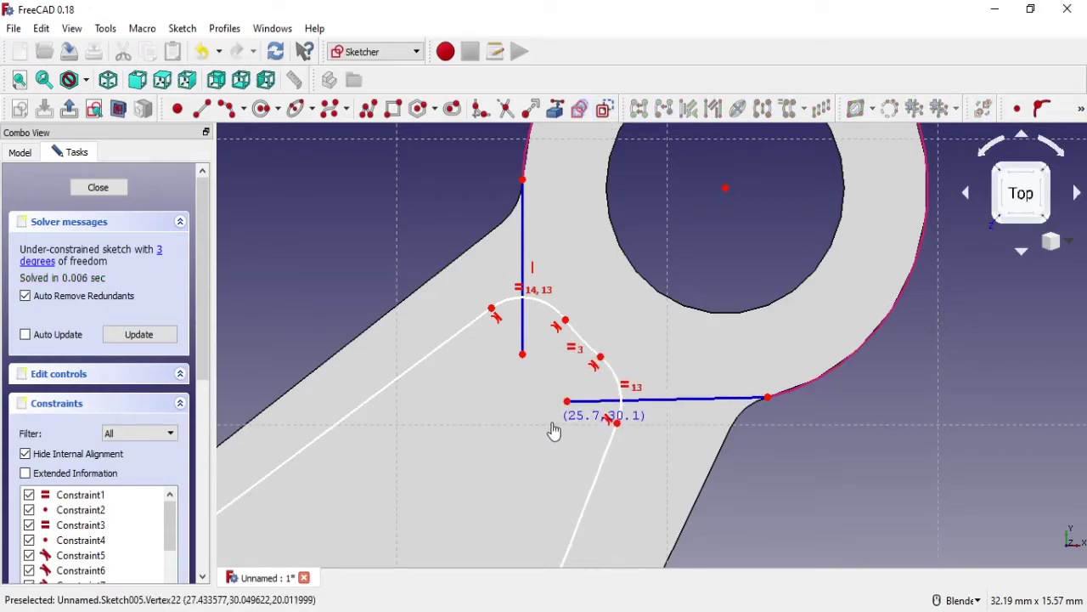
pyautogui.click(597, 412)
pyautogui.click(523, 260)
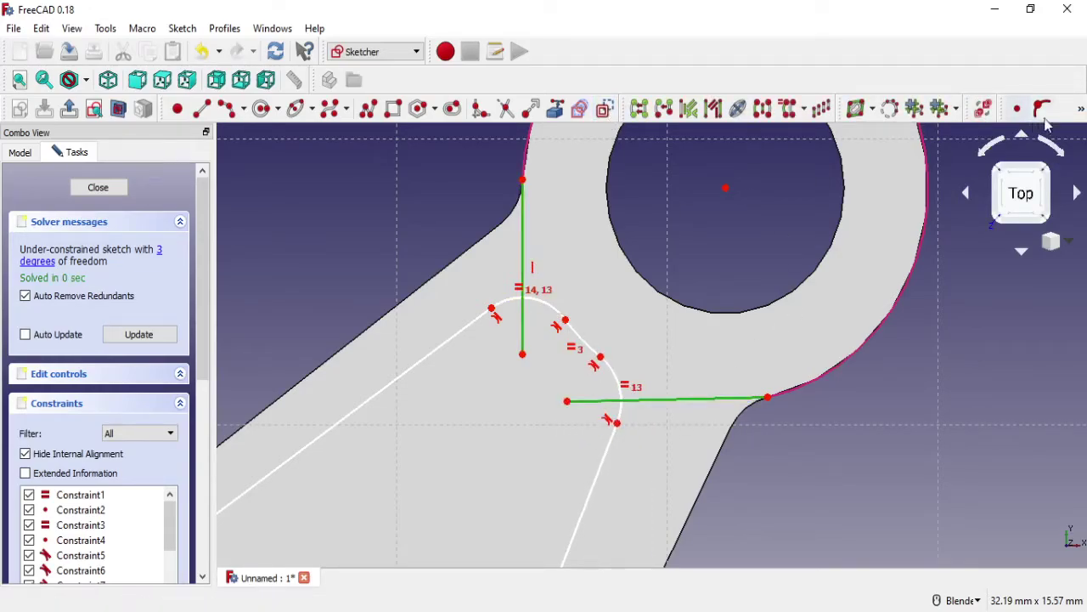
pyautogui.click(1082, 113)
pyautogui.click(1056, 136)
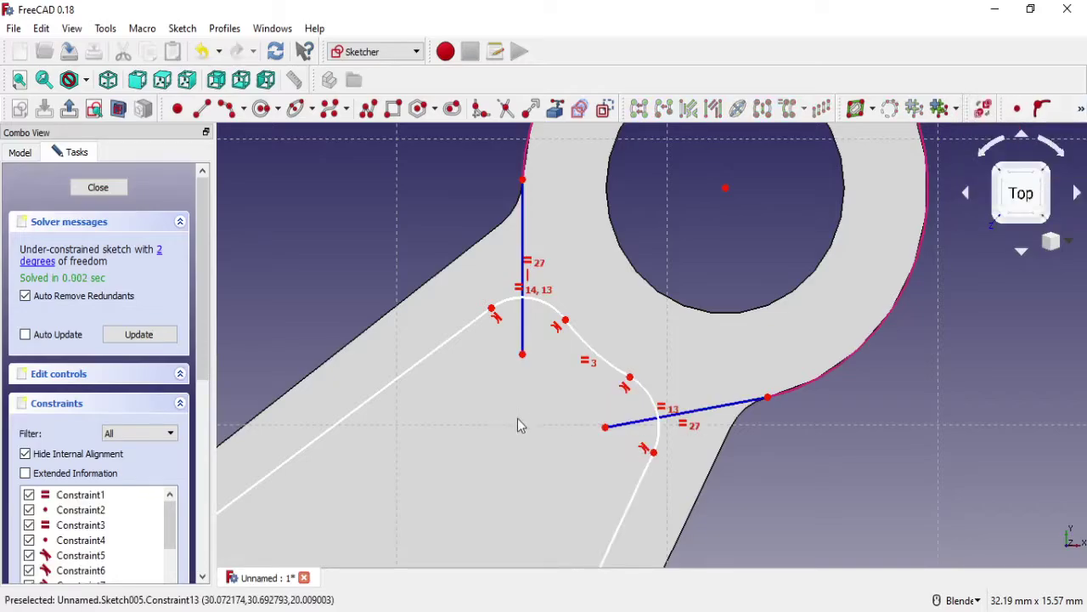
pyautogui.moveTo(523, 355); pyautogui.dragTo(544, 393)
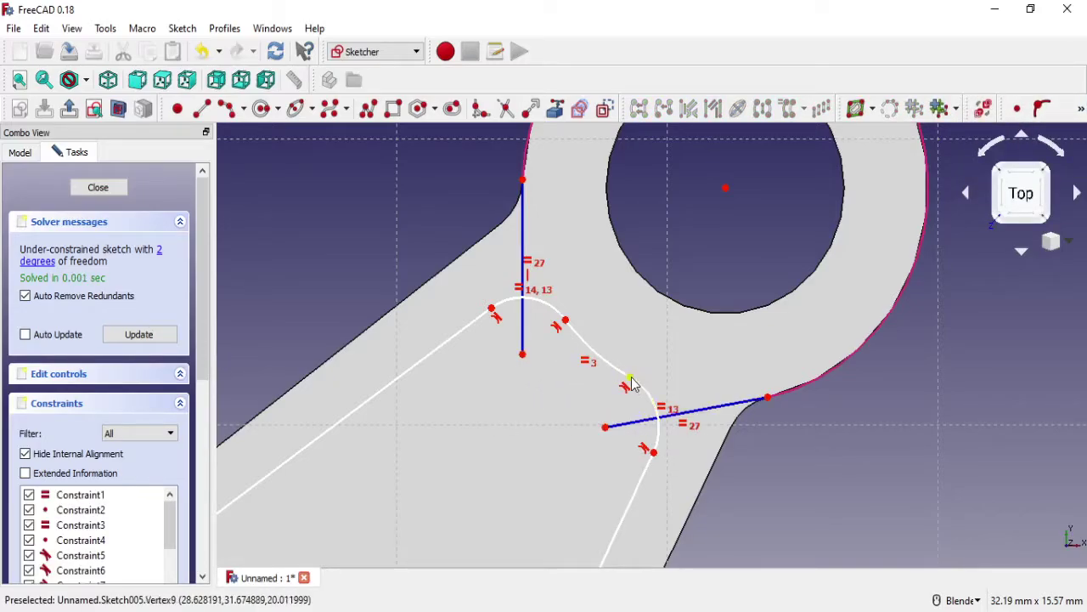
pyautogui.moveTo(630, 378); pyautogui.dragTo(571, 408)
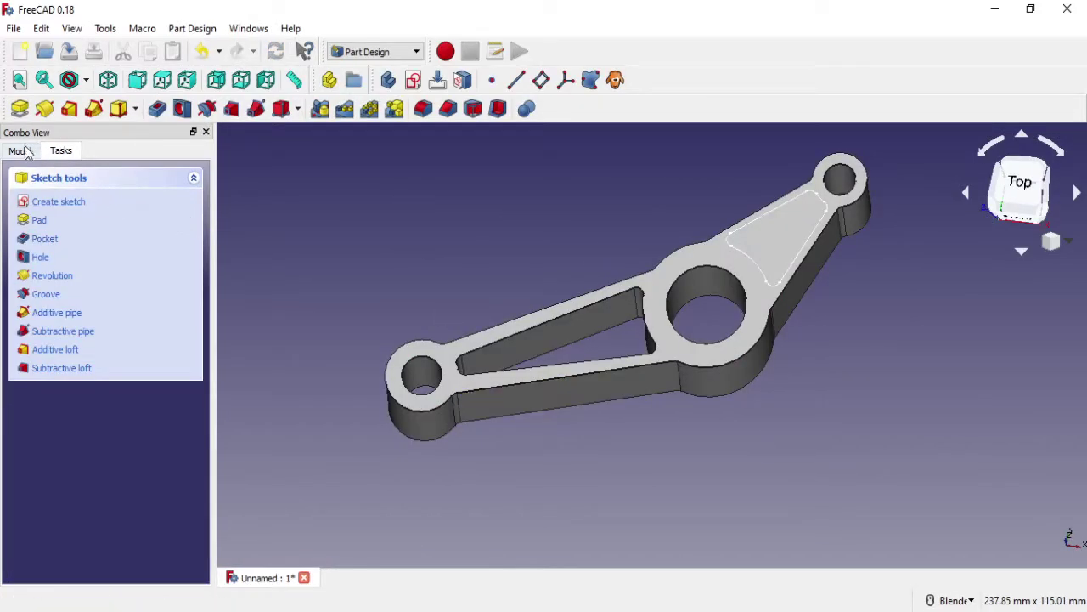
# Step: Close and reopen Sketch005, then make the other notch's level construction line coincident with the outline vertex
pyautogui.click(20, 150)
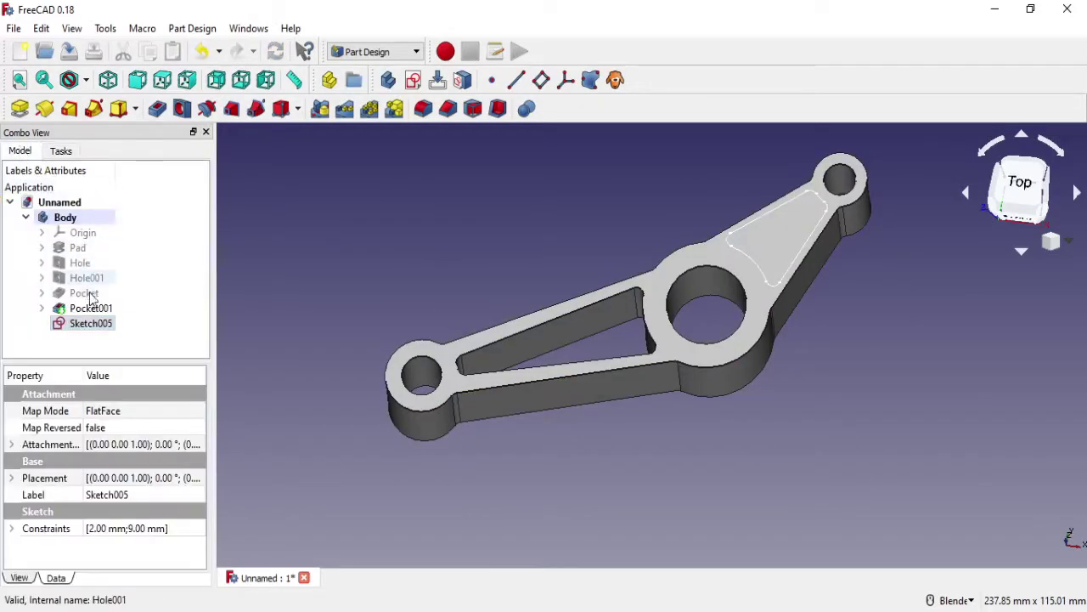
pyautogui.doubleClick(85, 326)
pyautogui.scroll(3, 712, 179)
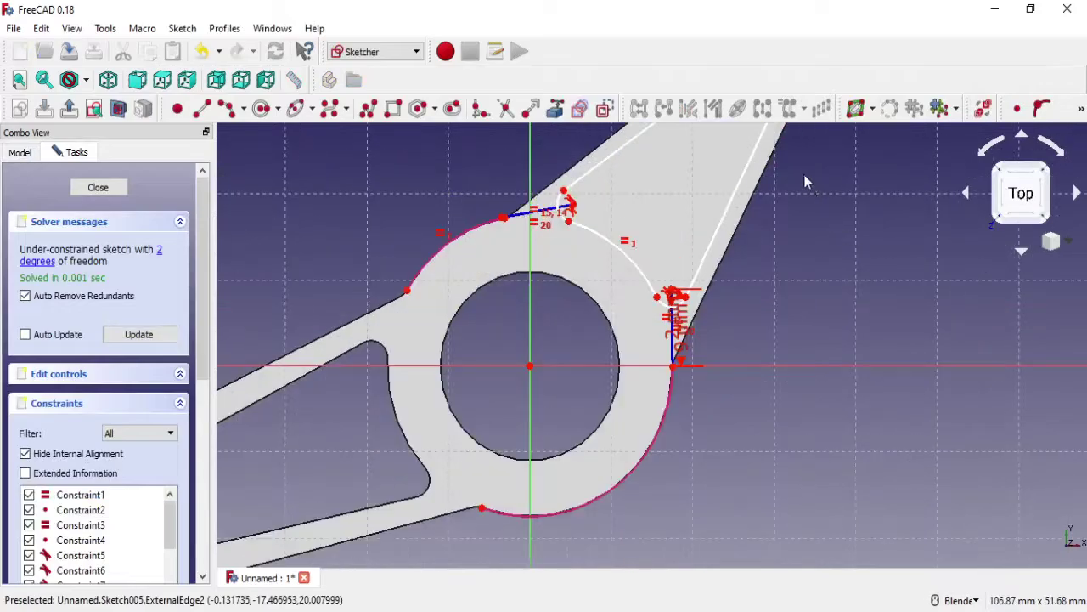
pyautogui.scroll(3, 666, 179)
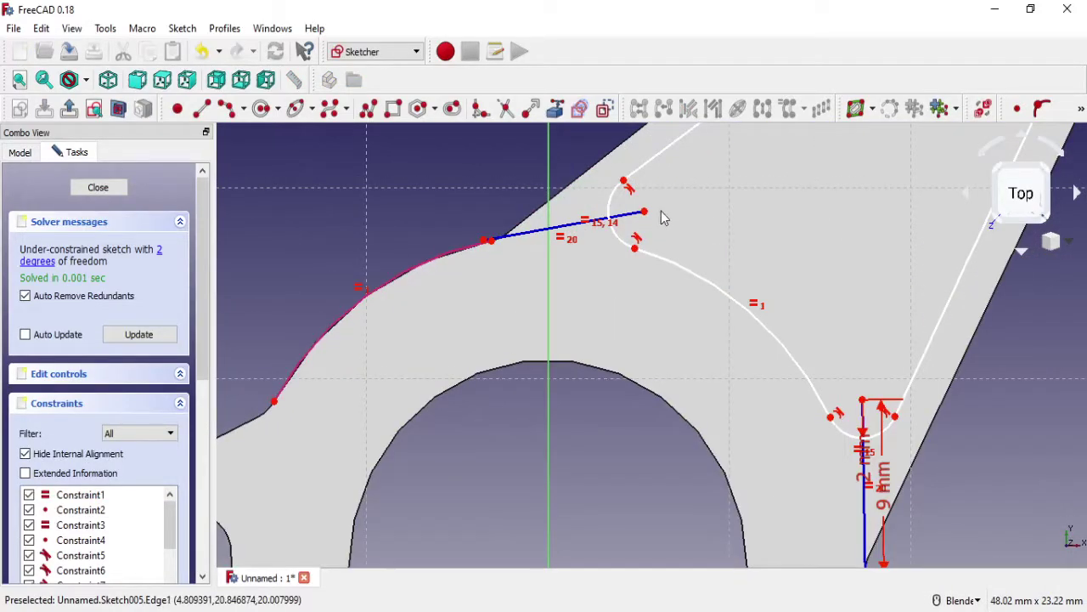
pyautogui.moveTo(649, 219); pyautogui.dragTo(693, 230)
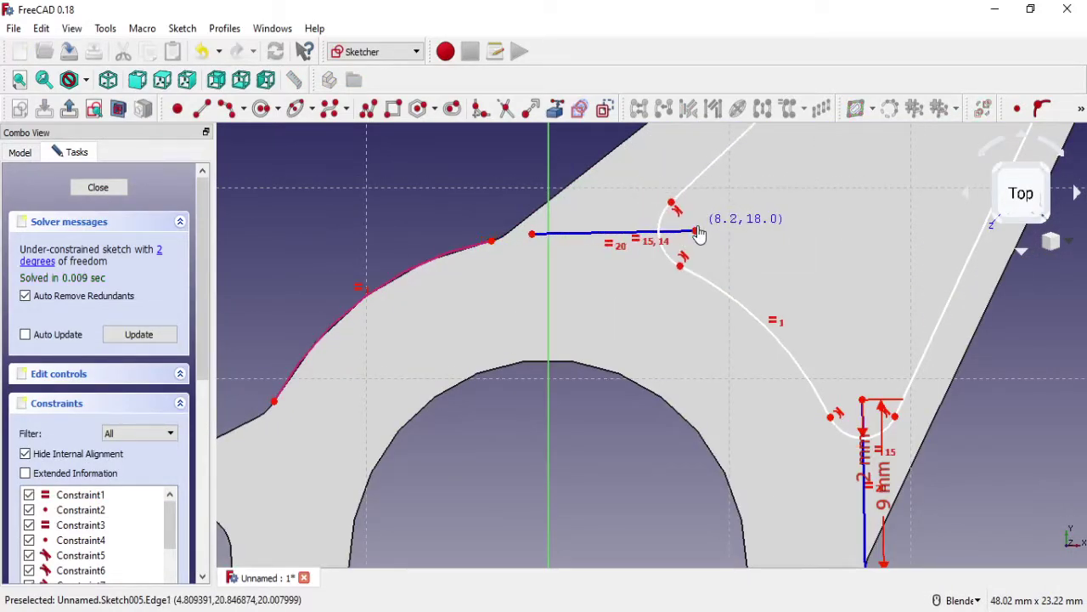
pyautogui.click(529, 235)
pyautogui.click(1017, 108)
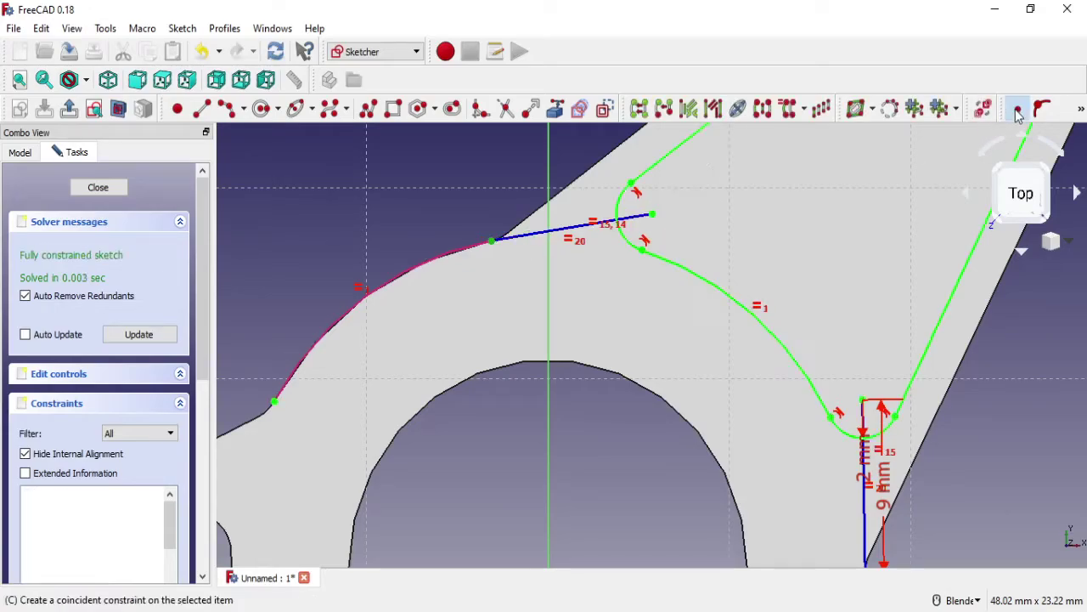
# Step: Delete the vertical construction line at the first notch and nudge the slanted line's end
pyautogui.scroll(-3, 983, 252)
pyautogui.scroll(-2, 934, 347)
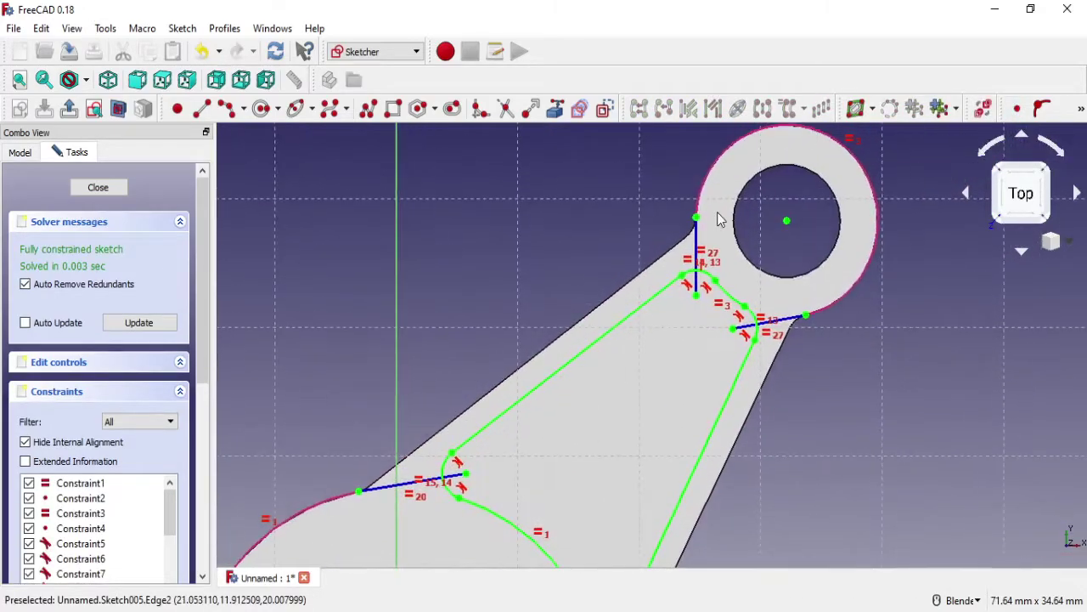
pyautogui.scroll(3, 719, 218)
pyautogui.click(687, 314)
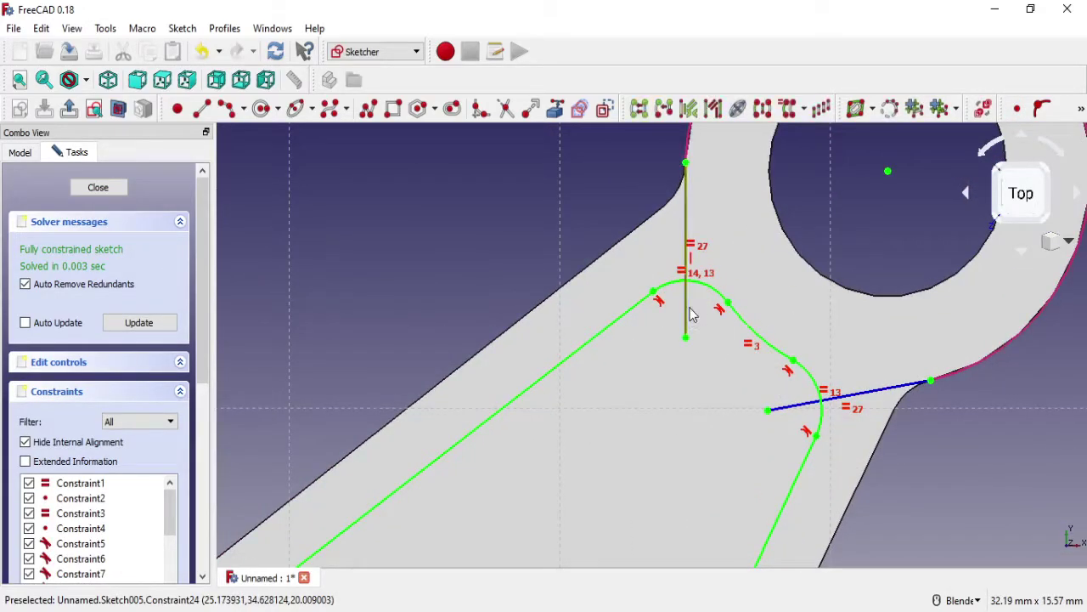
pyautogui.press('Delete')
pyautogui.moveTo(768, 410); pyautogui.dragTo(749, 425)
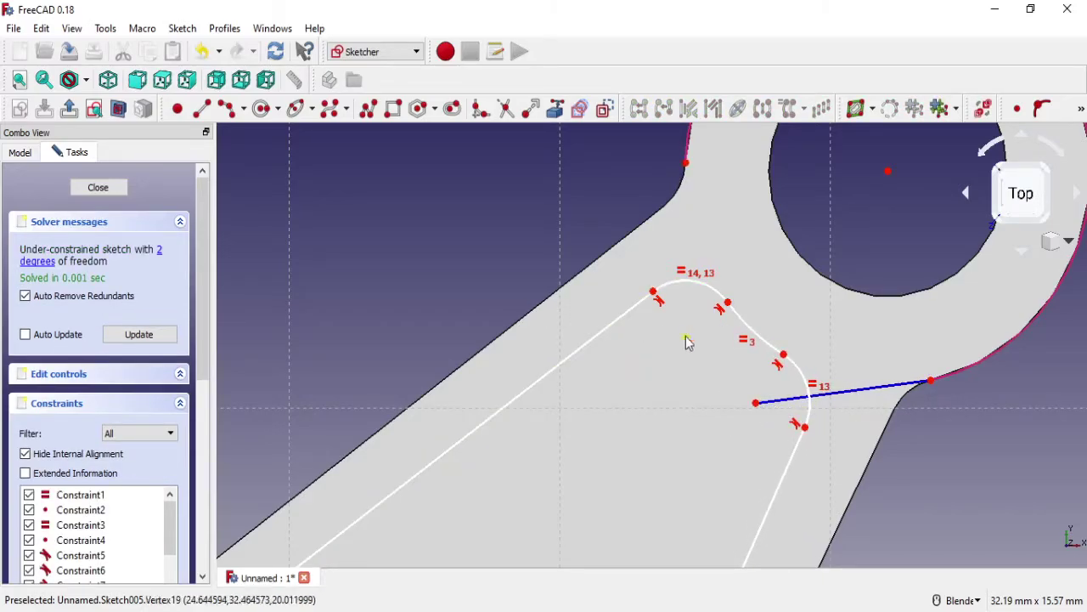
# Step: Draw a vertical construction line from the fillet arc centre to the outline's top vertex
pyautogui.moveTo(686, 337)
pyautogui.mouseDown()
pyautogui.moveTo(712, 374)
pyautogui.moveTo(697, 359)
pyautogui.mouseUp()
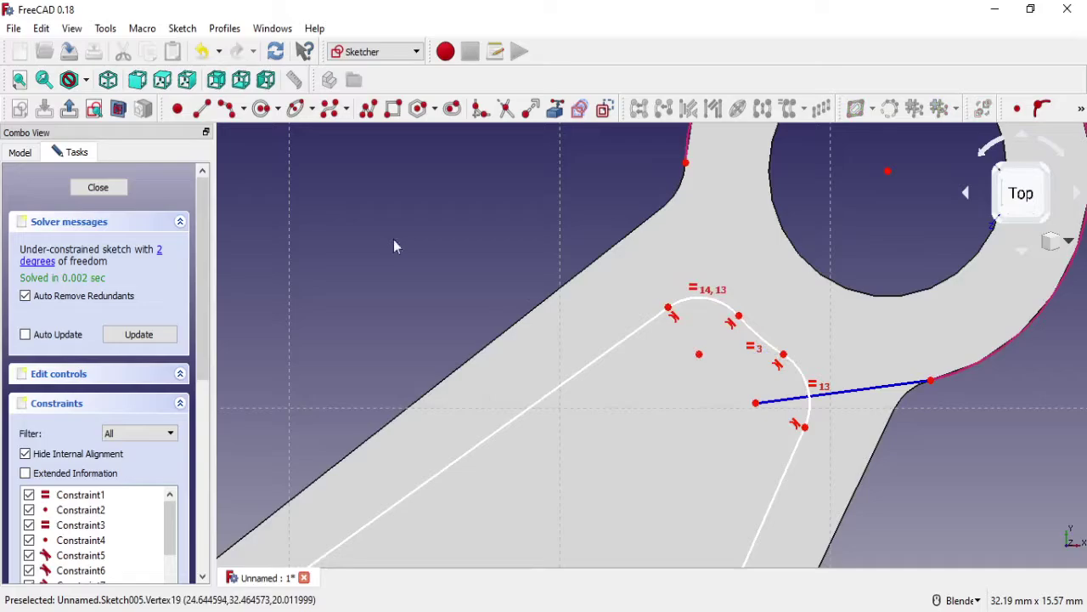
pyautogui.click(202, 108)
pyautogui.click(698, 353)
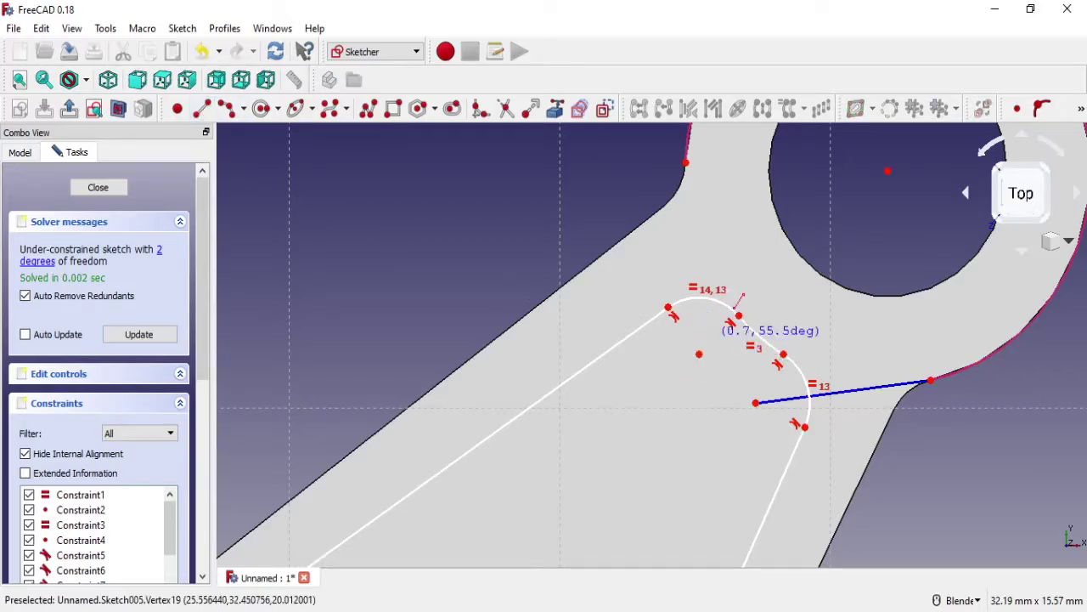
pyautogui.click(686, 163)
pyautogui.rightClick(709, 182)
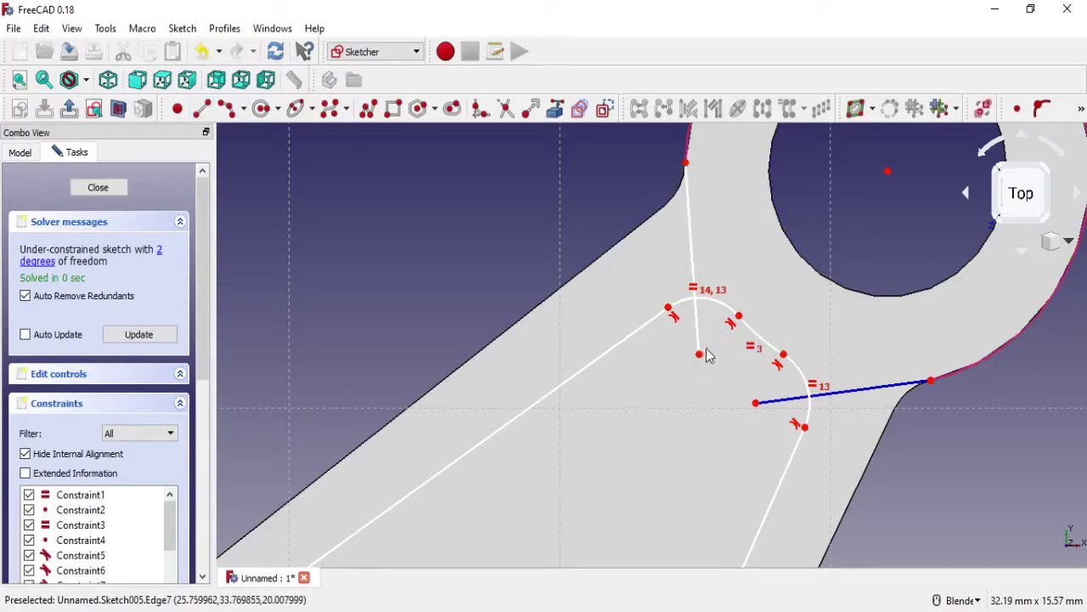
pyautogui.click(692, 254)
pyautogui.click(605, 108)
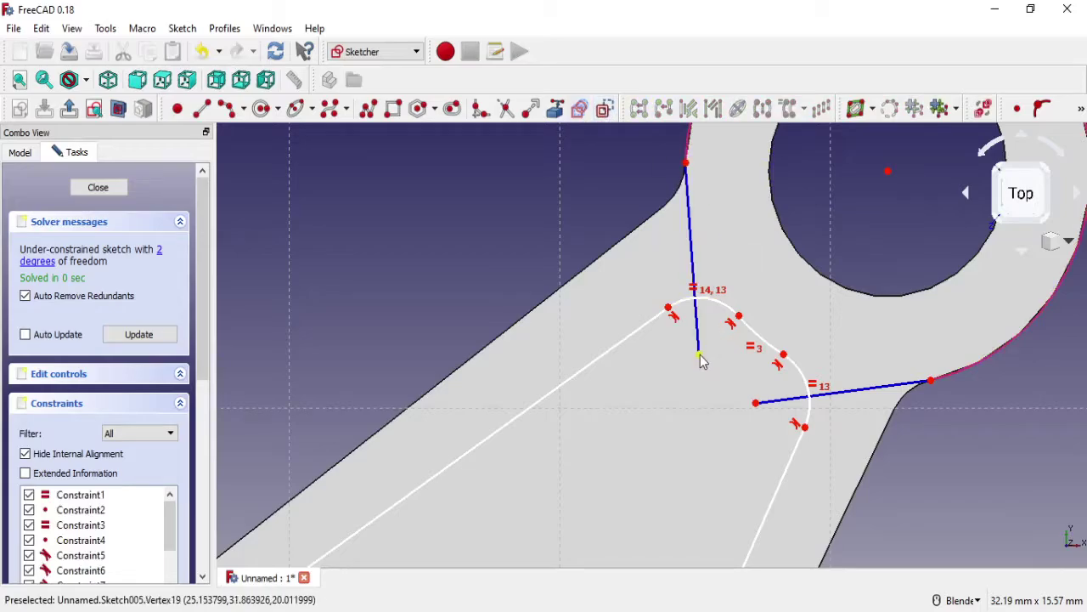
# Step: Adjust the line ends and apply a vertical distance constraint to the new construction line
pyautogui.moveTo(699, 355)
pyautogui.mouseDown()
pyautogui.moveTo(686, 348)
pyautogui.moveTo(693, 360)
pyautogui.mouseUp()
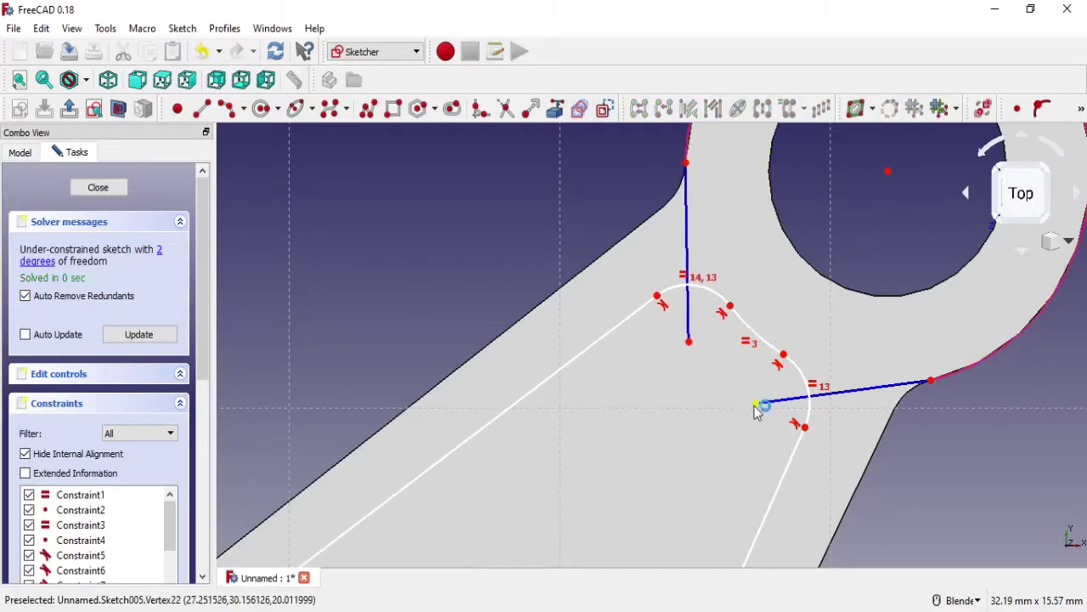
pyautogui.moveTo(759, 408); pyautogui.dragTo(739, 423)
pyautogui.click(1081, 108)
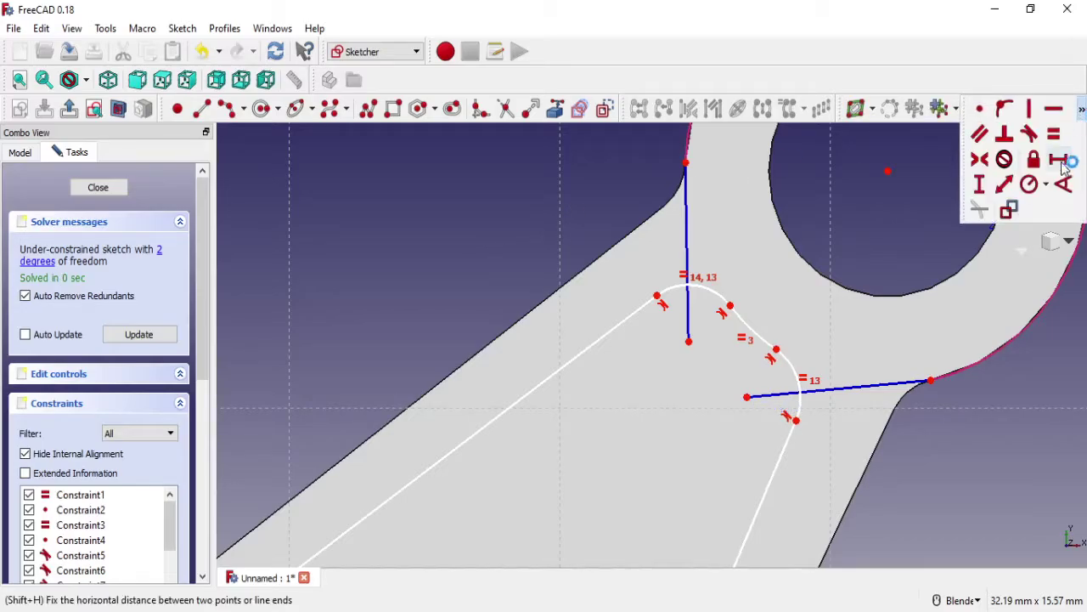
pyautogui.click(1003, 185)
pyautogui.click(688, 252)
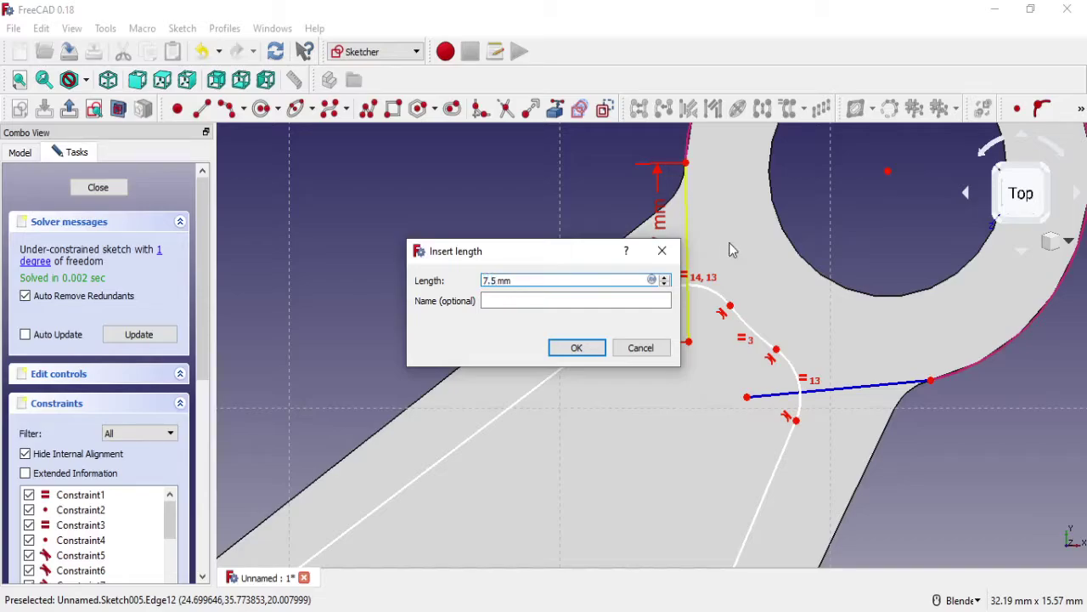
# Step: Enter a 6.5 mm length, reshape the rounded corner, and make the two short lines equal
pyautogui.write('.5')
pyautogui.click(576, 347)
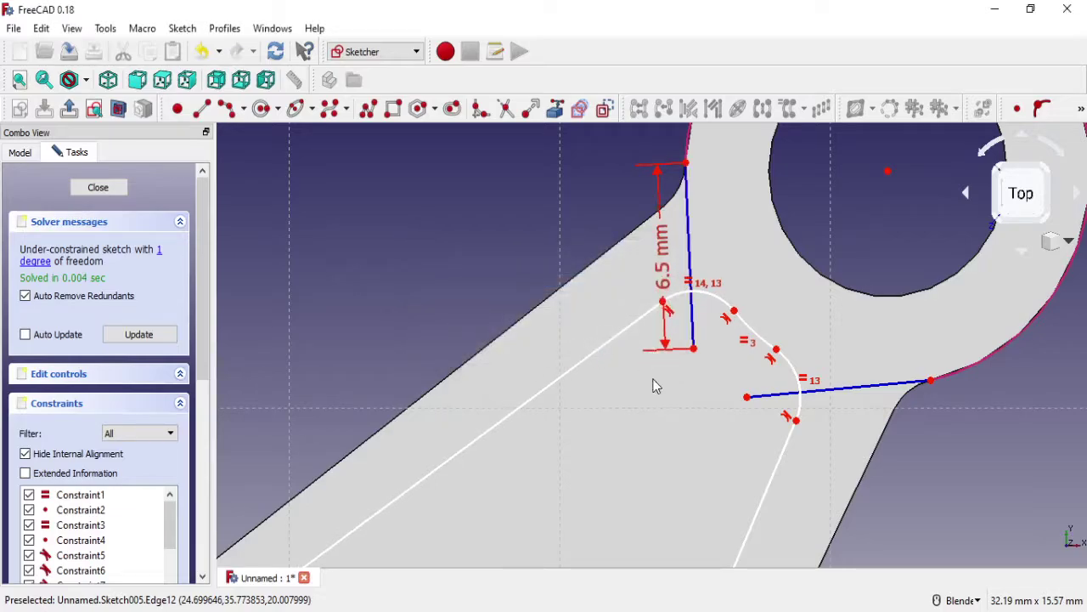
pyautogui.moveTo(740, 398); pyautogui.dragTo(731, 386)
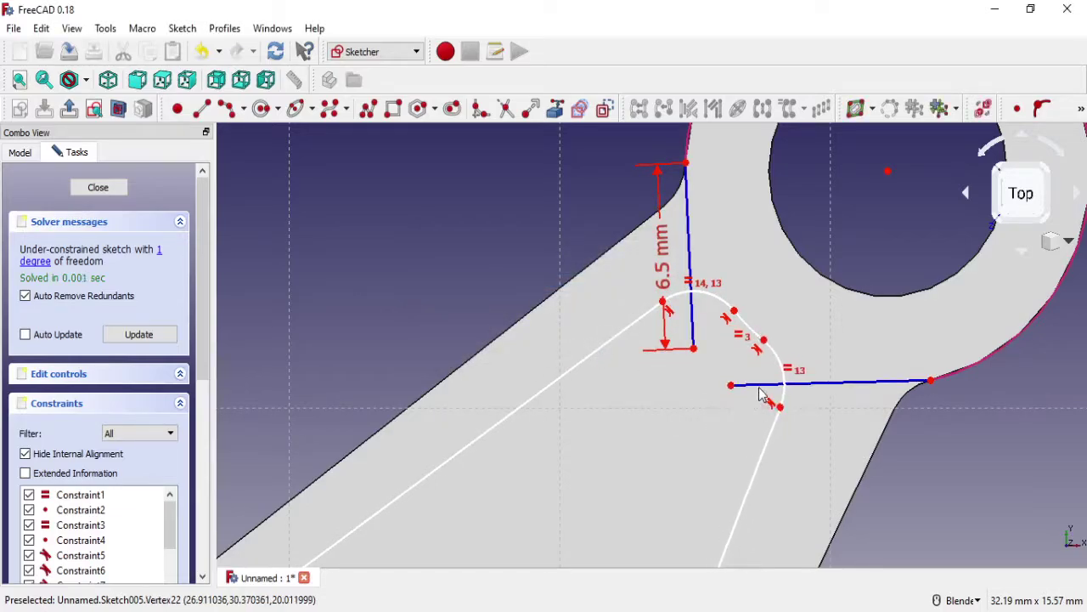
pyautogui.click(703, 276)
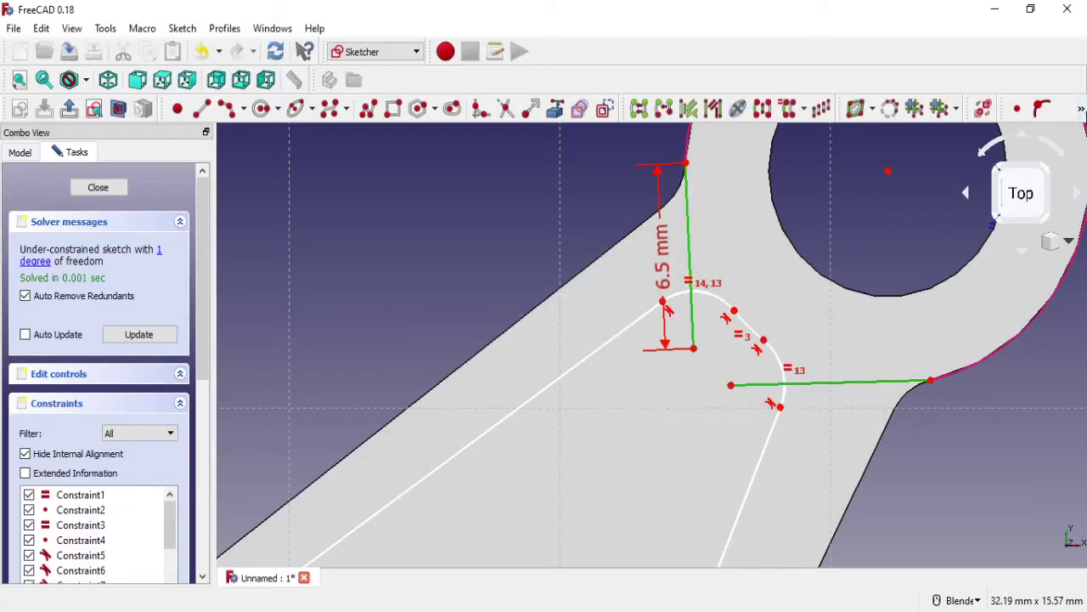
pyautogui.click(1080, 108)
pyautogui.click(1005, 134)
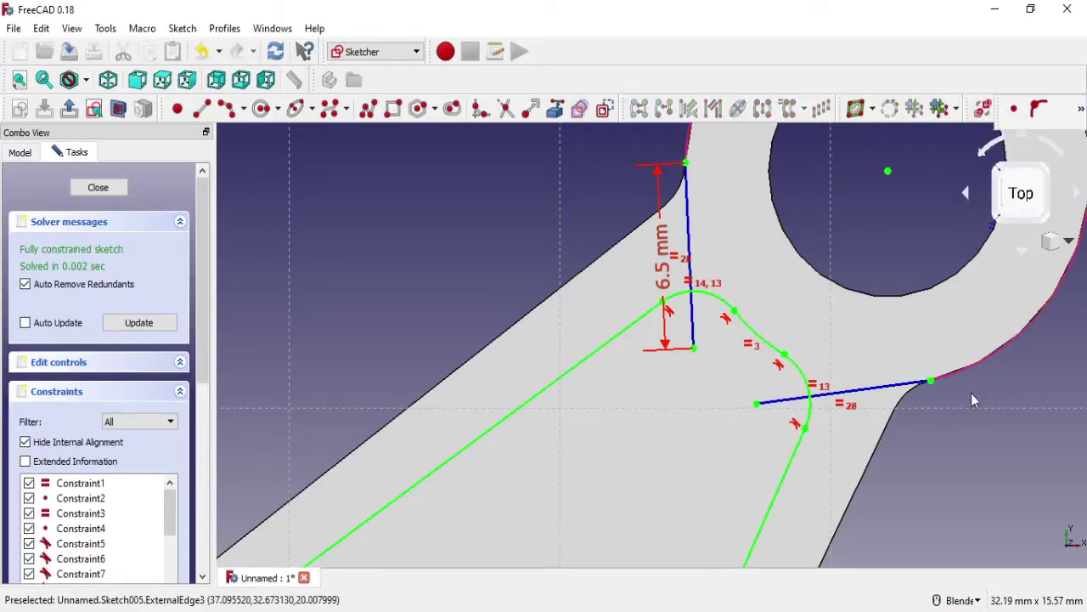
# Step: Change the 9 mm vertical offset dimension to 10 mm
pyautogui.scroll(-5, 960, 406)
pyautogui.scroll(2, 770, 303)
pyautogui.scroll(1, 790, 348)
pyautogui.scroll(1, 791, 358)
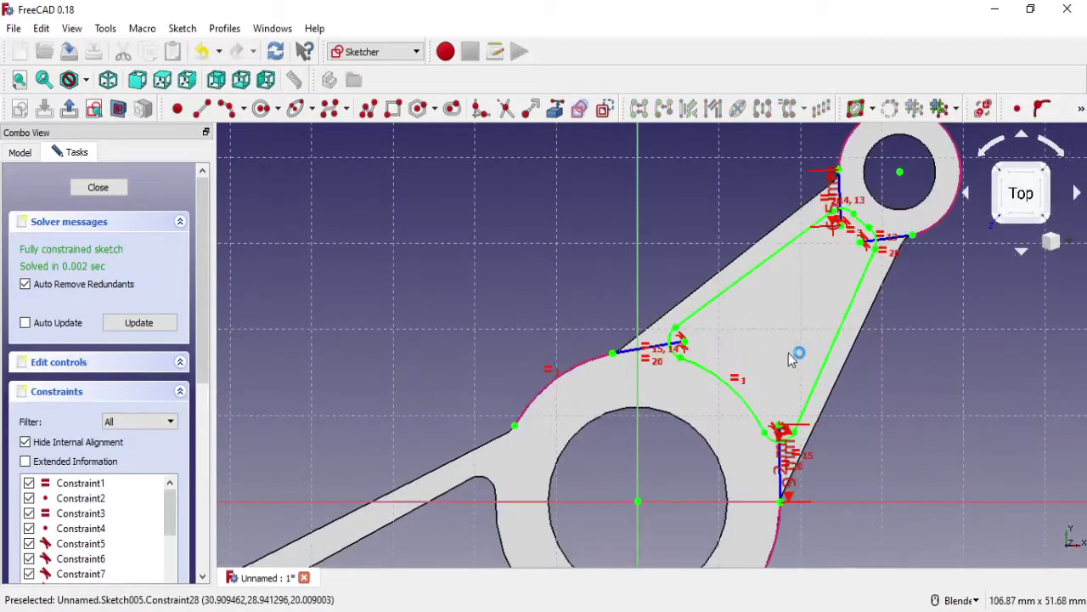
pyautogui.scroll(2, 794, 475)
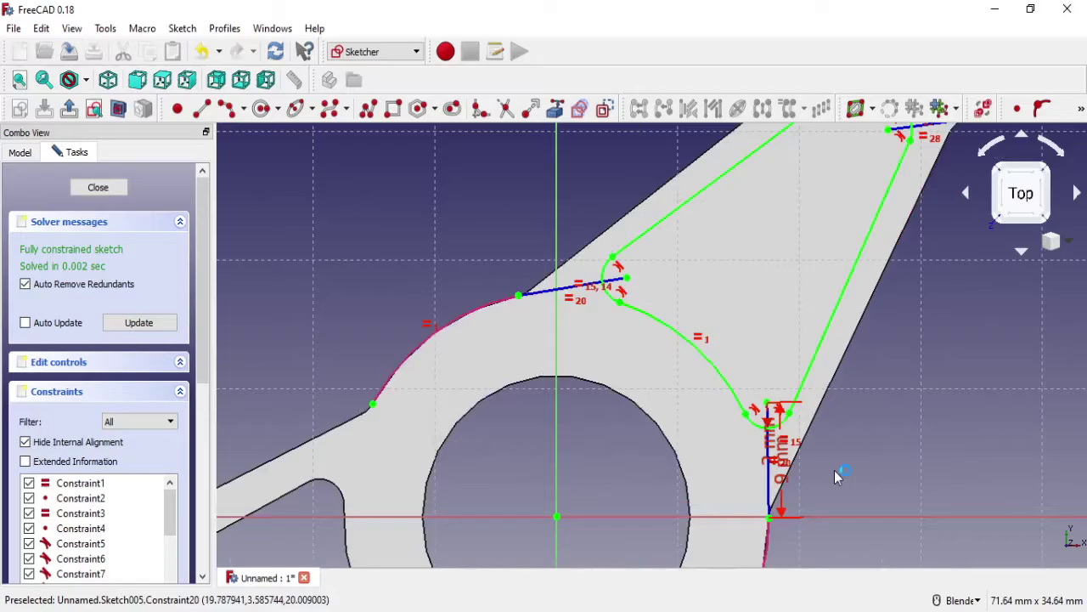
pyautogui.doubleClick(791, 477)
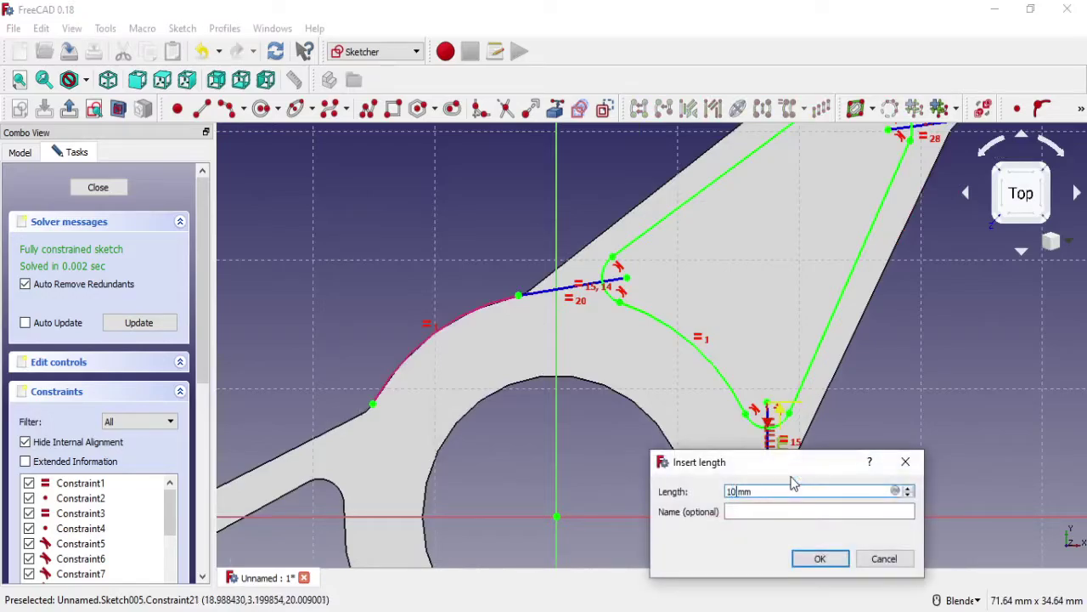
pyautogui.click(818, 558)
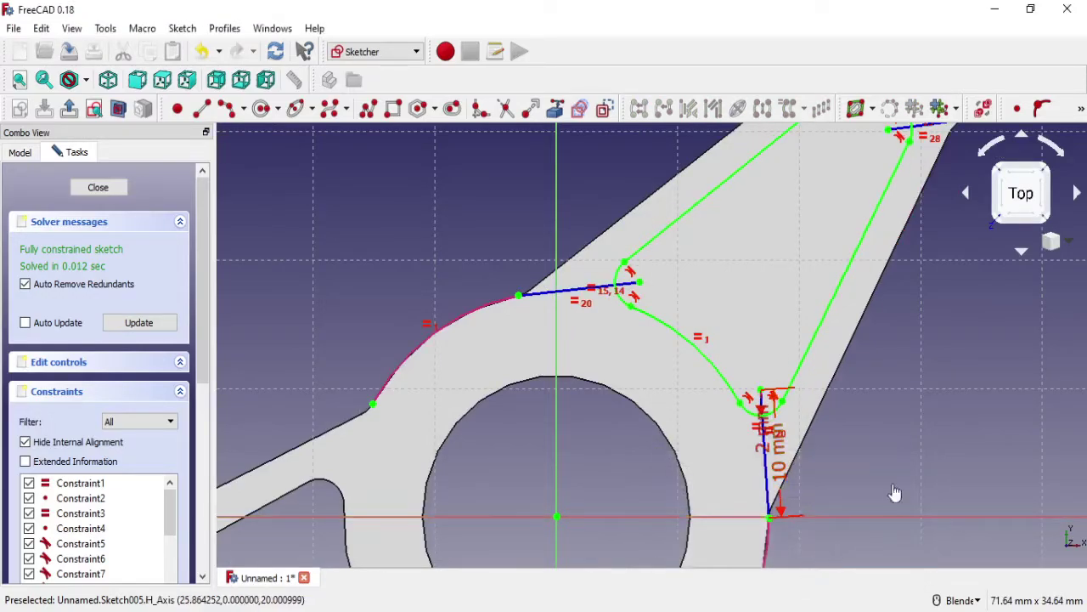
# Step: Change the 6.5 mm corner offset to 7 mm, fully constraining the cutout sketch
pyautogui.keyDown('shift'); pyautogui.moveTo(887, 293); pyautogui.dragTo(779, 433, button='middle'); pyautogui.keyUp('shift')
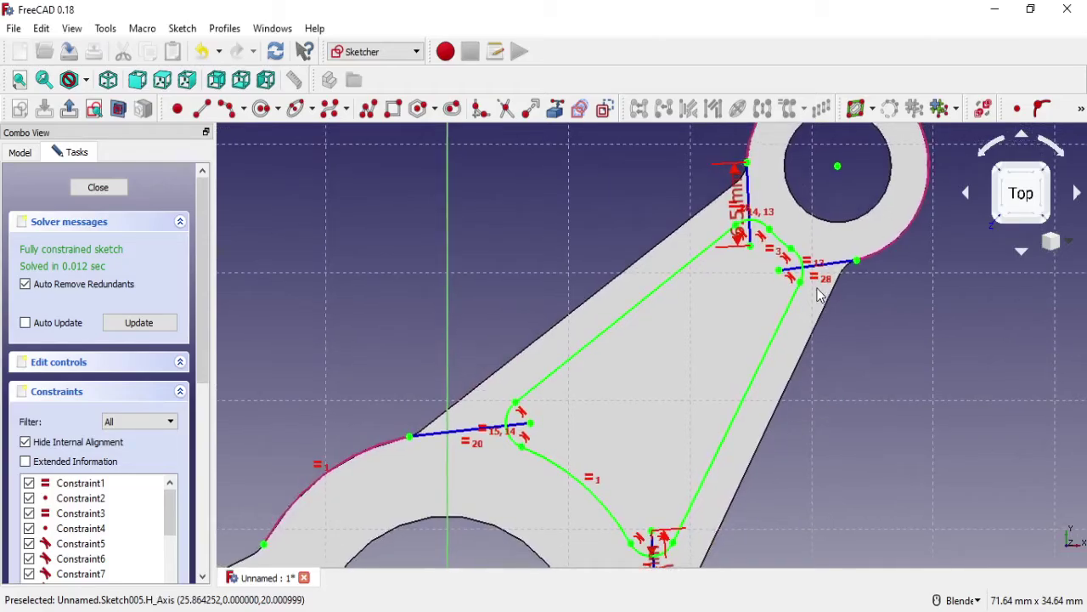
pyautogui.moveTo(736, 182); pyautogui.dragTo(533, 188)
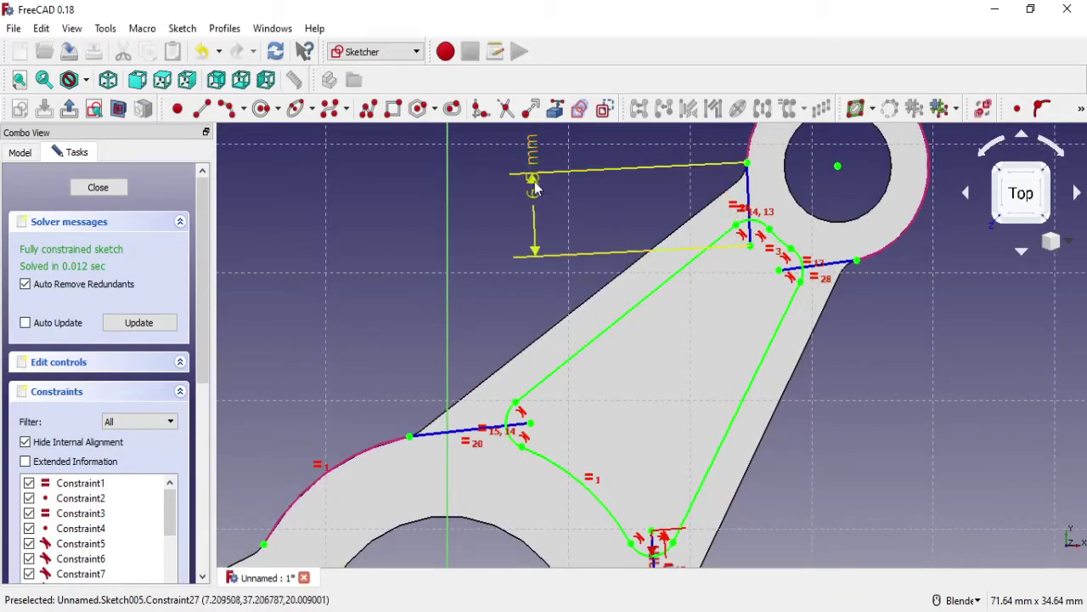
pyautogui.doubleClick(537, 200)
pyautogui.write('7')
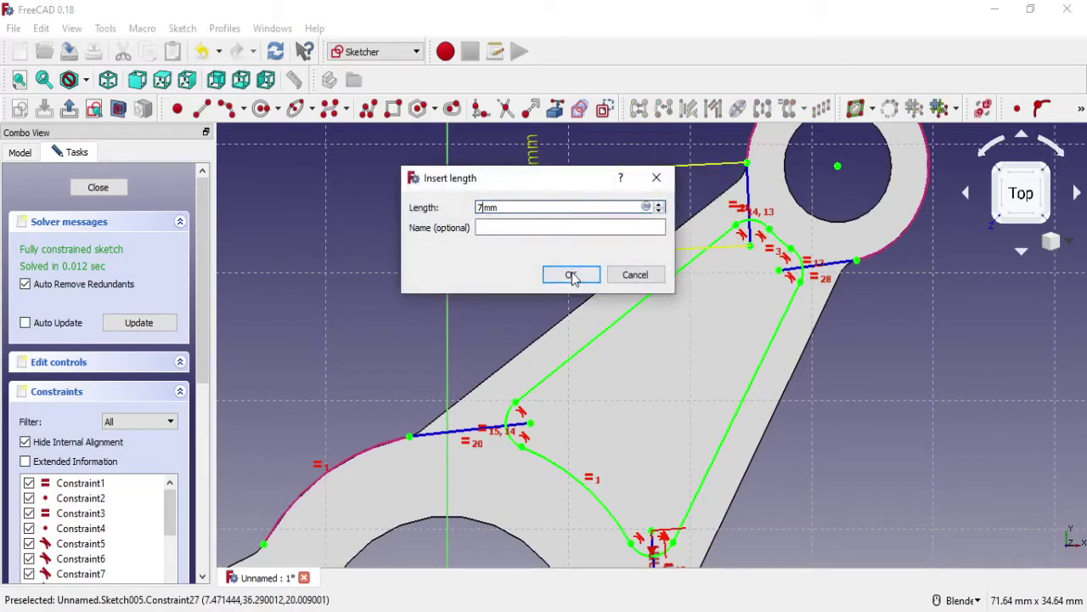
pyautogui.click(572, 275)
pyautogui.keyDown('shift'); pyautogui.moveTo(700, 463); pyautogui.dragTo(721, 364, button='middle'); pyautogui.keyUp('shift')
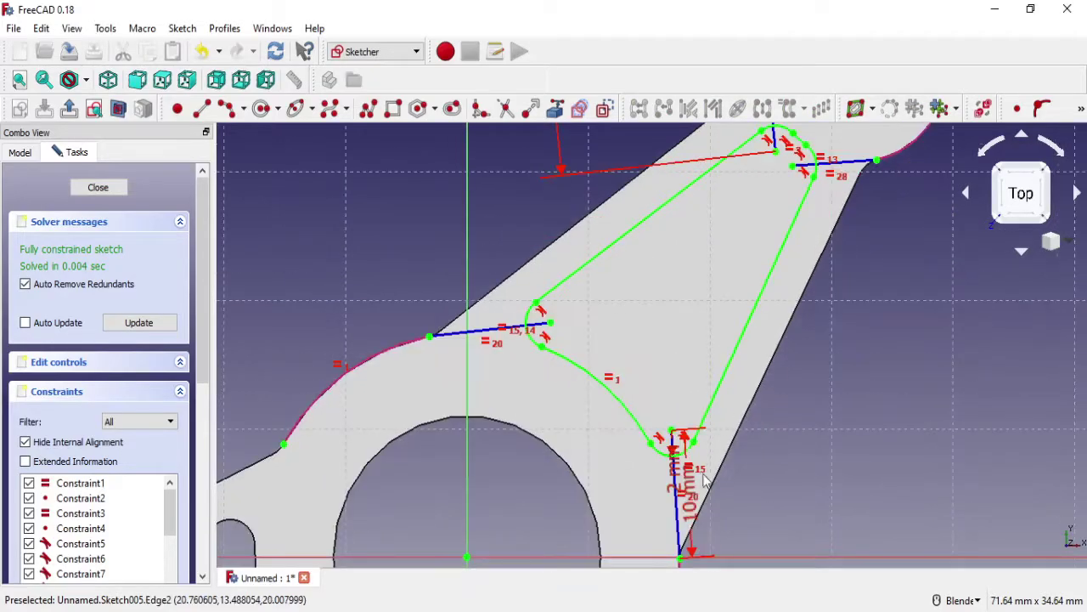
pyautogui.click(689, 523)
pyautogui.press('i')
pyautogui.scroll(-3, 810, 368)
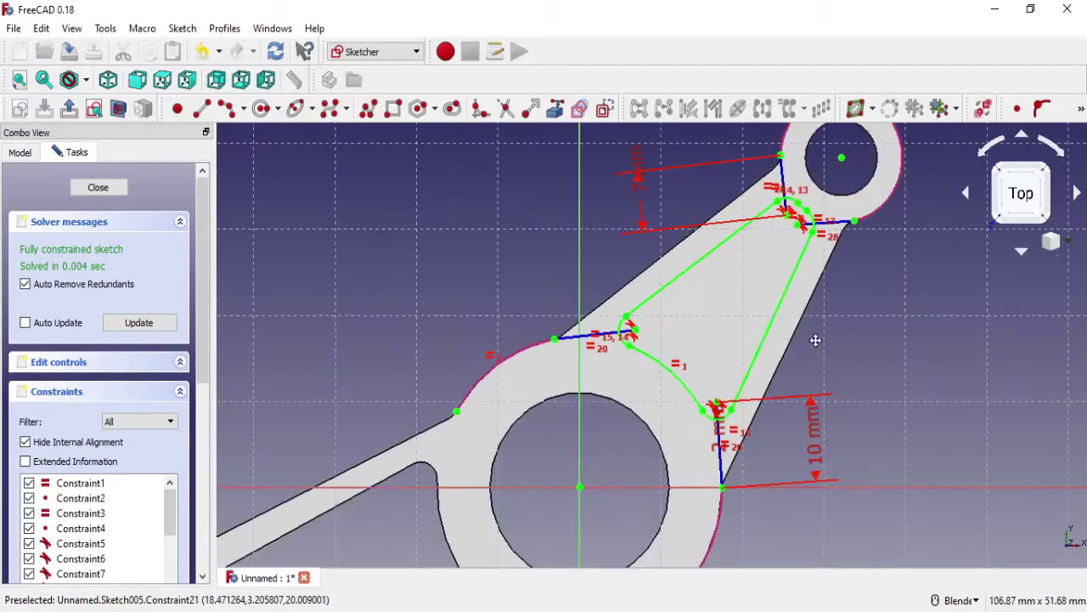
# Step: Close the sketch and pocket it with type Through all as Pocket002
pyautogui.click(112, 187)
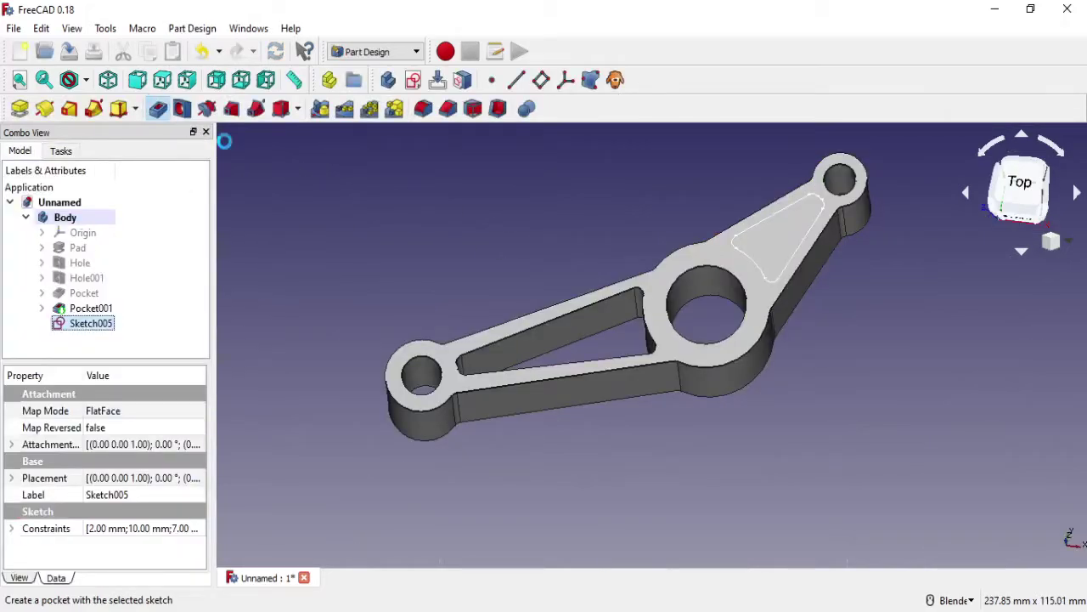
pyautogui.click(157, 107)
pyautogui.click(157, 255)
pyautogui.click(153, 277)
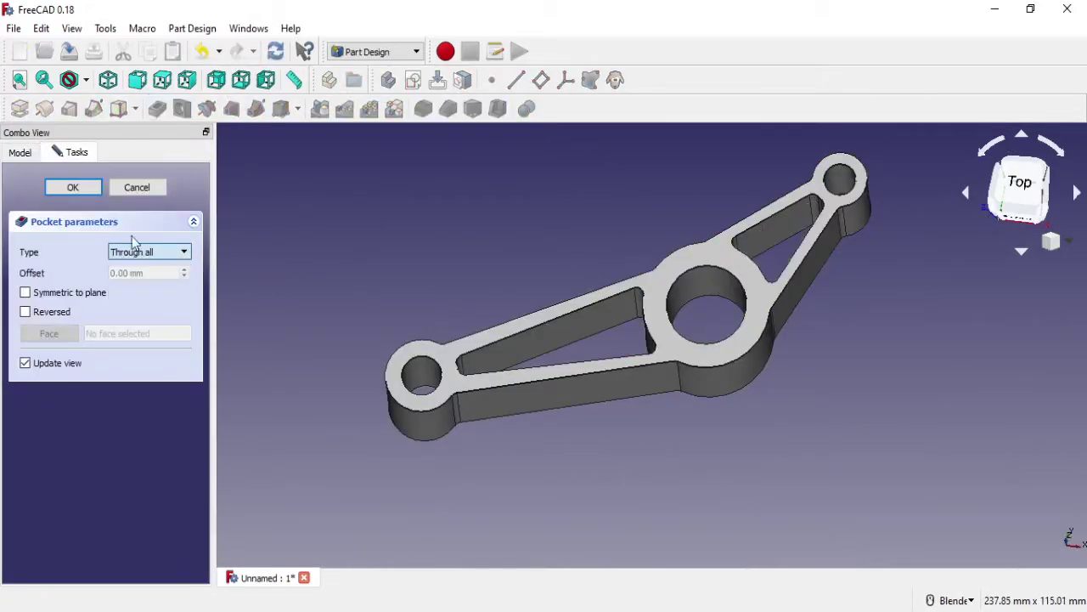
pyautogui.press('Return')
# Step: Orbit the part to inspect the new triangular opening
pyautogui.moveTo(575, 195); pyautogui.dragTo(714, 238, button='middle')
pyautogui.scroll(2, 718, 237)
pyautogui.scroll(2, 718, 234)
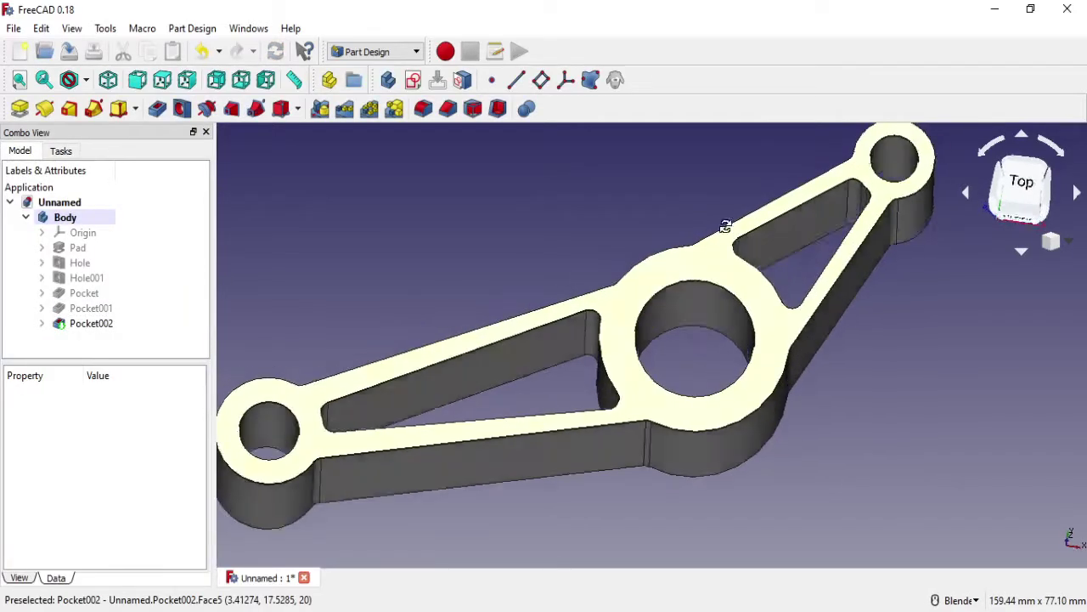
pyautogui.scroll(2, 707, 283)
pyautogui.scroll(-2, 706, 282)
pyautogui.moveTo(705, 282); pyautogui.dragTo(603, 323, button='middle')
pyautogui.scroll(3, 585, 326)
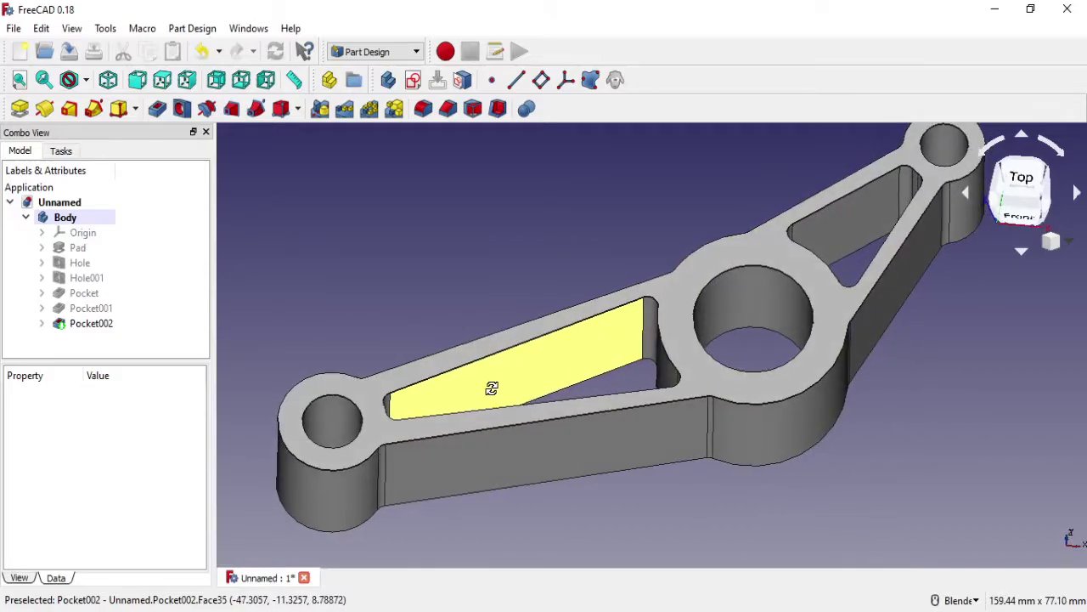
pyautogui.moveTo(491, 389)
pyautogui.mouseDown(button='middle')
pyautogui.moveTo(473, 291)
pyautogui.moveTo(490, 311)
pyautogui.moveTo(619, 303)
pyautogui.moveTo(597, 352)
pyautogui.mouseUp(button='middle')
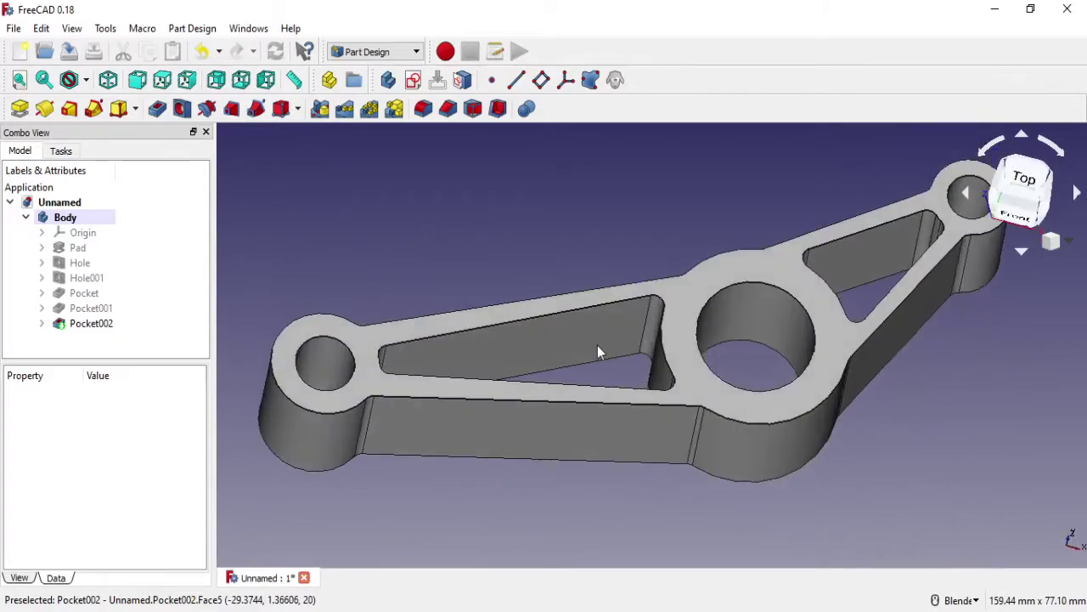
# Step: Start a new sketch on the arm's top face and centre the left boss
pyautogui.click(687, 314)
pyautogui.click(413, 79)
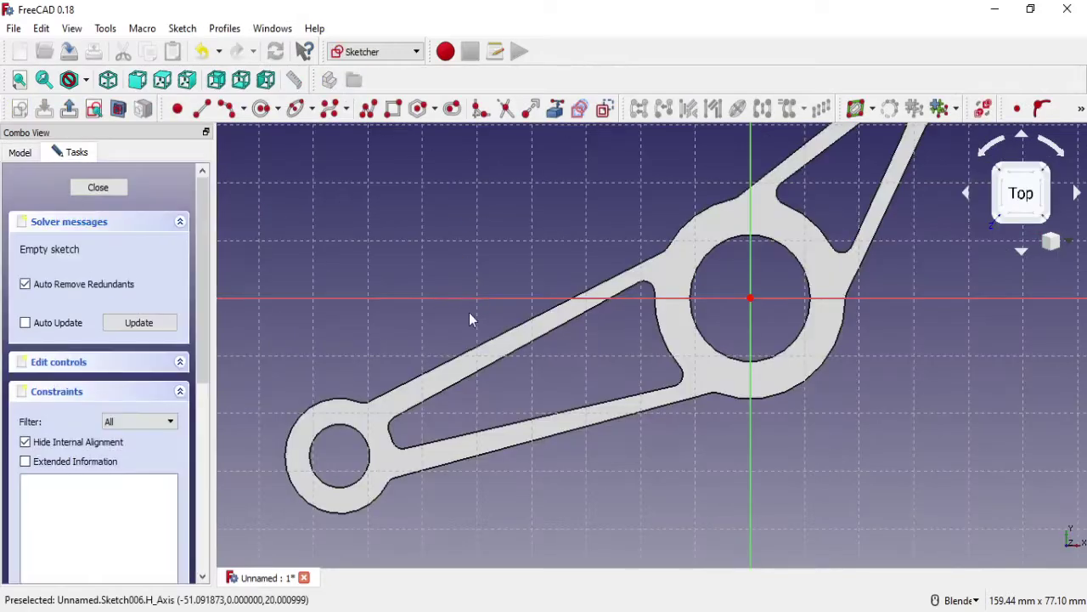
pyautogui.scroll(3, 395, 441)
pyautogui.scroll(2, 337, 441)
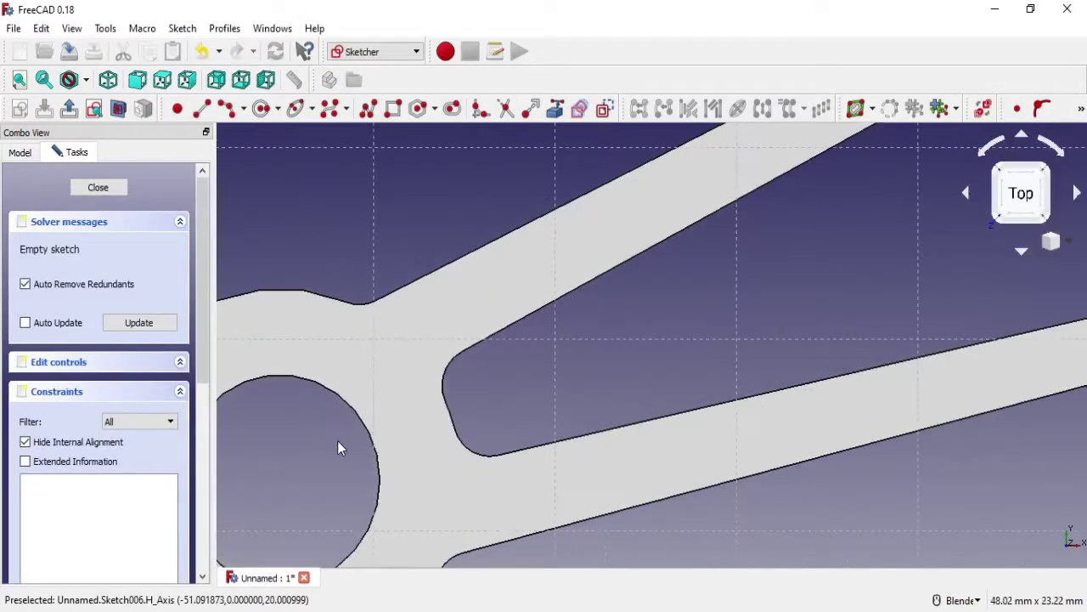
pyautogui.scroll(-3, 328, 443)
pyautogui.keyDown('shift'); pyautogui.moveTo(385, 316); pyautogui.dragTo(555, 189, button='middle'); pyautogui.keyUp('shift')
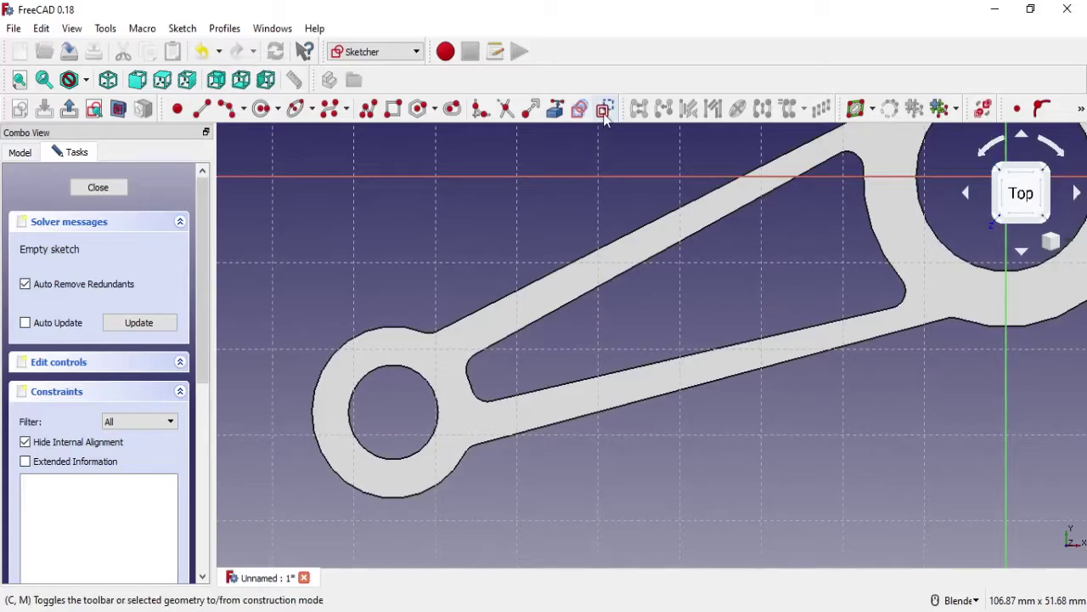
# Step: Link the boss's outer edge into the sketch as external reference geometry
pyautogui.click(580, 108)
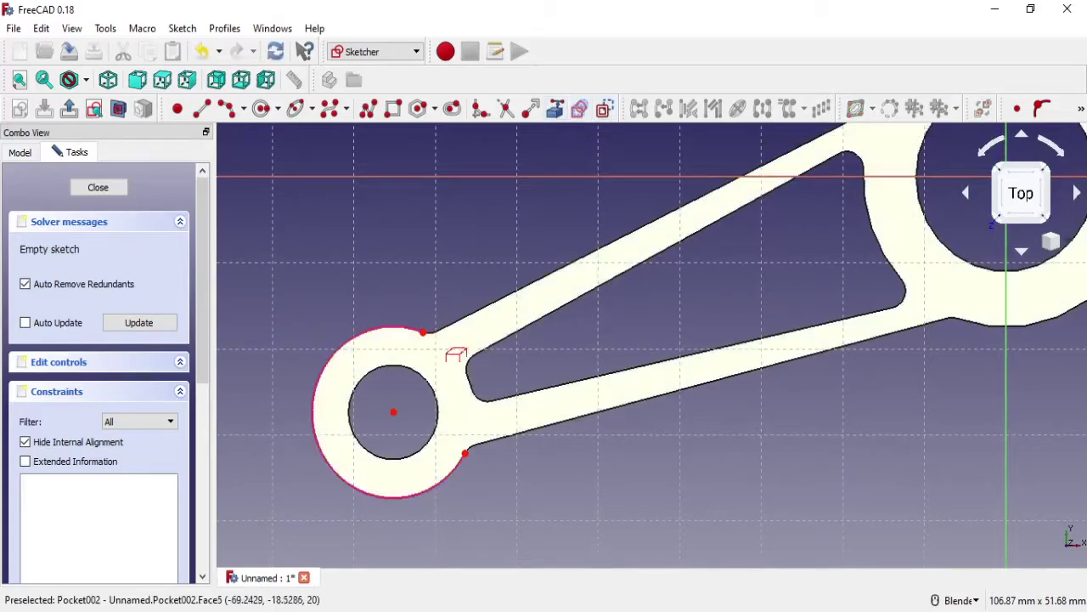
pyautogui.moveTo(457, 355)
pyautogui.mouseDown(button='middle')
pyautogui.moveTo(484, 253)
pyautogui.moveTo(500, 274)
pyautogui.mouseUp(button='middle')
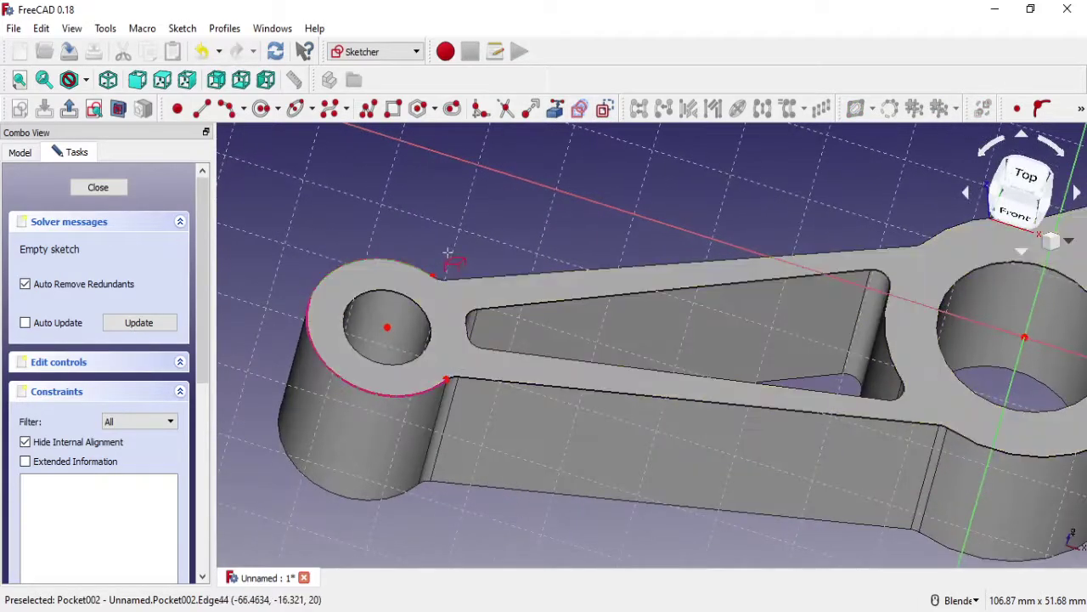
pyautogui.click(977, 435)
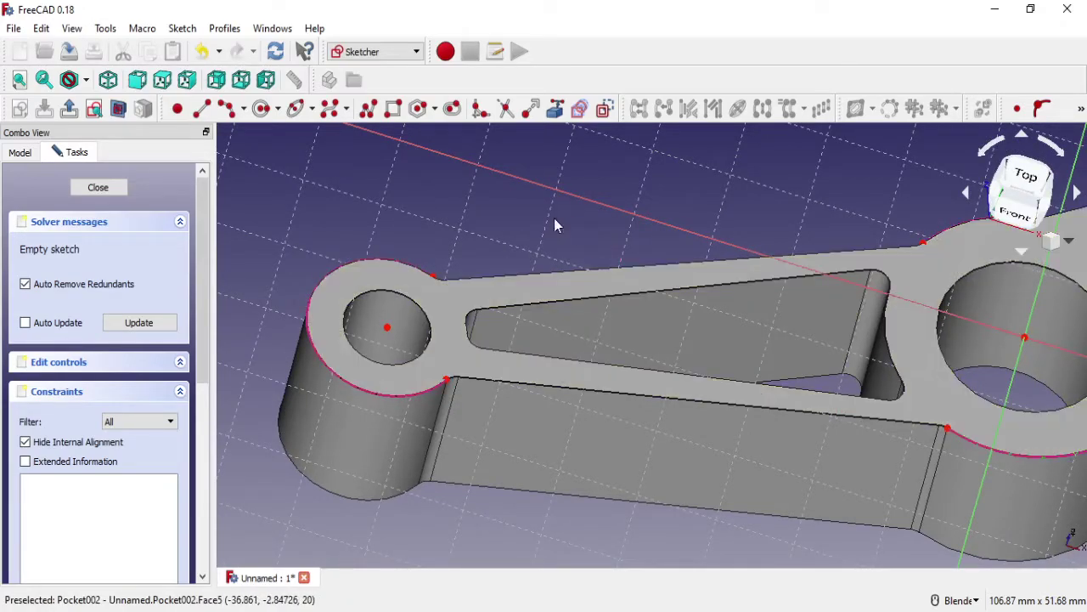
pyautogui.scroll(2, 462, 349)
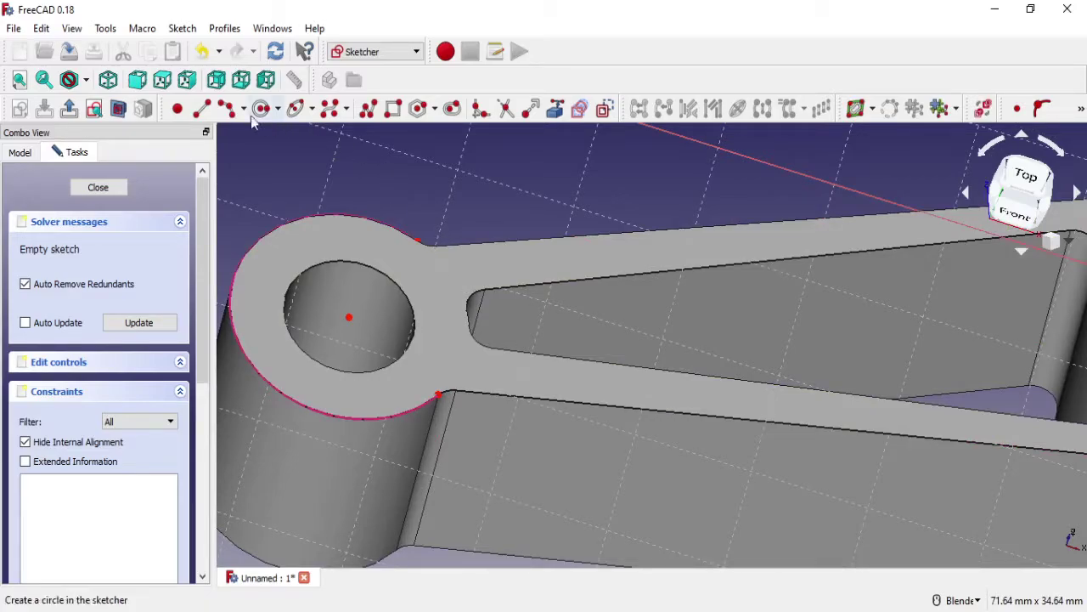
pyautogui.click(202, 108)
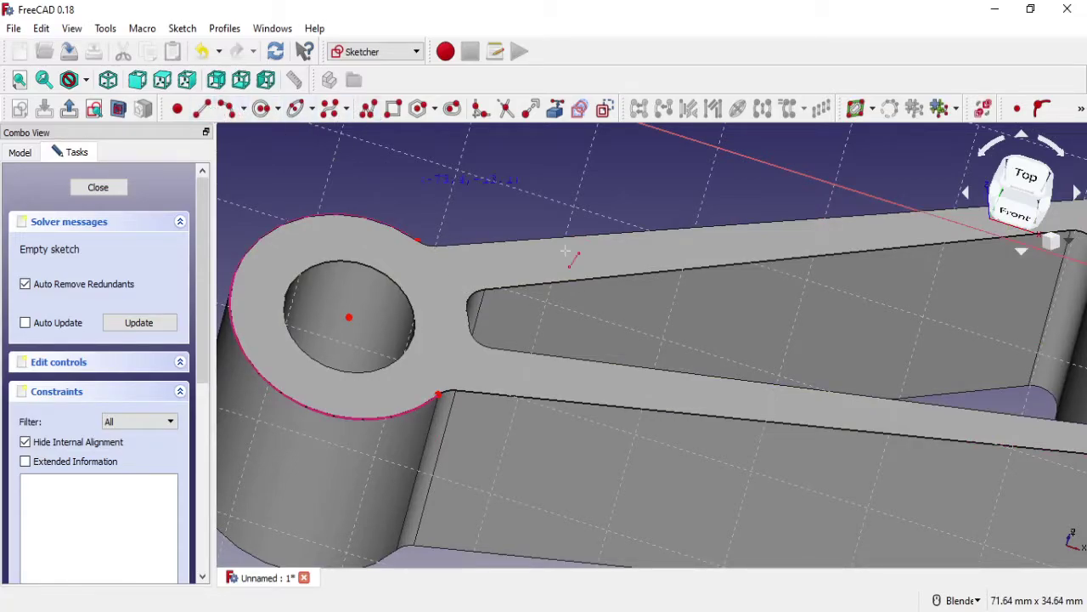
pyautogui.click(536, 263)
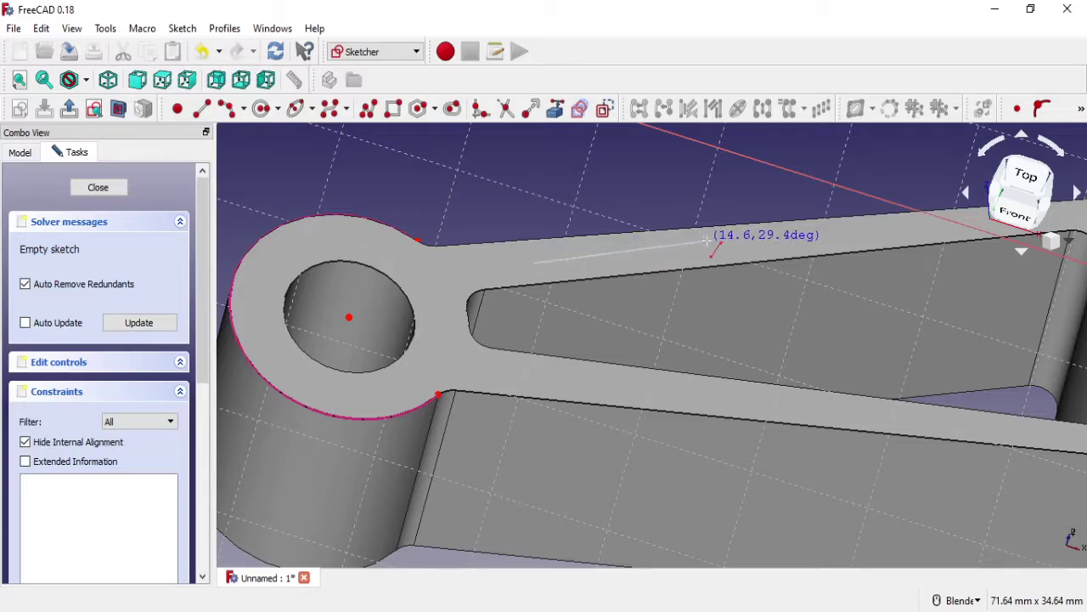
pyautogui.click(786, 237)
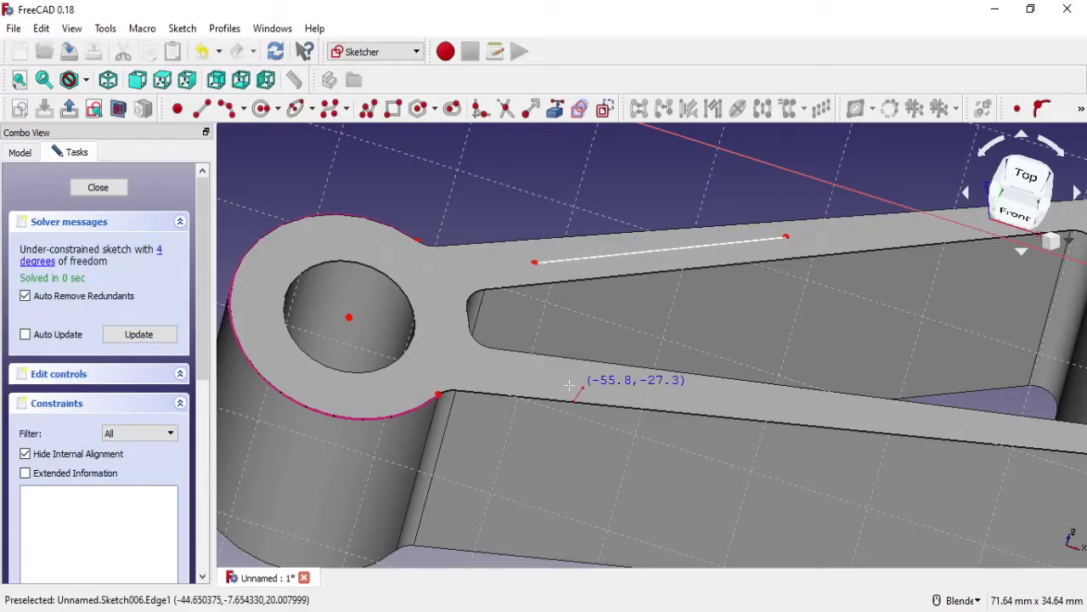
pyautogui.click(799, 411)
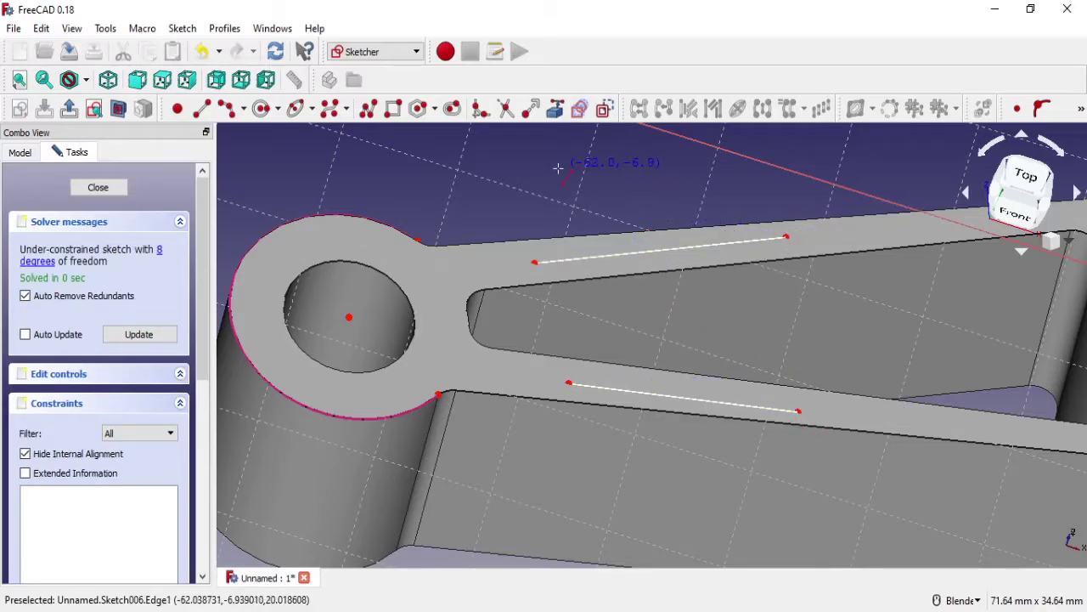
pyautogui.rightClick(534, 181)
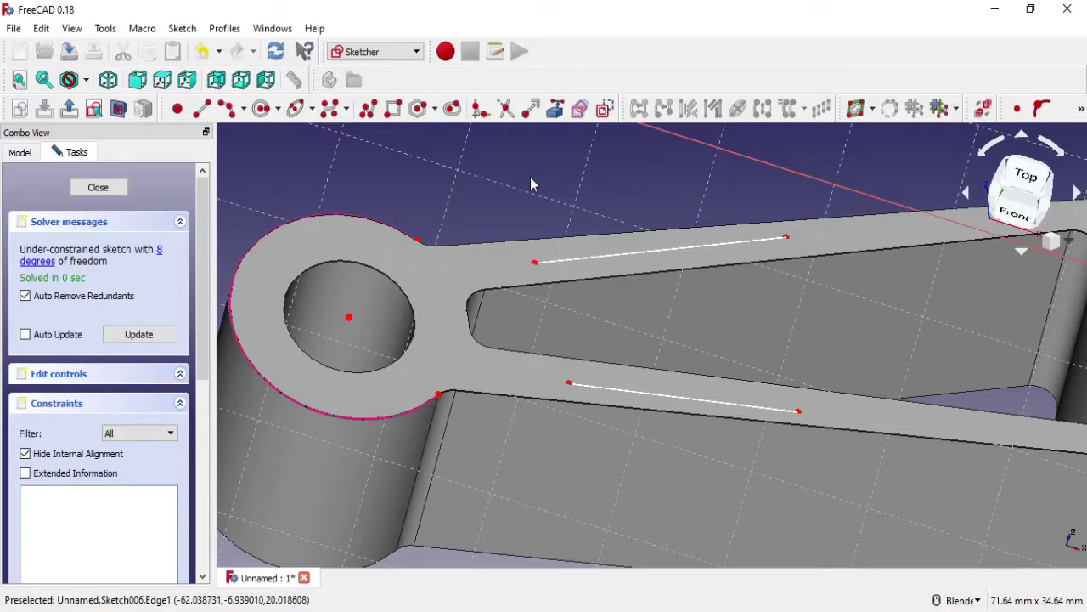
pyautogui.scroll(2, 465, 320)
pyautogui.scroll(-2, 431, 325)
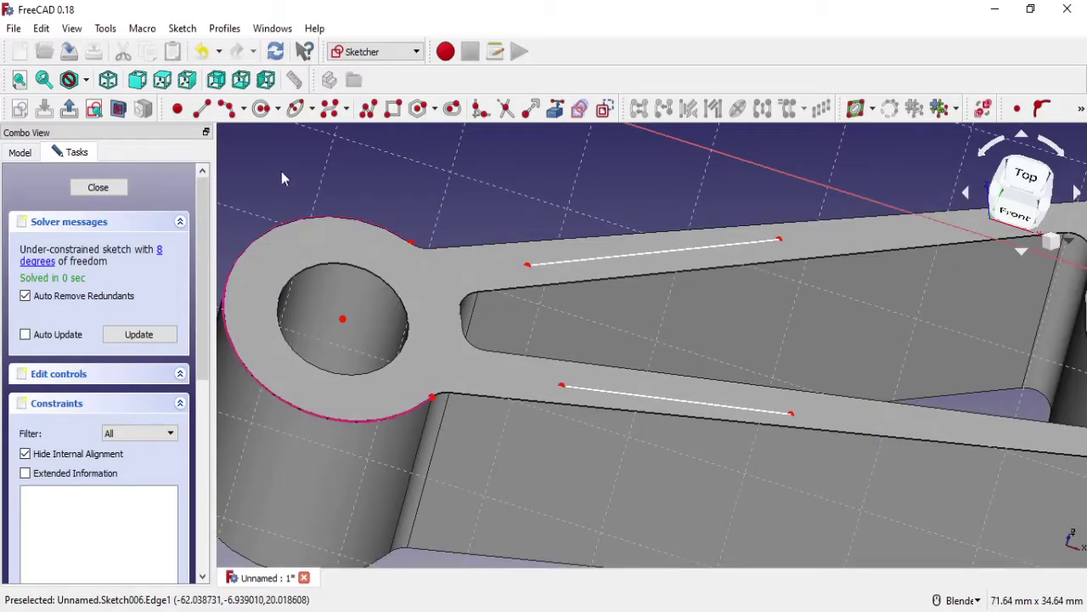
pyautogui.click(296, 108)
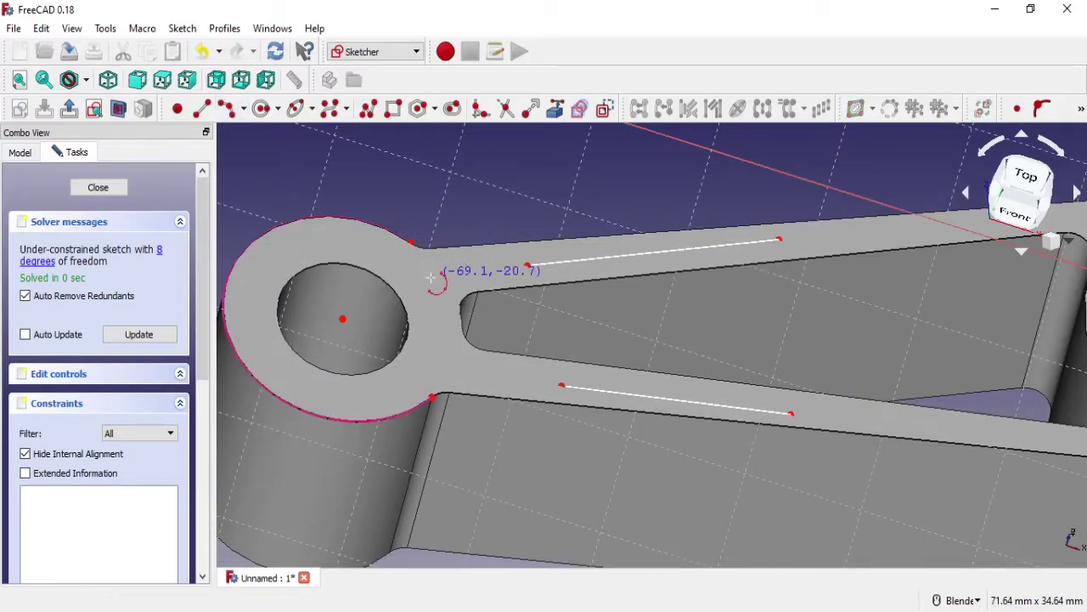
pyautogui.click(480, 367)
pyautogui.click(484, 336)
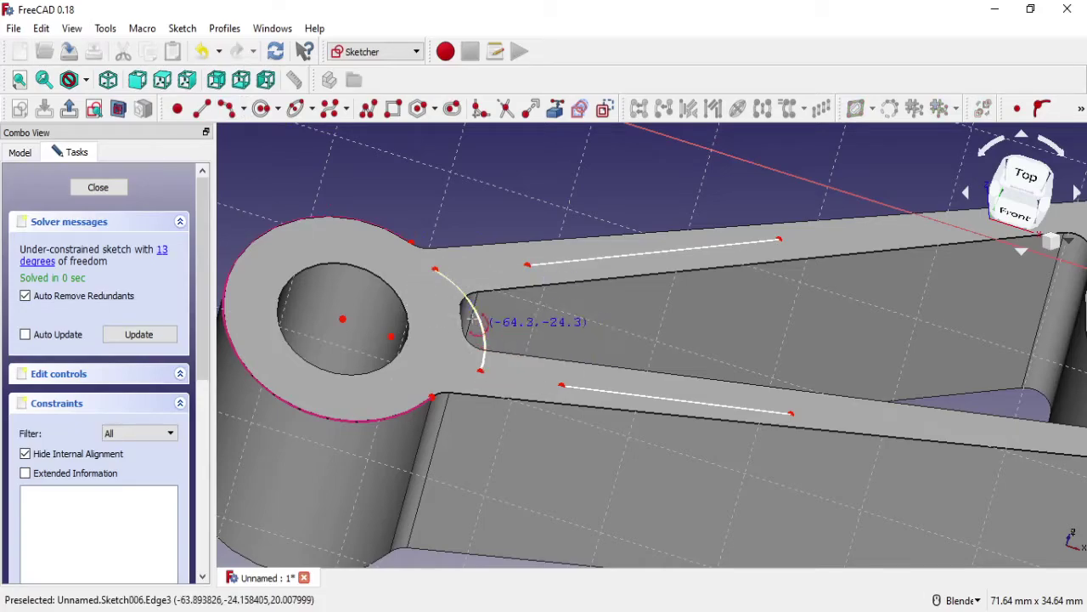
pyautogui.scroll(1, 458, 306)
pyautogui.scroll(2, 450, 297)
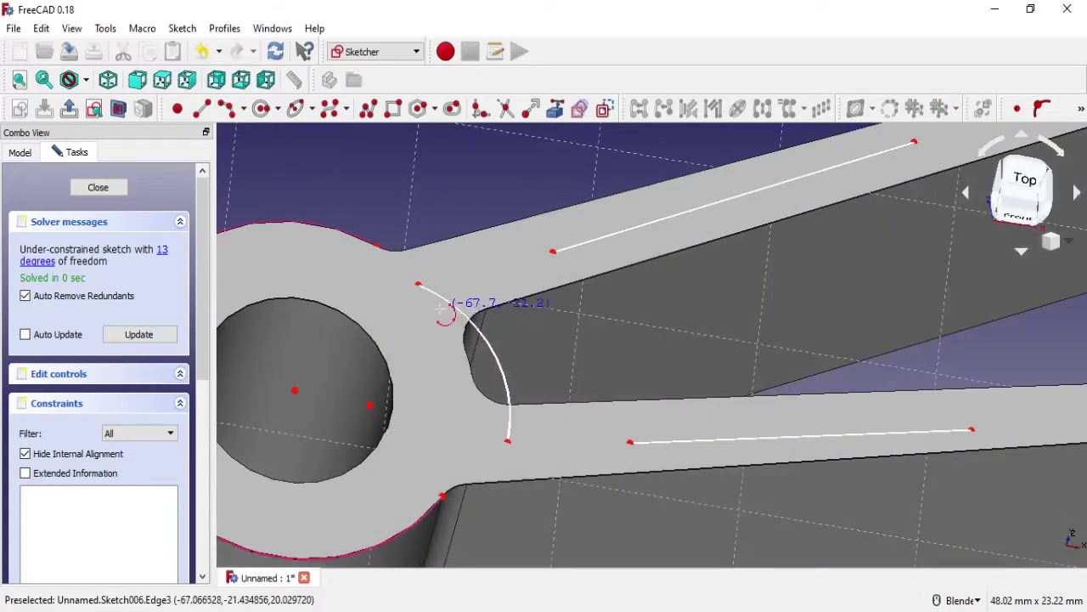
pyautogui.rightClick(442, 307)
pyautogui.keyDown('shift'); pyautogui.moveTo(473, 284); pyautogui.dragTo(555, 250, button='middle'); pyautogui.keyUp('shift')
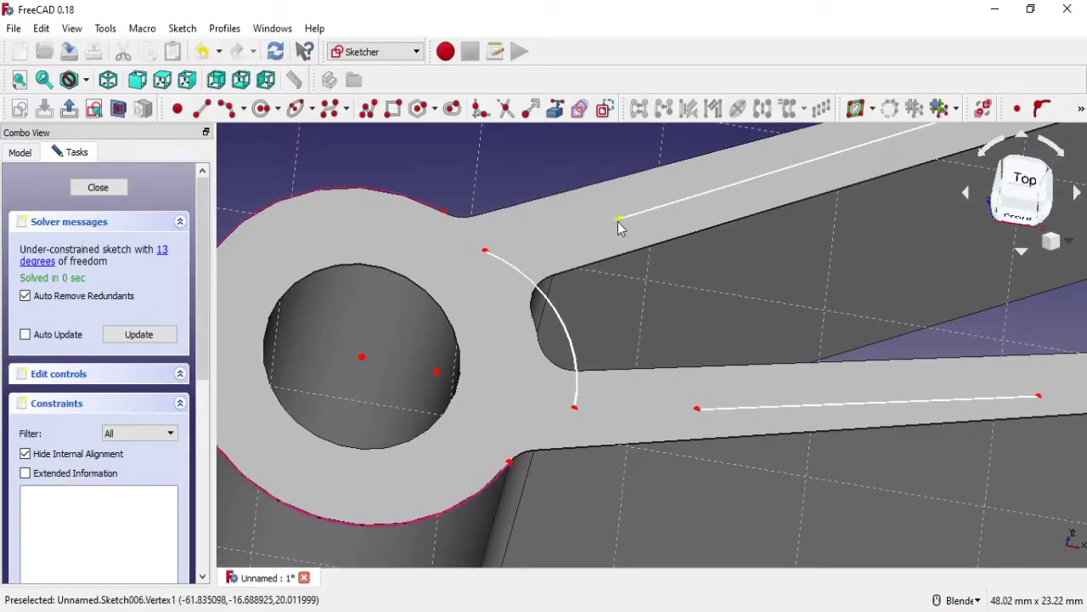
pyautogui.click(362, 358)
pyautogui.click(436, 371)
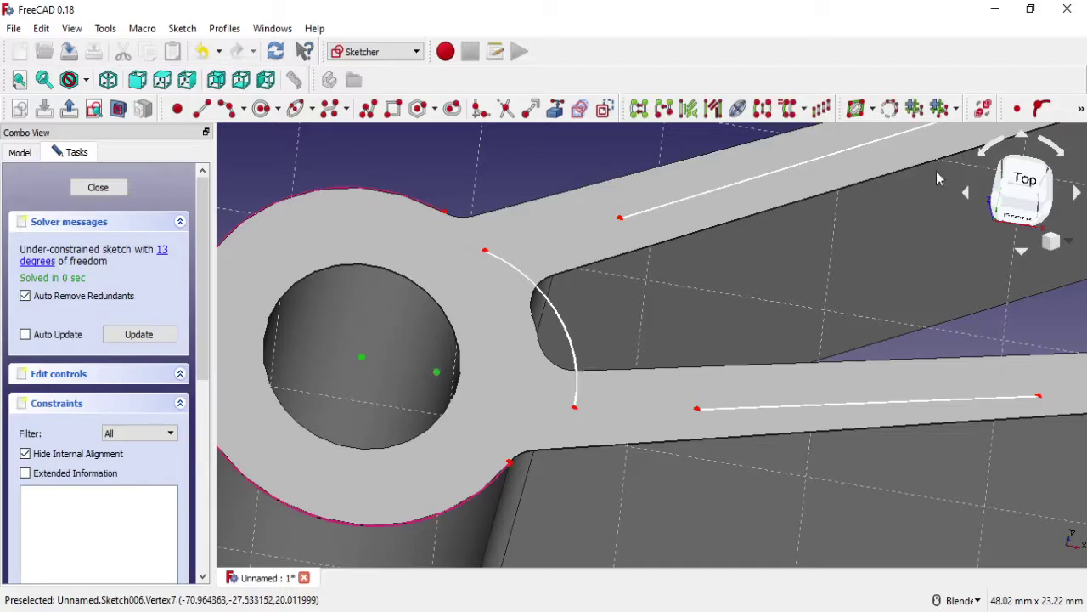
pyautogui.click(1016, 108)
pyautogui.click(415, 209)
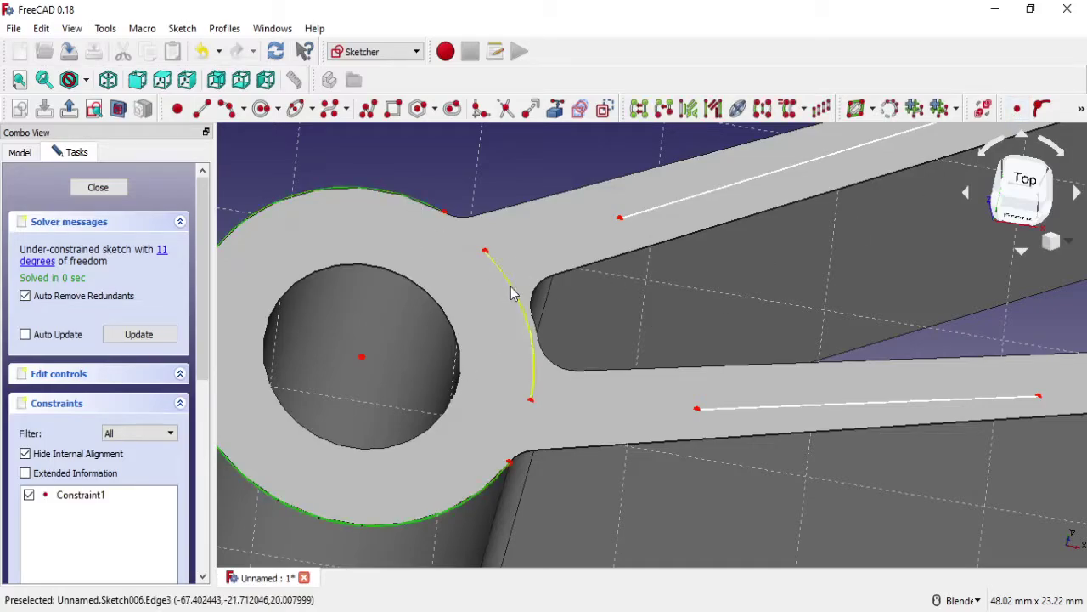
pyautogui.click(1081, 109)
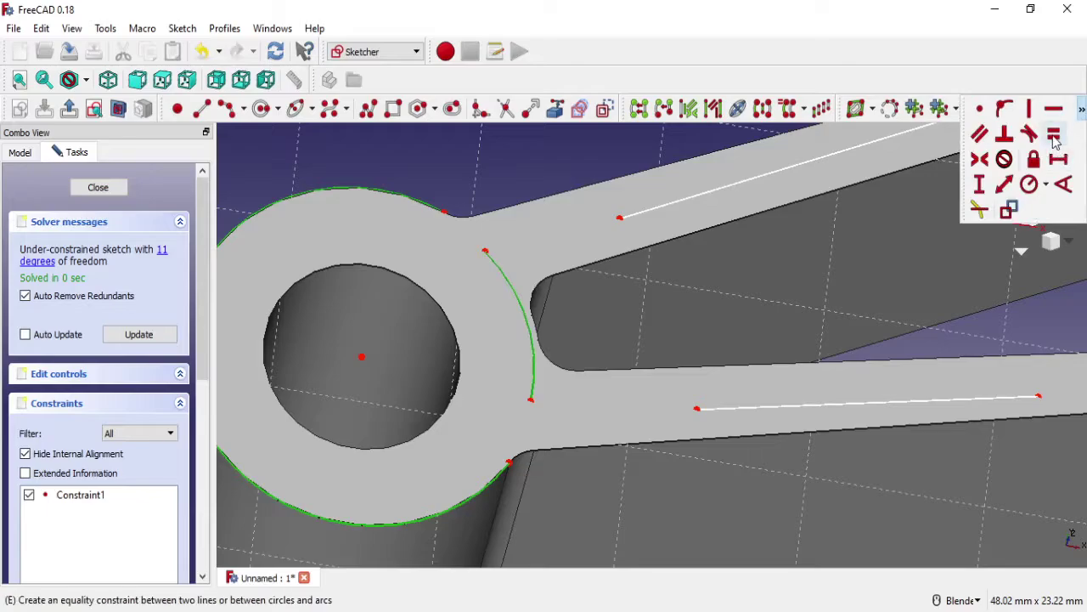
pyautogui.click(1053, 134)
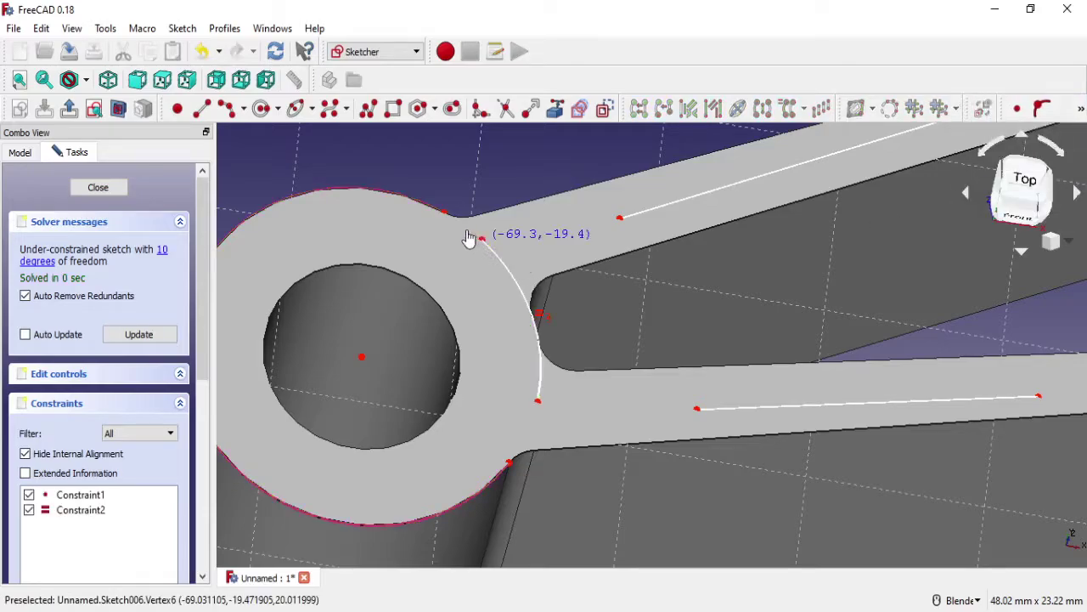
pyautogui.moveTo(468, 238); pyautogui.dragTo(485, 255)
pyautogui.click(445, 214)
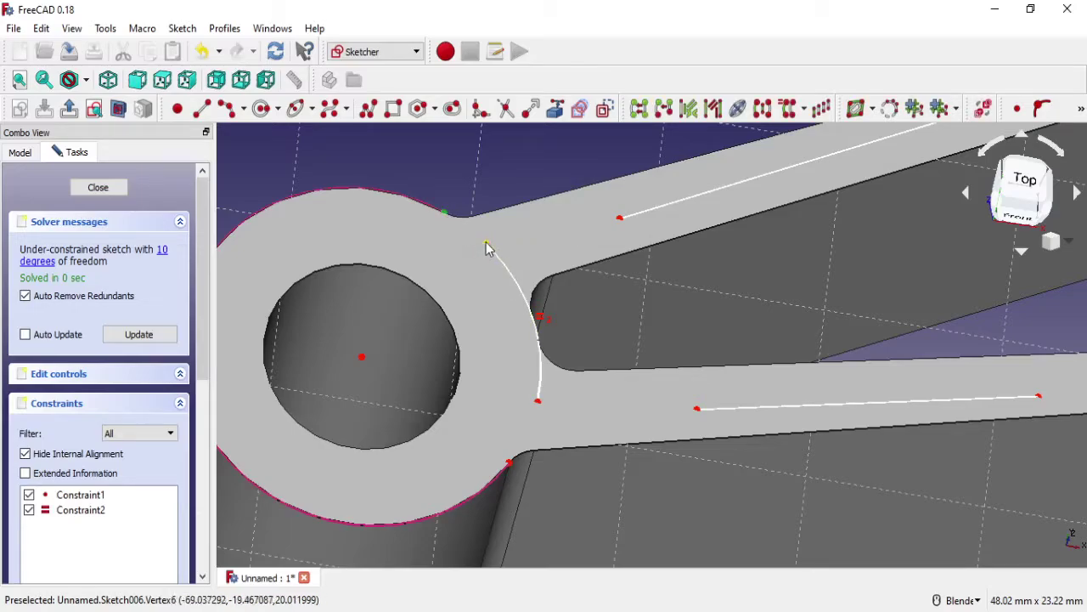
pyautogui.click(1016, 108)
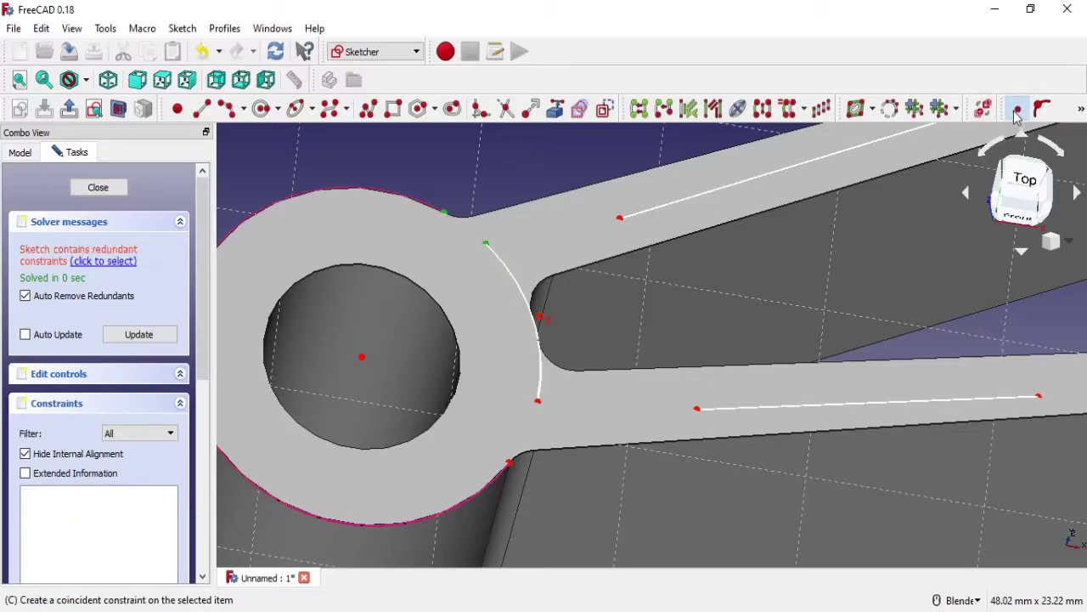
pyautogui.click(507, 469)
pyautogui.click(546, 245)
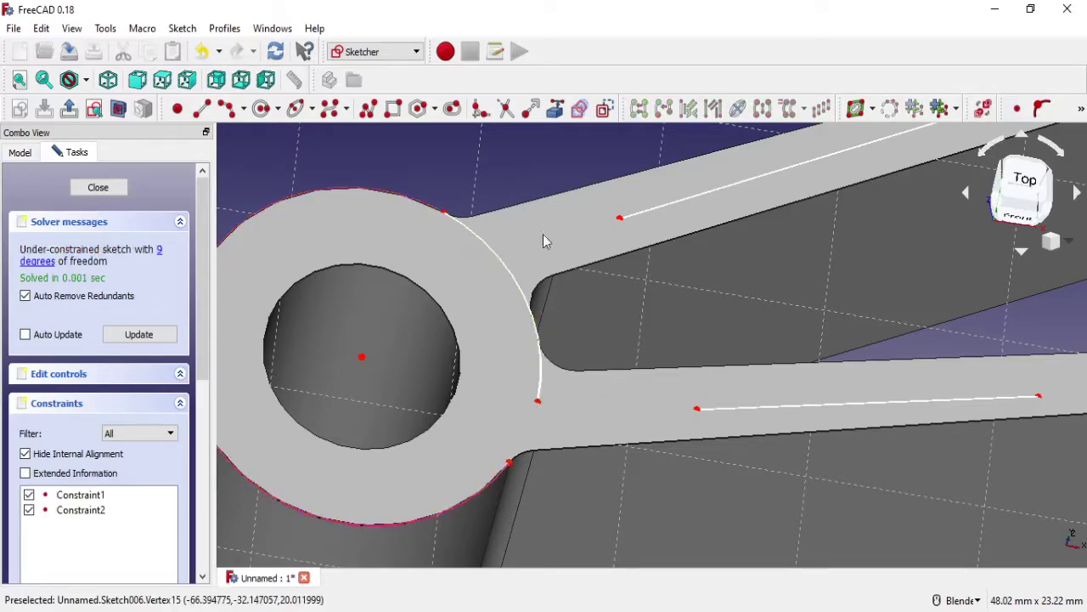
pyautogui.click(538, 402)
pyautogui.click(509, 464)
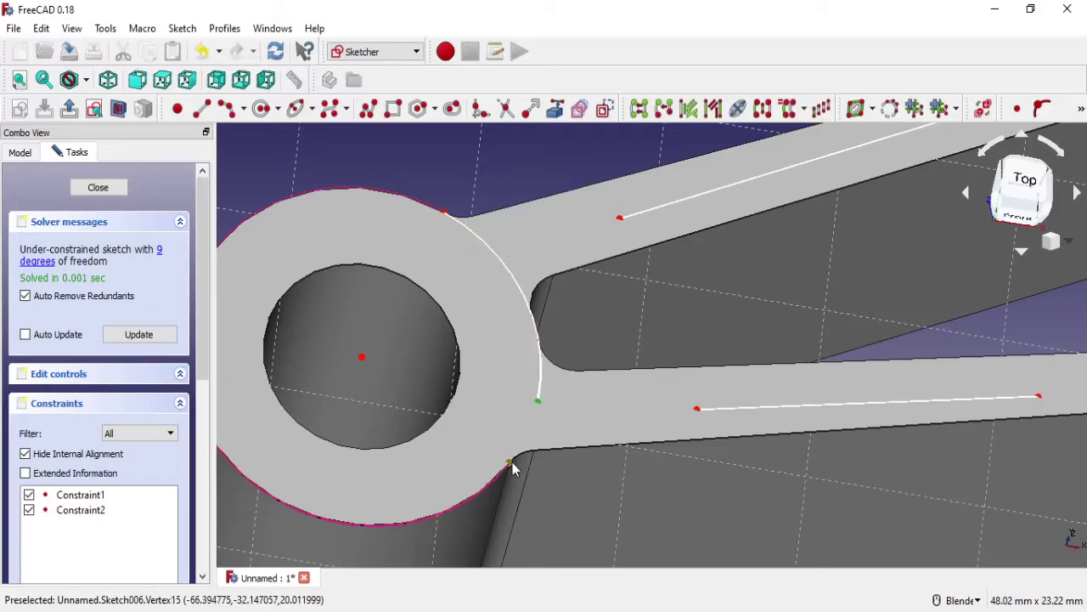
pyautogui.click(1017, 108)
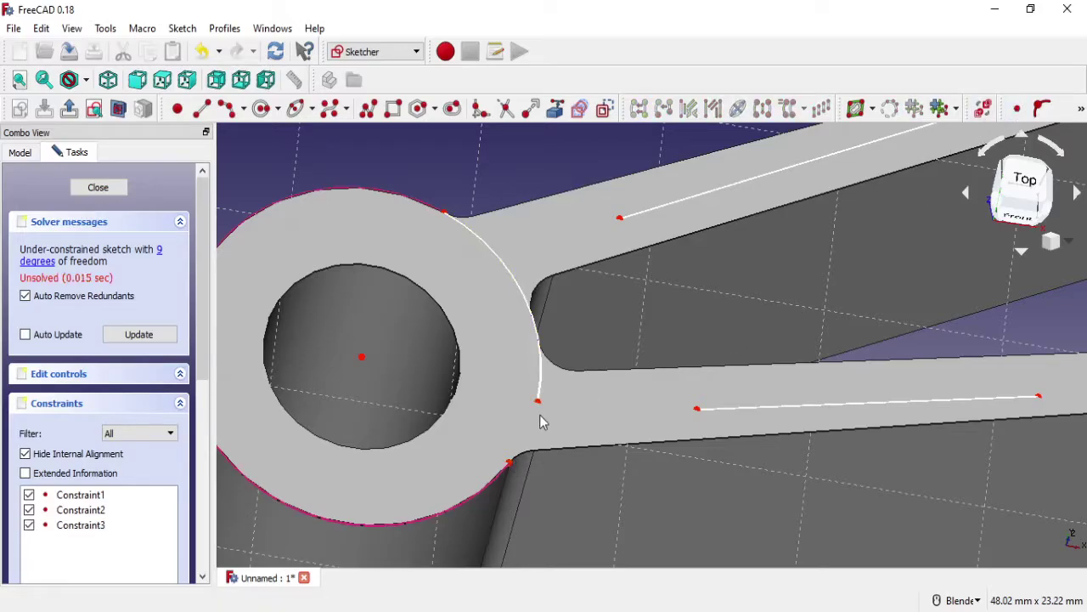
pyautogui.scroll(-2, 542, 422)
pyautogui.scroll(2, 542, 419)
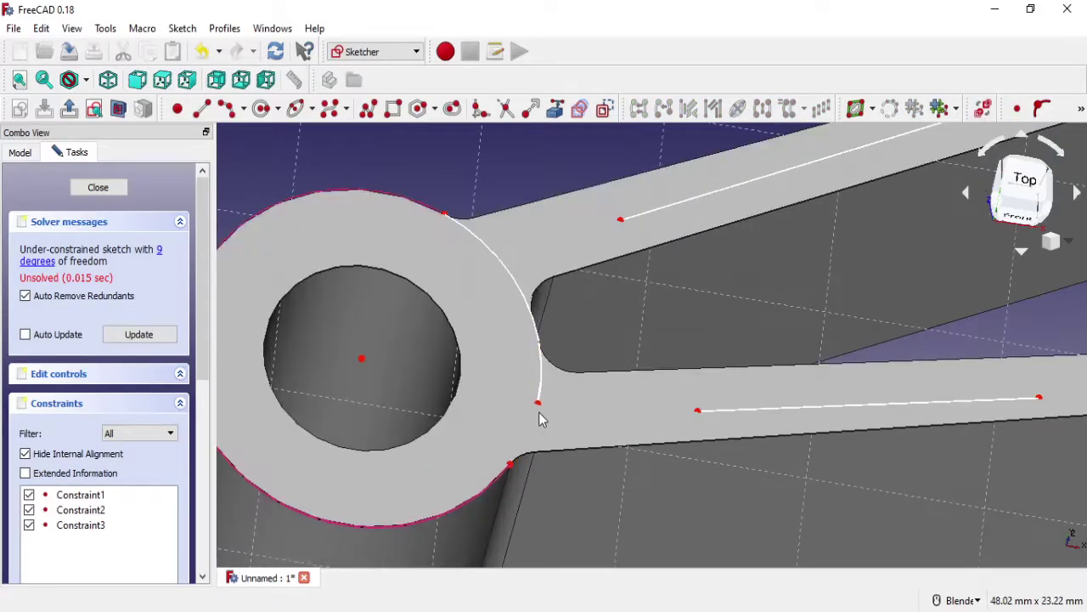
pyautogui.click(202, 51)
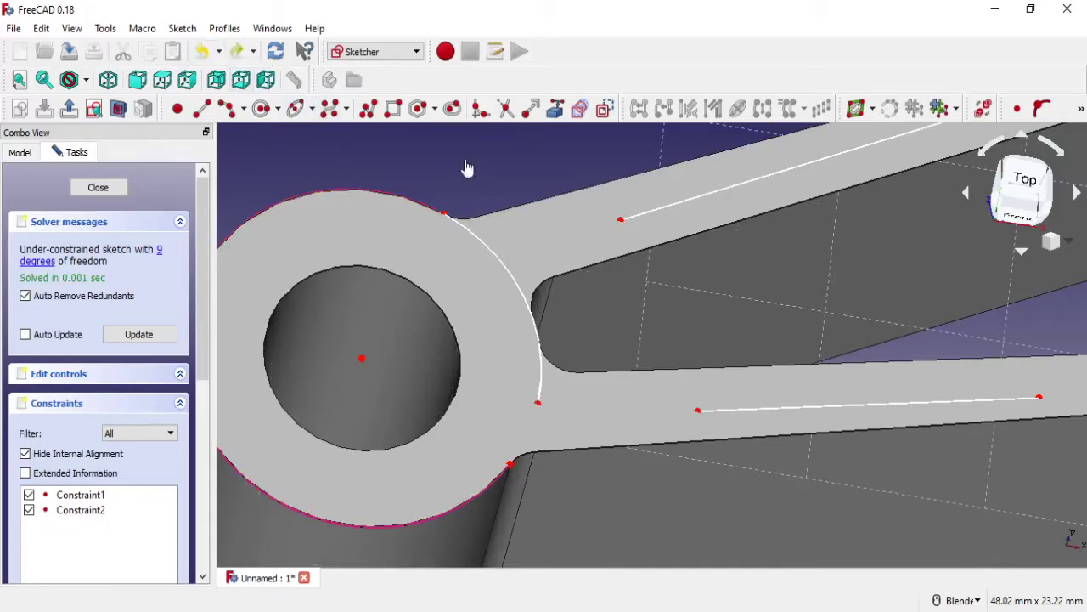
pyautogui.click(498, 265)
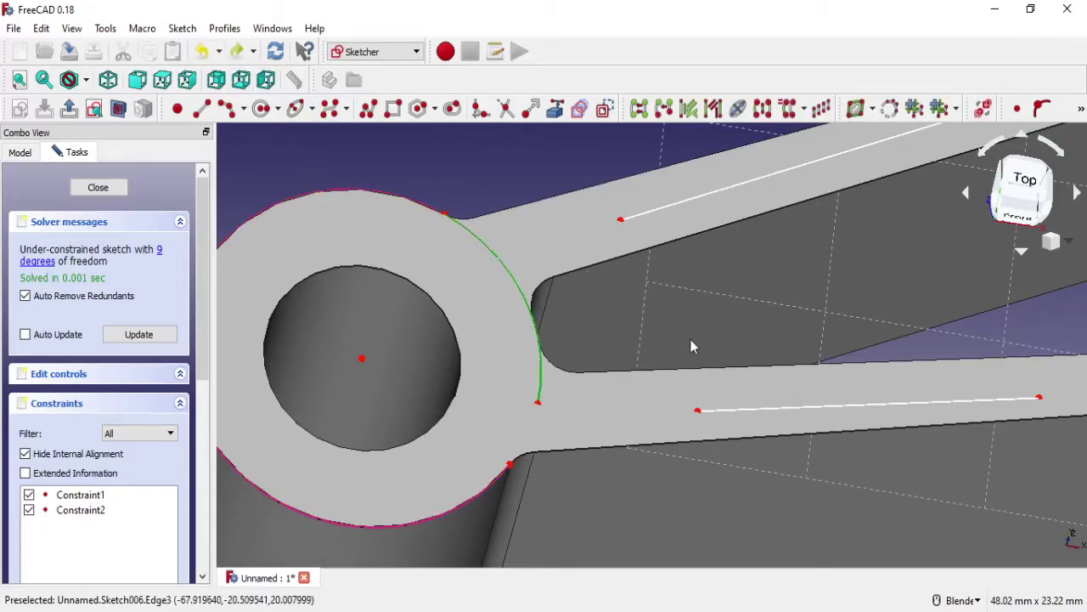
pyautogui.click(545, 263)
pyautogui.moveTo(537, 400); pyautogui.dragTo(523, 474)
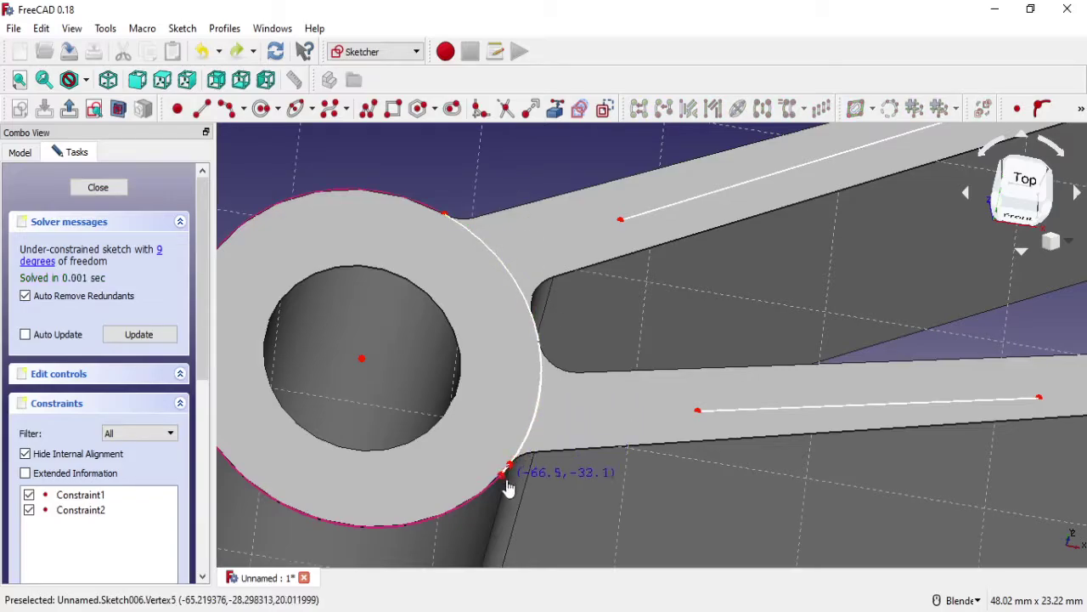
pyautogui.scroll(3, 522, 463)
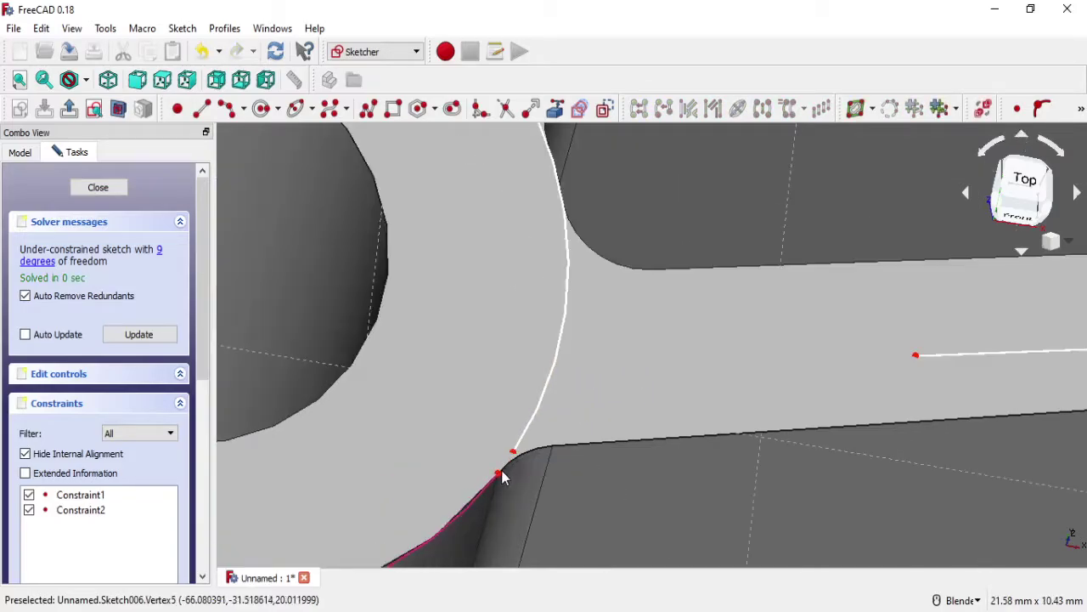
pyautogui.click(499, 473)
pyautogui.click(513, 452)
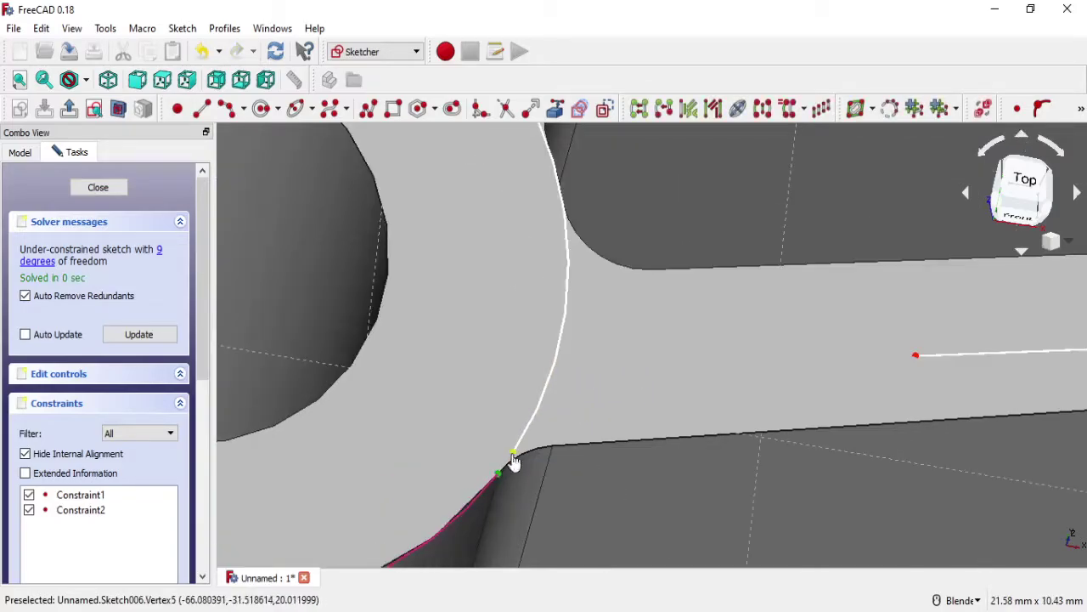
pyautogui.click(1020, 112)
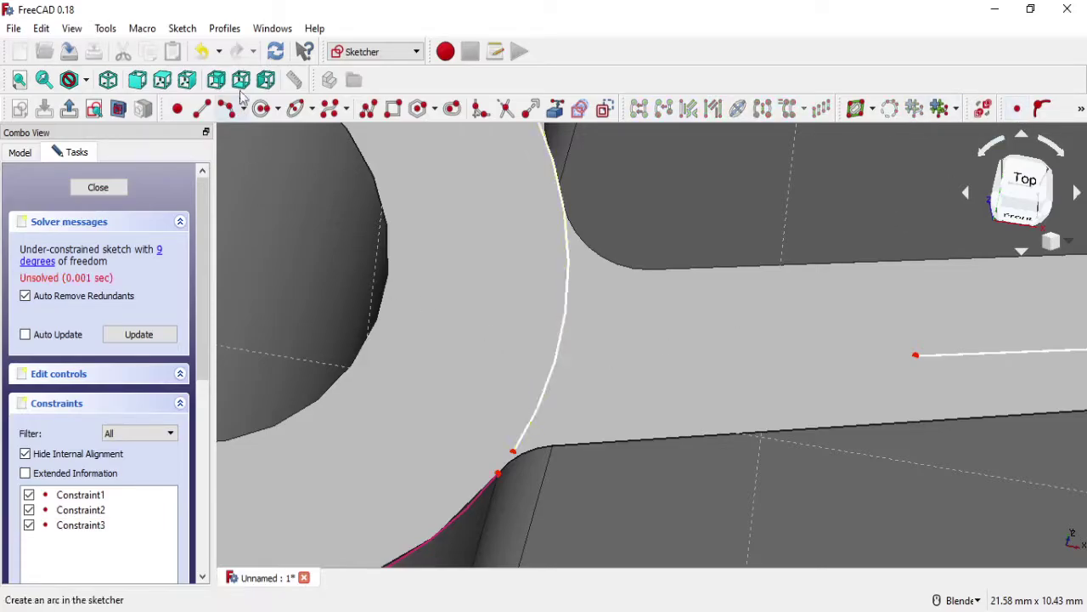
pyautogui.click(202, 51)
pyautogui.scroll(-3, 614, 284)
pyautogui.scroll(-2, 670, 262)
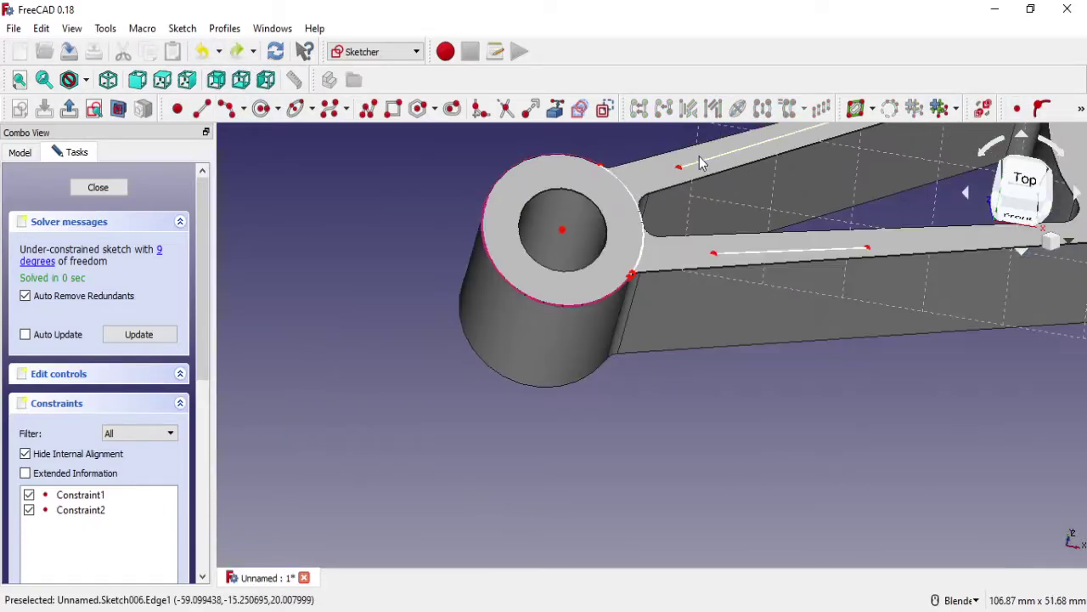
pyautogui.scroll(3, 700, 163)
pyautogui.keyDown('shift'); pyautogui.moveTo(622, 181); pyautogui.dragTo(632, 433, button='middle'); pyautogui.keyUp('shift')
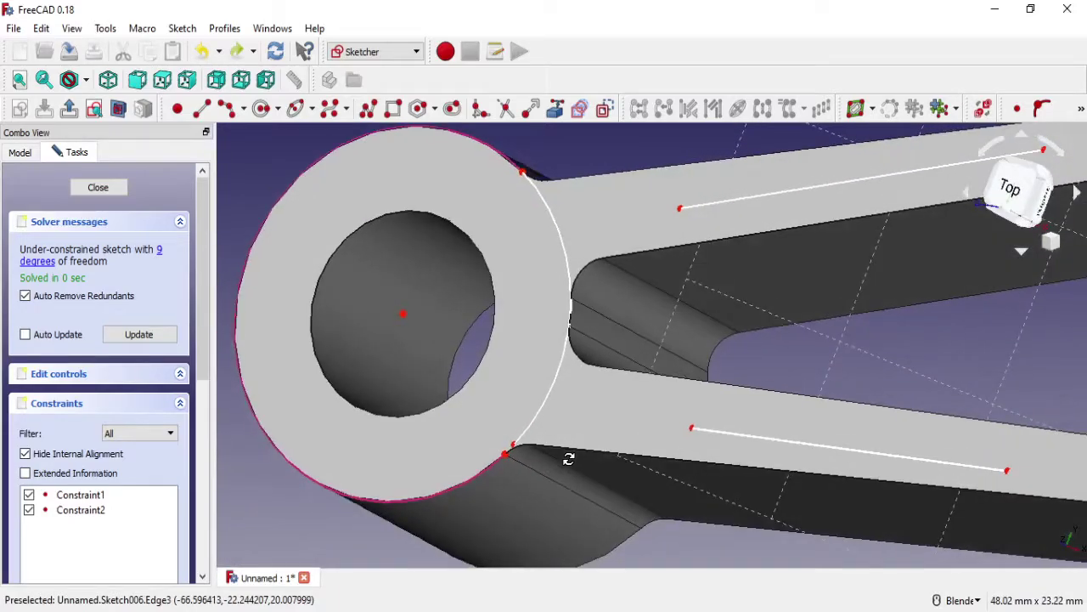
pyautogui.moveTo(569, 459); pyautogui.dragTo(622, 429, button='middle')
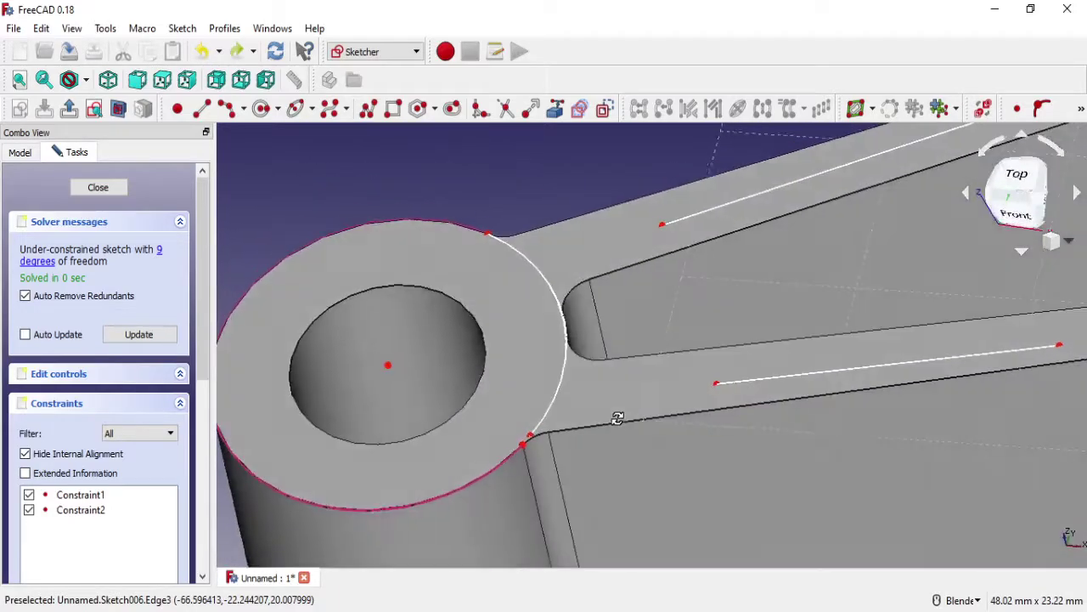
pyautogui.click(562, 409)
# Step: Delete the fork arc, add a hole-centred circle equal to the boss edge, and attach both line ends to it
pyautogui.press('Delete')
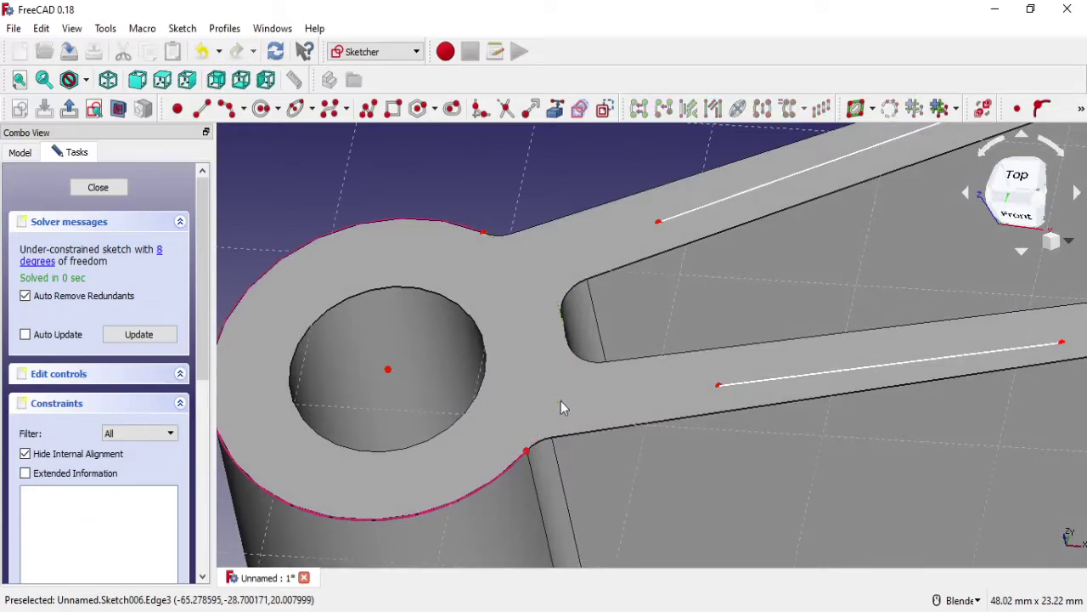
pyautogui.click(261, 108)
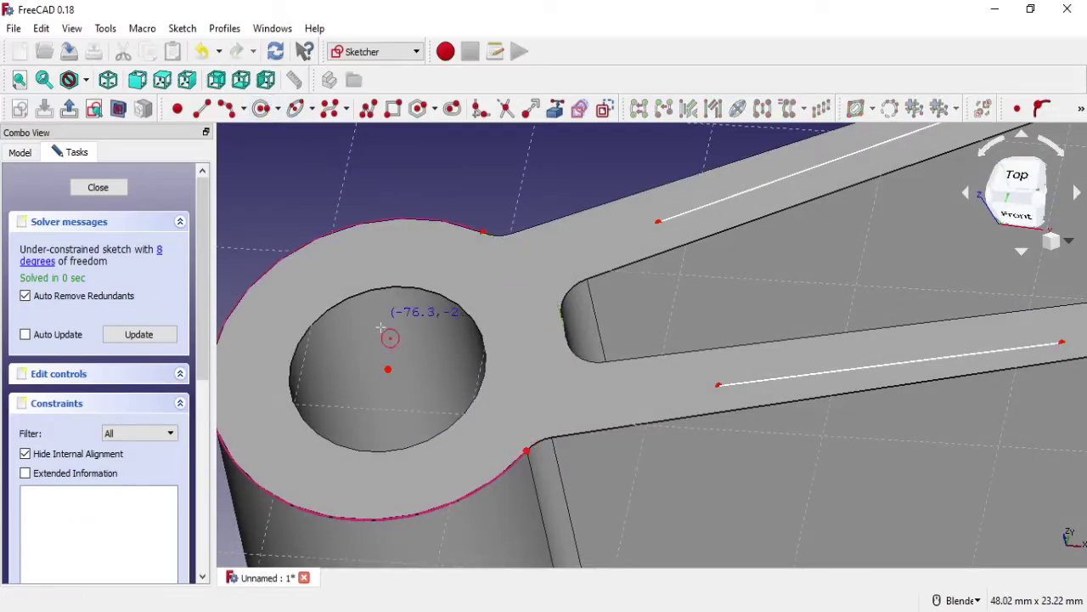
pyautogui.click(388, 370)
pyautogui.click(482, 223)
pyautogui.rightClick(481, 217)
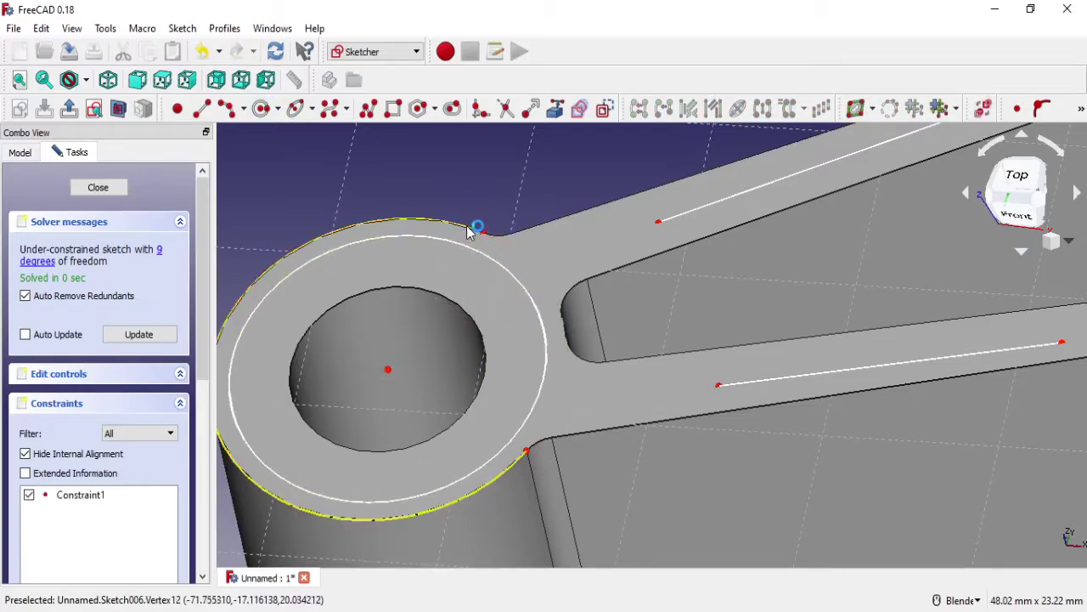
pyautogui.click(468, 224)
pyautogui.click(460, 244)
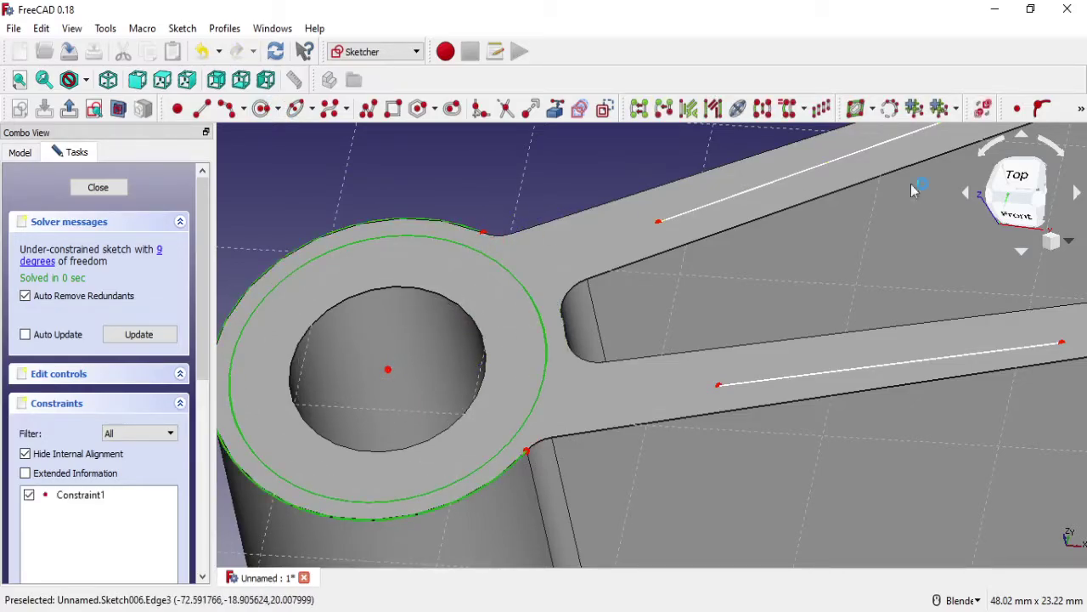
pyautogui.click(1081, 108)
pyautogui.click(1061, 133)
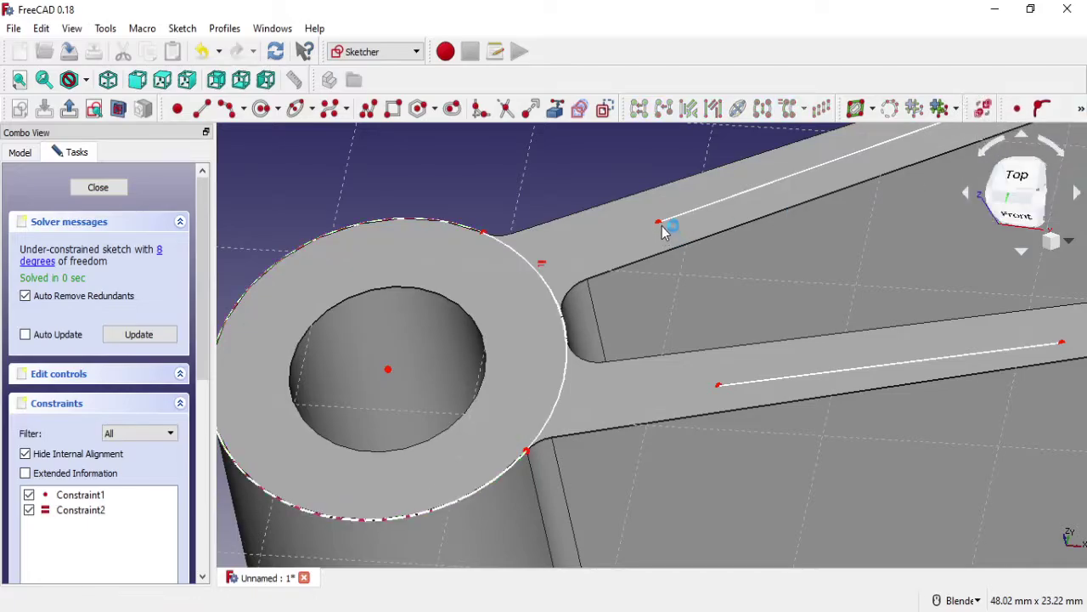
pyautogui.moveTo(658, 221); pyautogui.dragTo(468, 275)
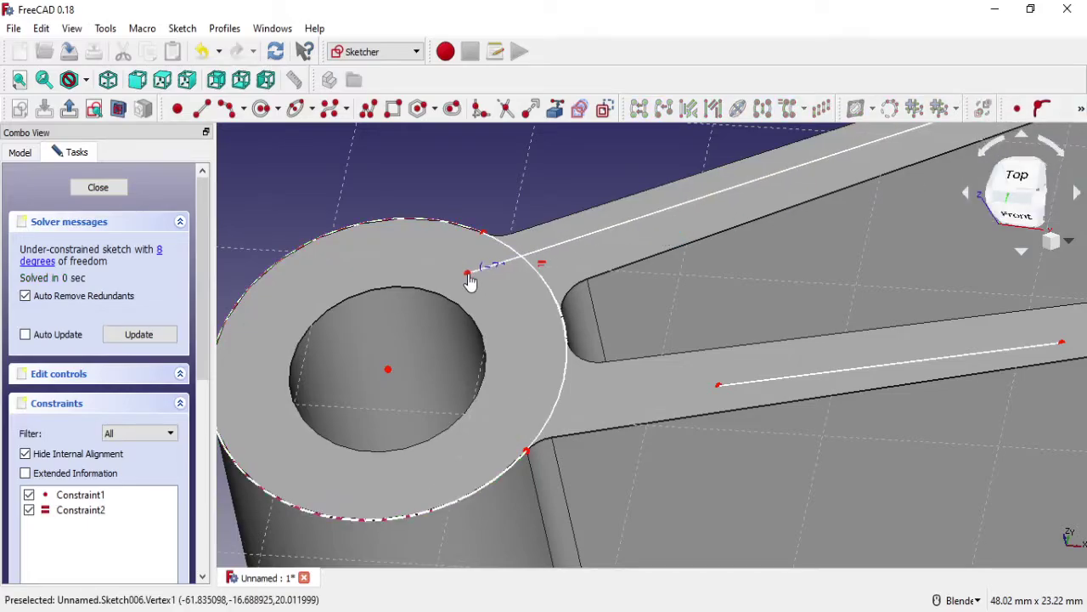
pyautogui.moveTo(720, 390); pyautogui.dragTo(515, 416)
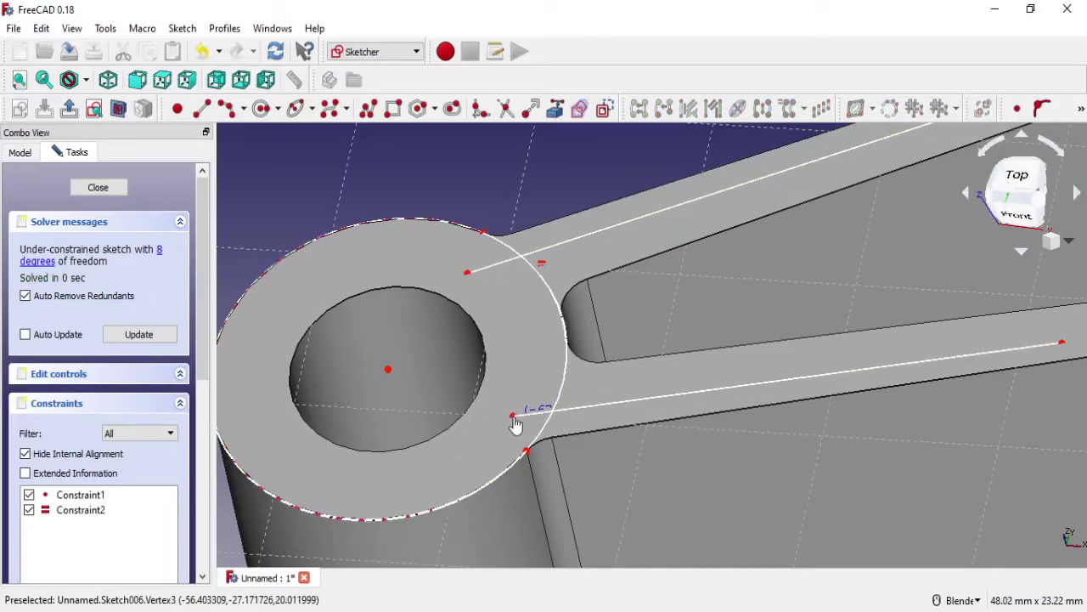
pyautogui.scroll(-2, 687, 334)
# Step: Draw a circle at the sketch origin on the other boss, equal to its rim
pyautogui.keyDown('shift'); pyautogui.moveTo(686, 335); pyautogui.dragTo(267, 444, button='middle'); pyautogui.keyUp('shift')
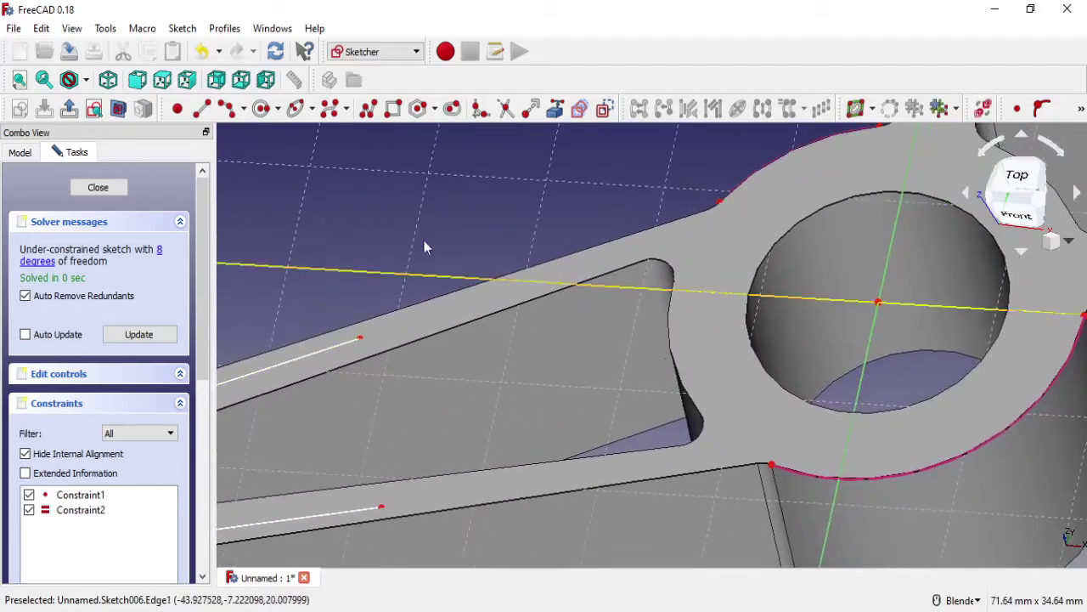
pyautogui.click(879, 302)
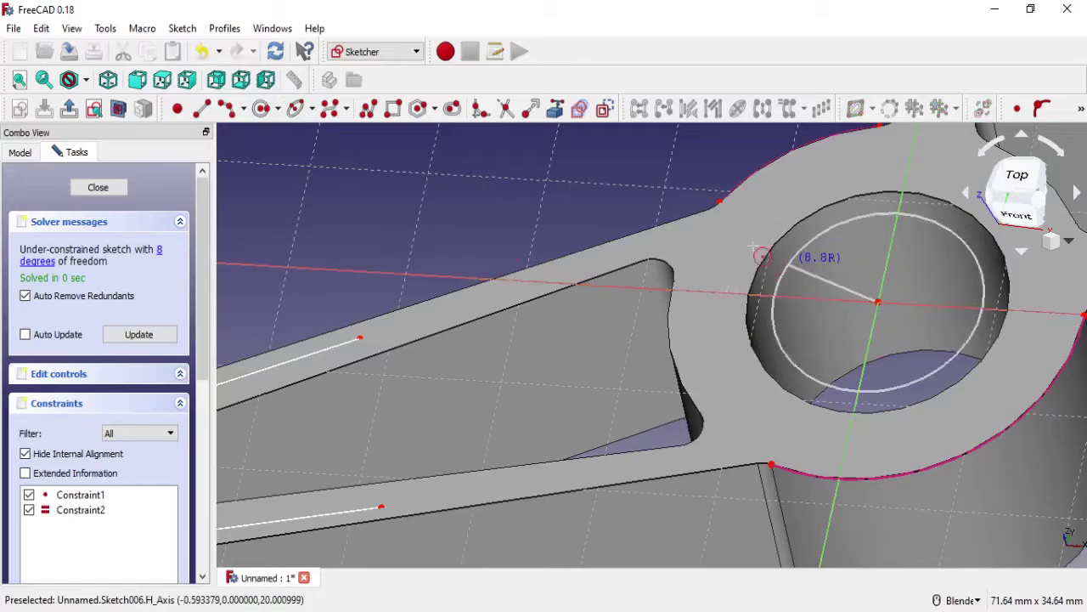
pyautogui.click(754, 206)
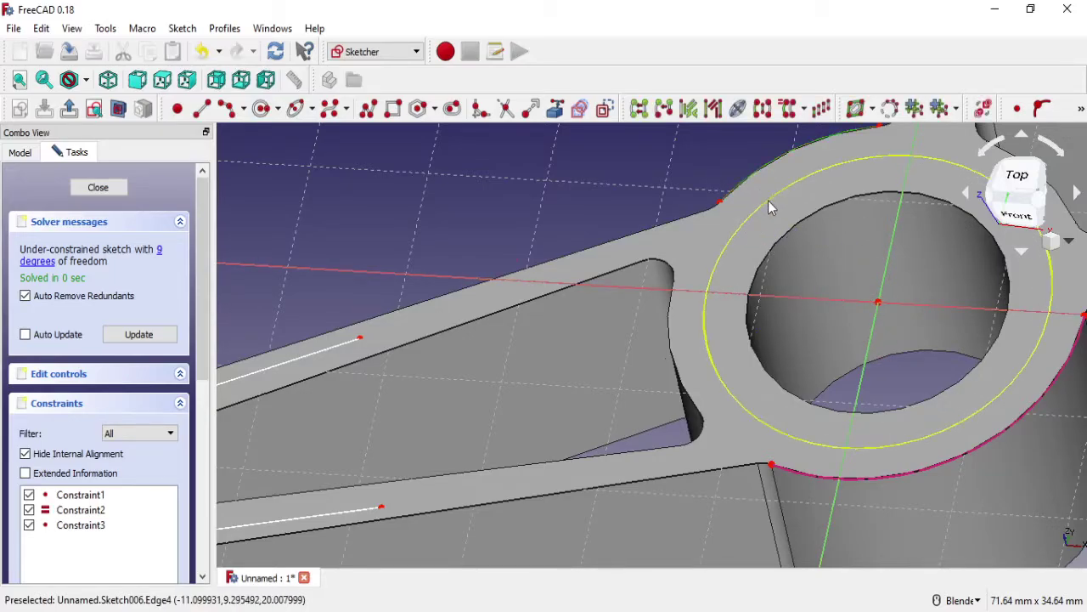
pyautogui.click(768, 200)
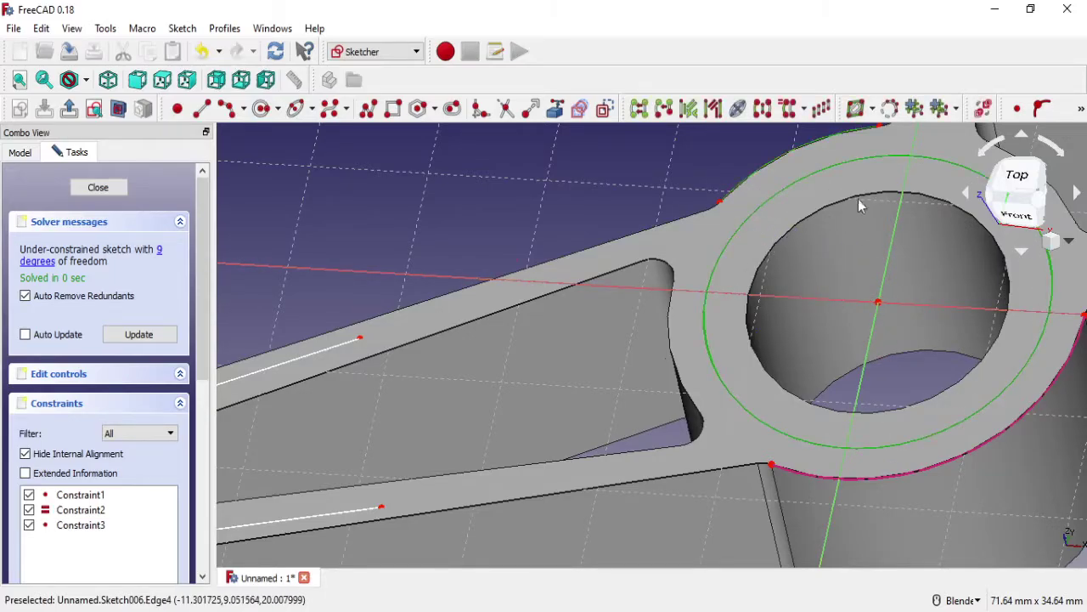
pyautogui.click(1081, 108)
pyautogui.click(1053, 135)
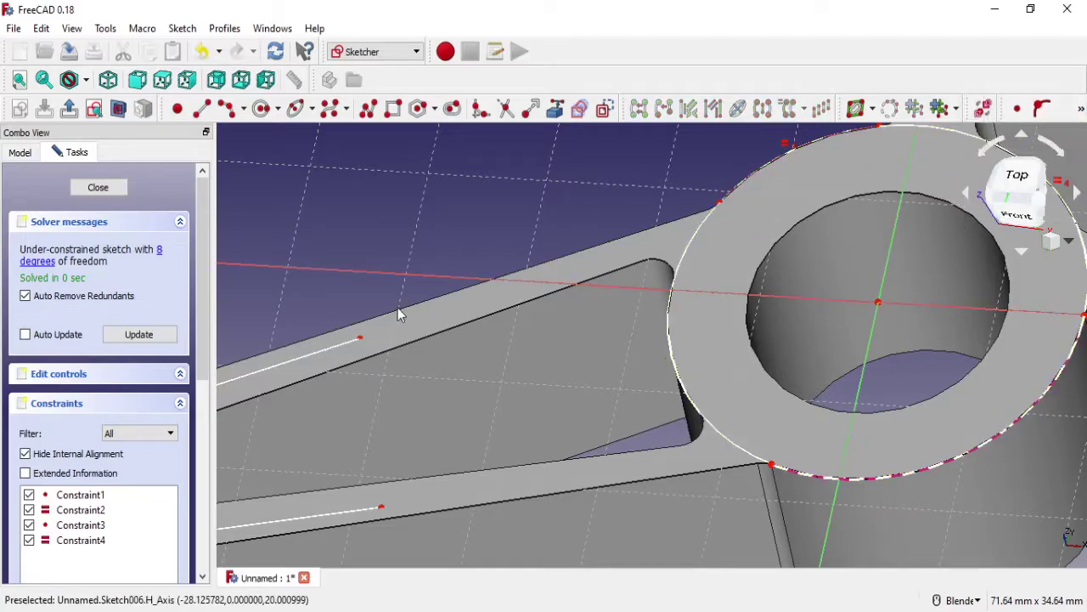
# Step: Reference the arm's upper and lower edges as external geometry
pyautogui.click(555, 108)
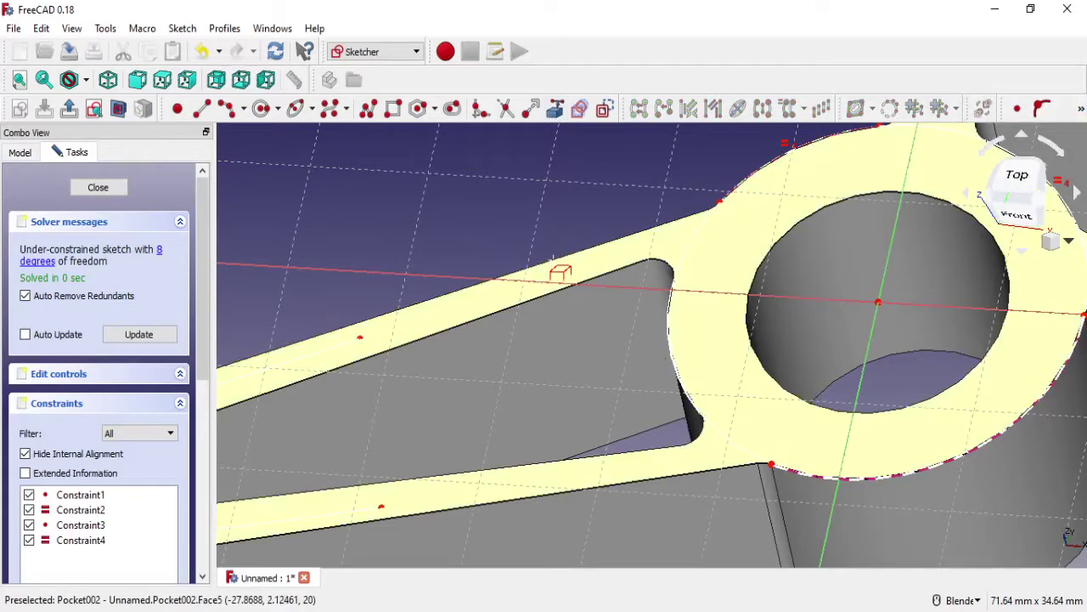
pyautogui.click(552, 257)
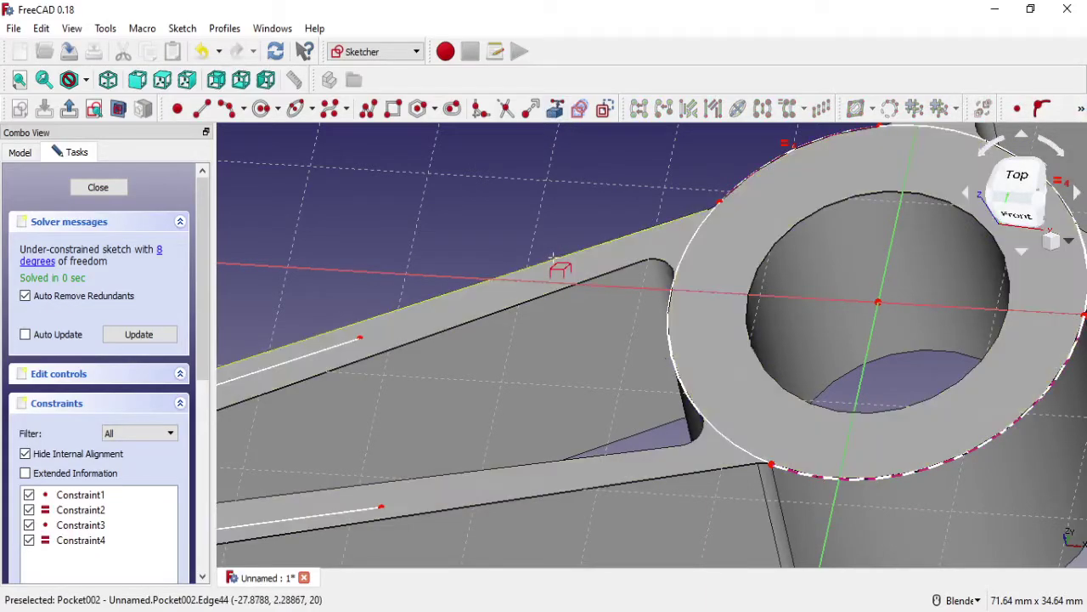
pyautogui.click(593, 487)
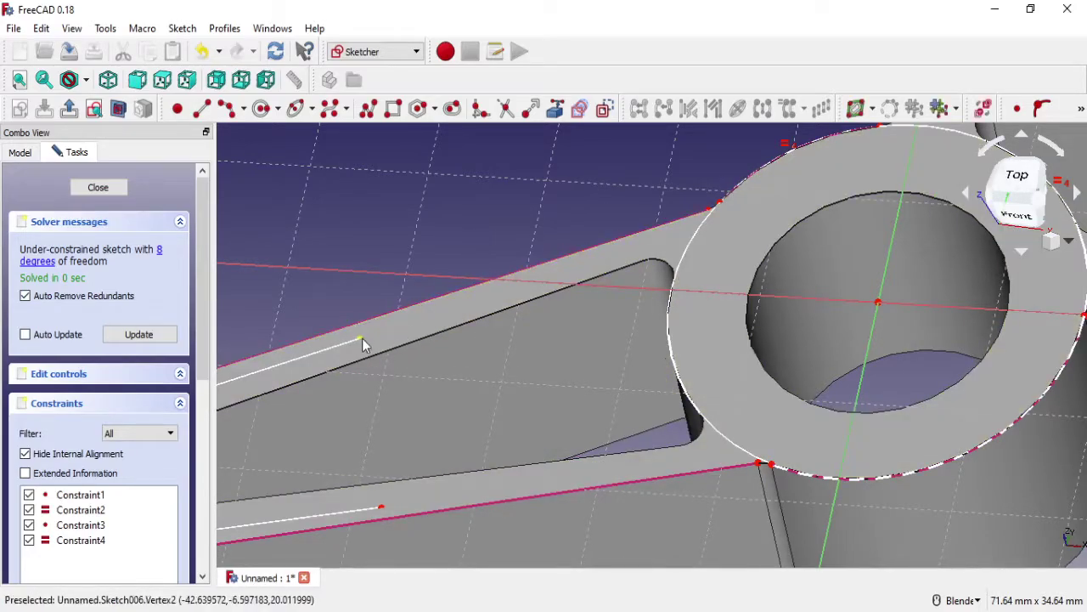
pyautogui.moveTo(361, 338); pyautogui.dragTo(836, 206, button='middle')
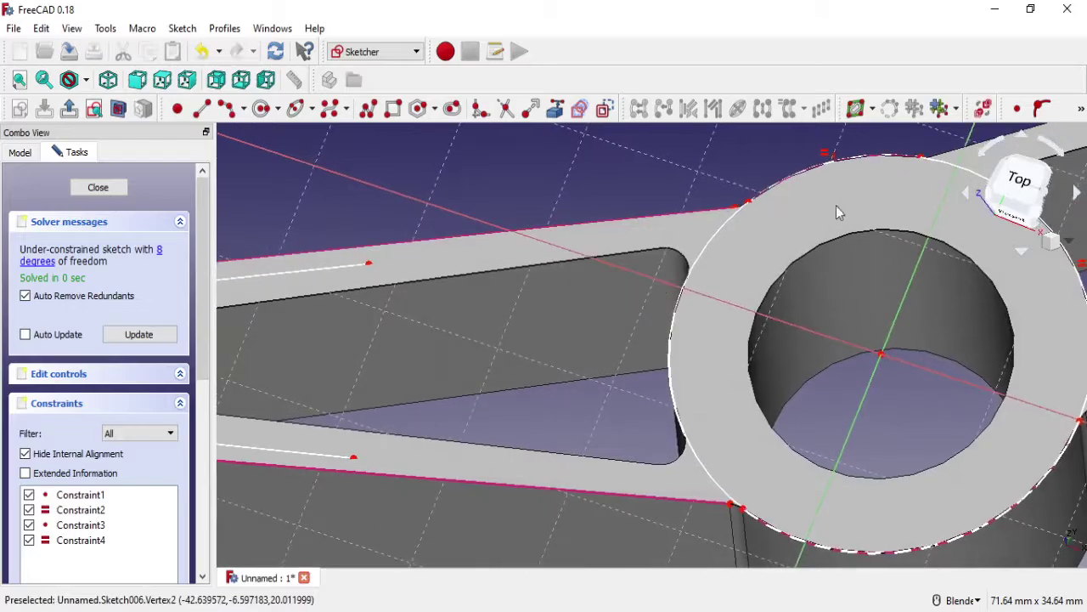
# Step: Make the upper sketch line parallel to the arm's top edge, with its end point on it
pyautogui.click(344, 269)
pyautogui.click(347, 249)
pyautogui.click(1082, 108)
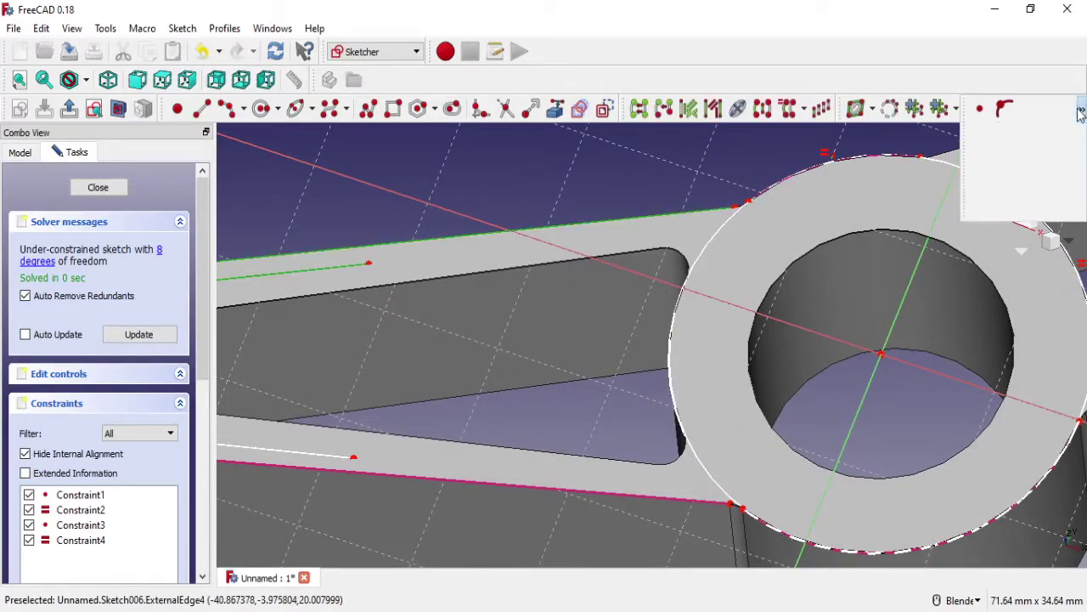
pyautogui.click(982, 134)
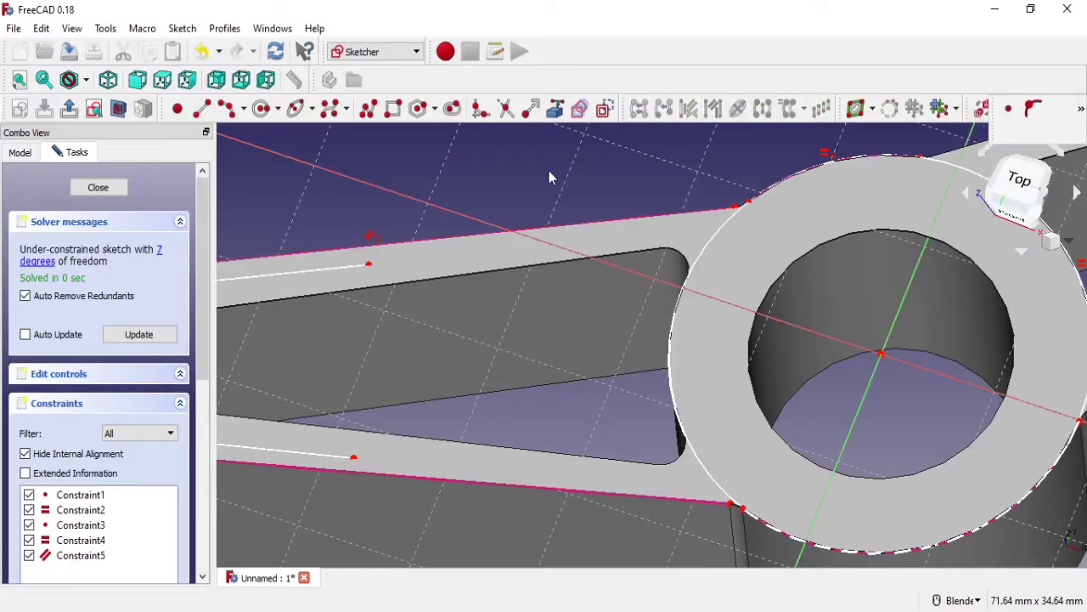
pyautogui.click(371, 271)
pyautogui.click(448, 242)
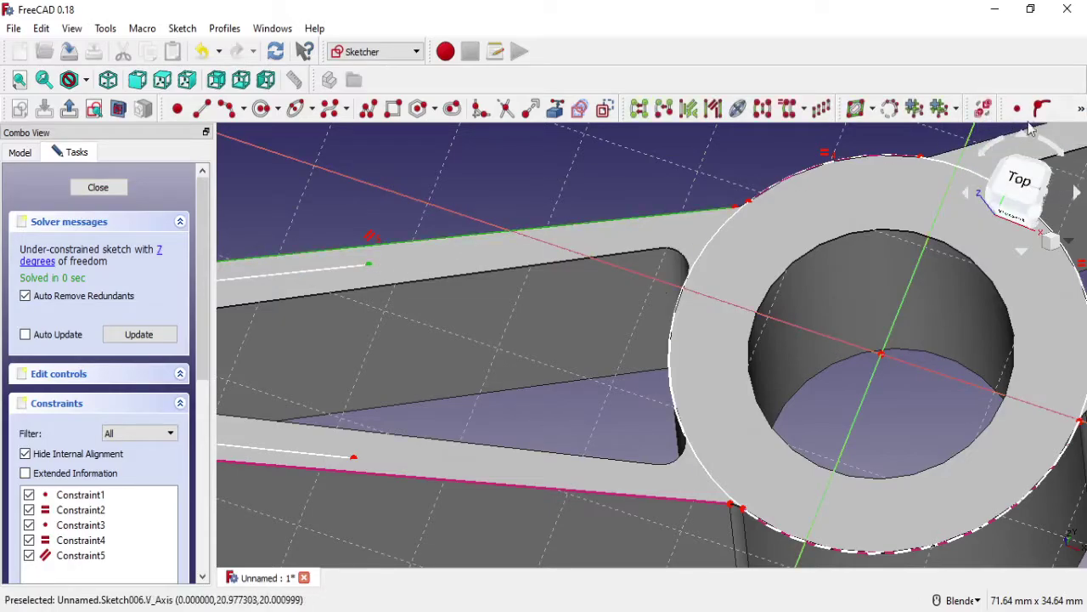
pyautogui.click(1082, 108)
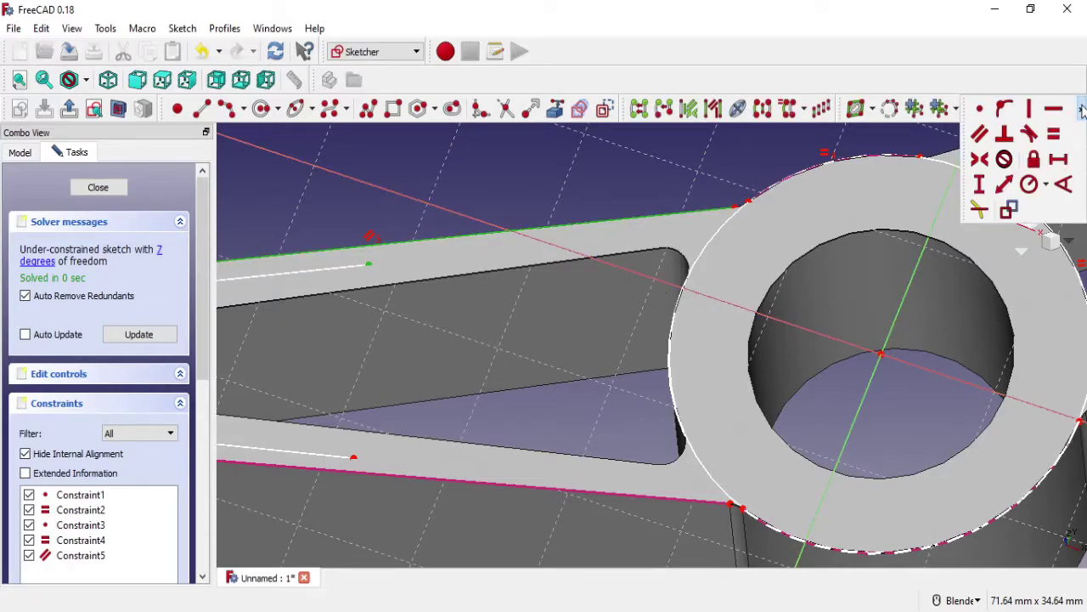
pyautogui.click(1004, 109)
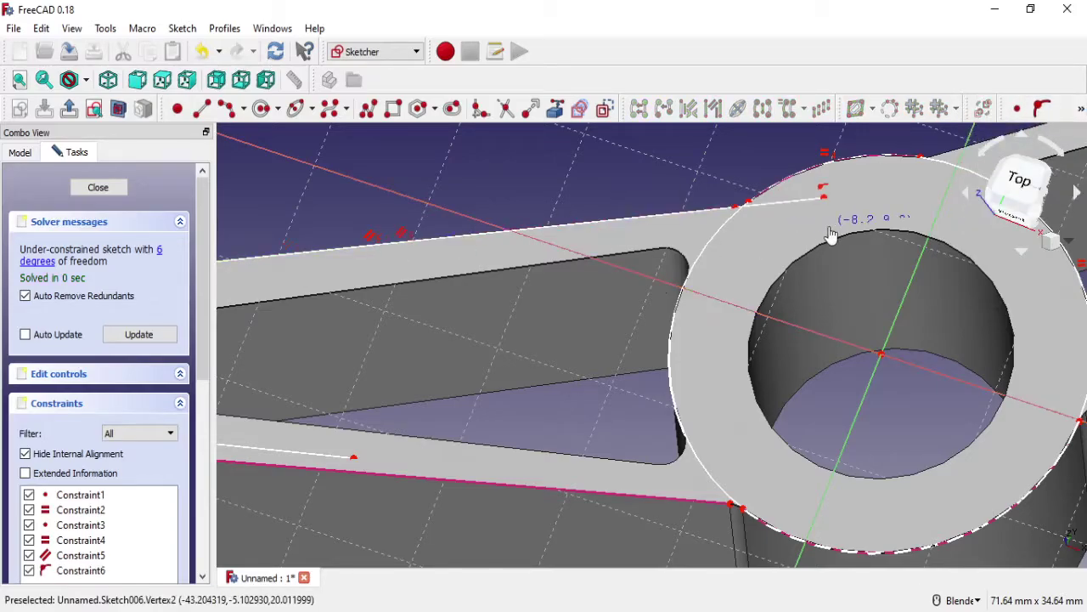
# Step: Make the lower sketch line parallel to the arm's bottom edge, with its end point on it
pyautogui.keyDown('shift'); pyautogui.moveTo(789, 238); pyautogui.dragTo(490, 329, button='middle'); pyautogui.keyUp('shift')
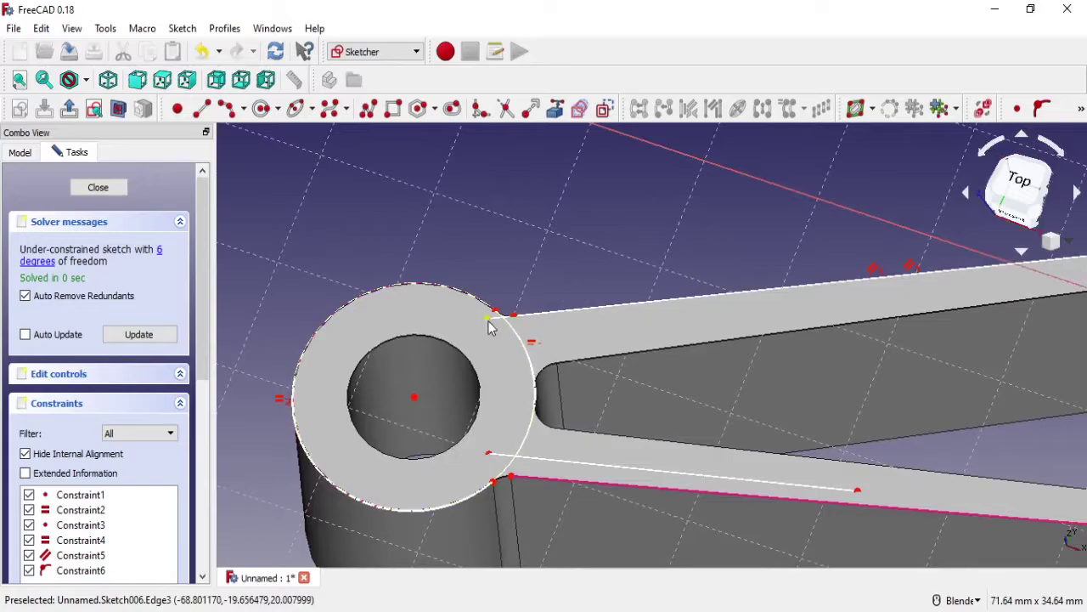
pyautogui.click(706, 496)
pyautogui.click(704, 493)
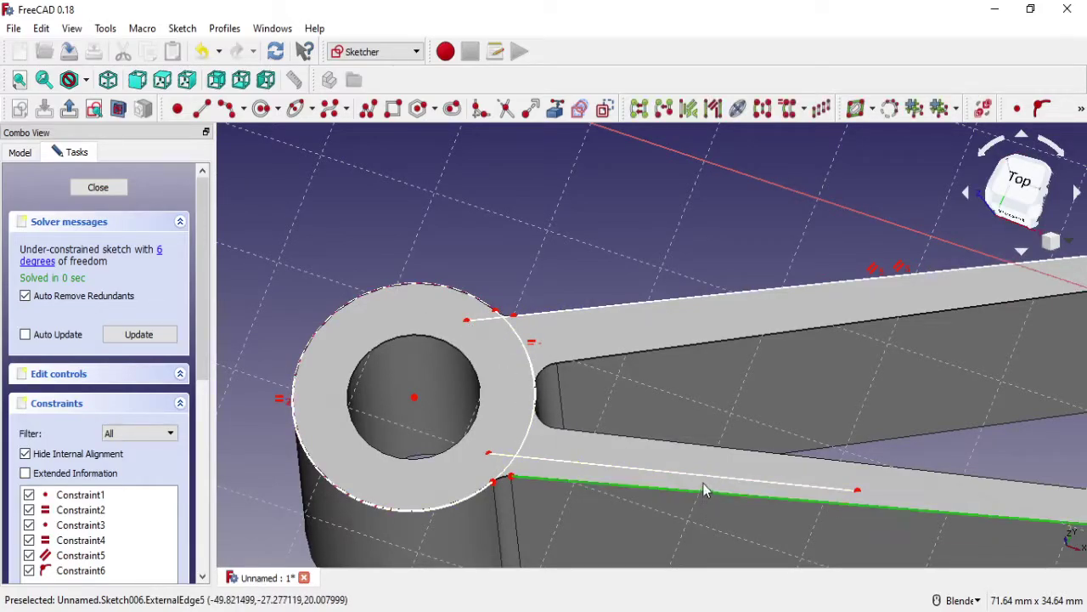
pyautogui.click(1082, 113)
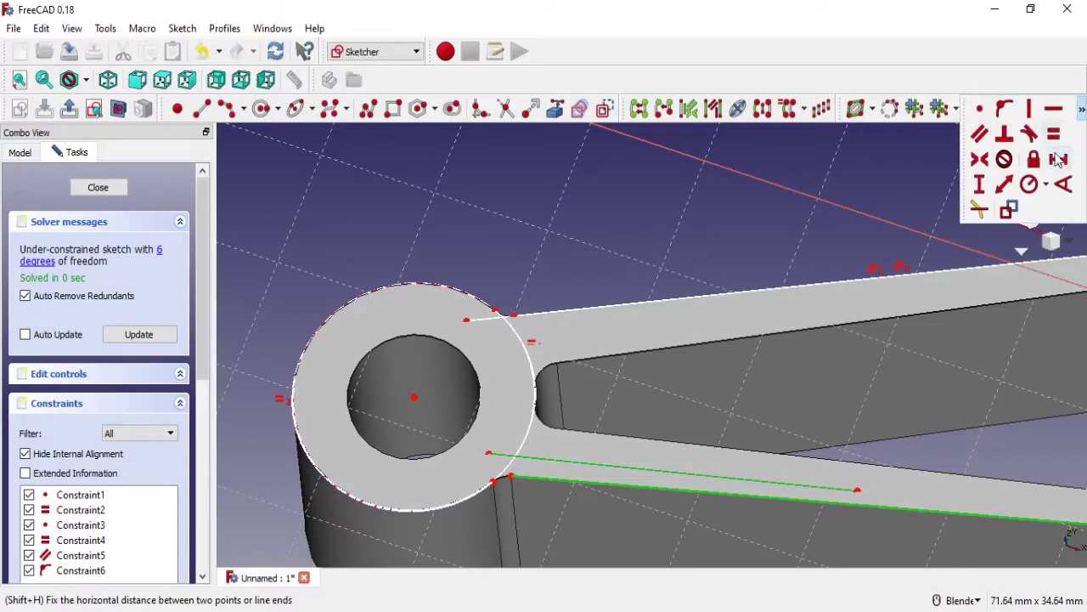
pyautogui.click(984, 137)
pyautogui.scroll(2, 530, 486)
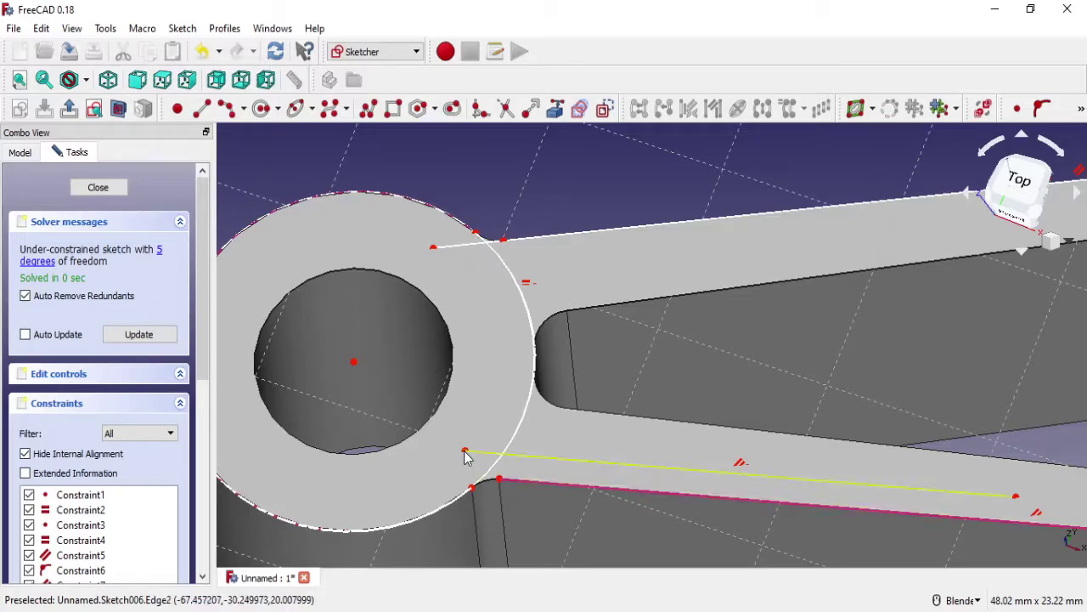
pyautogui.click(466, 450)
pyautogui.click(503, 482)
pyautogui.click(1043, 108)
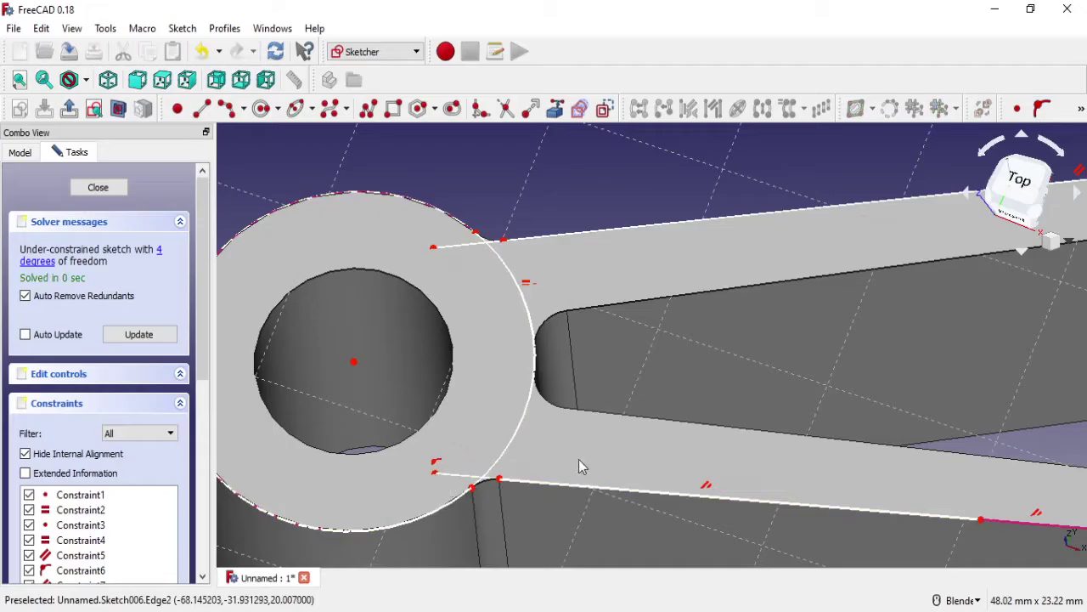
# Step: Stretch the lower line toward the large boss
pyautogui.scroll(-3, 662, 463)
pyautogui.scroll(-2, 991, 456)
pyautogui.scroll(5, 991, 456)
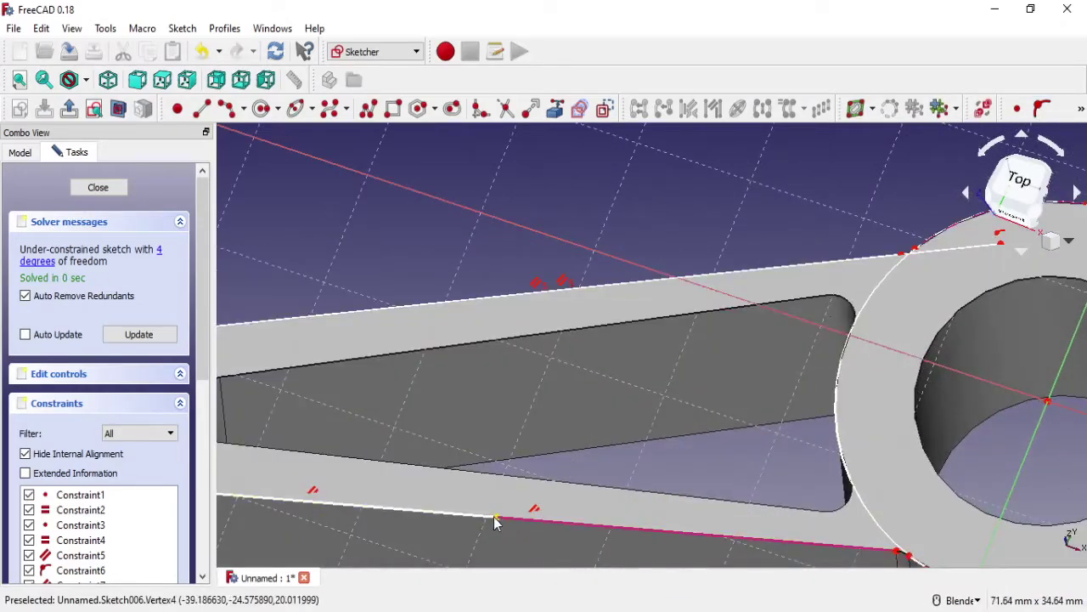
pyautogui.moveTo(497, 522); pyautogui.dragTo(809, 523)
pyautogui.scroll(-3, 904, 328)
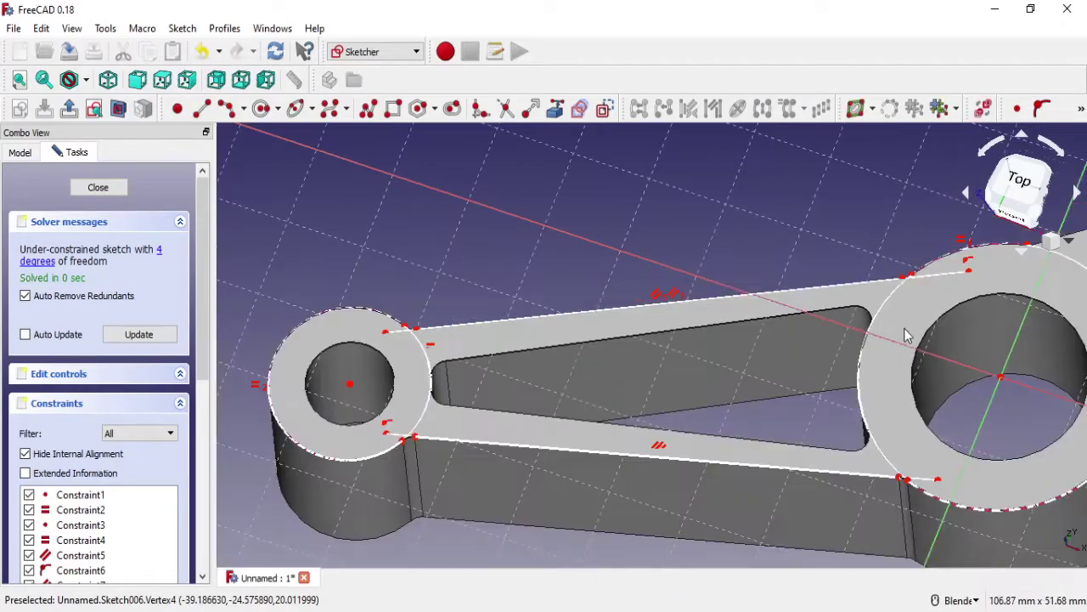
pyautogui.scroll(3, 943, 279)
pyautogui.scroll(2, 939, 237)
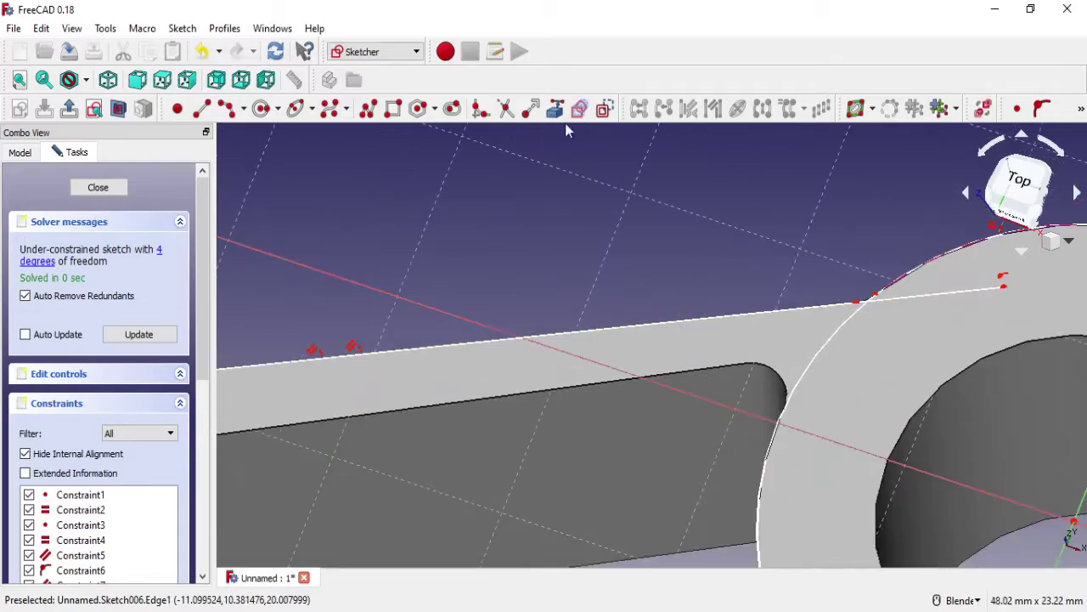
# Step: Trim the line's overhang inside the small hub circle
pyautogui.click(506, 108)
pyautogui.scroll(2, 949, 292)
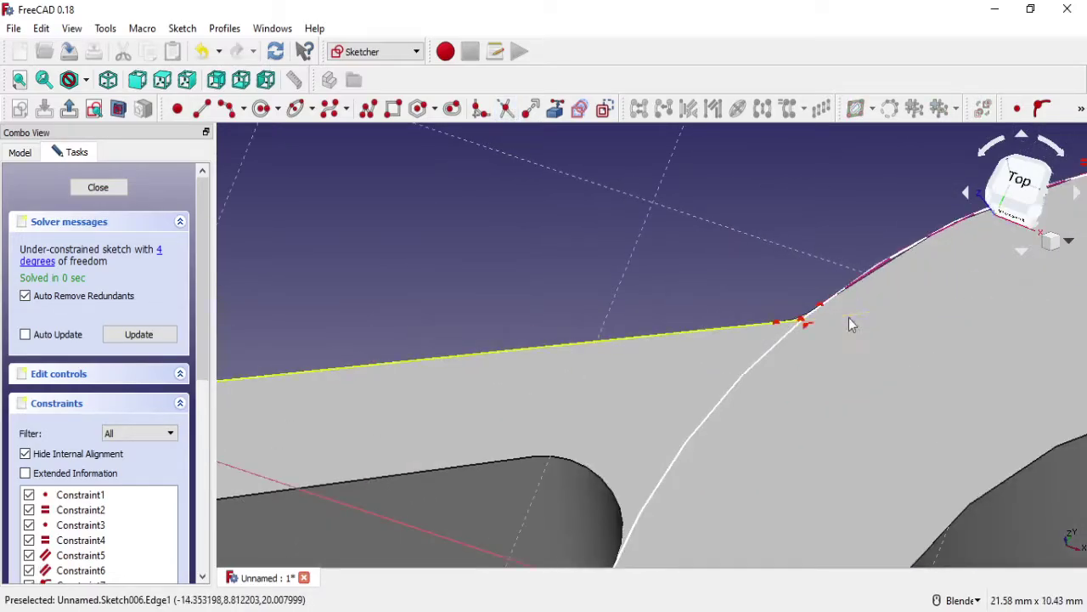
pyautogui.scroll(-2, 852, 325)
pyautogui.scroll(-2, 841, 357)
pyautogui.scroll(3, 793, 523)
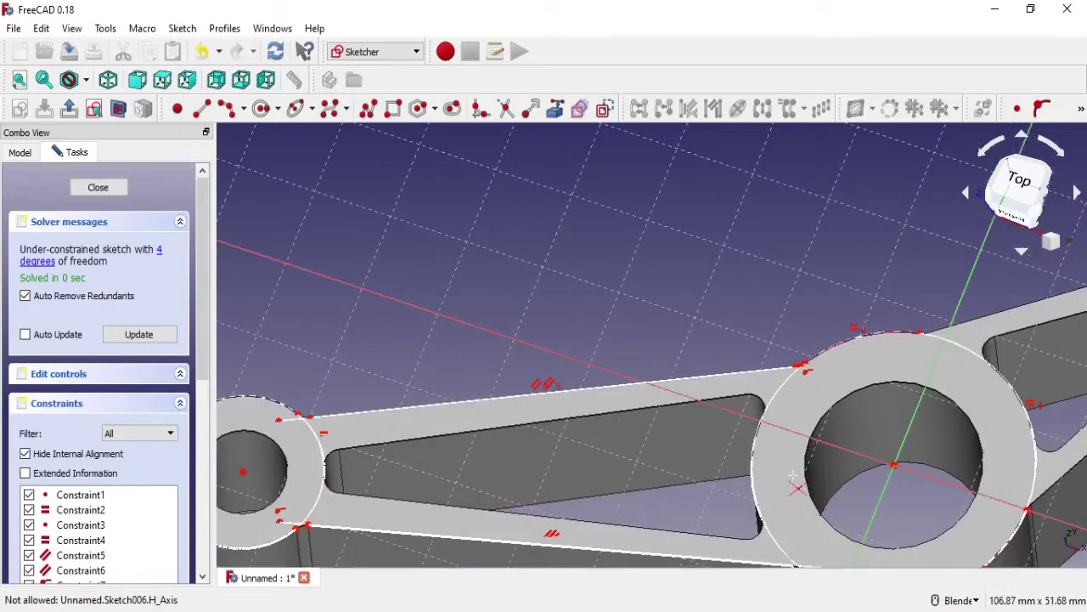
pyautogui.scroll(1, 797, 486)
pyautogui.scroll(3, 789, 387)
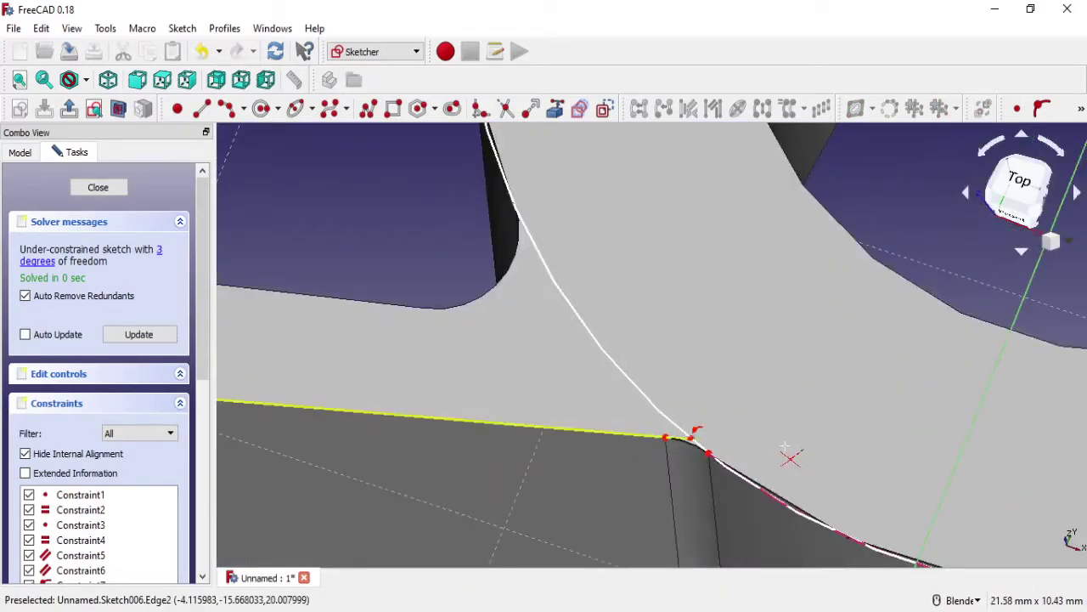
pyautogui.scroll(2, 731, 459)
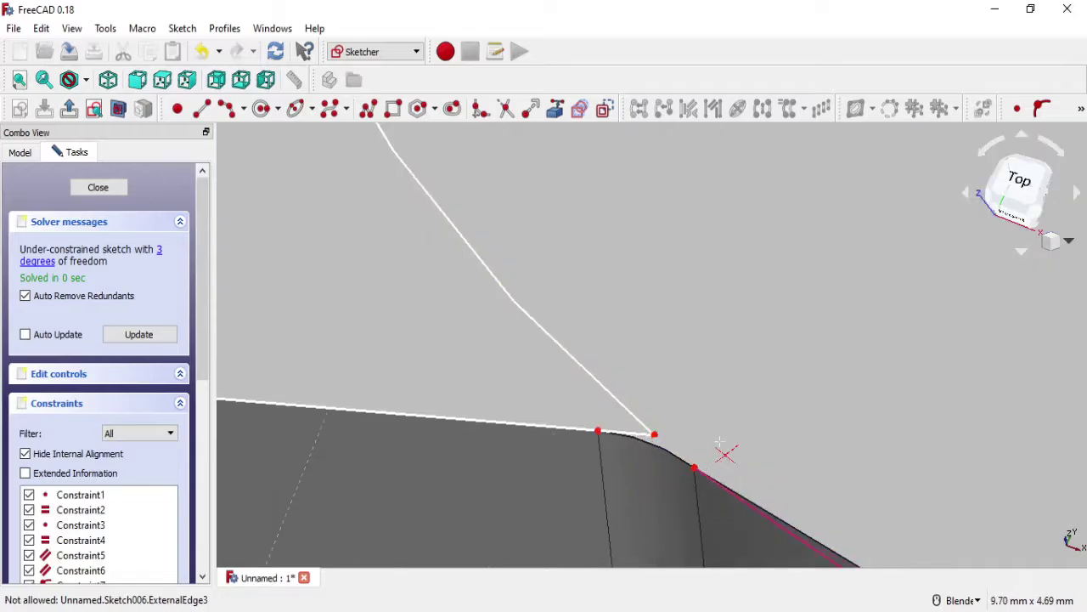
pyautogui.scroll(-1, 720, 436)
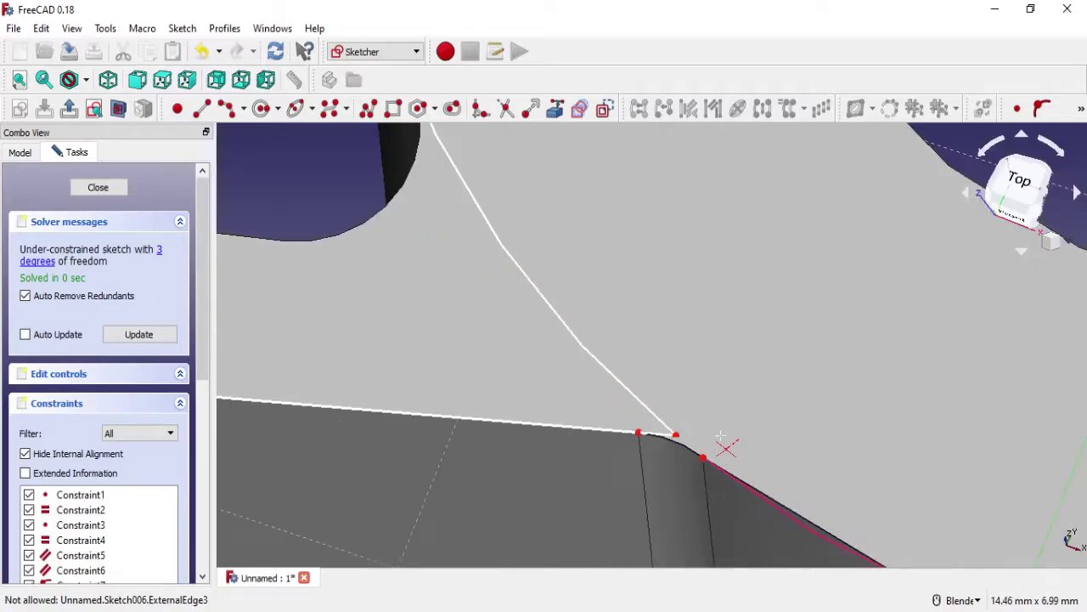
pyautogui.scroll(-1, 721, 436)
pyautogui.scroll(-2, 720, 436)
pyautogui.scroll(-2, 721, 436)
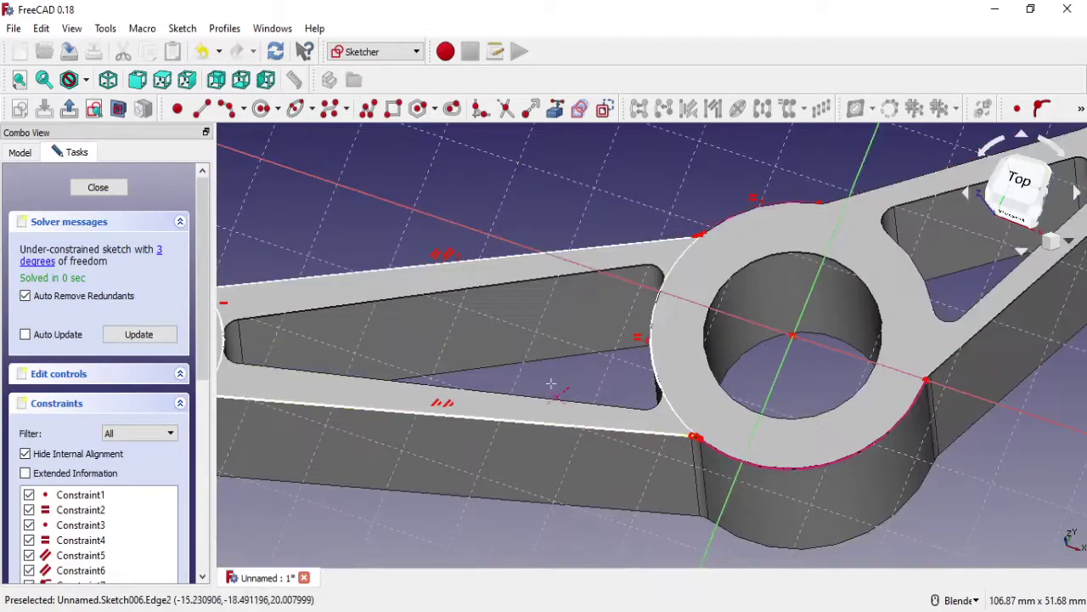
pyautogui.scroll(1, 721, 436)
pyautogui.scroll(4, 696, 239)
pyautogui.scroll(1, 702, 246)
pyautogui.scroll(-1, 696, 246)
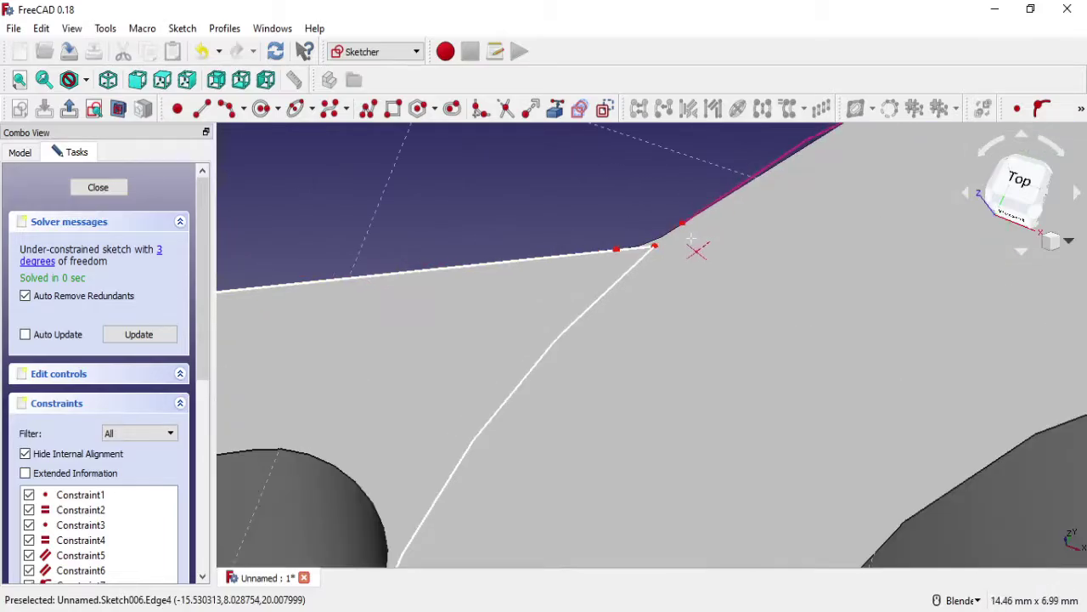
pyautogui.scroll(-4, 697, 245)
pyautogui.scroll(-2, 560, 355)
pyautogui.scroll(1, 314, 414)
pyautogui.scroll(3, 314, 414)
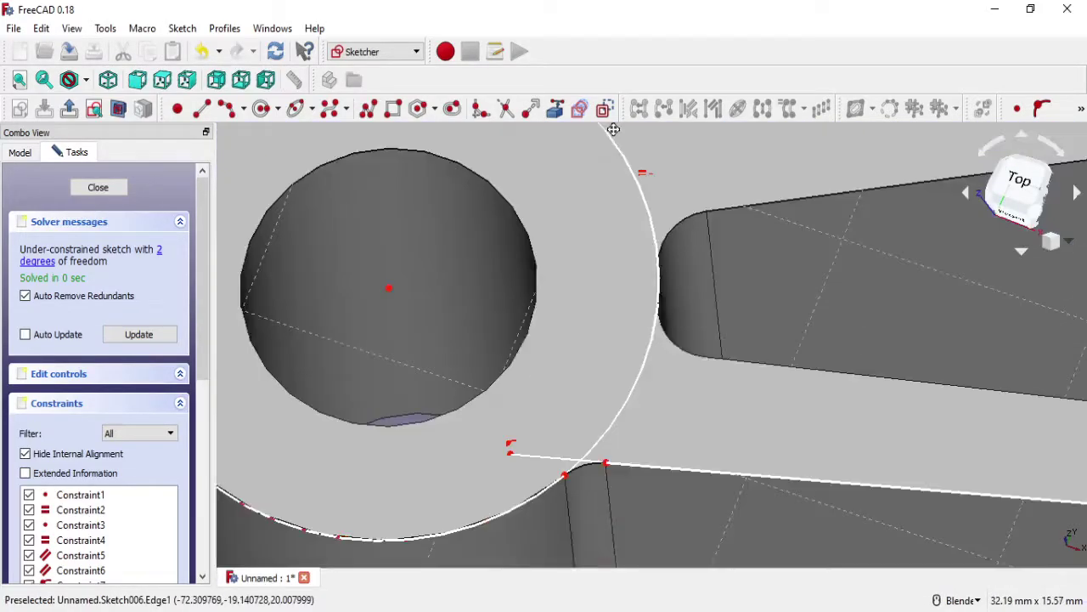
pyautogui.keyDown('shift'); pyautogui.moveTo(314, 413); pyautogui.dragTo(586, 390, button='middle'); pyautogui.keyUp('shift')
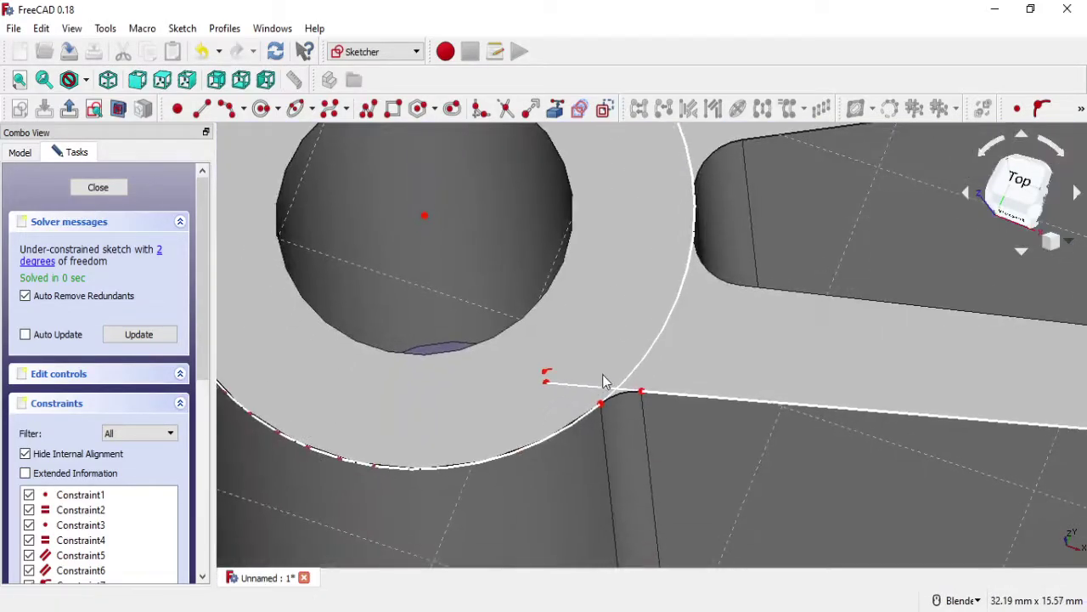
pyautogui.click(586, 390)
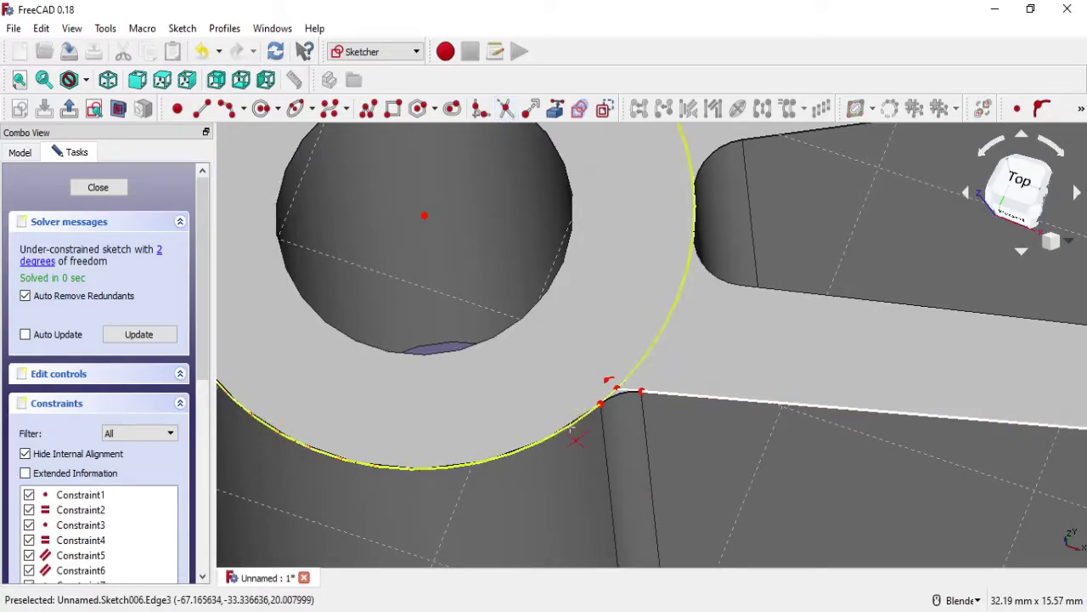
pyautogui.scroll(-5, 570, 428)
pyautogui.keyDown('shift'); pyautogui.moveTo(539, 388); pyautogui.dragTo(524, 392, button='middle'); pyautogui.keyUp('shift')
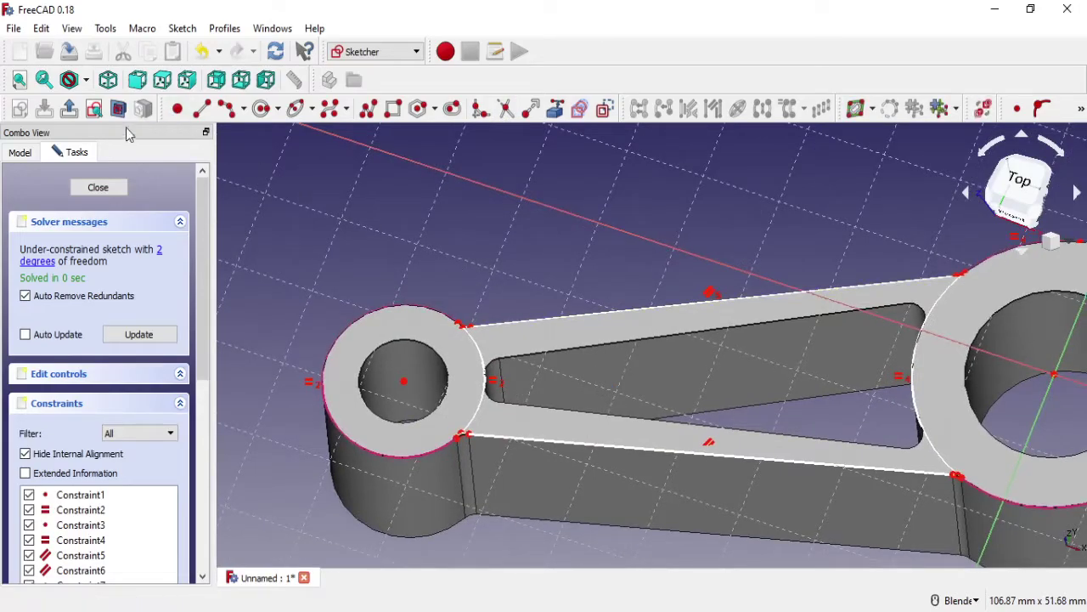
# Step: Leave Sketch006 and orbit to view the whole part
pyautogui.press('Escape')
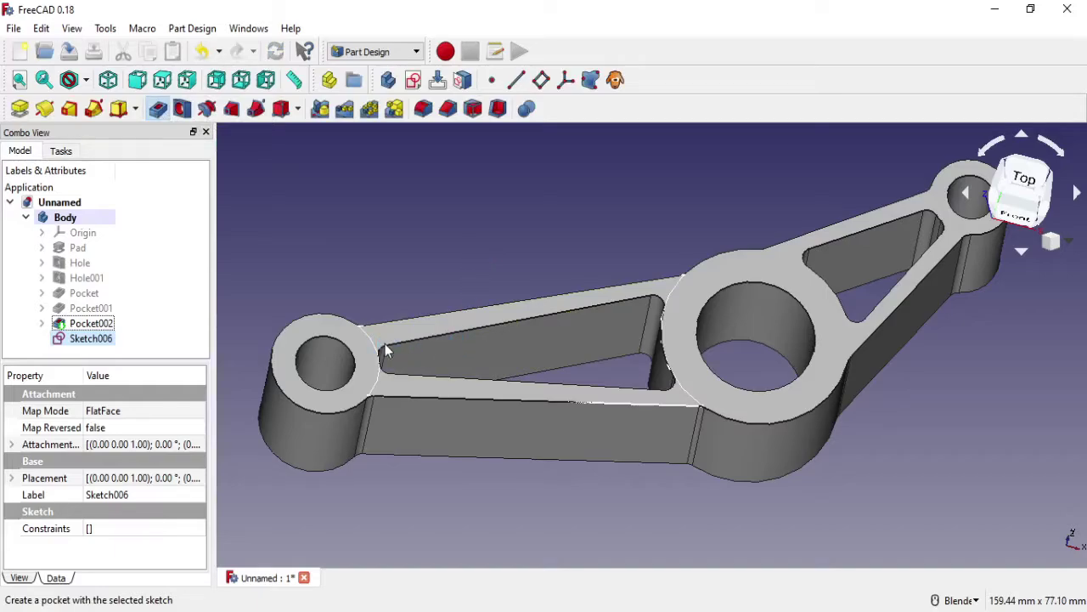
pyautogui.scroll(2, 385, 343)
pyautogui.moveTo(811, 380)
pyautogui.mouseDown(button='middle')
pyautogui.moveTo(431, 411)
pyautogui.moveTo(400, 447)
pyautogui.moveTo(444, 439)
pyautogui.mouseUp(button='middle')
pyautogui.scroll(2, 396, 415)
pyautogui.scroll(-2, 631, 304)
pyautogui.scroll(-5, 631, 304)
pyautogui.moveTo(631, 303)
pyautogui.mouseDown(button='middle')
pyautogui.moveTo(800, 252)
pyautogui.moveTo(603, 340)
pyautogui.moveTo(683, 354)
pyautogui.mouseUp(button='middle')
# Step: Cancel the pocket, delete Sketch006 from the tree, and select the lever's top face
pyautogui.click(136, 187)
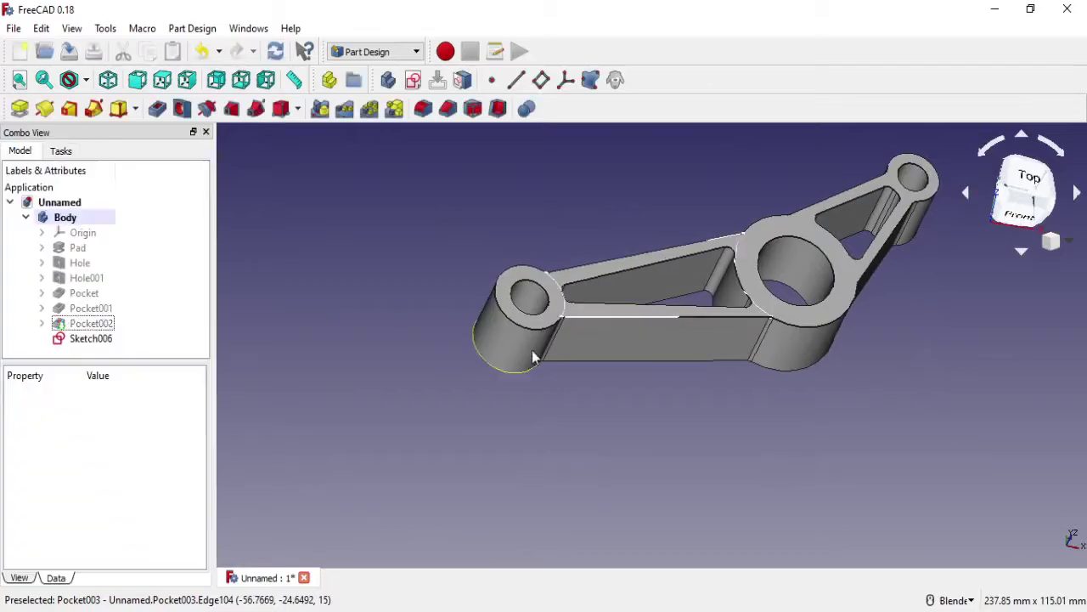
pyautogui.click(94, 340)
pyautogui.rightClick(99, 339)
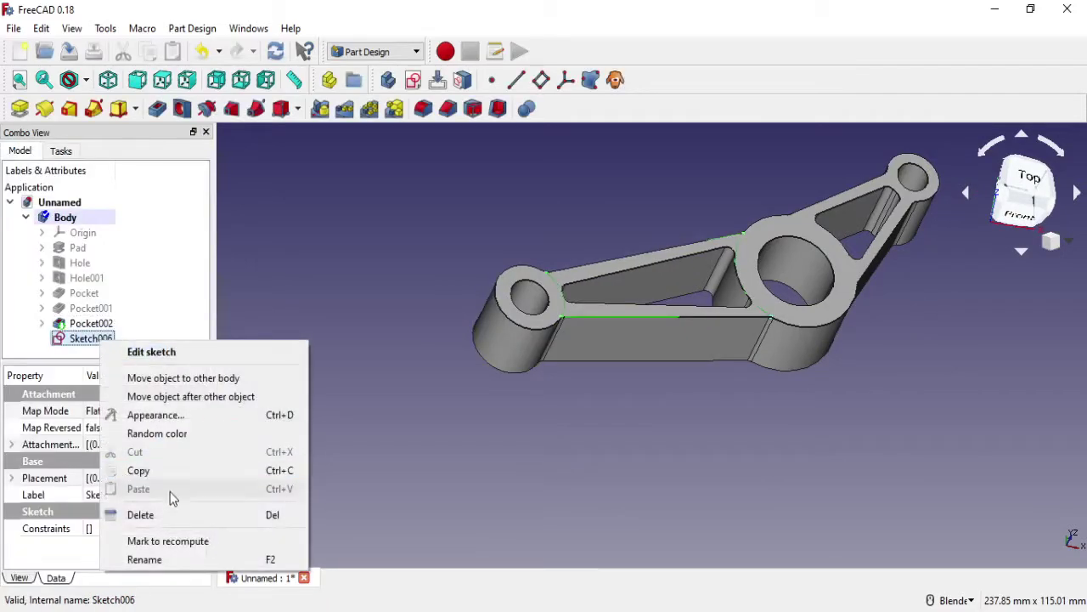
pyautogui.click(174, 514)
pyautogui.scroll(5, 629, 310)
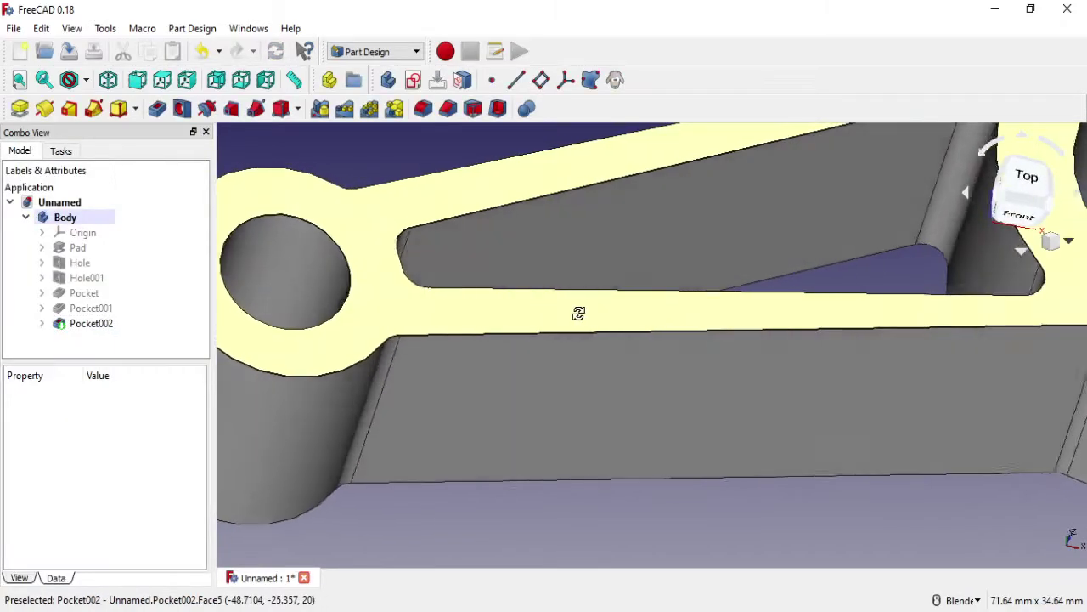
pyautogui.moveTo(579, 314); pyautogui.dragTo(462, 316, button='middle')
pyautogui.click(461, 315)
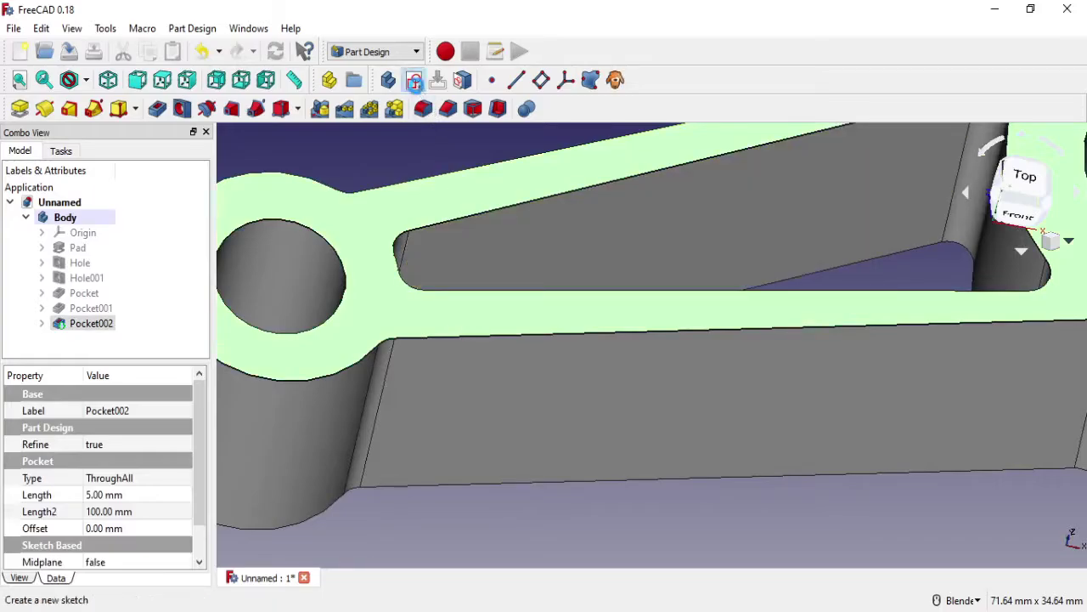
# Step: Create a new sketch on the lever's top face and frame the small boss
pyautogui.click(415, 81)
pyautogui.scroll(-3, 427, 317)
pyautogui.scroll(-2, 622, 242)
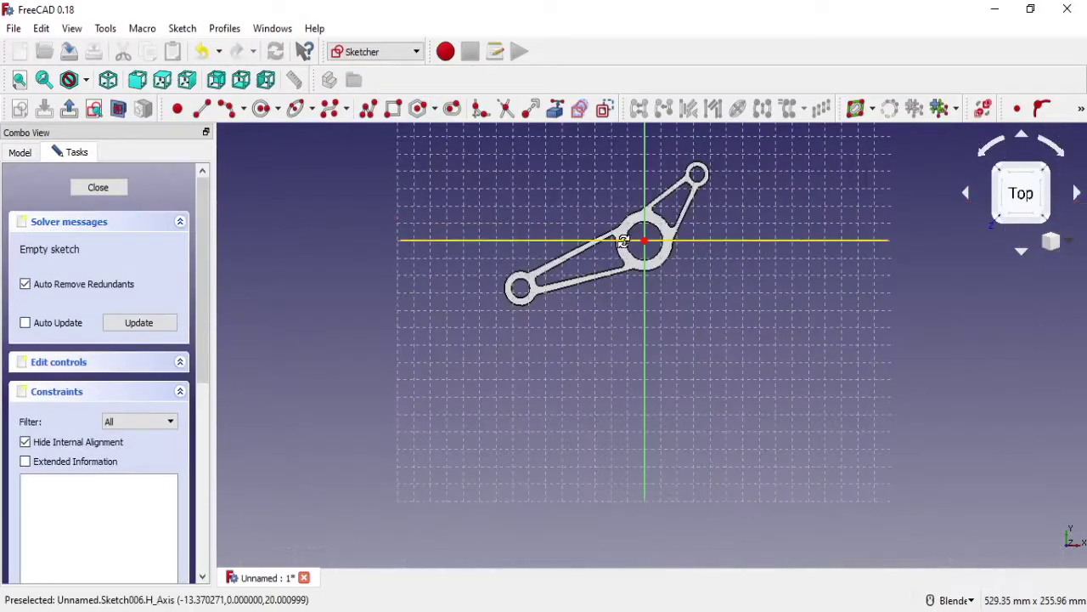
pyautogui.moveTo(622, 242); pyautogui.dragTo(626, 209, button='middle')
pyautogui.scroll(3, 569, 322)
pyautogui.scroll(2, 558, 334)
pyautogui.scroll(2, 564, 340)
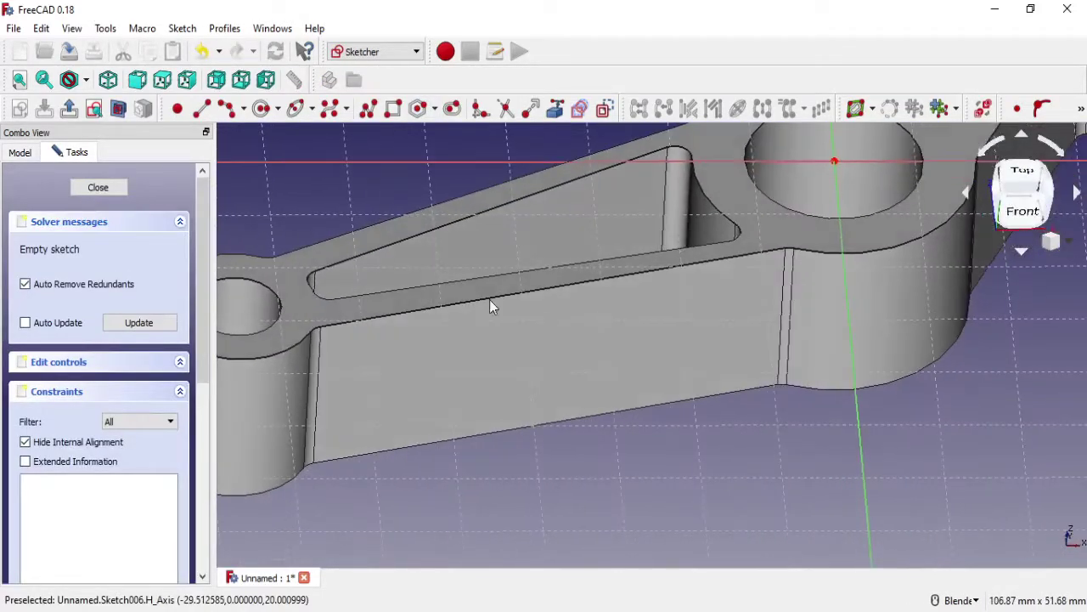
pyautogui.scroll(-3, 489, 306)
pyautogui.moveTo(553, 297)
pyautogui.mouseDown(button='middle')
pyautogui.moveTo(468, 301)
pyautogui.moveTo(513, 233)
pyautogui.mouseUp(button='middle')
pyautogui.scroll(3, 463, 297)
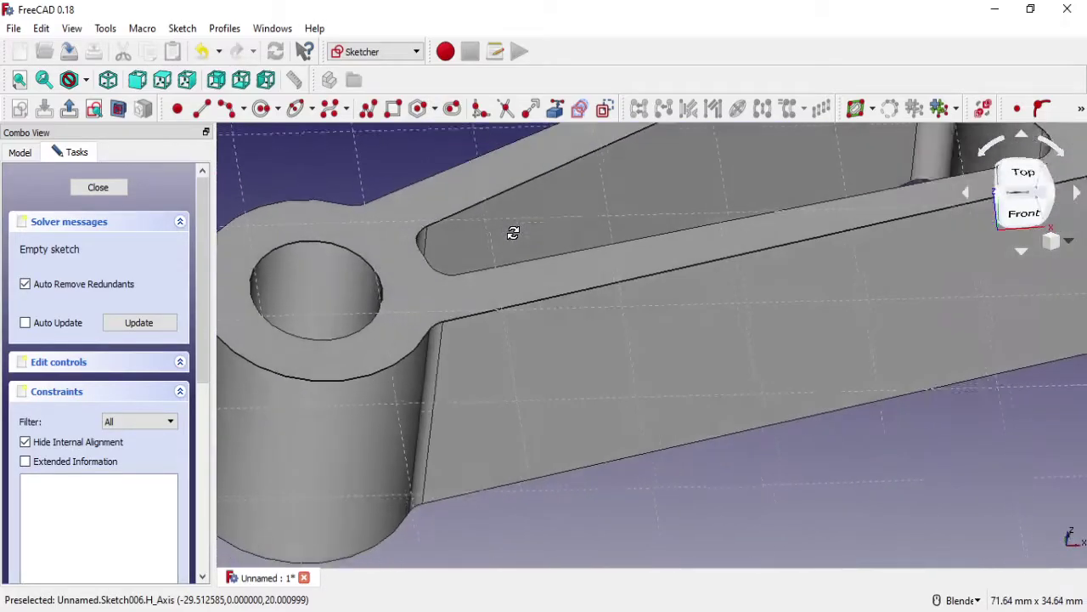
pyautogui.moveTo(439, 209)
pyautogui.mouseDown(button='middle')
pyautogui.moveTo(572, 291)
pyautogui.moveTo(756, 353)
pyautogui.moveTo(731, 340)
pyautogui.mouseUp(button='middle')
# Step: Draw one arc beside the small boss and another beside the large boss
pyautogui.click(226, 108)
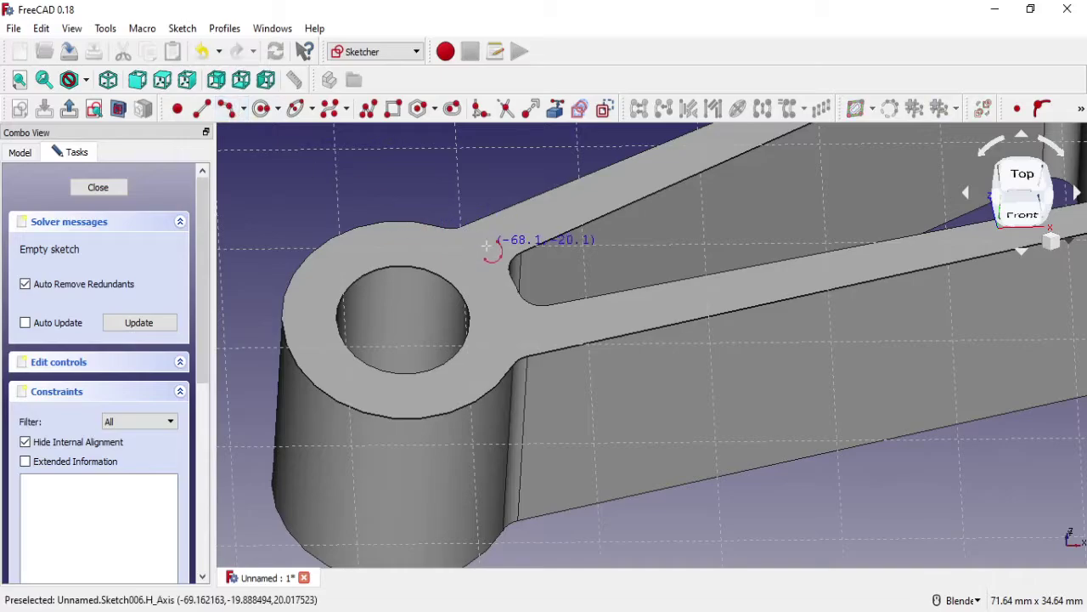
pyautogui.click(523, 337)
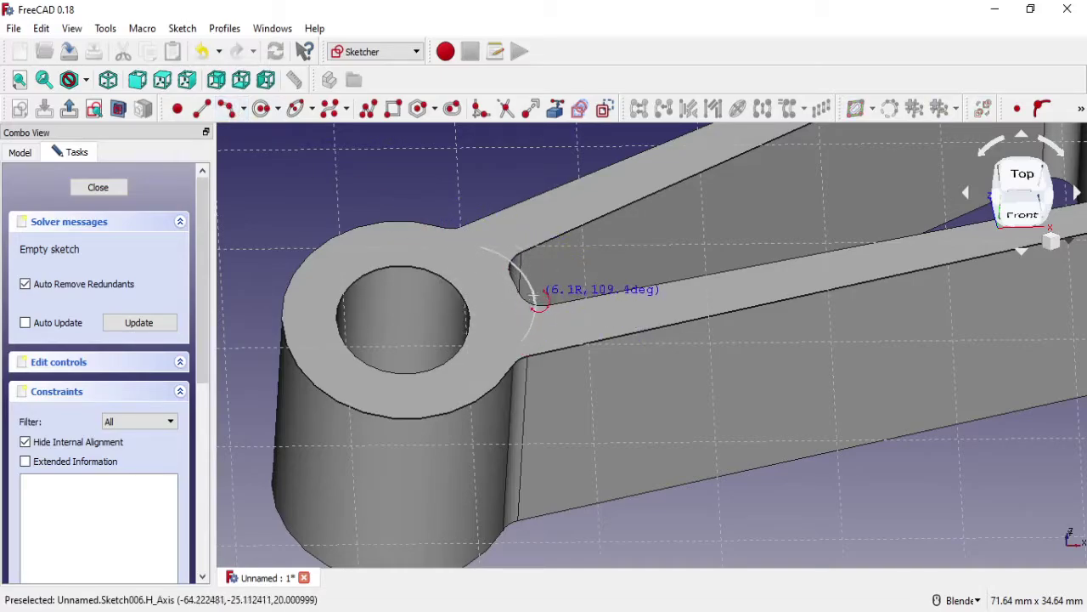
pyautogui.click(537, 297)
pyautogui.keyDown('shift'); pyautogui.moveTo(704, 280); pyautogui.dragTo(340, 524, button='middle'); pyautogui.keyUp('shift')
pyautogui.click(759, 293)
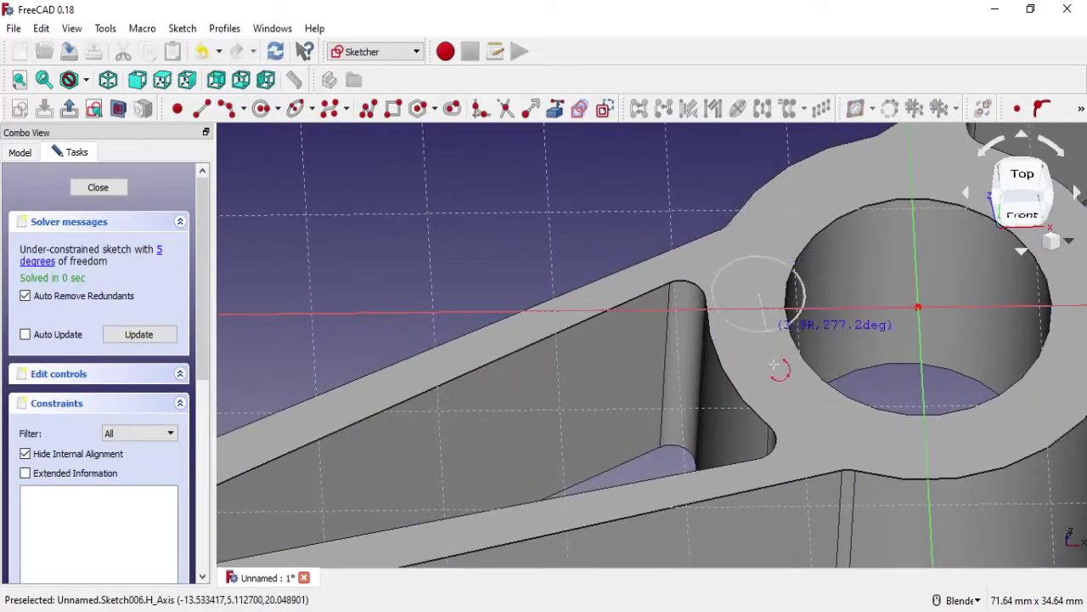
pyautogui.click(838, 448)
pyautogui.click(751, 256)
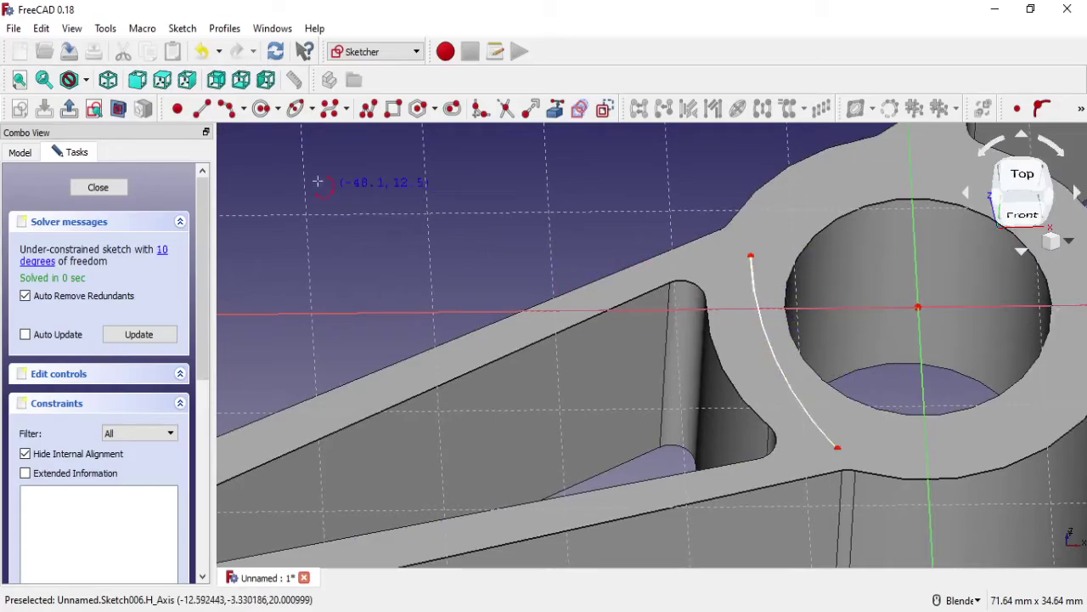
# Step: Draw two long arcs along the arm edges connecting the two boss arcs
pyautogui.click(227, 114)
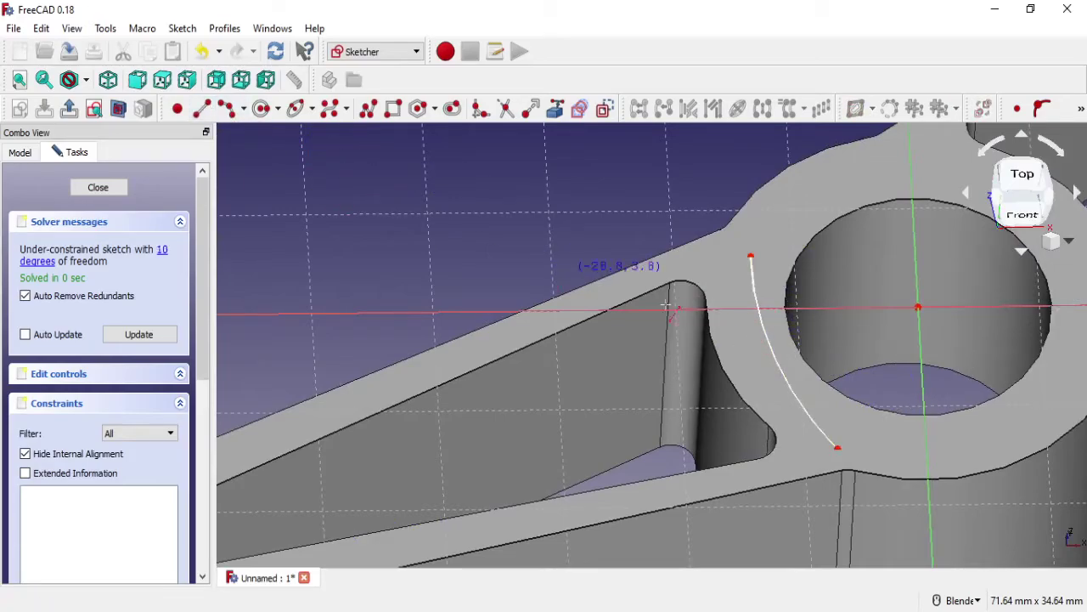
pyautogui.click(751, 255)
pyautogui.keyDown('shift'); pyautogui.moveTo(559, 340); pyautogui.dragTo(485, 251, button='middle'); pyautogui.keyUp('shift')
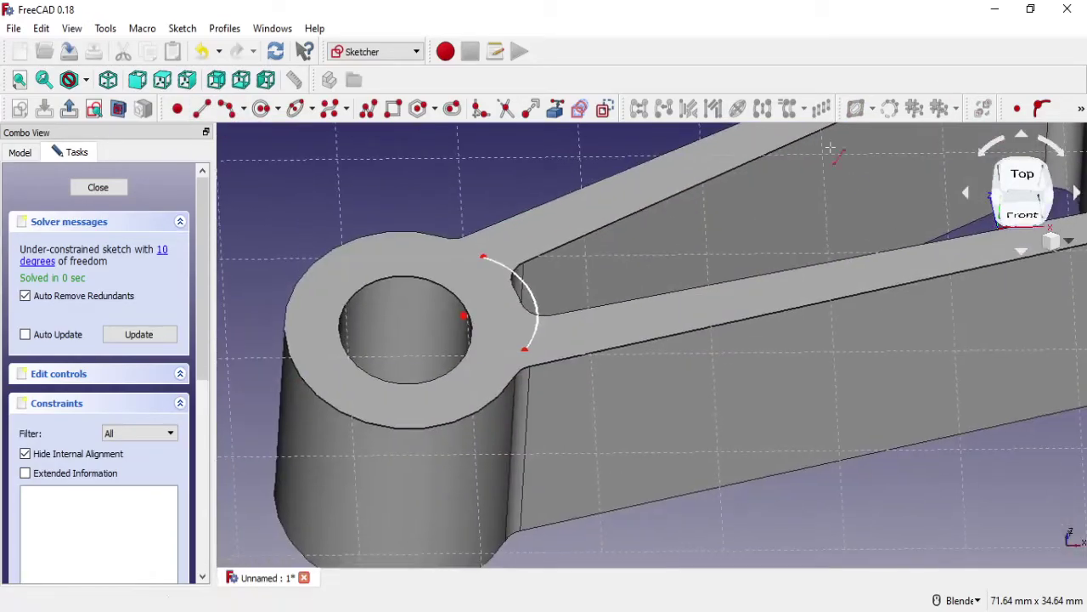
pyautogui.click(481, 256)
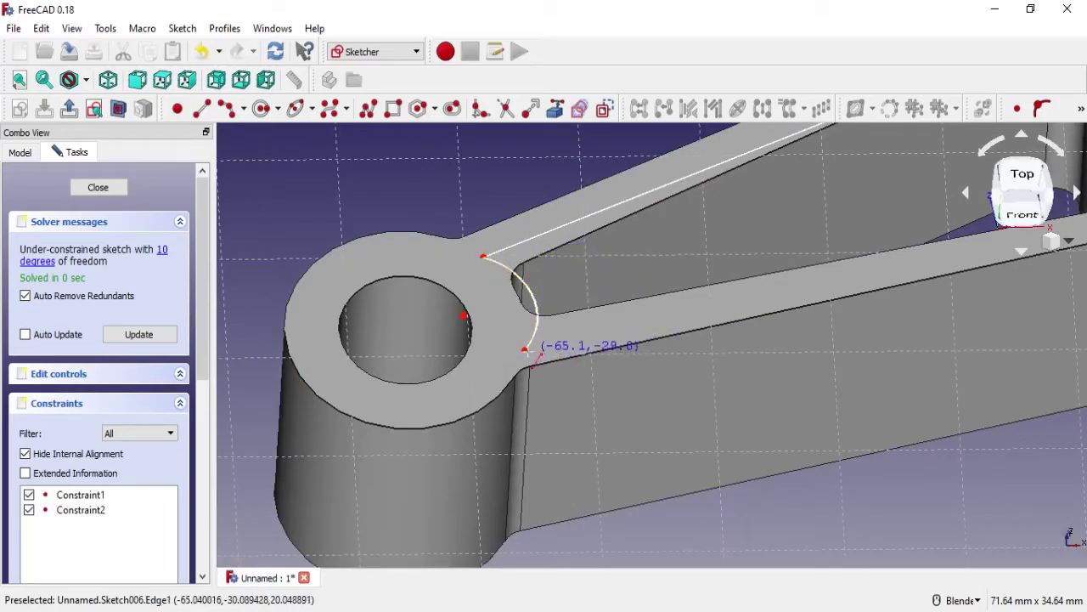
pyautogui.keyDown('shift'); pyautogui.moveTo(525, 350); pyautogui.dragTo(389, 456, button='middle'); pyautogui.keyUp('shift')
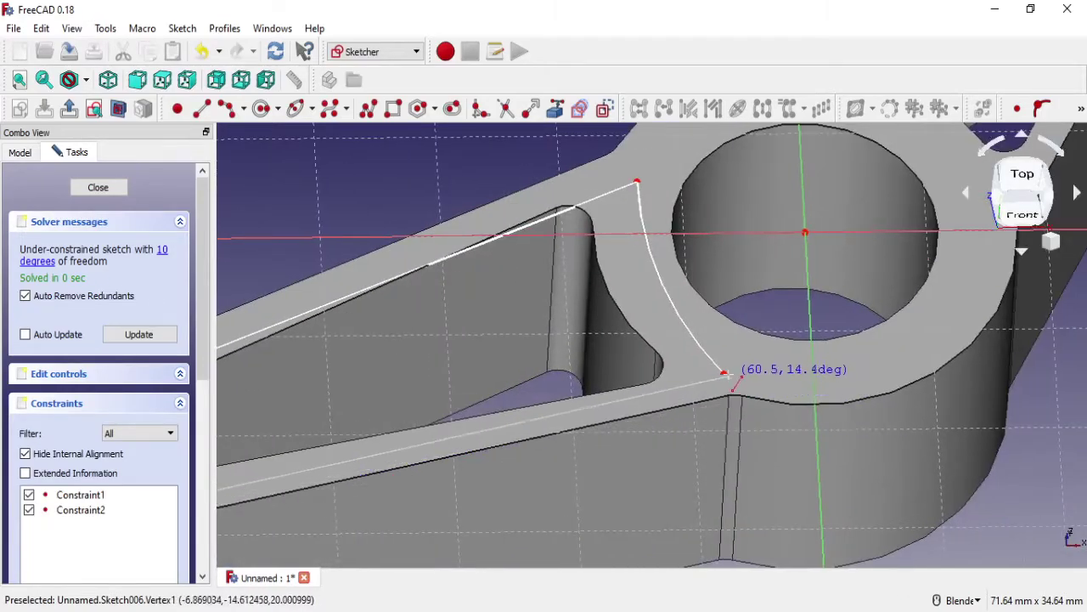
pyautogui.click(725, 377)
pyautogui.scroll(3, 745, 392)
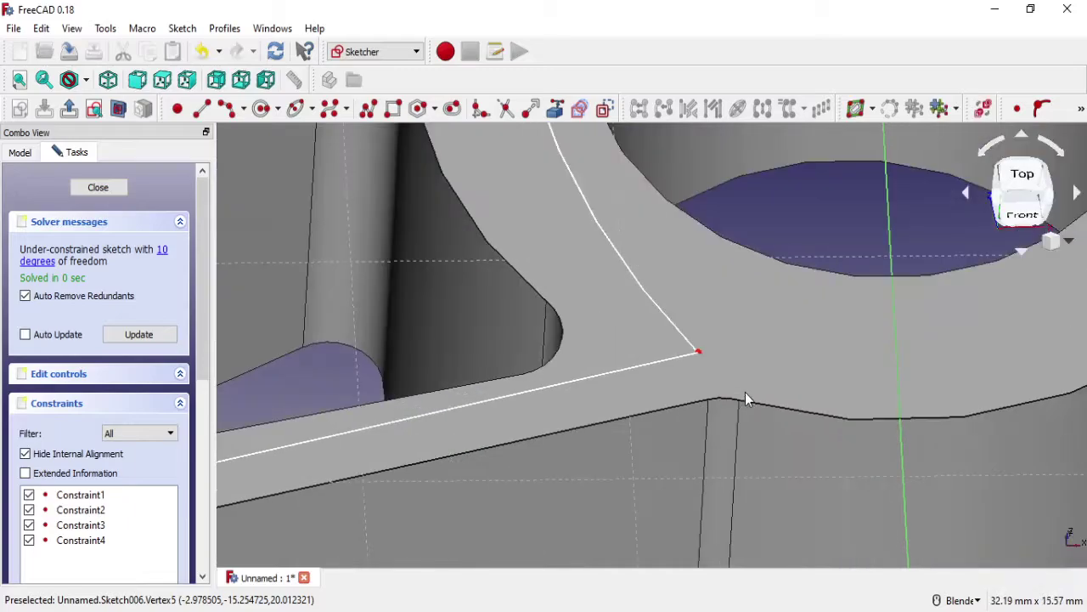
pyautogui.scroll(2, 723, 383)
# Step: Orbit and zoom the view around the part to inspect the large hole and small boss
pyautogui.moveTo(733, 343)
pyautogui.keyDown('shift'); pyautogui.mouseDown(button='middle')
pyautogui.moveTo(671, 262)
pyautogui.moveTo(646, 307)
pyautogui.moveTo(664, 287)
pyautogui.moveTo(680, 363)
pyautogui.mouseUp(button='middle'); pyautogui.keyUp('shift')
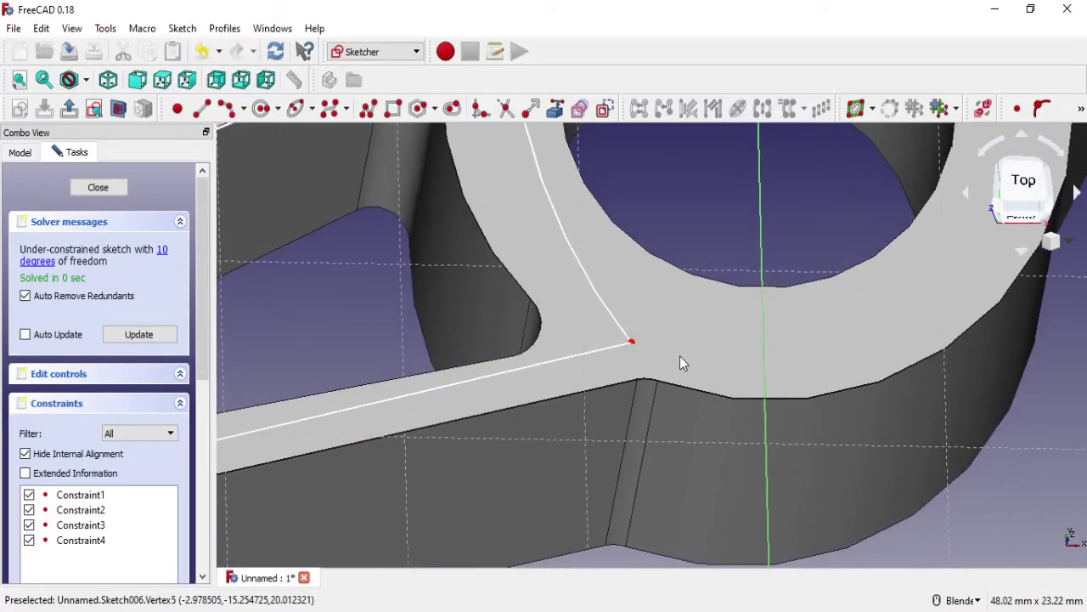
pyautogui.click(555, 109)
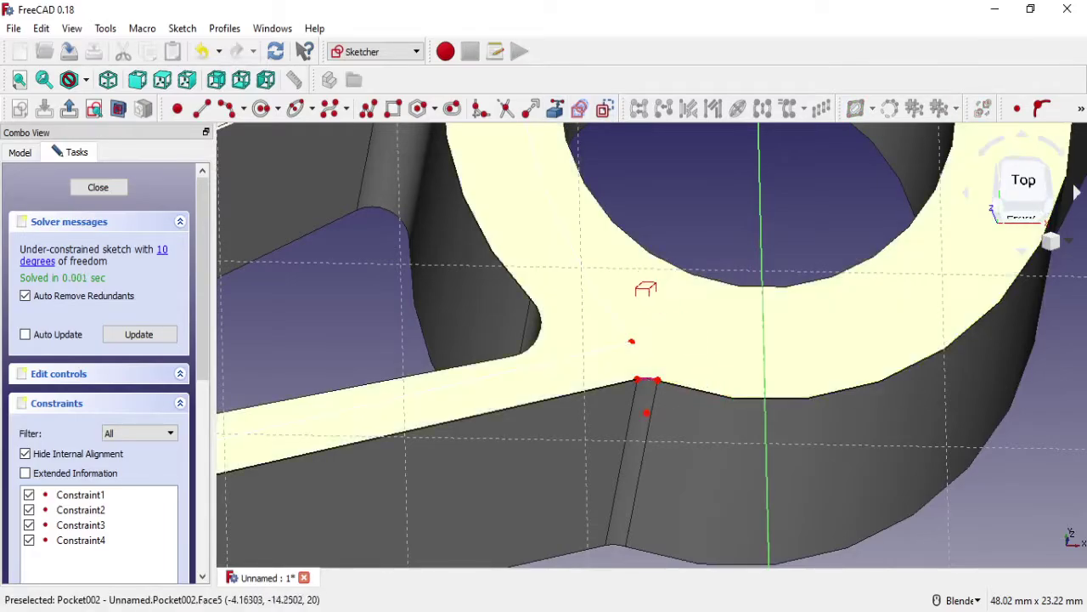
pyautogui.moveTo(649, 386); pyautogui.dragTo(510, 188, button='middle')
pyautogui.scroll(-2, 509, 189)
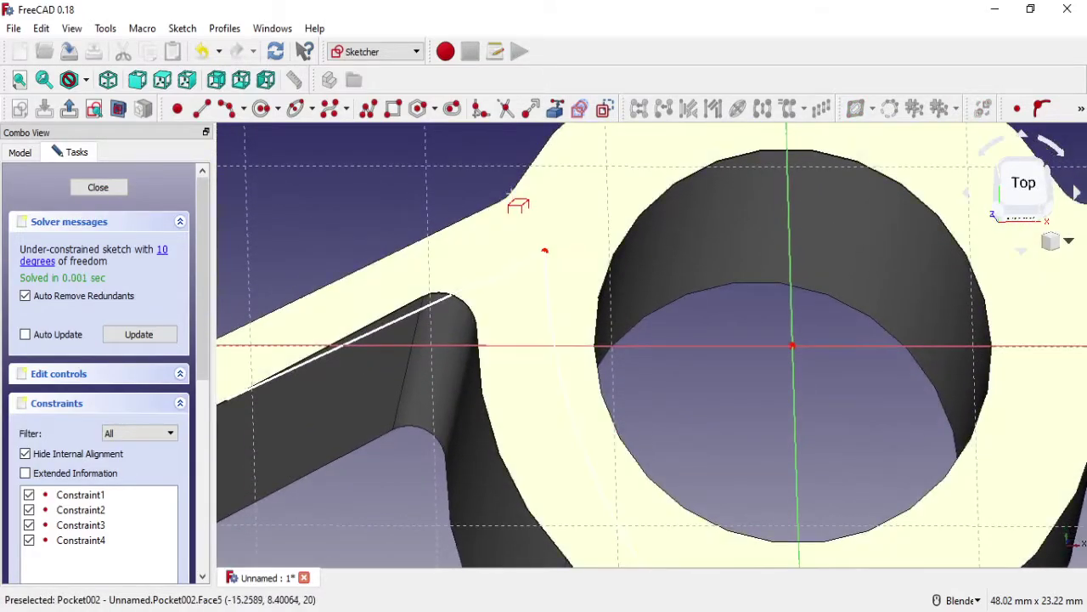
pyautogui.scroll(-3, 509, 206)
pyautogui.moveTo(510, 206)
pyautogui.mouseDown(button='middle')
pyautogui.moveTo(627, 277)
pyautogui.moveTo(563, 323)
pyautogui.mouseUp(button='middle')
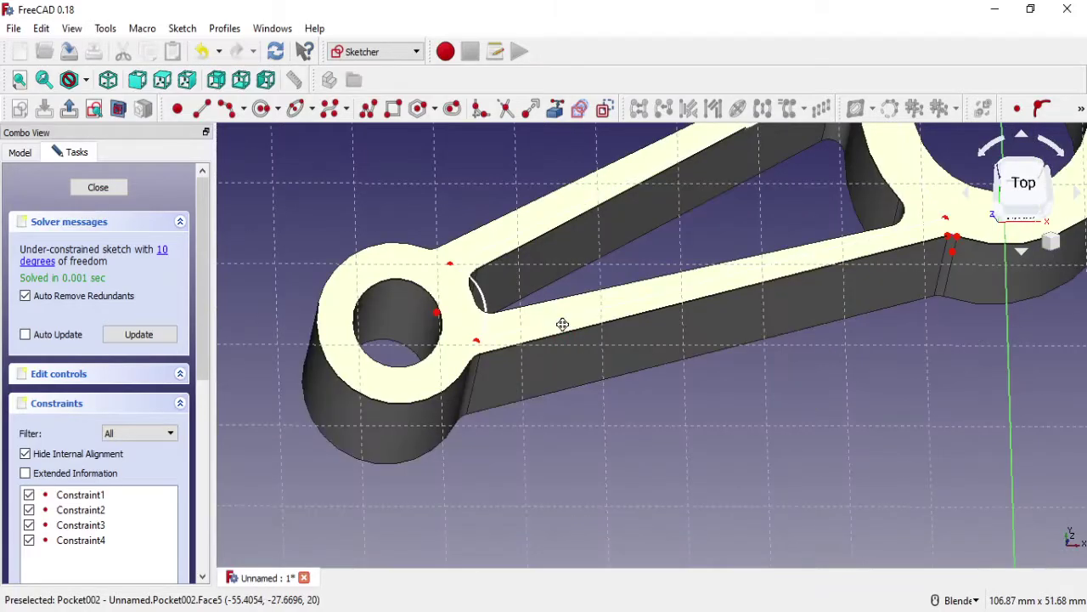
pyautogui.scroll(3, 563, 323)
pyautogui.moveTo(512, 187); pyautogui.dragTo(486, 165, button='middle')
pyautogui.press('a')
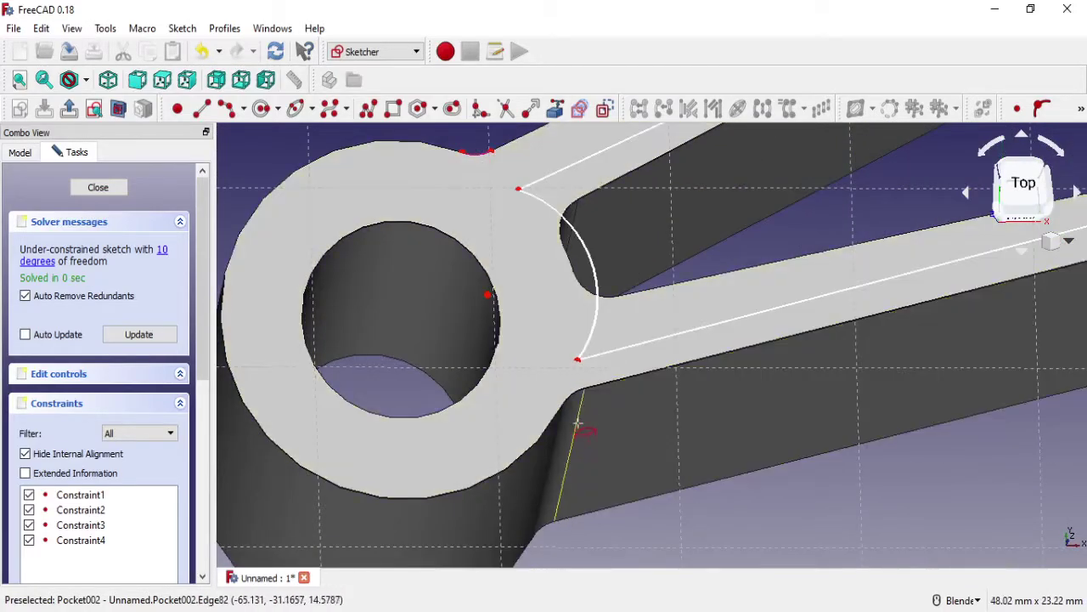
pyautogui.scroll(2, 586, 410)
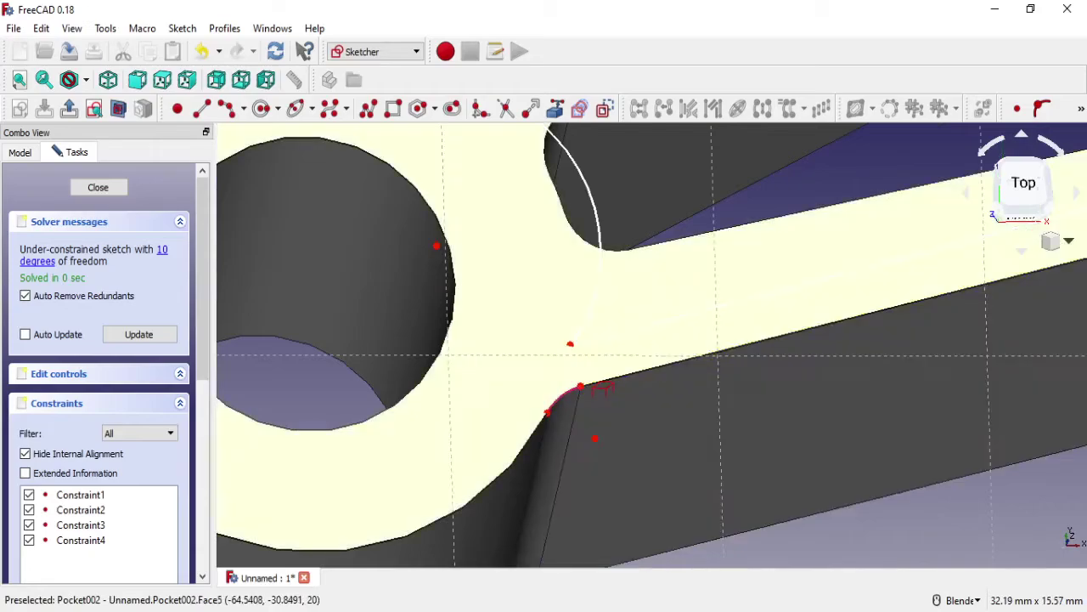
pyautogui.scroll(-3, 595, 386)
pyautogui.scroll(-2, 564, 304)
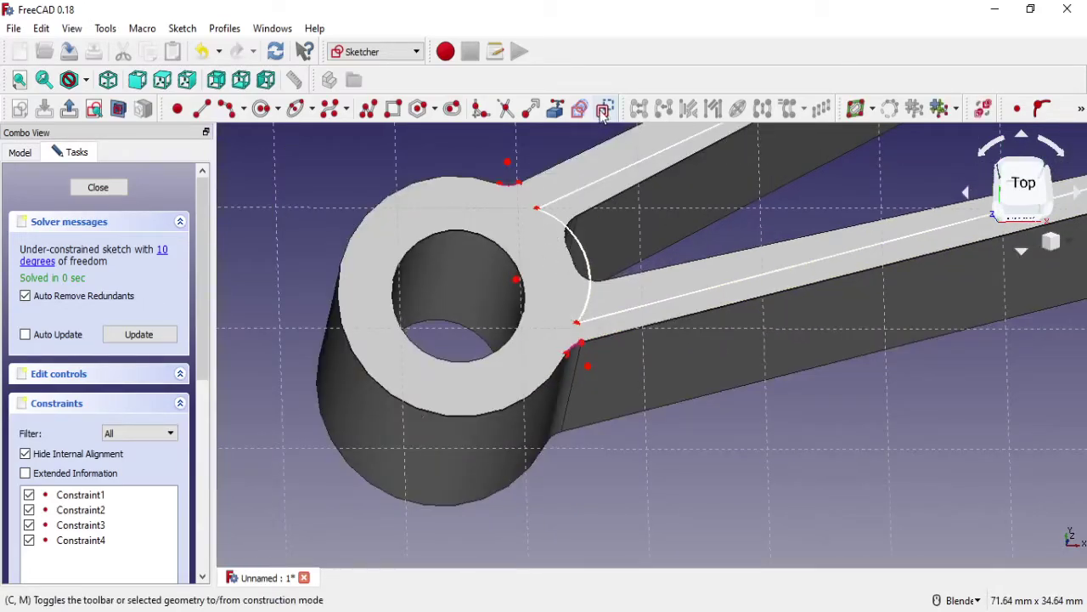
# Step: Project the small boss edge, make the arc centre coincident, and join a line end to it
pyautogui.click(555, 109)
pyautogui.click(467, 179)
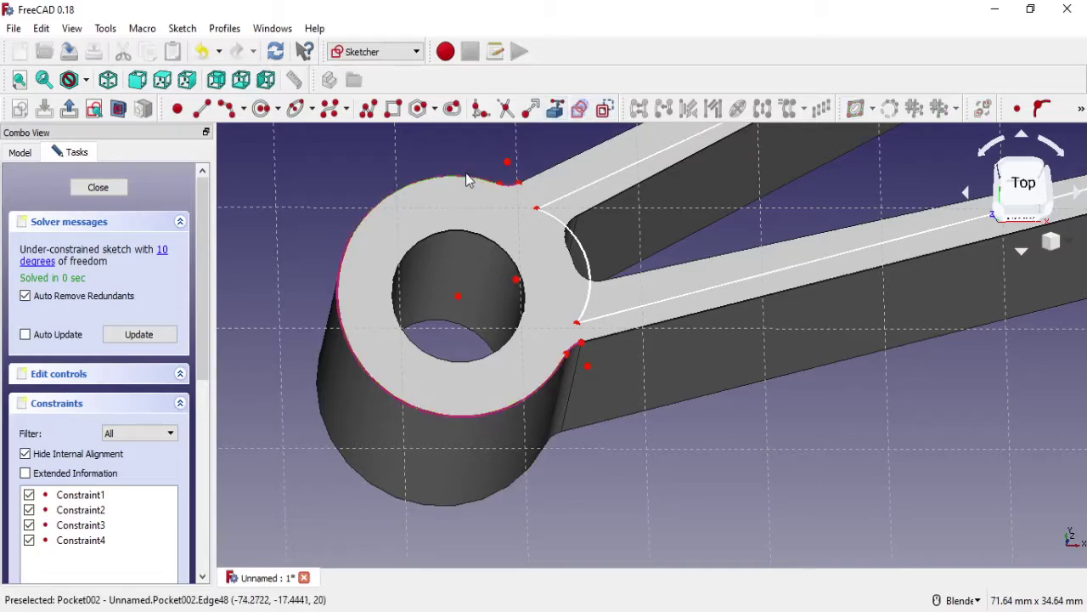
pyautogui.scroll(3, 516, 251)
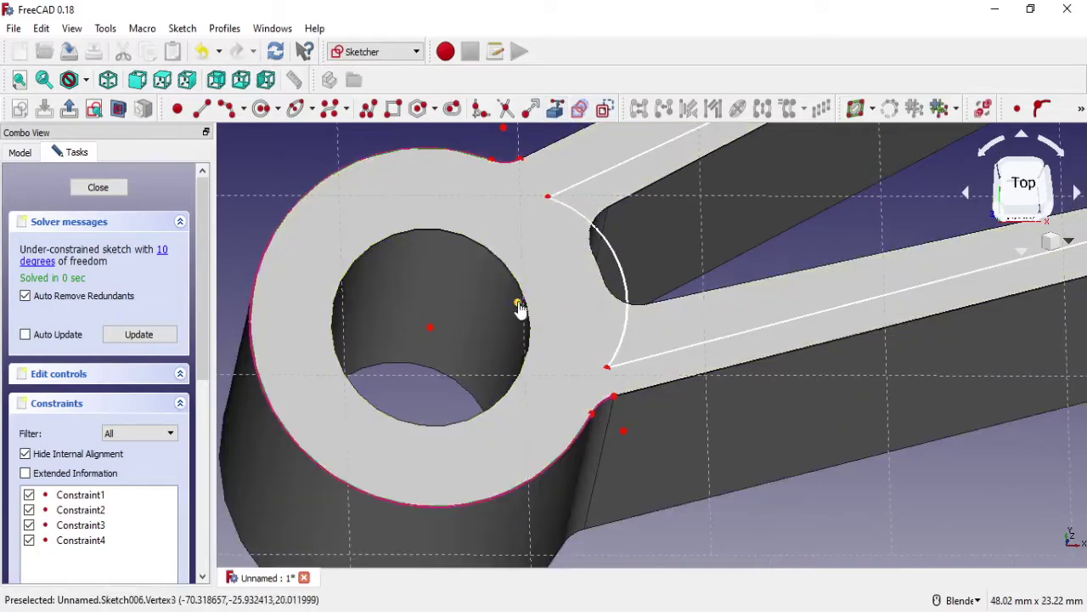
pyautogui.click(517, 304)
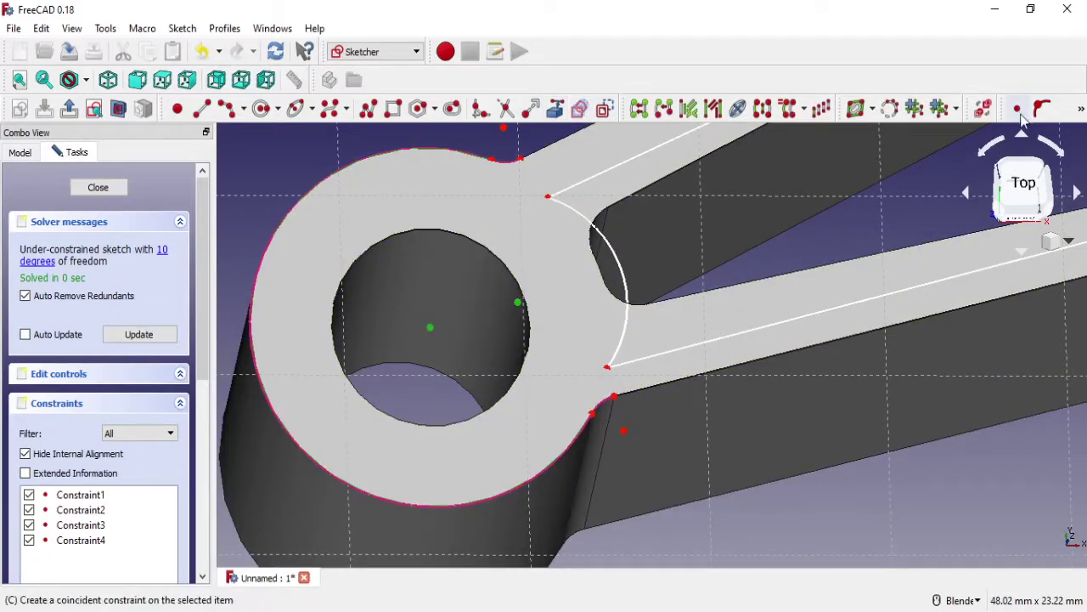
pyautogui.click(639, 108)
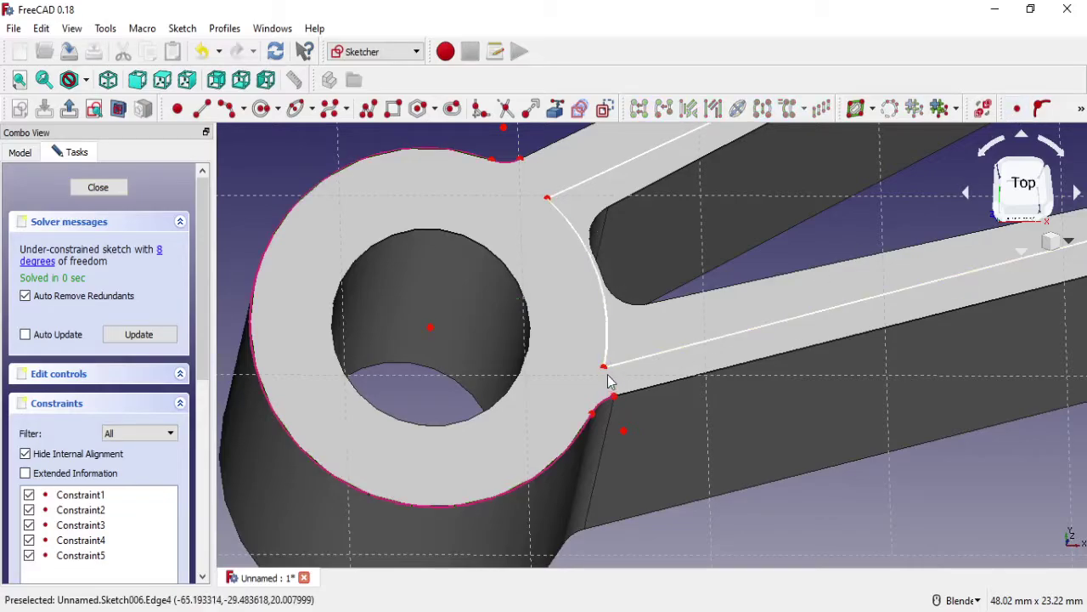
pyautogui.moveTo(606, 375)
pyautogui.mouseDown()
pyautogui.moveTo(620, 438)
pyautogui.moveTo(577, 444)
pyautogui.moveTo(595, 419)
pyautogui.mouseUp()
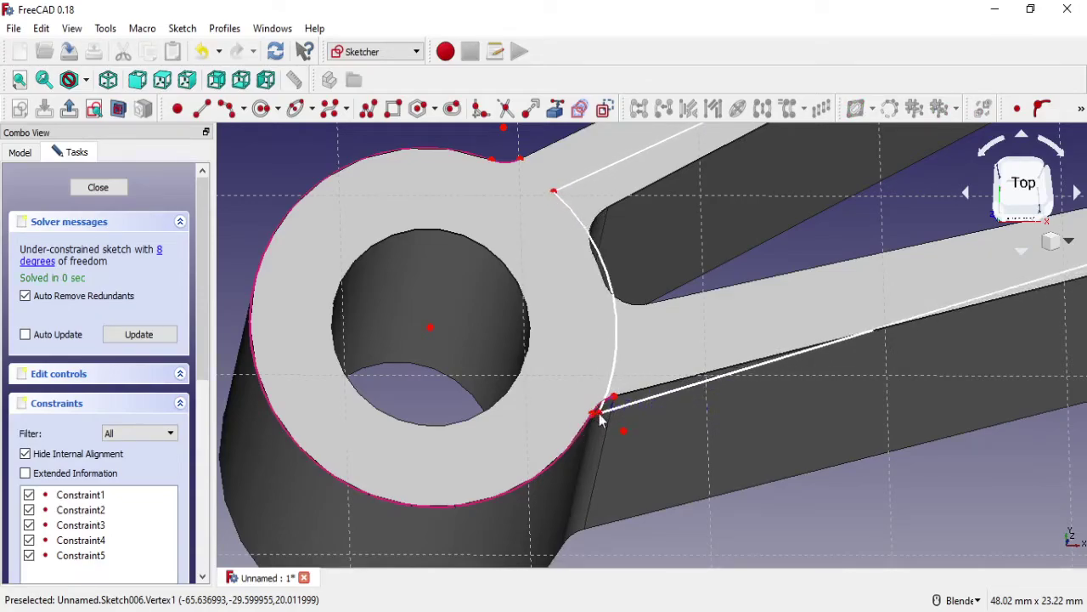
pyautogui.scroll(4, 597, 420)
pyautogui.click(567, 425)
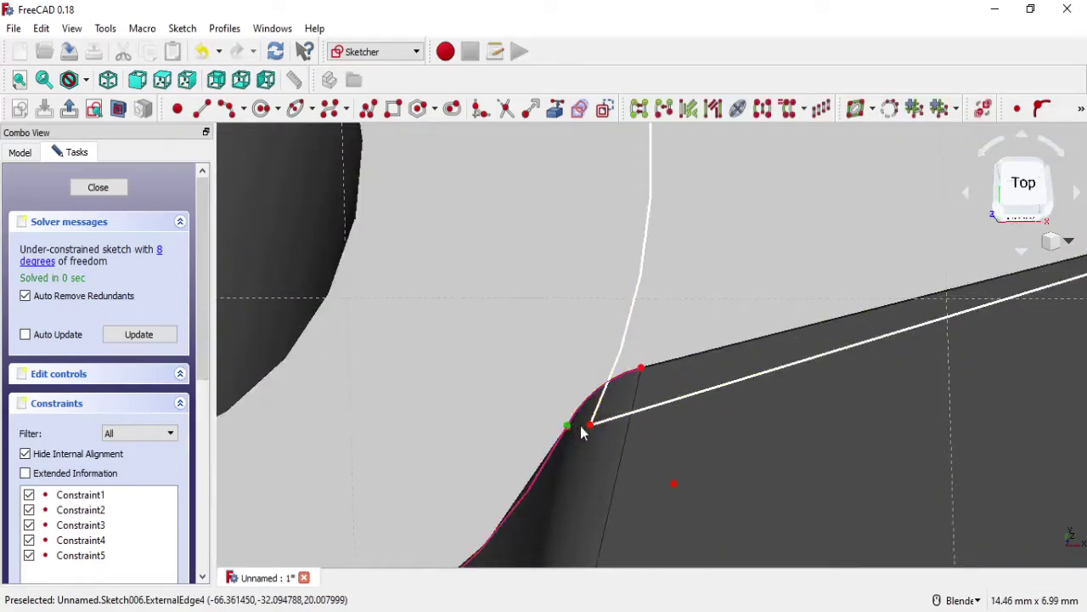
pyautogui.click(1017, 109)
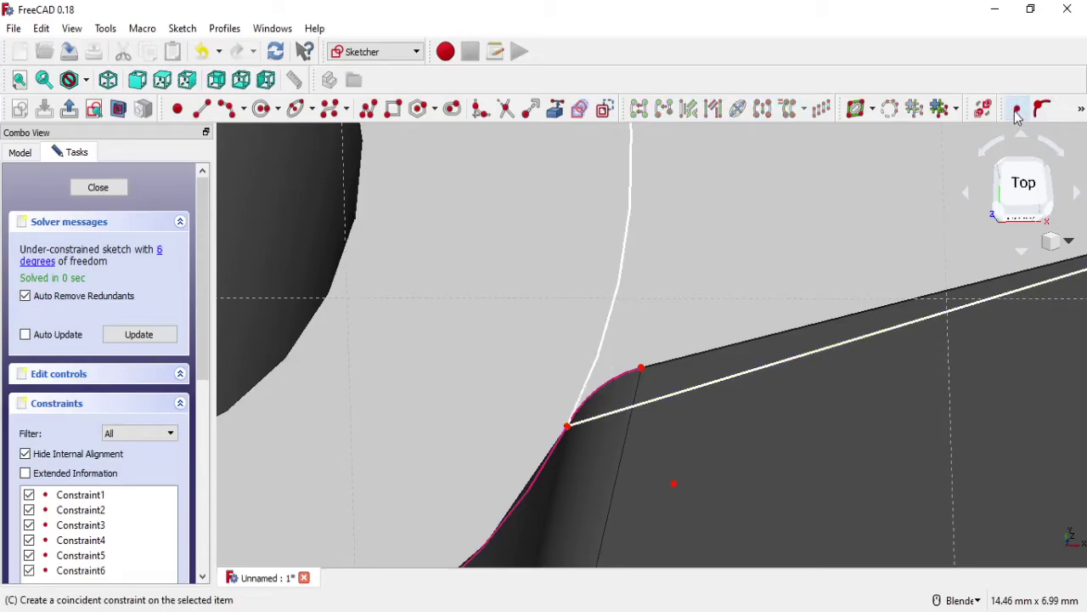
# Step: Attempt to join the upper line end to the arc end, dismissing the selection warnings
pyautogui.scroll(-5, 762, 203)
pyautogui.keyDown('shift'); pyautogui.moveTo(691, 163); pyautogui.dragTo(590, 401, button='middle'); pyautogui.keyUp('shift')
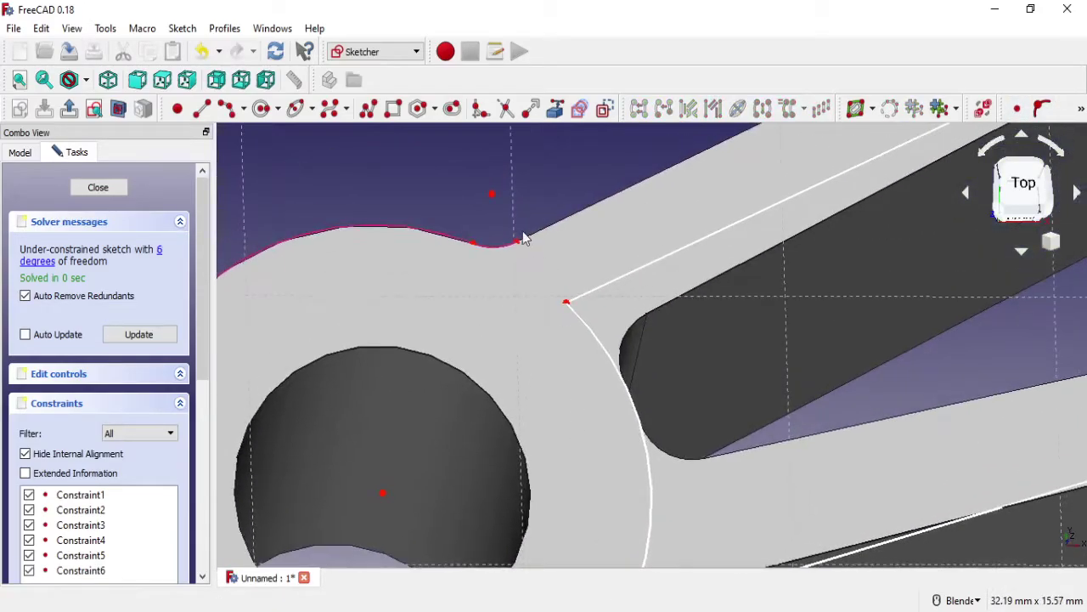
pyautogui.scroll(3, 516, 281)
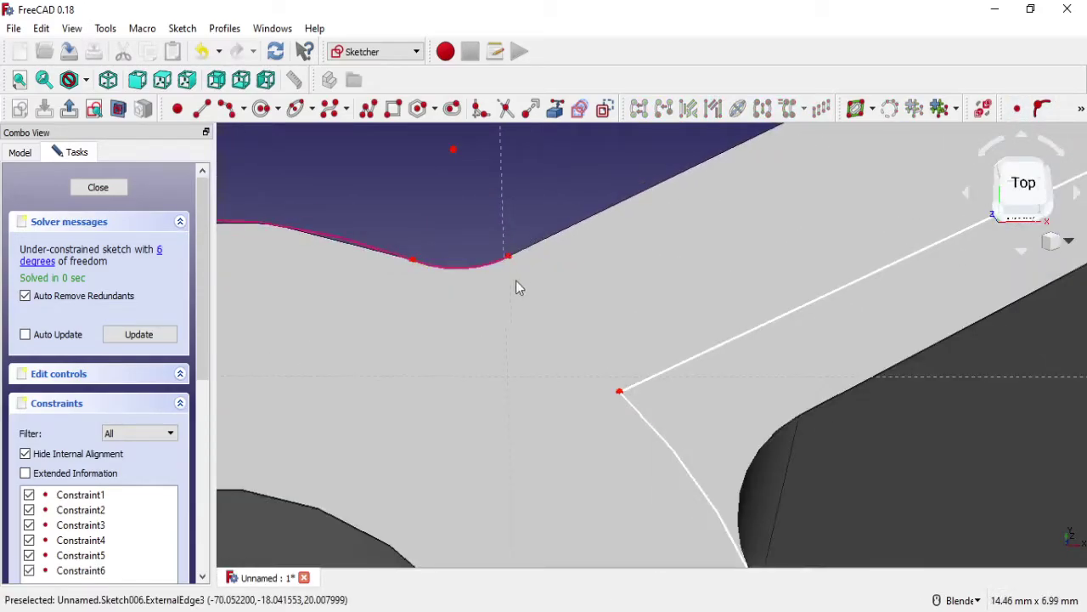
pyautogui.click(619, 395)
pyautogui.click(1017, 108)
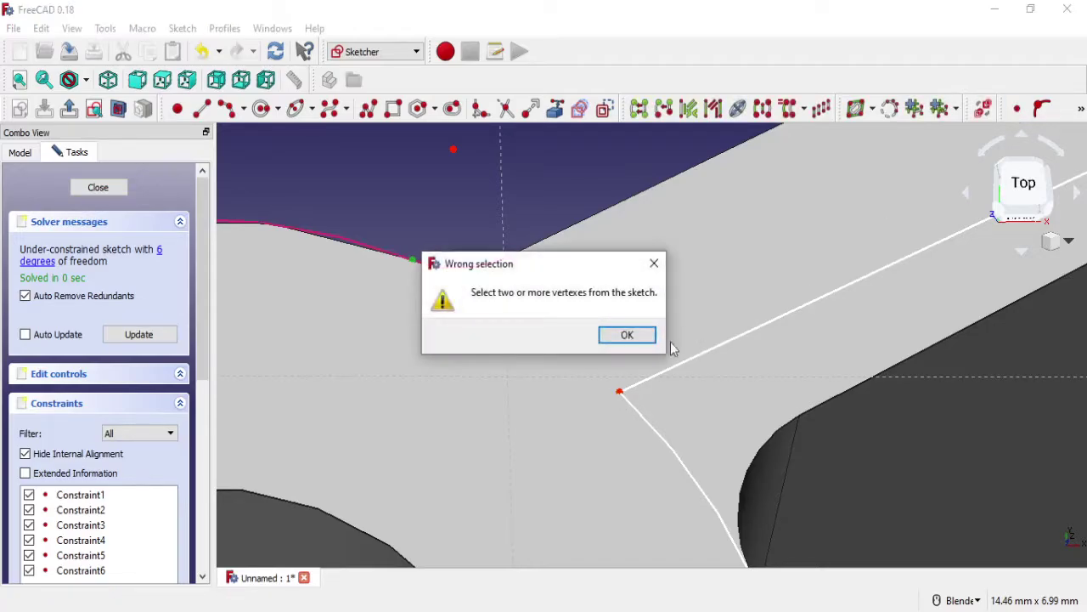
pyautogui.click(644, 340)
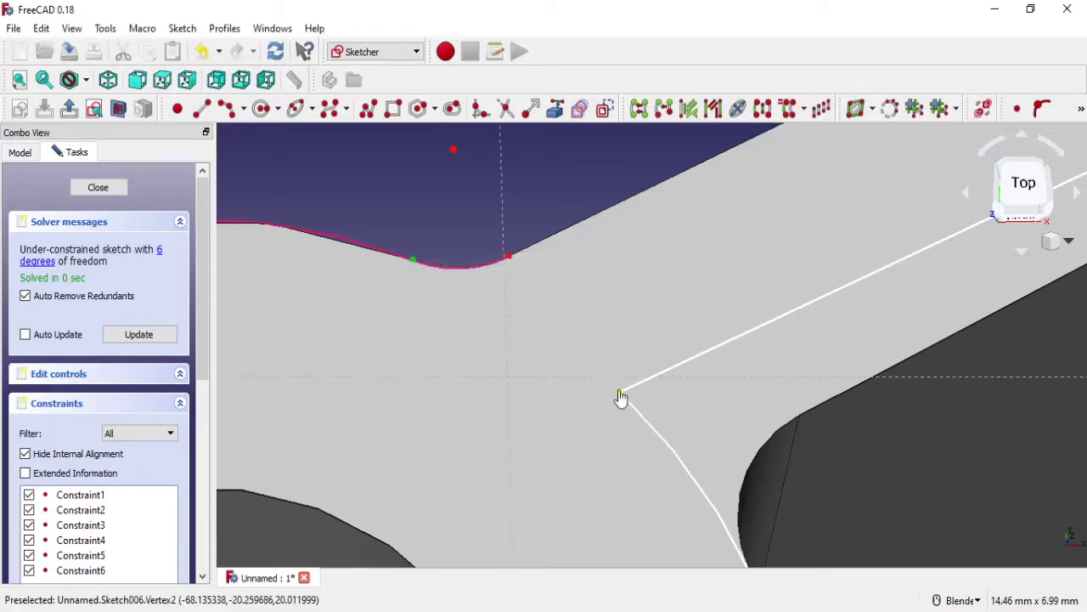
pyautogui.moveTo(620, 394); pyautogui.dragTo(429, 263)
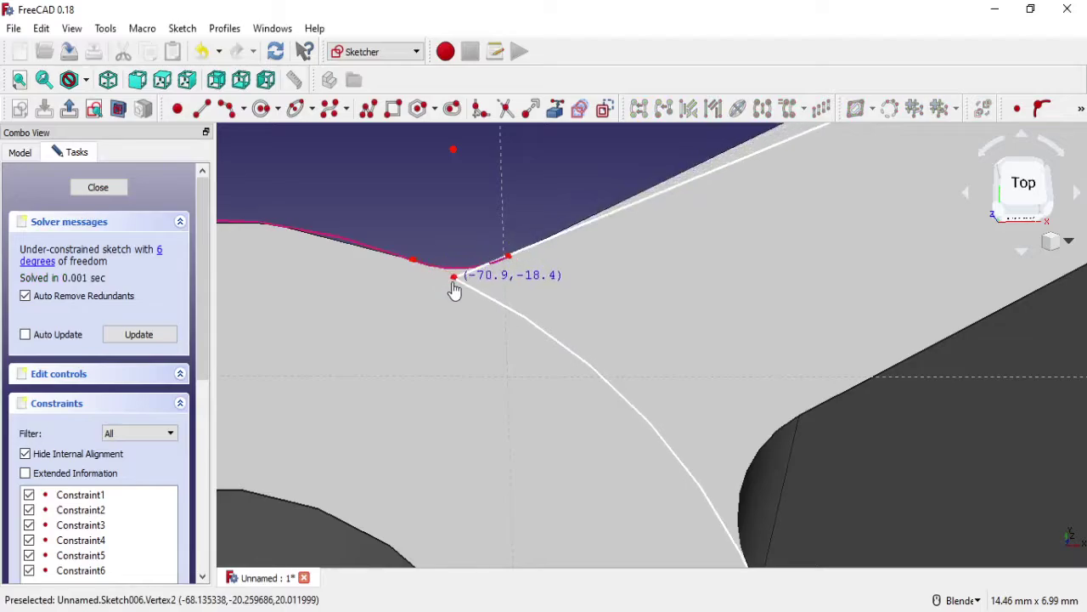
pyautogui.scroll(5, 437, 276)
pyautogui.scroll(4, 414, 252)
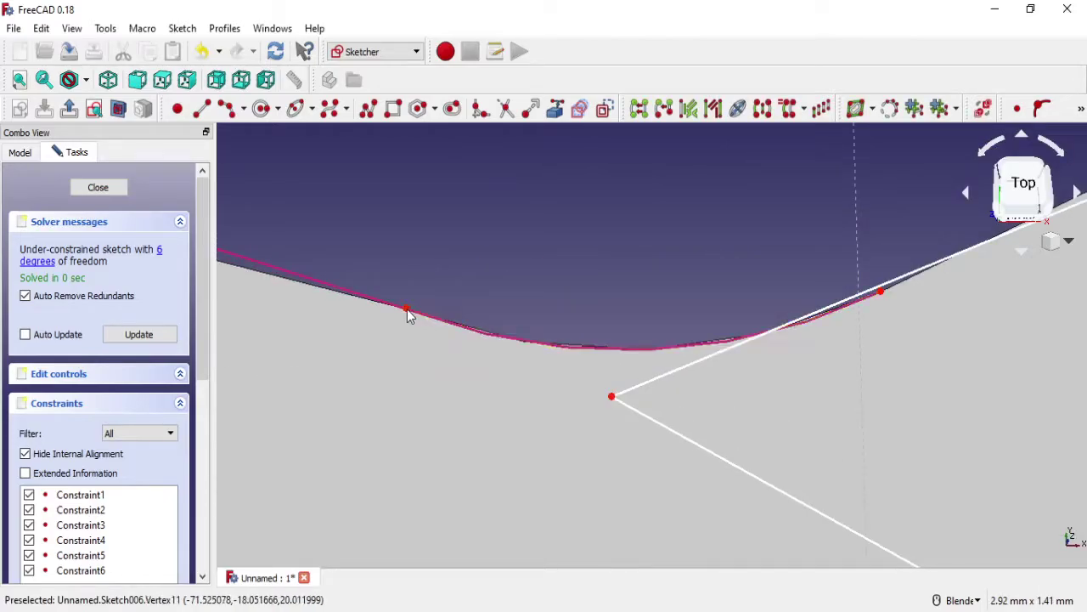
pyautogui.click(614, 400)
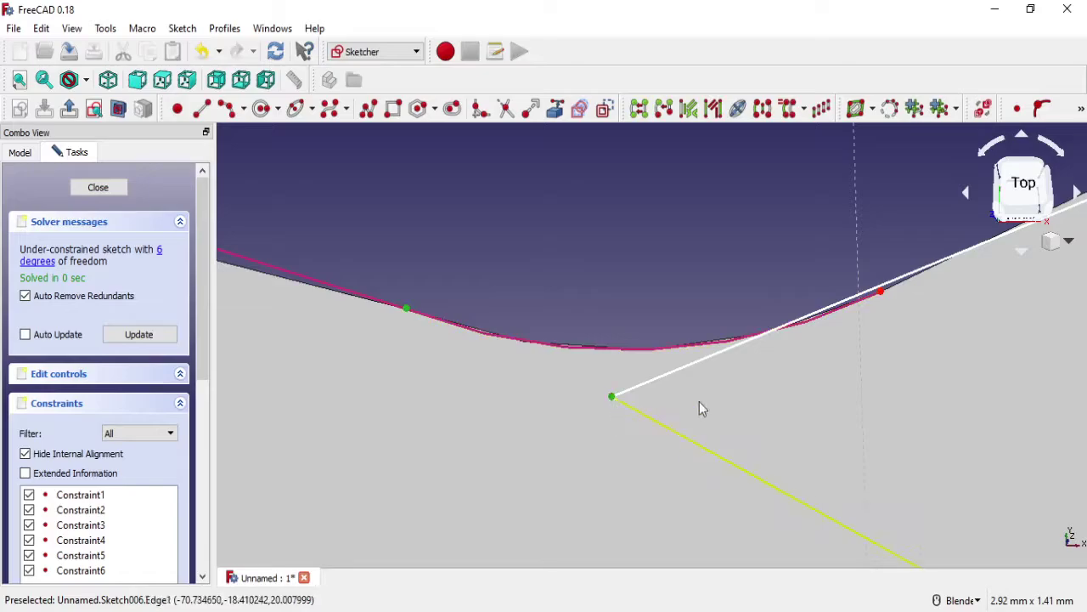
pyautogui.click(1034, 111)
pyautogui.press('Return')
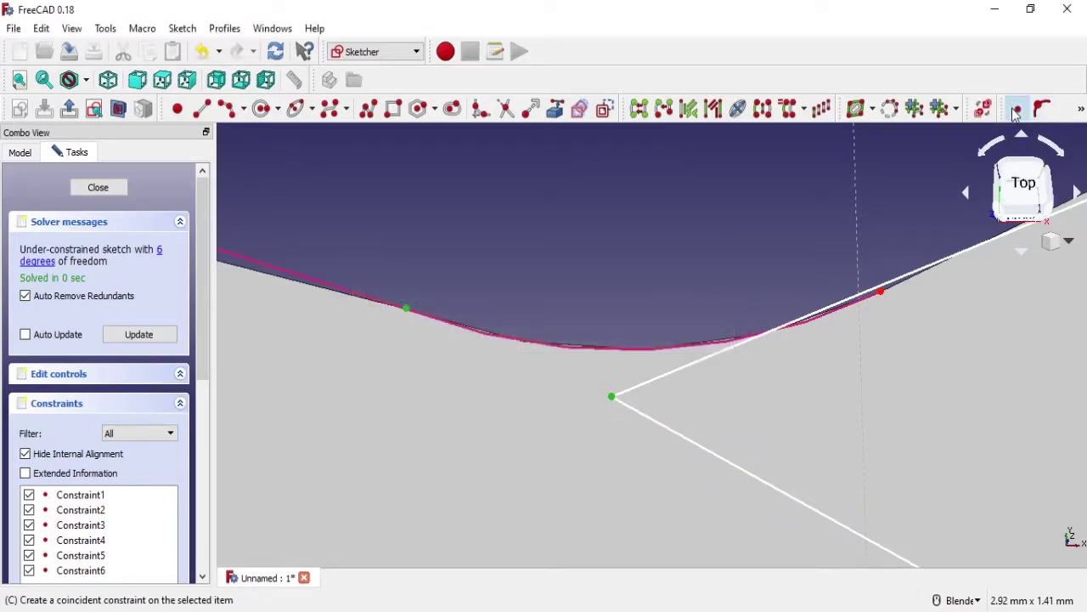
# Step: Zoom in and select the white arc around the large boss
pyautogui.scroll(2, 558, 297)
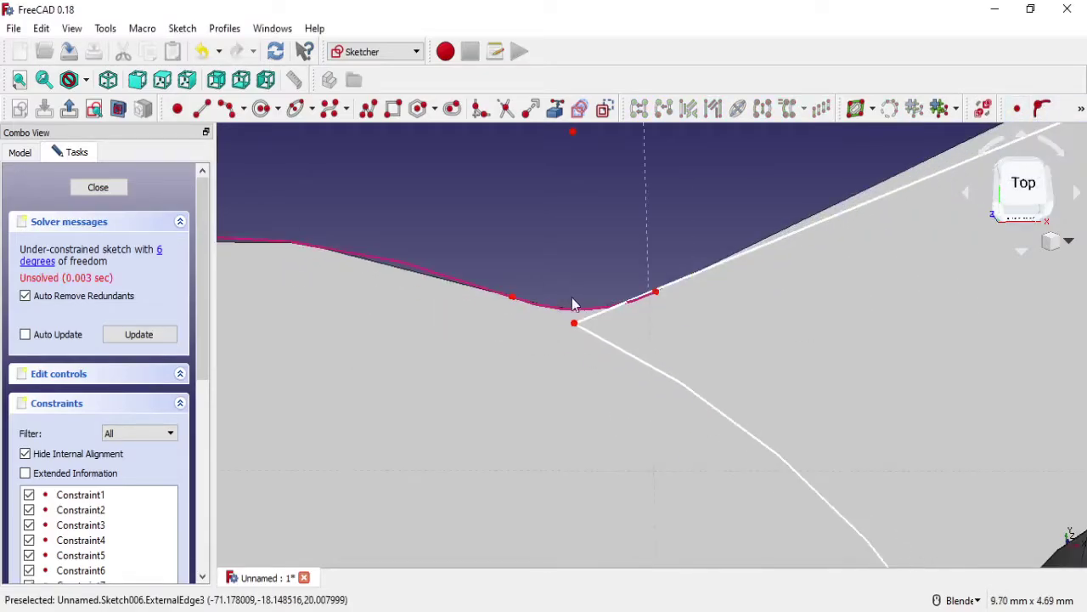
pyautogui.scroll(3, 572, 298)
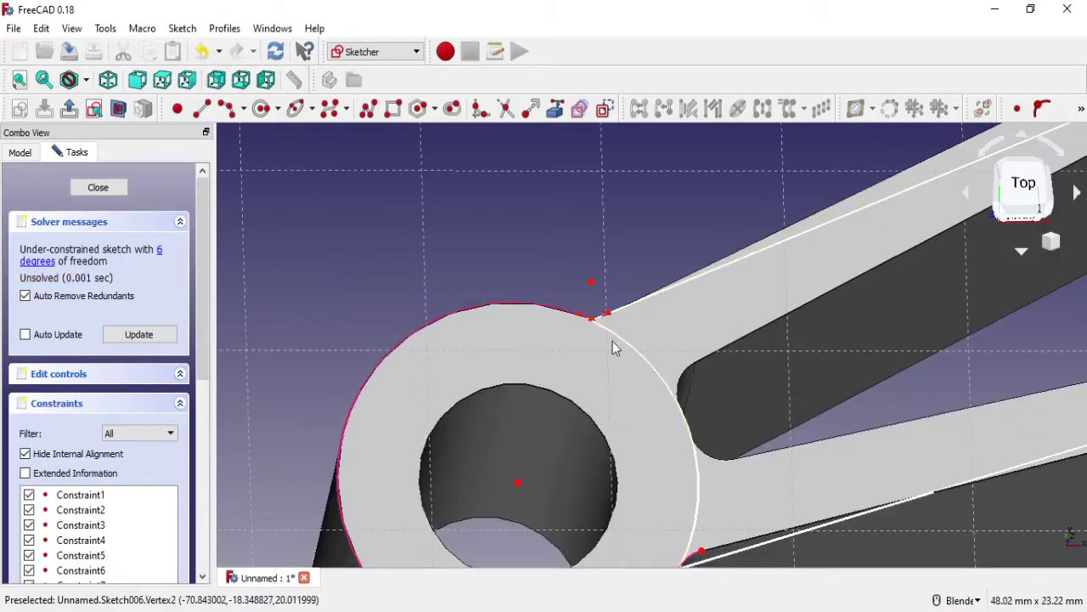
pyautogui.scroll(5, 613, 342)
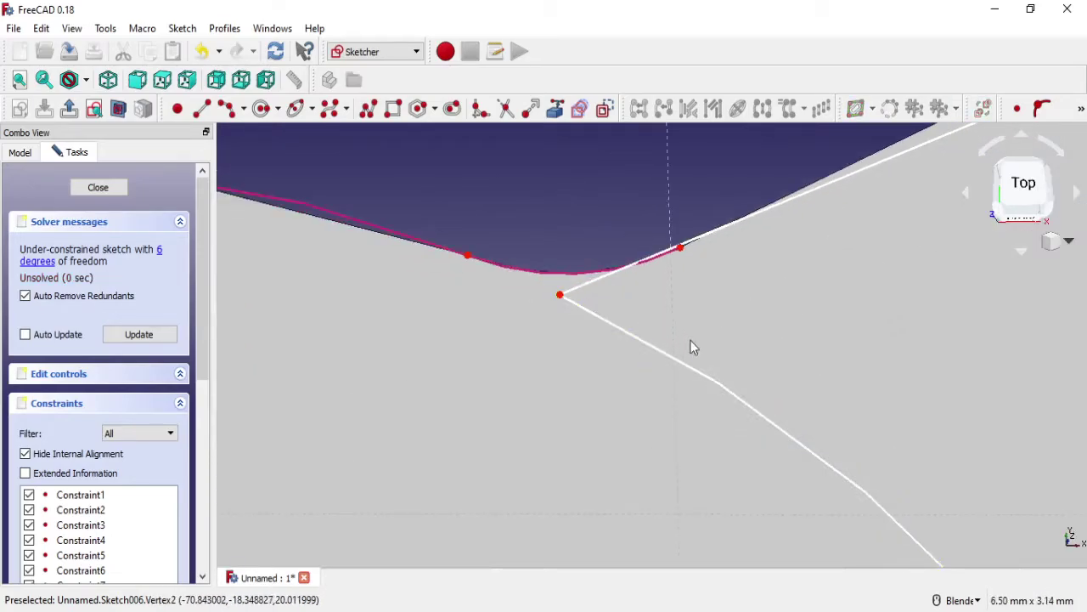
pyautogui.scroll(-2, 689, 340)
pyautogui.scroll(-3, 697, 352)
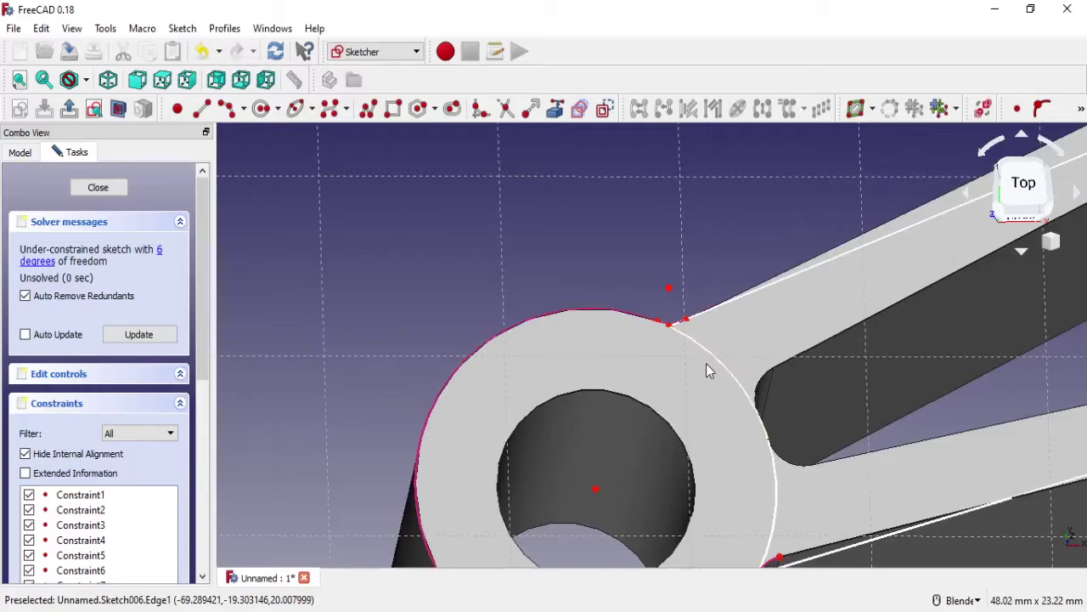
pyautogui.scroll(-2, 732, 489)
pyautogui.scroll(2, 748, 544)
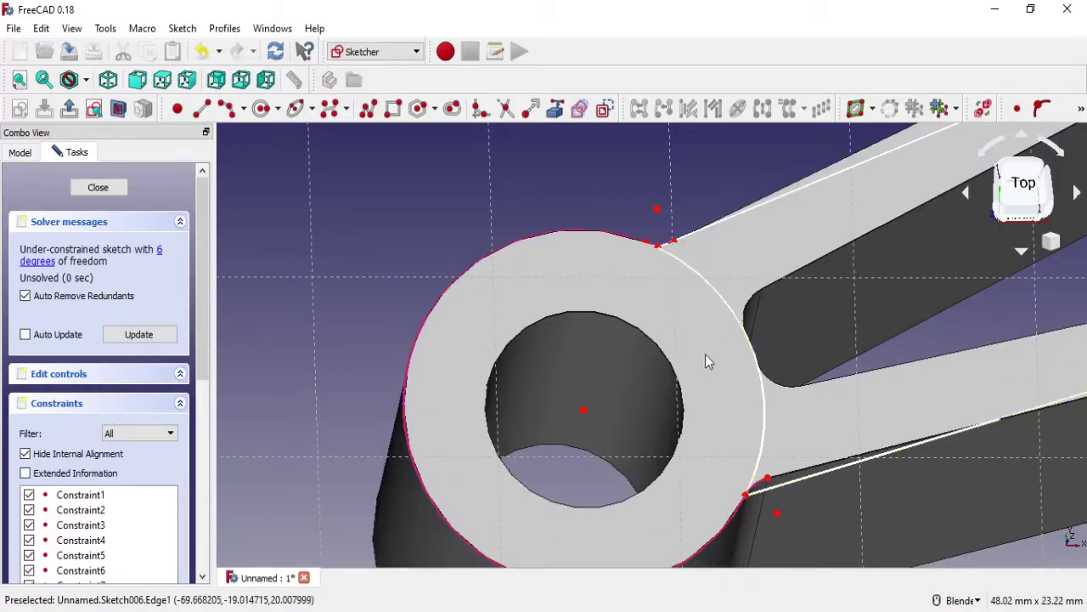
pyautogui.scroll(1, 718, 391)
pyautogui.scroll(1, 730, 420)
pyautogui.scroll(2, 737, 433)
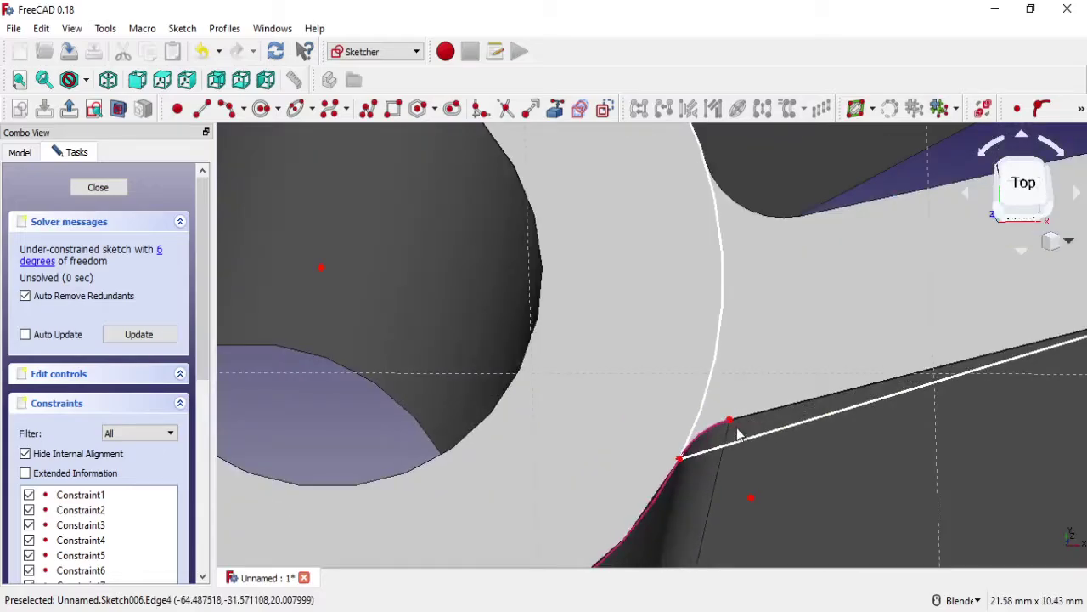
pyautogui.click(708, 379)
# Step: Delete the selected boss arc and move the lower arm line's end to the boss edge
pyautogui.press('Delete')
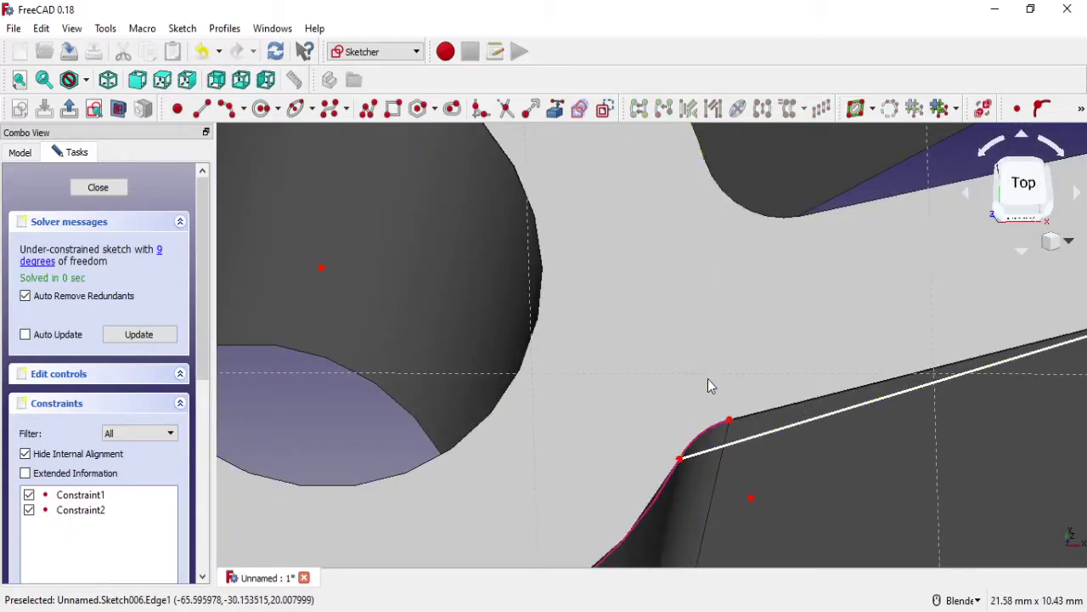
pyautogui.moveTo(681, 459)
pyautogui.mouseDown()
pyautogui.moveTo(781, 402)
pyautogui.moveTo(732, 427)
pyautogui.moveTo(744, 406)
pyautogui.mouseUp()
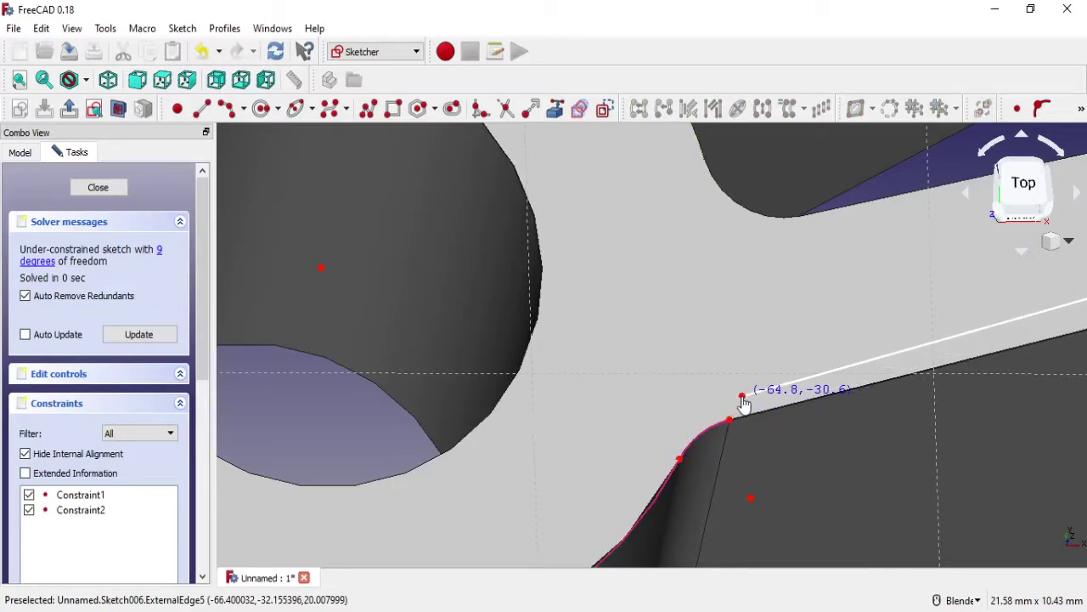
pyautogui.moveTo(744, 406); pyautogui.dragTo(742, 403)
pyautogui.scroll(-5, 782, 356)
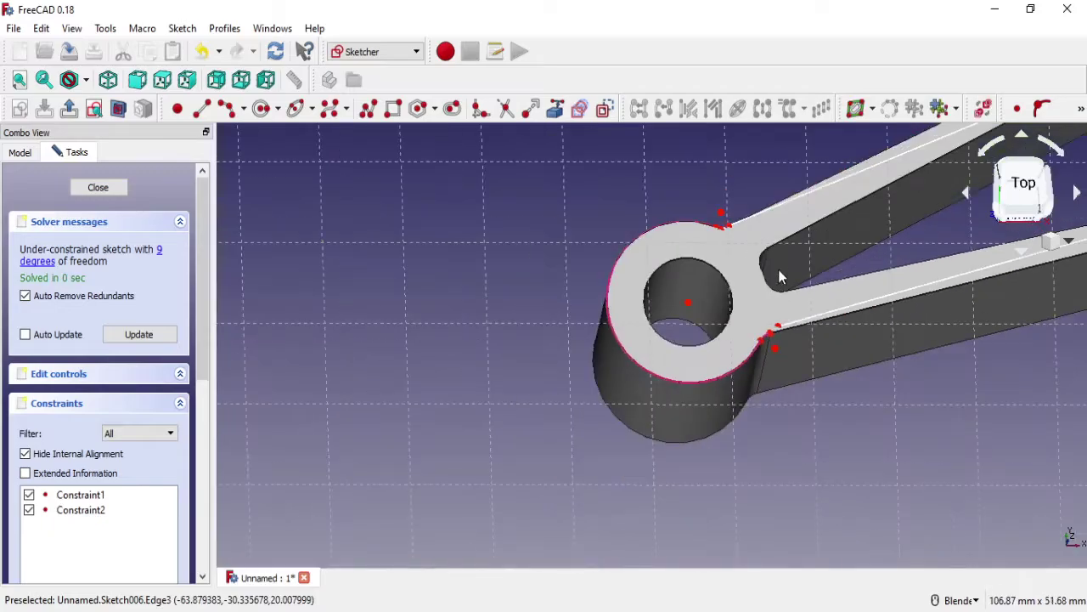
pyautogui.scroll(3, 598, 287)
pyautogui.scroll(3, 591, 331)
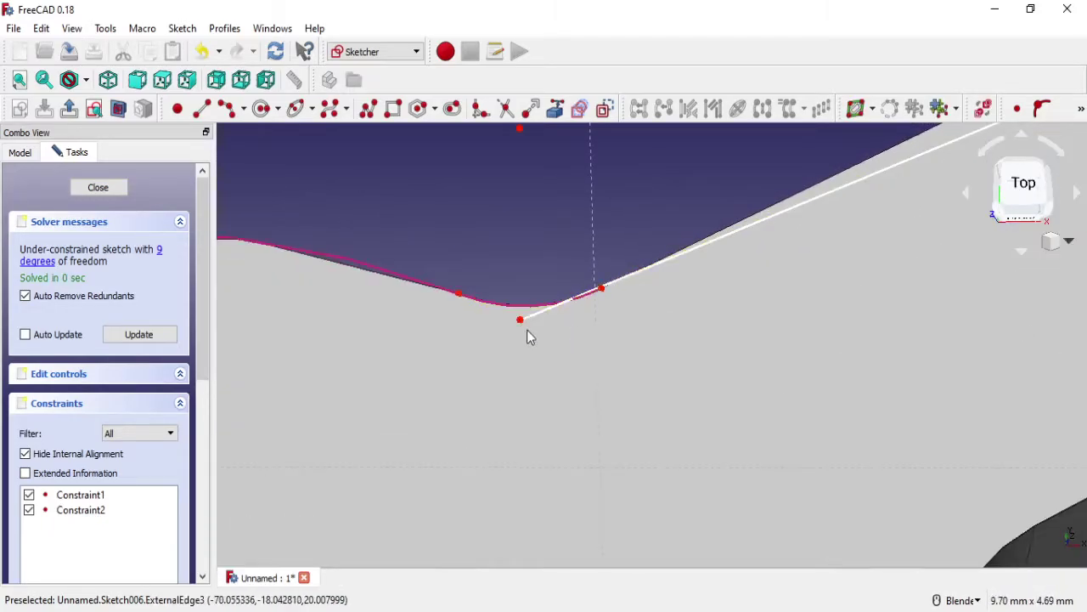
# Step: Move the upper line's end onto the arc end and remove the short leftover segment
pyautogui.moveTo(523, 323)
pyautogui.mouseDown()
pyautogui.moveTo(462, 292)
pyautogui.moveTo(600, 245)
pyautogui.mouseUp()
pyautogui.scroll(-2, 602, 233)
pyautogui.scroll(-2, 603, 244)
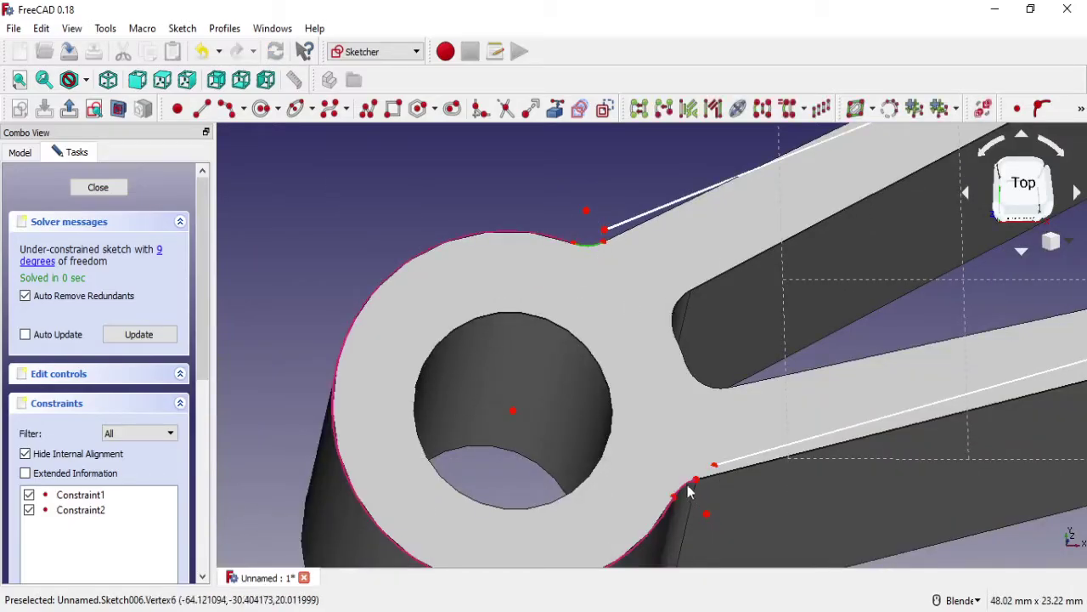
pyautogui.press('Escape')
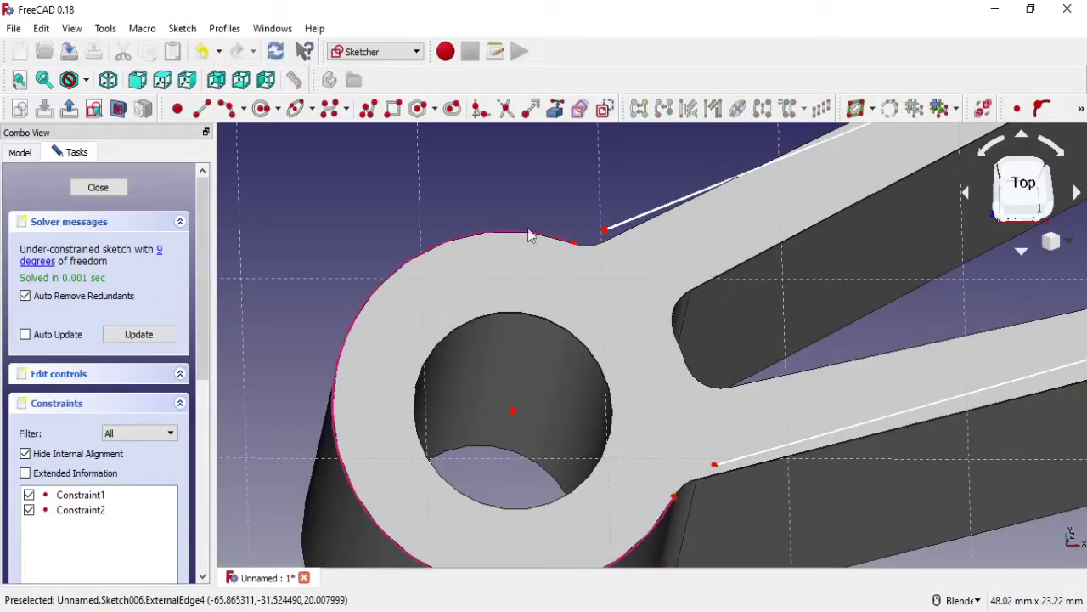
pyautogui.click(227, 108)
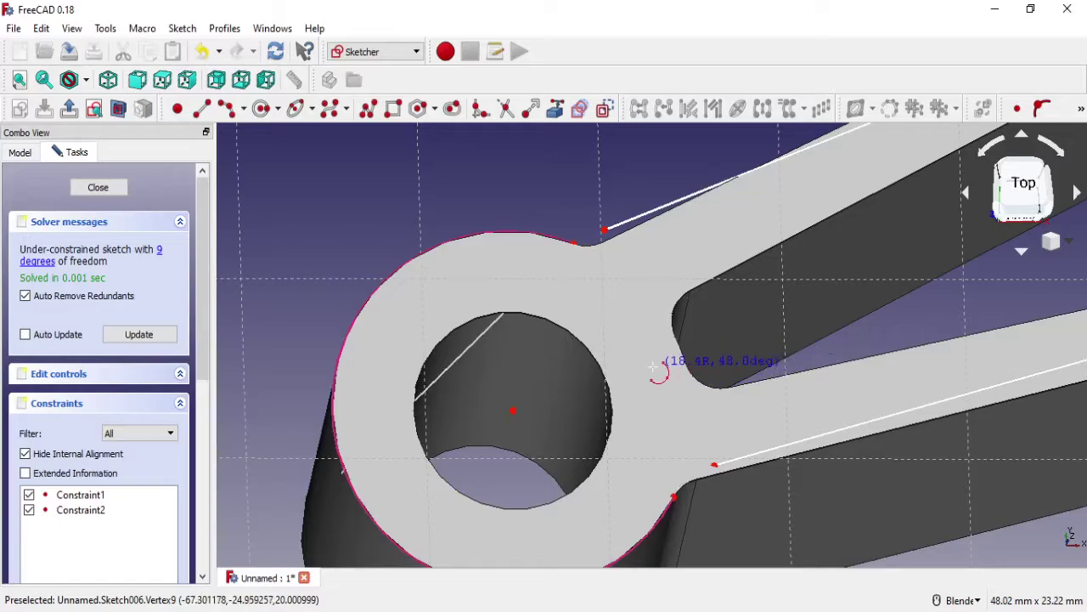
# Step: Finish the arc around the large boss and make it equal to the boss circle
pyautogui.click(697, 353)
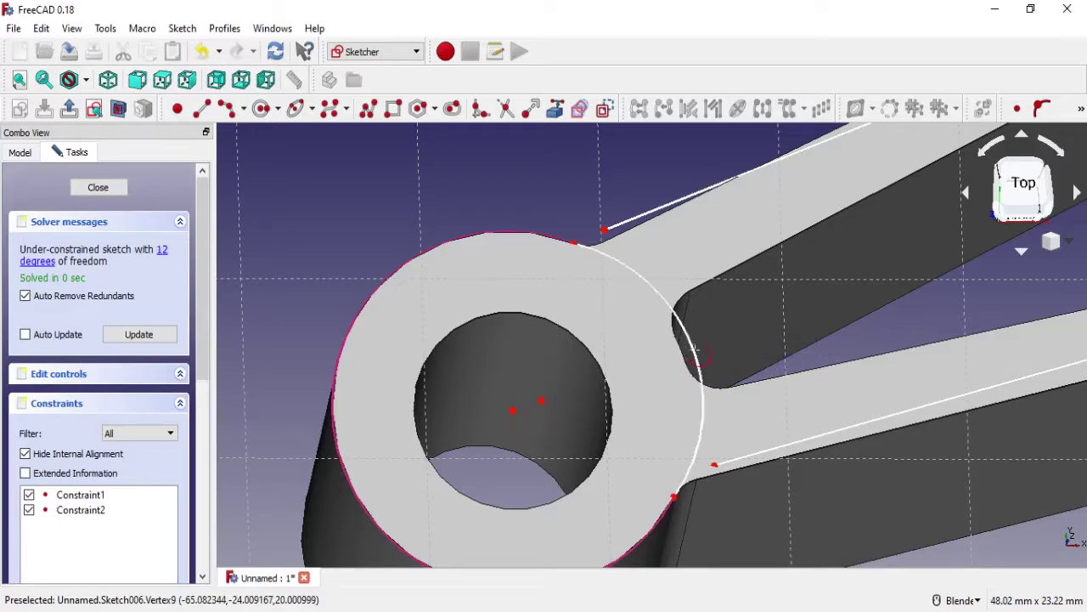
pyautogui.click(541, 402)
pyautogui.click(513, 412)
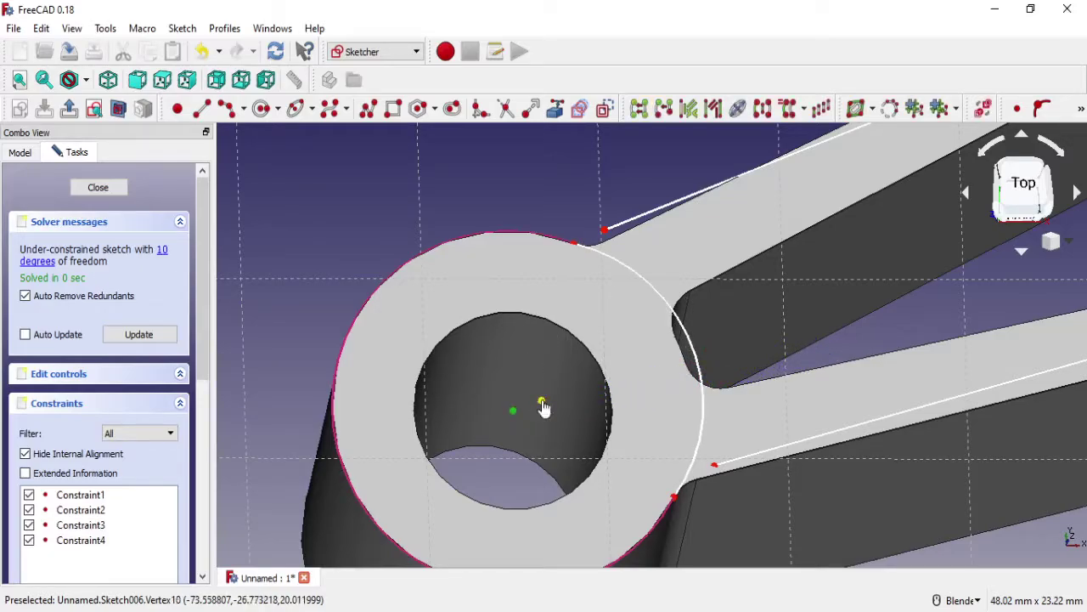
pyautogui.click(541, 401)
pyautogui.click(1022, 110)
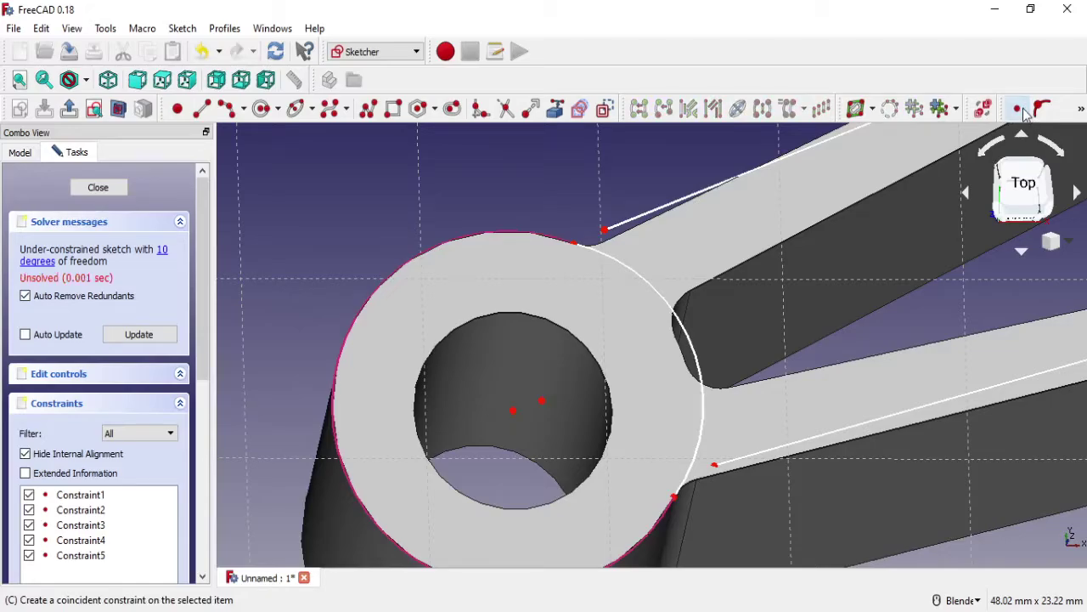
pyautogui.click(202, 51)
pyautogui.click(553, 243)
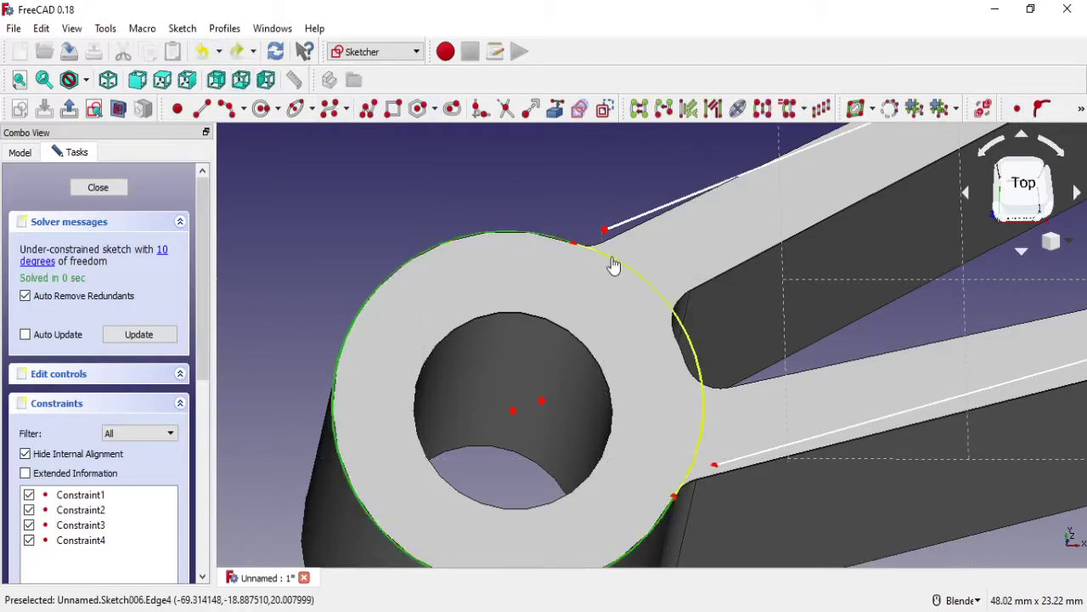
pyautogui.click(1082, 112)
pyautogui.click(977, 132)
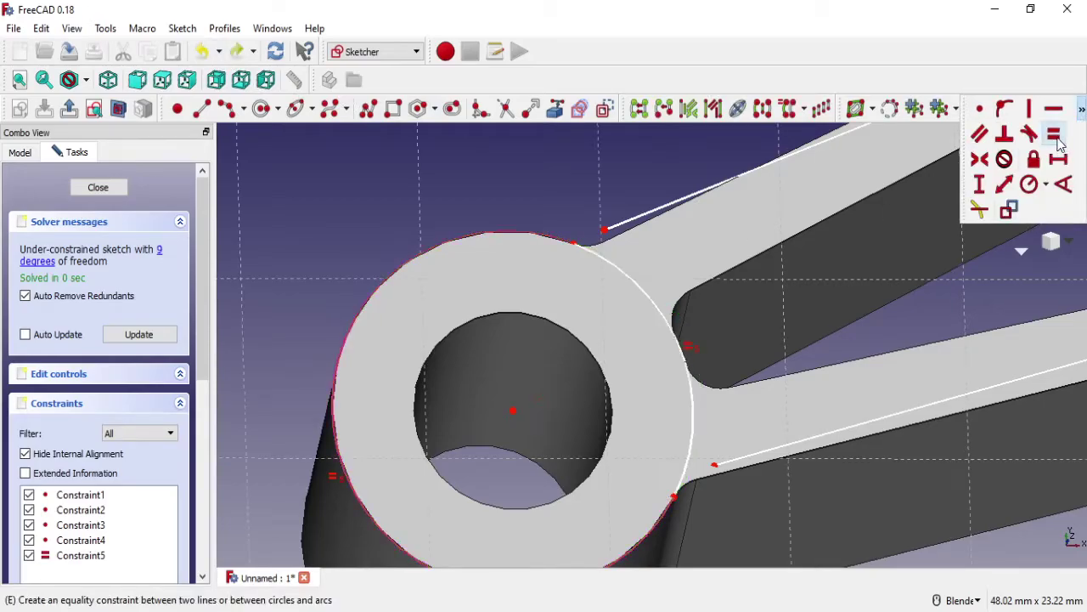
# Step: Make both arm lines' ends coincident with the new arc's ends
pyautogui.click(575, 245)
pyautogui.click(604, 231)
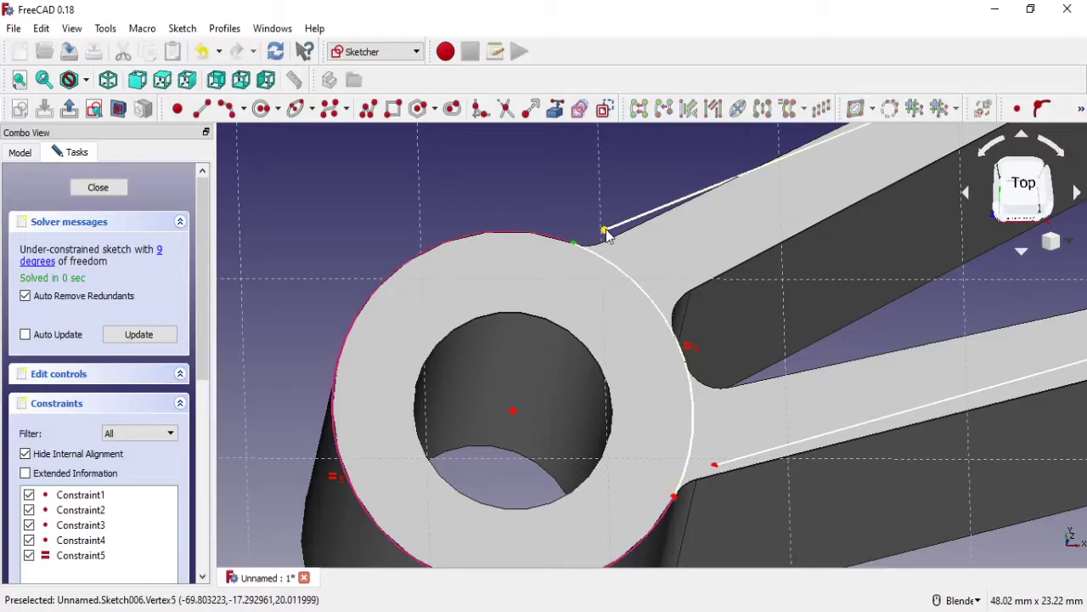
pyautogui.click(1017, 109)
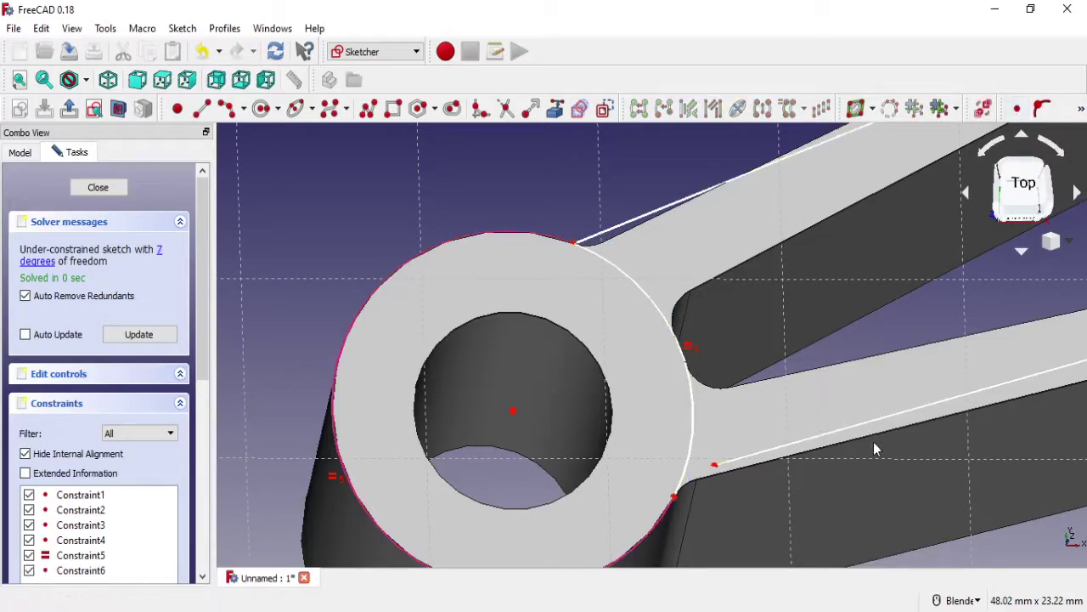
pyautogui.click(674, 497)
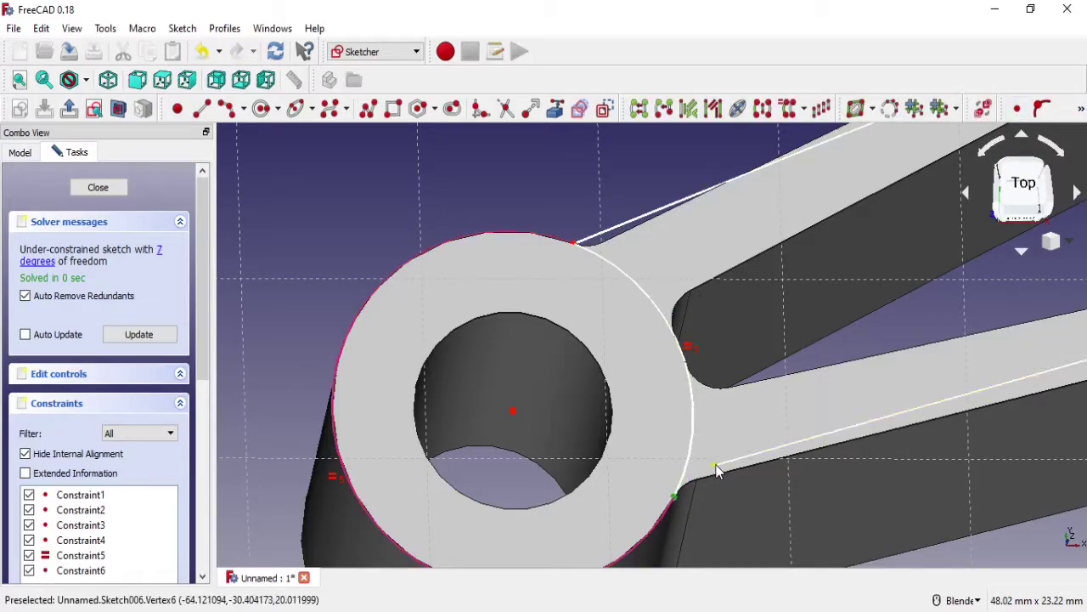
pyautogui.click(1017, 109)
pyautogui.scroll(-3, 938, 250)
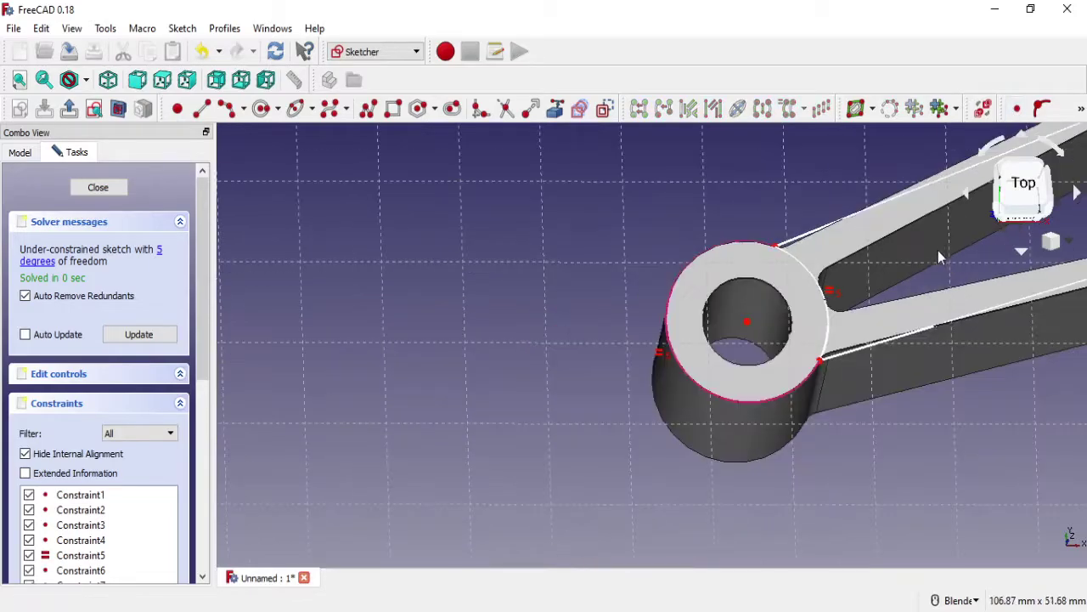
pyautogui.moveTo(938, 250)
pyautogui.keyDown('shift'); pyautogui.mouseDown(button='middle')
pyautogui.moveTo(638, 323)
pyautogui.moveTo(892, 149)
pyautogui.mouseUp(button='middle'); pyautogui.keyUp('shift')
pyautogui.scroll(2, 708, 195)
# Step: Delete the stray arcs and the mistakenly projected short edge at the junction
pyautogui.scroll(2, 706, 251)
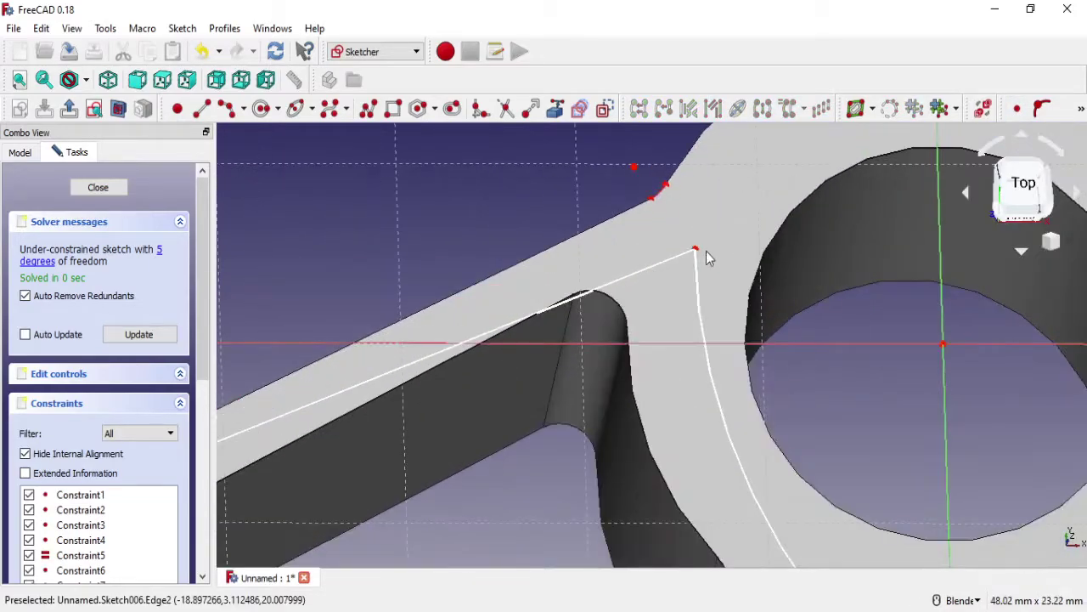
pyautogui.click(697, 287)
pyautogui.press('Delete')
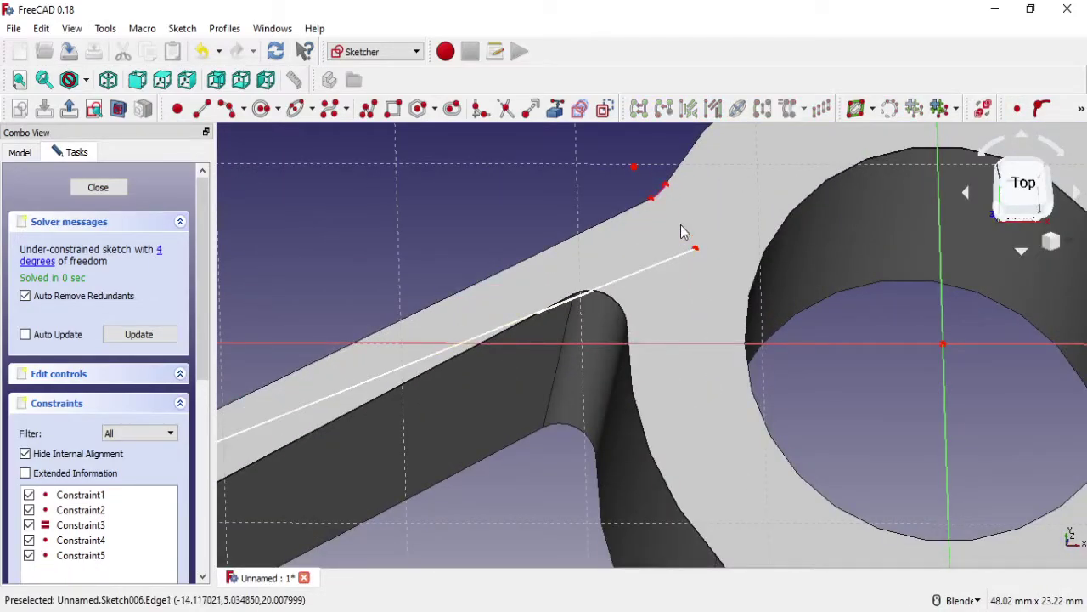
pyautogui.scroll(3, 680, 224)
pyautogui.click(615, 182)
pyautogui.press('Delete')
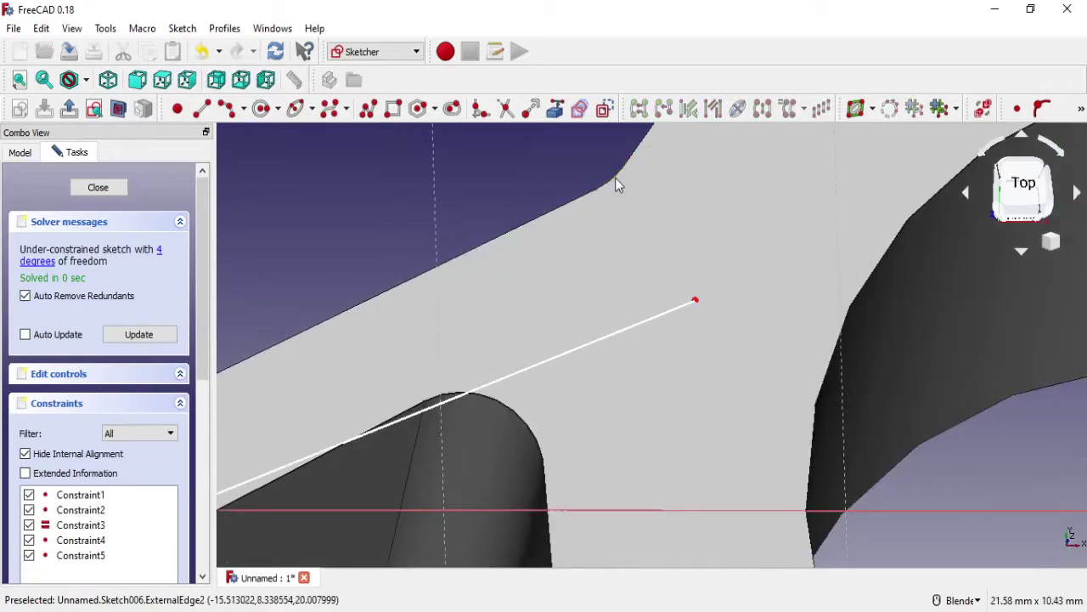
pyautogui.scroll(-3, 615, 178)
pyautogui.scroll(3, 731, 455)
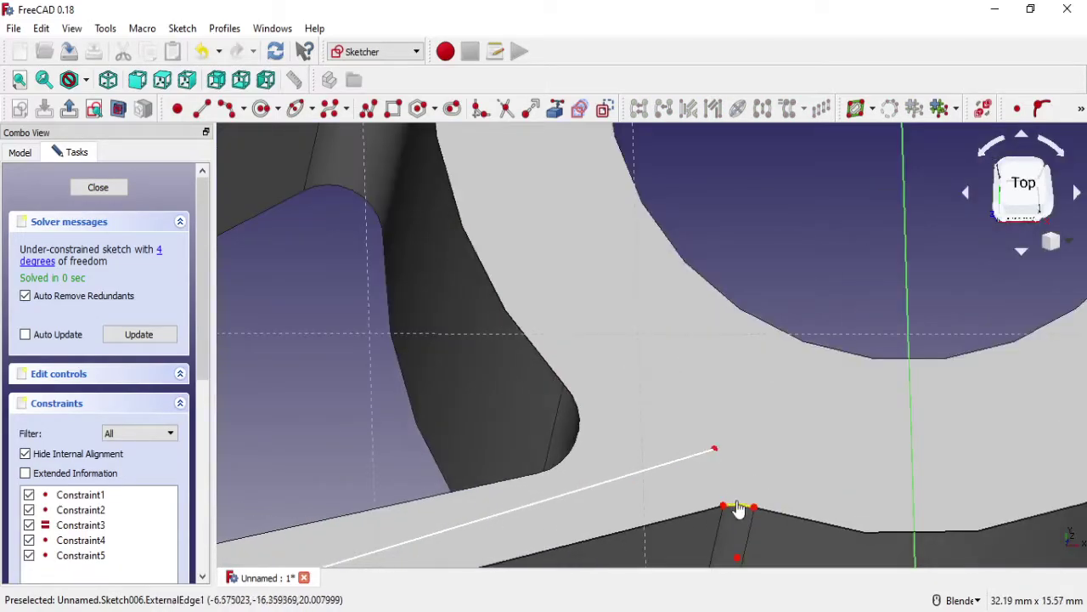
pyautogui.press('Delete')
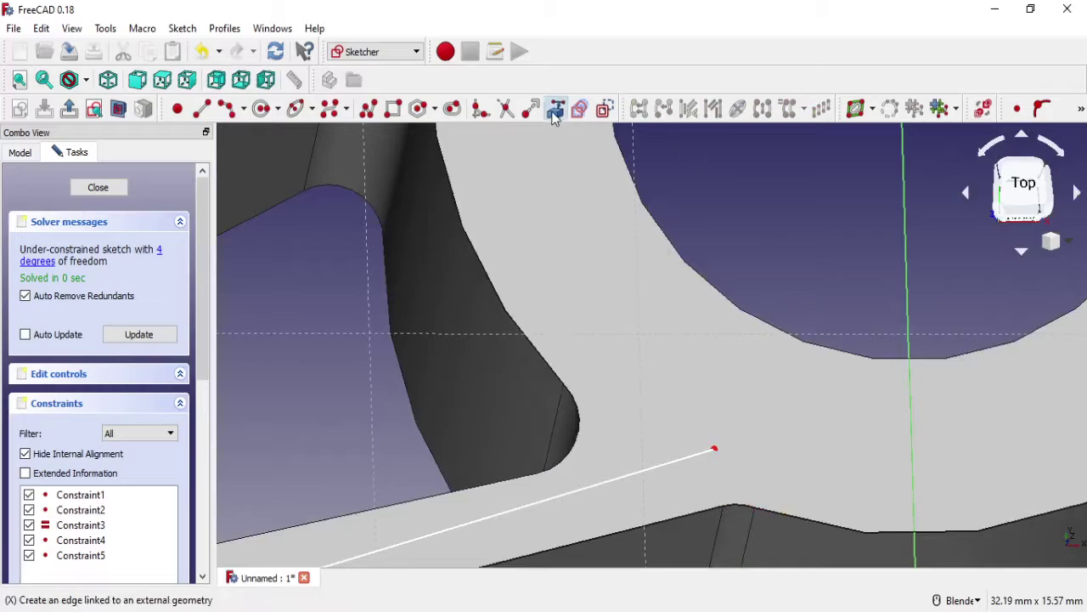
# Step: Project the central hub's curved edge as external geometry and draw an arc along it
pyautogui.click(605, 108)
pyautogui.scroll(-5, 799, 517)
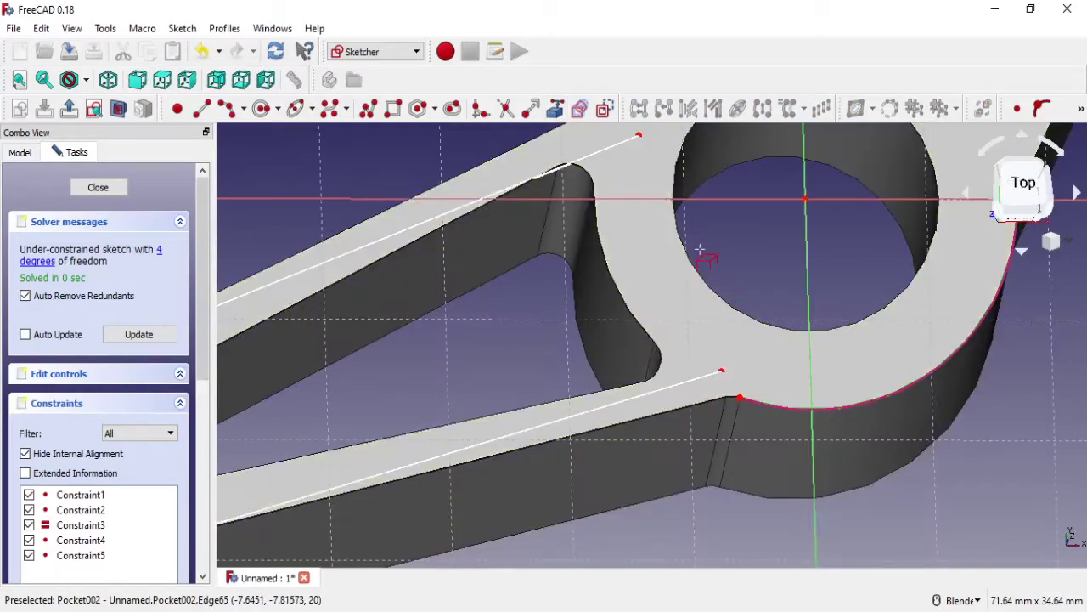
pyautogui.scroll(-2, 650, 415)
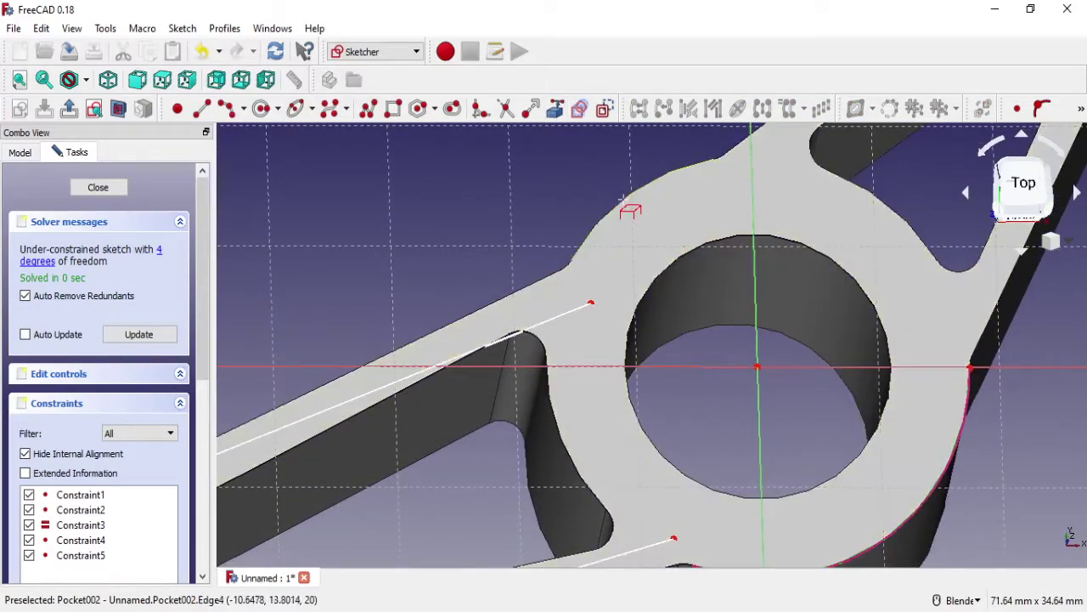
pyautogui.click(634, 206)
pyautogui.scroll(3, 626, 223)
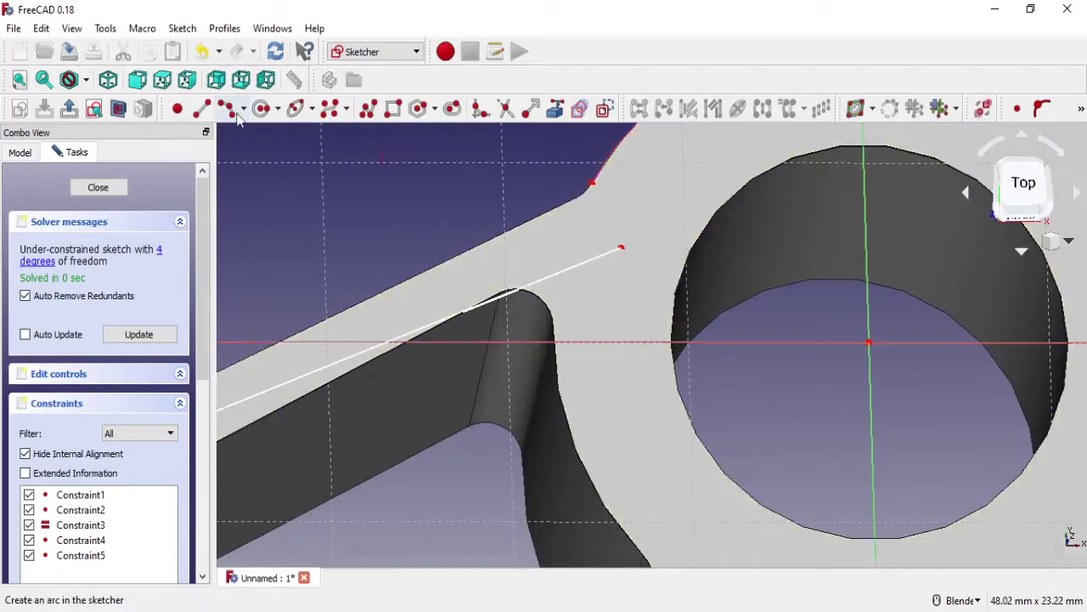
pyautogui.click(228, 108)
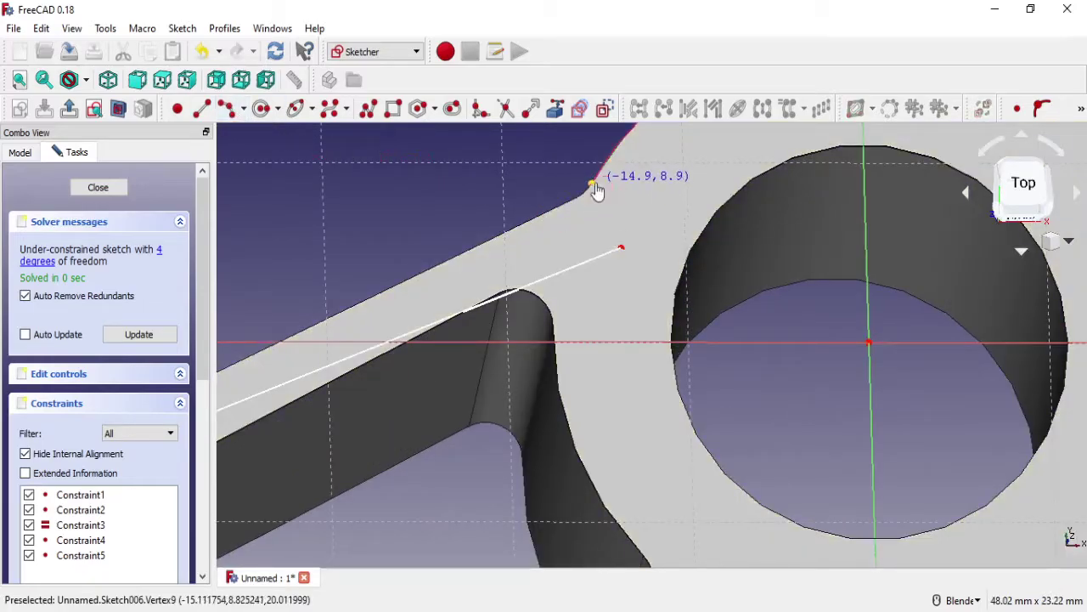
pyautogui.click(597, 190)
pyautogui.scroll(2, 697, 348)
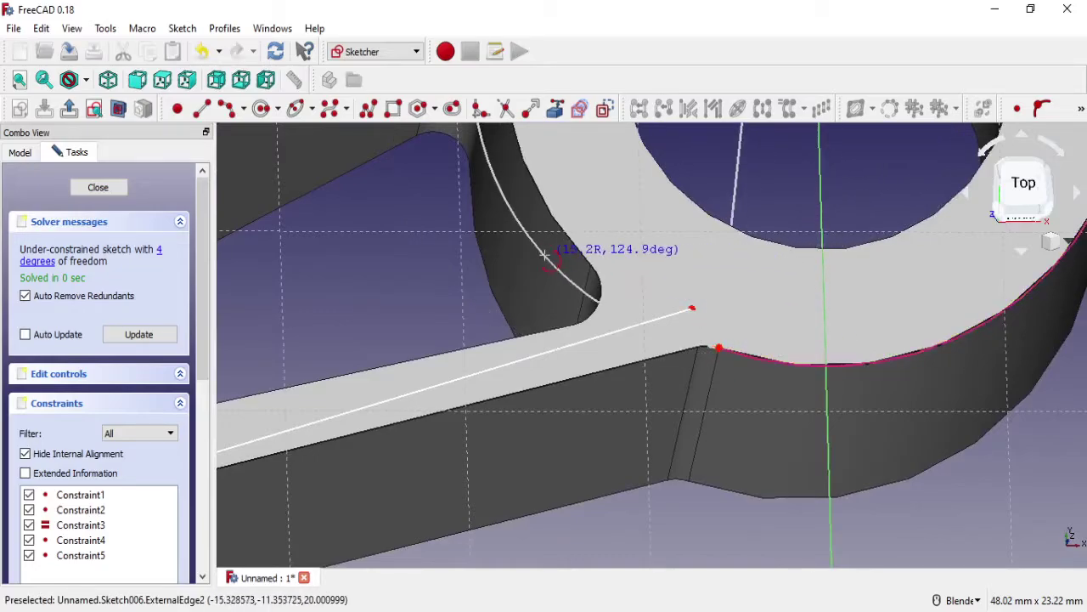
pyautogui.click(722, 350)
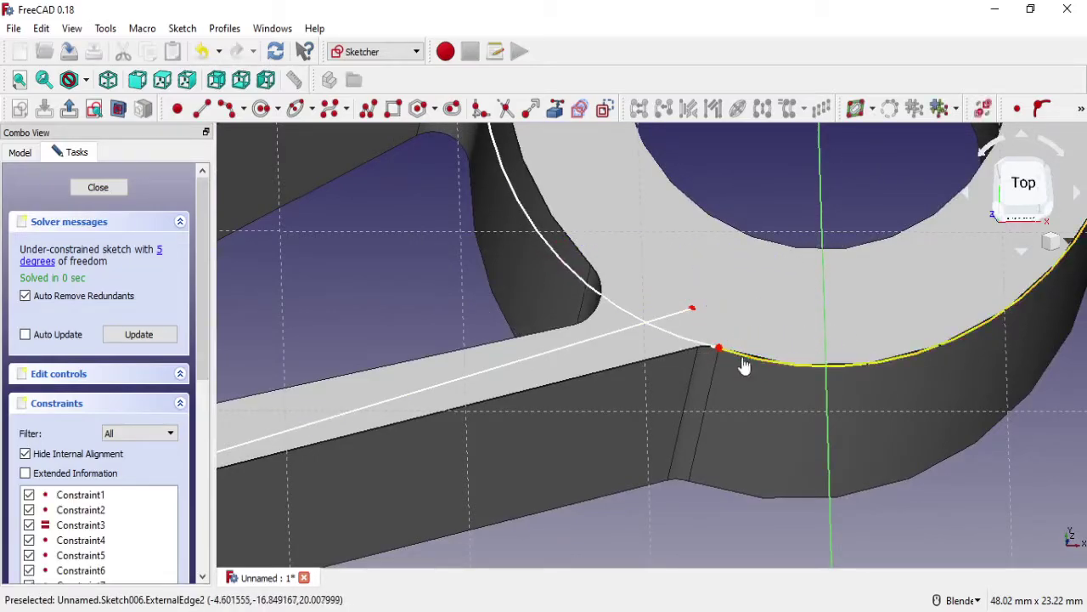
# Step: Make the arc equal to the hub edge and join both line ends to its ends
pyautogui.click(743, 365)
pyautogui.click(1082, 110)
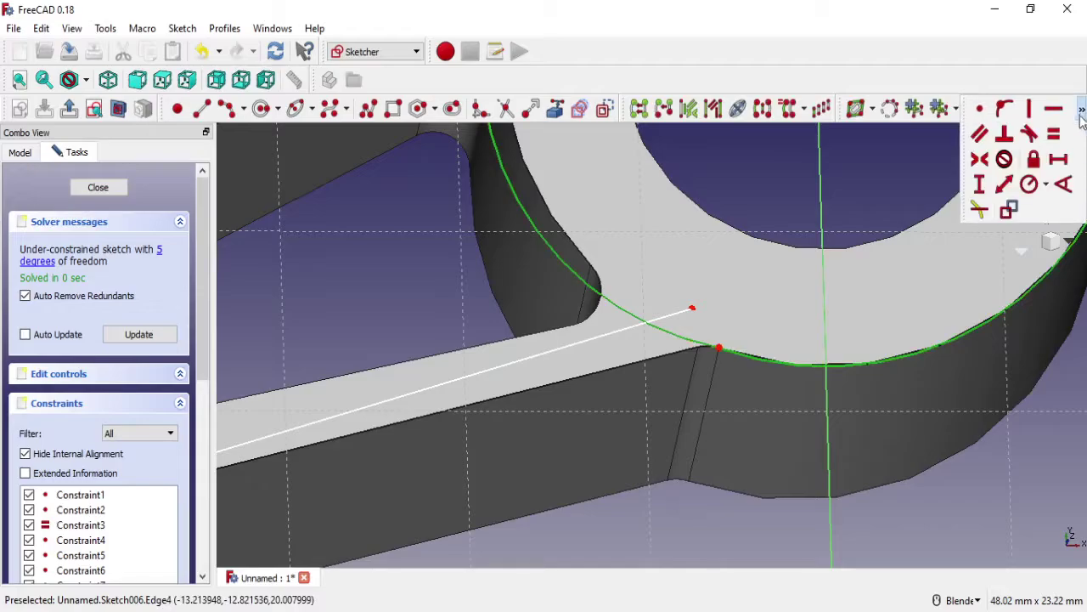
pyautogui.click(1030, 159)
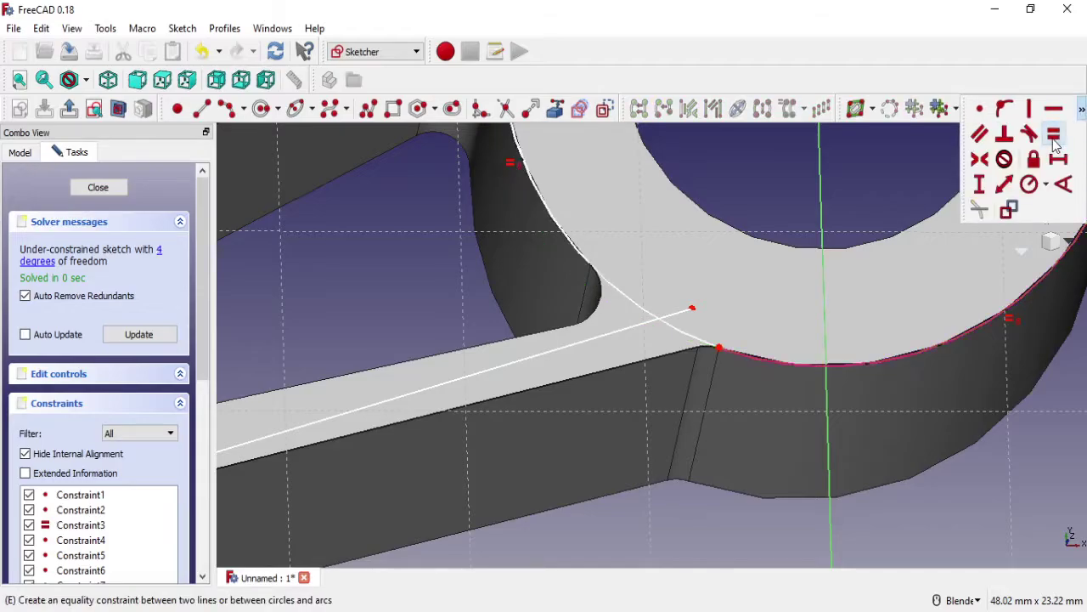
pyautogui.click(693, 310)
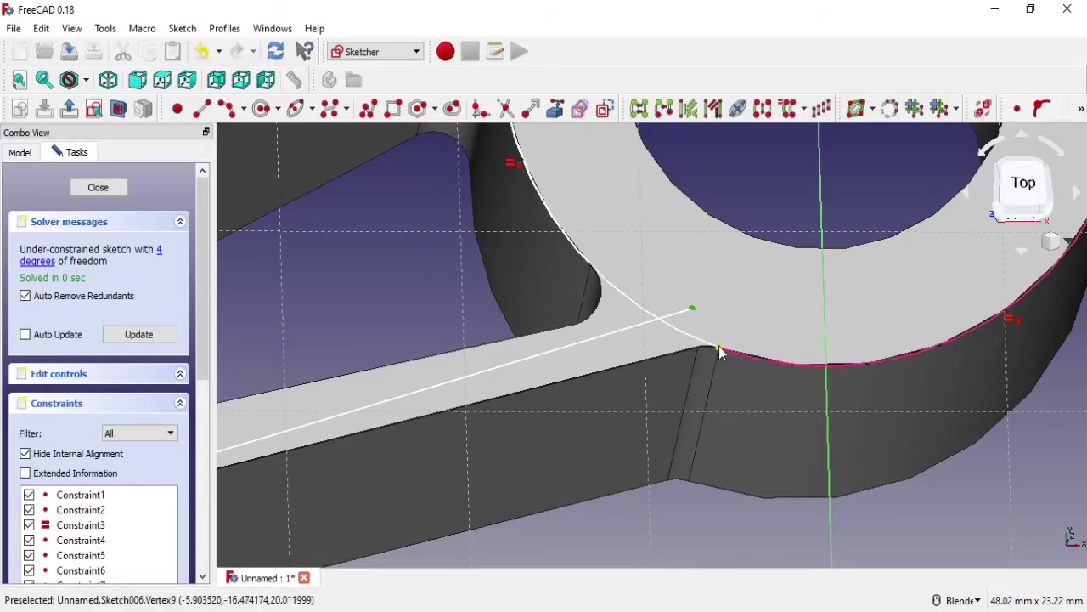
pyautogui.click(1017, 109)
pyautogui.scroll(3, 566, 270)
pyautogui.scroll(2, 566, 270)
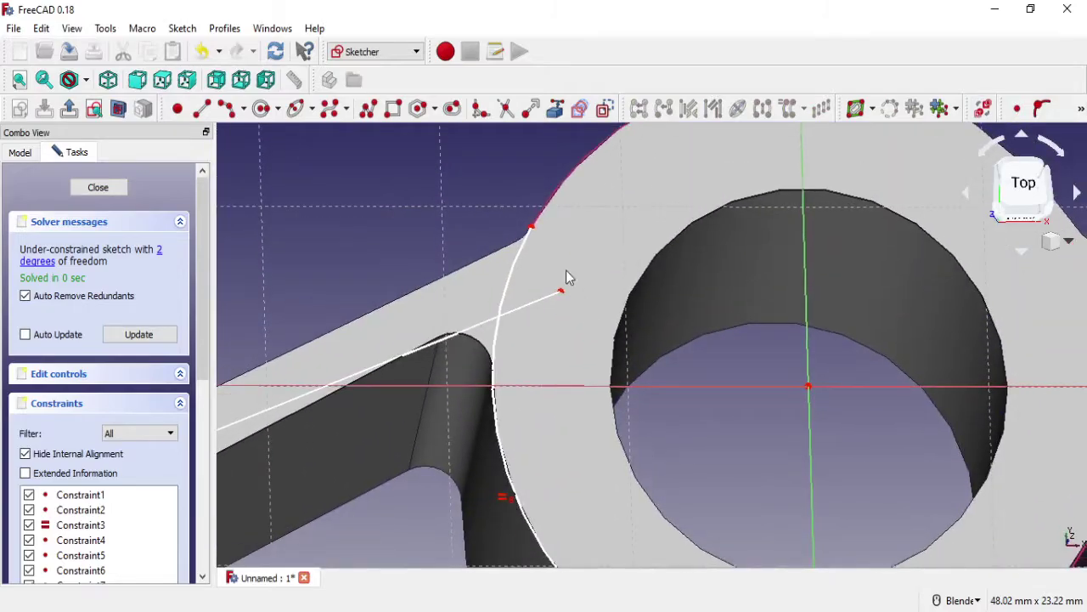
pyautogui.click(531, 226)
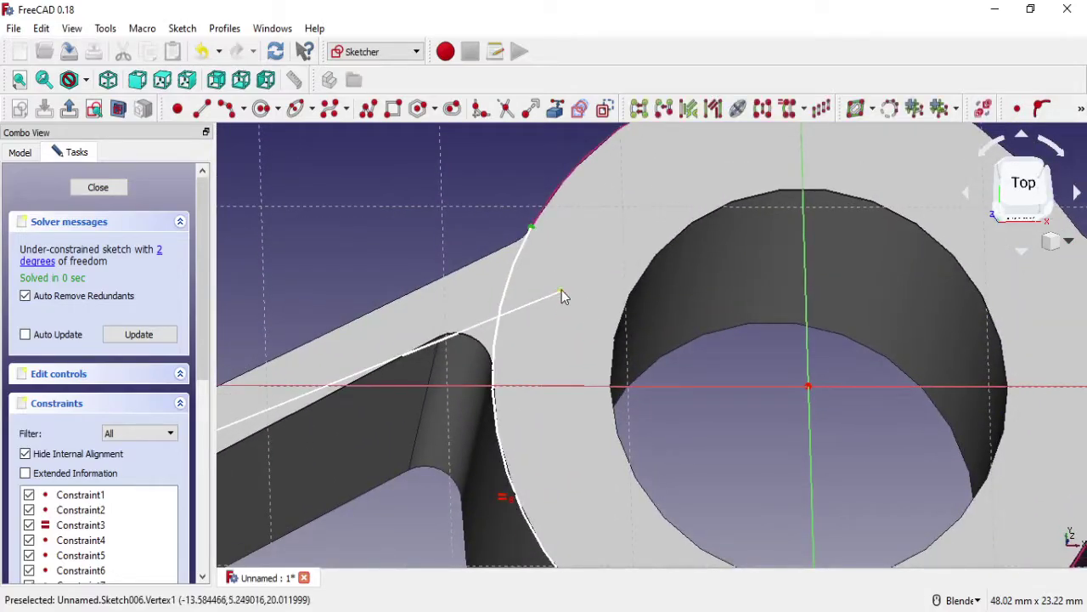
pyautogui.click(1017, 109)
pyautogui.scroll(-3, 654, 306)
pyautogui.keyDown('shift'); pyautogui.moveTo(666, 293); pyautogui.dragTo(701, 244, button='middle'); pyautogui.keyUp('shift')
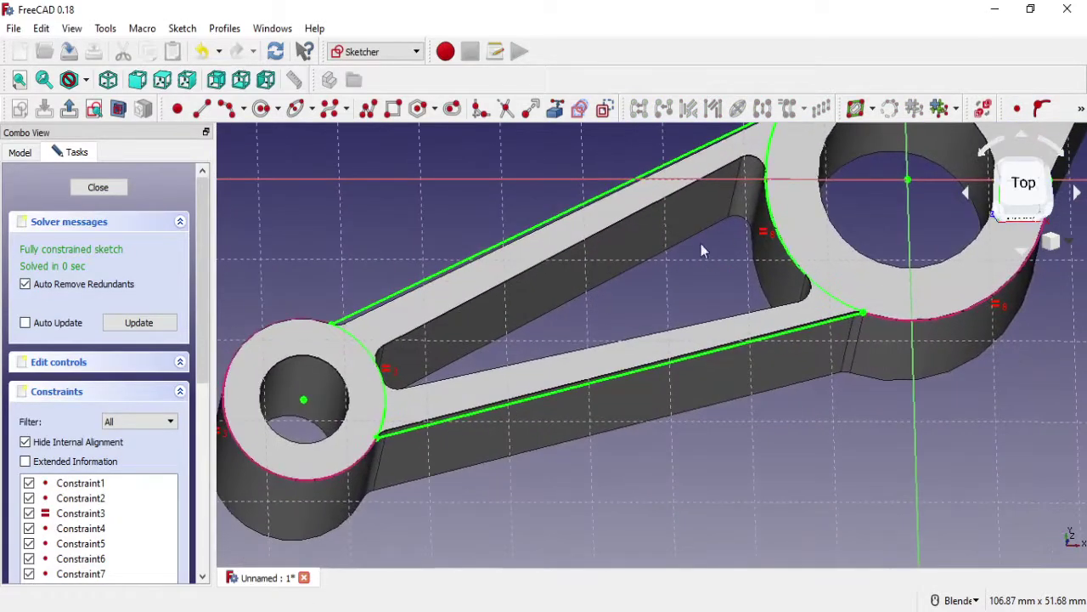
# Step: Close the sketch and pocket the outline 7.5 mm deep into the arm
pyautogui.click(97, 188)
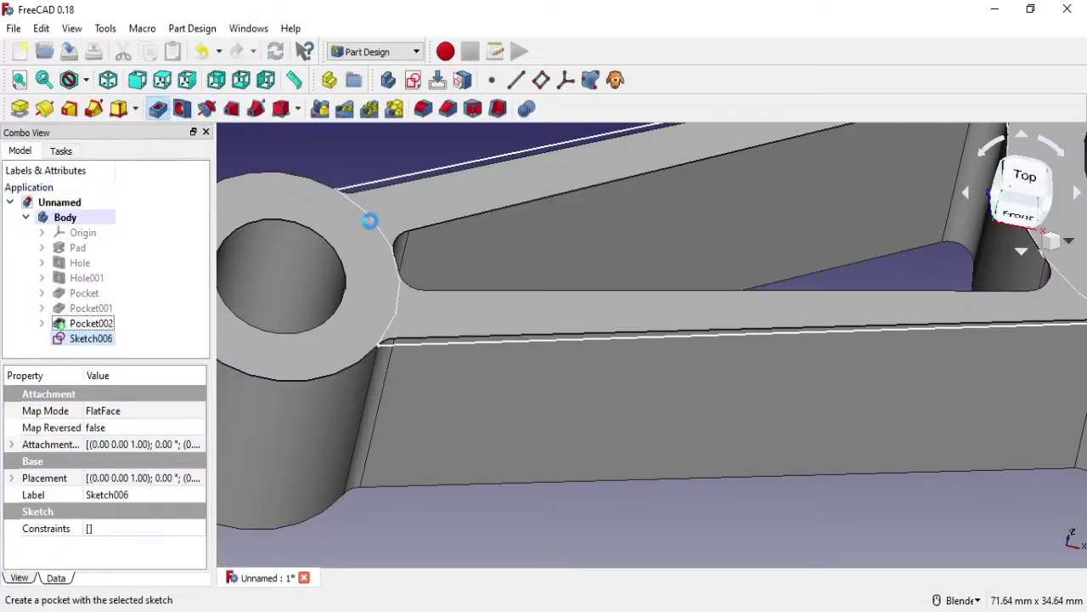
pyautogui.scroll(-3, 910, 260)
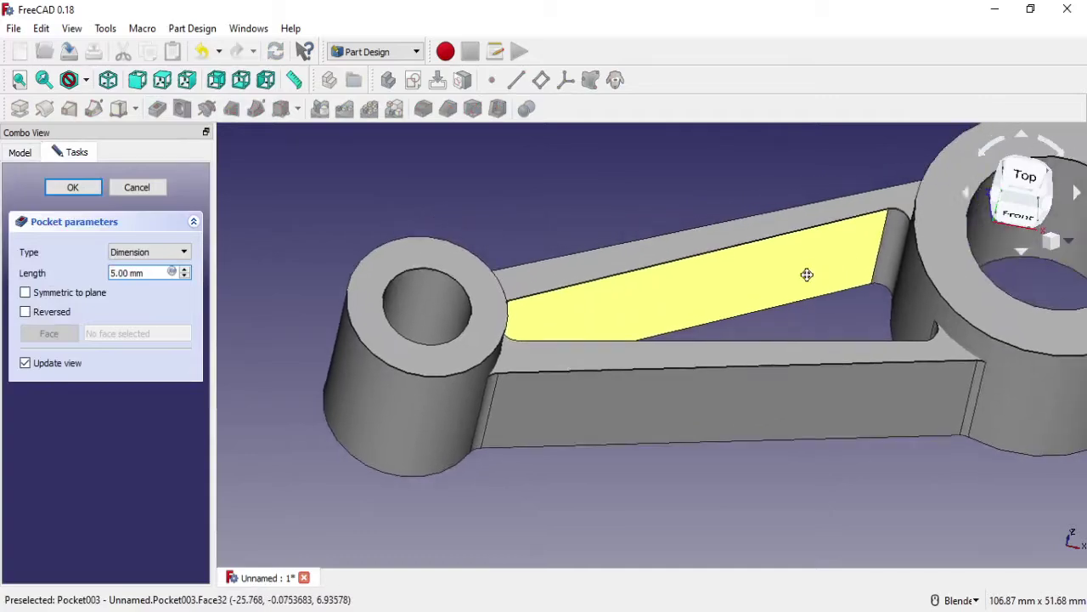
pyautogui.moveTo(807, 274); pyautogui.dragTo(868, 205, button='middle')
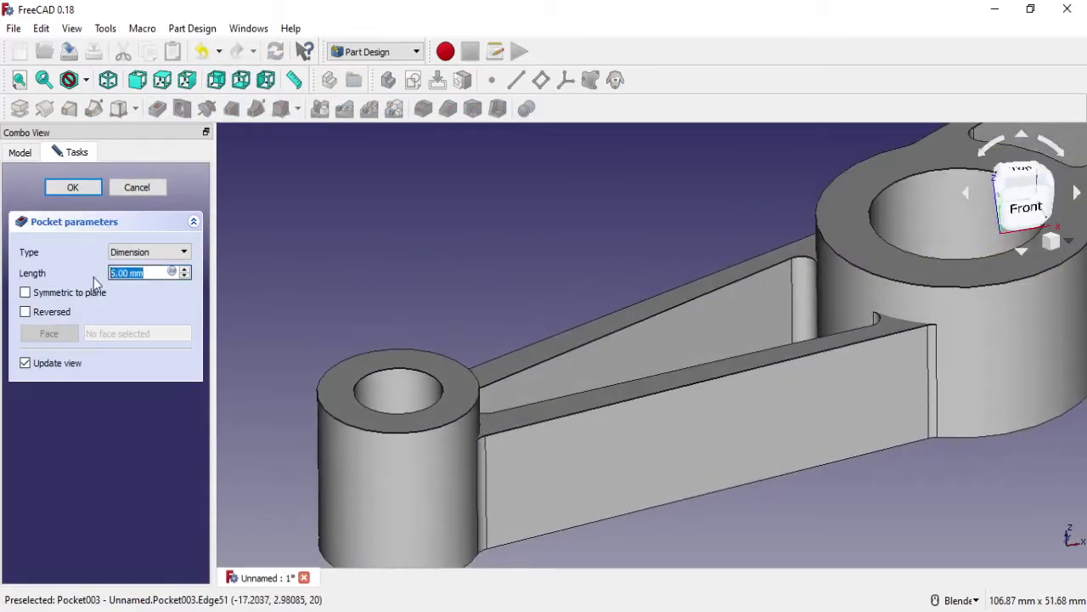
pyautogui.write('10')
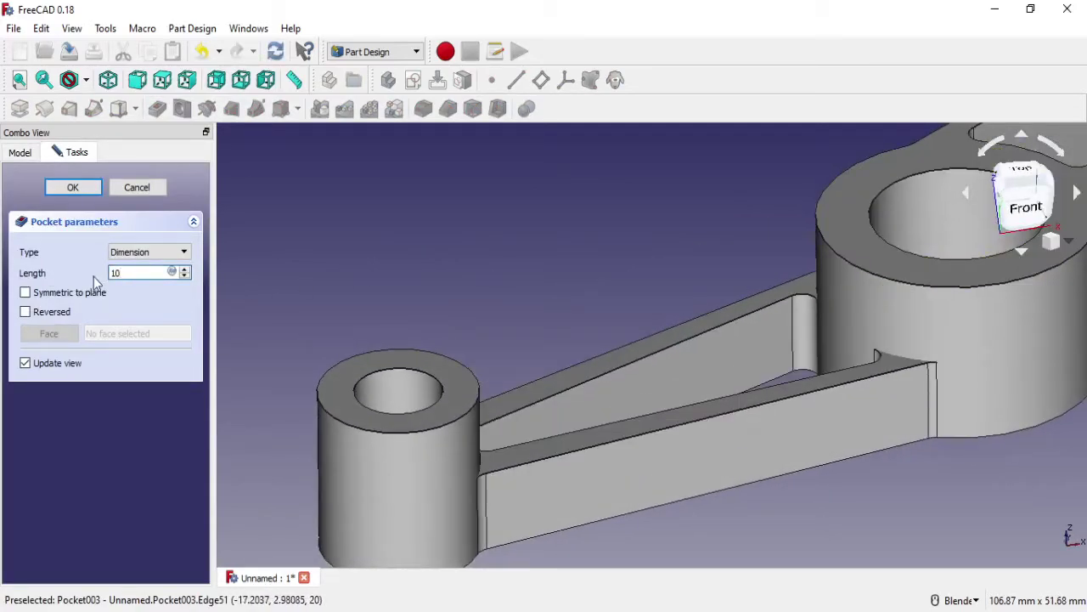
pyautogui.moveTo(126, 274); pyautogui.dragTo(102, 277)
pyautogui.write('7.5')
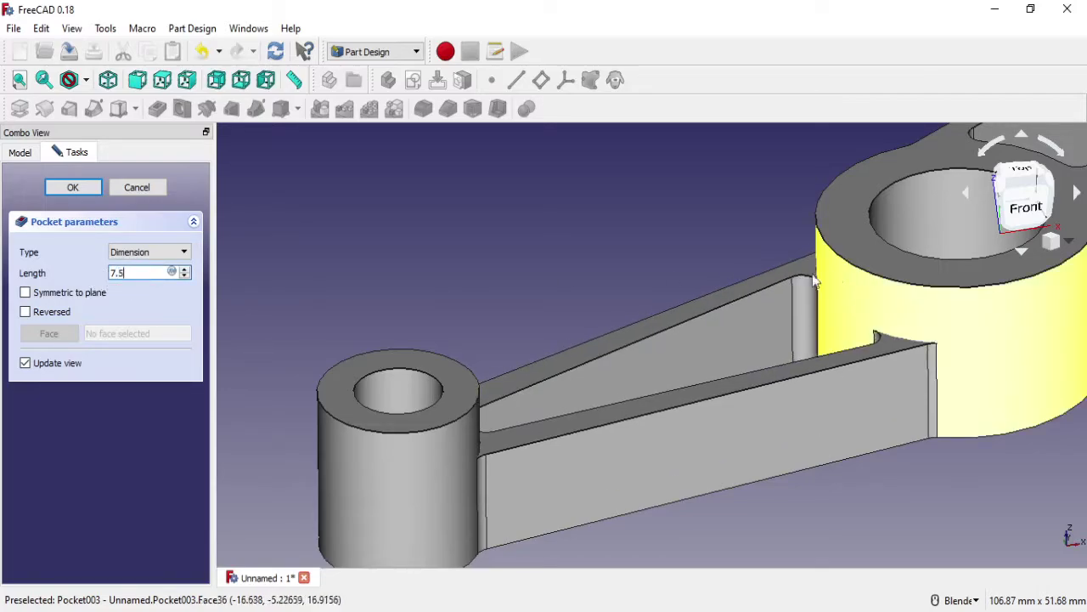
pyautogui.click(88, 189)
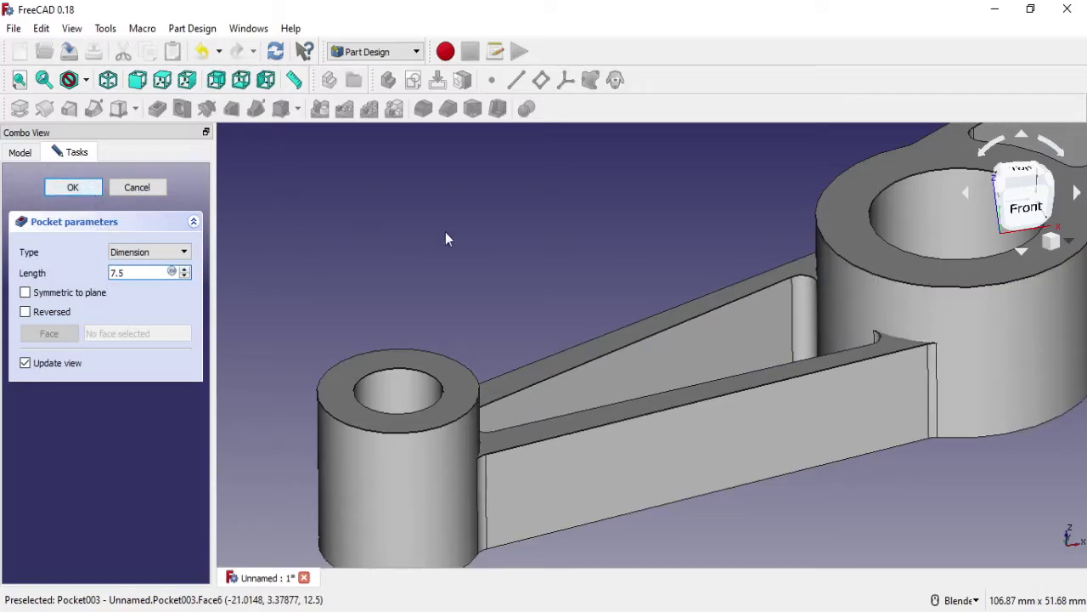
# Step: Orbit the model to its underside and select the lever's bottom face
pyautogui.scroll(-4, 632, 314)
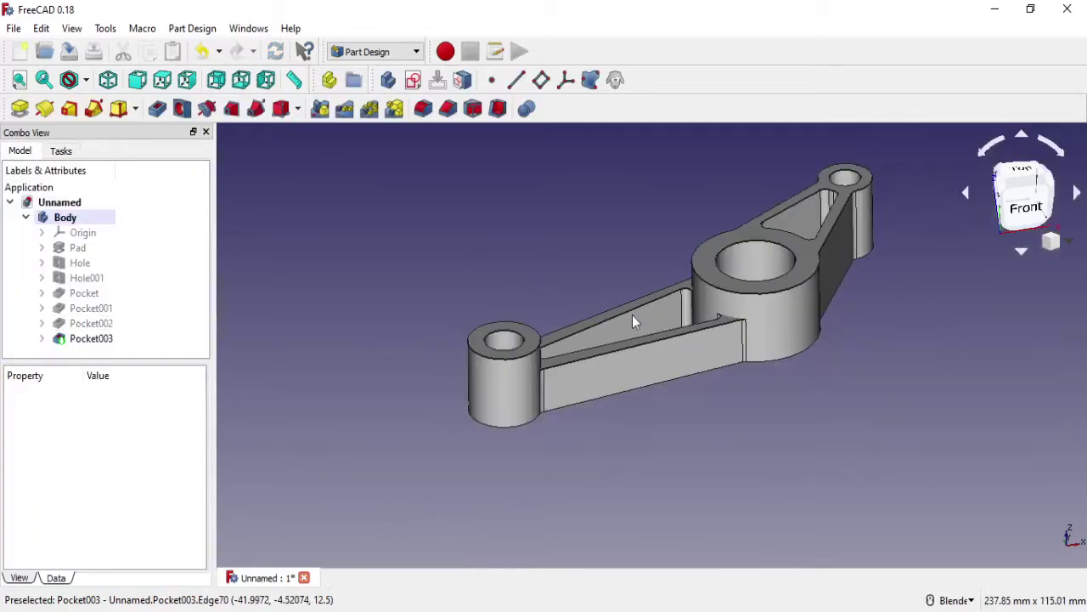
pyautogui.moveTo(633, 314)
pyautogui.mouseDown(button='middle')
pyautogui.moveTo(867, 257)
pyautogui.moveTo(610, 248)
pyautogui.mouseUp(button='middle')
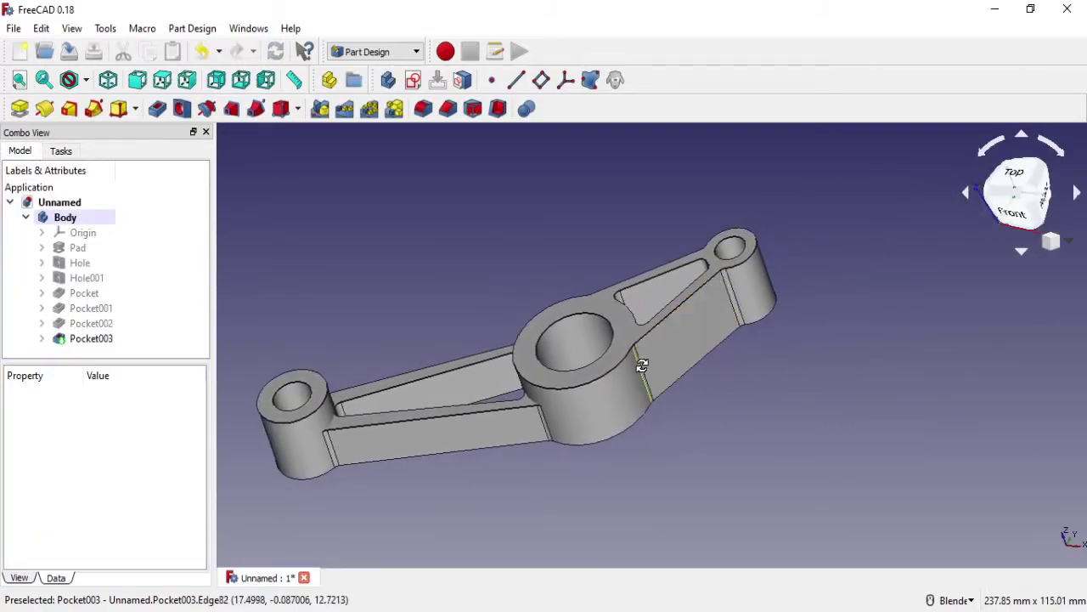
pyautogui.scroll(2, 662, 400)
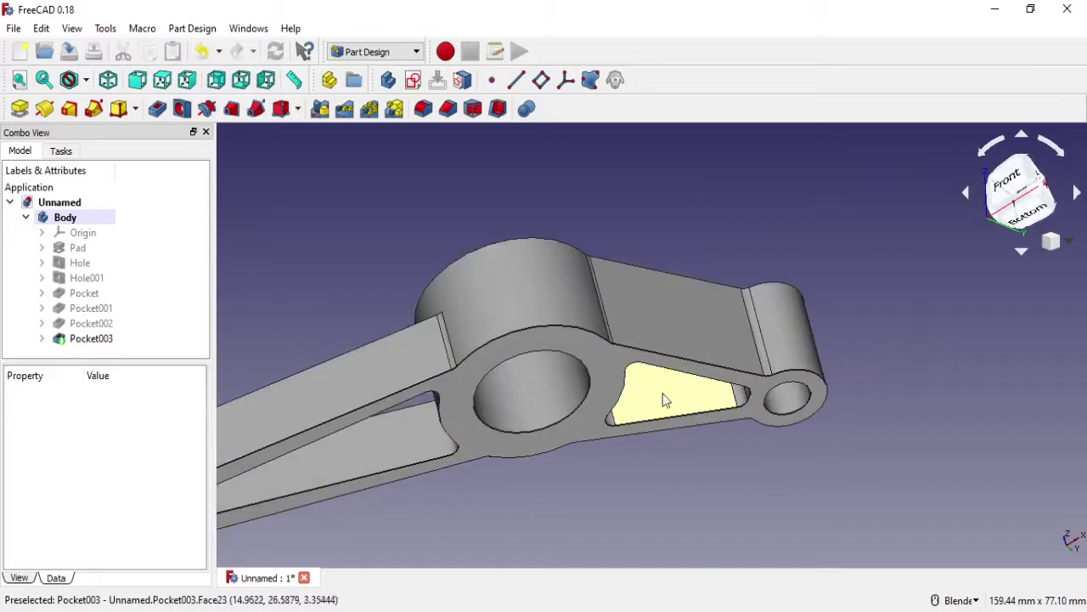
pyautogui.scroll(2, 606, 364)
pyautogui.click(609, 367)
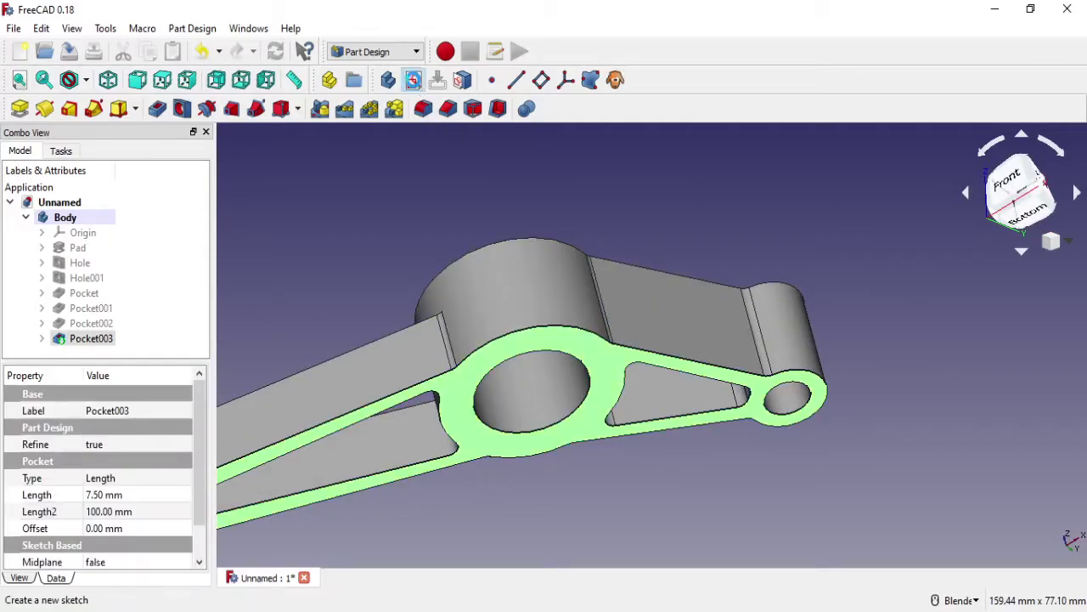
# Step: Create a new sketch on the lever's bottom face
pyautogui.click(413, 80)
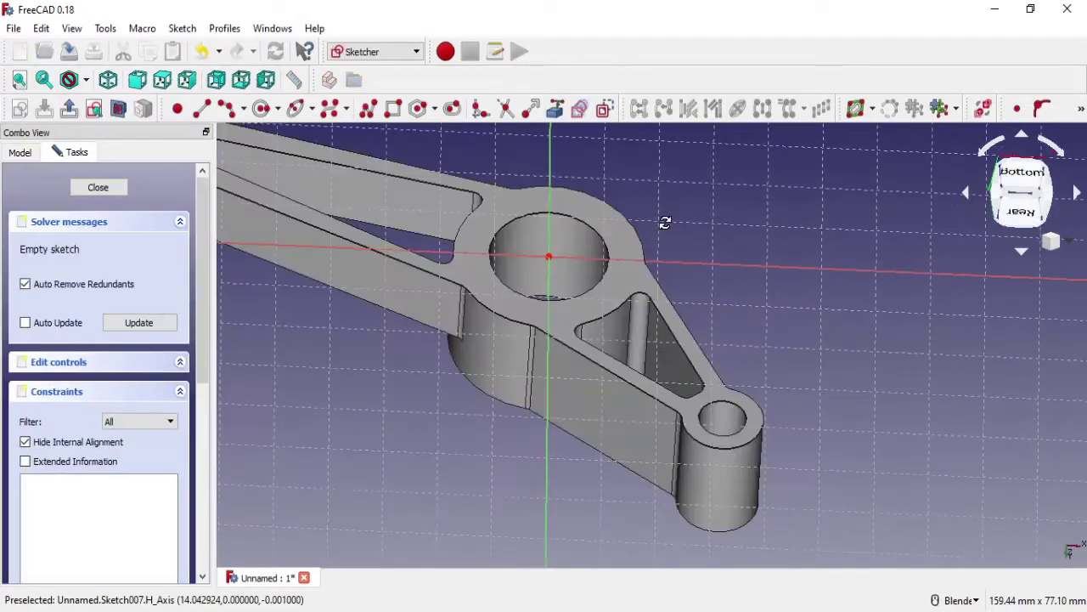
pyautogui.moveTo(643, 315)
pyautogui.mouseDown(button='middle')
pyautogui.moveTo(663, 223)
pyautogui.moveTo(627, 320)
pyautogui.mouseUp(button='middle')
pyautogui.scroll(1, 627, 313)
pyautogui.scroll(1, 627, 313)
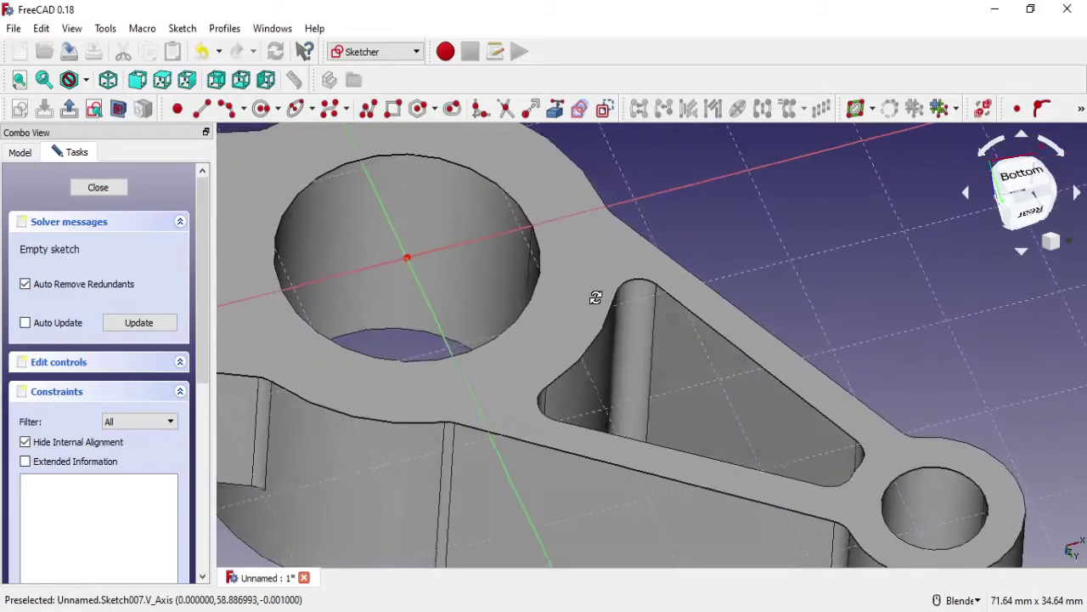
pyautogui.scroll(-1, 595, 296)
# Step: Link the hub's lower edge and the small boss's outer edge as external reference geometry
pyautogui.click(574, 112)
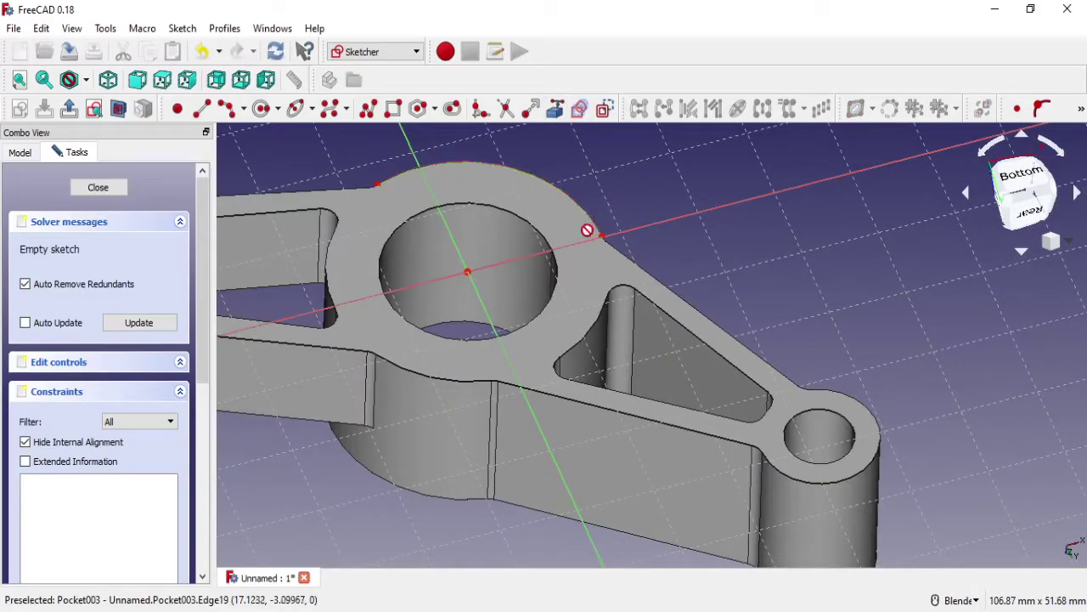
pyautogui.click(458, 380)
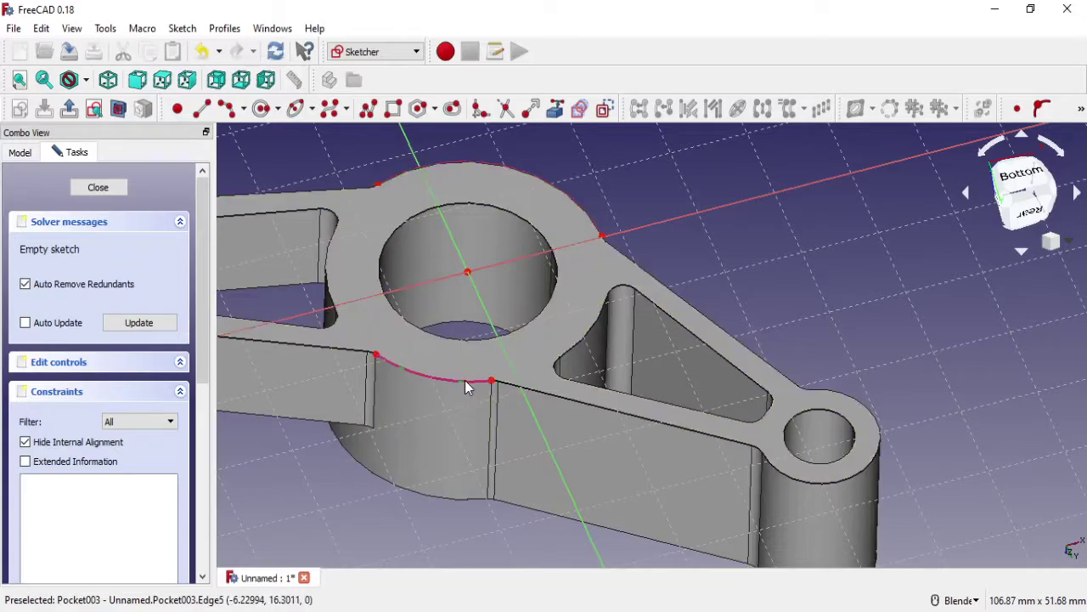
pyautogui.click(785, 476)
pyautogui.scroll(2, 510, 369)
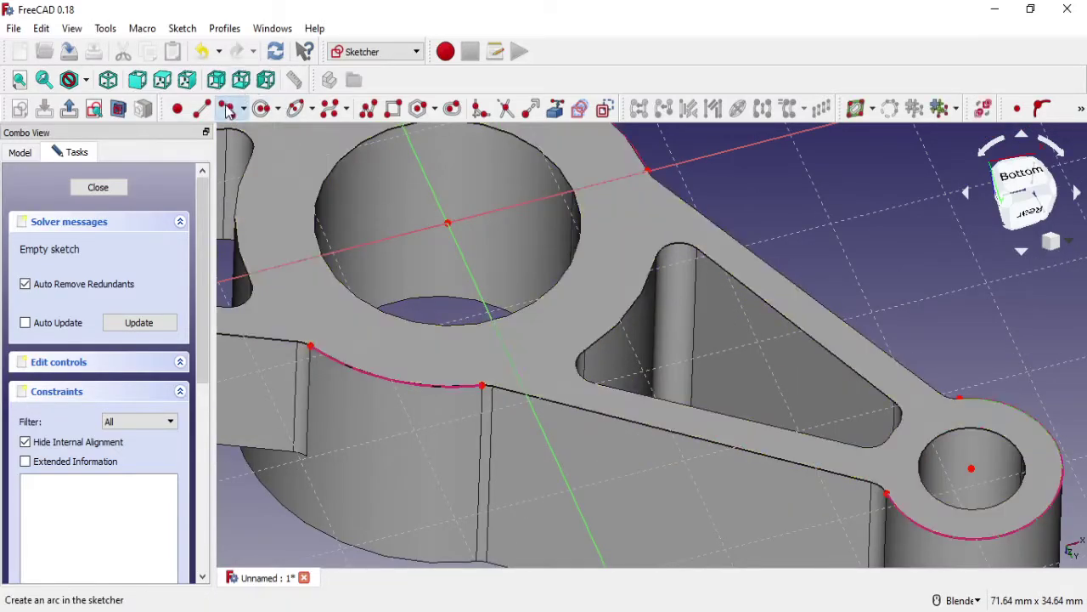
# Step: Draw an arc around the large boss from the projected endpoint to the hub edge's end
pyautogui.click(228, 110)
pyautogui.click(648, 170)
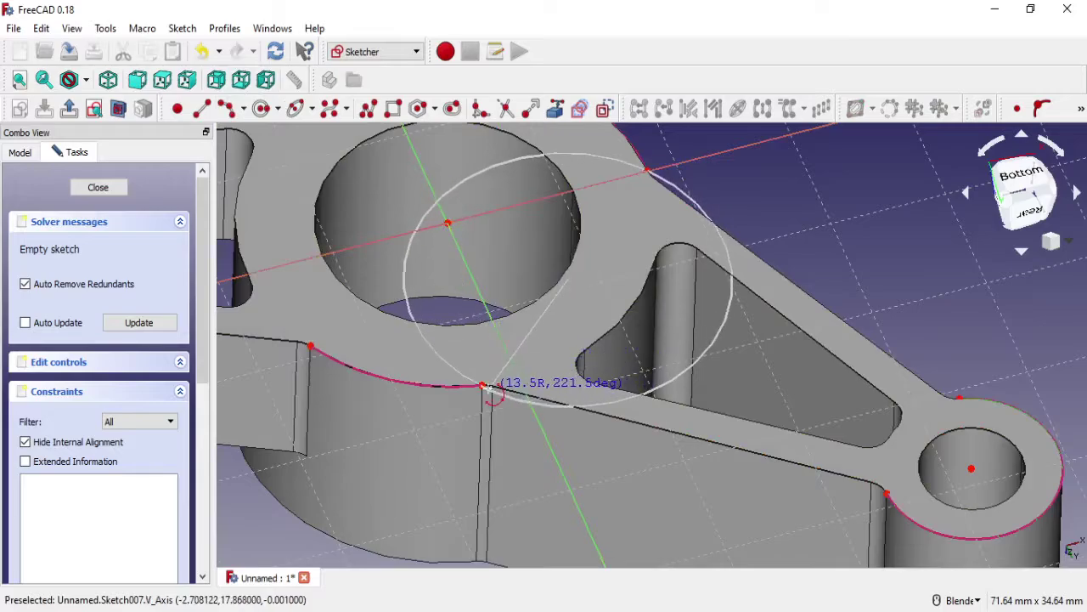
pyautogui.click(483, 387)
pyautogui.click(543, 335)
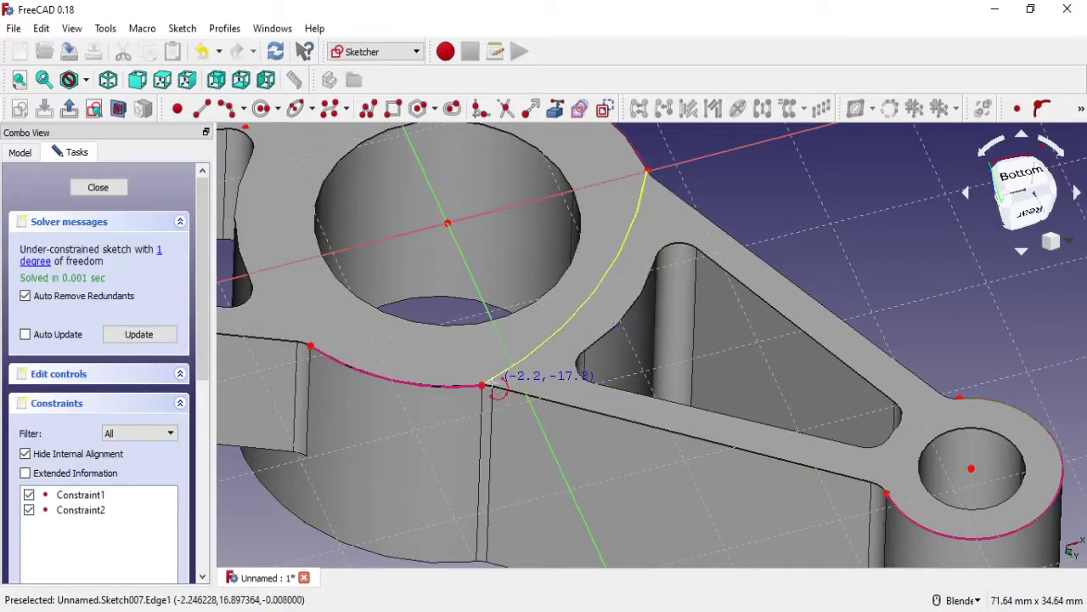
pyautogui.rightClick(472, 395)
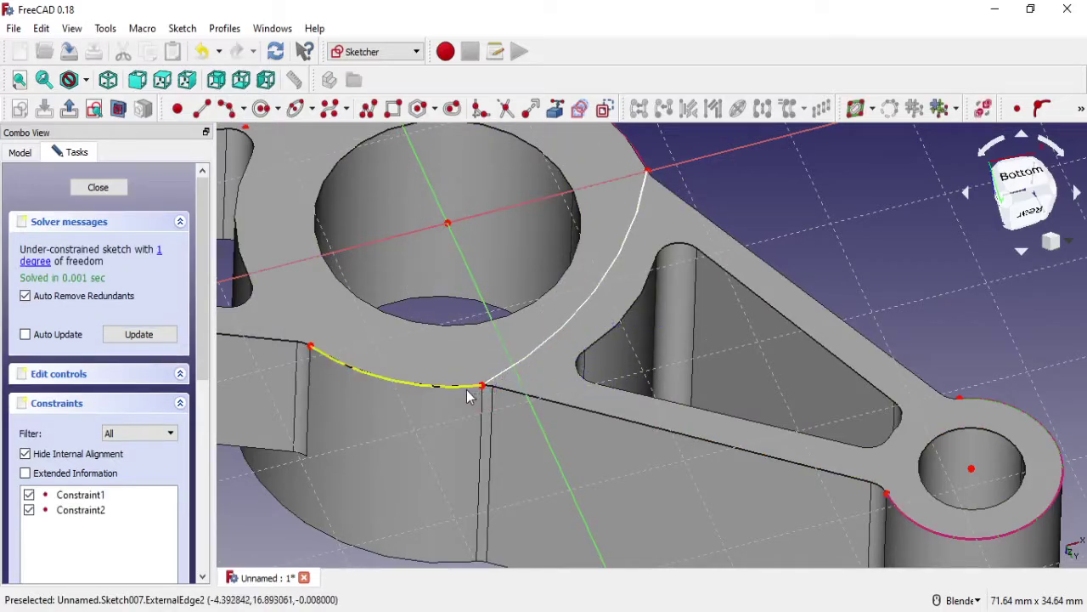
# Step: Constrain the new arc to be equal to the hub's outer edge
pyautogui.click(467, 392)
pyautogui.click(558, 331)
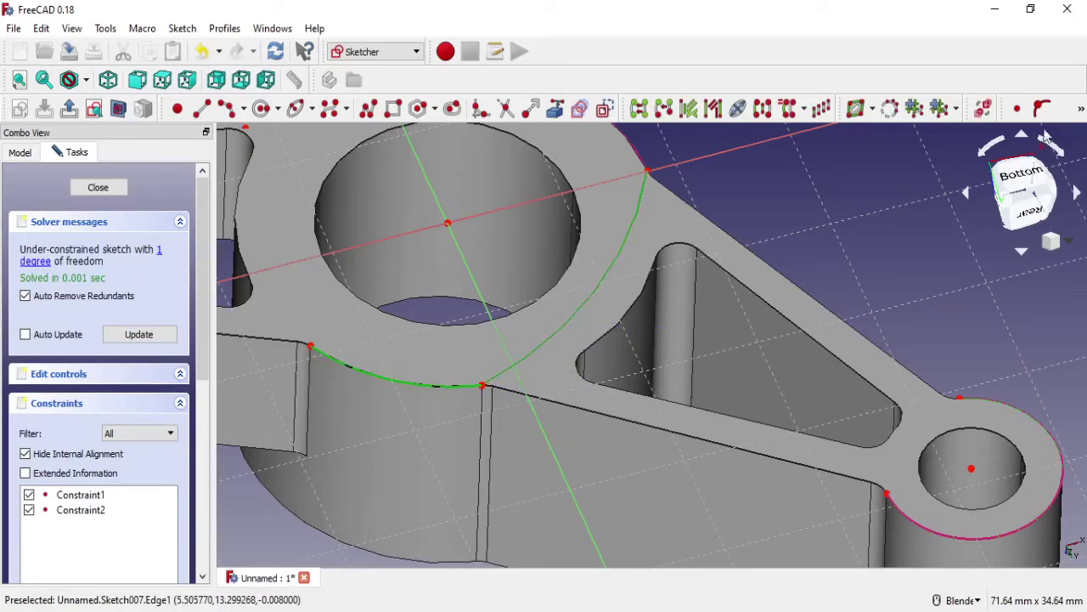
pyautogui.click(1082, 108)
pyautogui.click(1053, 134)
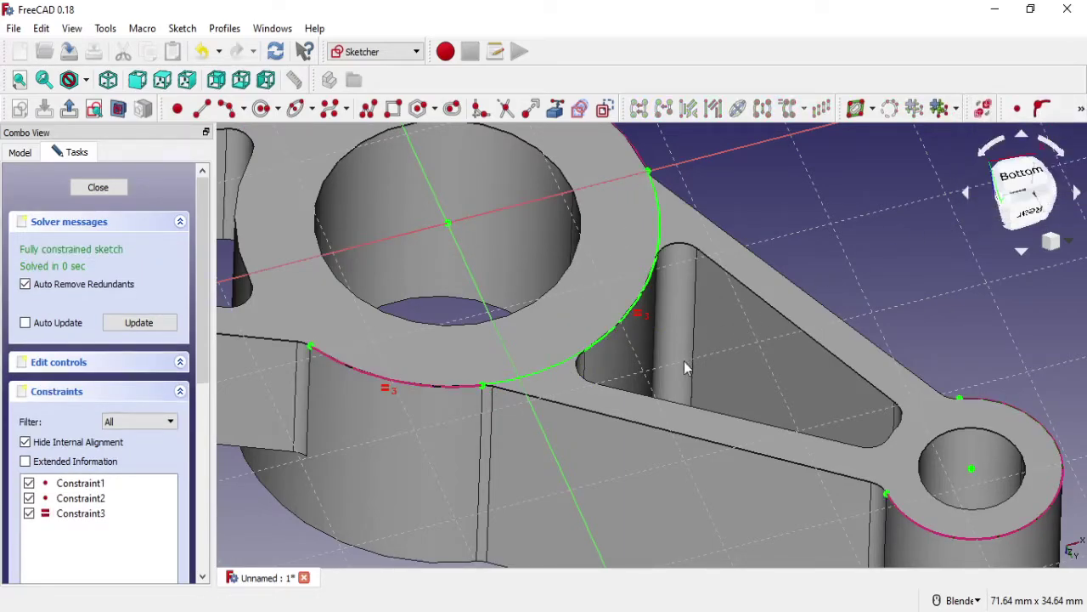
pyautogui.scroll(-2, 684, 361)
pyautogui.scroll(2, 614, 271)
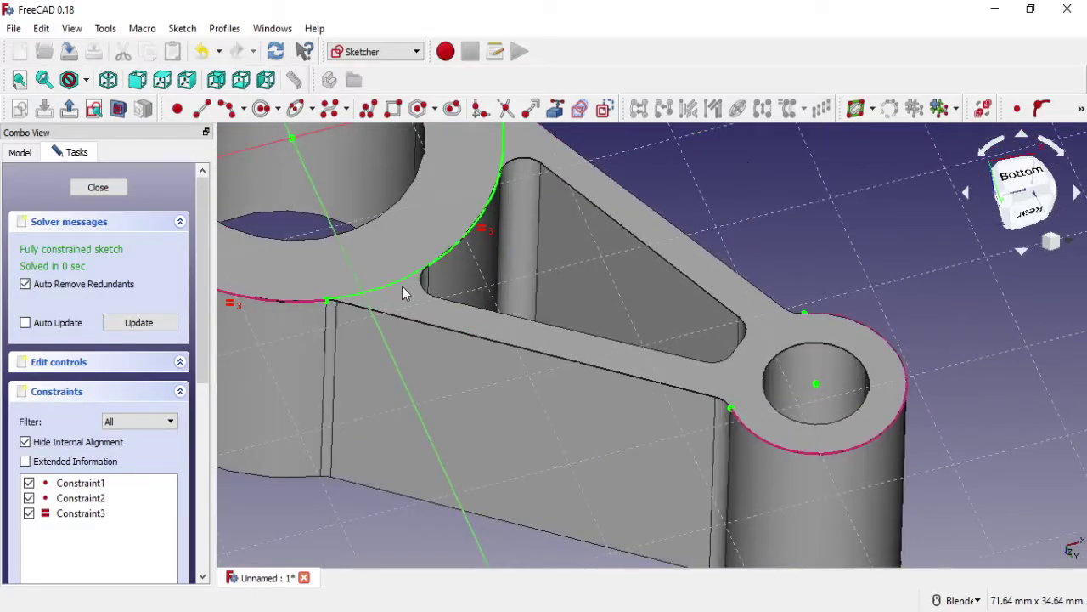
pyautogui.click(228, 108)
pyautogui.scroll(2, 804, 318)
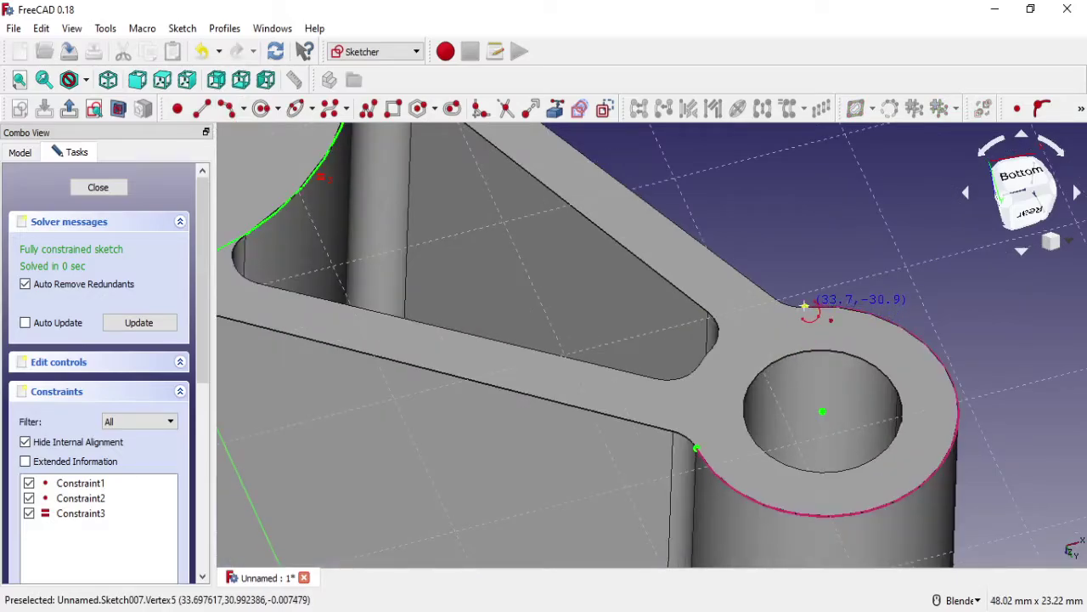
# Step: Draw an arc around the small boss and make it equal to the boss edge
pyautogui.click(697, 448)
pyautogui.click(721, 382)
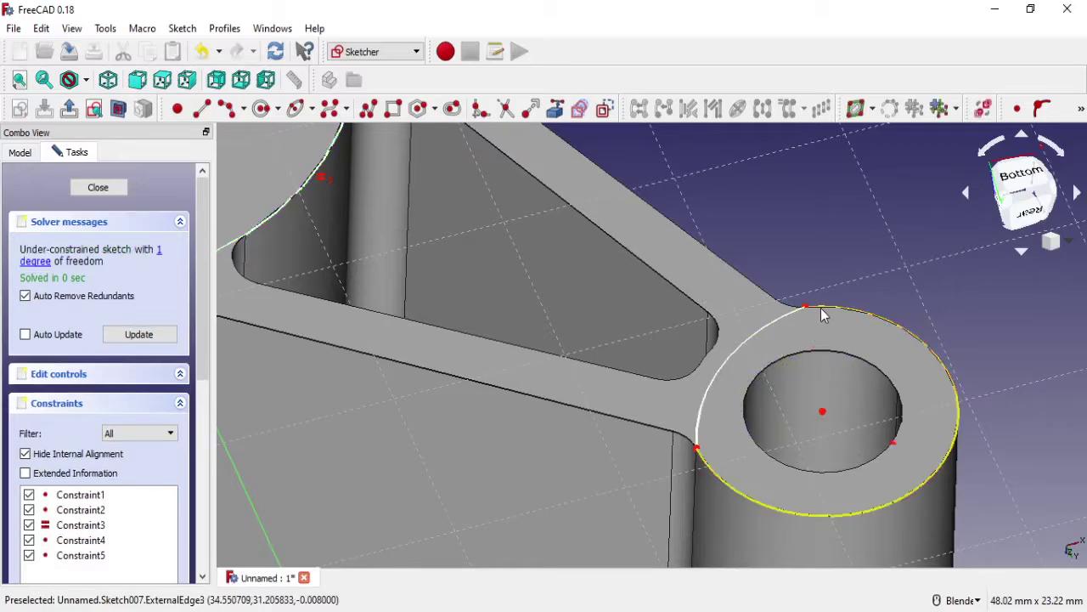
pyautogui.click(791, 321)
pyautogui.click(1081, 109)
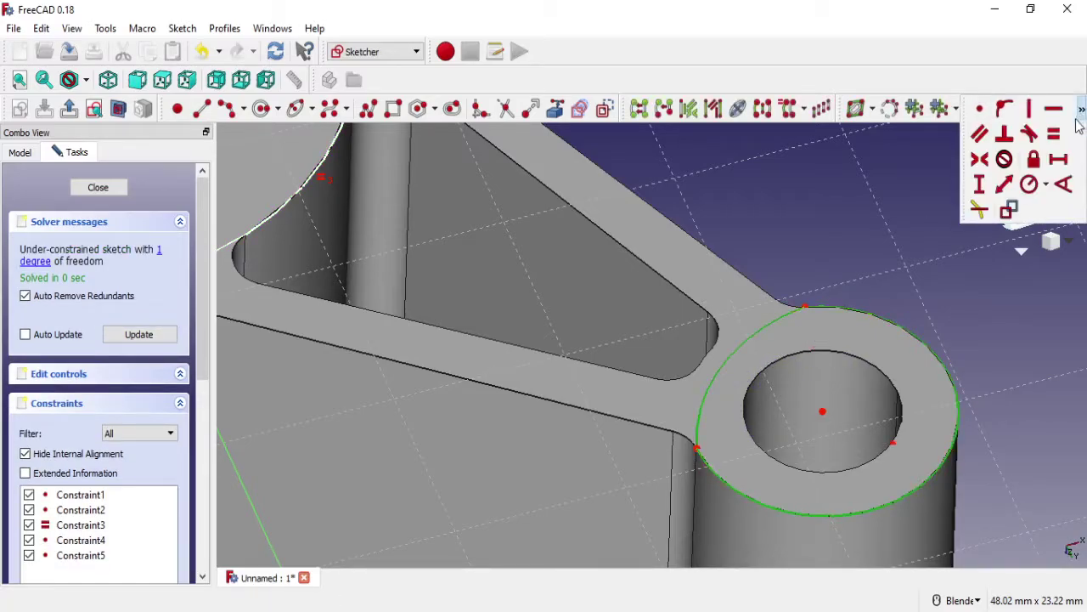
pyautogui.click(1056, 138)
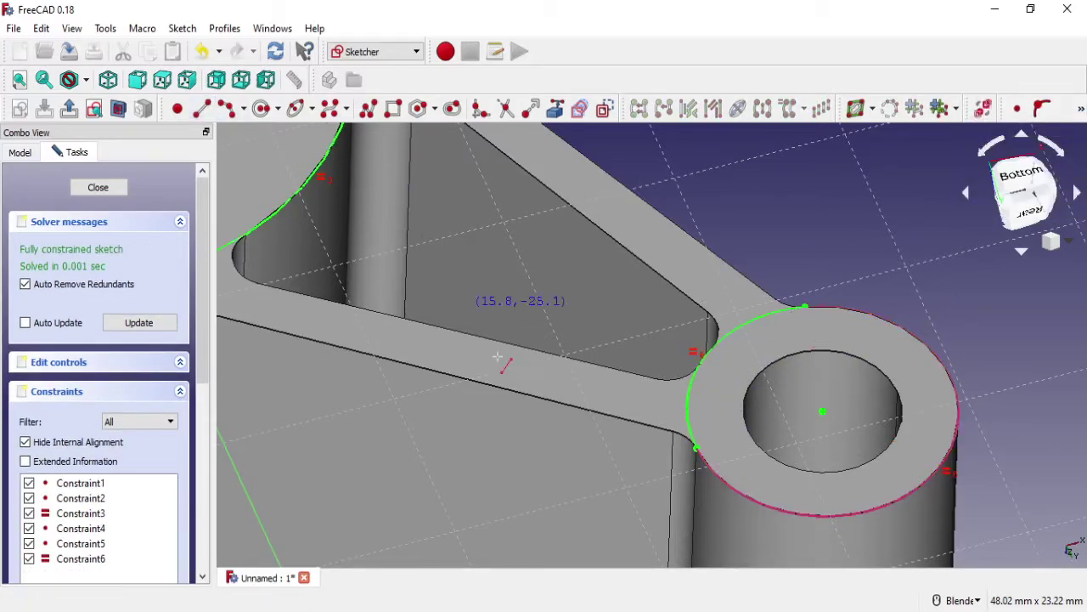
pyautogui.scroll(2, 693, 445)
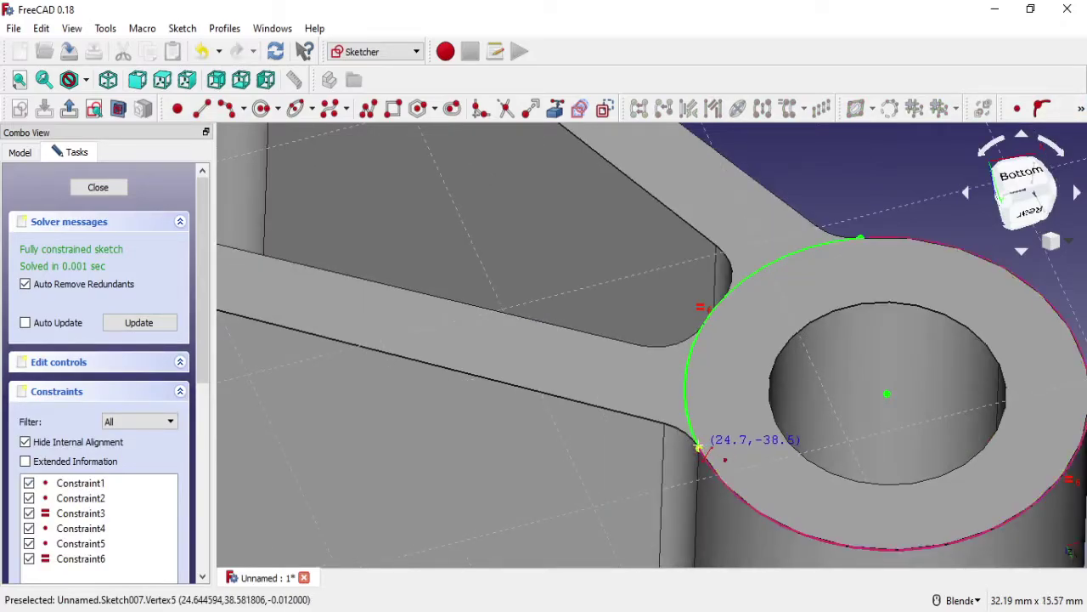
pyautogui.scroll(-3, 636, 443)
pyautogui.scroll(4, 374, 367)
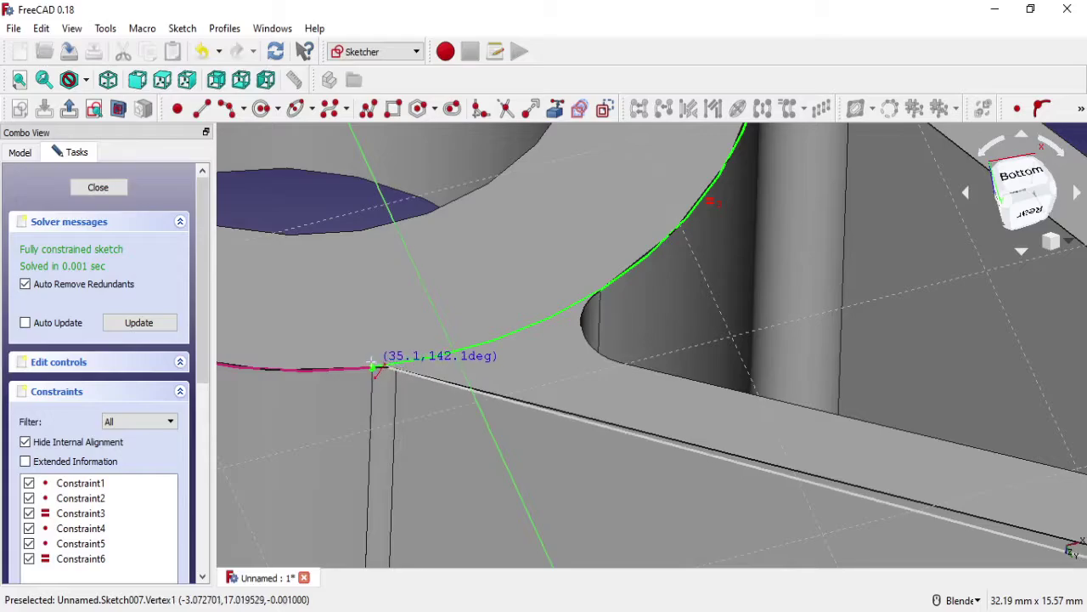
# Step: Draw the connecting lines joining the small-boss arc to the large boss arc
pyautogui.click(374, 367)
pyautogui.scroll(-1, 688, 289)
pyautogui.keyDown('shift'); pyautogui.moveTo(689, 289); pyautogui.dragTo(470, 241, button='middle'); pyautogui.keyUp('shift')
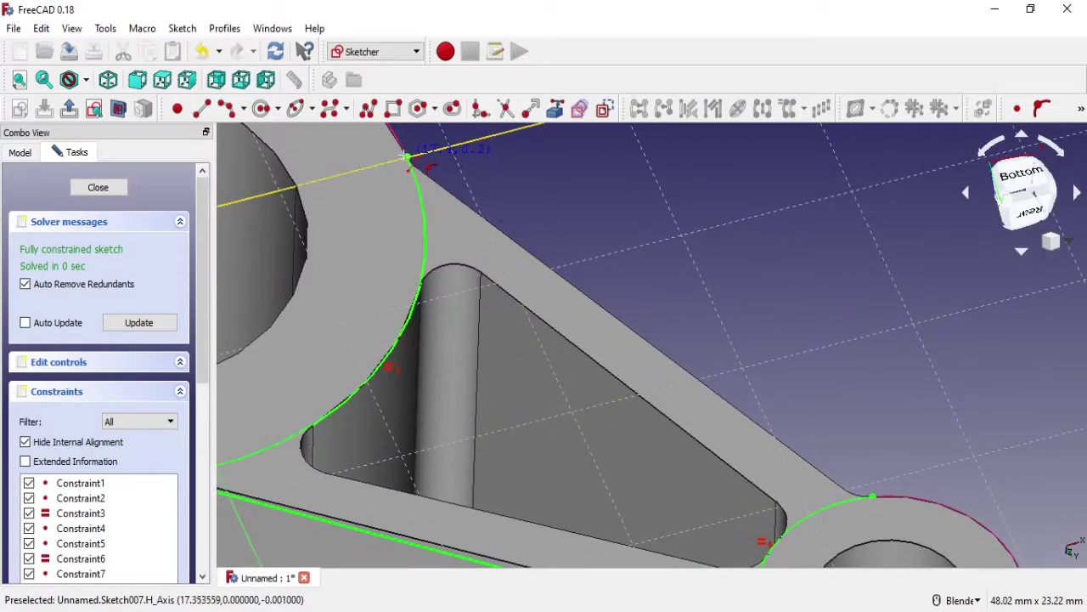
pyautogui.scroll(5, 379, 158)
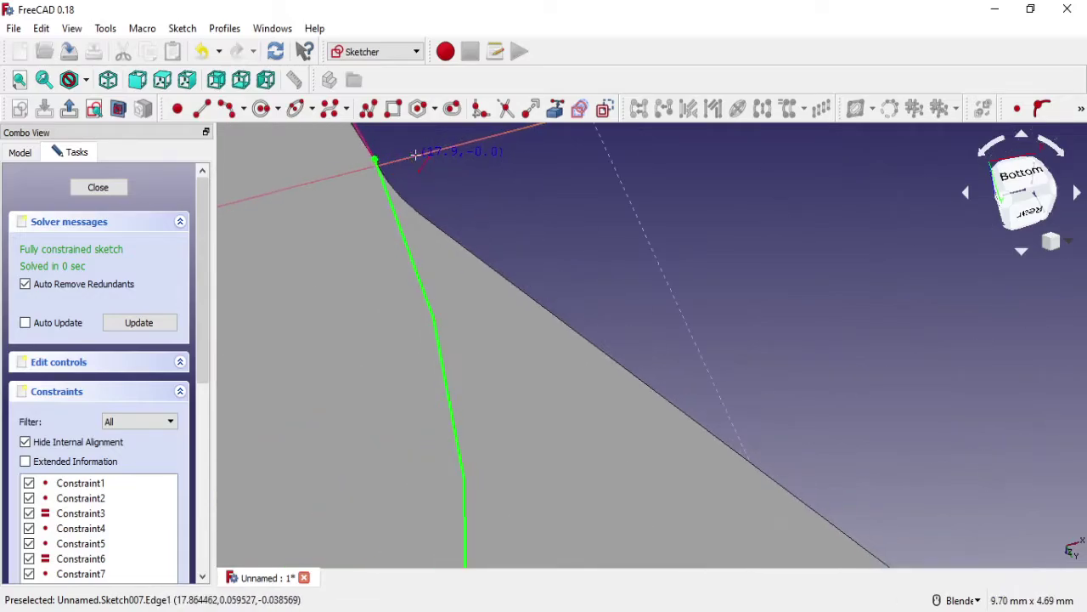
pyautogui.scroll(-6, 552, 272)
pyautogui.scroll(-4, 554, 250)
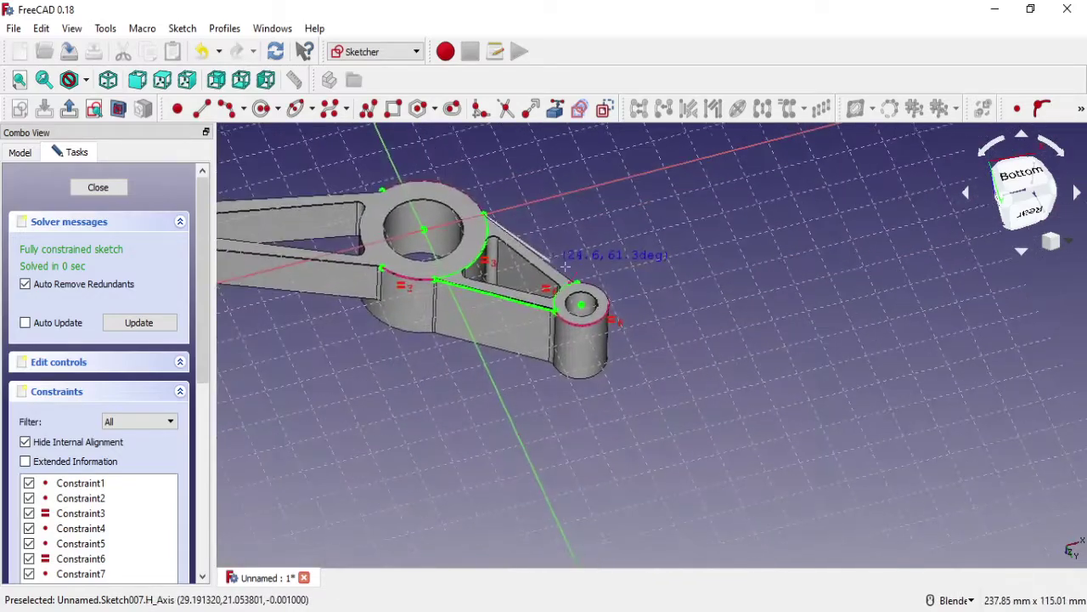
pyautogui.scroll(5, 528, 253)
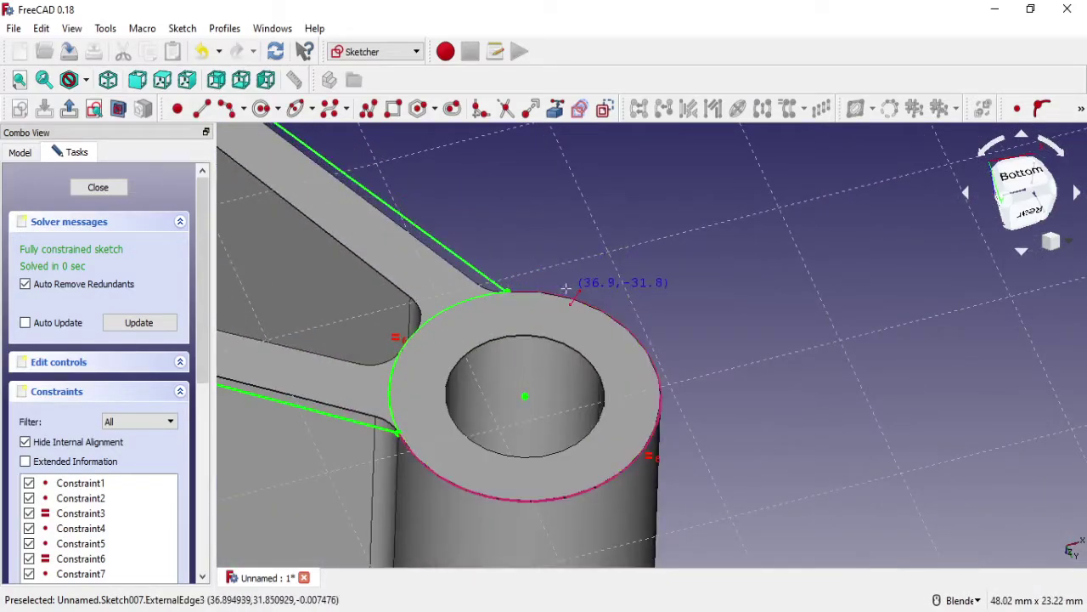
pyautogui.press('Escape')
# Step: Close Sketch007 and return to Part Design
pyautogui.scroll(-3, 567, 288)
pyautogui.keyDown('shift'); pyautogui.moveTo(457, 297); pyautogui.dragTo(597, 355, button='middle'); pyautogui.keyUp('shift')
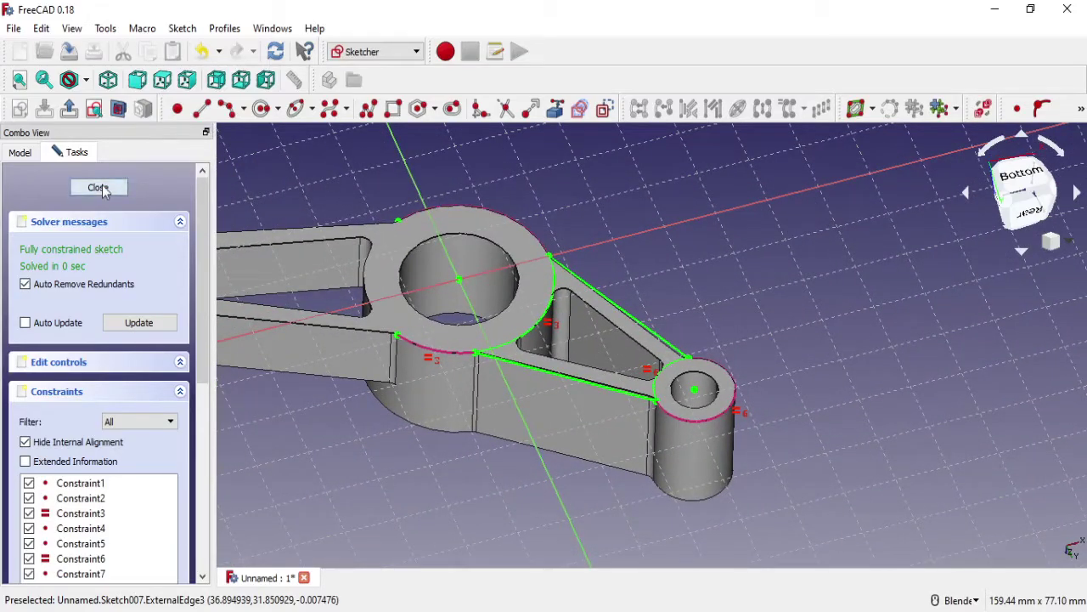
pyautogui.click(103, 190)
# Step: Pocket Sketch007 7.5 mm deep into the lever's underside
pyautogui.moveTo(603, 247); pyautogui.dragTo(647, 353, button='middle')
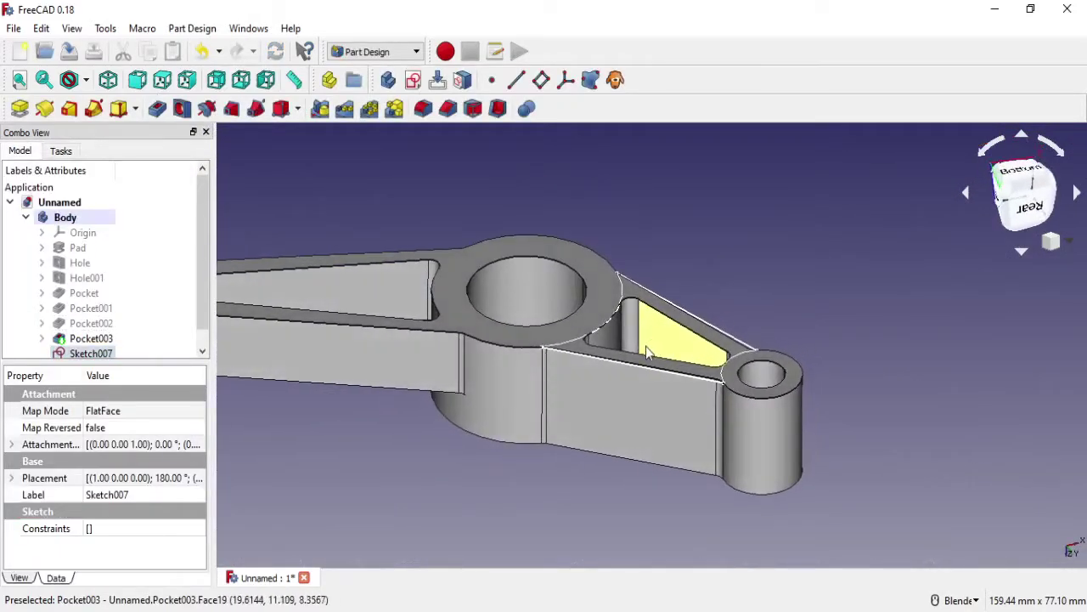
pyautogui.scroll(1, 648, 352)
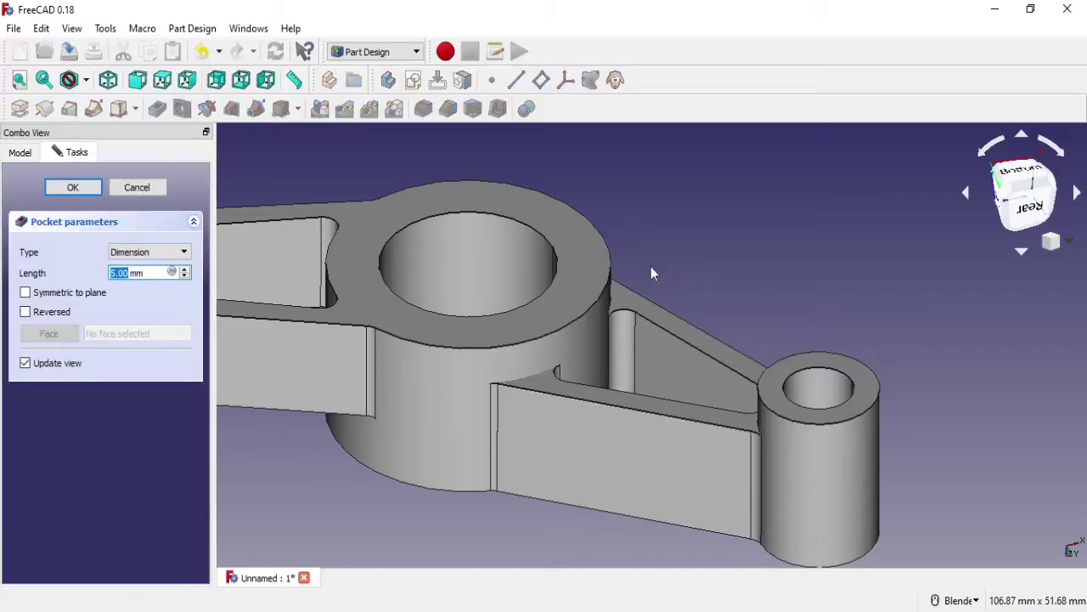
pyautogui.write('7.5')
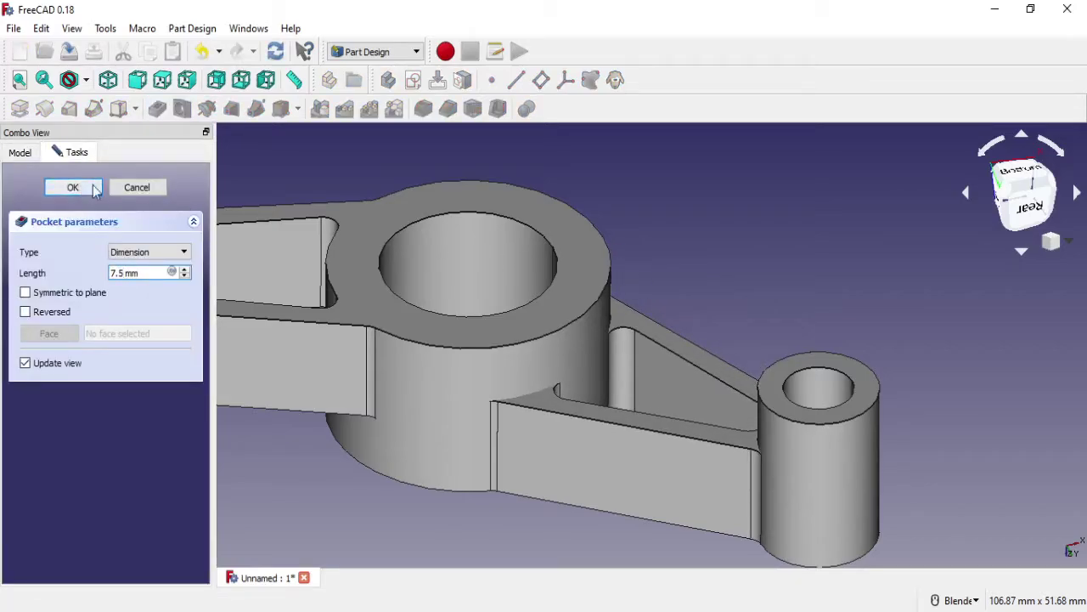
pyautogui.scroll(-2, 766, 225)
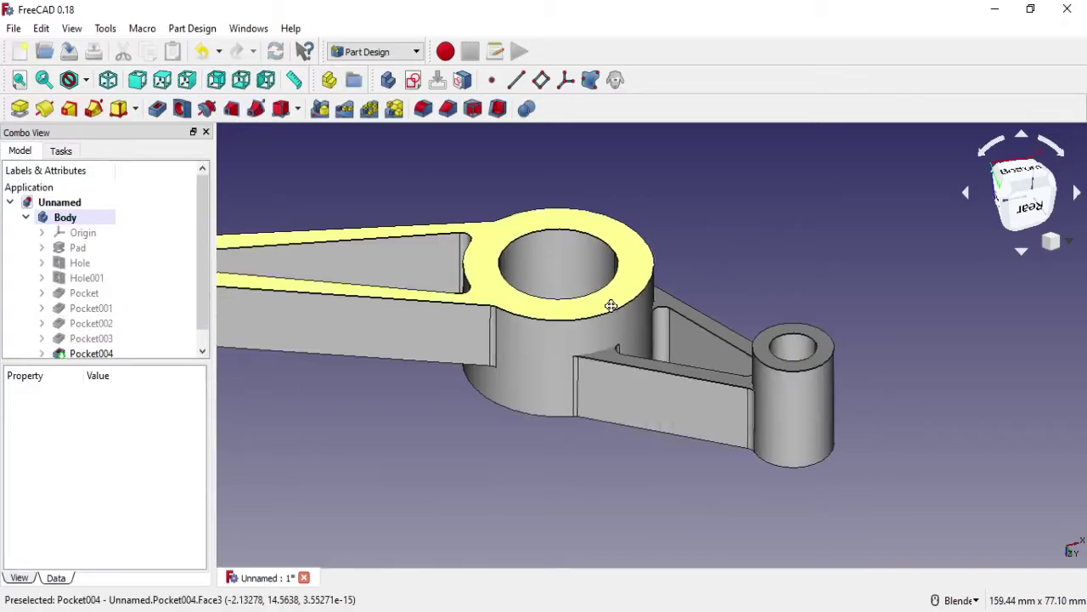
pyautogui.scroll(1, 625, 320)
pyautogui.moveTo(624, 320); pyautogui.dragTo(632, 240, button='middle')
# Step: Chamfer the large hub's upper rim edge (Edge51) by 1 mm
pyautogui.moveTo(641, 335)
pyautogui.mouseDown(button='middle')
pyautogui.moveTo(668, 150)
pyautogui.moveTo(670, 192)
pyautogui.moveTo(621, 376)
pyautogui.mouseUp(button='middle')
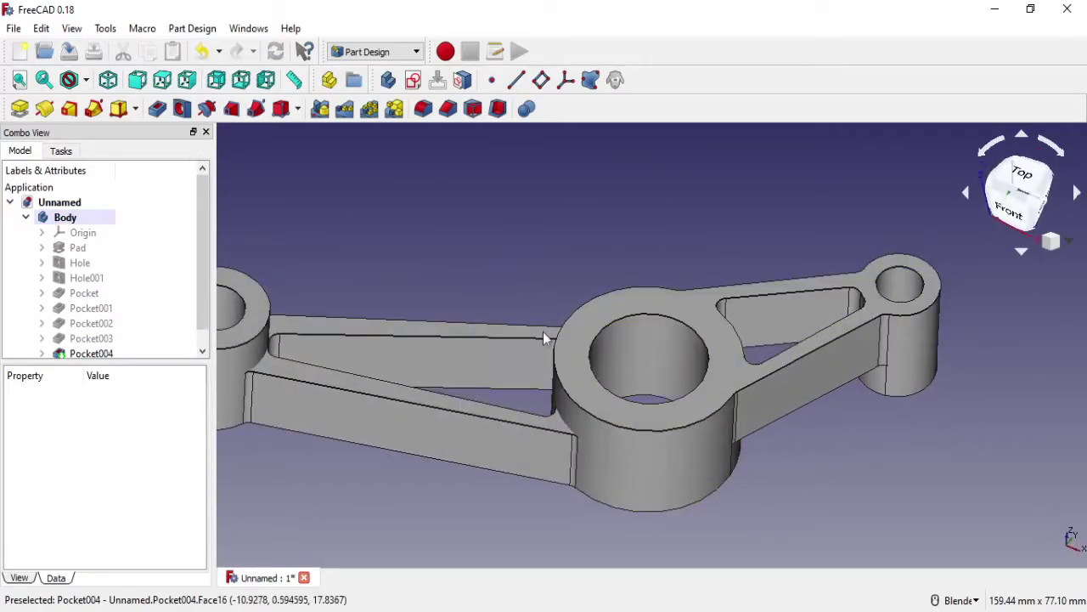
pyautogui.scroll(2, 592, 412)
pyautogui.click(587, 419)
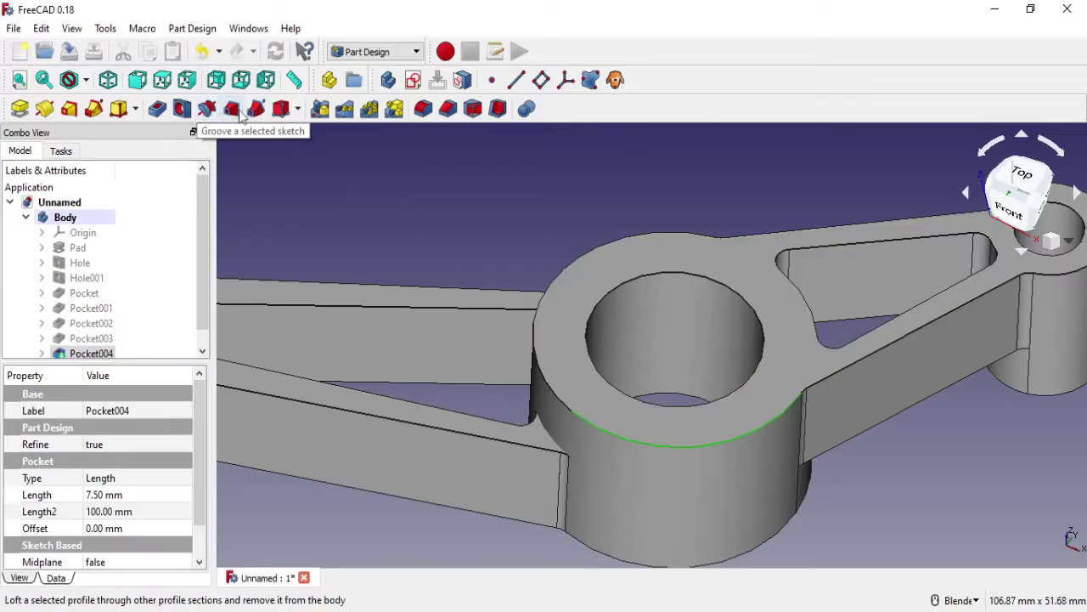
pyautogui.click(448, 109)
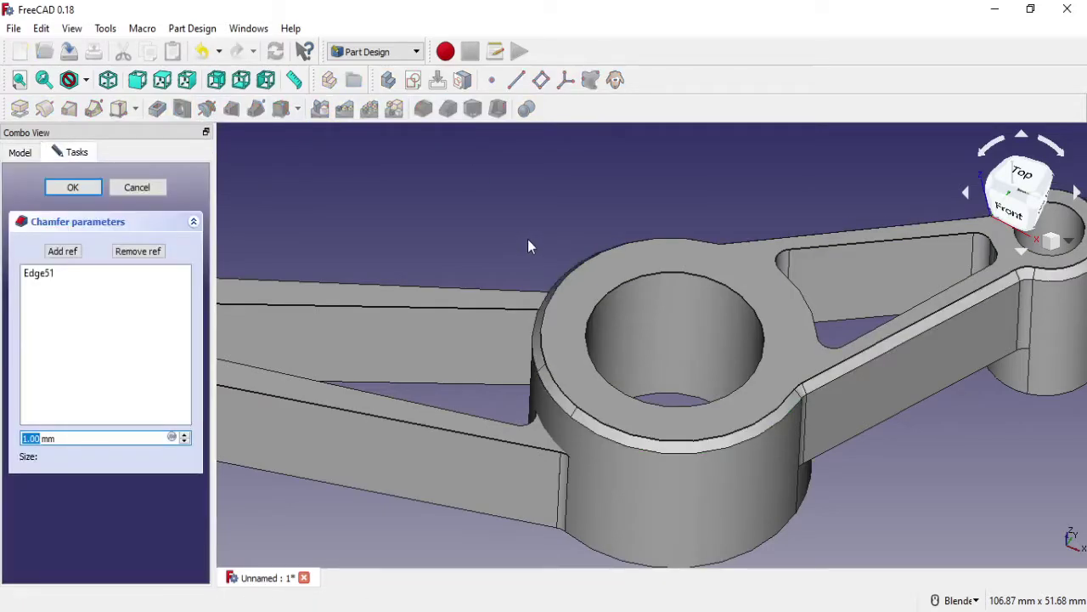
pyautogui.write('0.5')
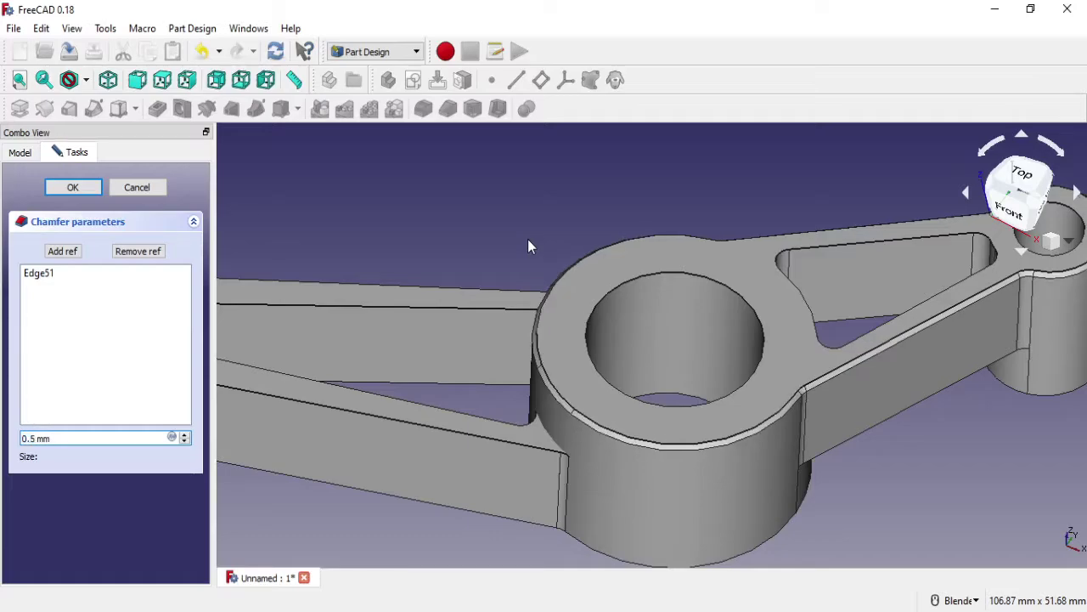
pyautogui.scroll(-2, 429, 347)
pyautogui.write('1')
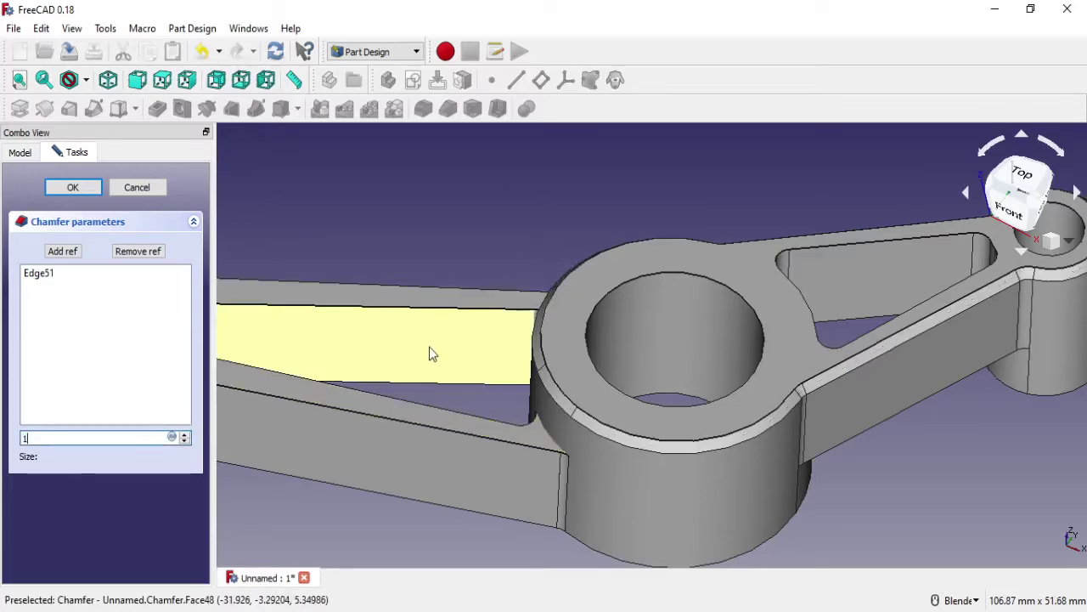
pyautogui.scroll(-2, 486, 307)
pyautogui.write('1')
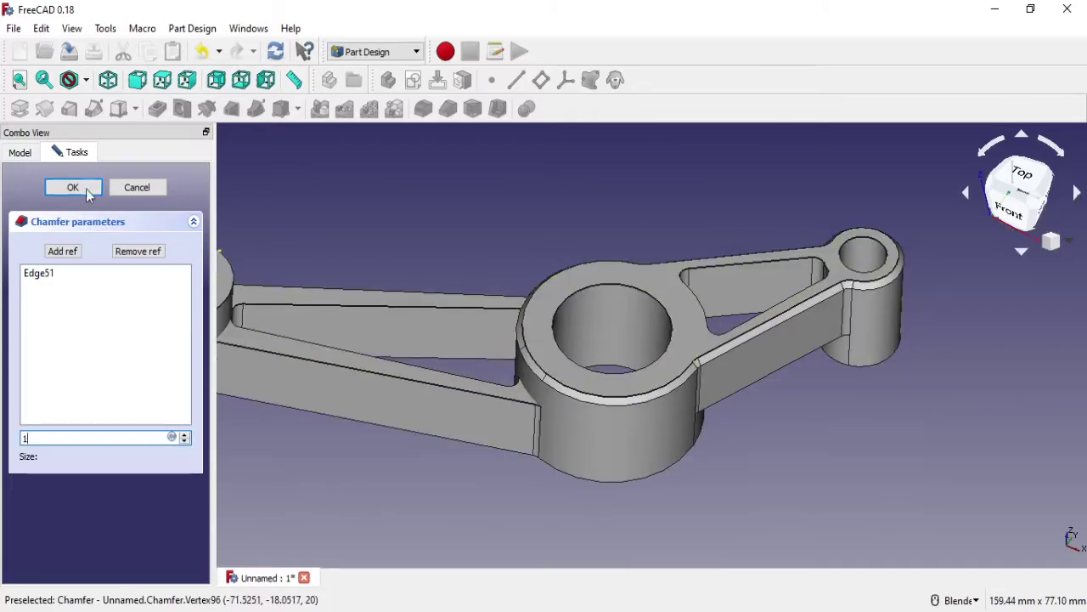
pyautogui.press('Return')
pyautogui.moveTo(480, 245); pyautogui.dragTo(602, 198, button='middle')
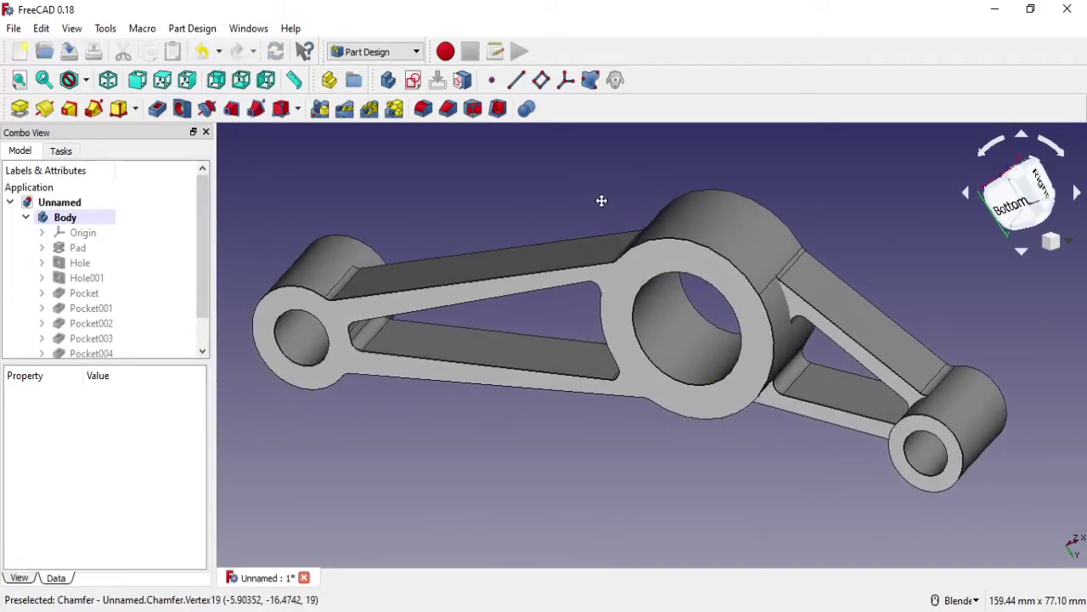
# Step: Chamfer the large boss's edge on this side by 1 mm
pyautogui.click(449, 110)
pyautogui.click(594, 336)
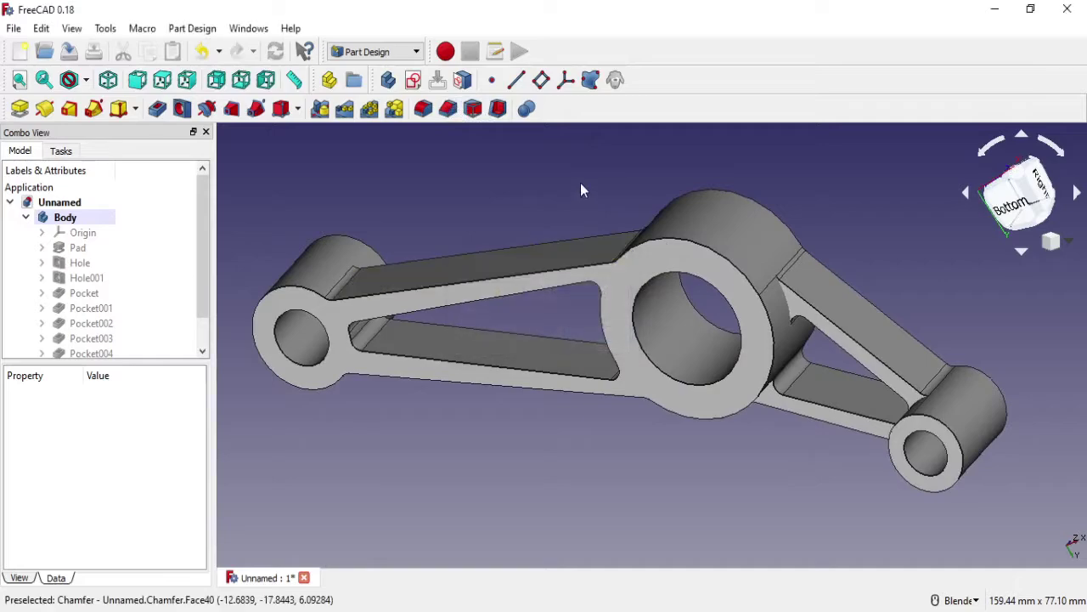
pyautogui.click(680, 241)
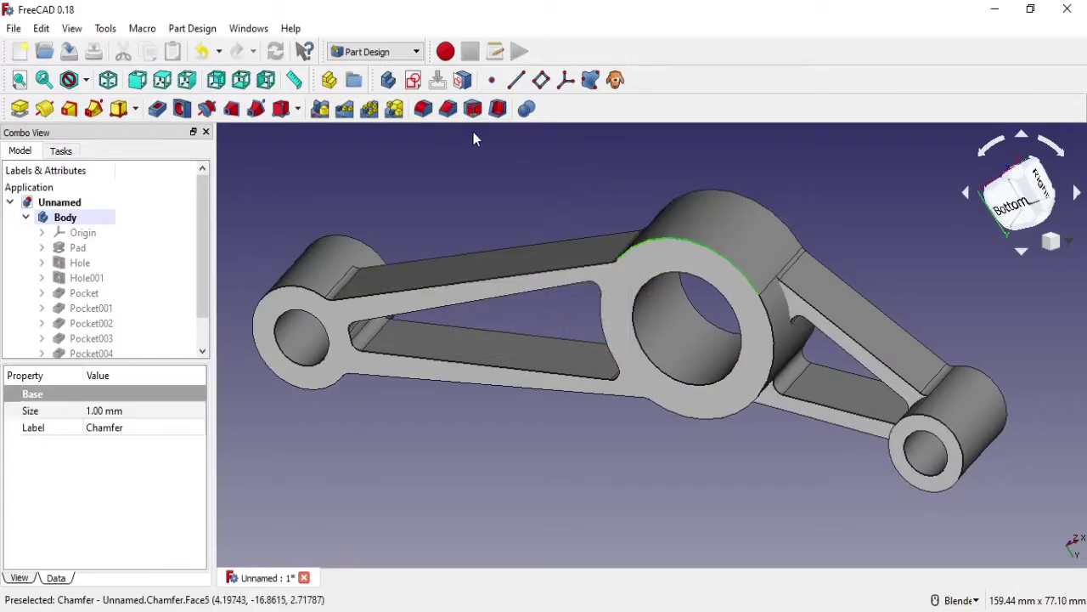
pyautogui.click(448, 109)
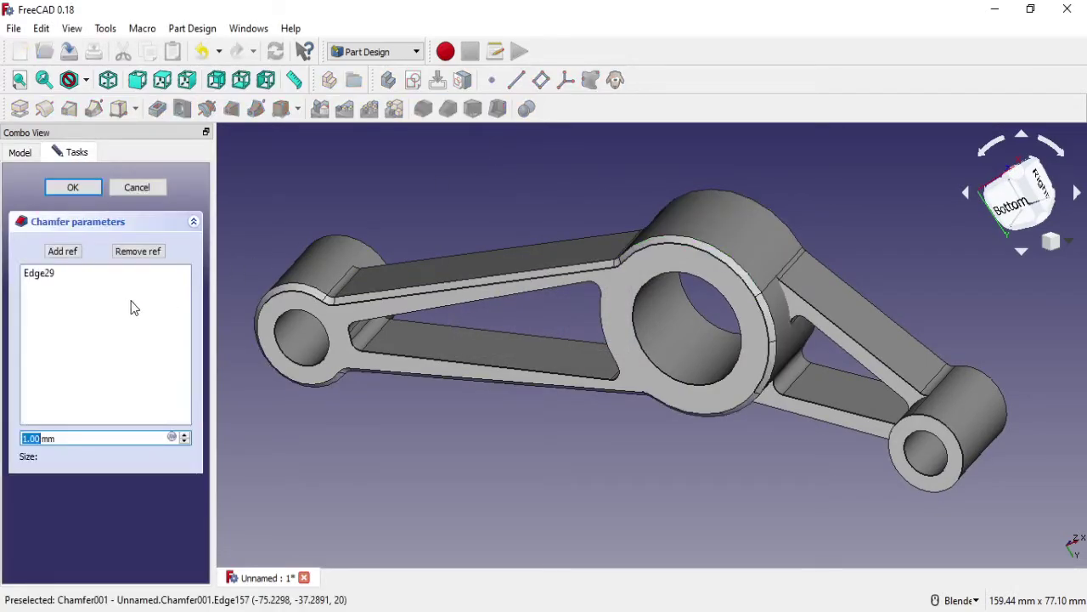
pyautogui.press('Return')
# Step: Chamfer the left boss's edge by 1 mm
pyautogui.moveTo(549, 220); pyautogui.dragTo(530, 357, button='middle')
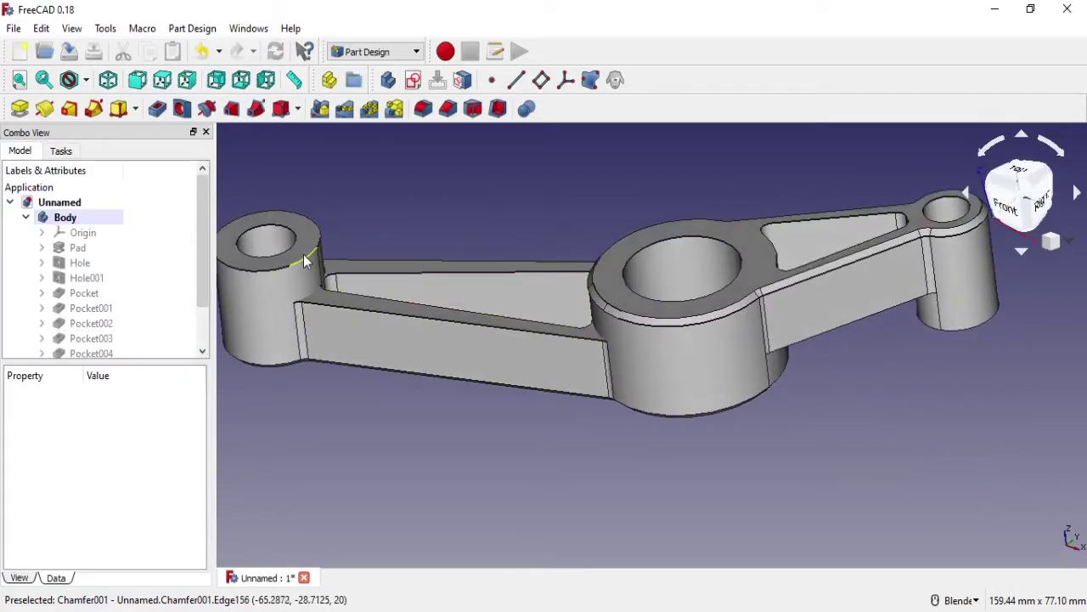
pyautogui.click(306, 255)
pyautogui.click(448, 112)
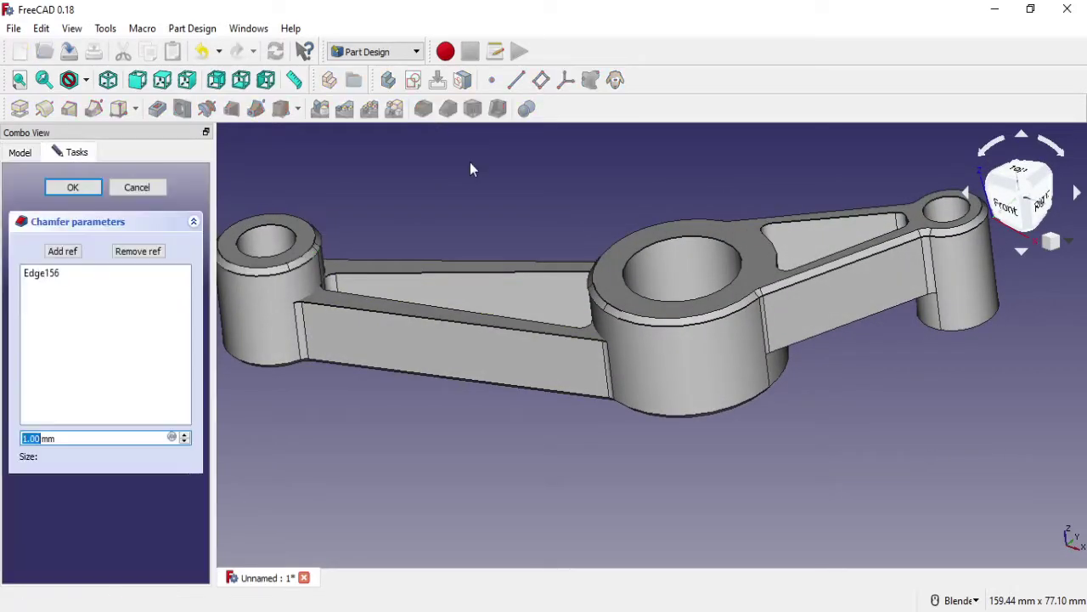
pyautogui.press('Return')
pyautogui.moveTo(421, 225)
pyautogui.mouseDown(button='middle')
pyautogui.moveTo(838, 248)
pyautogui.moveTo(753, 230)
pyautogui.moveTo(687, 284)
pyautogui.moveTo(625, 246)
pyautogui.moveTo(558, 262)
pyautogui.mouseUp(button='middle')
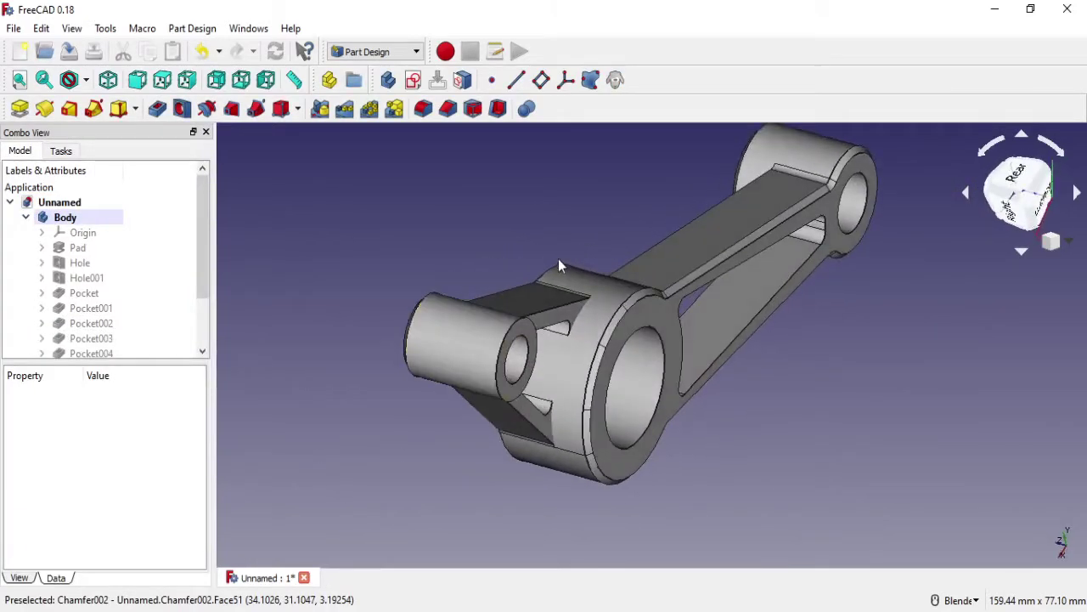
# Step: Apply a 1 mm chamfer to the hole edges Edge57 and Edge108, including the bore's top rim
pyautogui.click(510, 337)
pyautogui.click(448, 108)
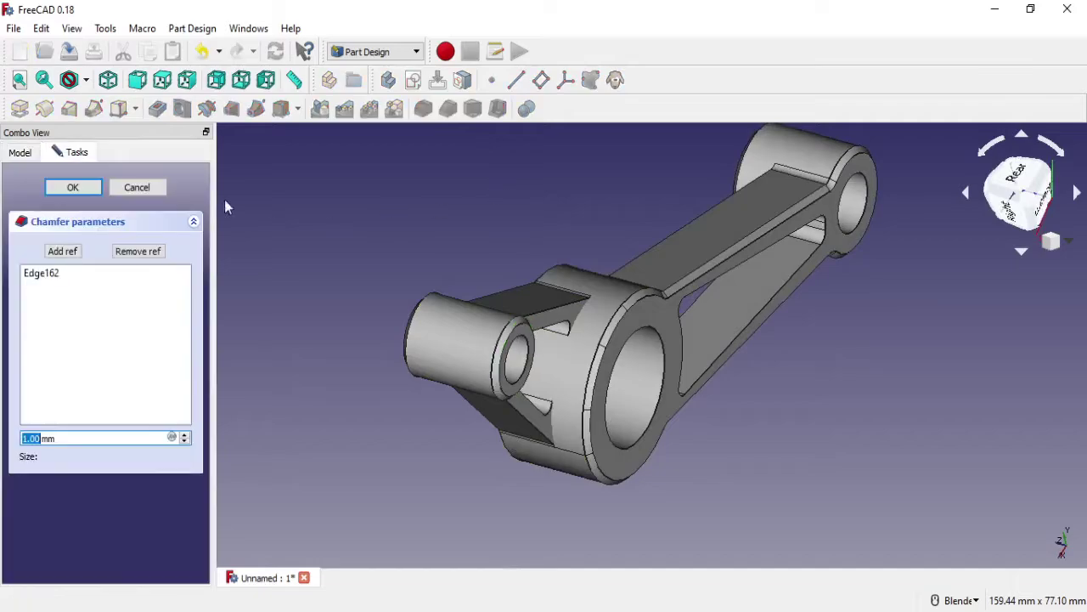
pyautogui.click(73, 188)
pyautogui.moveTo(631, 262)
pyautogui.mouseDown(button='middle')
pyautogui.moveTo(917, 286)
pyautogui.moveTo(753, 276)
pyautogui.moveTo(729, 427)
pyautogui.moveTo(461, 224)
pyautogui.mouseUp(button='middle')
pyautogui.click(707, 259)
pyautogui.click(738, 319)
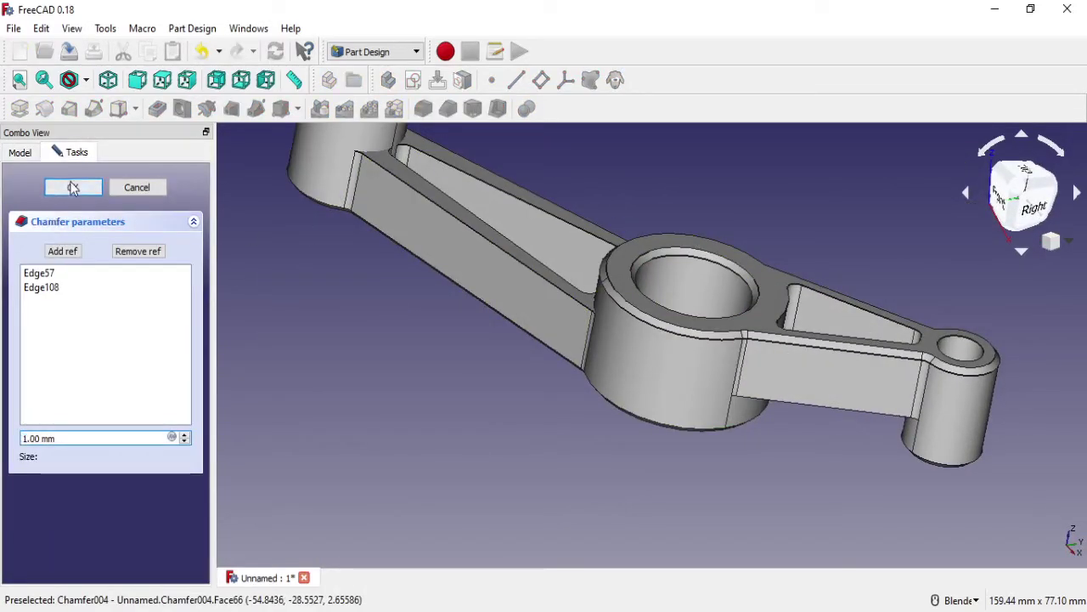
pyautogui.click(73, 187)
pyautogui.moveTo(977, 344)
pyautogui.mouseDown(button='middle')
pyautogui.moveTo(967, 325)
pyautogui.moveTo(547, 369)
pyautogui.moveTo(433, 418)
pyautogui.moveTo(469, 327)
pyautogui.moveTo(599, 276)
pyautogui.mouseUp(button='middle')
pyautogui.click(596, 247)
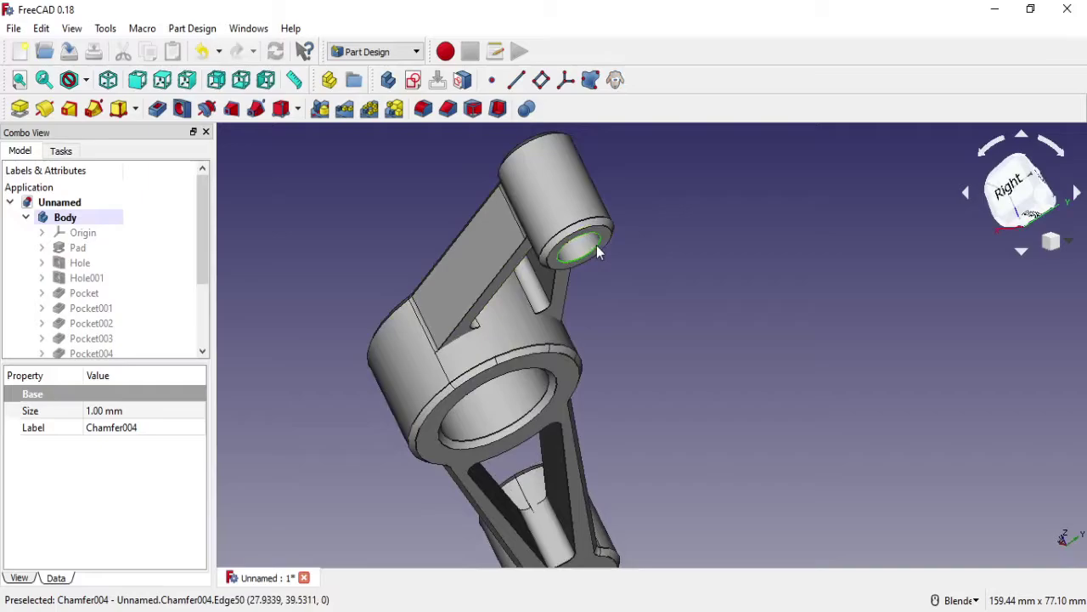
# Step: Add a 0.5 mm chamfer to the end boss hole edge and check the result
pyautogui.click(448, 108)
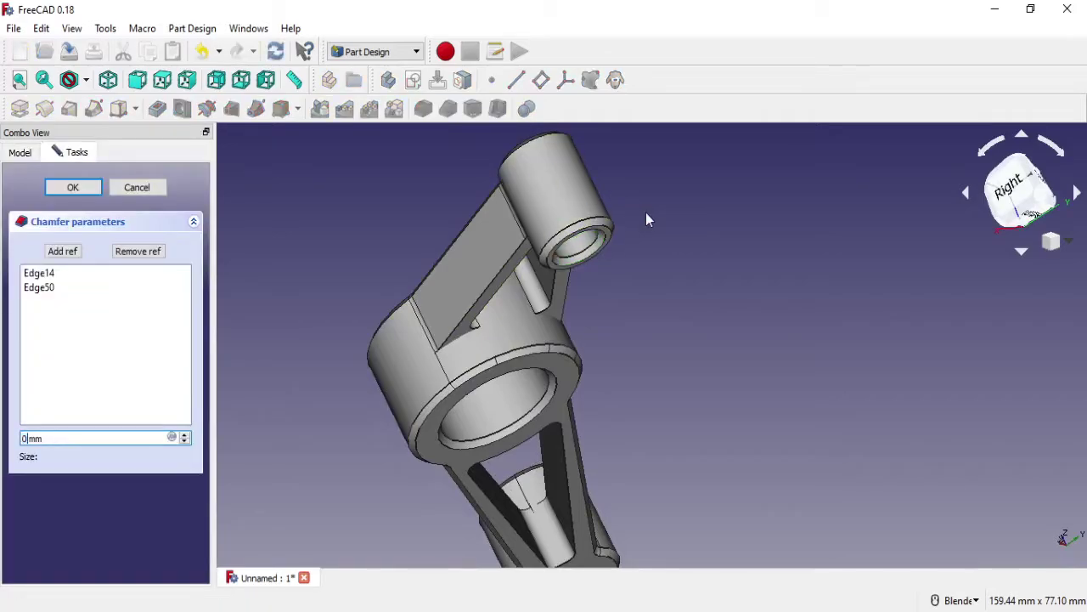
pyautogui.write('.8')
pyautogui.click(73, 187)
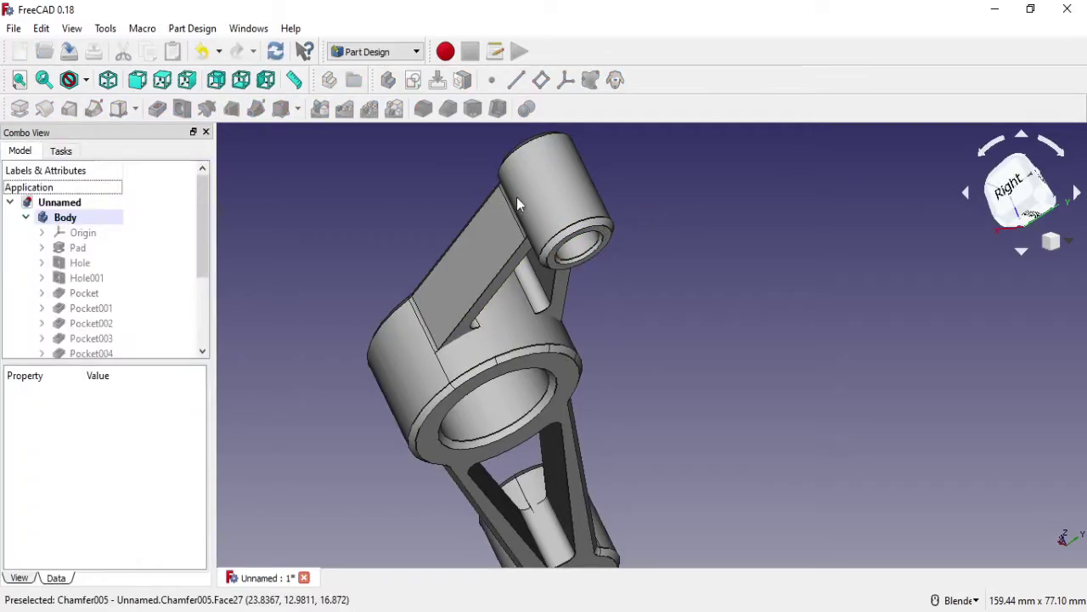
pyautogui.moveTo(517, 200)
pyautogui.mouseDown(button='middle')
pyautogui.moveTo(518, 305)
pyautogui.moveTo(501, 287)
pyautogui.mouseUp(button='middle')
pyautogui.click(439, 273)
pyautogui.moveTo(439, 274); pyautogui.dragTo(421, 278, button='middle')
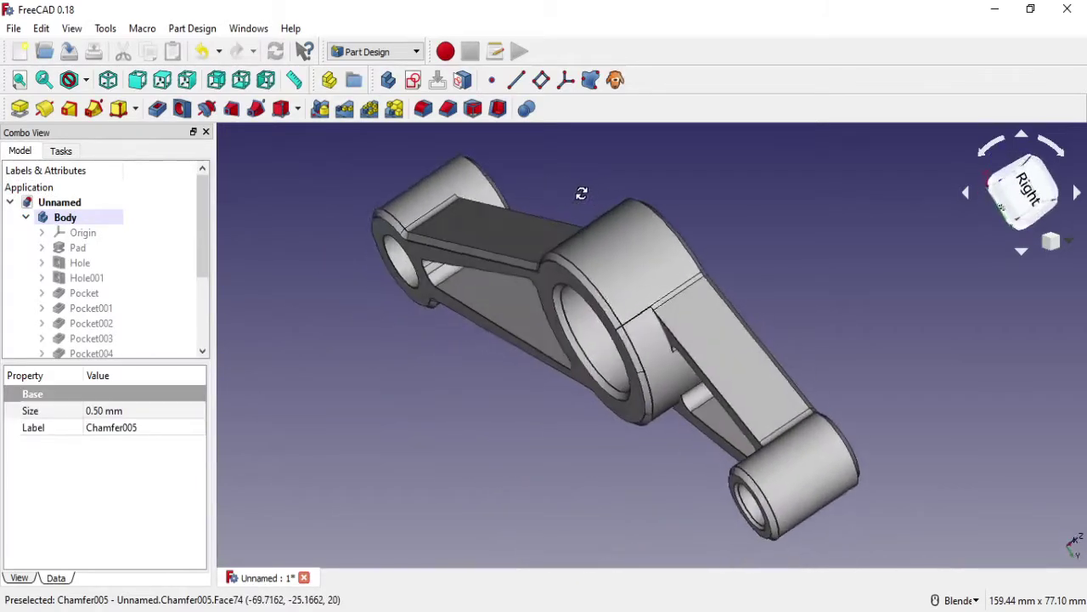
# Step: Chamfer another pair of hole edges at 0.5 mm
pyautogui.keyDown('ctrl'); pyautogui.click(408, 270); pyautogui.keyUp('ctrl')
pyautogui.write('0.5')
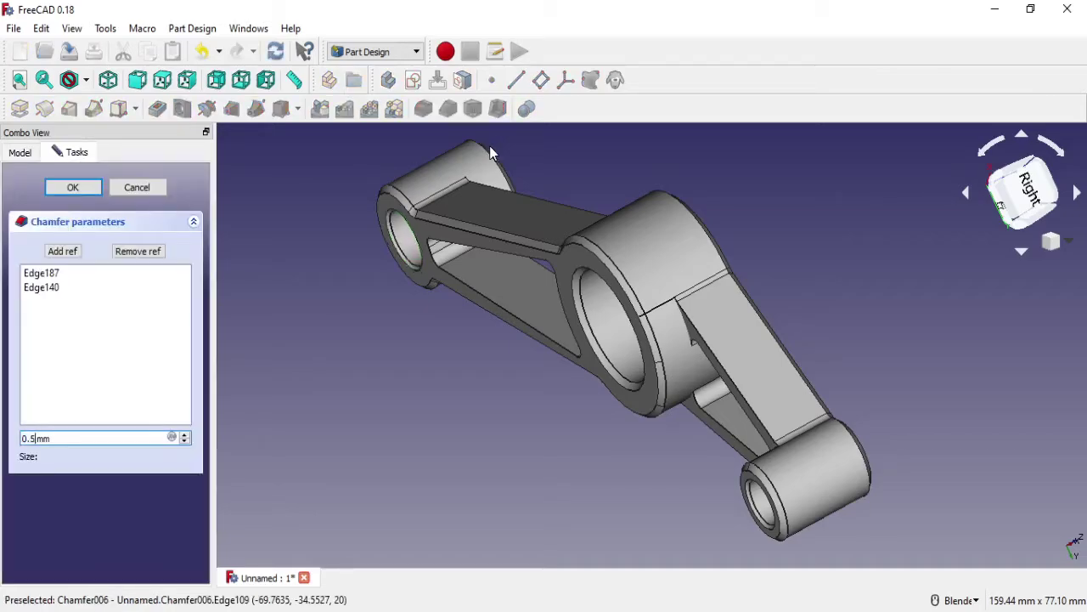
pyautogui.click(73, 187)
pyautogui.moveTo(611, 355); pyautogui.dragTo(647, 367, button='middle')
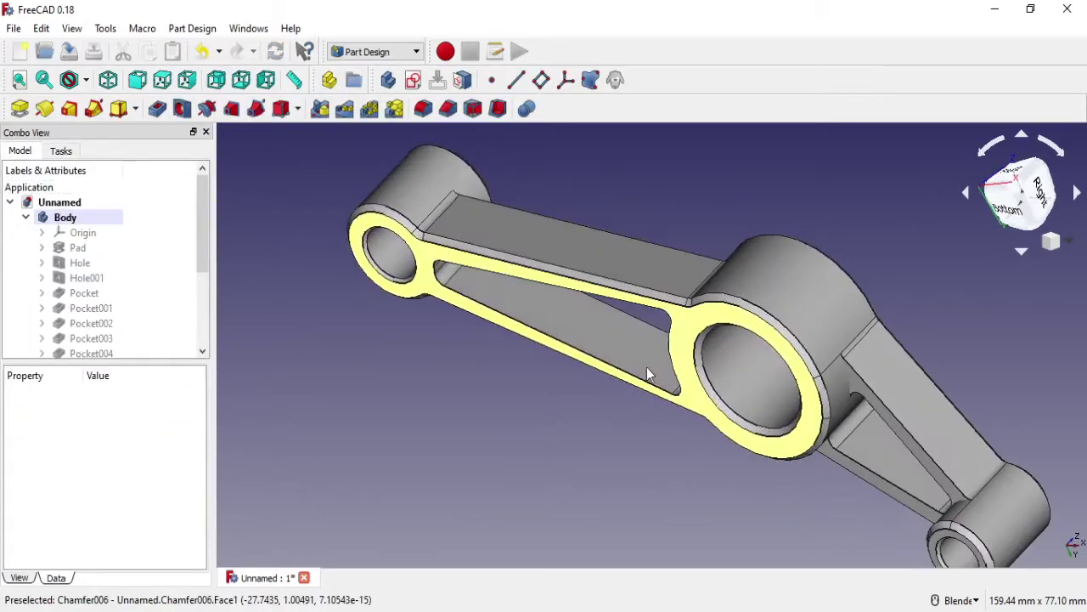
pyautogui.moveTo(535, 254); pyautogui.dragTo(475, 502, button='middle')
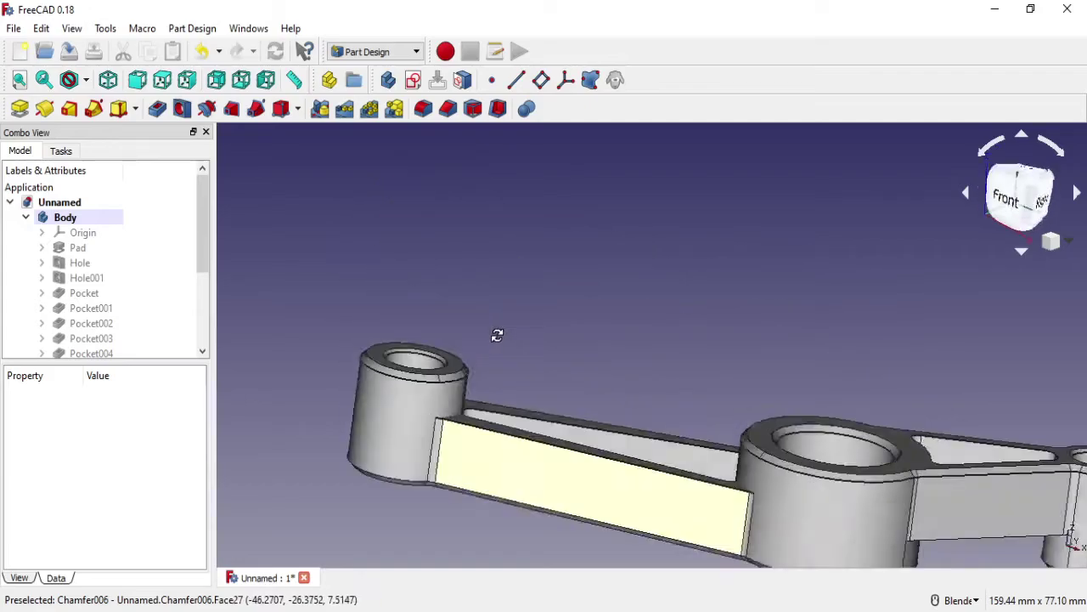
pyautogui.click(475, 502)
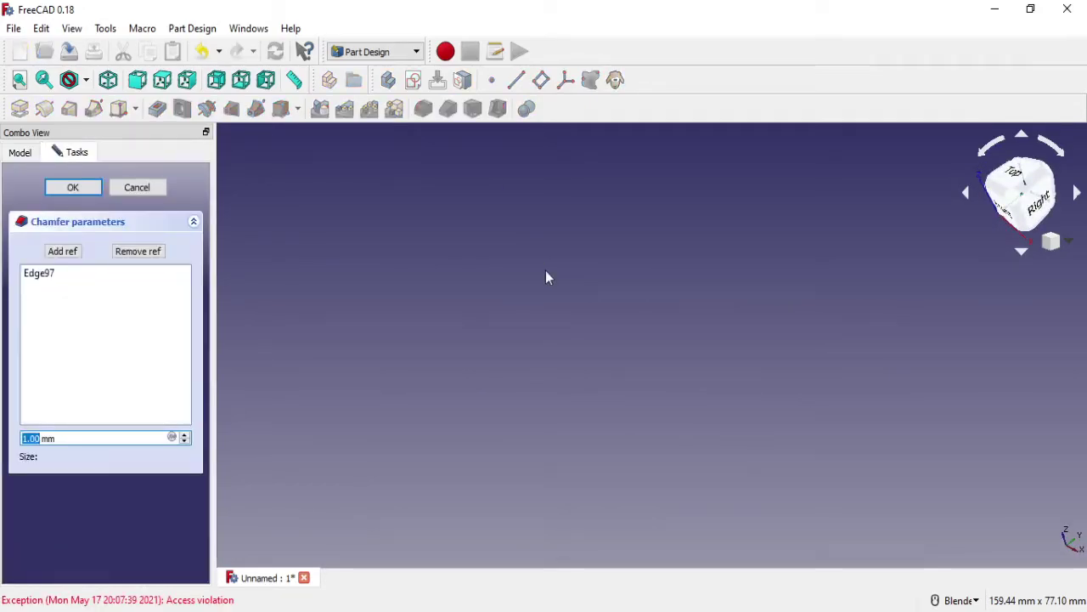
pyautogui.write('1')
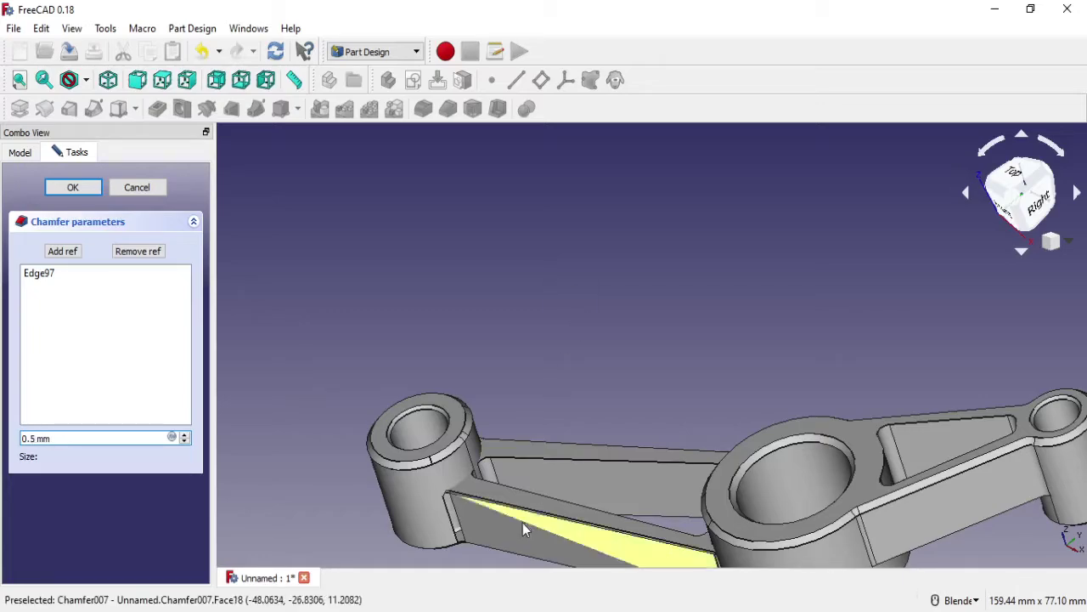
pyautogui.scroll(-2, 495, 535)
pyautogui.scroll(5, 495, 536)
pyautogui.moveTo(496, 535); pyautogui.dragTo(599, 477, button='middle')
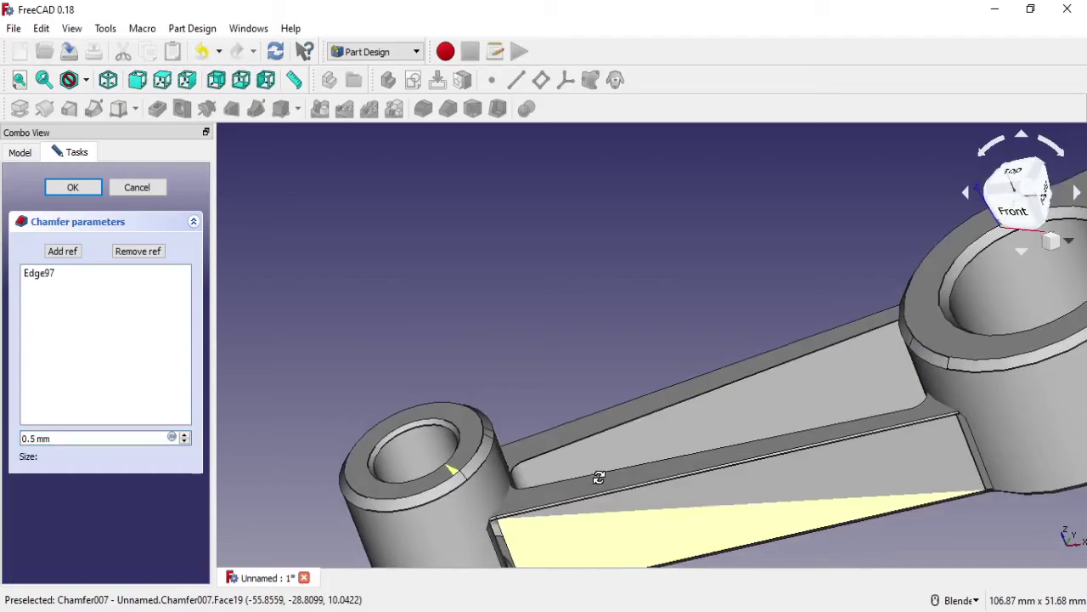
pyautogui.click(161, 189)
pyautogui.moveTo(745, 490)
pyautogui.mouseDown(button='middle')
pyautogui.moveTo(920, 393)
pyautogui.moveTo(877, 452)
pyautogui.mouseUp(button='middle')
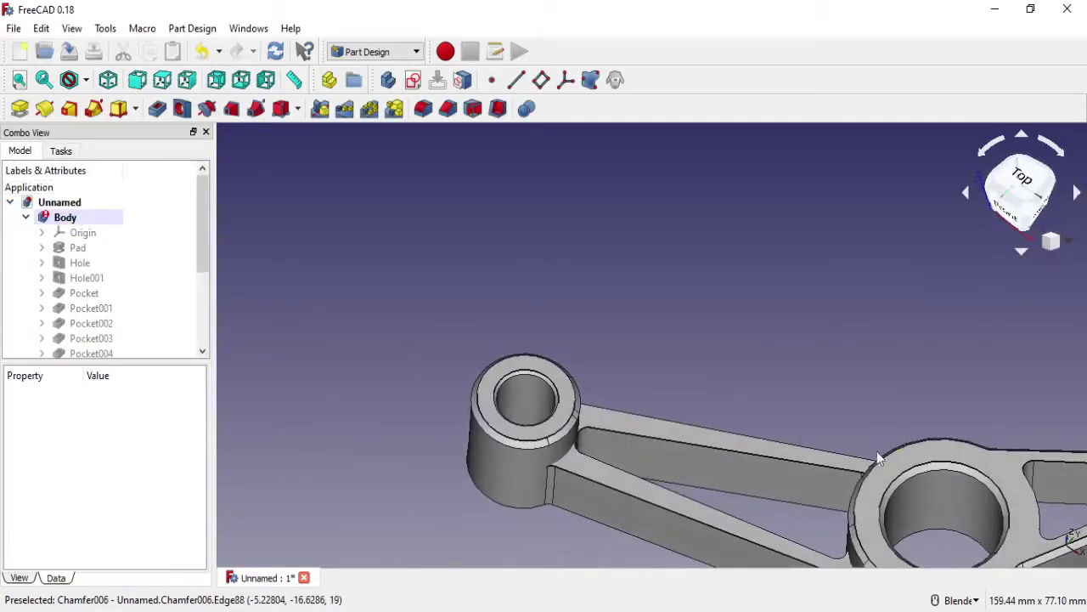
pyautogui.moveTo(675, 439)
pyautogui.mouseDown(button='middle')
pyautogui.moveTo(612, 328)
pyautogui.moveTo(729, 318)
pyautogui.moveTo(668, 384)
pyautogui.moveTo(567, 284)
pyautogui.mouseUp(button='middle')
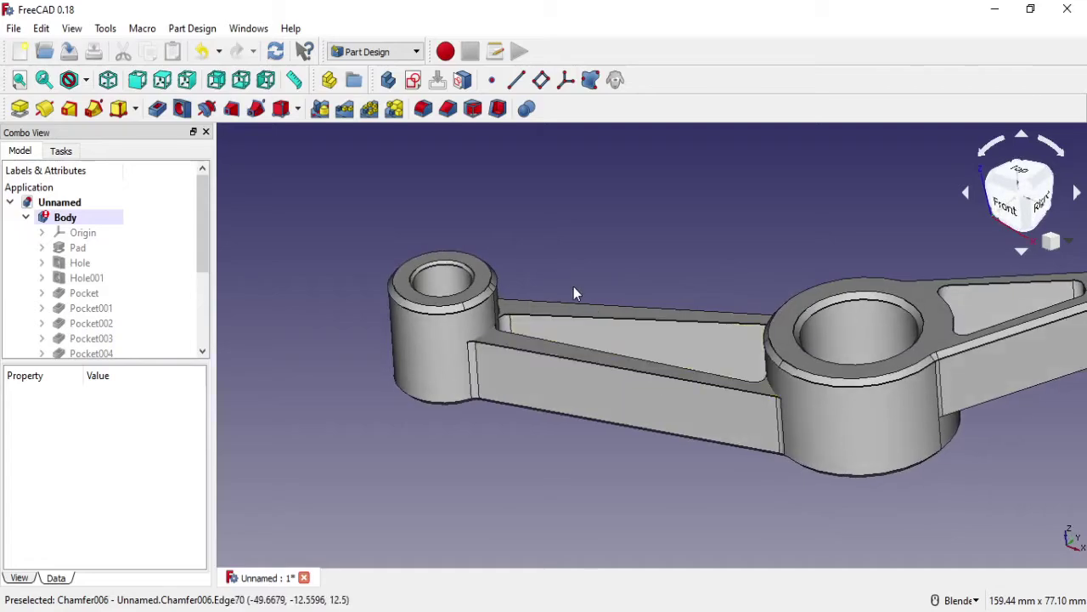
pyautogui.scroll(2, 574, 285)
pyautogui.scroll(2, 536, 344)
pyautogui.click(508, 367)
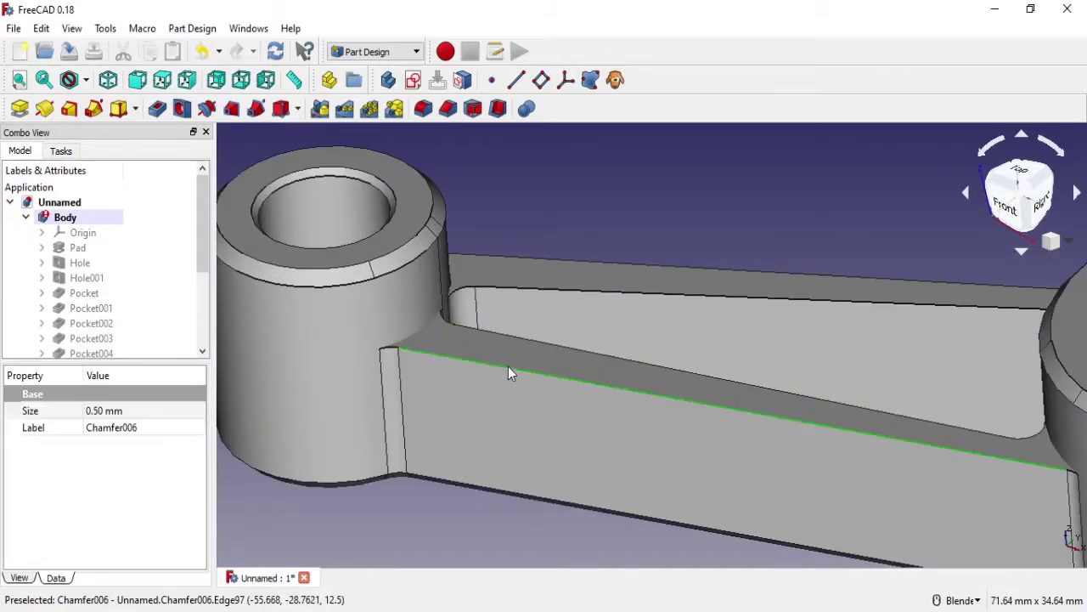
pyautogui.click(448, 108)
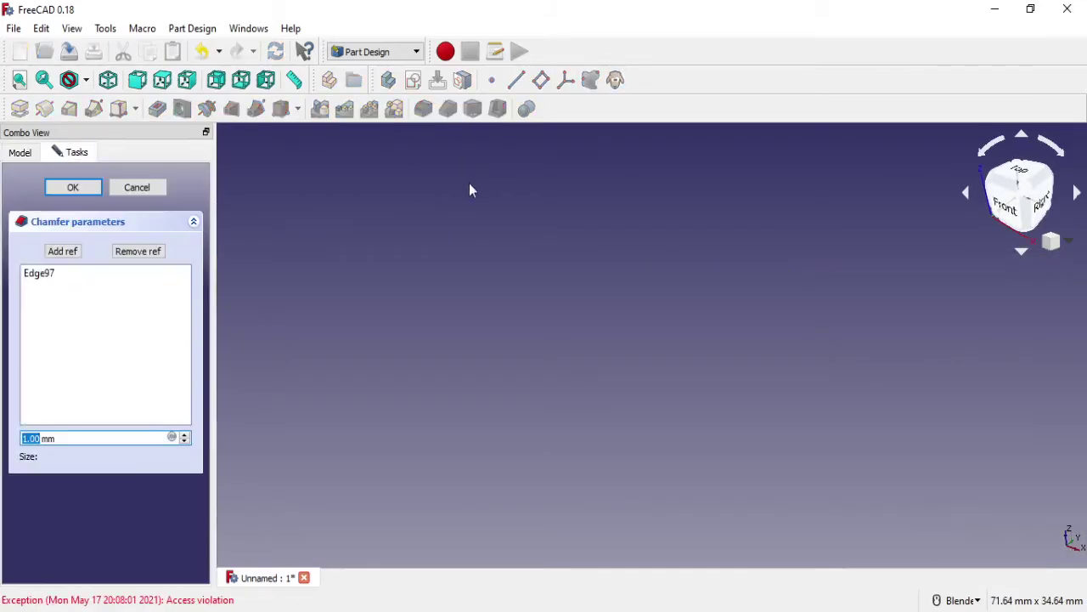
pyautogui.write('0.1')
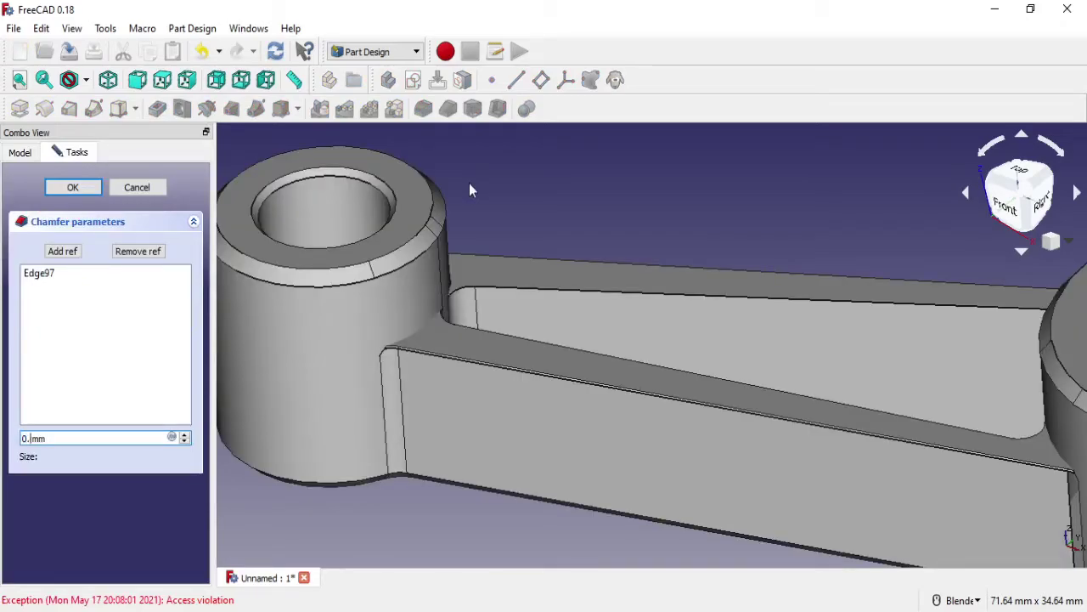
pyautogui.write('5')
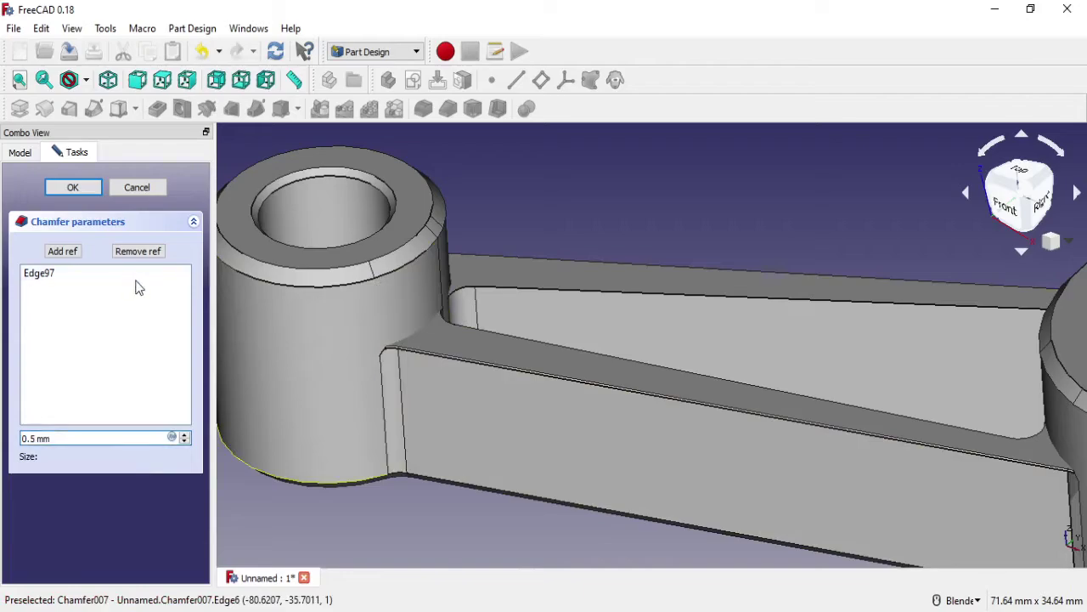
pyautogui.click(72, 254)
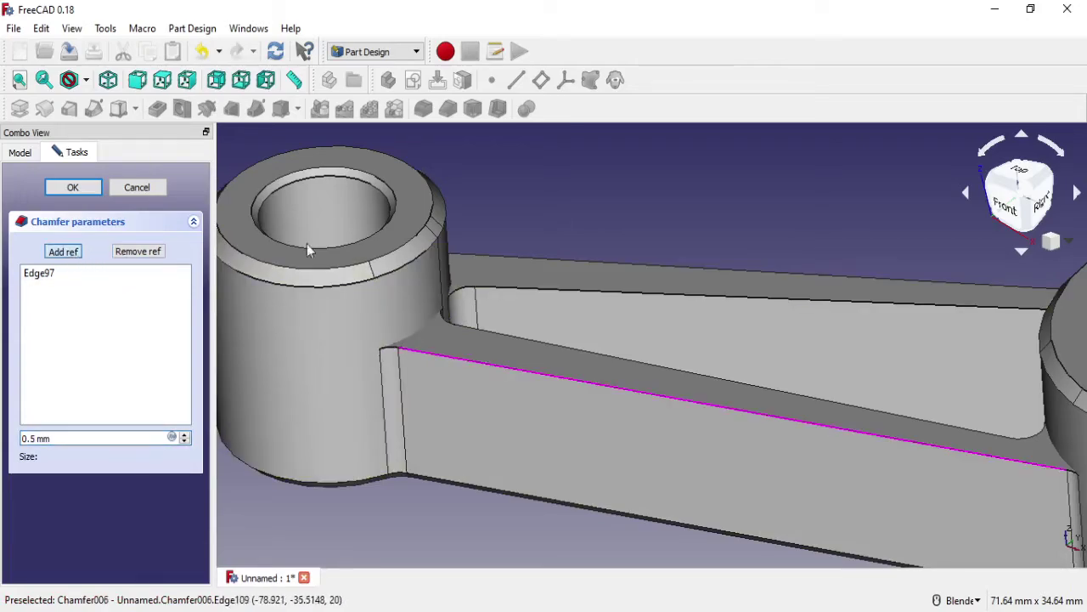
pyautogui.click(510, 265)
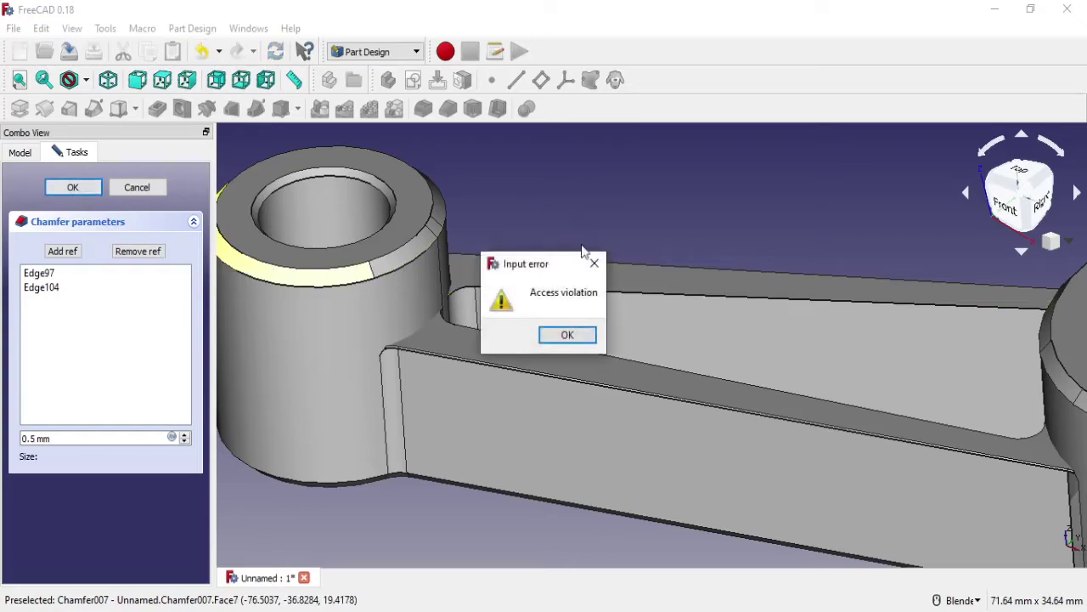
pyautogui.click(568, 337)
pyautogui.click(137, 186)
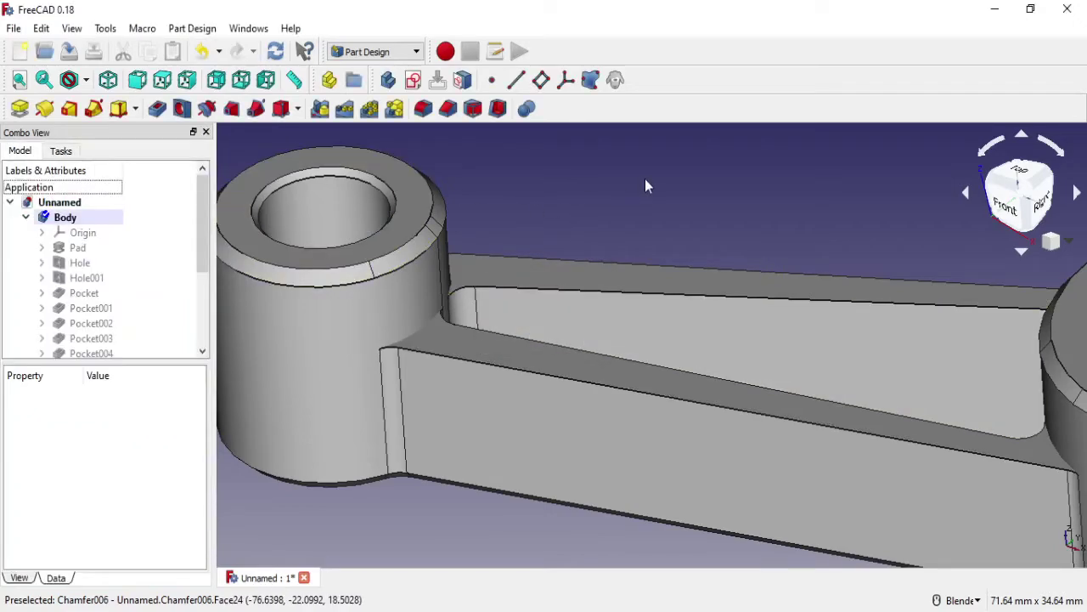
pyautogui.scroll(-2, 658, 208)
pyautogui.scroll(-3, 748, 280)
pyautogui.scroll(3, 826, 333)
pyautogui.scroll(-1, 842, 308)
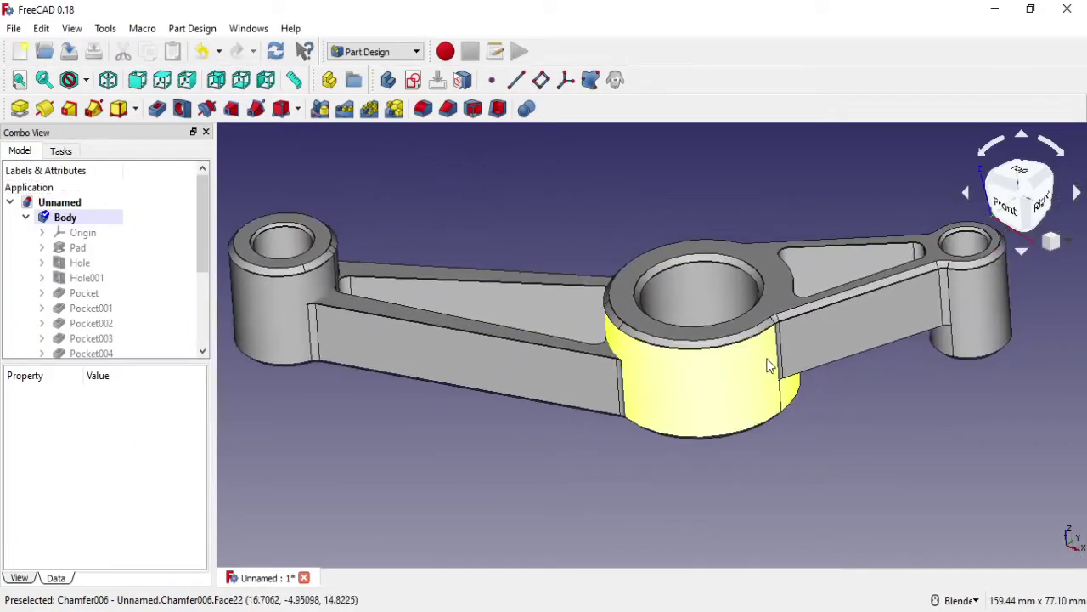
pyautogui.moveTo(760, 358)
pyautogui.mouseDown(button='middle')
pyautogui.moveTo(556, 294)
pyautogui.moveTo(400, 301)
pyautogui.moveTo(536, 279)
pyautogui.moveTo(466, 231)
pyautogui.mouseUp(button='middle')
pyautogui.scroll(3, 551, 304)
pyautogui.click(459, 237)
pyautogui.click(448, 108)
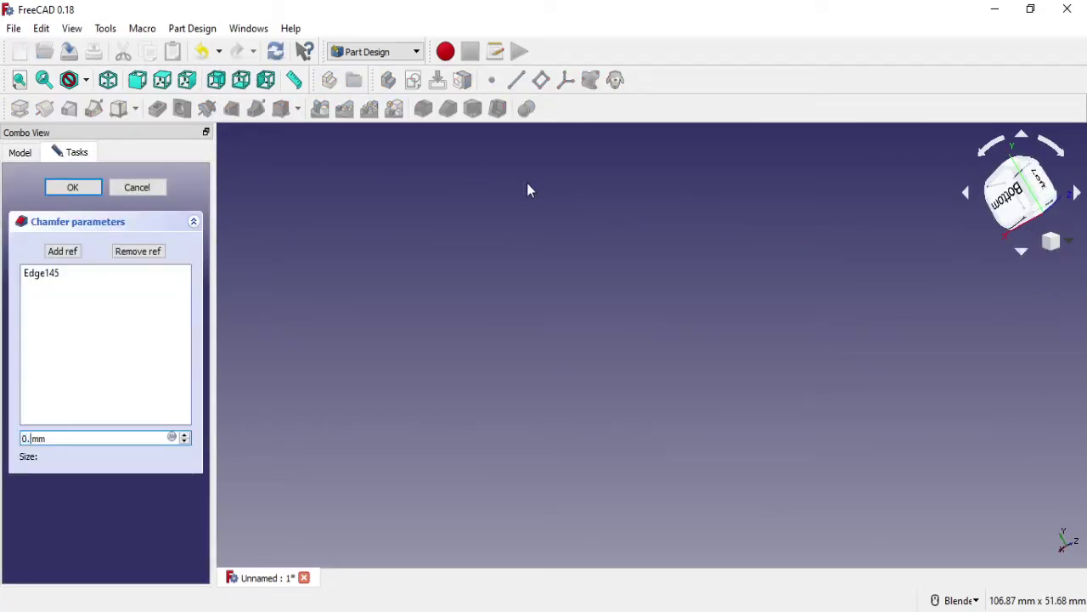
pyautogui.click(75, 189)
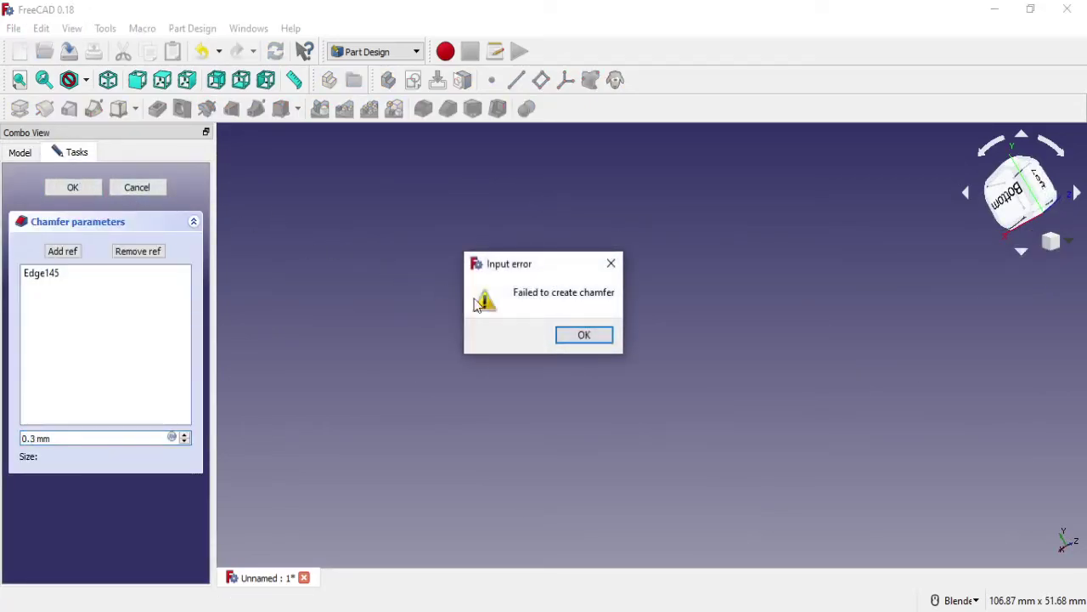
pyautogui.click(574, 336)
pyautogui.click(138, 186)
pyautogui.scroll(2, 600, 311)
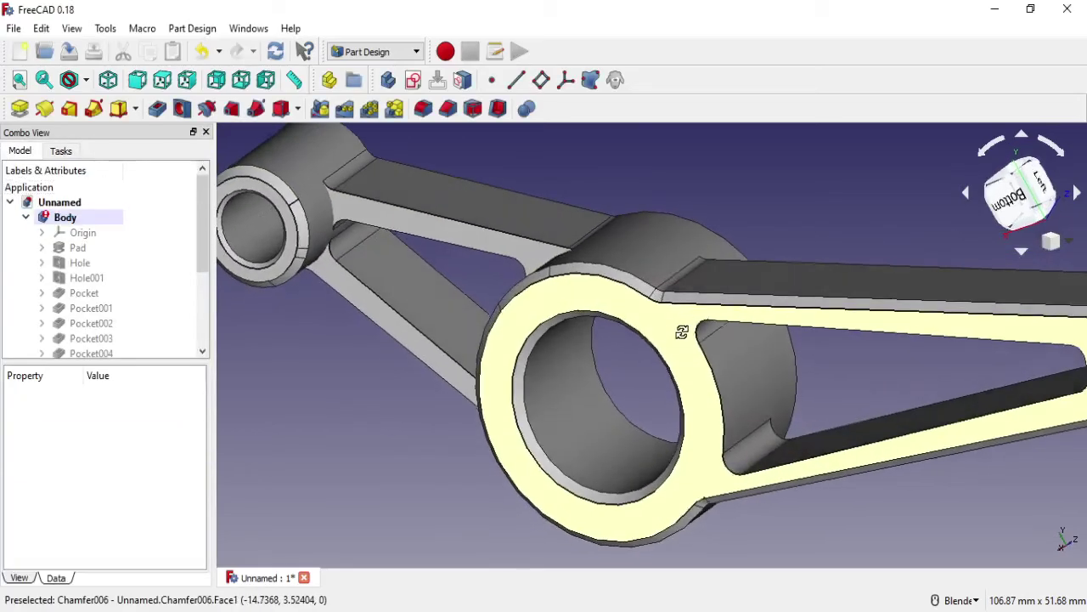
pyautogui.scroll(-2, 631, 331)
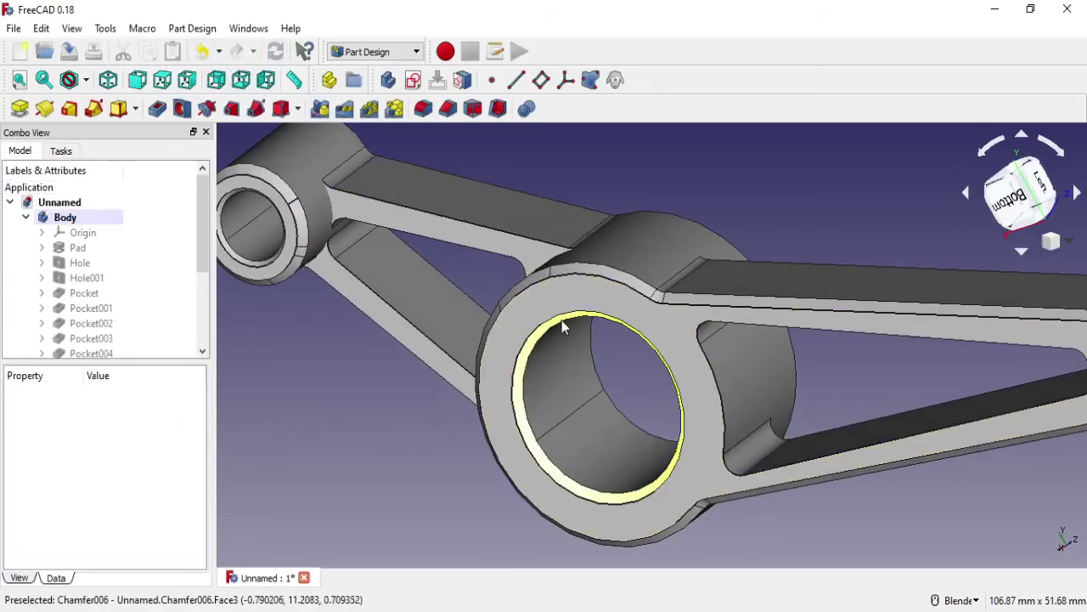
pyautogui.moveTo(564, 325)
pyautogui.mouseDown(button='middle')
pyautogui.moveTo(581, 369)
pyautogui.moveTo(621, 413)
pyautogui.mouseUp(button='middle')
pyautogui.scroll(-2, 657, 360)
pyautogui.moveTo(657, 360)
pyautogui.mouseDown(button='middle')
pyautogui.moveTo(651, 424)
pyautogui.moveTo(384, 323)
pyautogui.moveTo(774, 397)
pyautogui.moveTo(785, 430)
pyautogui.mouseUp(button='middle')
pyautogui.scroll(-1, 652, 439)
pyautogui.scroll(2, 661, 306)
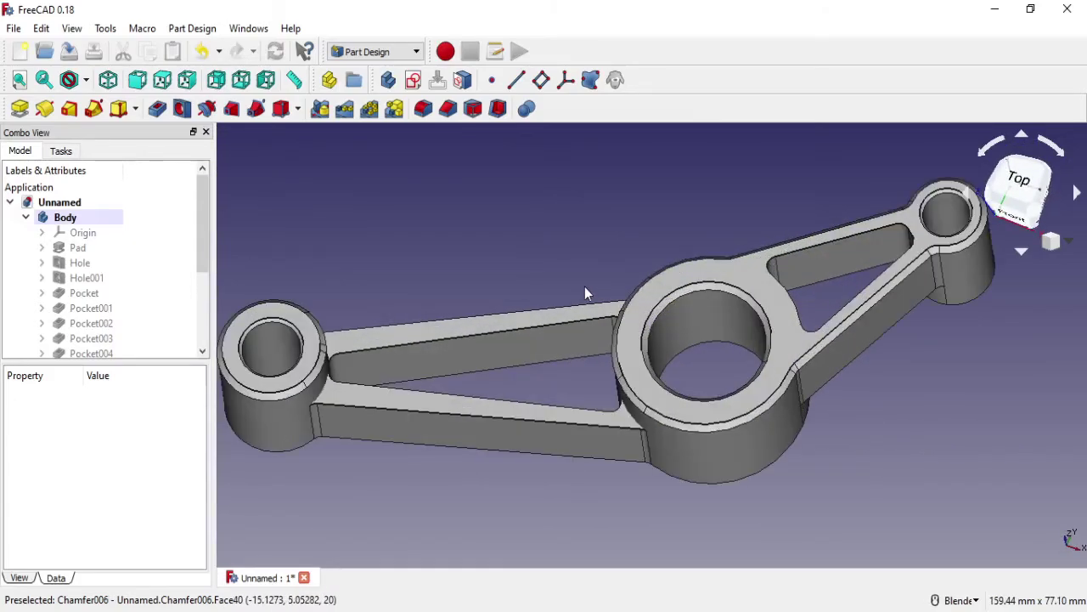
pyautogui.scroll(2, 628, 285)
pyautogui.moveTo(628, 286)
pyautogui.mouseDown(button='middle')
pyautogui.moveTo(638, 160)
pyautogui.moveTo(648, 172)
pyautogui.moveTo(648, 277)
pyautogui.moveTo(728, 308)
pyautogui.moveTo(692, 340)
pyautogui.moveTo(841, 414)
pyautogui.moveTo(796, 360)
pyautogui.moveTo(752, 409)
pyautogui.moveTo(854, 322)
pyautogui.moveTo(862, 335)
pyautogui.moveTo(636, 468)
pyautogui.moveTo(792, 299)
pyautogui.moveTo(517, 430)
pyautogui.moveTo(775, 446)
pyautogui.moveTo(882, 424)
pyautogui.mouseUp(button='middle')
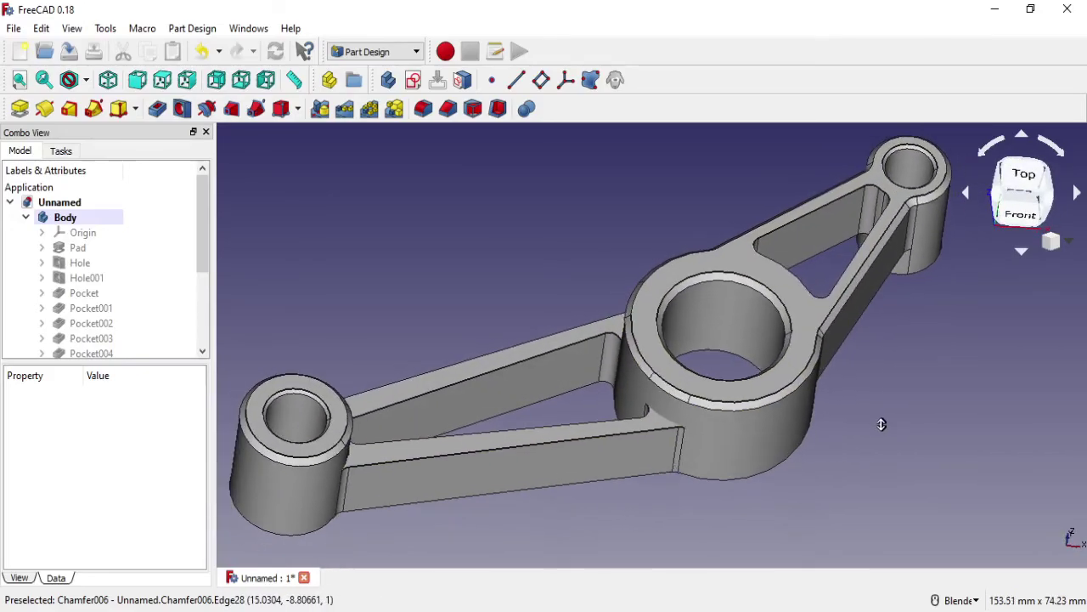